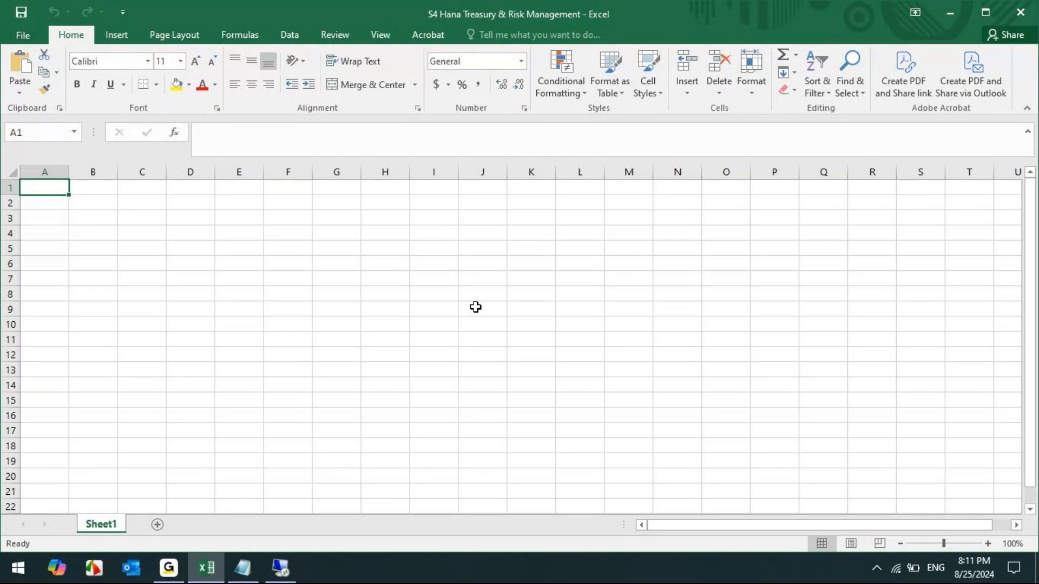
Enter "FI org Structure" in cell B2 and "CO Controlling set up" in cell B3.
click(103, 202)
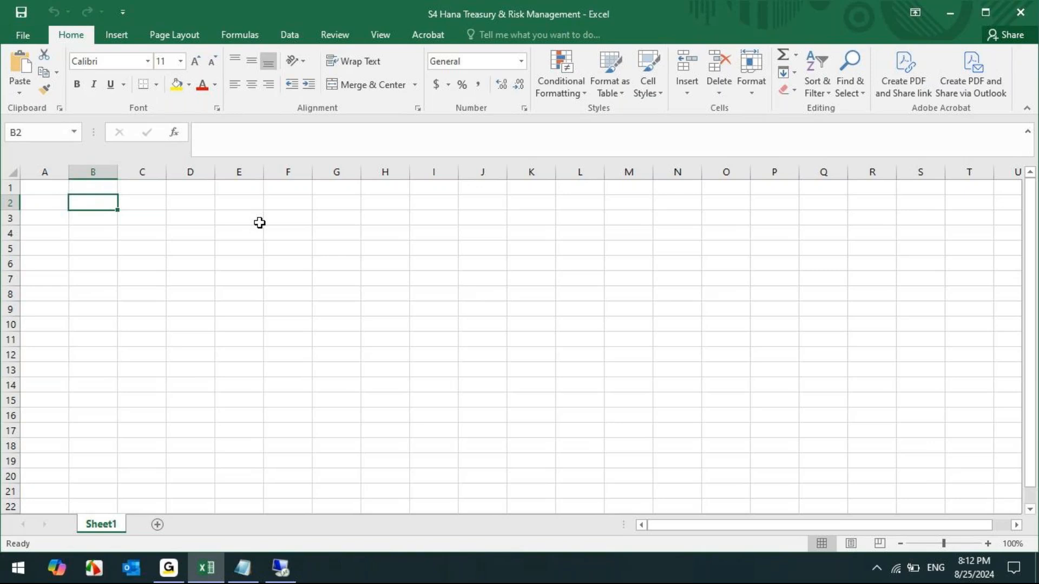
text(FI org)
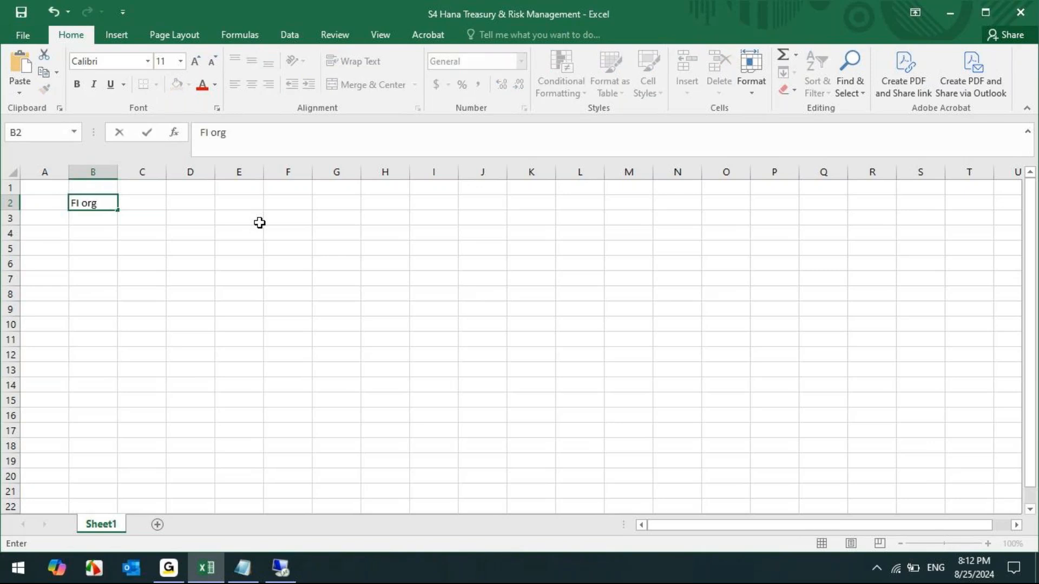
text( Structure)
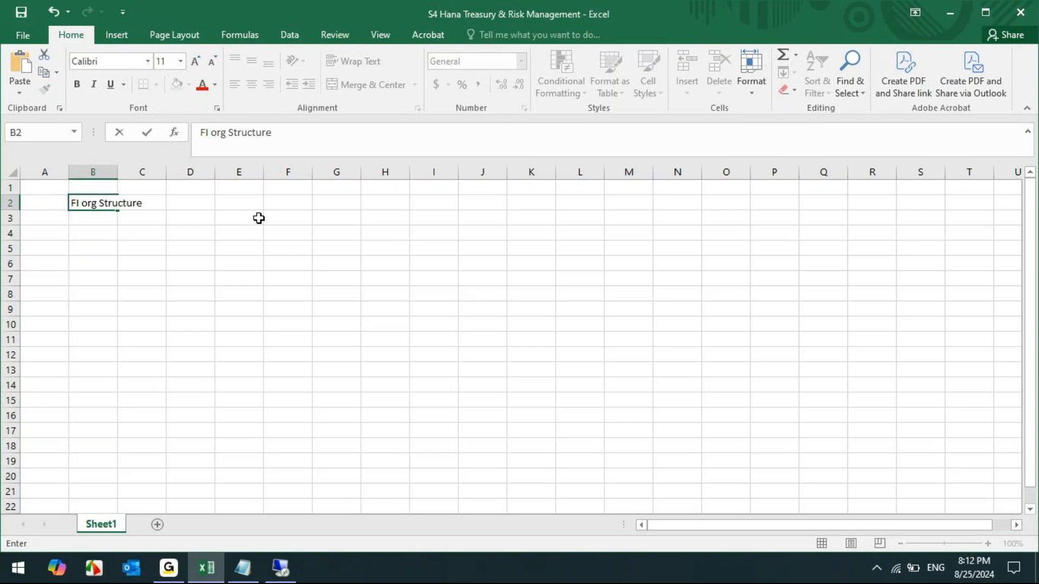
key(Return)
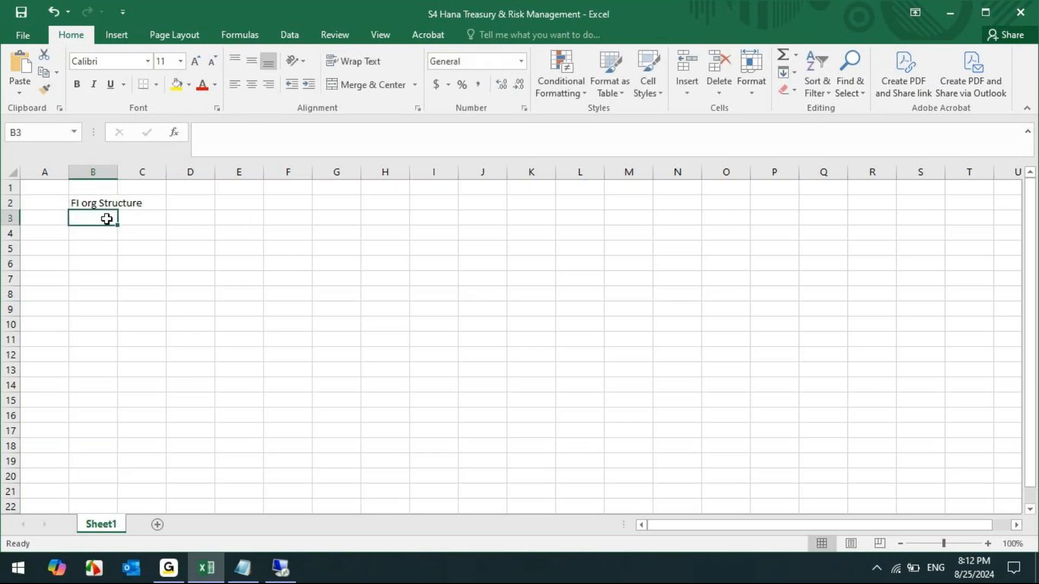
text(CO Contr)
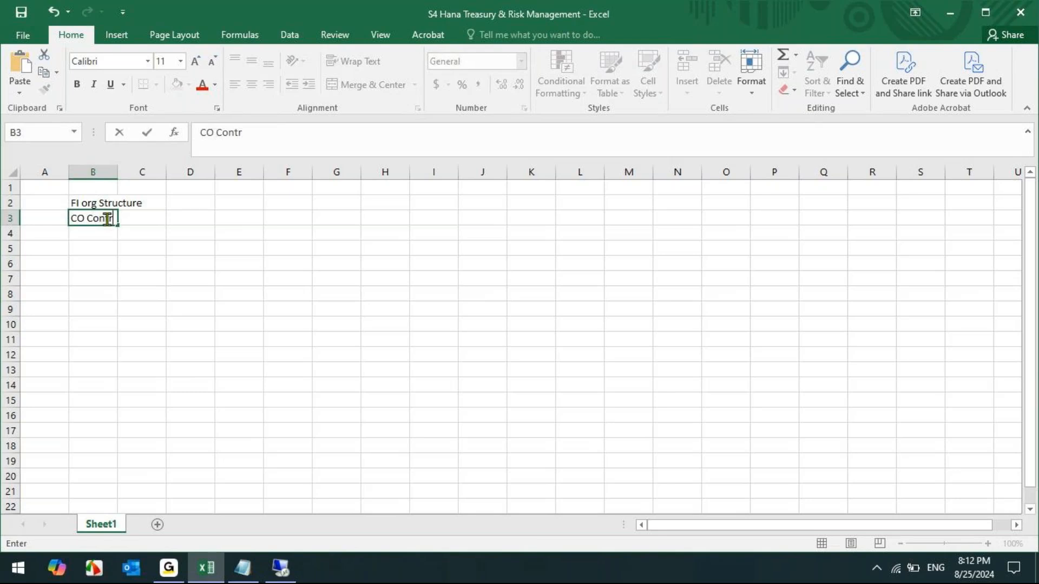
text(olling se)
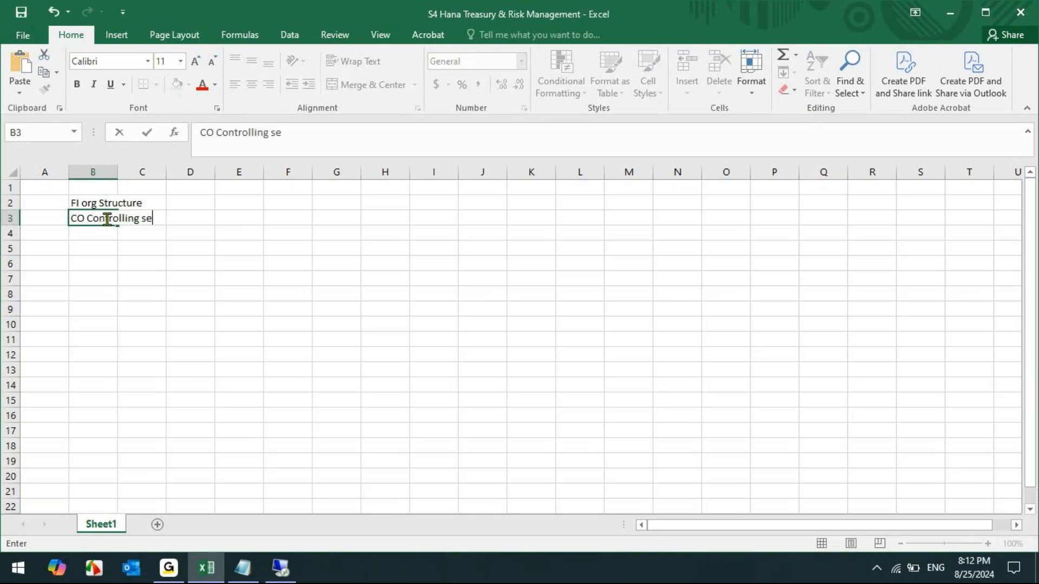
text(t up)
key(Tab)
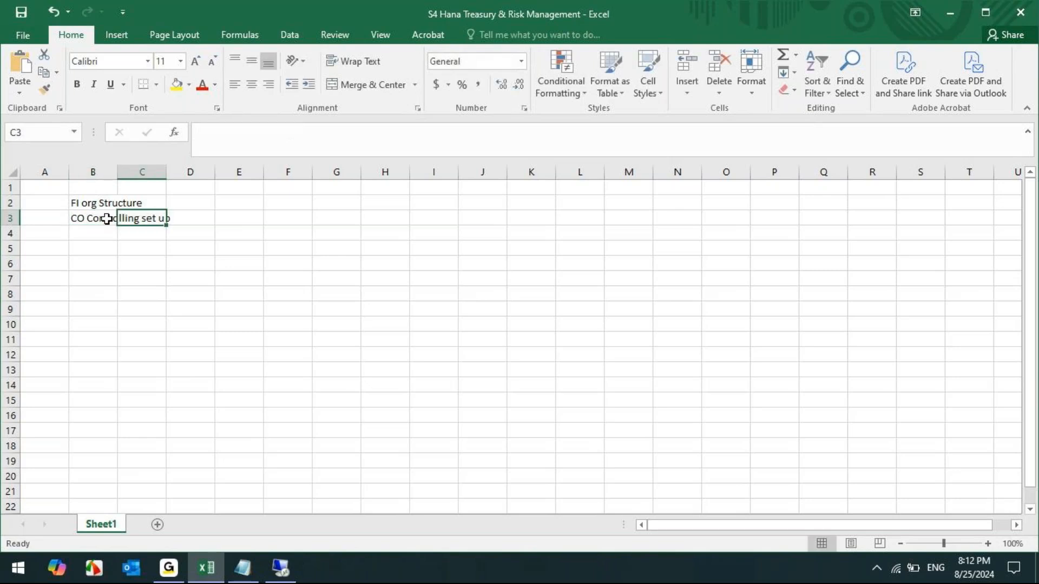
Autofit column B to its text and enter "TRM Org. Structure" in cell B5.
click(113, 247)
double_click(118, 177)
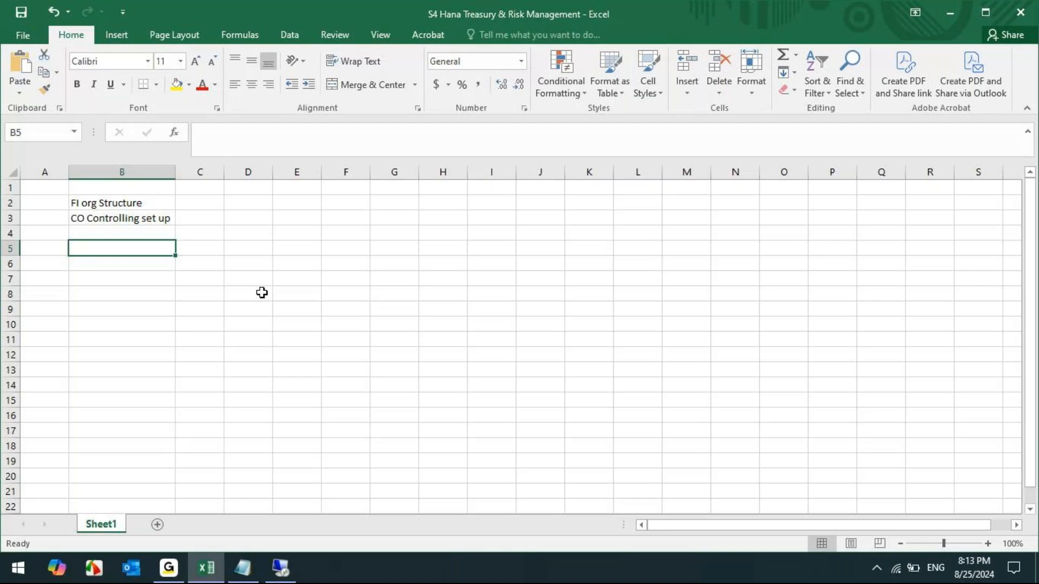
text(TRM Org. Structure)
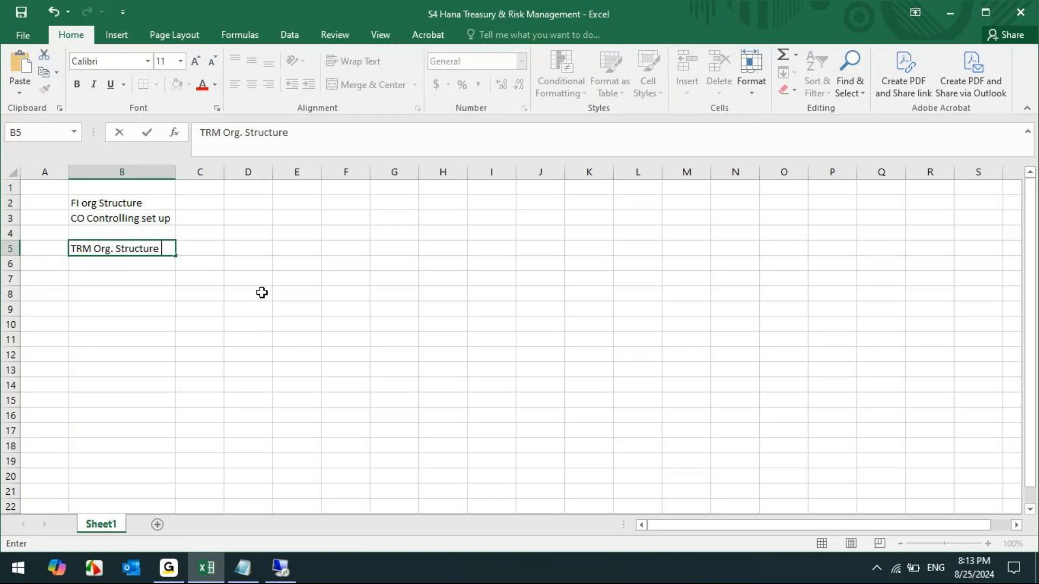
click(111, 276)
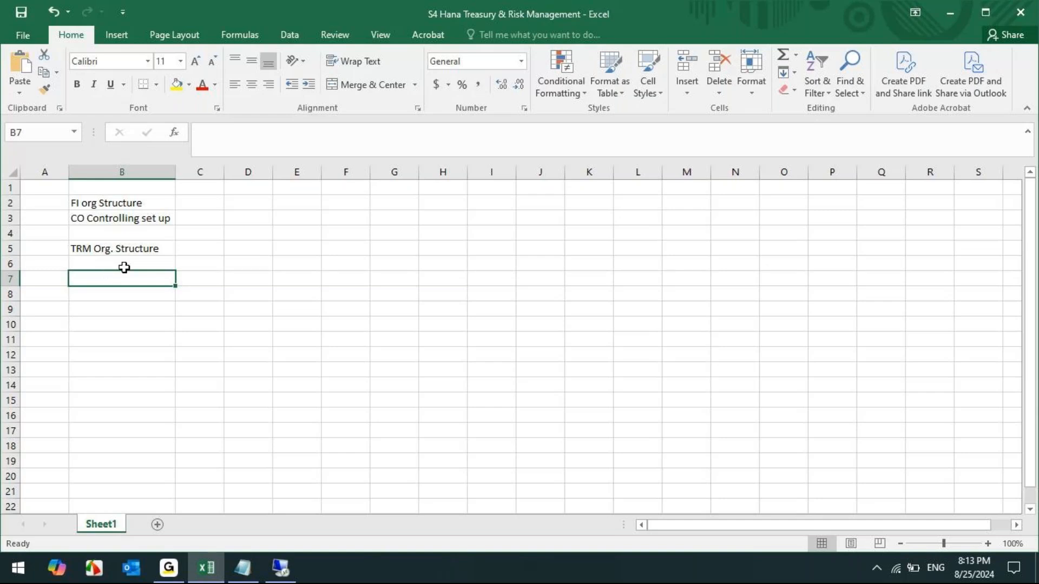
Enter "1. General Org. Structure" in cell B6, directly under the TRM heading.
click(126, 261)
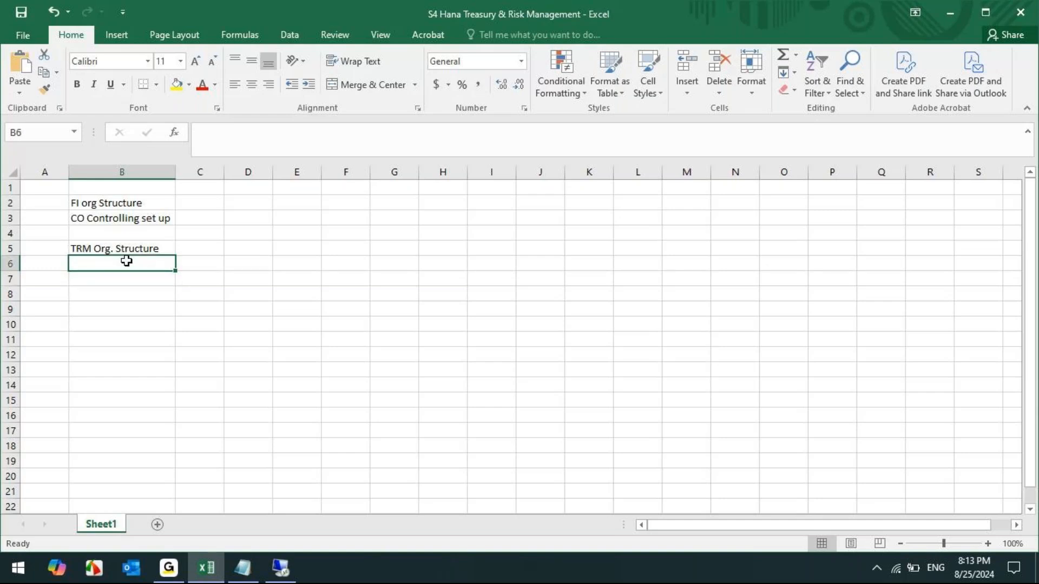
text(1. Gener)
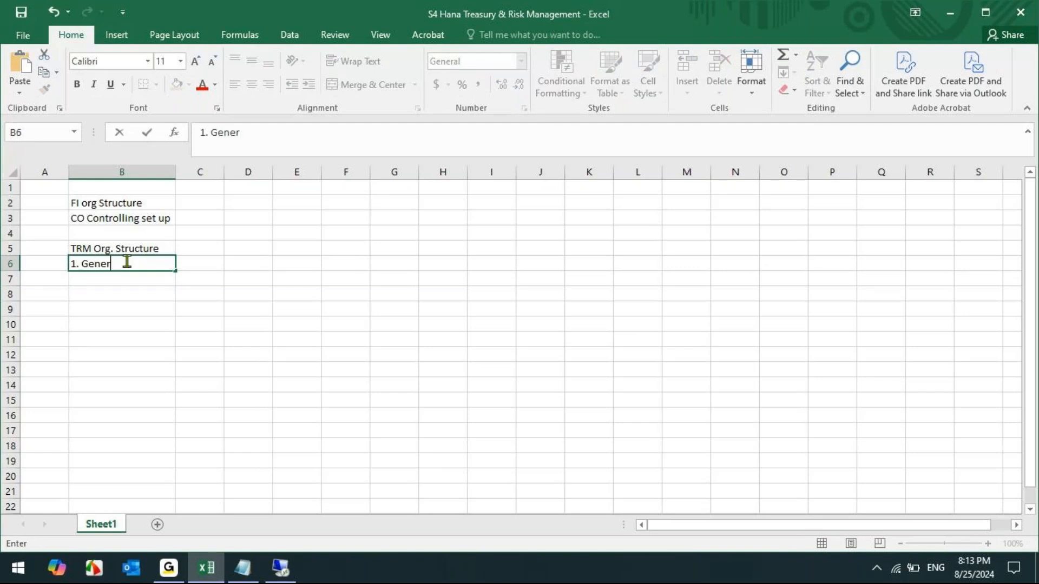
text(al Org. Structure)
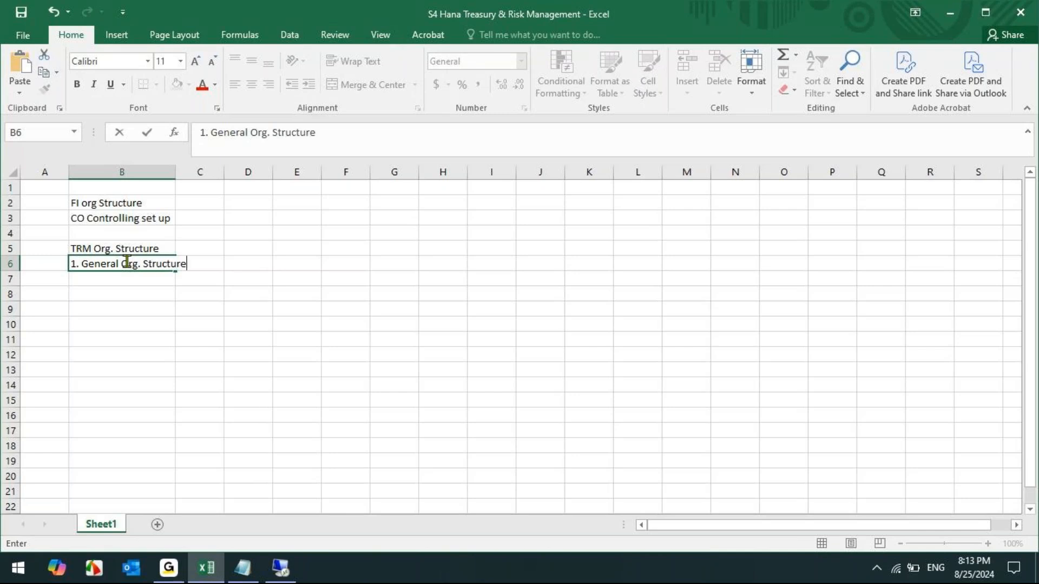
Enter "2. Acccounting Org. Structure" in cell B8 as the second item under the TRM heading.
click(97, 289)
text(2. Acc)
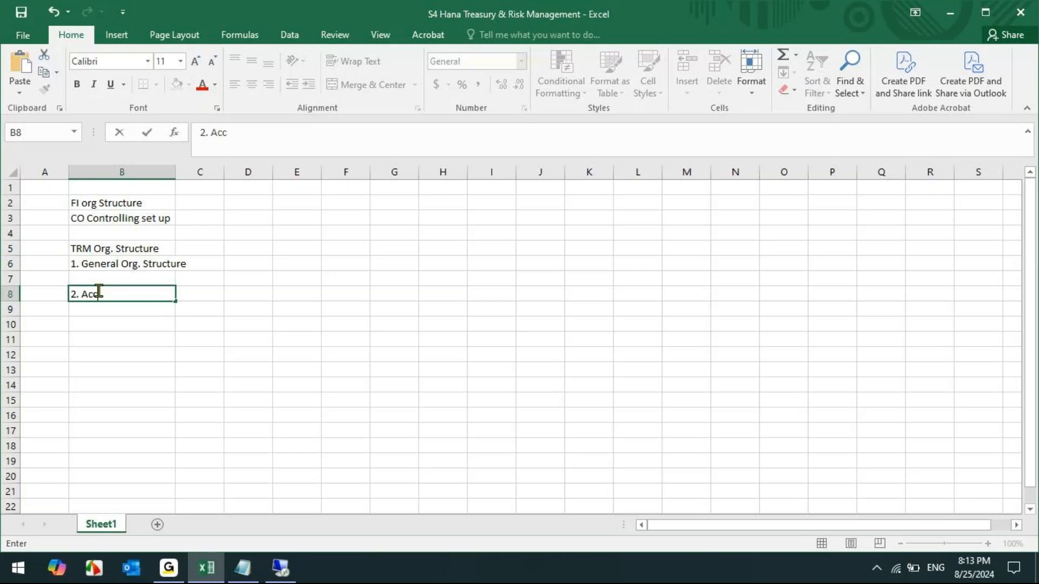
text(ounting Org. Strucure)
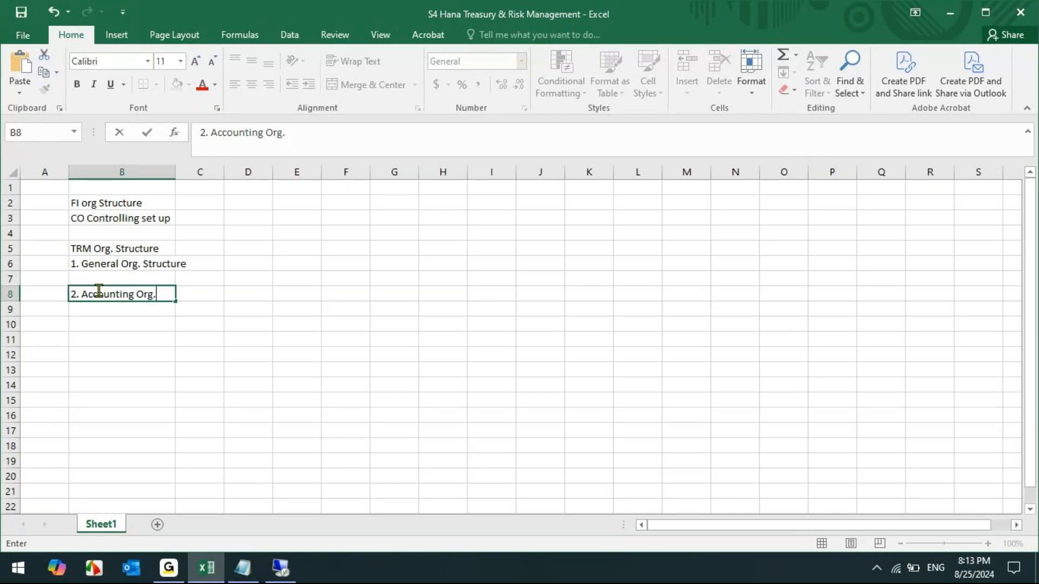
key(BackSpace)
key(BackSpace)
key(BackSpace)
key(BackSpace)
click(99, 290)
text(c)
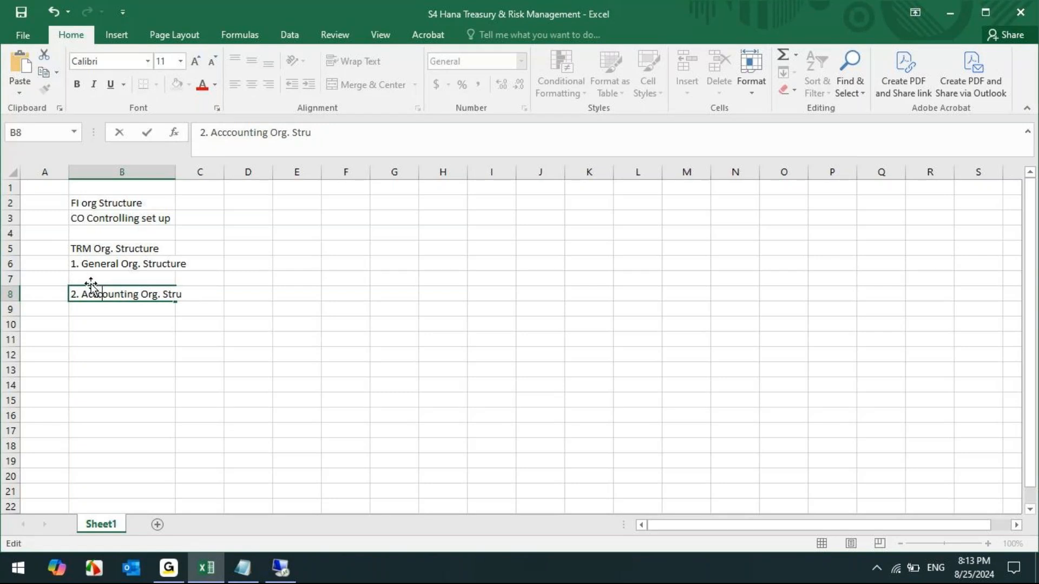
click(196, 299)
text(cture)
click(202, 294)
click(139, 353)
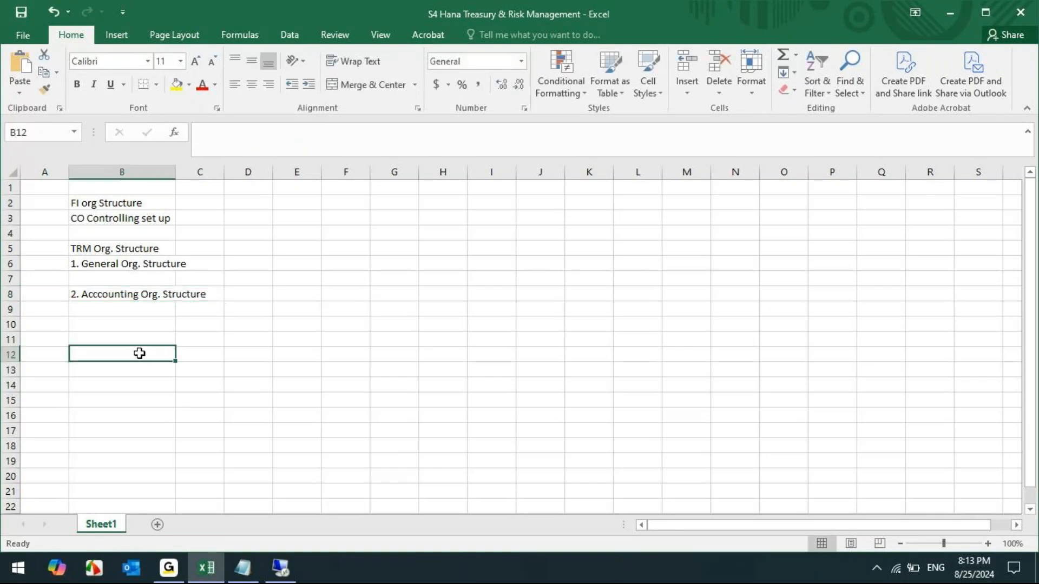
Autofit column B to the longest structure entry and enter "Money Market" in cell B11.
drag(106, 203, 117, 291)
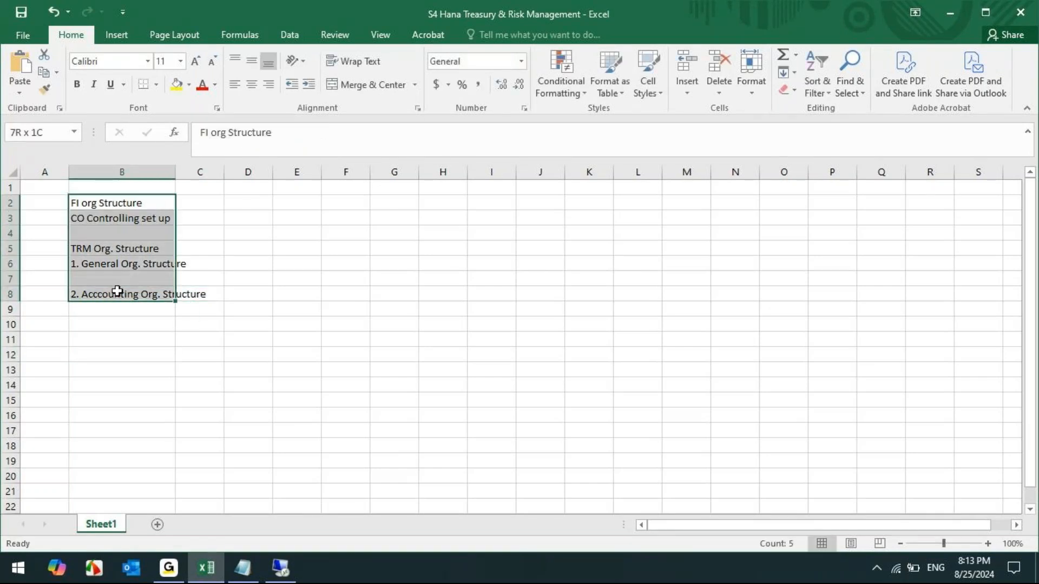
double_click(175, 172)
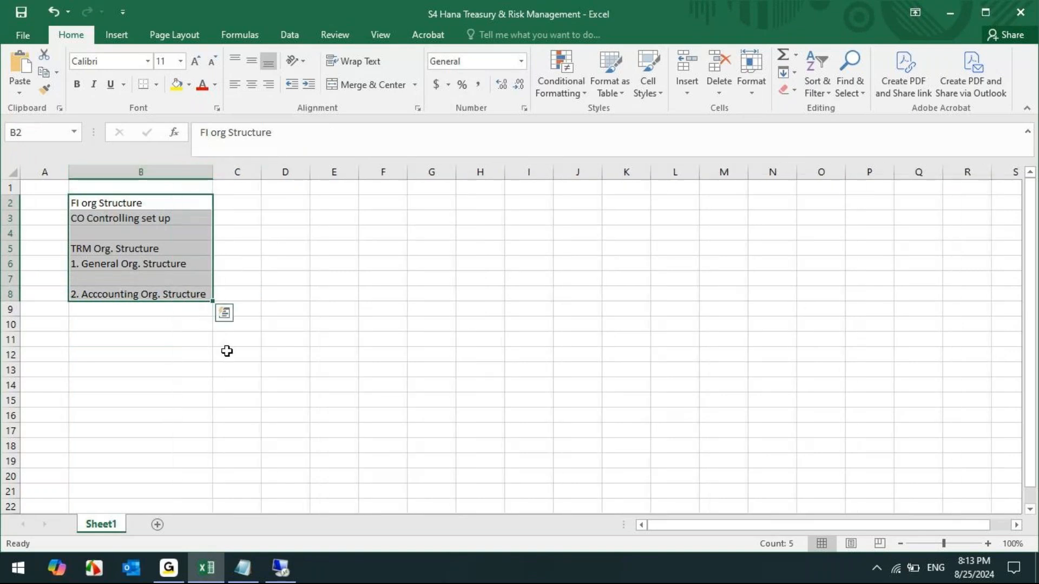
click(122, 339)
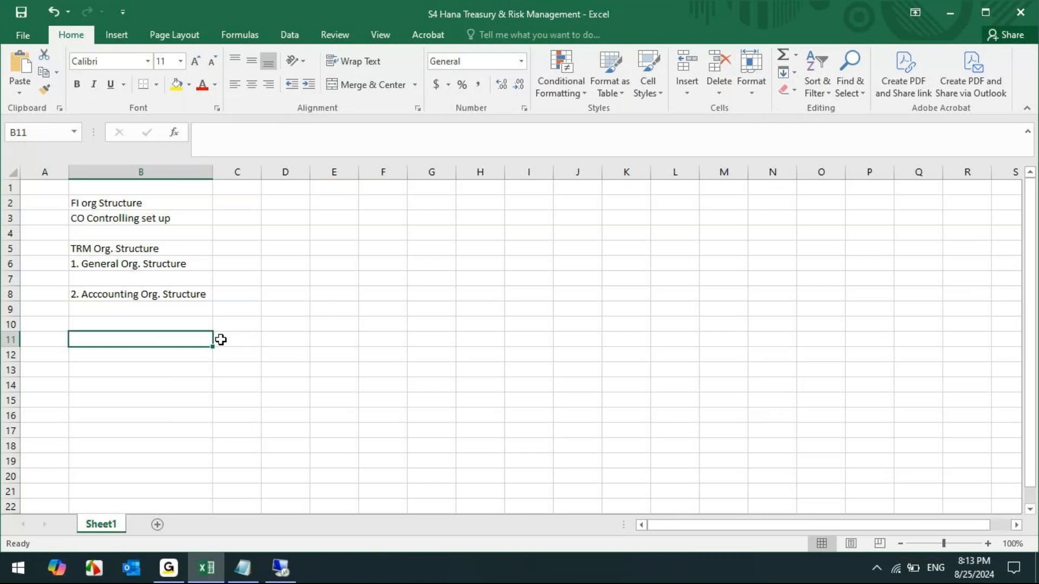
text(Mony)
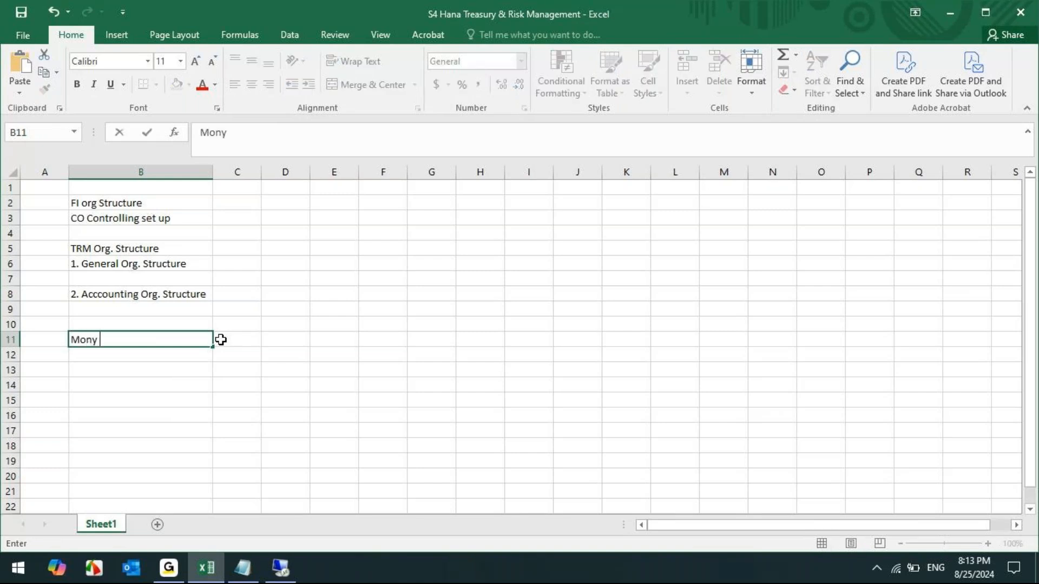
key(BackSpace)
text(ey Market)
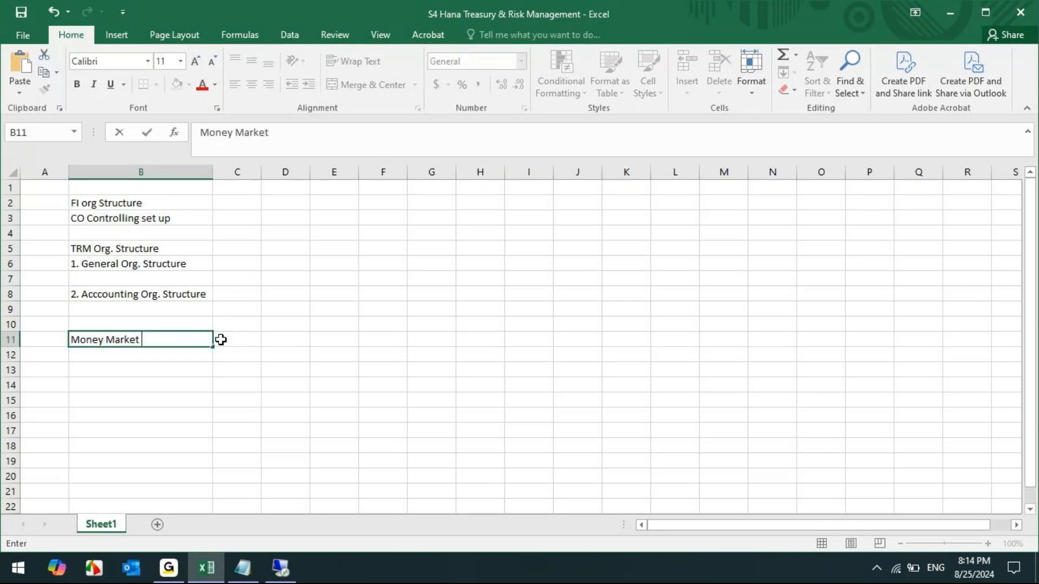
click(159, 386)
Enter "Business Process" in cell B13, two rows below the Money Market heading.
click(160, 361)
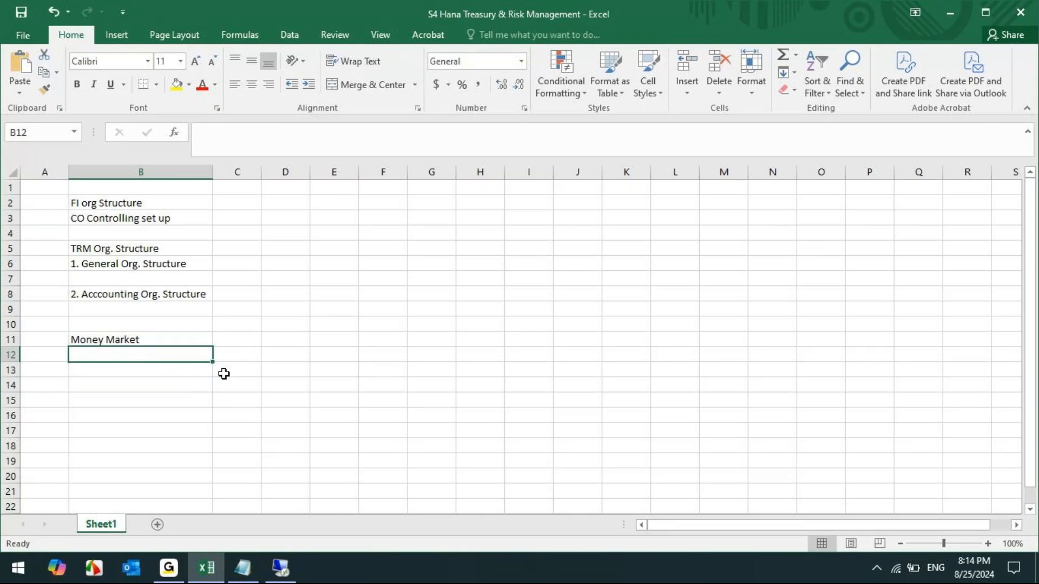
key(Down)
text(Busin)
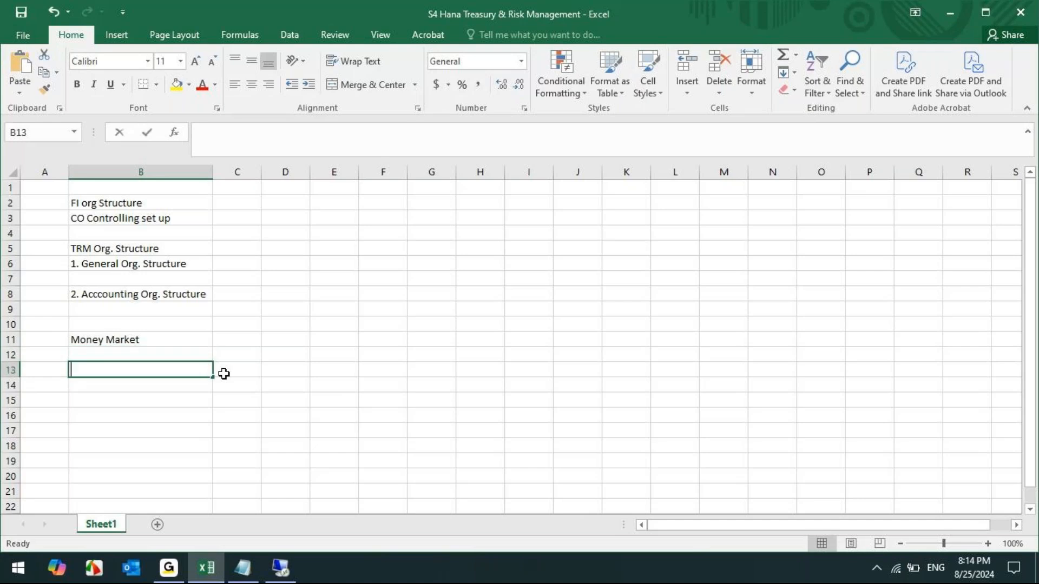
key(BackSpace)
key(BackSpace)
key(BackSpace)
key(BackSpace)
key(BackSpace)
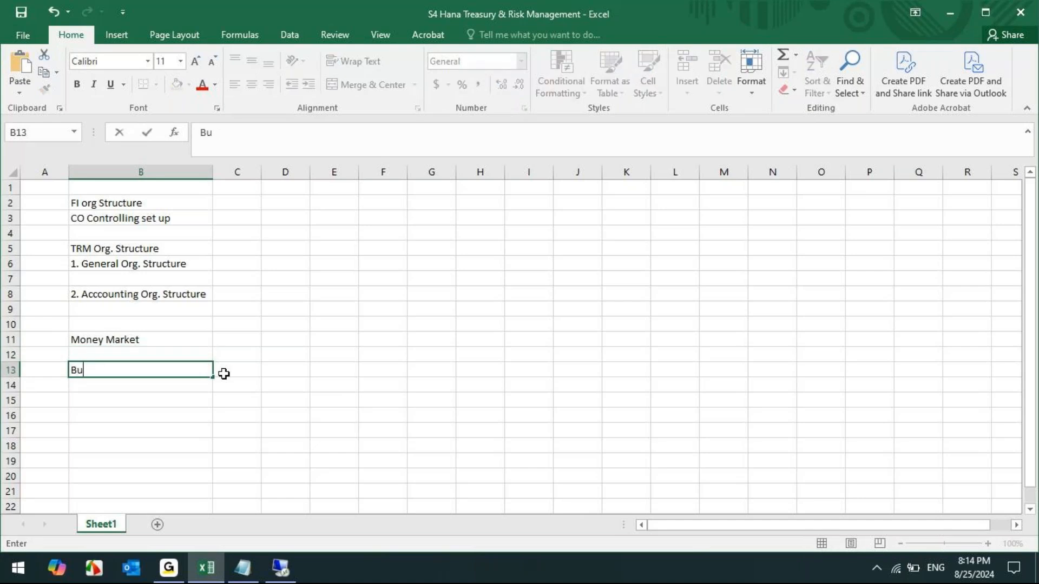
text(Business Process)
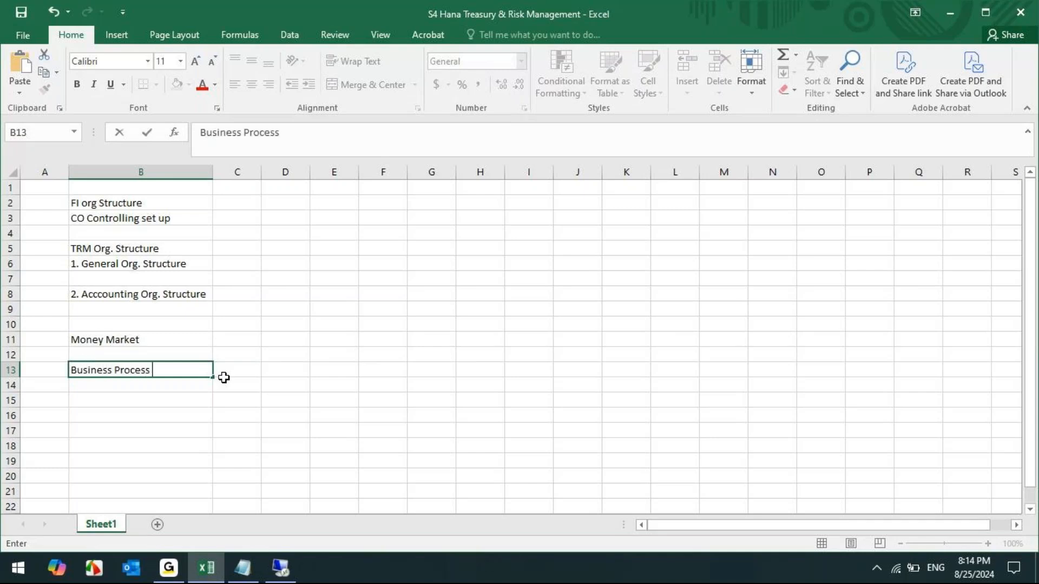
Enter "Accounting" in cell B15 and "Reporting" in cell B17.
click(125, 397)
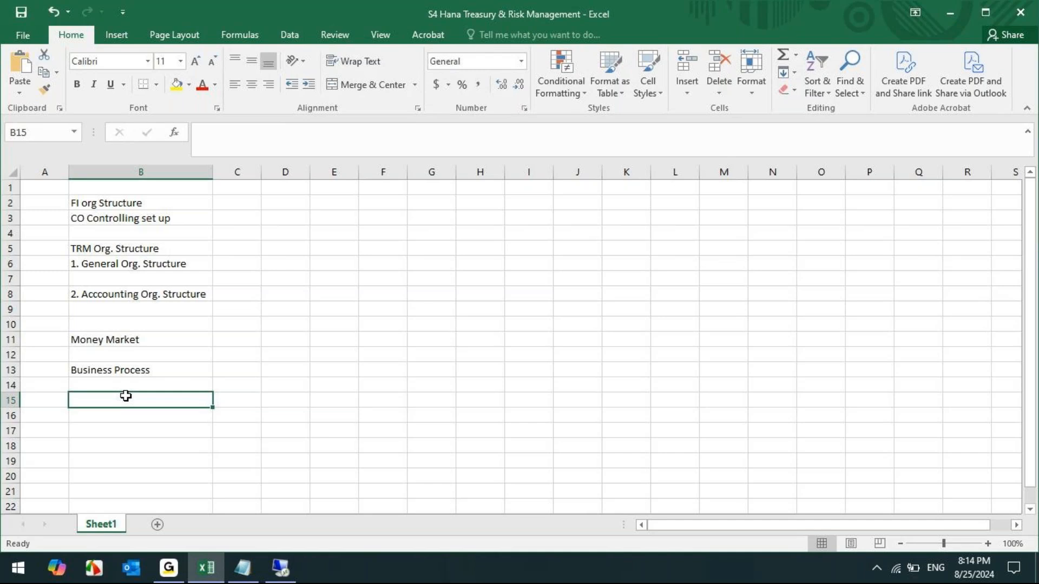
text(Accounting)
click(101, 427)
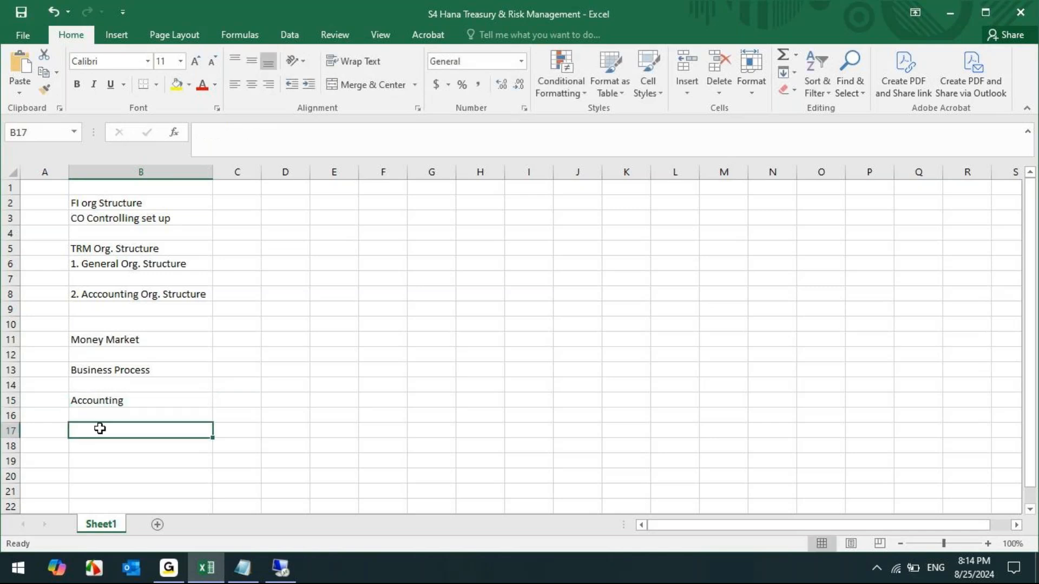
text(RE)
key(BackSpace)
text(e)
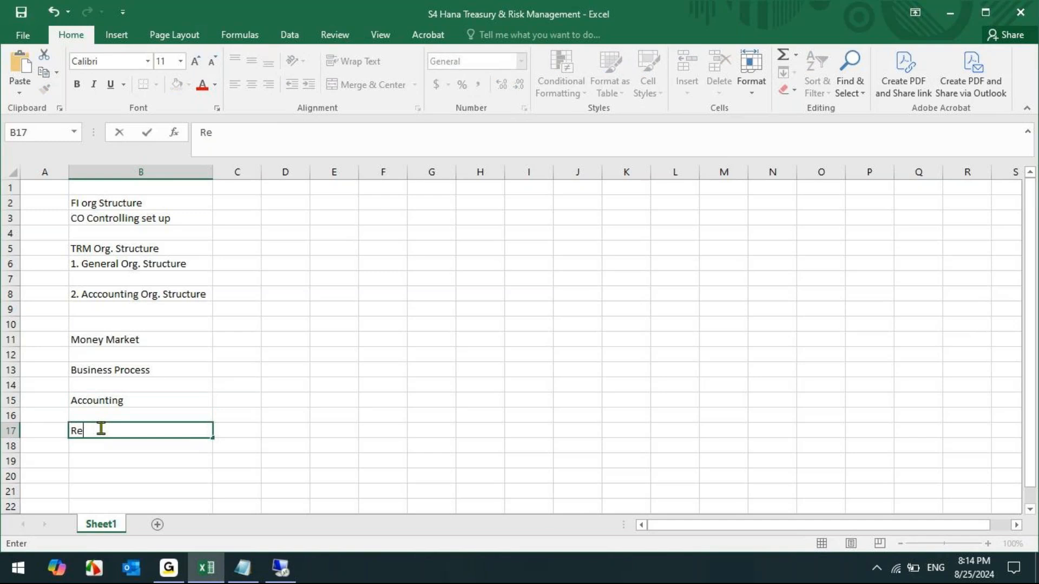
text(porting)
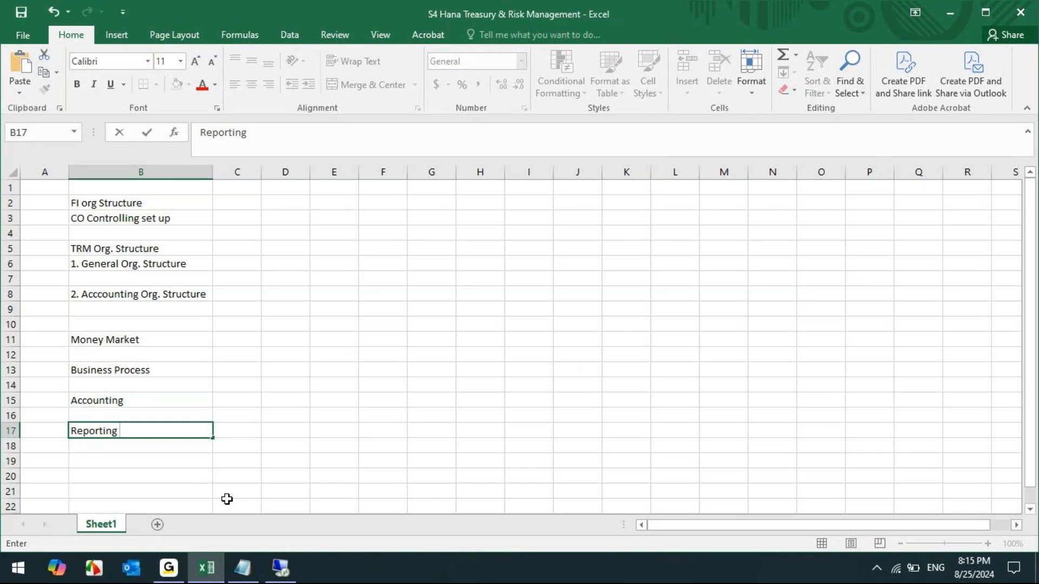
Enter "End to End Configuration" in cell B20 below the Reporting entry.
scroll(228, 443, down, 1)
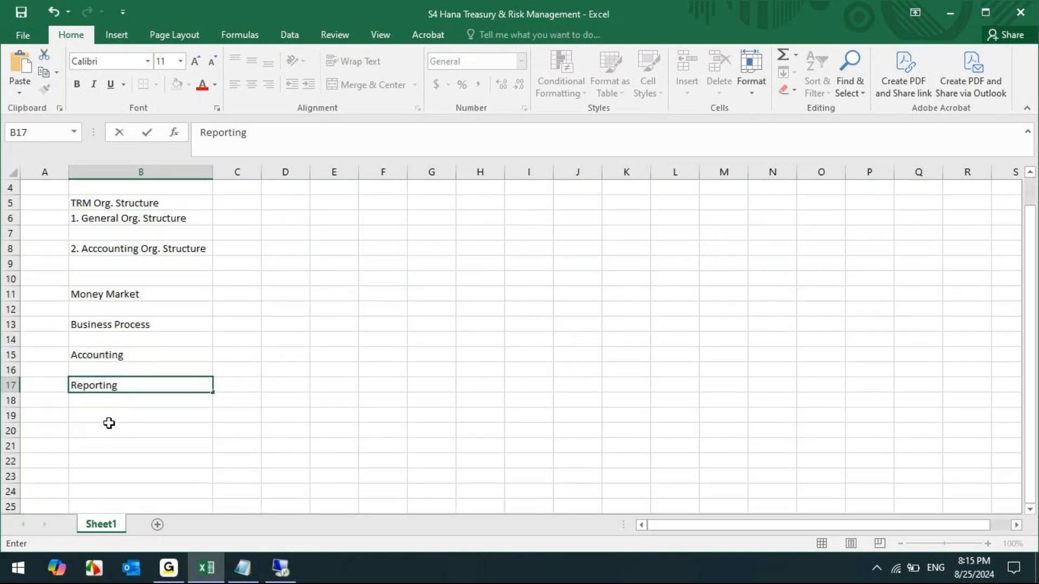
click(109, 424)
text(End to)
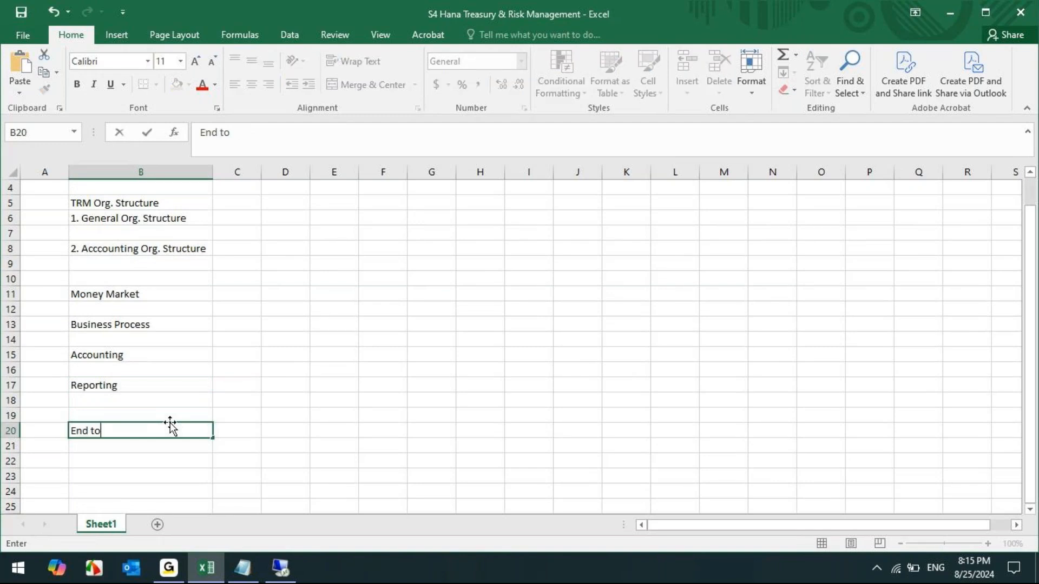
text( End Config)
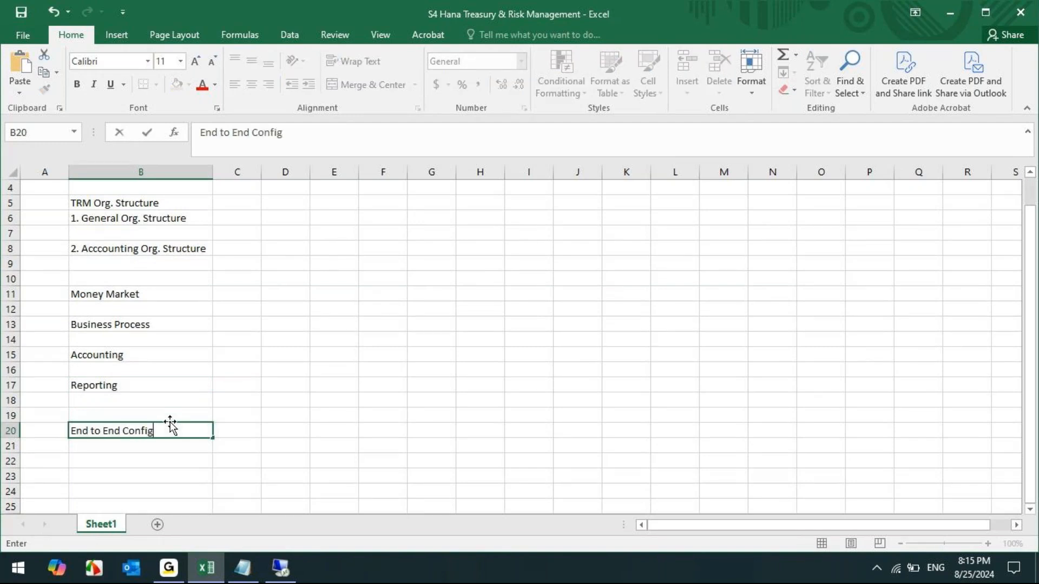
text(uration of)
key(BackSpace)
key(BackSpace)
key(BackSpace)
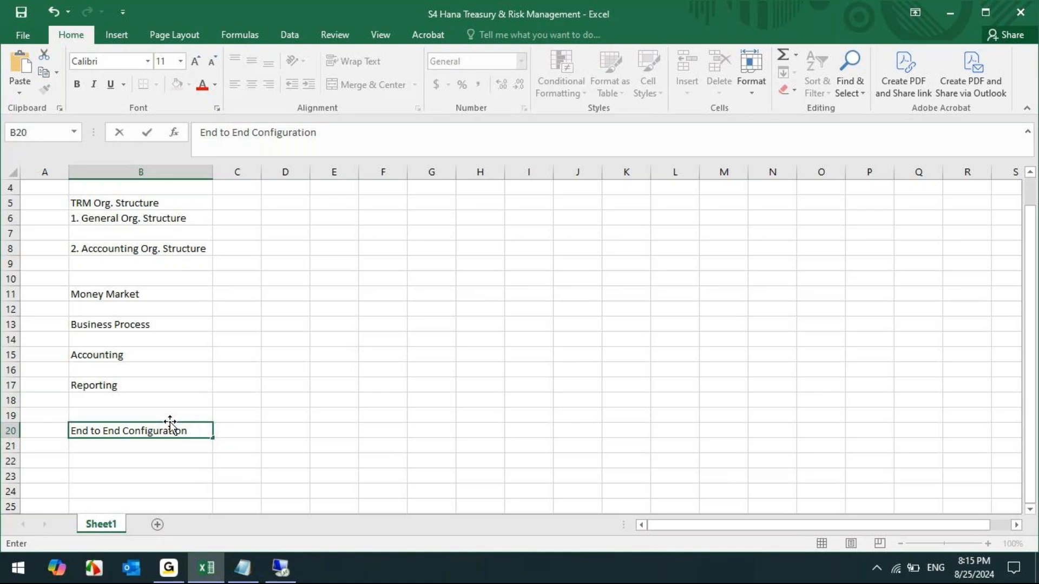
Enter "End user activities - End to End" in cell B22 and autofit column B to its longest entry.
click(112, 459)
text(End to End )
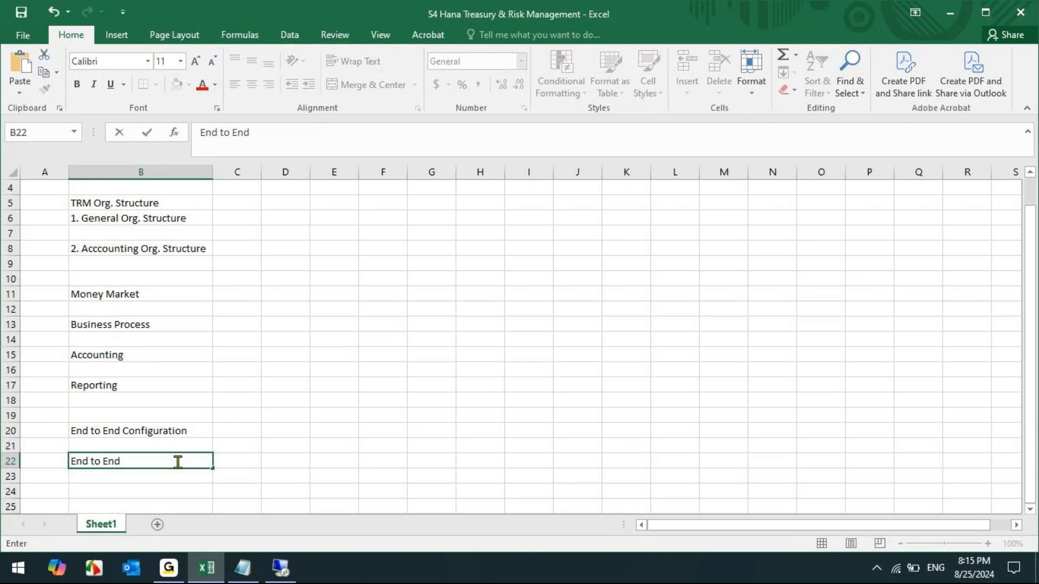
text(en)
key(BackSpace)
key(BackSpace)
key(BackSpace)
key(BackSpace)
key(BackSpace)
key(BackSpace)
key(BackSpace)
key(BackSpace)
key(BackSpace)
key(BackSpace)
key(BackSpace)
key(BackSpace)
key(BackSpace)
text(End user activities - )
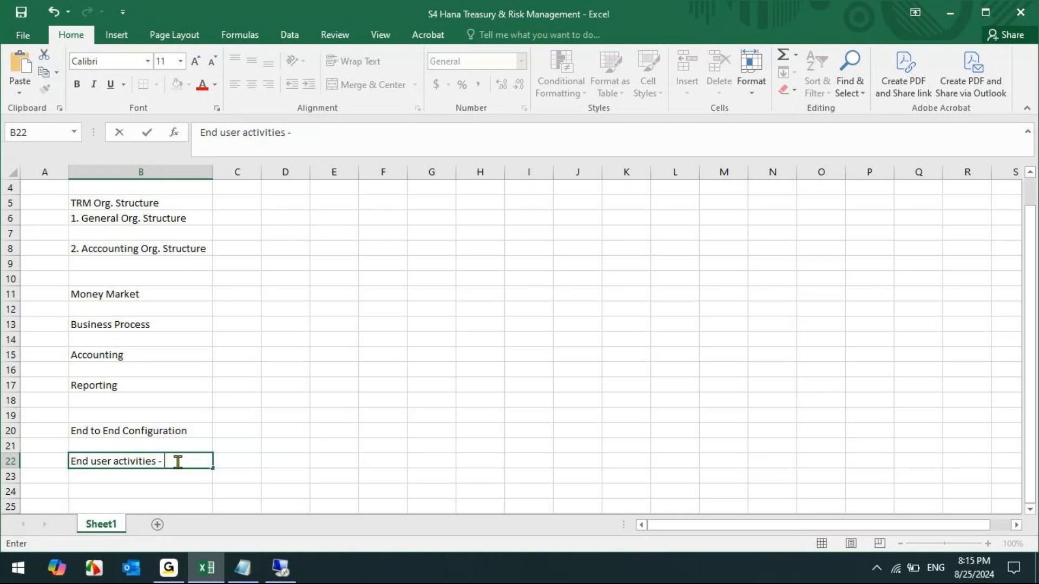
text(End to End)
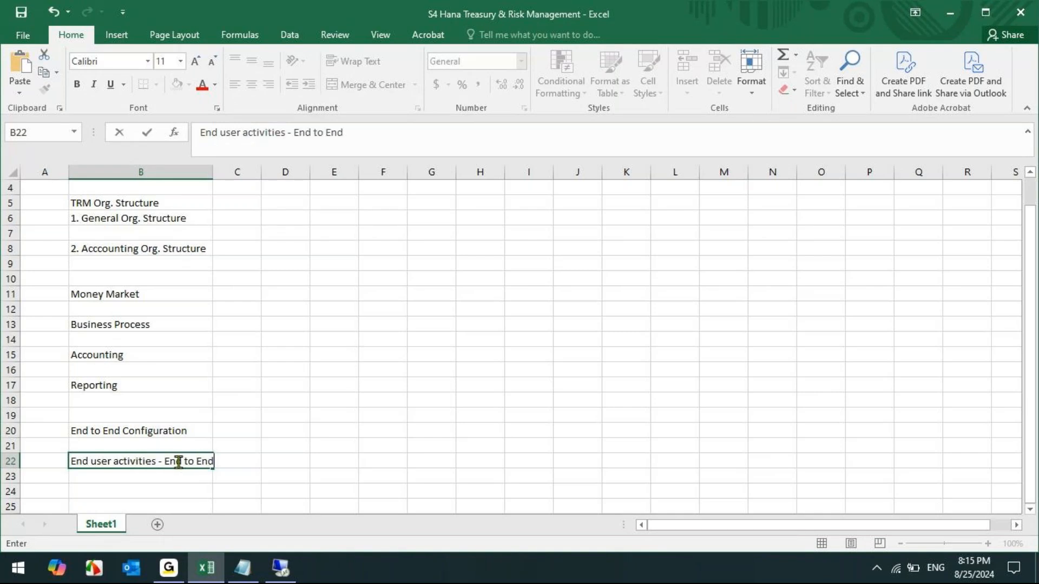
key(Tab)
double_click(212, 172)
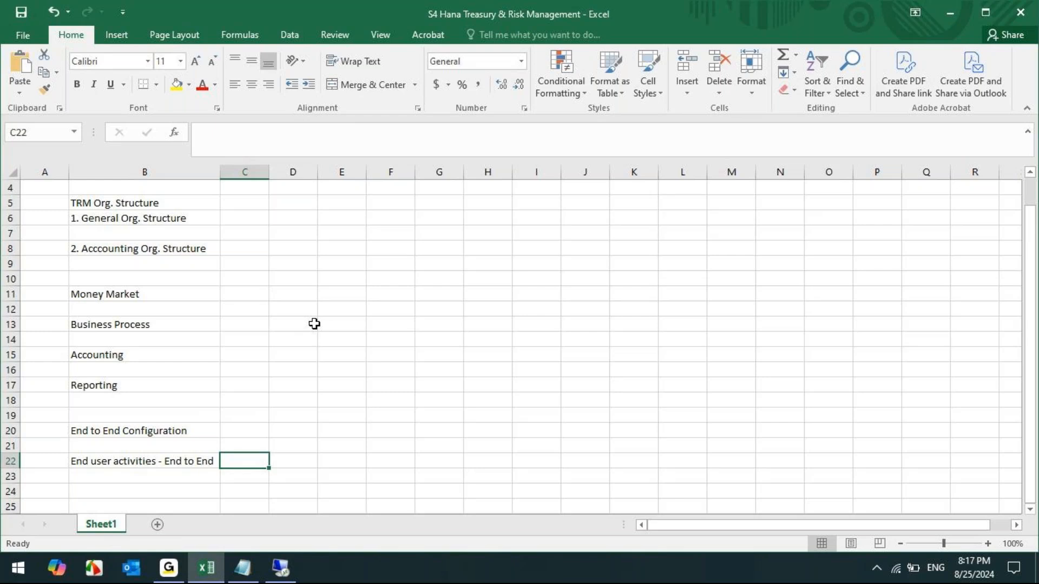
Add a new worksheet after Sheet1 and rename it "Challenges".
right_click(103, 526)
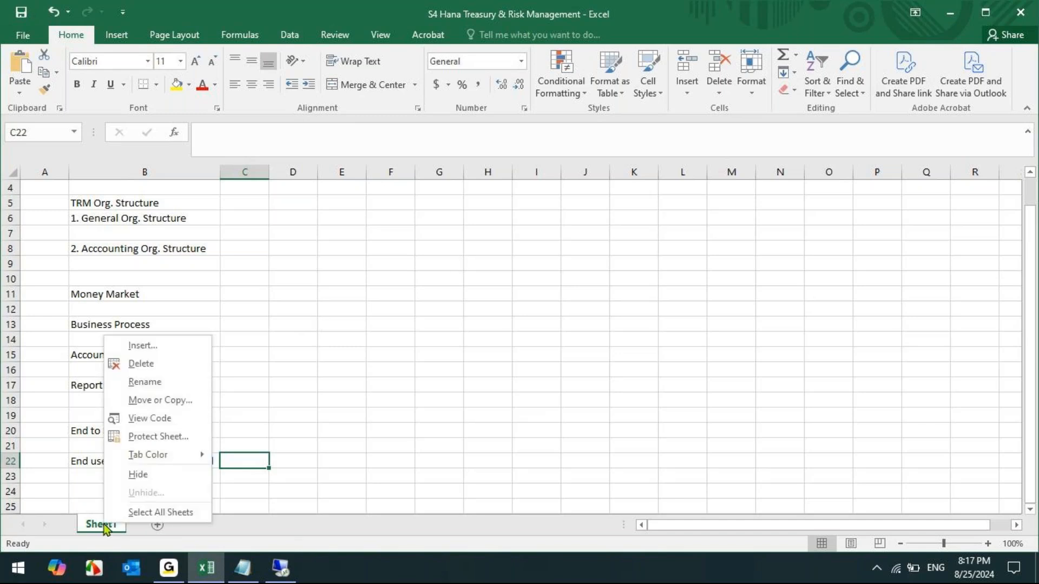
click(331, 445)
click(157, 525)
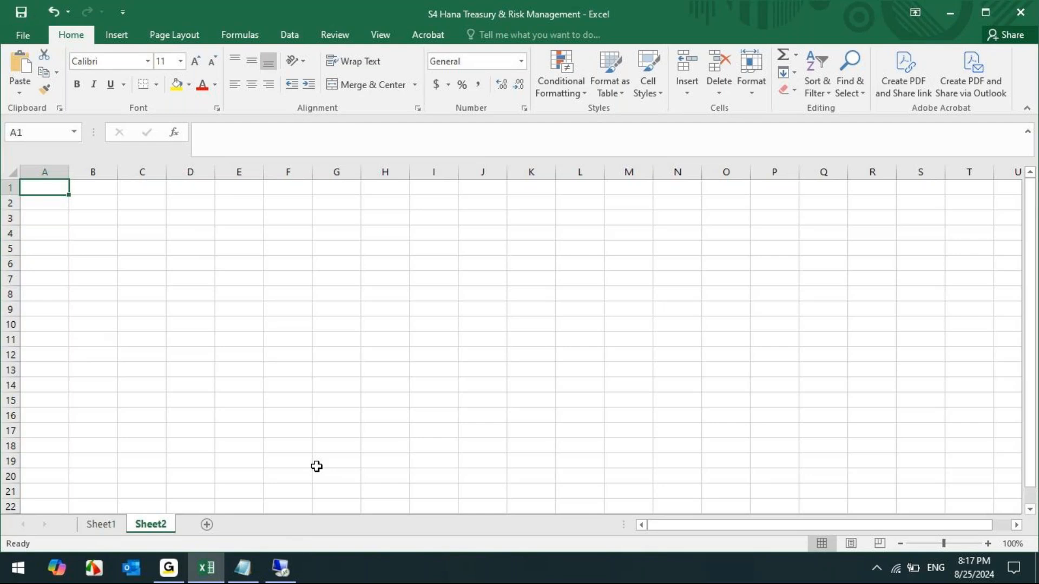
right_click(158, 532)
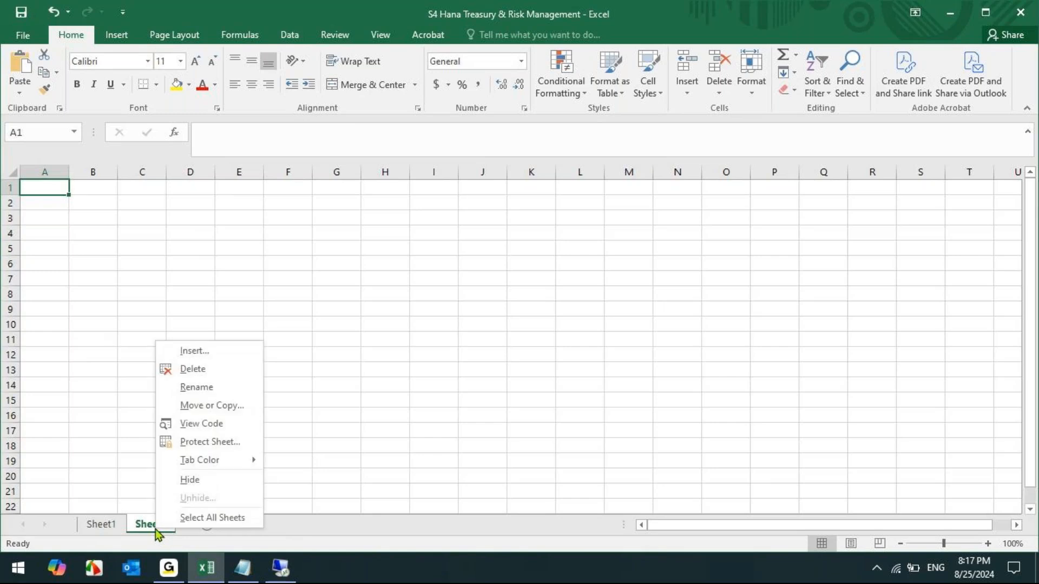
click(211, 388)
text(C)
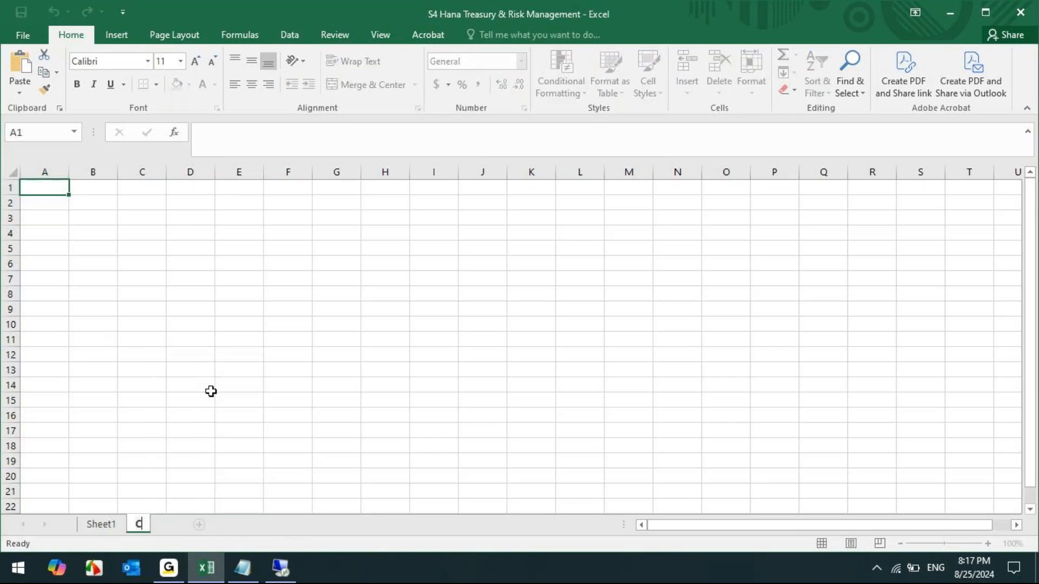
text(hallenges)
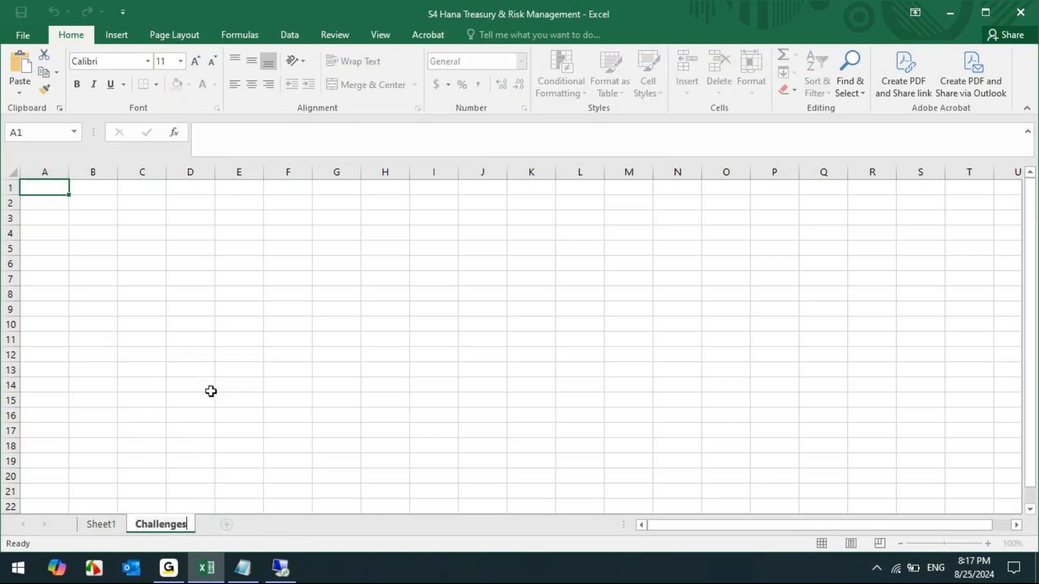
click(91, 189)
Enter "Common Challenges" in cell A1 of the Challenges sheet and autofit column A.
click(39, 188)
text(Common)
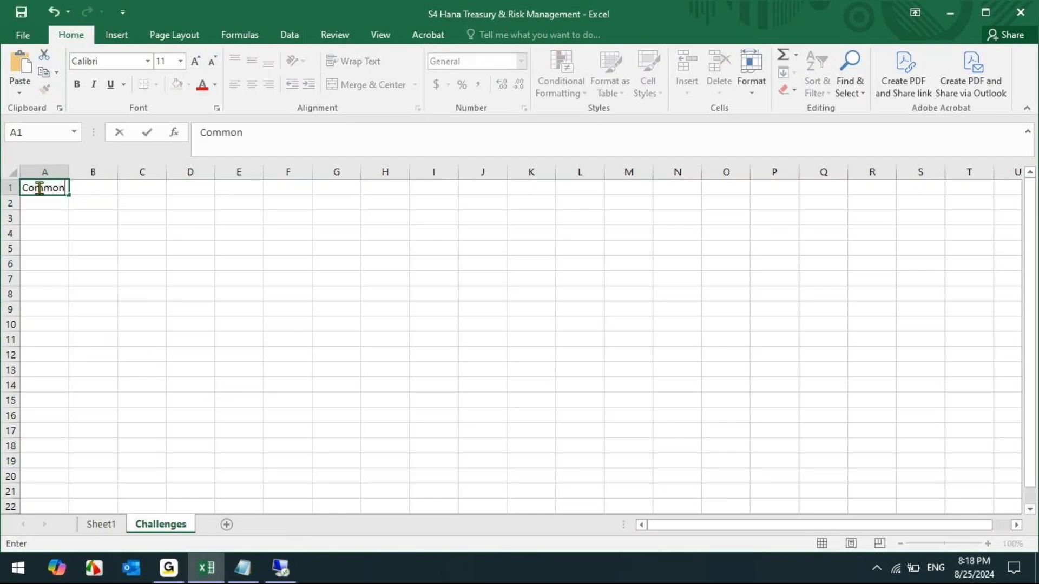
text( Challenges)
key(Tab)
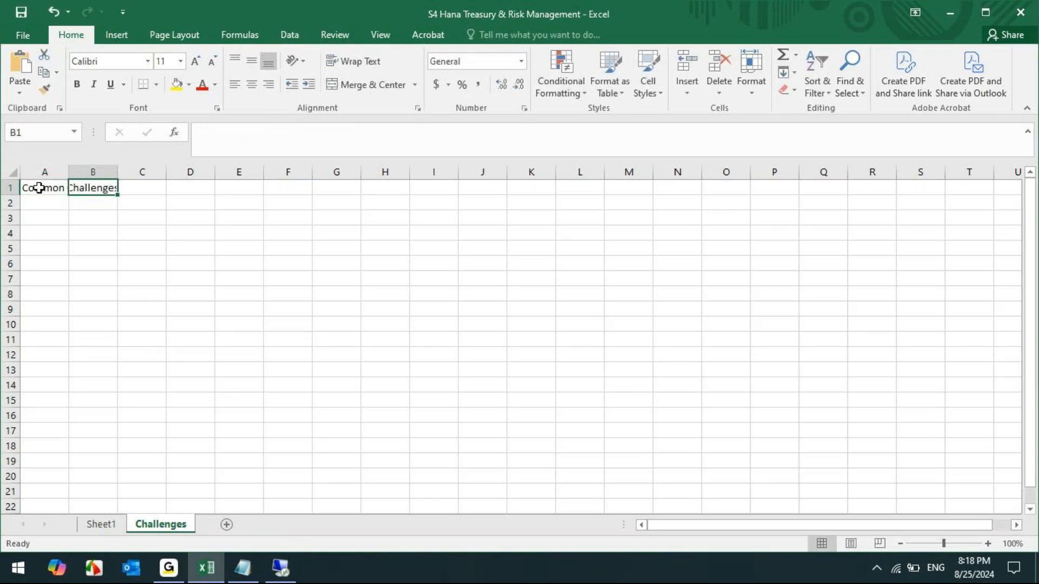
click(71, 246)
double_click(68, 172)
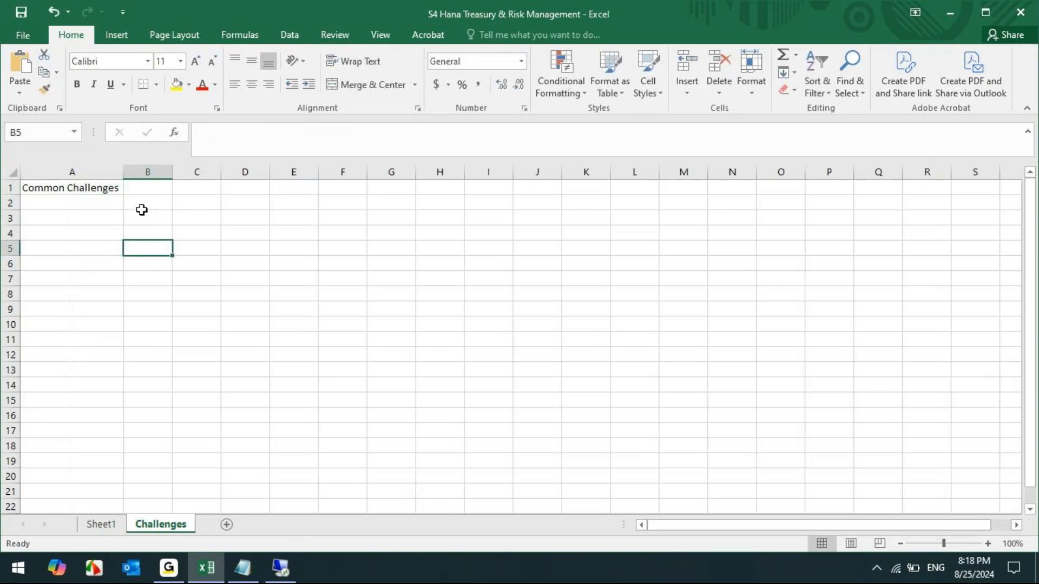
Make the Common Challenges heading in A1 bold and narrow column A so the heading extends past its edge.
click(57, 184)
key(ctrl+b)
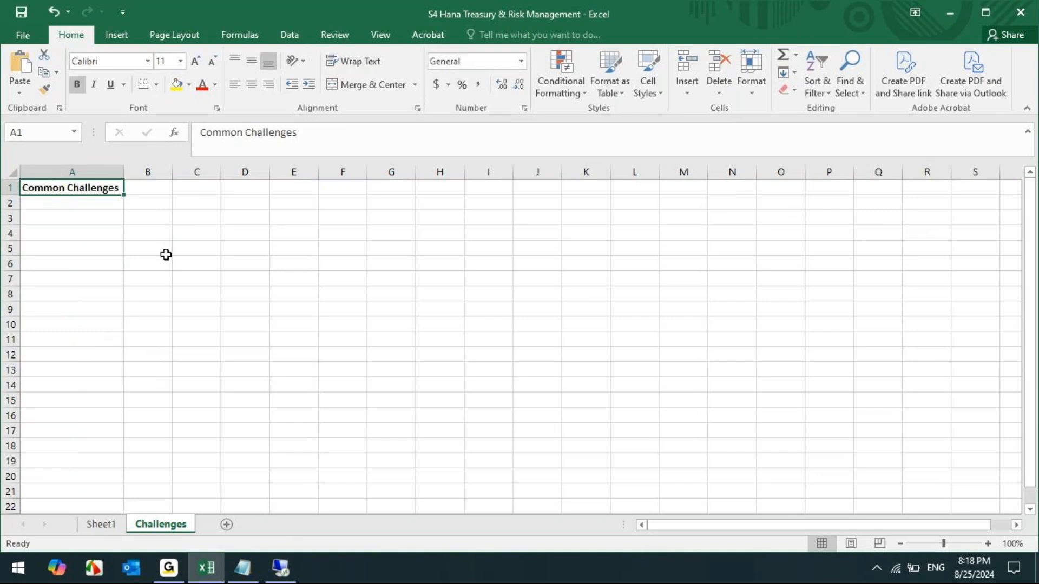
drag(124, 172, 102, 173)
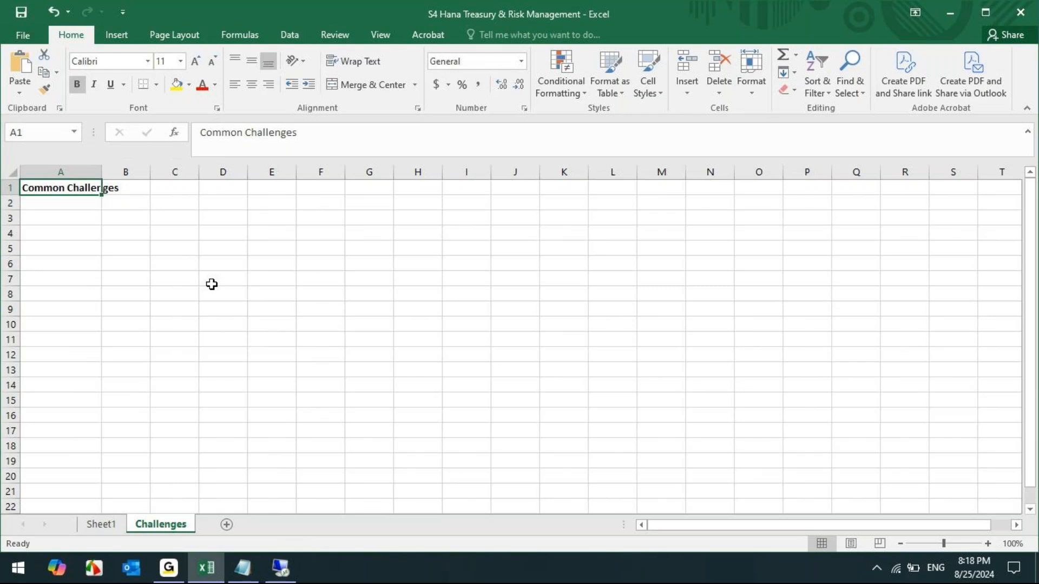
Enter "1. All manual activities of Treasury operation maintained in Excel" in cell C2.
click(119, 222)
click(135, 206)
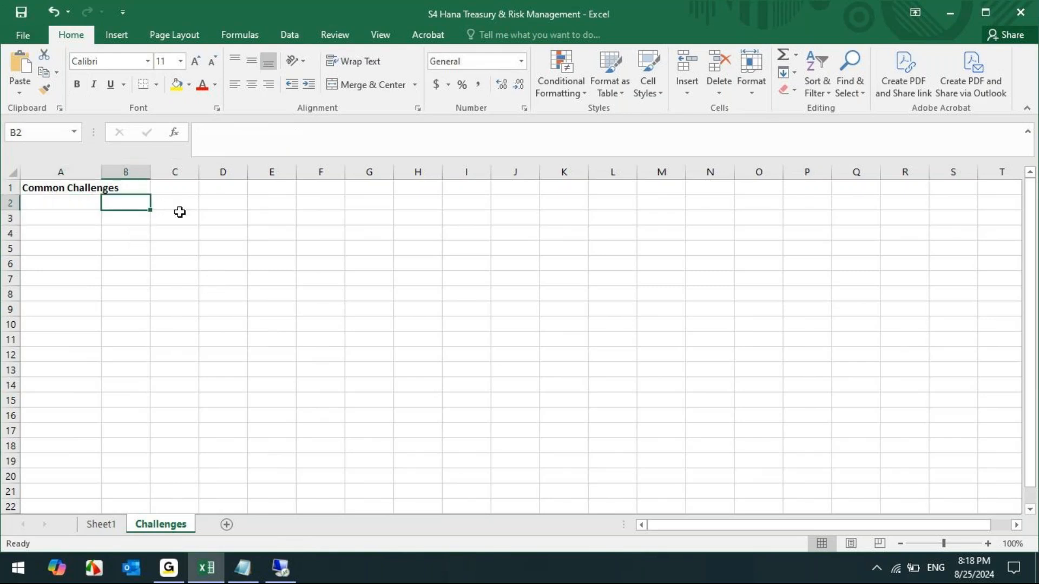
click(175, 203)
text(1)
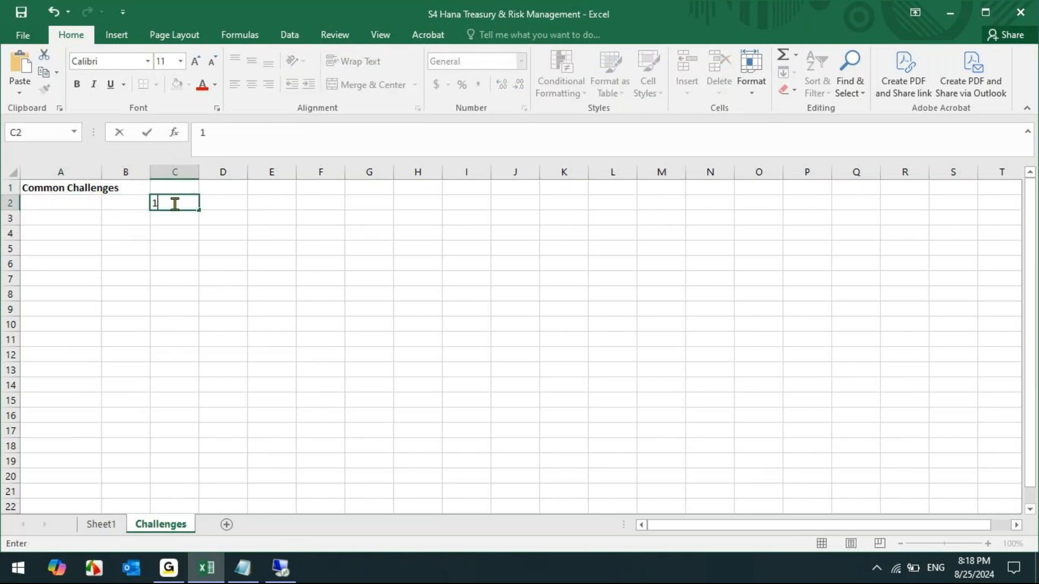
text(. All manual act)
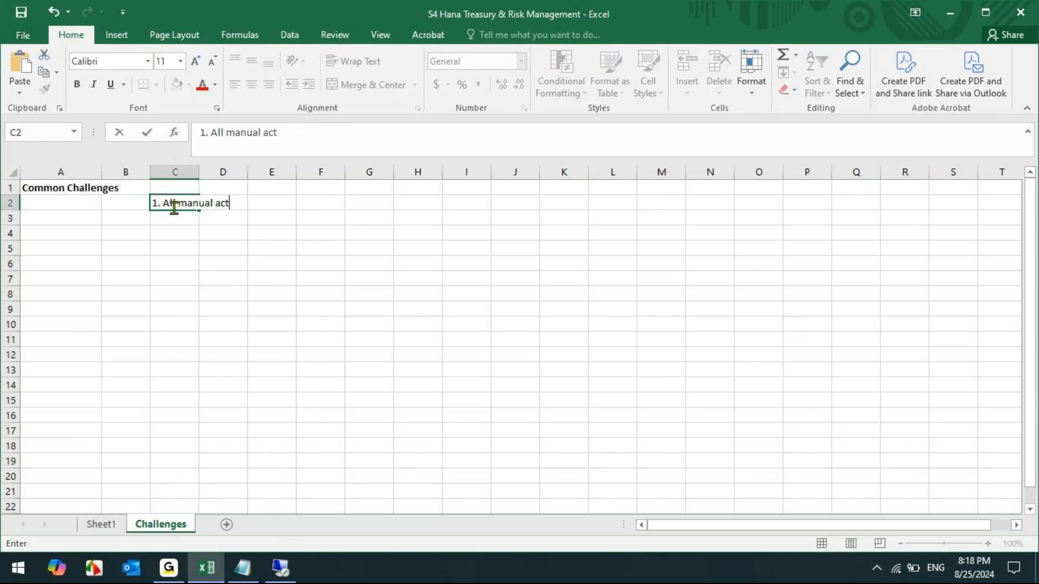
text(ivities of Tre)
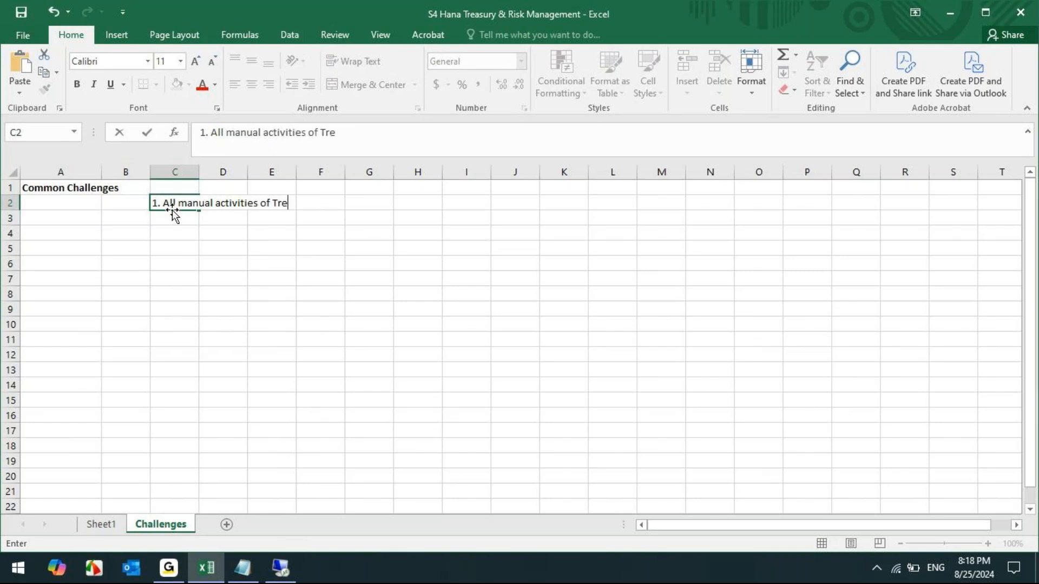
text(asury operati)
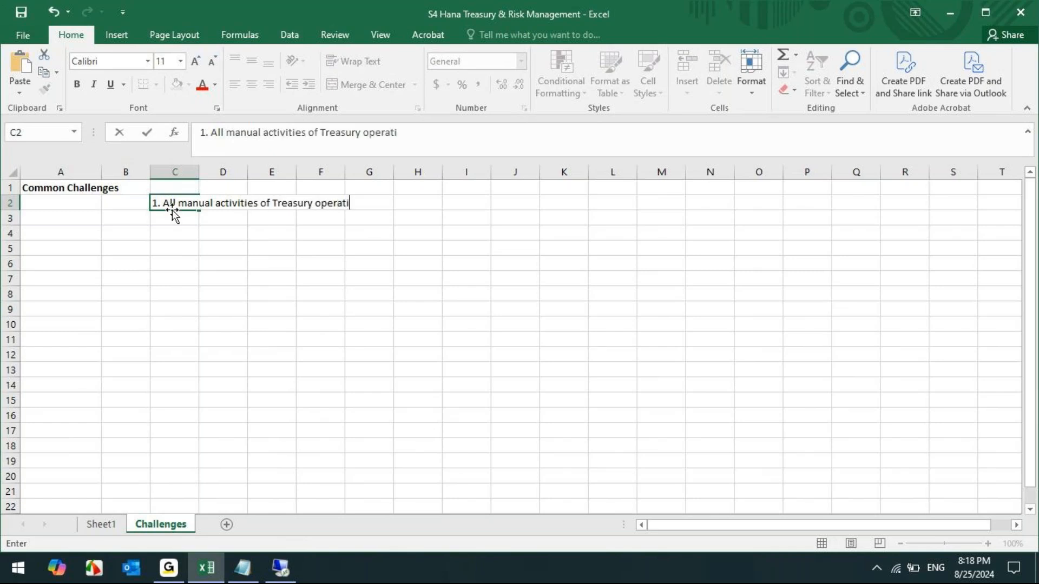
text(on maint)
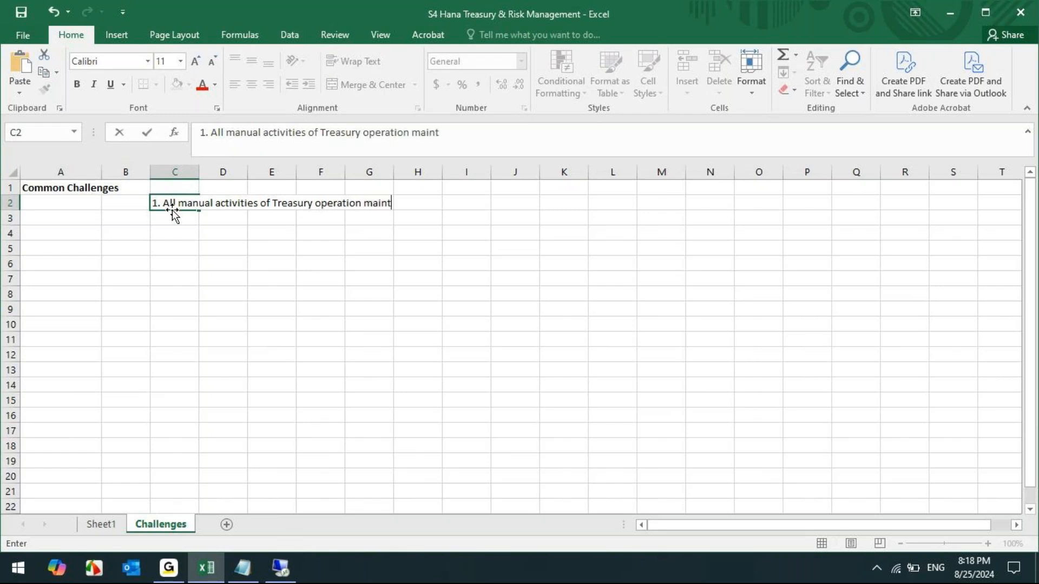
text(ained in Excel)
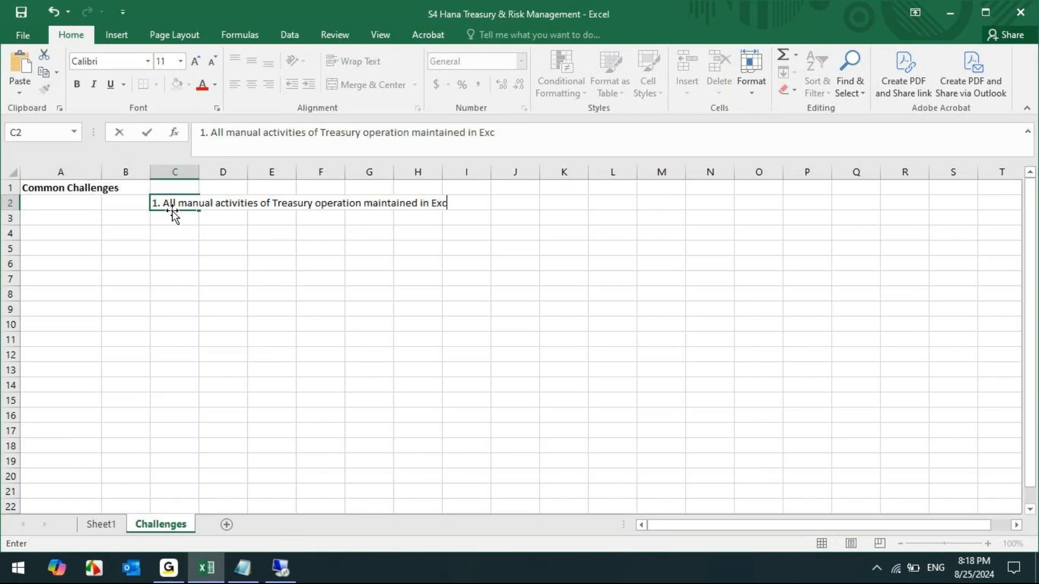
Enter "2. Lots of manual works" as the second challenge in cell C4.
click(168, 232)
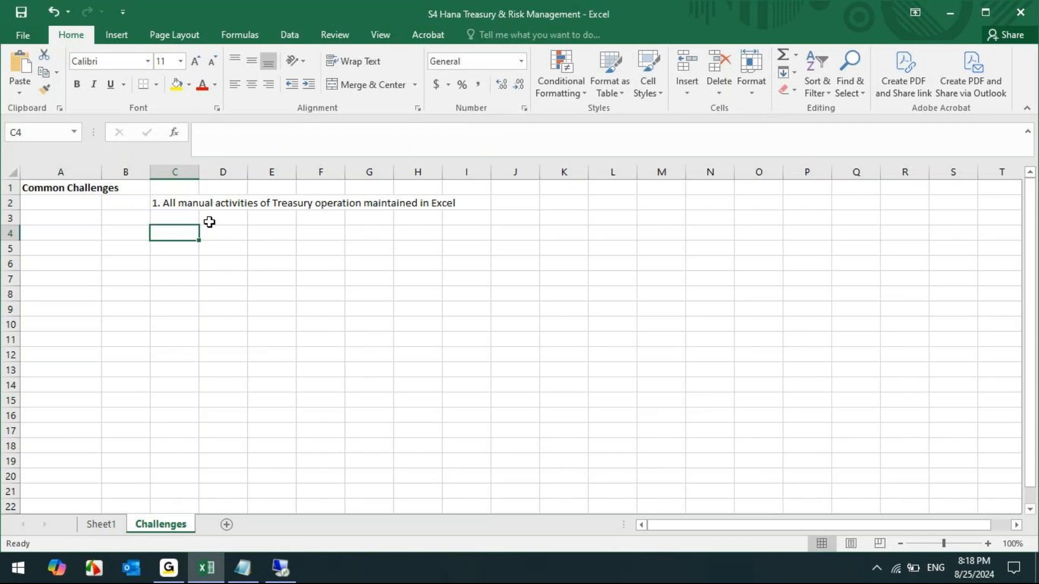
text(2)
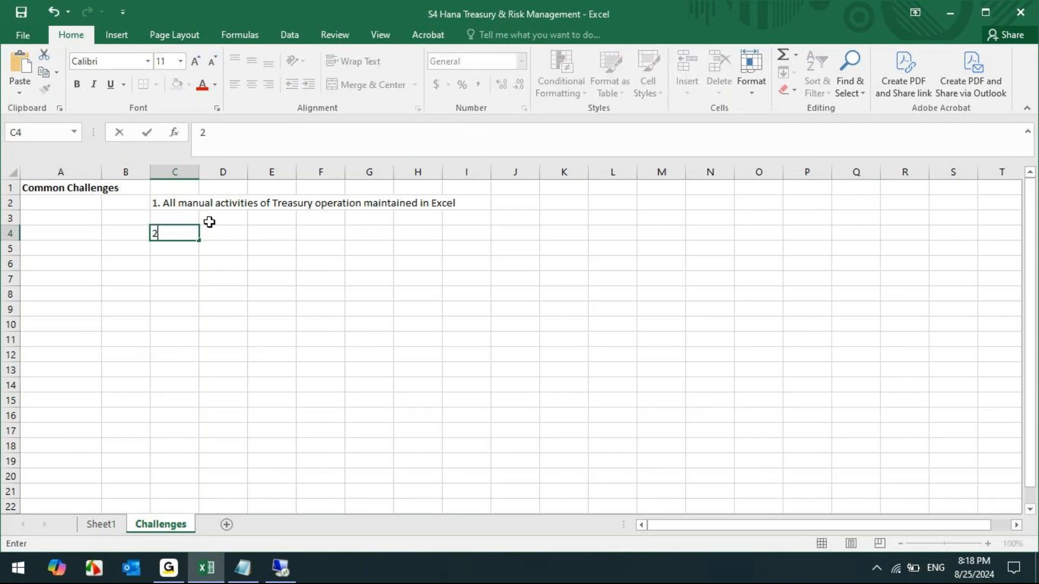
text(. Lots of manual works)
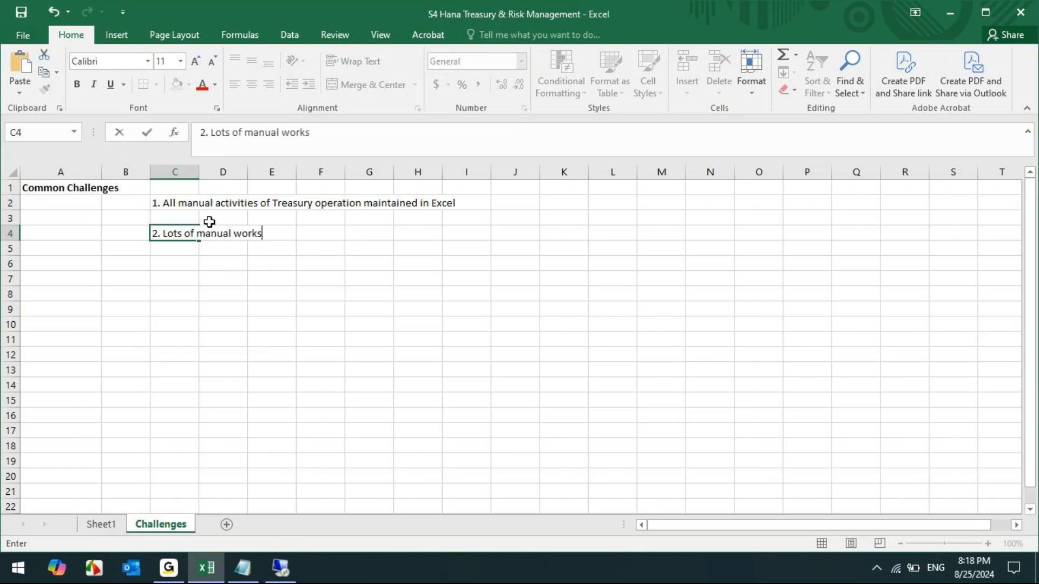
Enter "3. Seg. Of Duties" as the third challenge in cell C6.
click(170, 262)
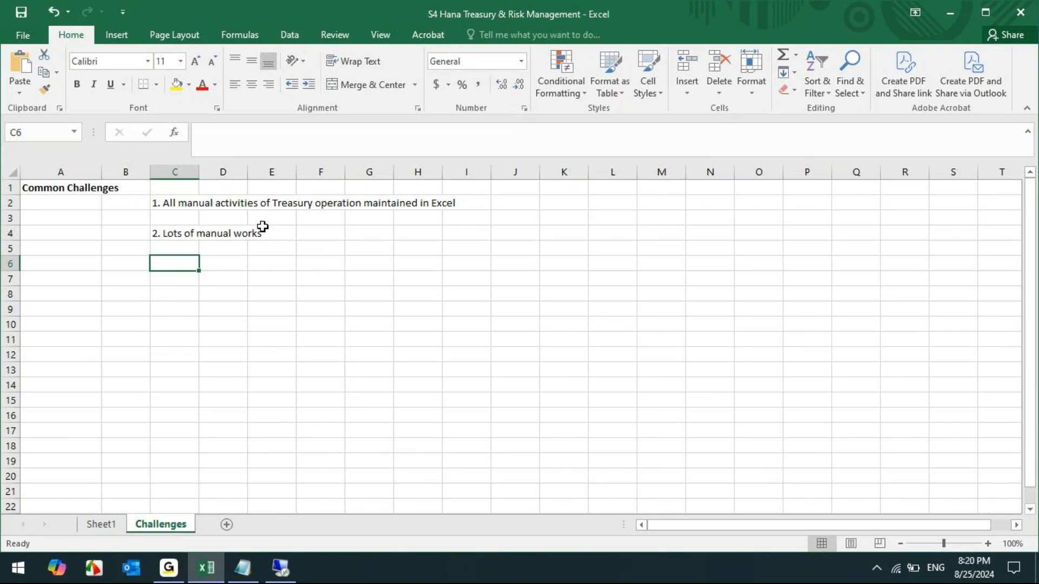
text(3. Seg)
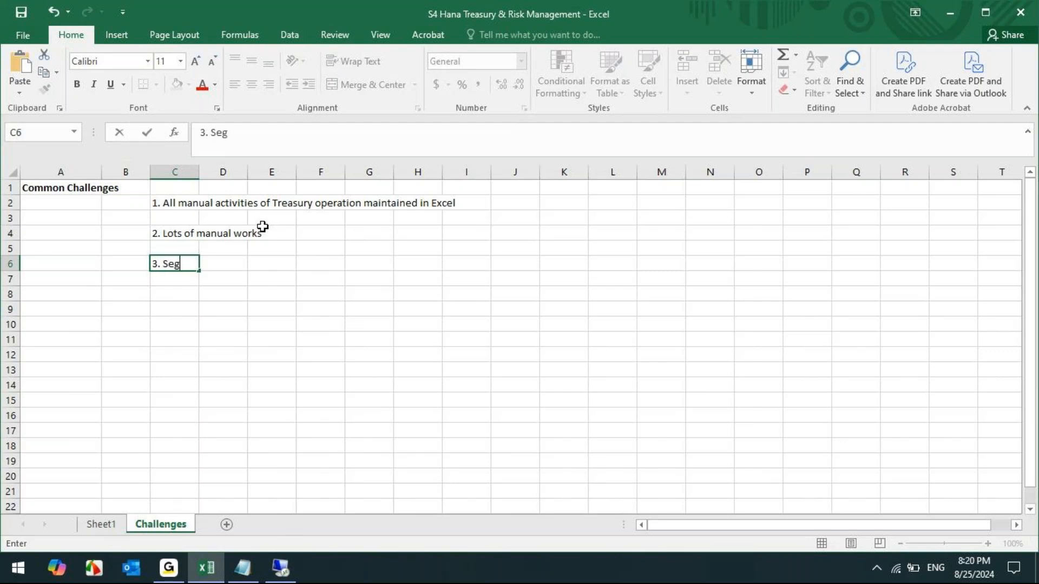
text(. Of Duties)
key(Tab)
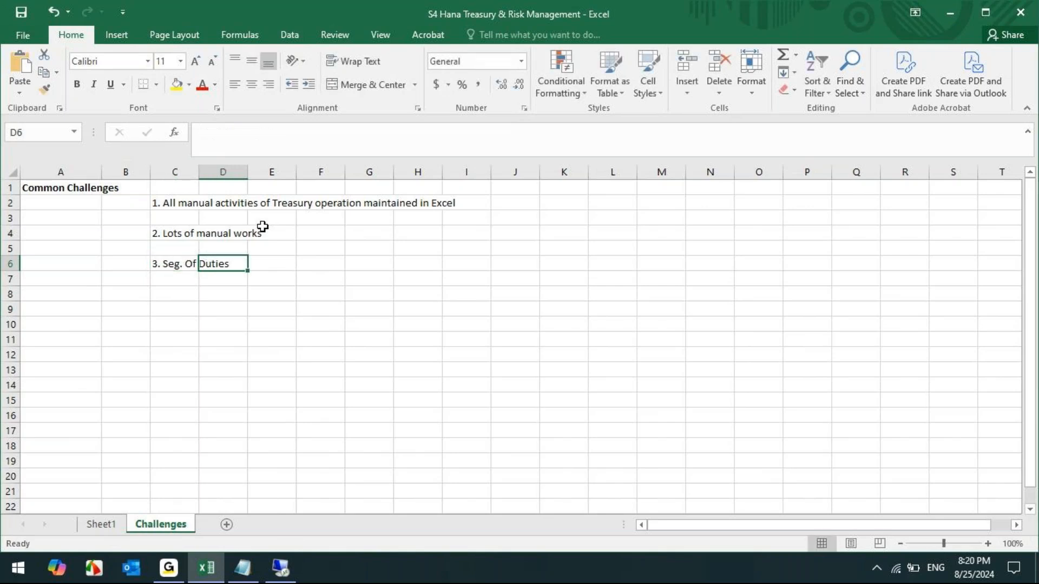
Append "- Front office / Middle office /Back office" to the Seg. Of Duties entry in cell C6.
click(184, 265)
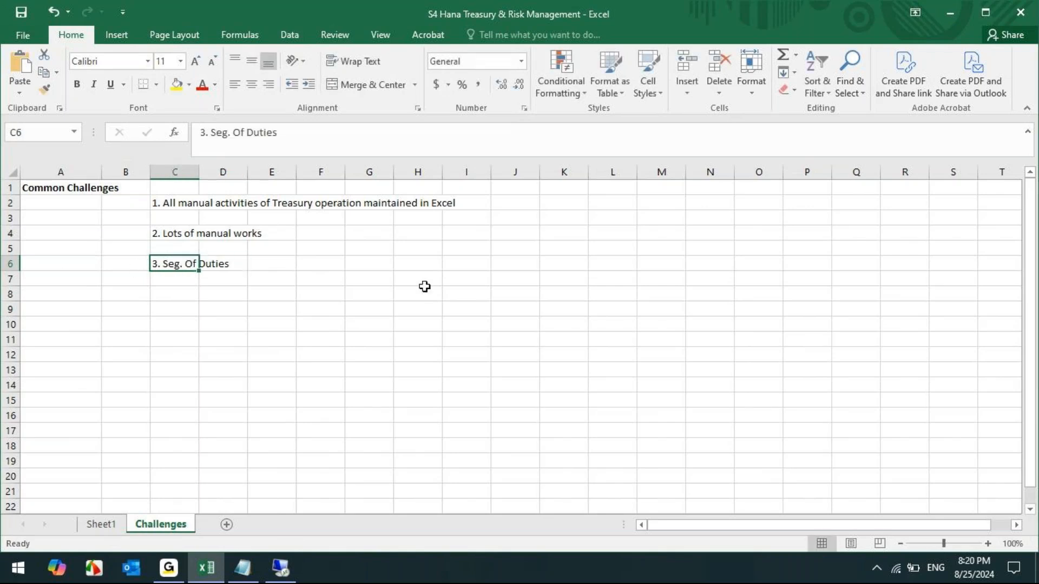
click(321, 131)
text(-)
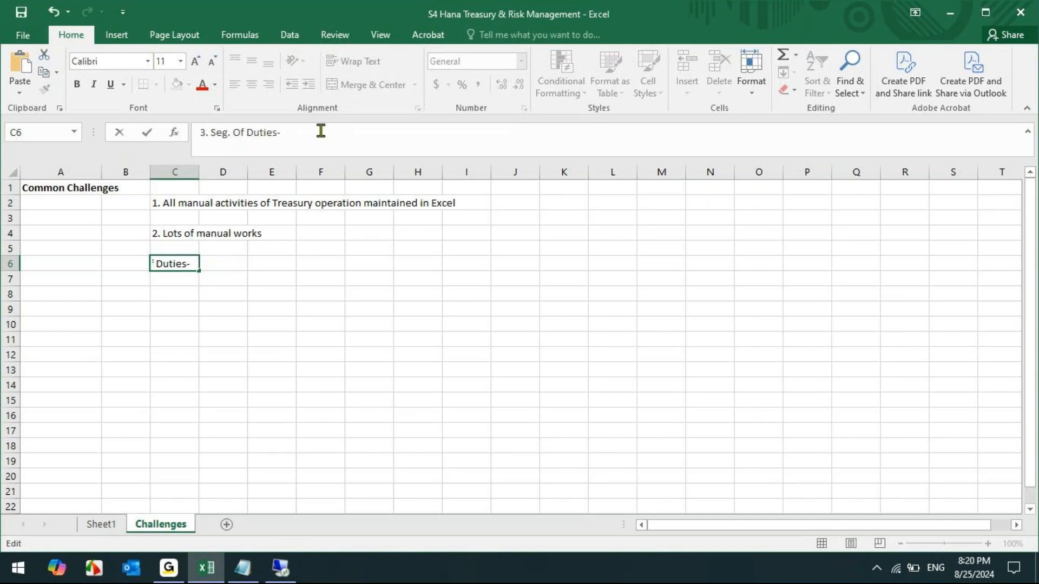
text(Front office / Midl)
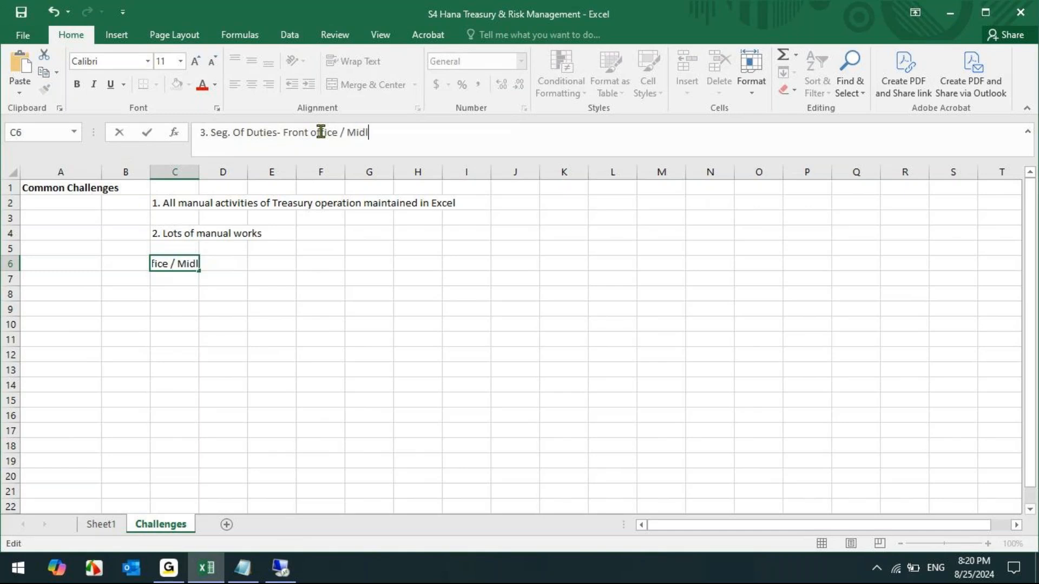
key(BackSpace)
text(dle office /)
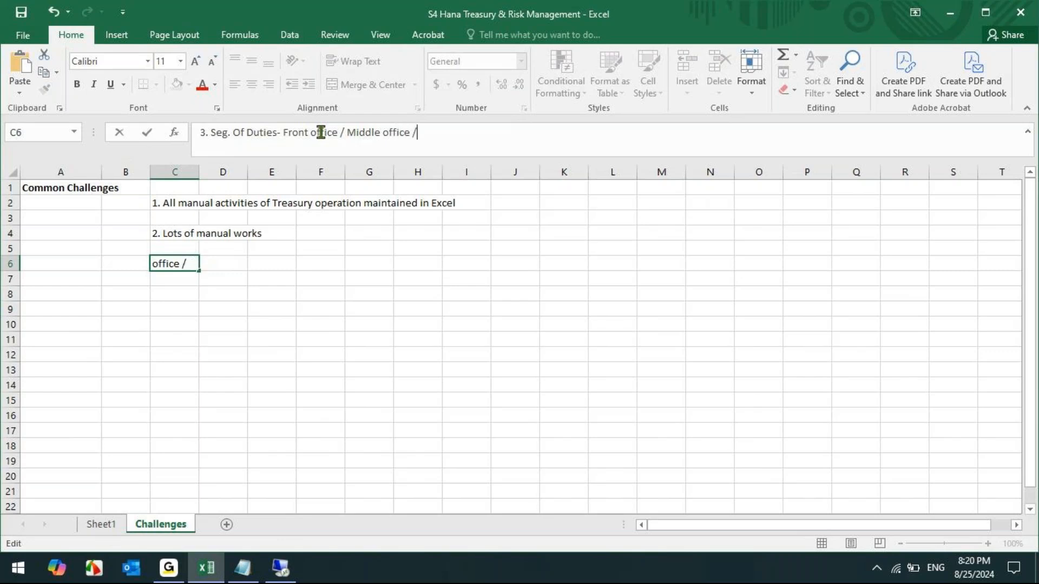
text(Back office)
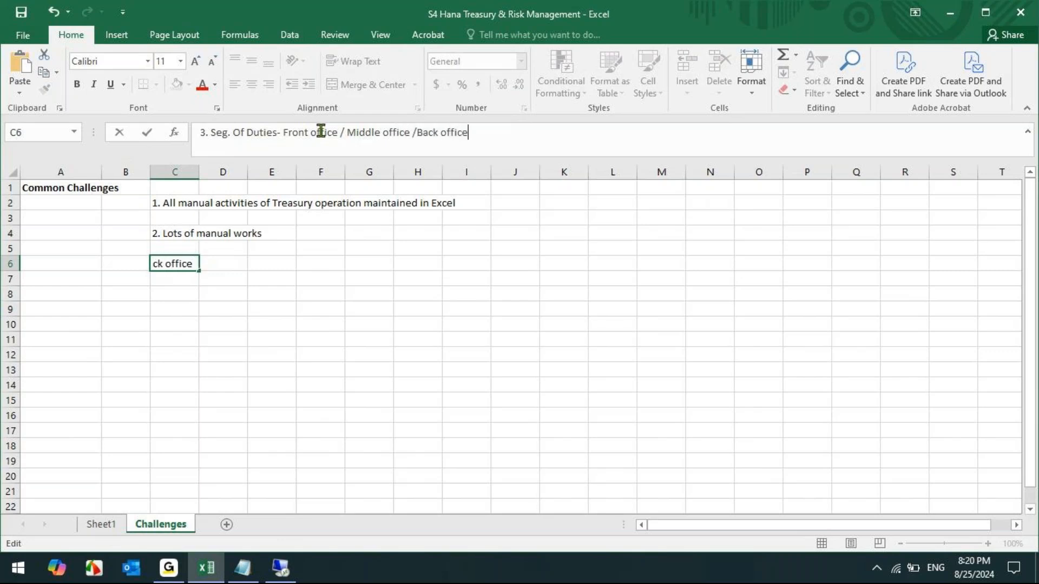
key(Tab)
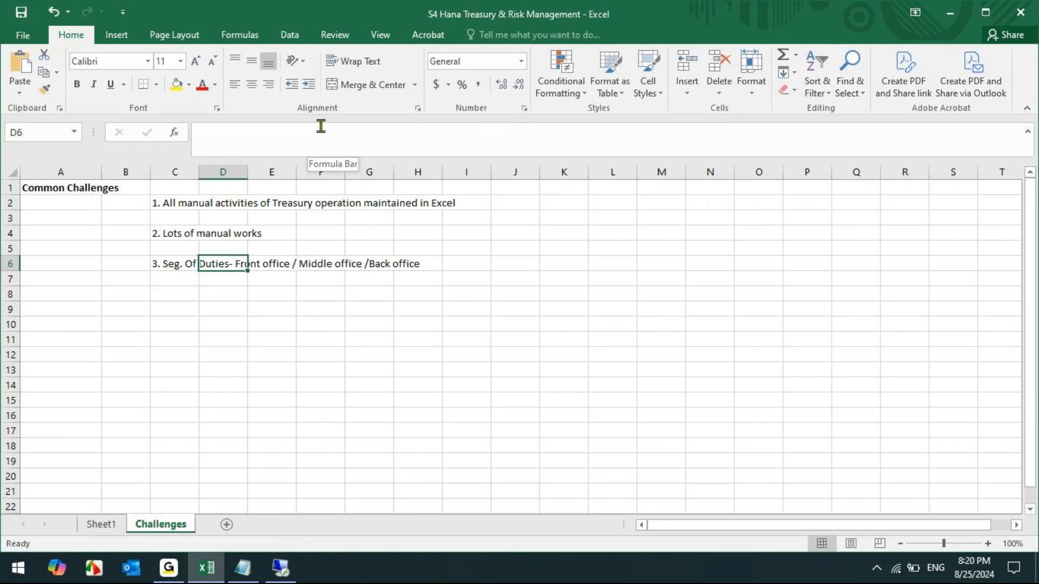
Enter "4. Month End activies - manually in excel" as the fourth challenge in cell C8.
click(176, 264)
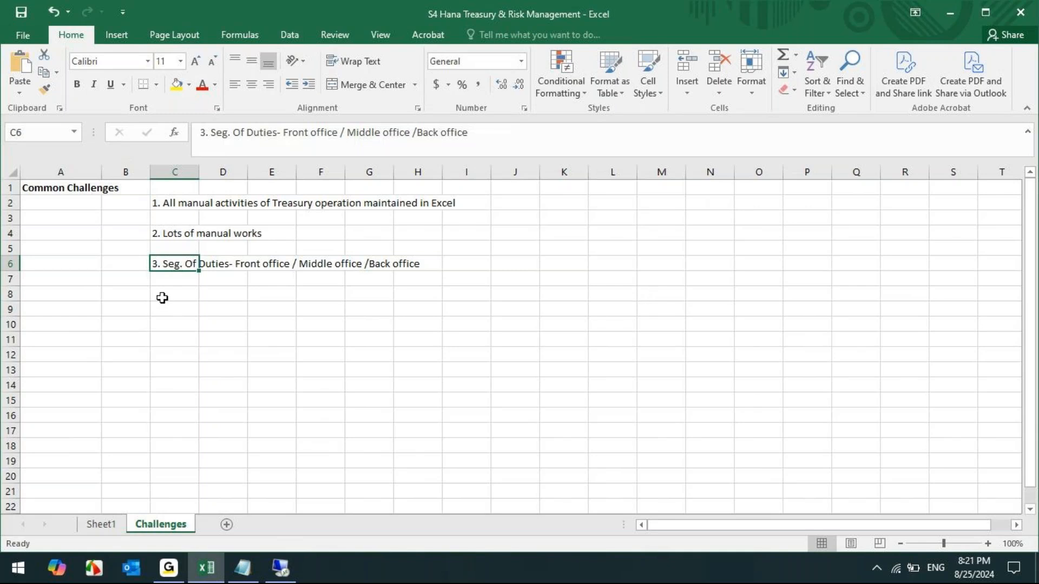
click(162, 294)
text(4. )
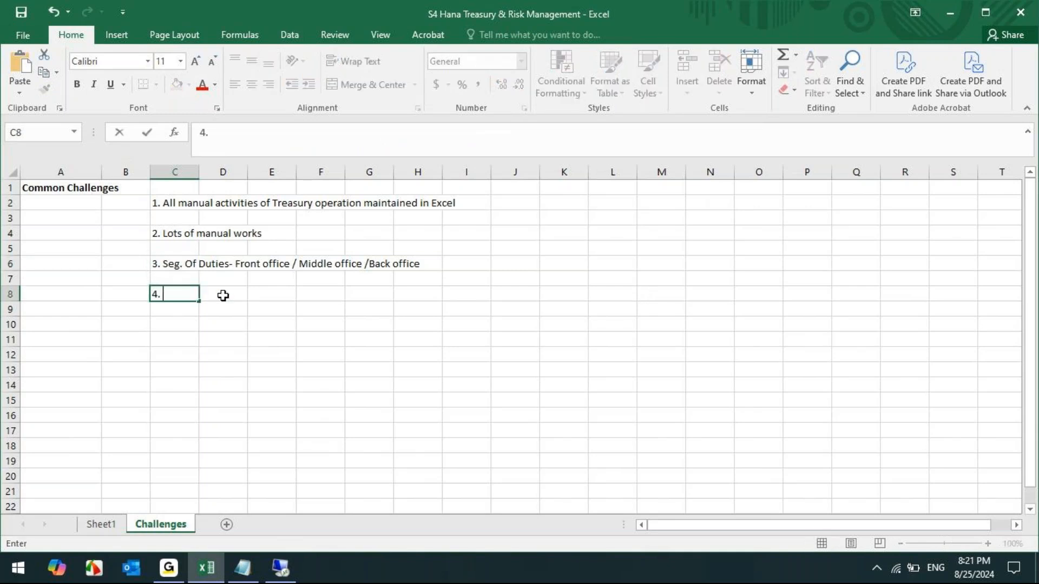
text(Month En)
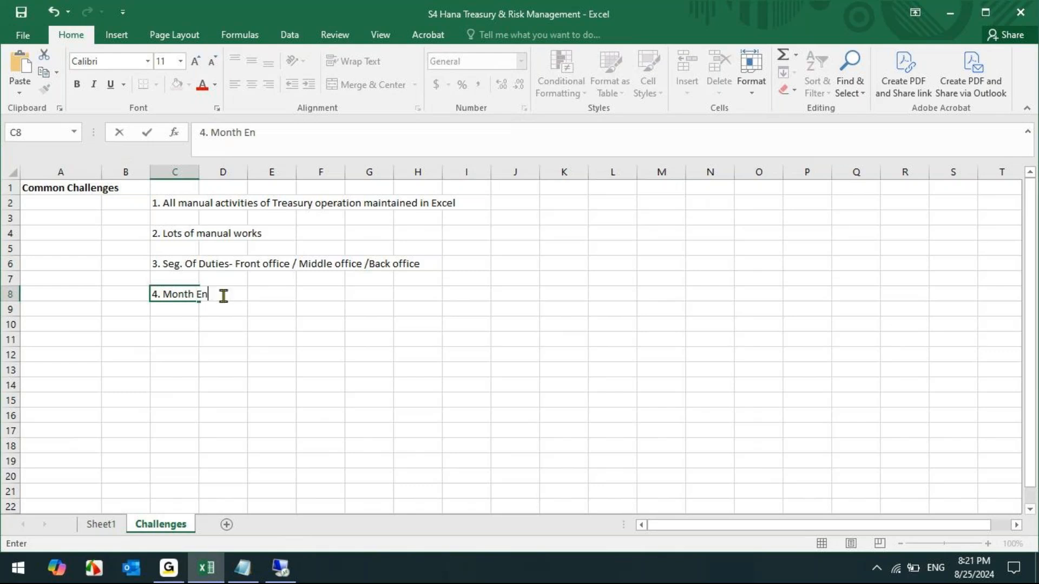
text(d activies - manually in xc)
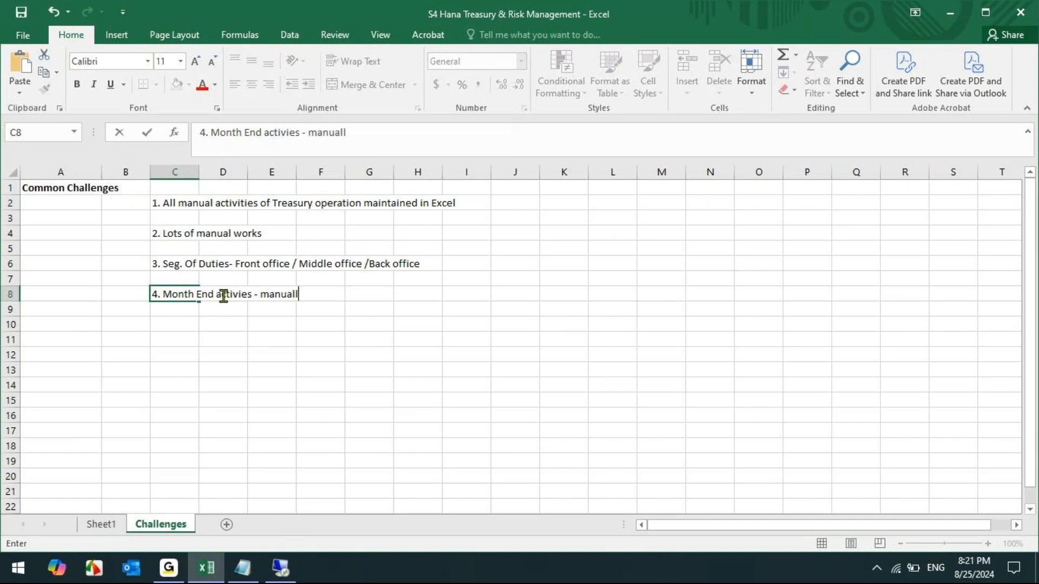
key(BackSpace)
key(BackSpace)
text(excel)
click(223, 296)
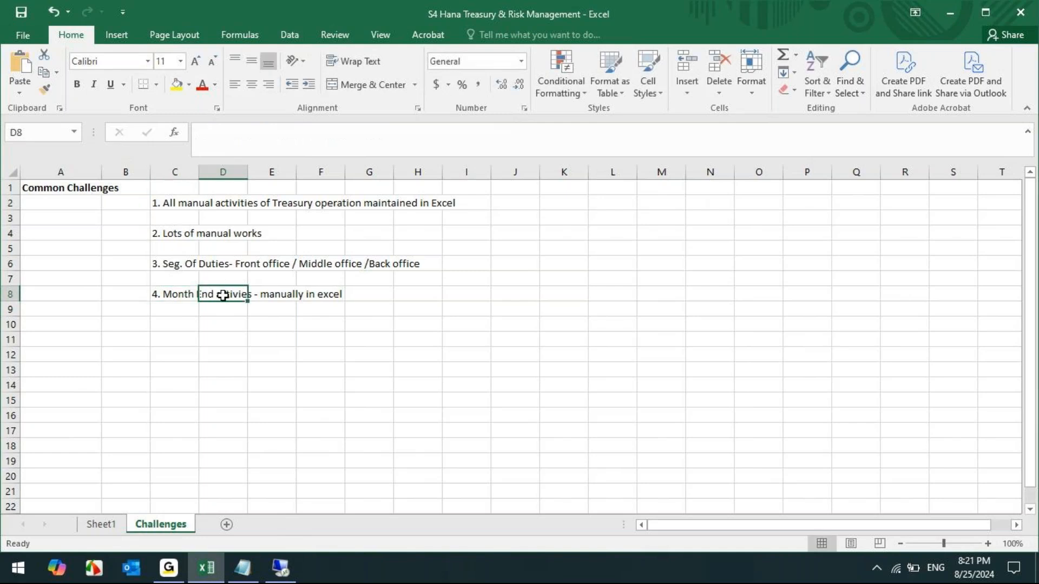
Enter "5. All the reportings are maintained in excel" as the fifth challenge in cell C10.
click(172, 327)
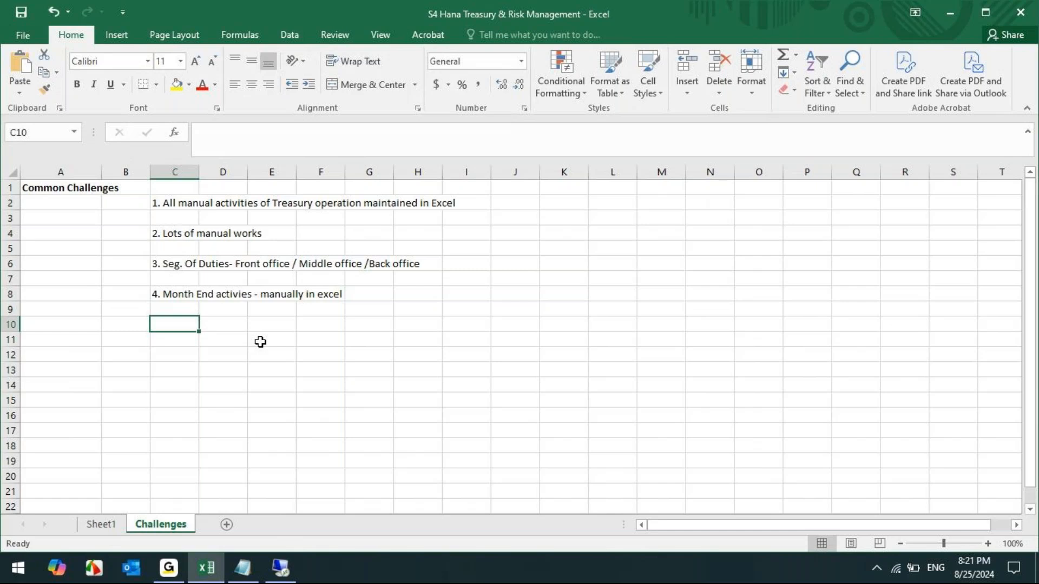
text(5. Man)
key(BackSpace)
text(y)
key(BackSpace)
key(BackSpace)
key(BackSpace)
key(BackSpace)
key(BackSpace)
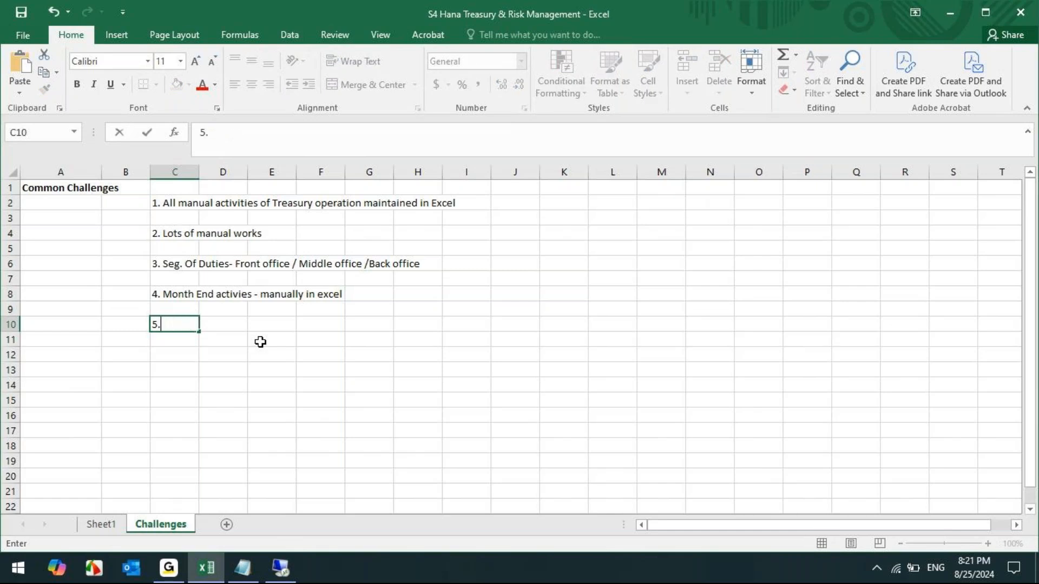
text(All the reportings are maintained in ex)
text(cel)
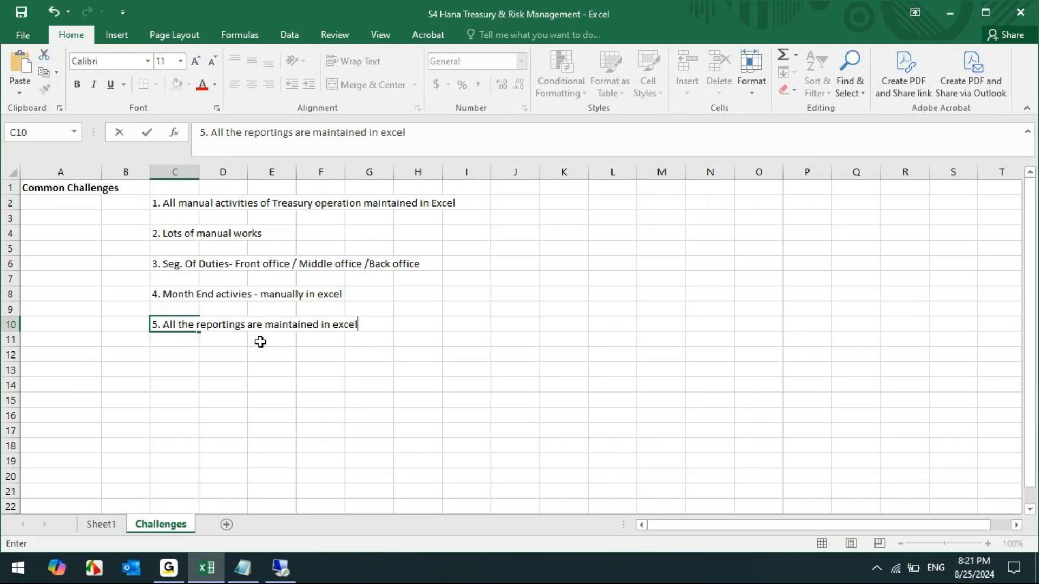
click(186, 400)
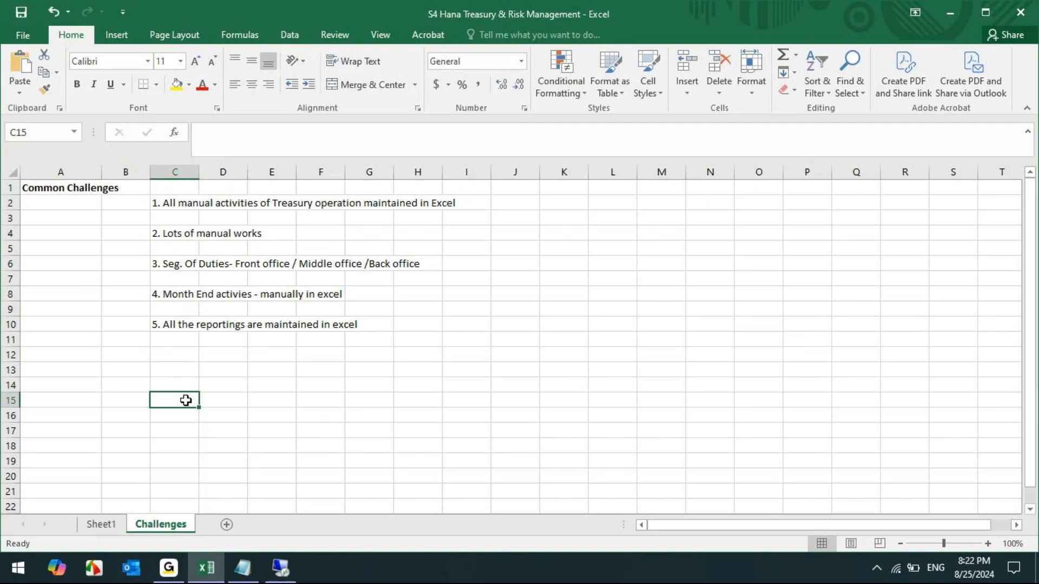
Enter "6. Multiple valuation areas" as the sixth challenge in cell C12.
click(179, 359)
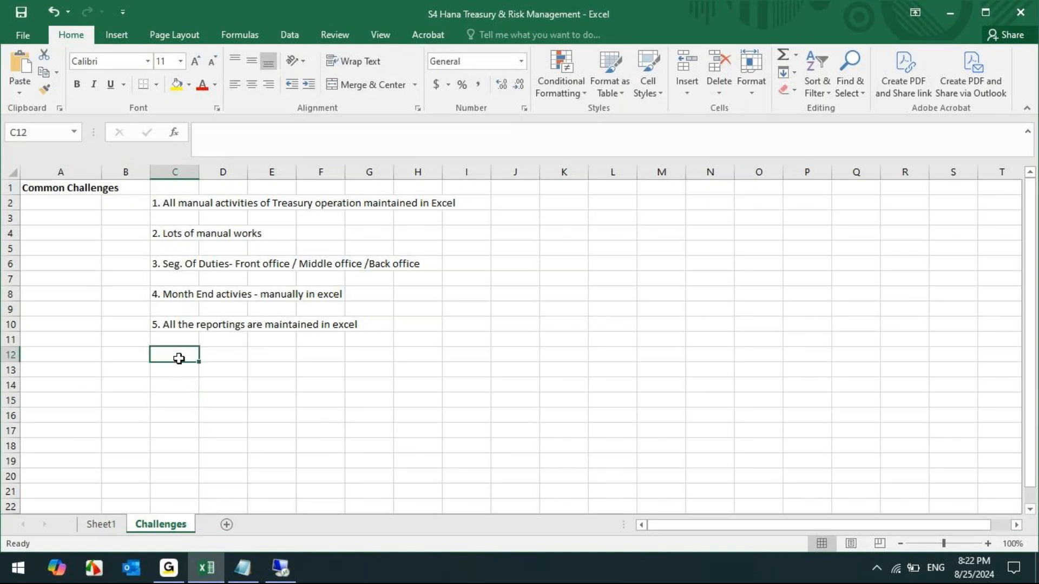
text(6. Mu)
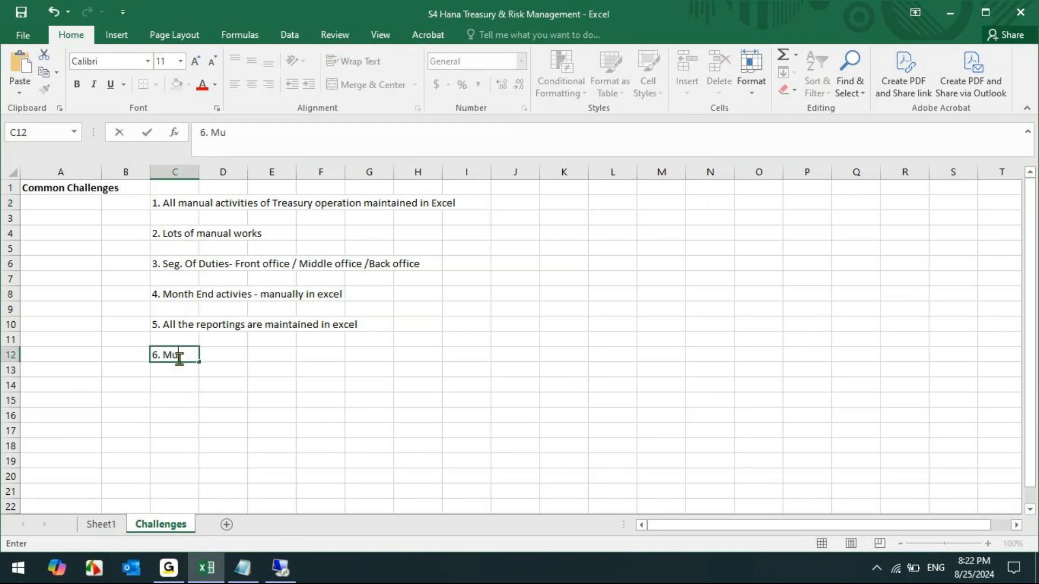
text(ltiple values)
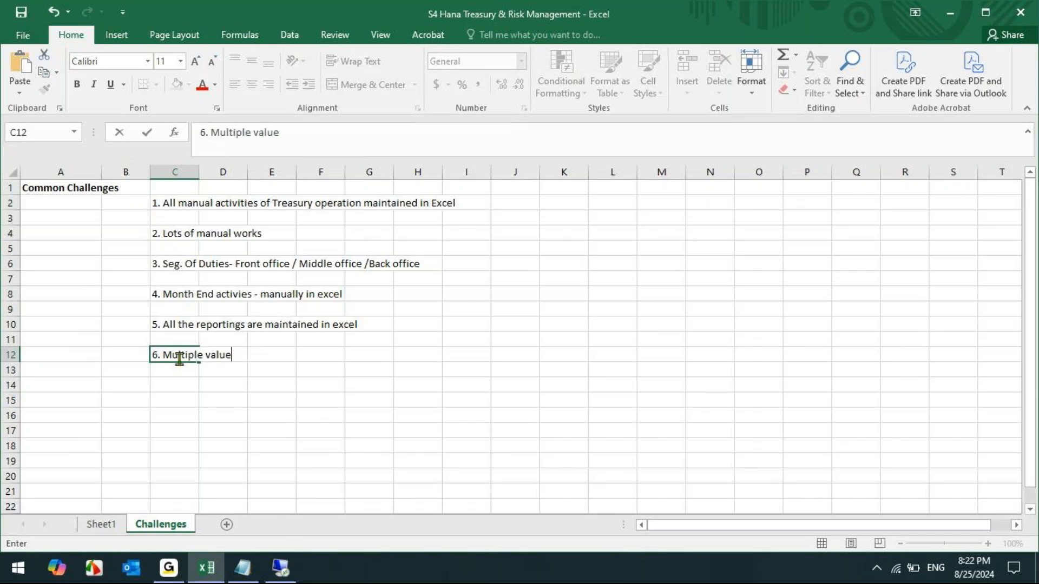
key(BackSpace)
key(BackSpace)
text(ation areas)
key(Tab)
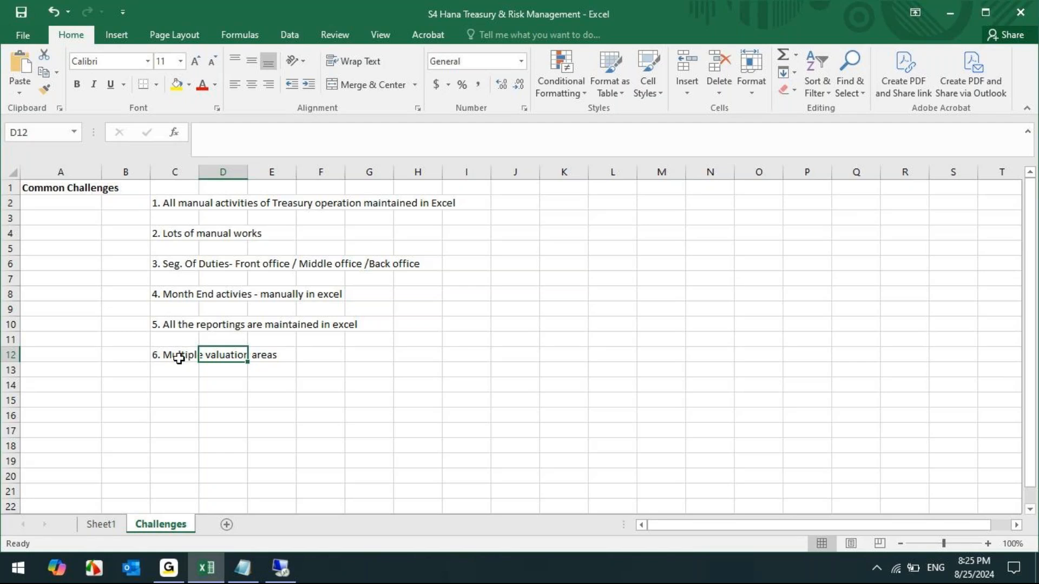
Enter "7. Select GL Account & Do the posting" as the seventh challenge in cell C14.
click(173, 388)
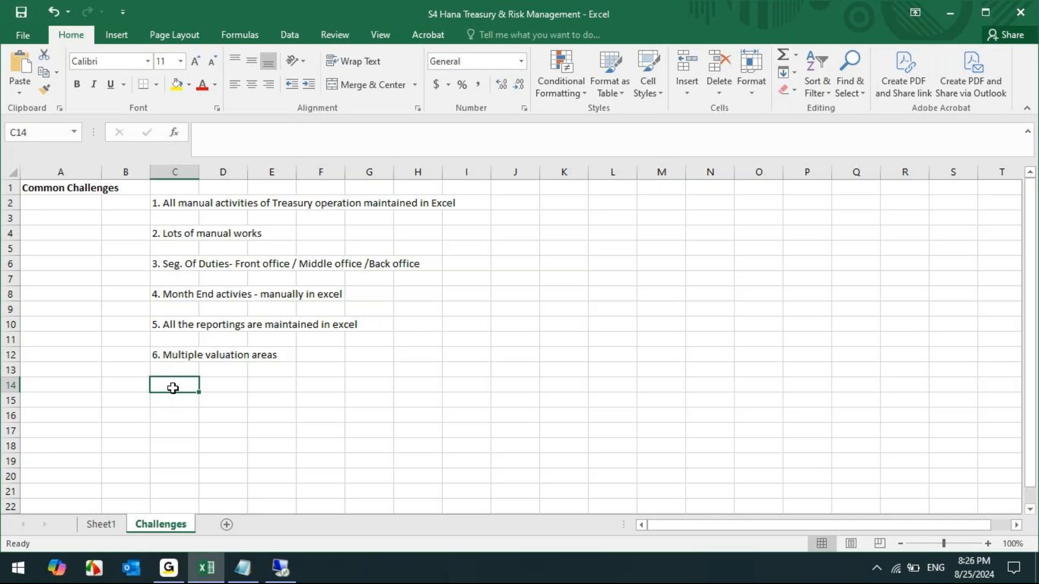
text(7.)
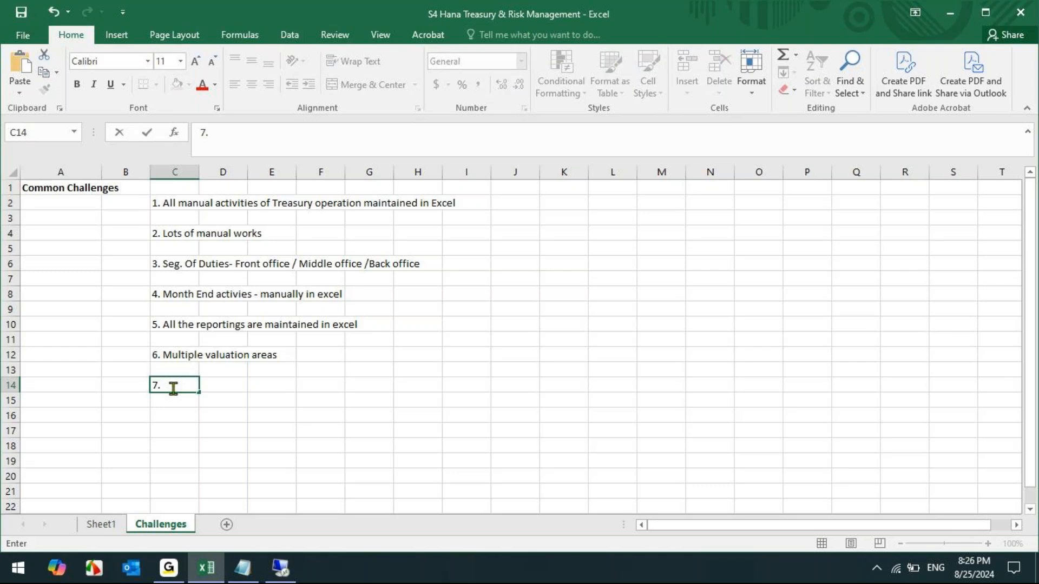
text(Seg)
key(BackSpace)
key(BackSpace)
text(elect GL Account )
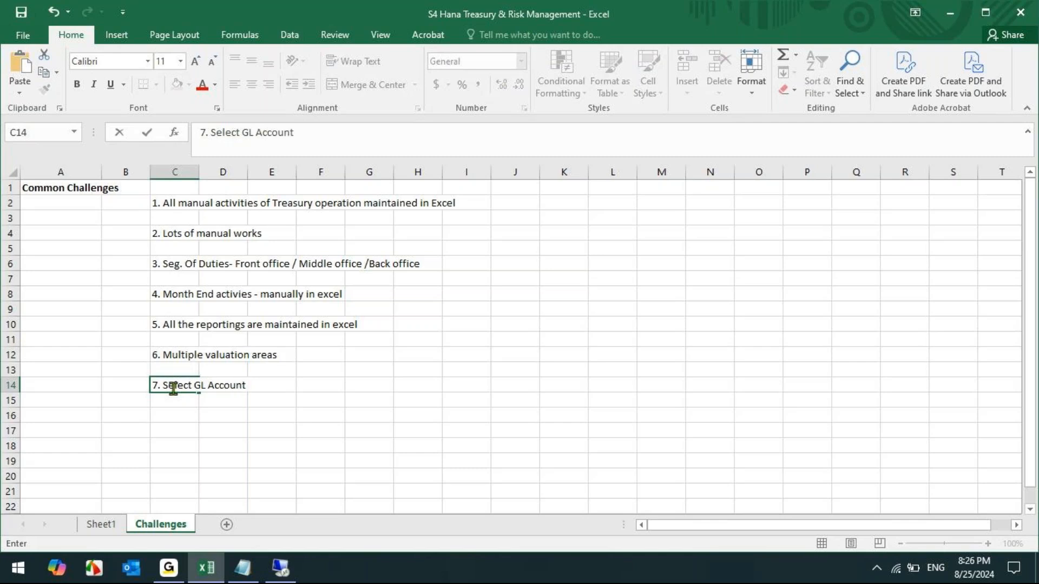
text(& Do the posting)
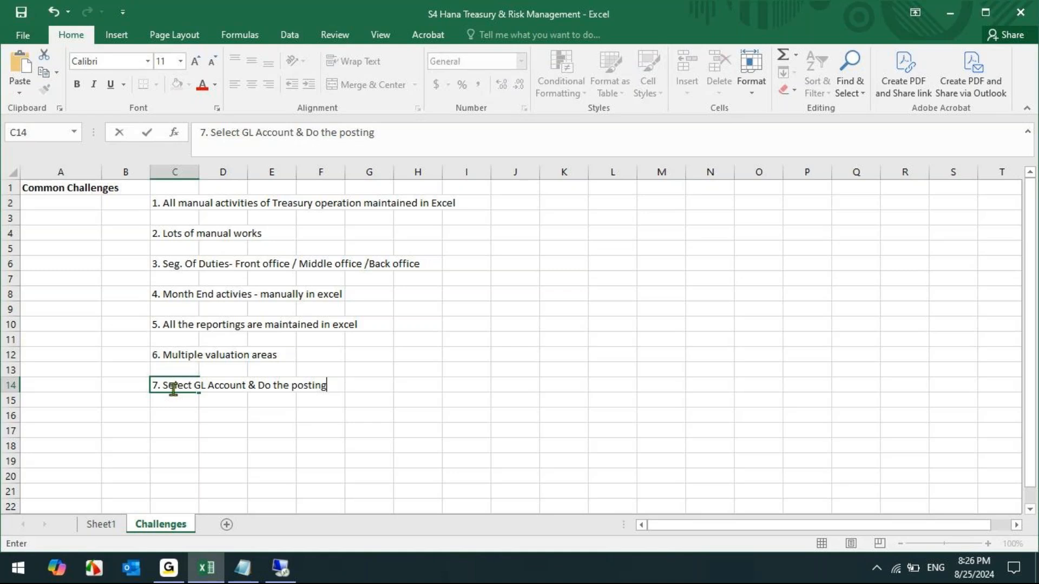
Enter the heading "Benefits of implementing TRM Module" in cell A16 below the challenges list.
click(179, 413)
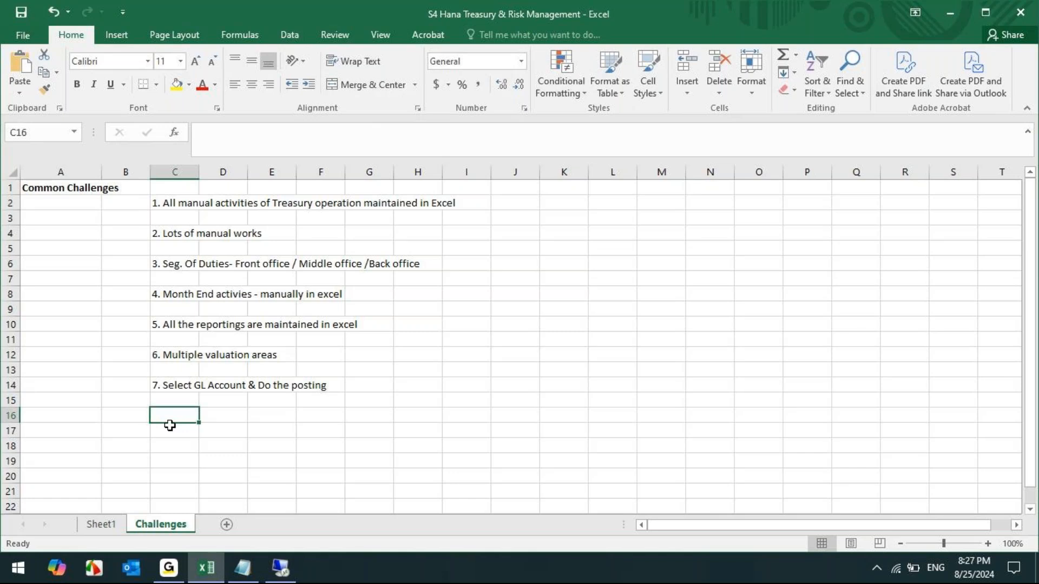
key(Left)
key(Left)
text(Im)
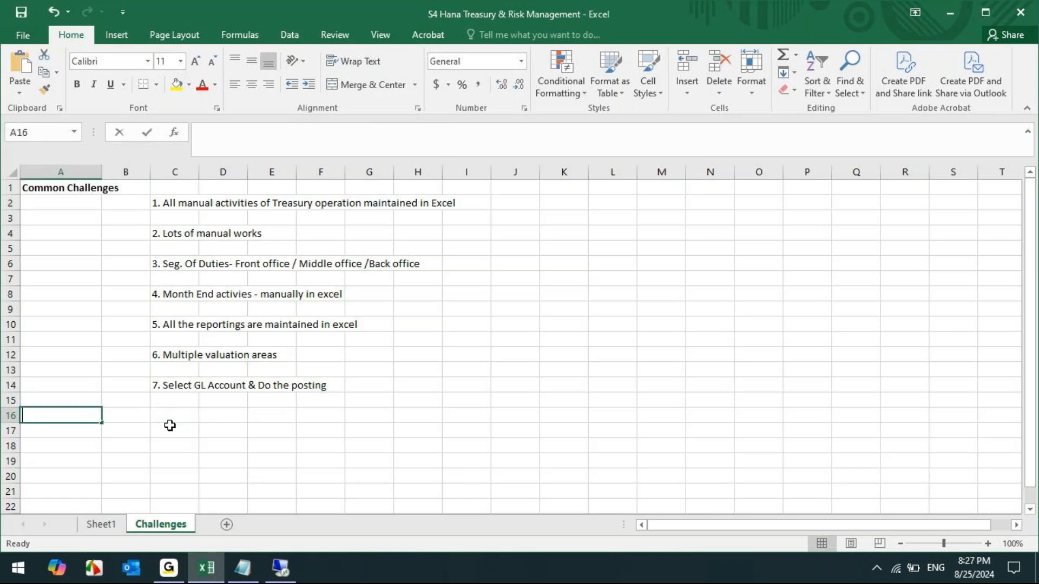
text(plemet)
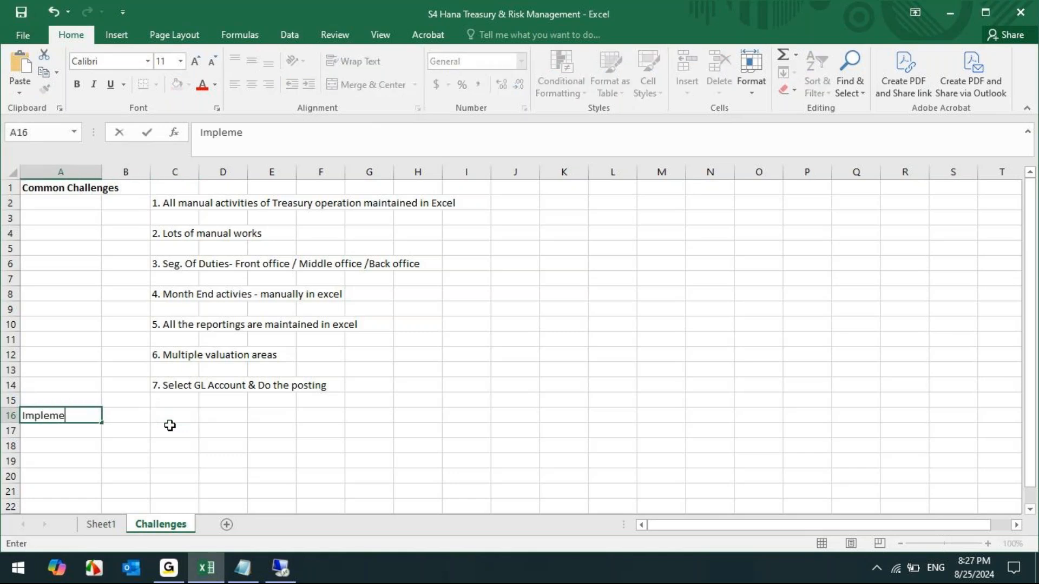
key(BackSpace)
key(BackSpace)
key(BackSpace)
key(BackSpace)
key(BackSpace)
key(BackSpace)
key(BackSpace)
key(BackSpace)
text(Benefits of imp)
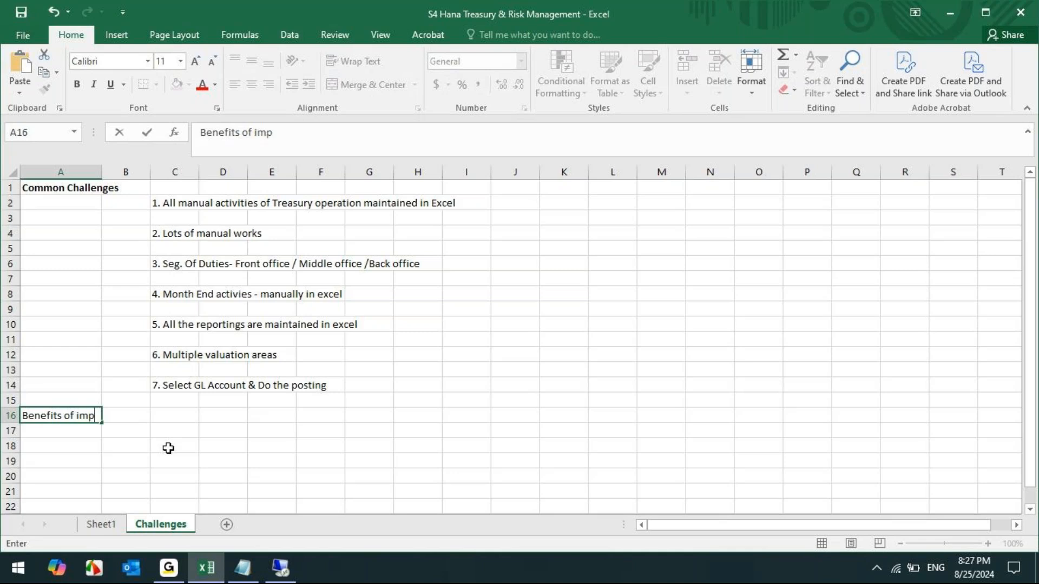
text(lementing TRM Mou)
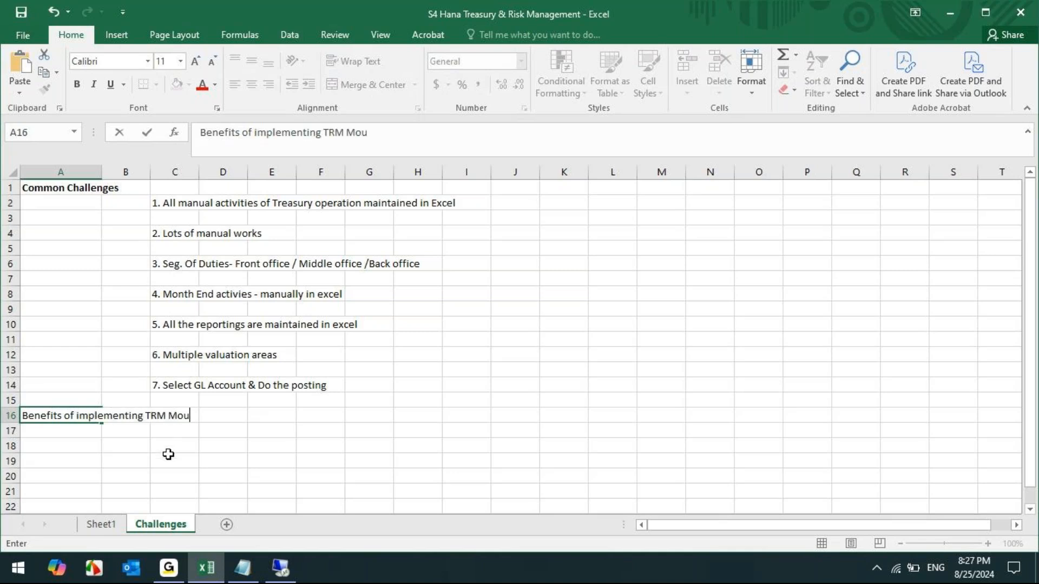
key(BackSpace)
text(dule)
key(Tab)
click(168, 455)
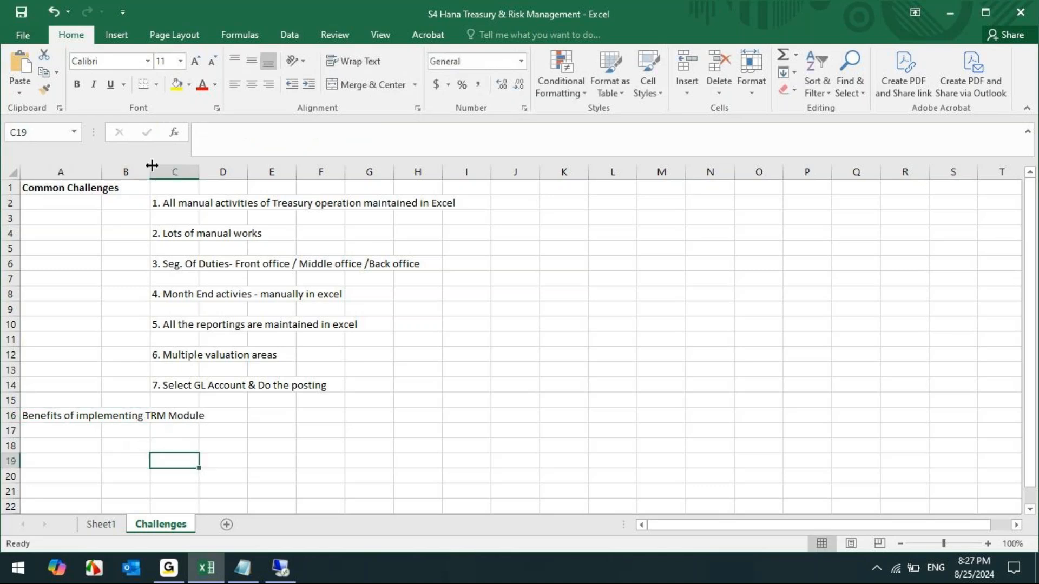
Auto-fit the width of column A and make the benefits heading in cell A16 bold.
double_click(101, 172)
click(92, 418)
key(ctrl+b)
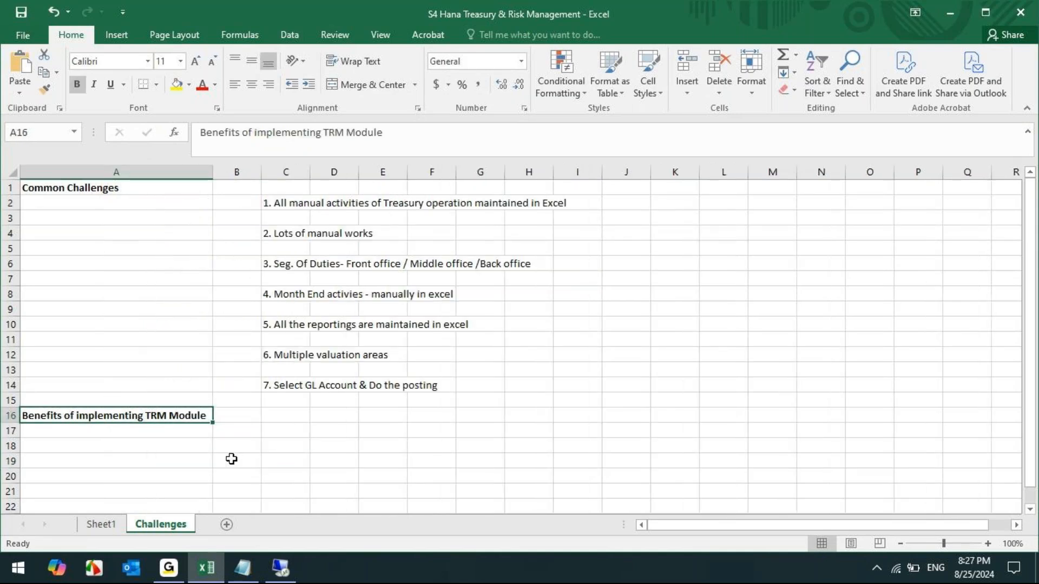
Enter "1. All the day to day opertional activities being performed in SAP system" as the first benefit in cell C17.
click(281, 432)
text(1)
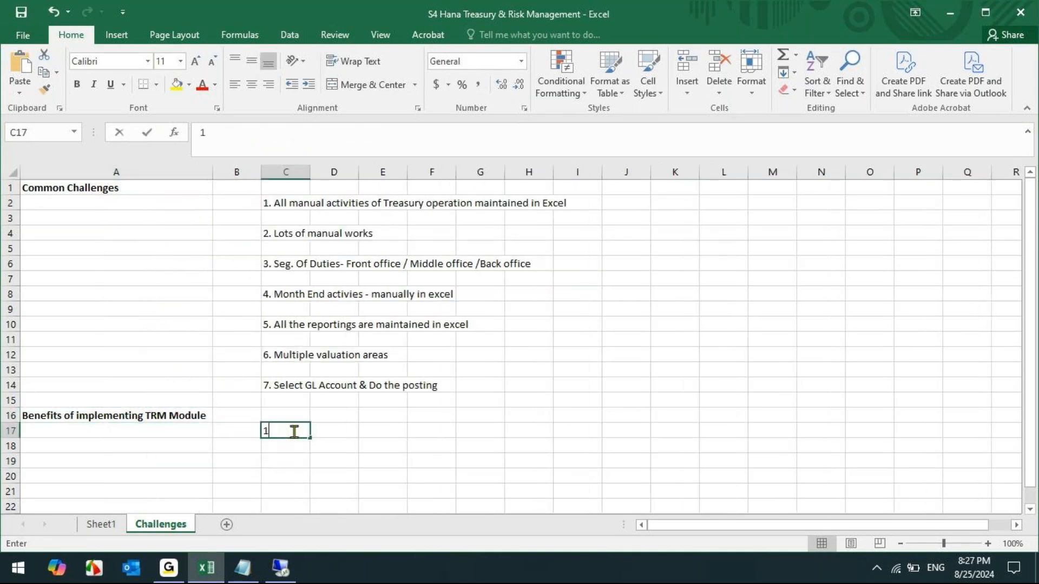
text(. All the accounting post)
key(BackSpace)
key(BackSpace)
key(BackSpace)
key(BackSpace)
key(BackSpace)
key(BackSpace)
key(BackSpace)
key(BackSpace)
key(BackSpace)
key(BackSpace)
key(BackSpace)
key(BackSpace)
key(BackSpace)
key(BackSpace)
key(BackSpace)
key(BackSpace)
key(BackSpace)
key(BackSpace)
key(BackSpace)
key(BackSpace)
key(BackSpace)
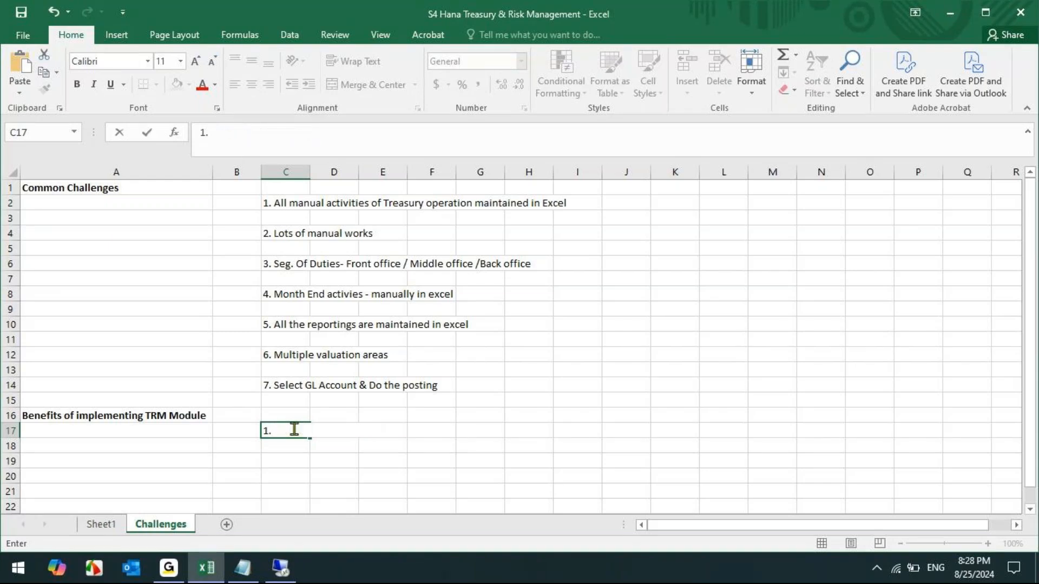
text(All the day to day opertion)
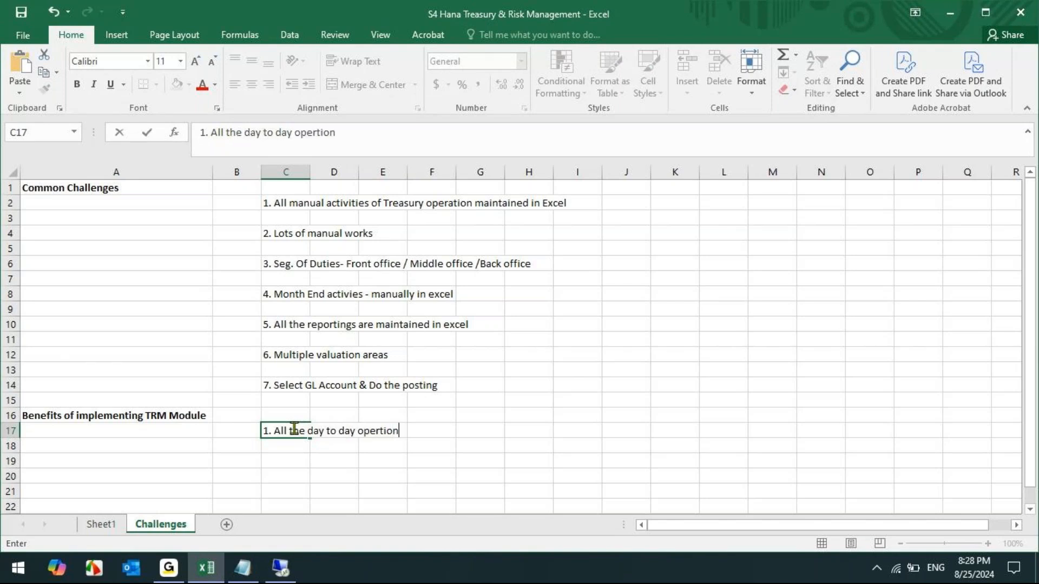
text(al activiti)
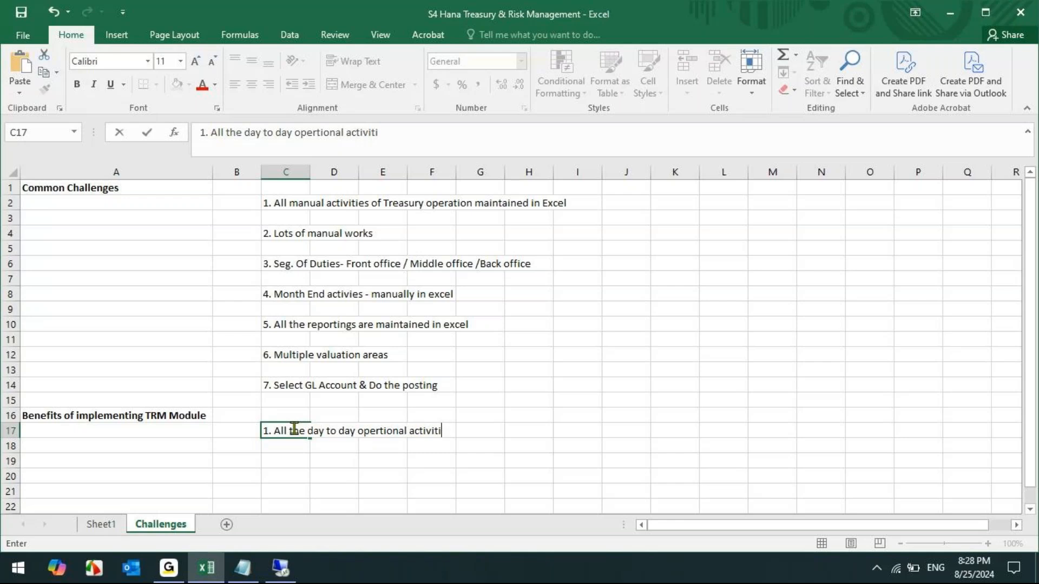
text(es being pe)
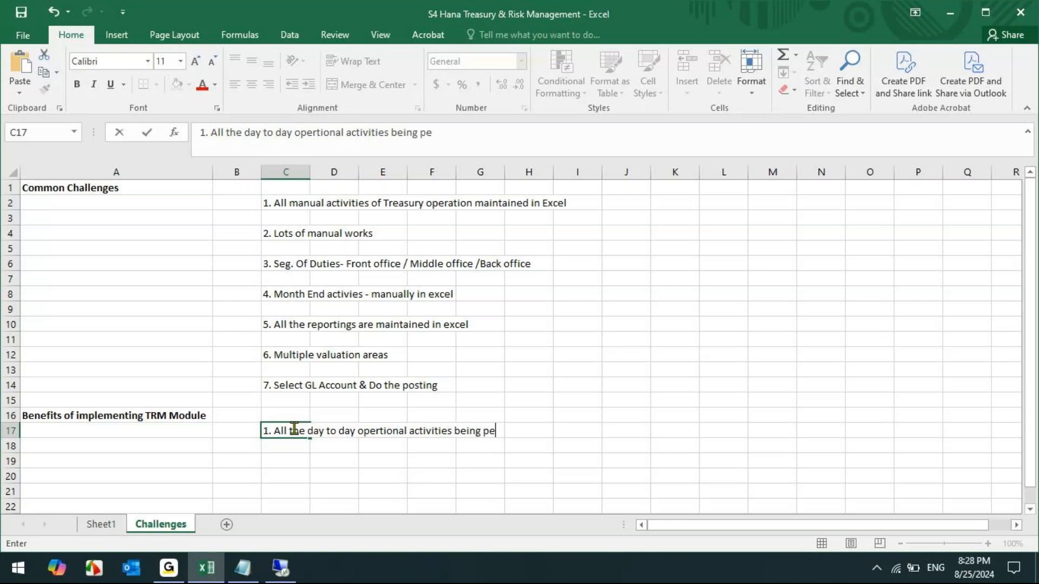
text(rformed in SAP)
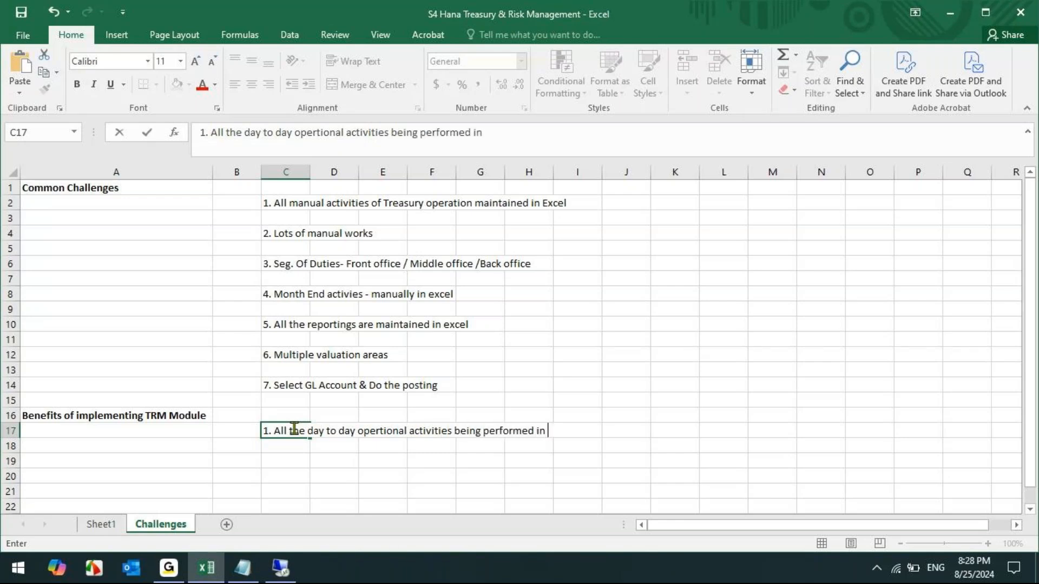
text(system)
key(BackSpace)
key(BackSpace)
key(BackSpace)
text(tem)
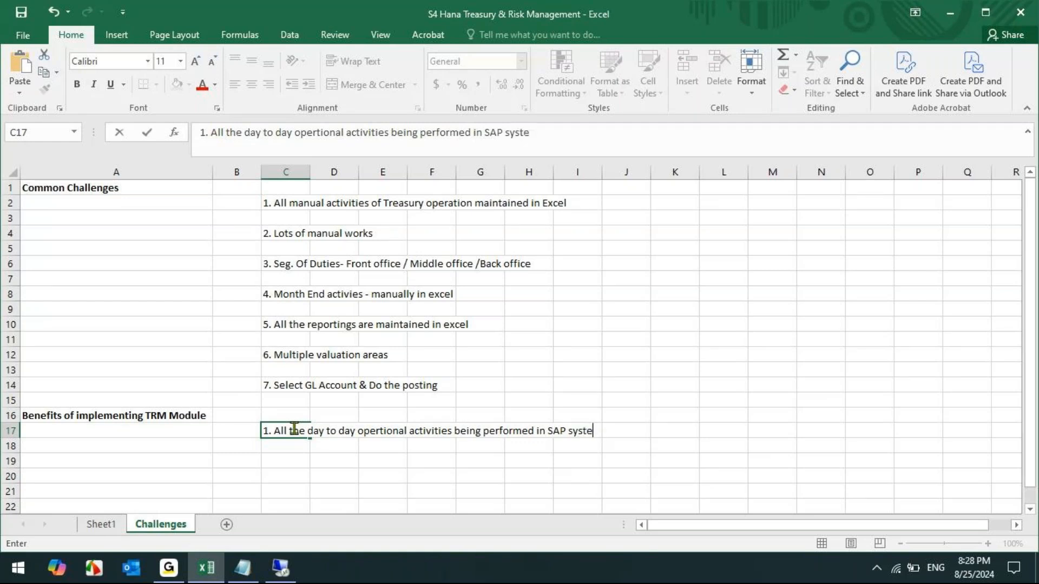
Enter "2. Seg. Of Duties- Front office / Middle office Team / Back office Team" as the second benefit in cell C19.
click(279, 460)
text(2)
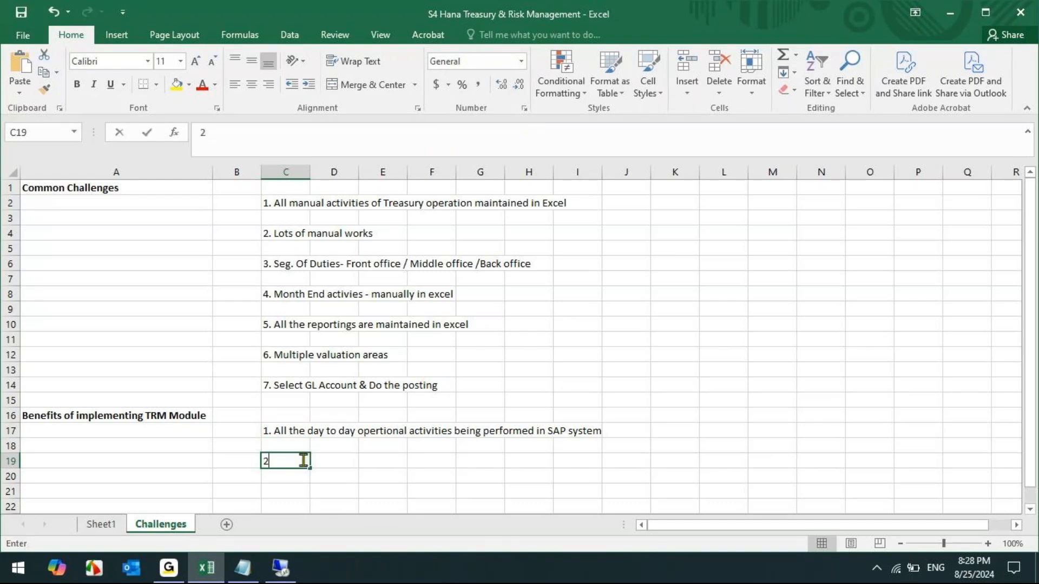
text(. Seg.)
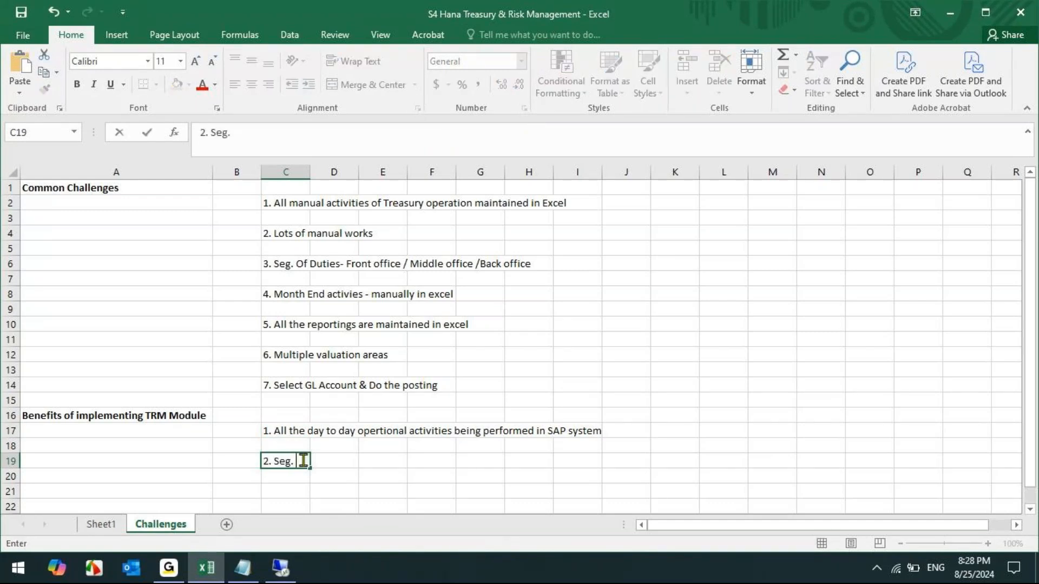
text( Of Dutie)
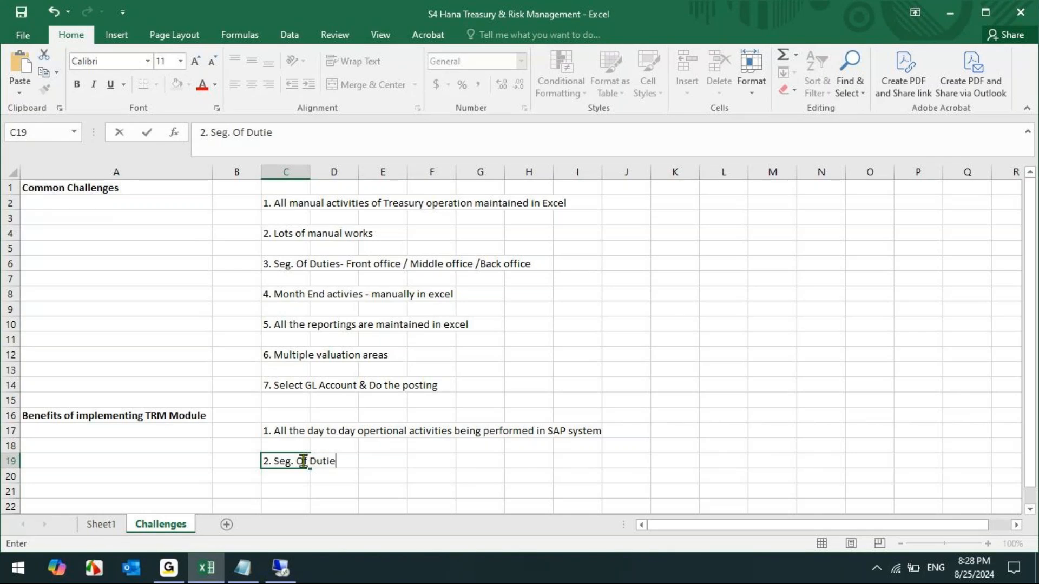
text(s-)
text(Front office / Middle office Team / )
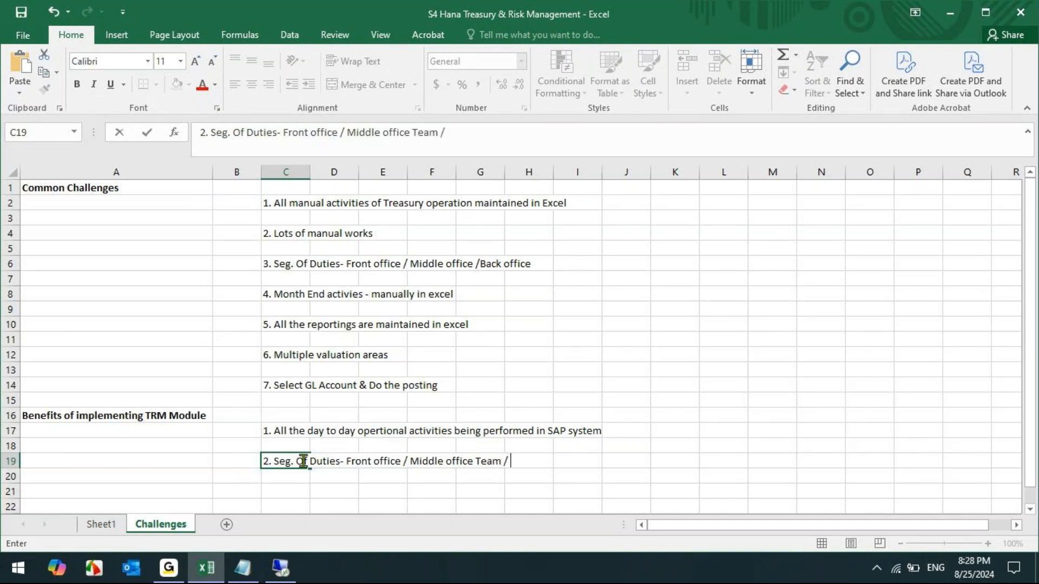
text(Back office Team)
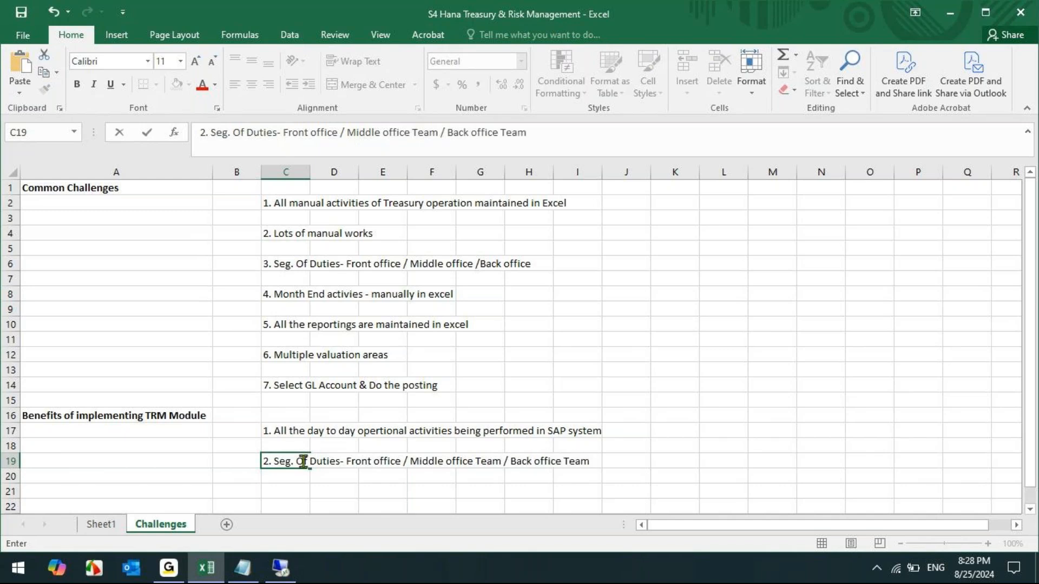
key(BackSpace)
key(BackSpace)
text(am)
key(Return)
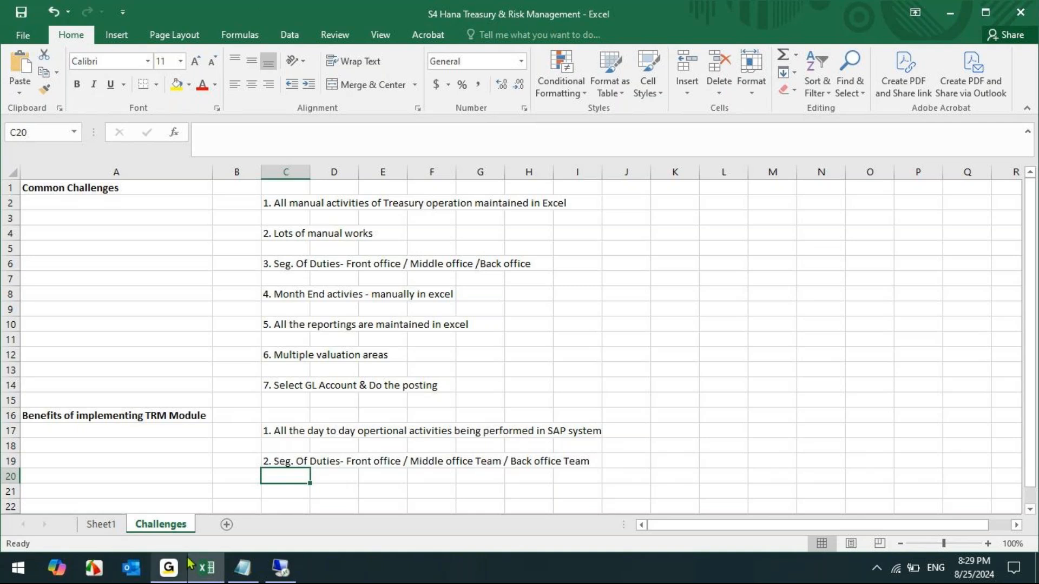
click(171, 573)
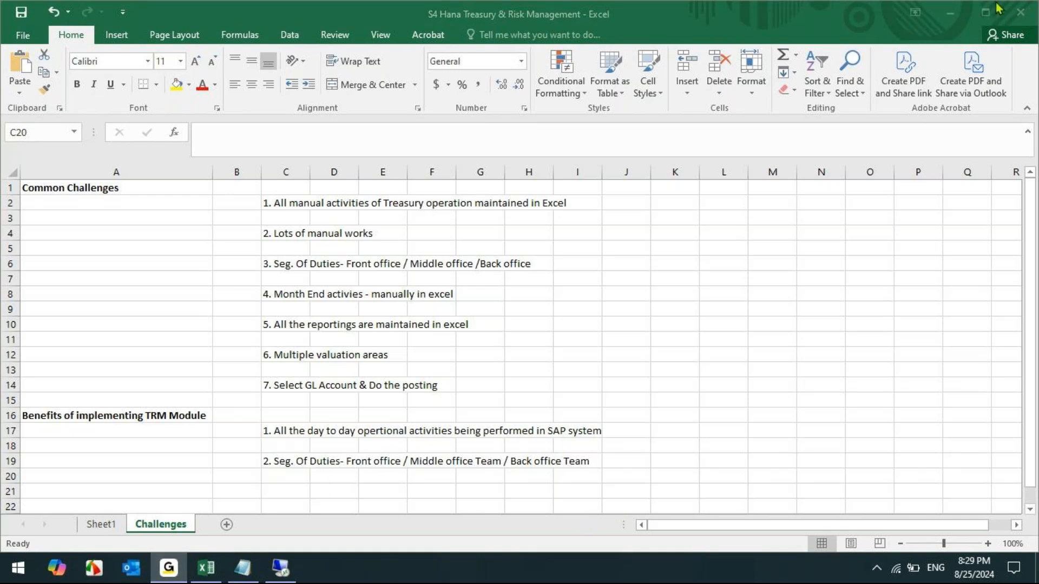
click(954, 13)
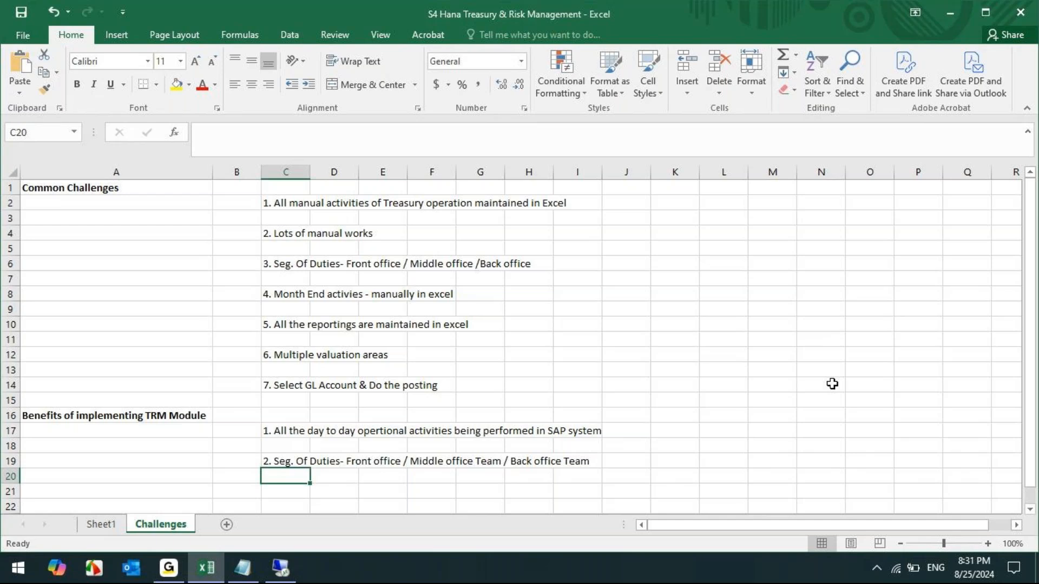
Enter "3. Accounting posting/ Accrual/ Deferral Posting/ Mark to Market posting automatically" as the third benefit in cell C21.
click(281, 494)
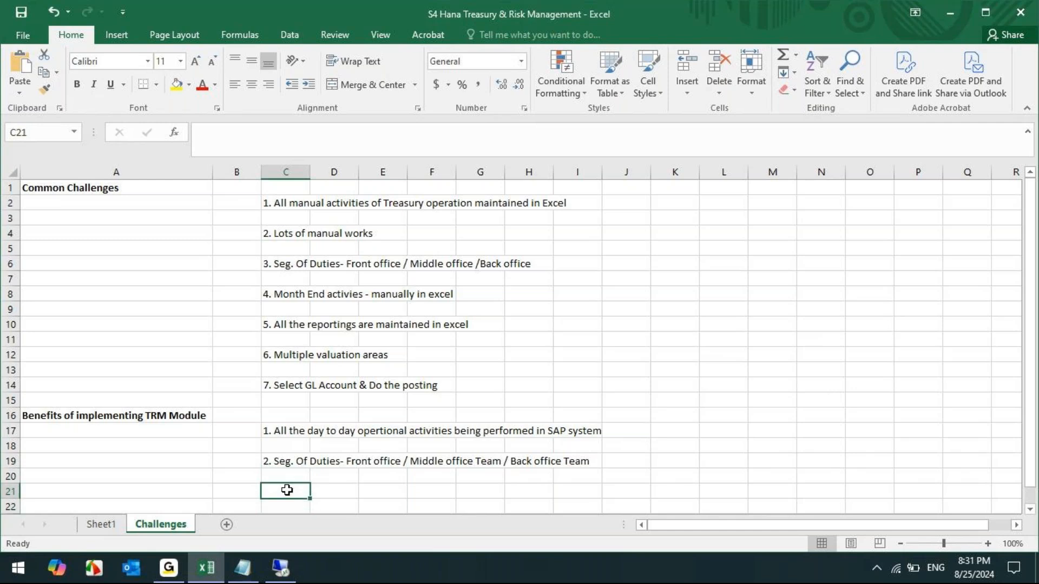
text(3. Accounting posting/ Accrual/ Deferral Posting/)
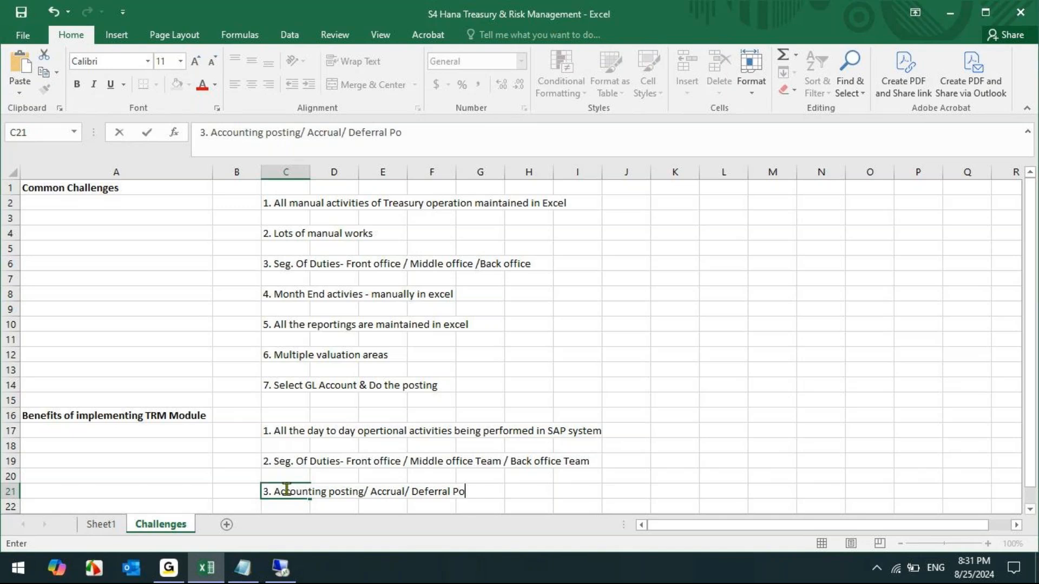
text( M)
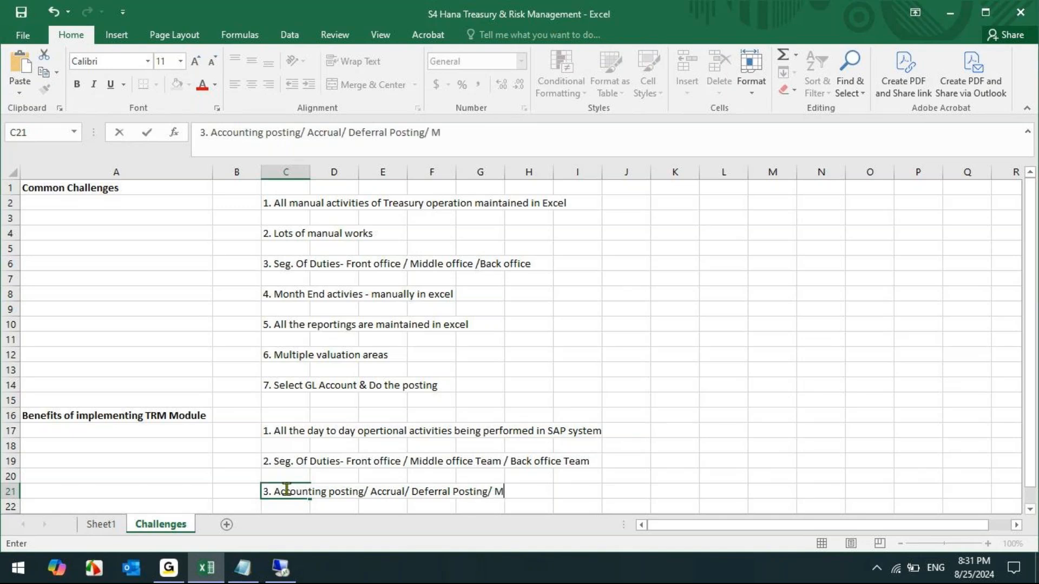
text(ark to Mar)
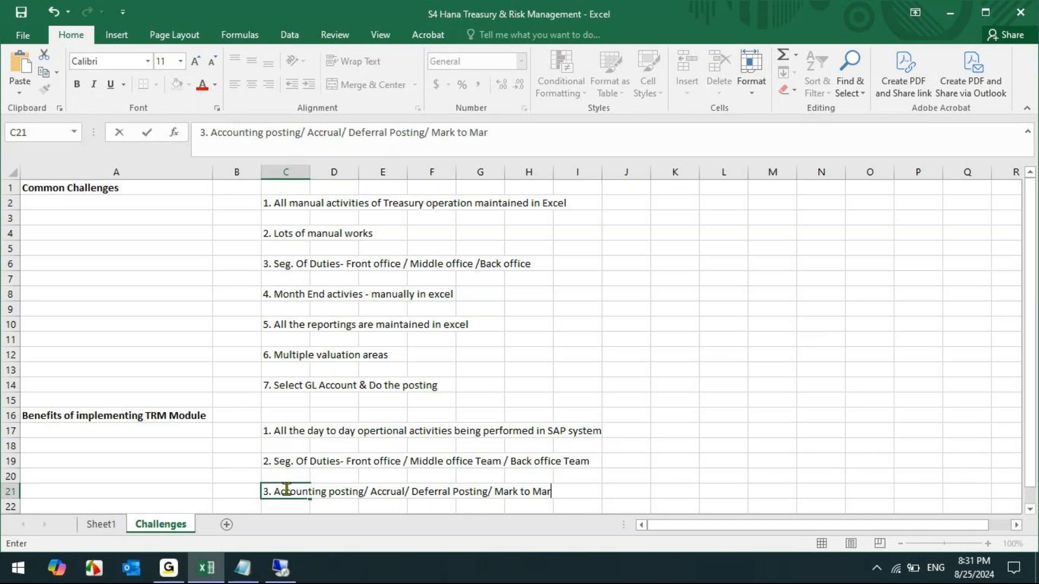
text(ket pol)
key(BackSpace)
key(BackSpace)
text(osting)
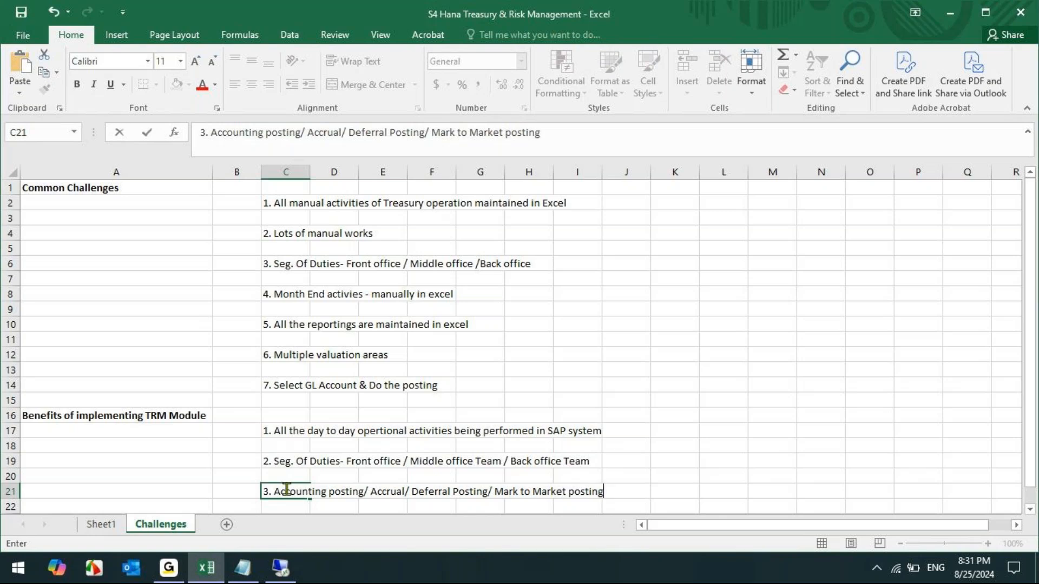
text( automatically)
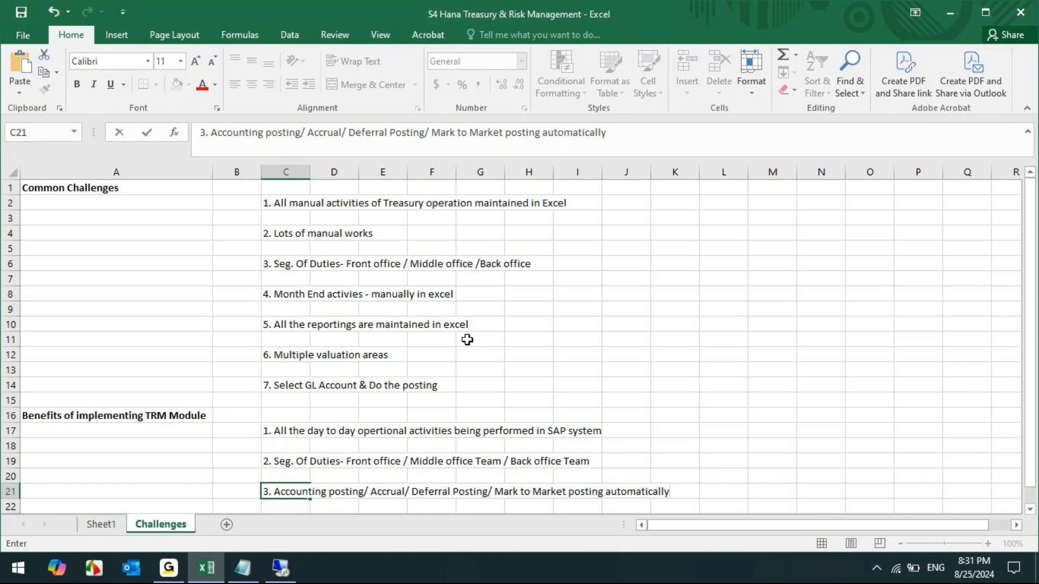
Enter "4. Multiple books of accounts" as the fourth benefit in cell C23.
scroll(492, 385, down, 2)
click(280, 433)
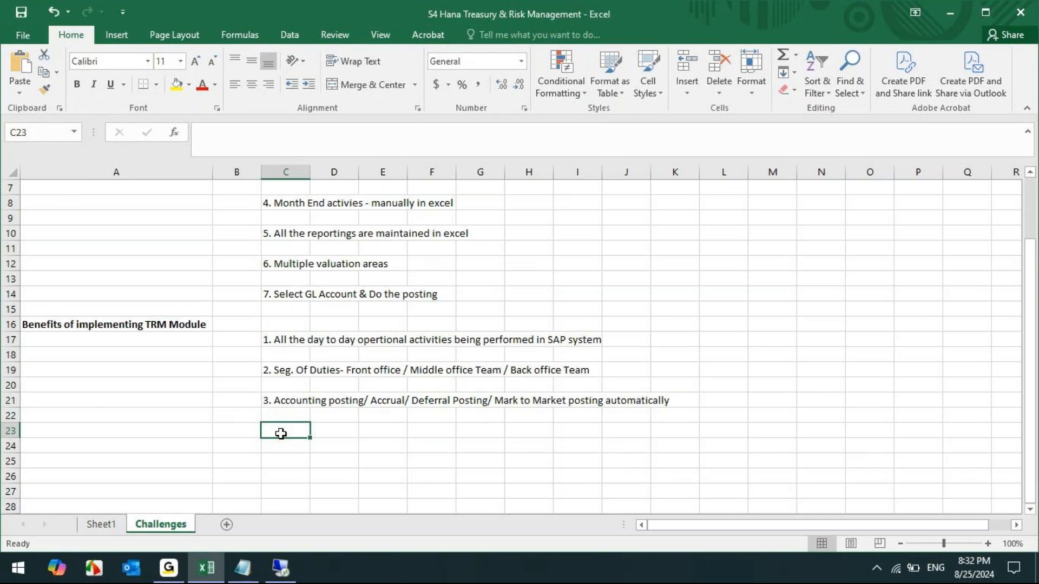
text(4. )
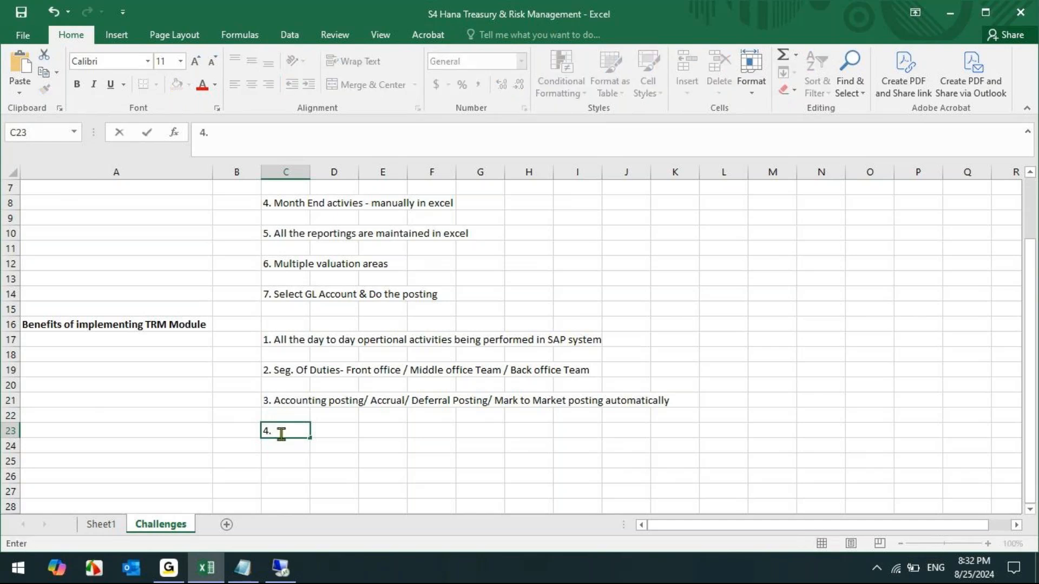
text(Multiple bokks)
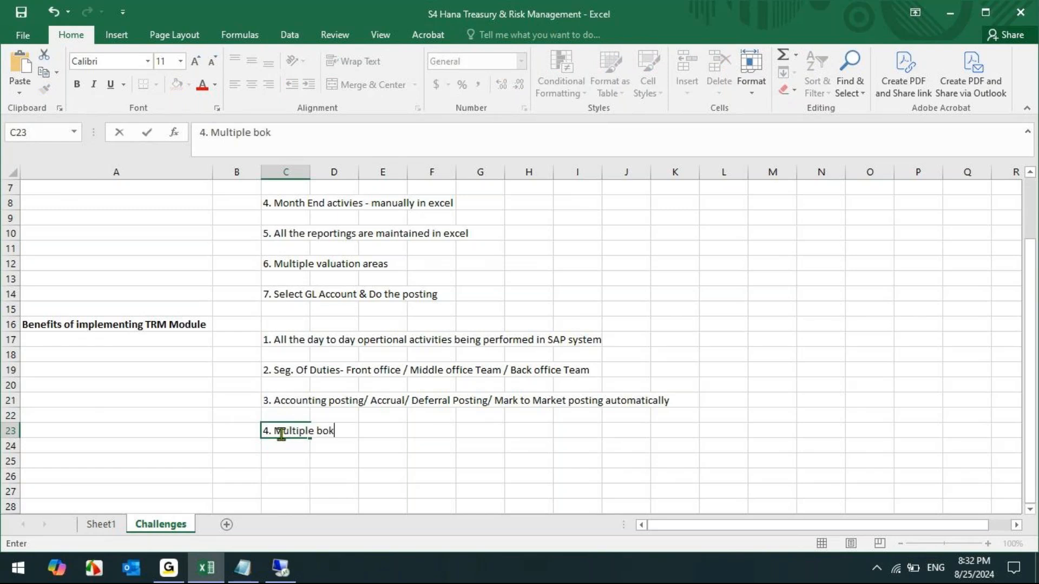
key(BackSpace)
key(BackSpace)
key(BackSpace)
key(BackSpace)
text(ooks of ac)
key(BackSpace)
key(BackSpace)
text(f accounts)
key(Tab)
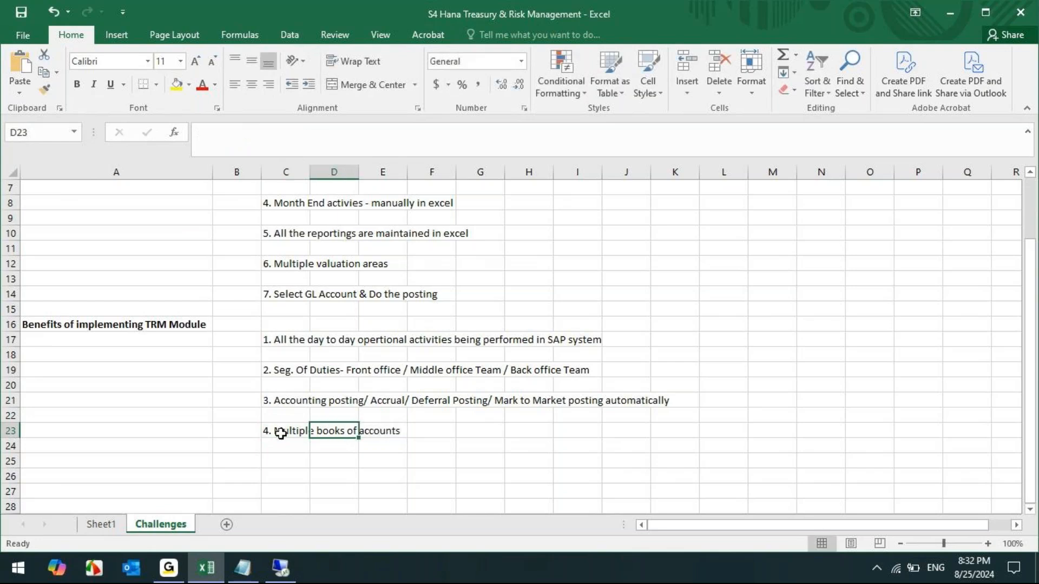
click(280, 432)
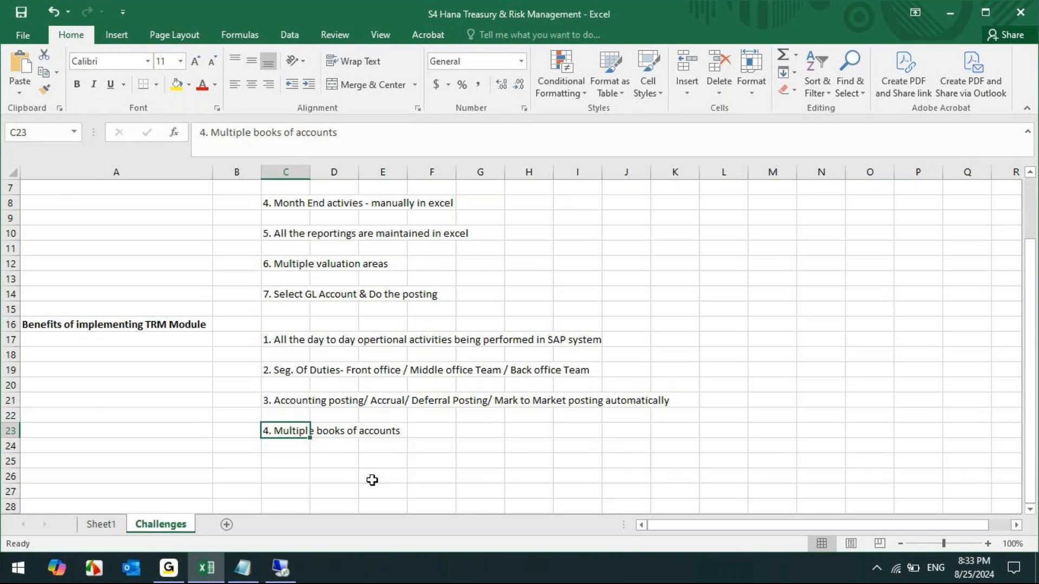
Enter "5. Alert" as the fifth benefit in cell C25.
click(289, 465)
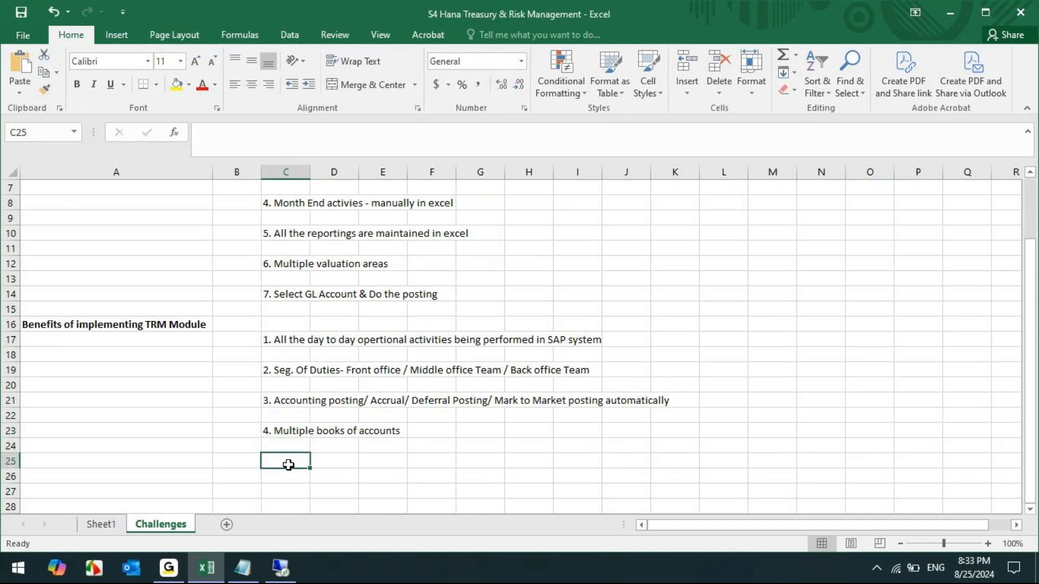
double_click(289, 465)
text(5. Al)
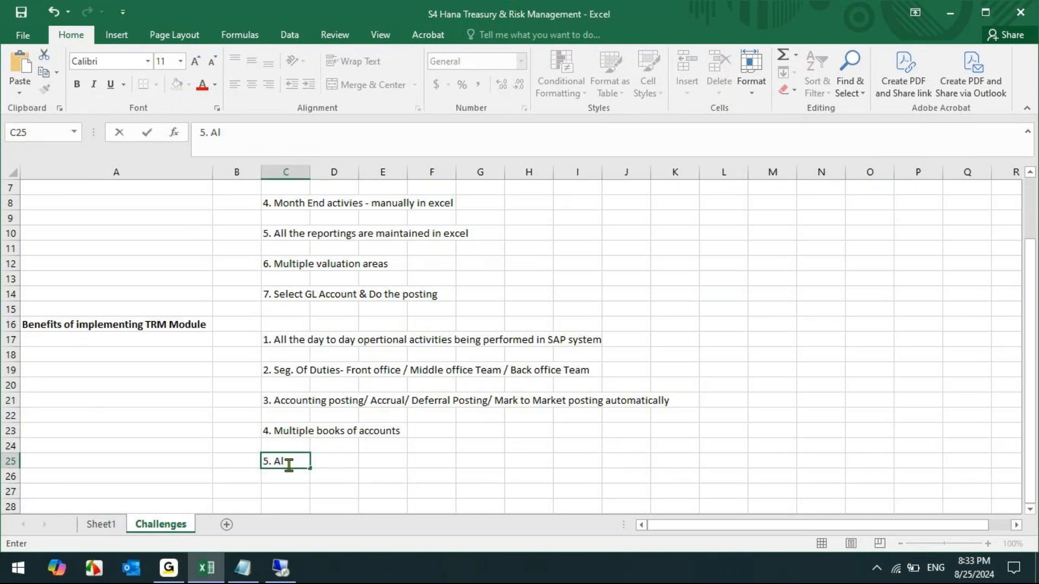
text(ert)
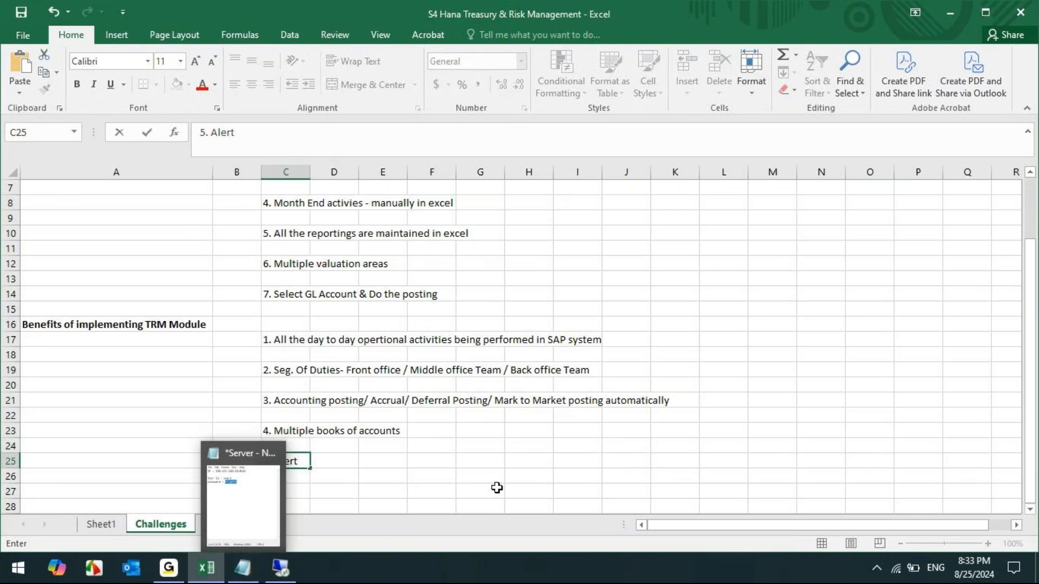
click(464, 475)
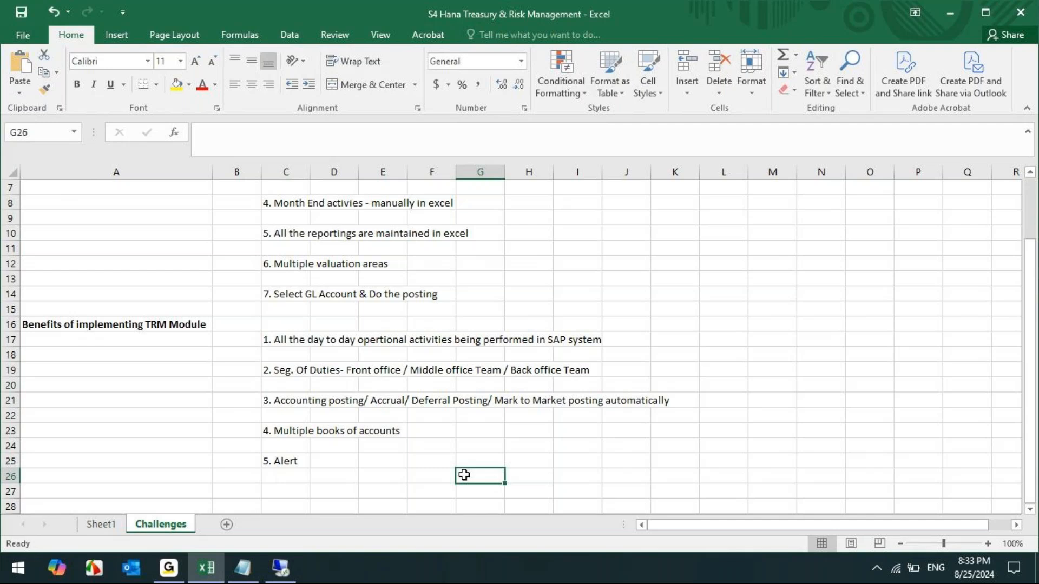
click(287, 460)
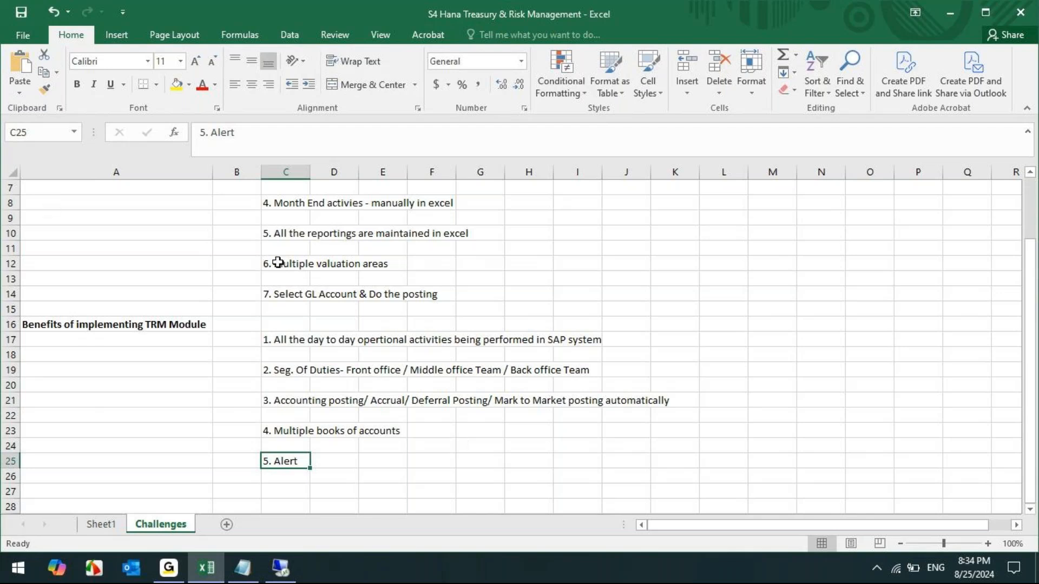
scroll(254, 327, up, 2)
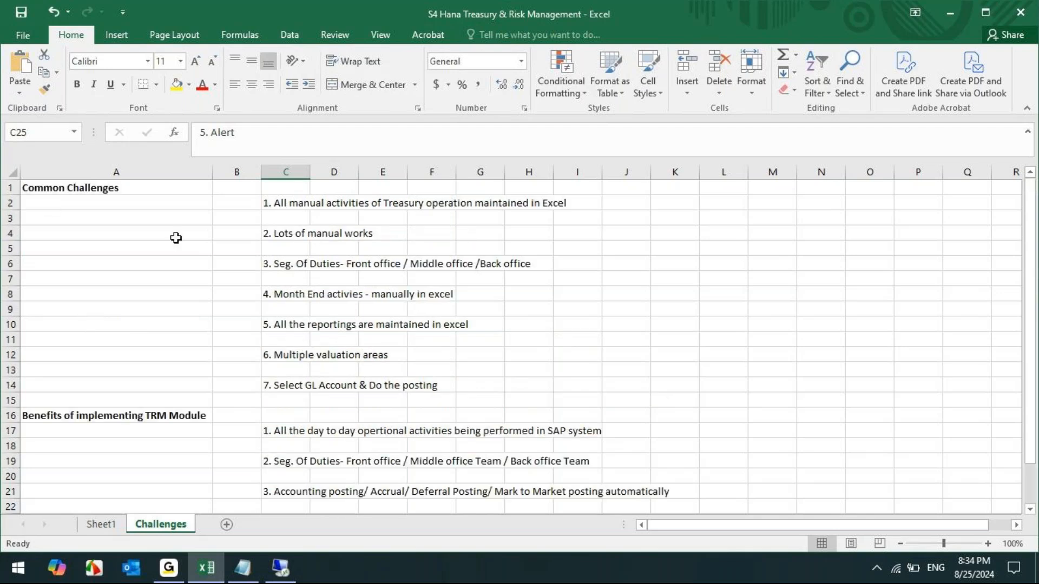
click(139, 414)
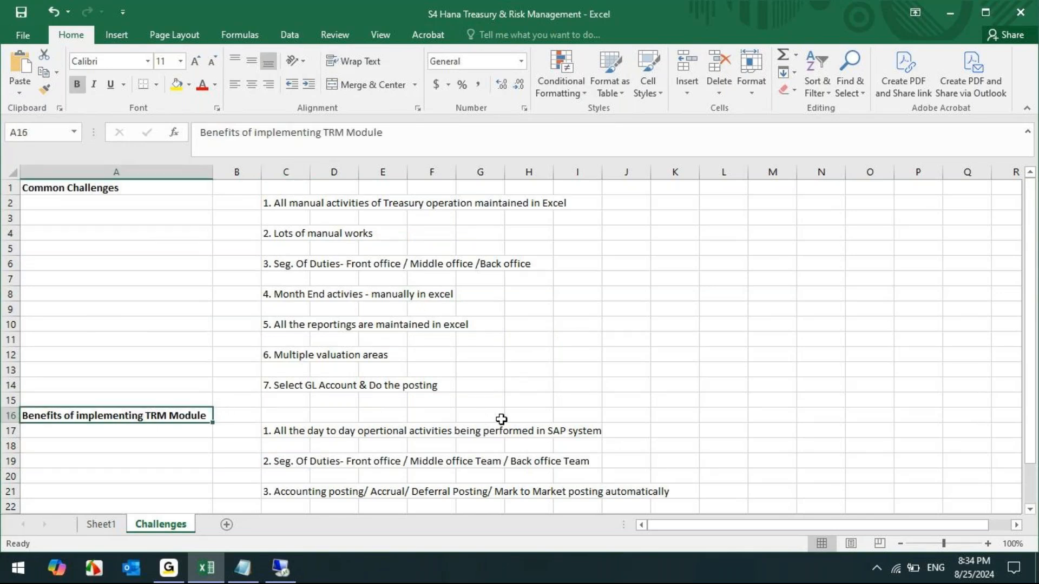
scroll(501, 419, down, 3)
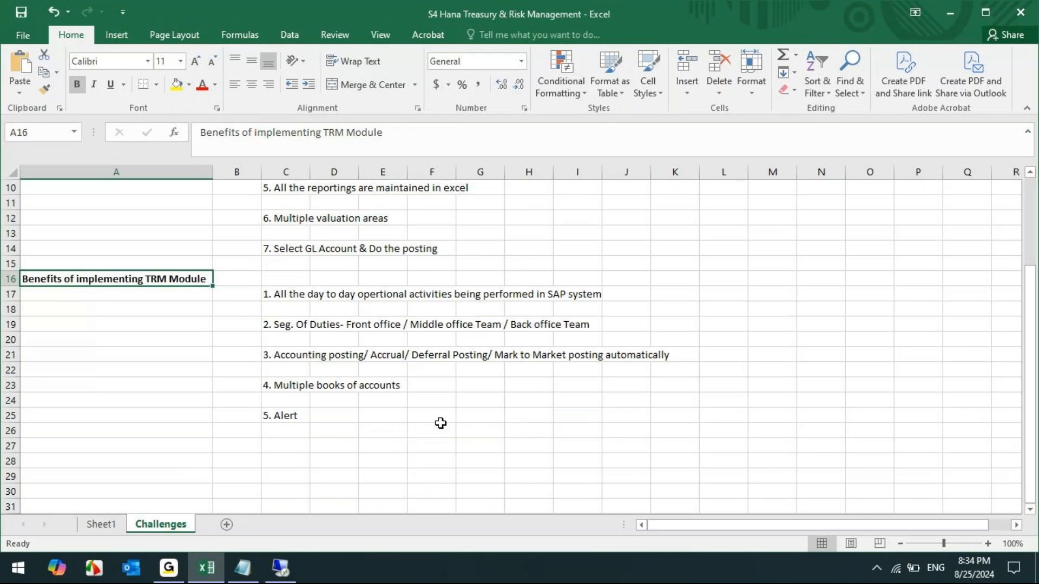
Switch to the remote SAP session and run transaction spro to display the SAP Customizing Implementation Guide.
click(283, 567)
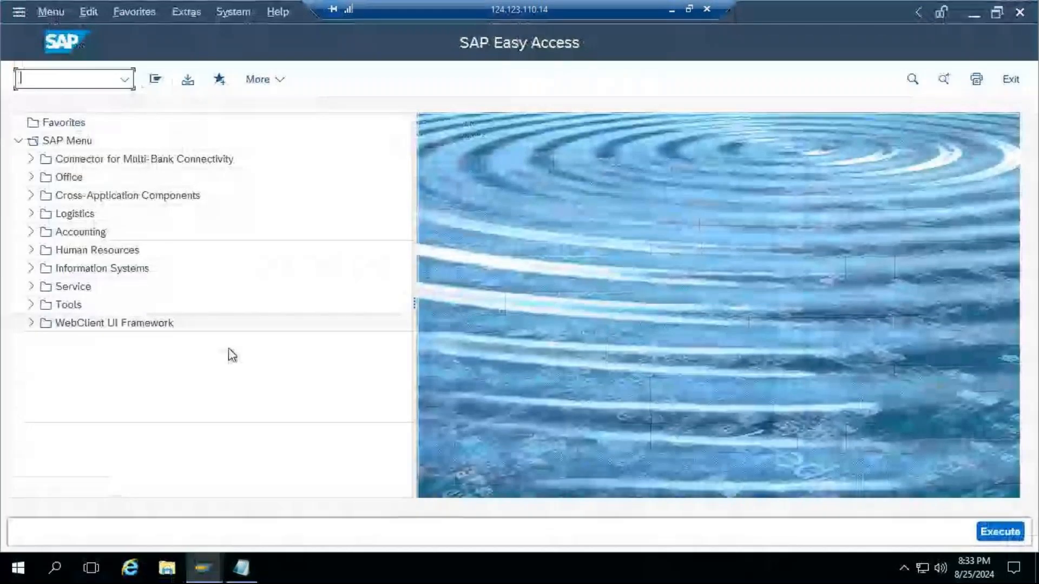
click(968, 13)
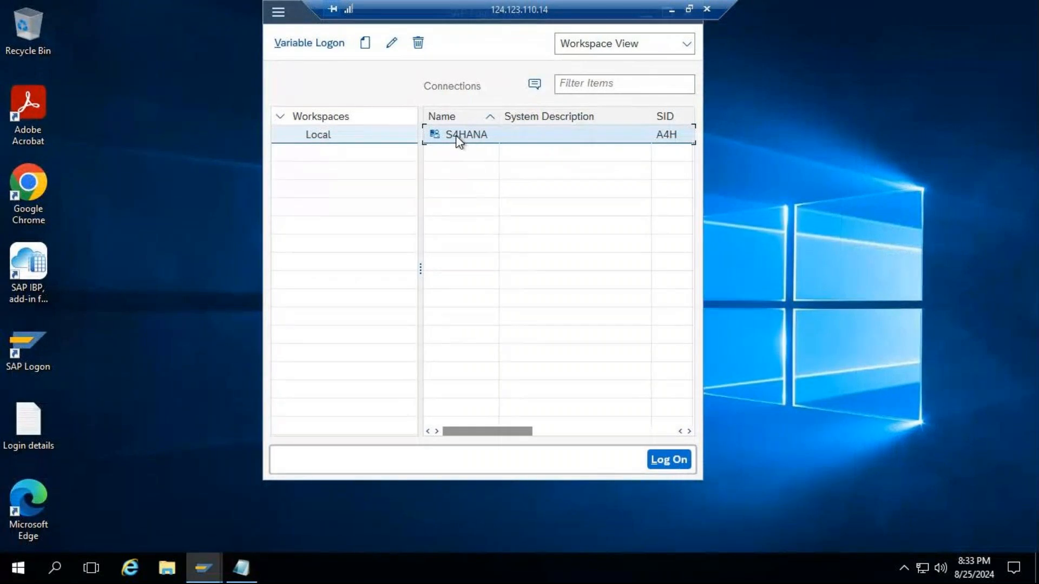
mouse_move(205, 563)
click(296, 508)
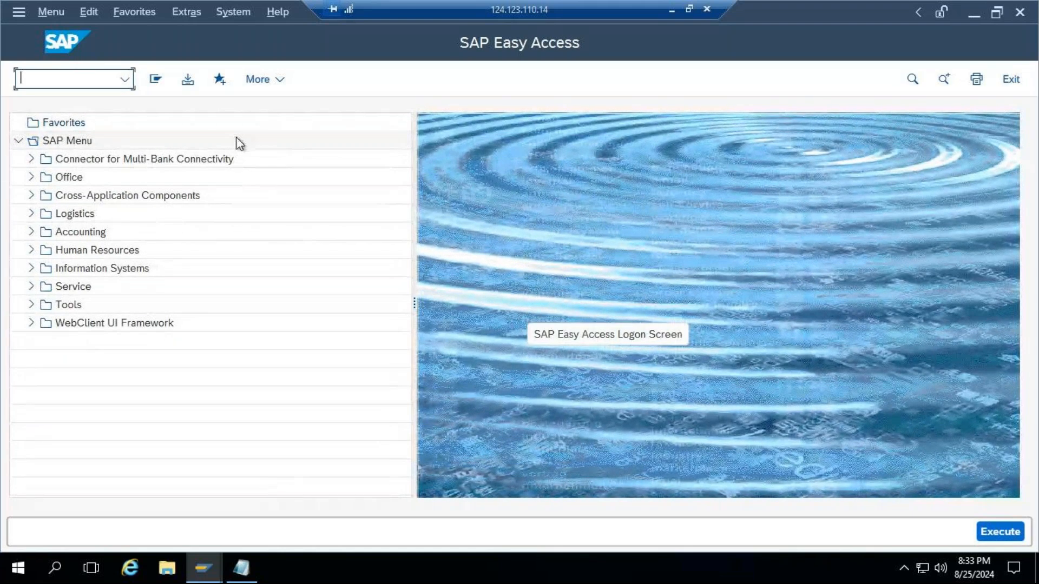
text(spro)
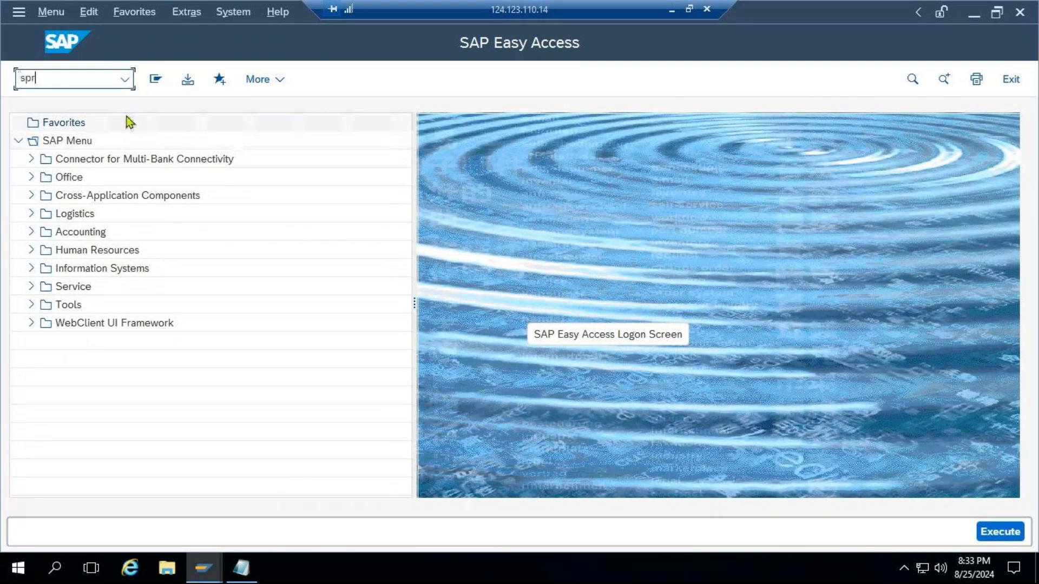
key(Return)
click(232, 83)
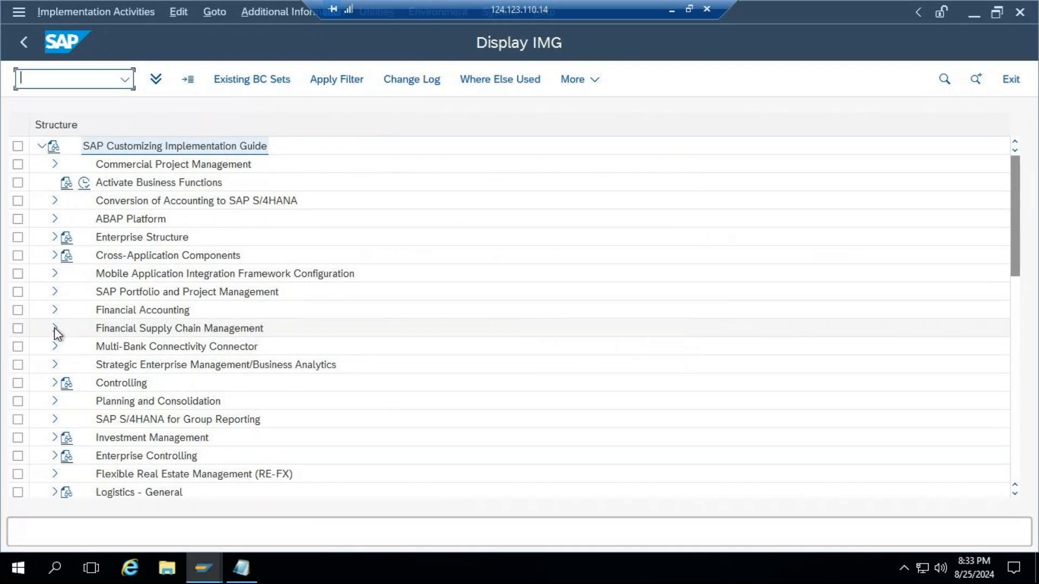
Expand the Financial Supply Chain Management node in the implementation guide to show its Treasury and Risk Management entry.
click(141, 334)
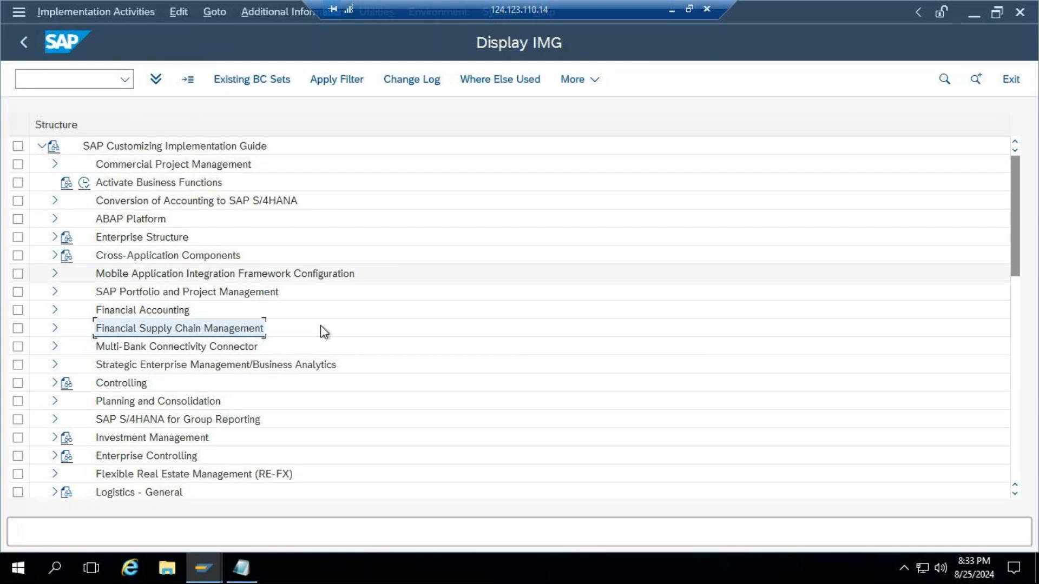
click(54, 331)
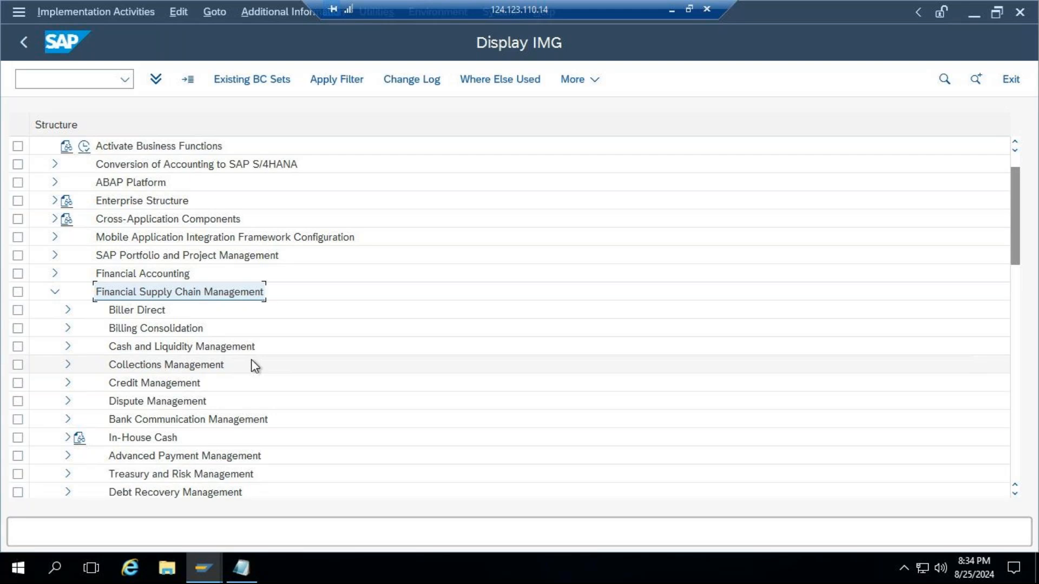
scroll(293, 430, down, 1)
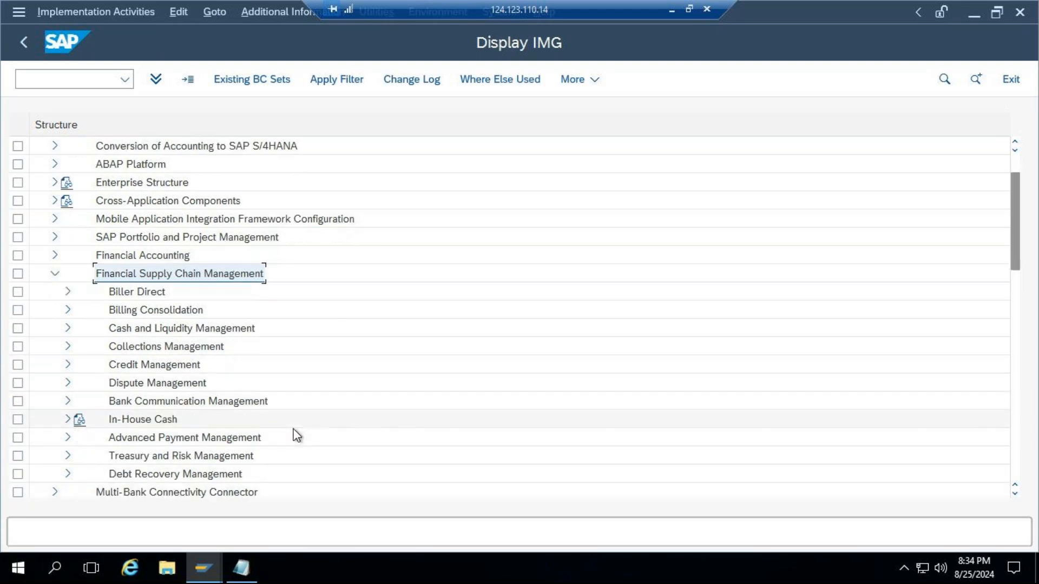
Expand Treasury and Risk Management under Financial Supply Chain Management, including its Transaction Manager node.
click(226, 457)
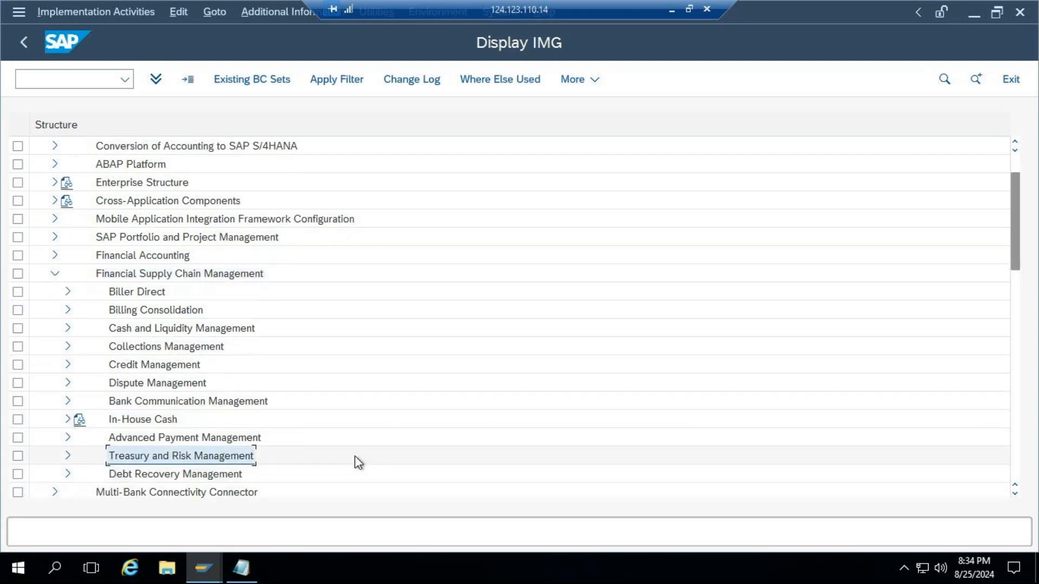
click(67, 457)
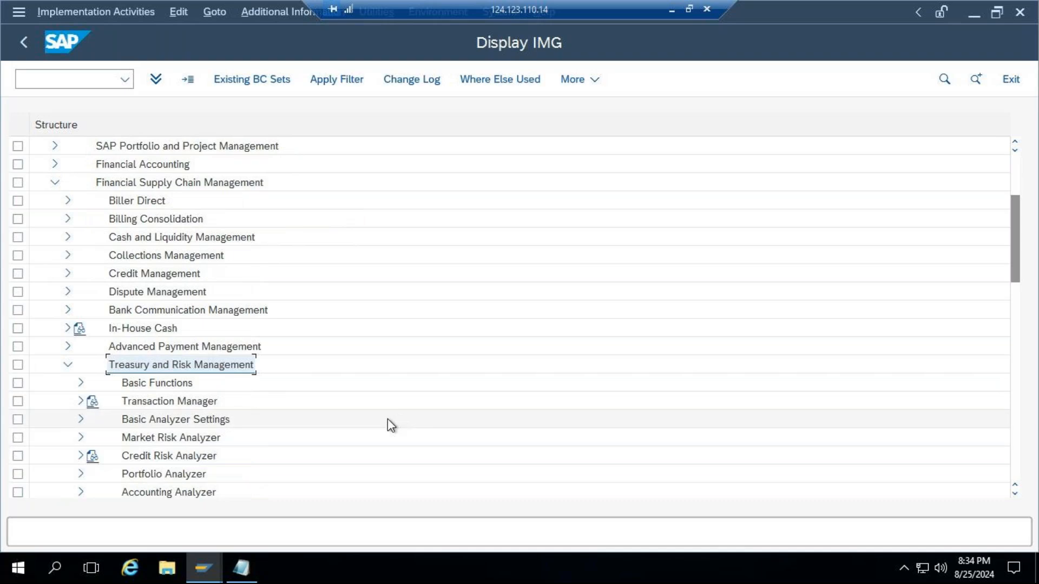
click(81, 401)
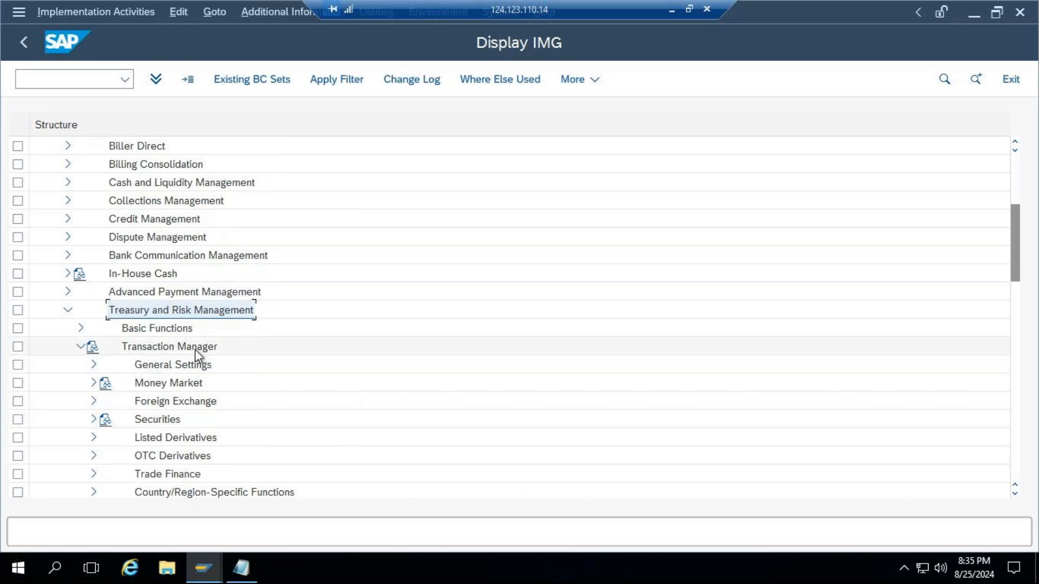
Review the Transaction Manager areas from General Settings, Money Market and Foreign Exchange through Securities, derivatives and Trade Finance.
click(167, 350)
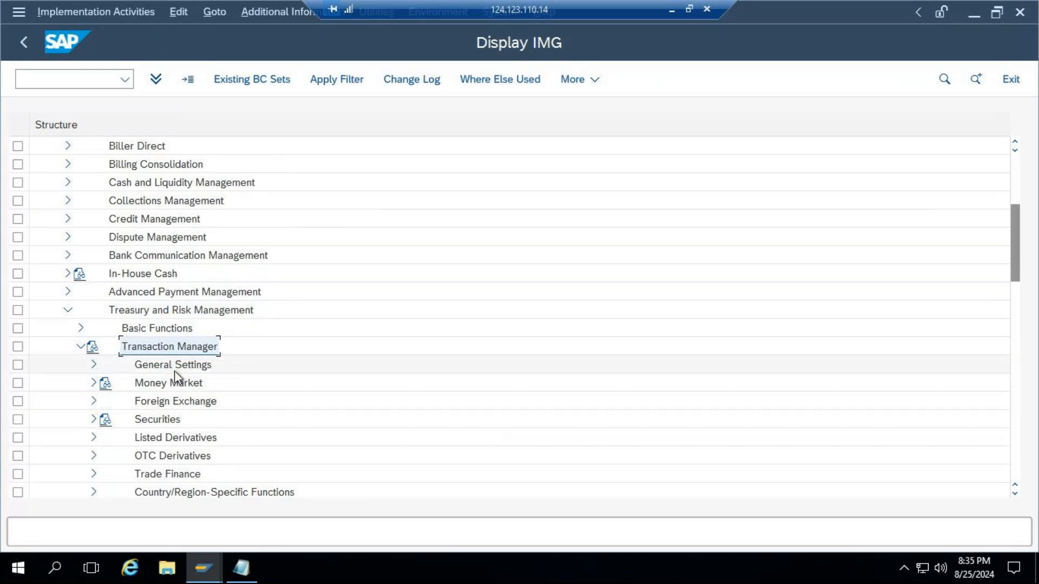
click(174, 371)
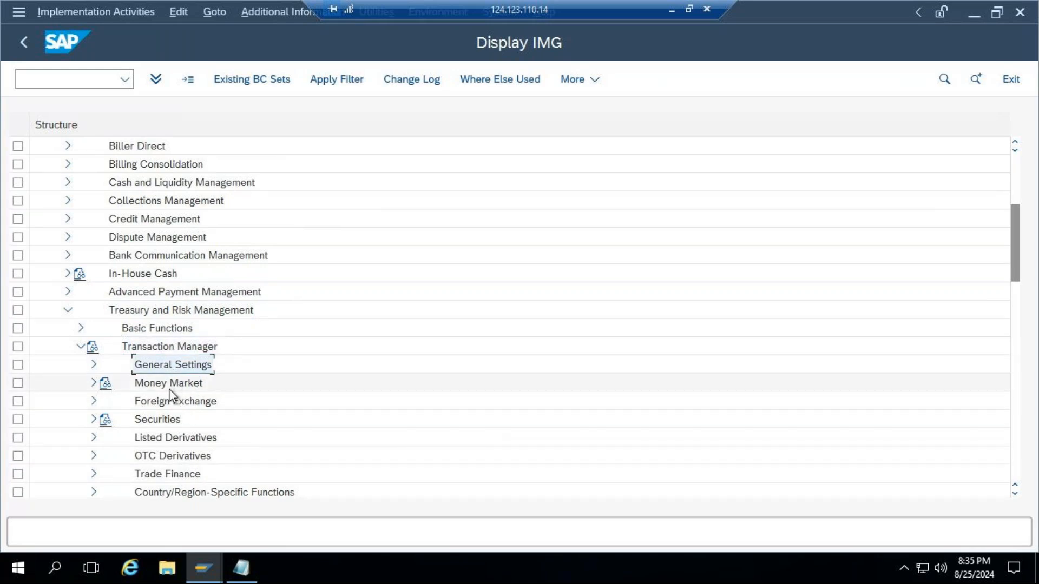
click(169, 387)
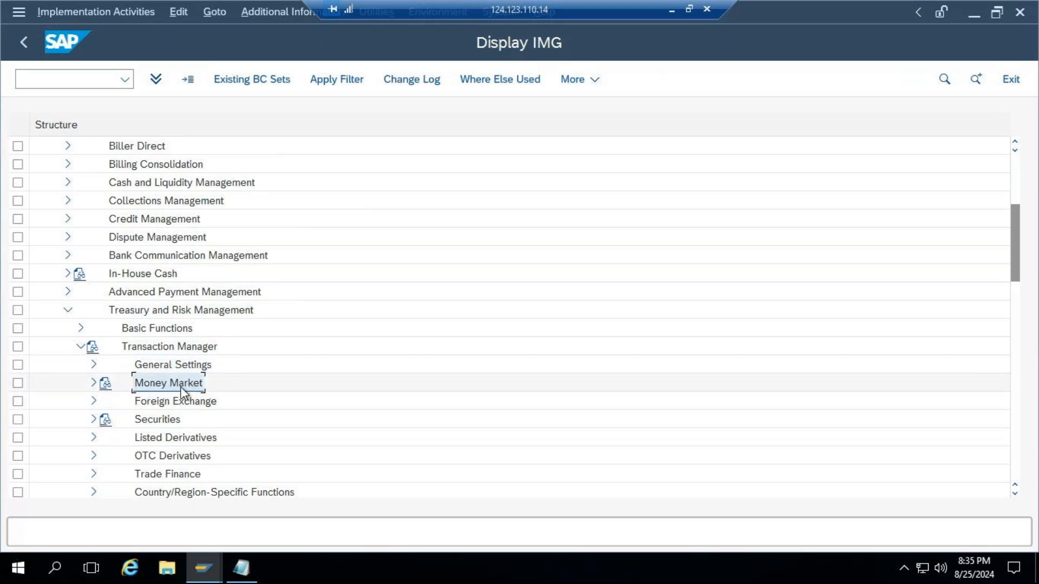
click(177, 404)
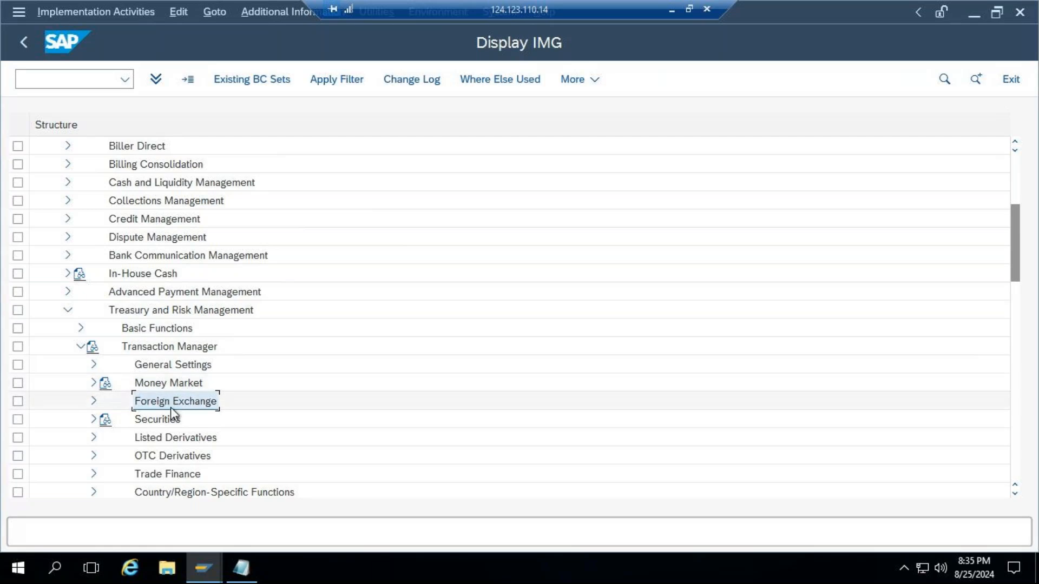
click(165, 418)
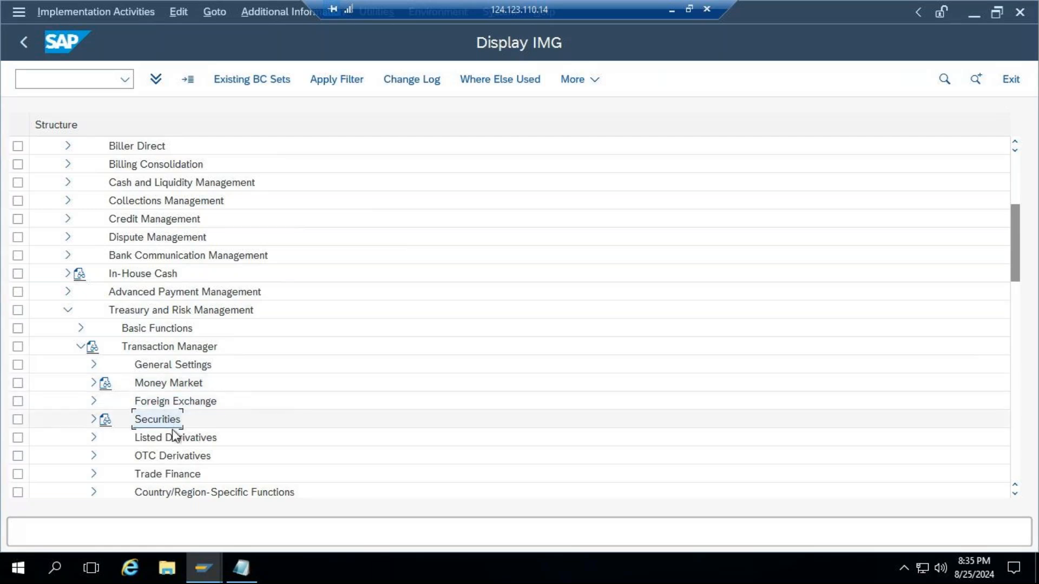
click(172, 436)
click(180, 457)
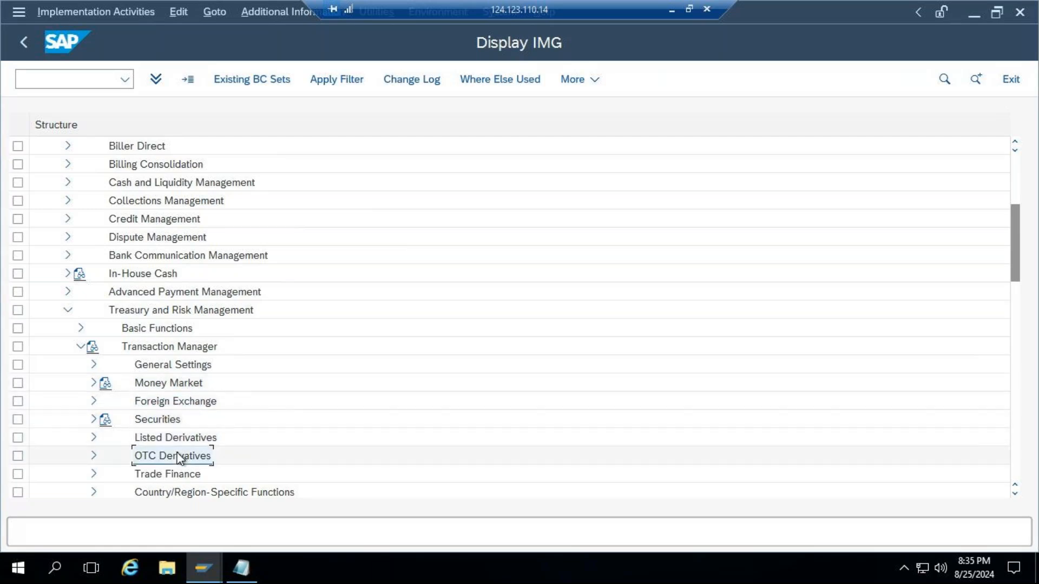
click(182, 477)
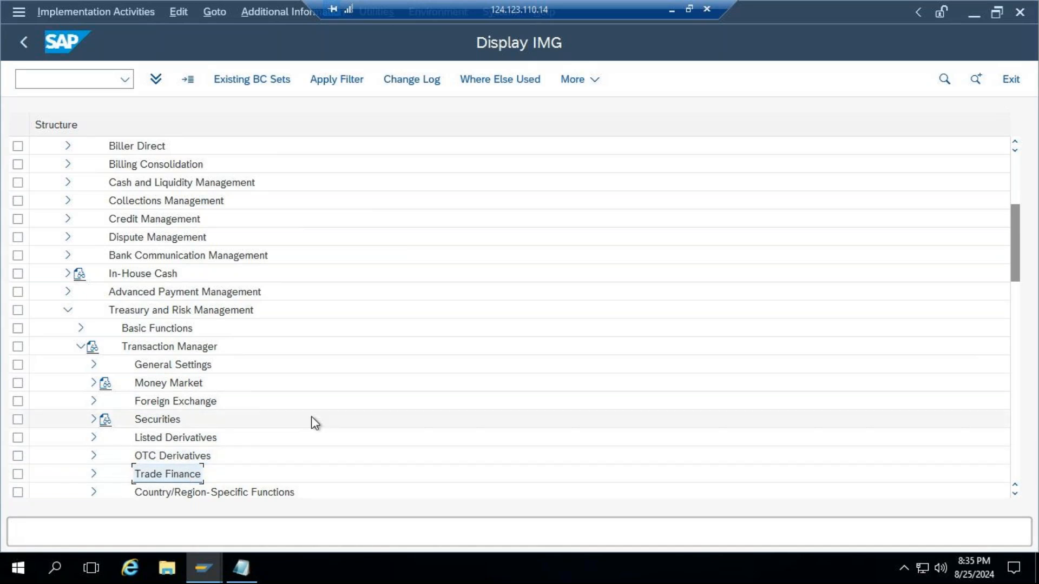
Review the analyzer entries under Treasury and Risk Management, including Basic Analyzer Settings and Market Risk Analyzer.
scroll(313, 422, down, 3)
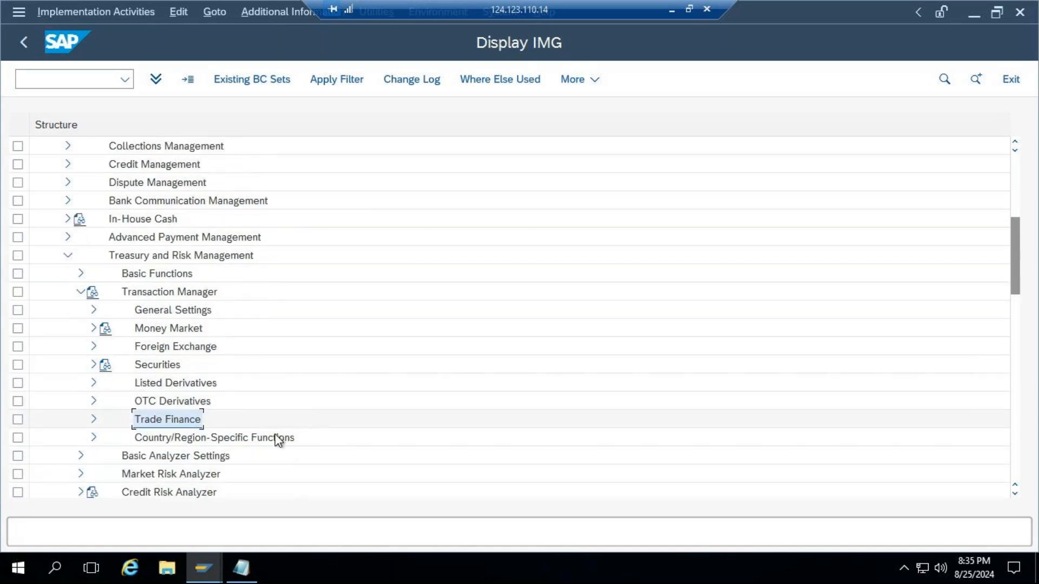
click(212, 454)
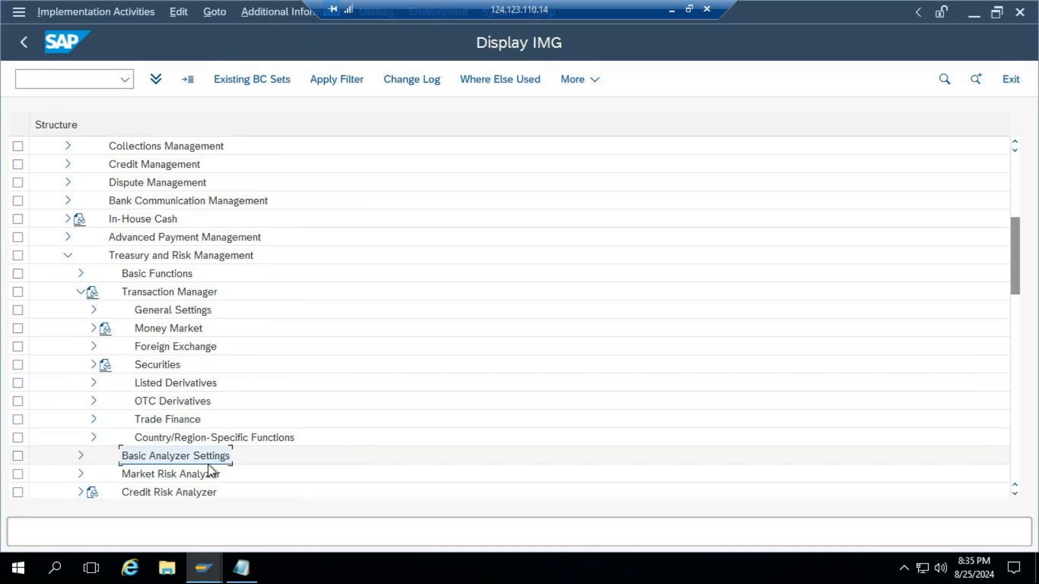
click(199, 474)
scroll(259, 460, down, 1)
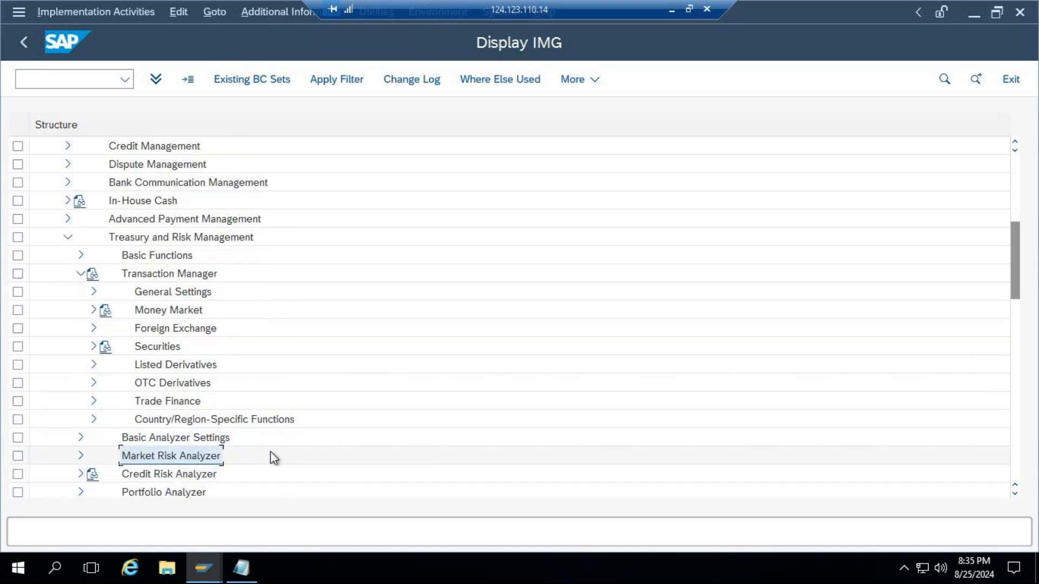
scroll(274, 459, down, 1)
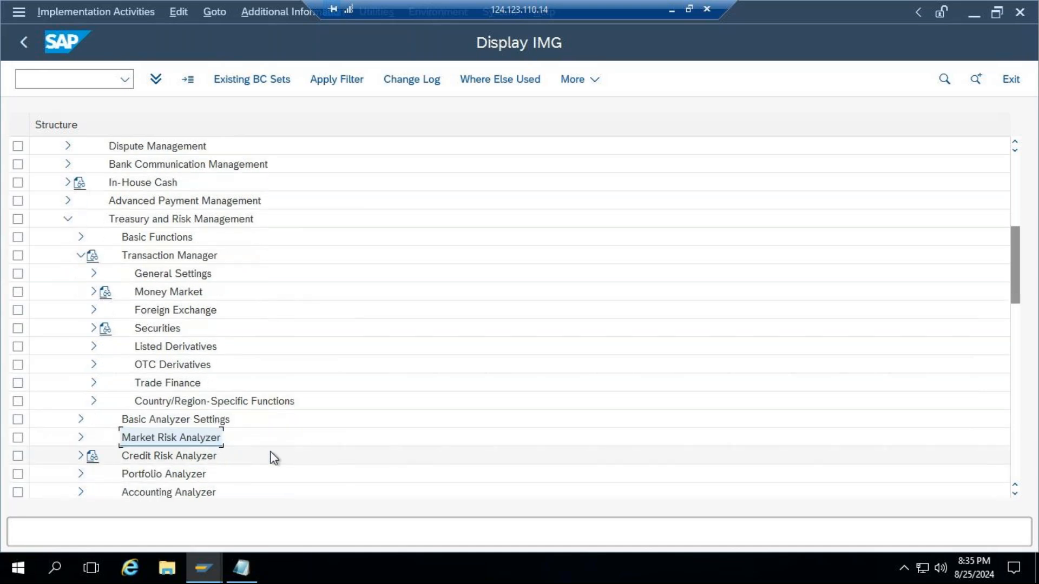
scroll(274, 458, up, 7)
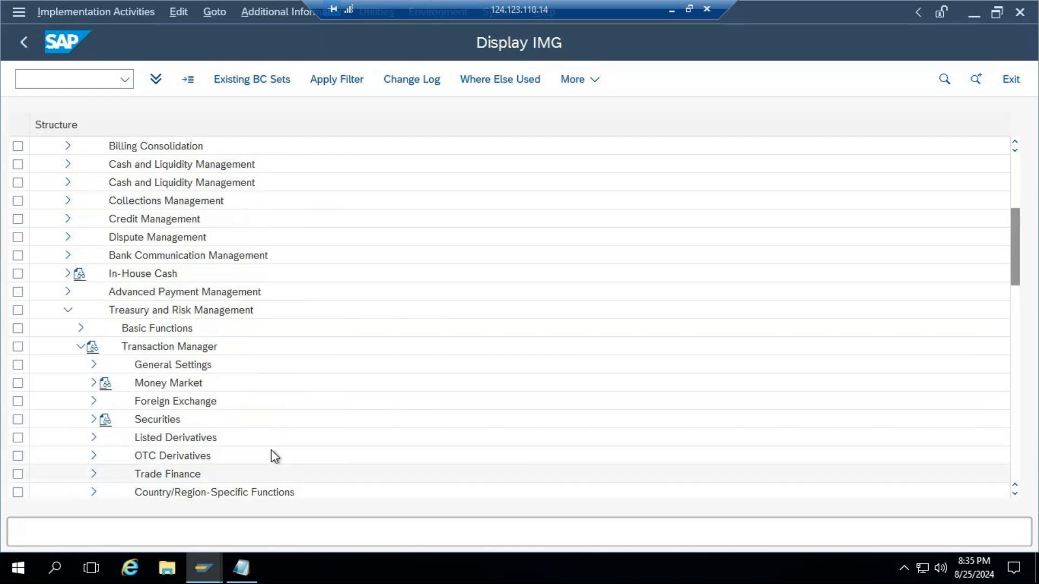
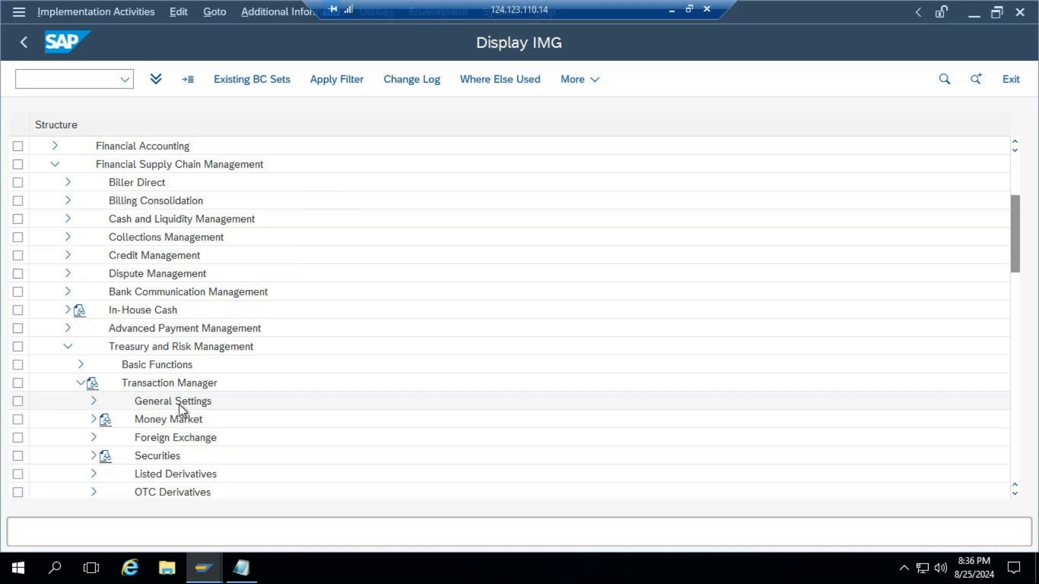
Expand Enterprise Structure, its Definition node and Financial Accounting to list the organizational unit activities.
scroll(180, 404, up, 2)
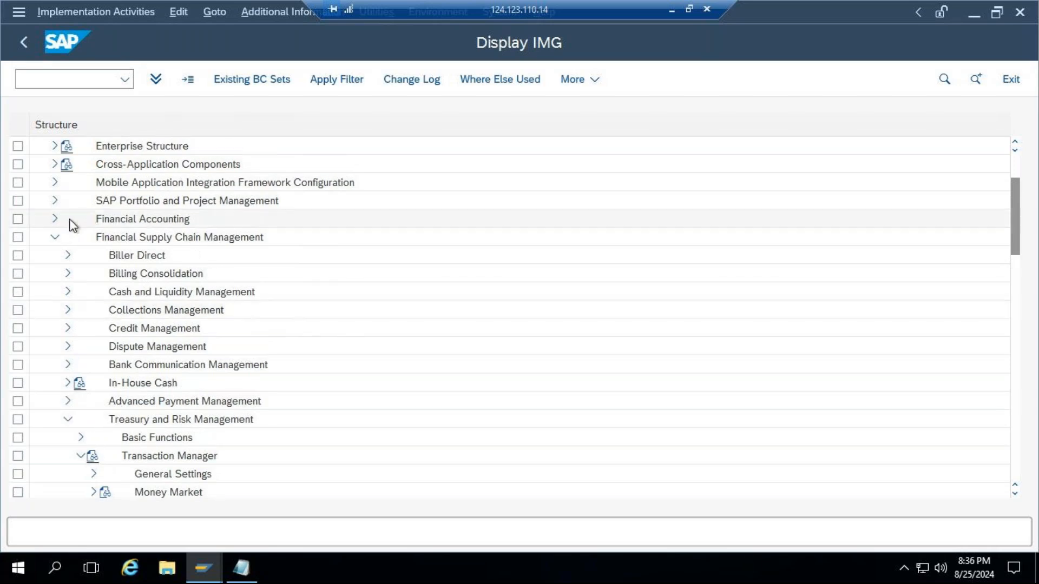
scroll(195, 346, up, 3)
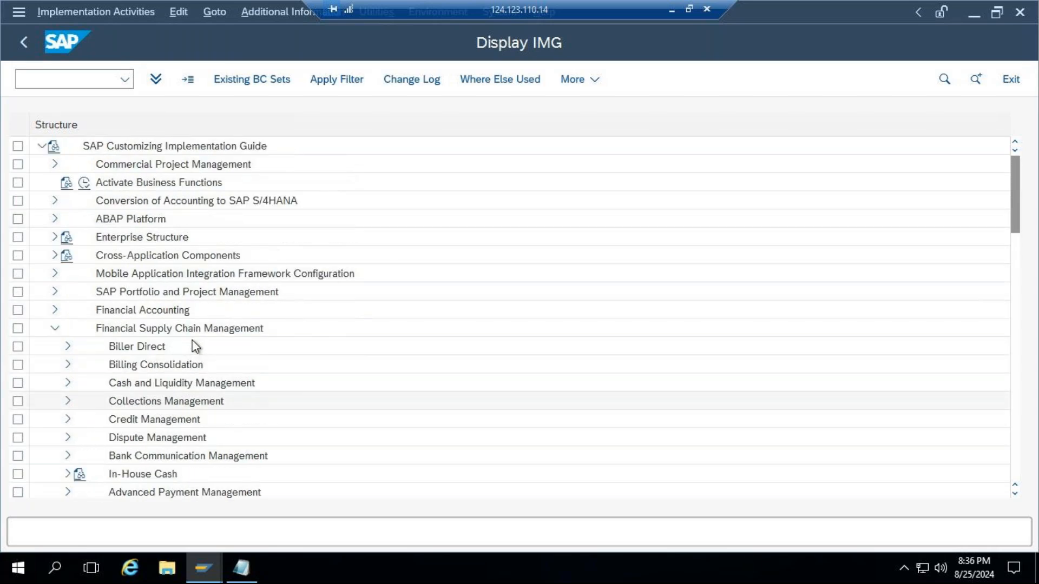
click(55, 238)
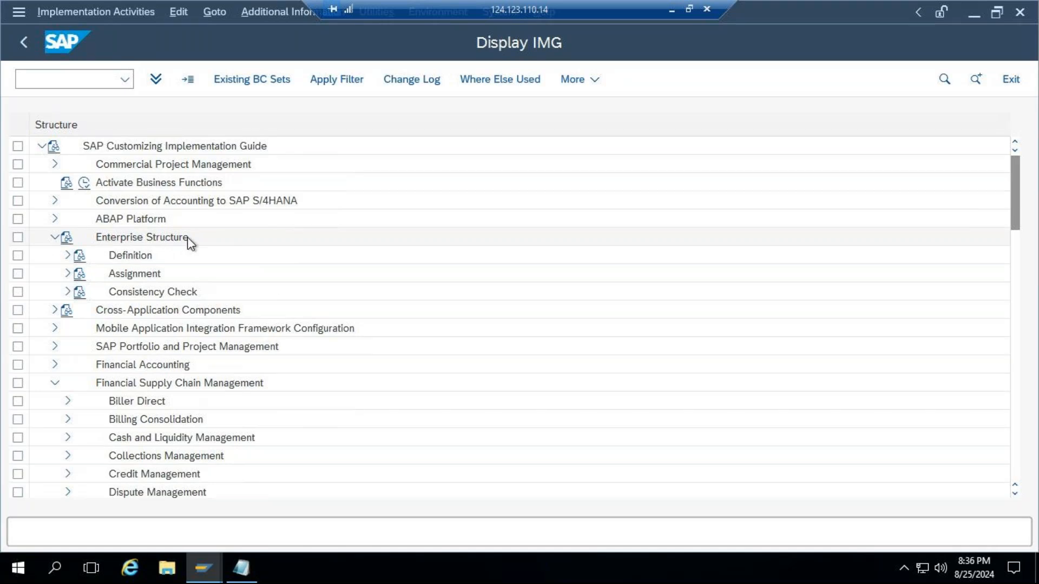
click(67, 256)
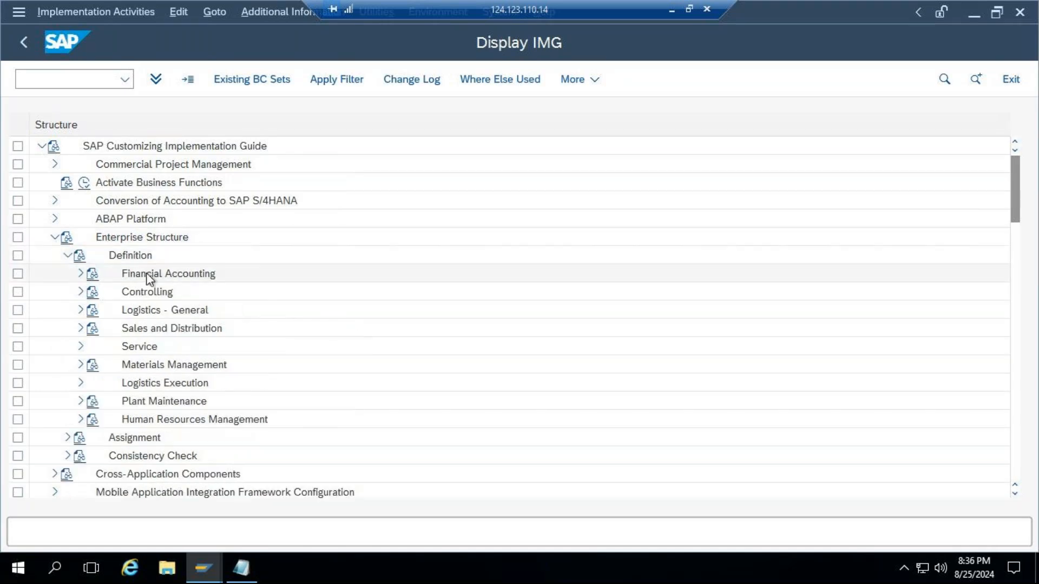
click(80, 274)
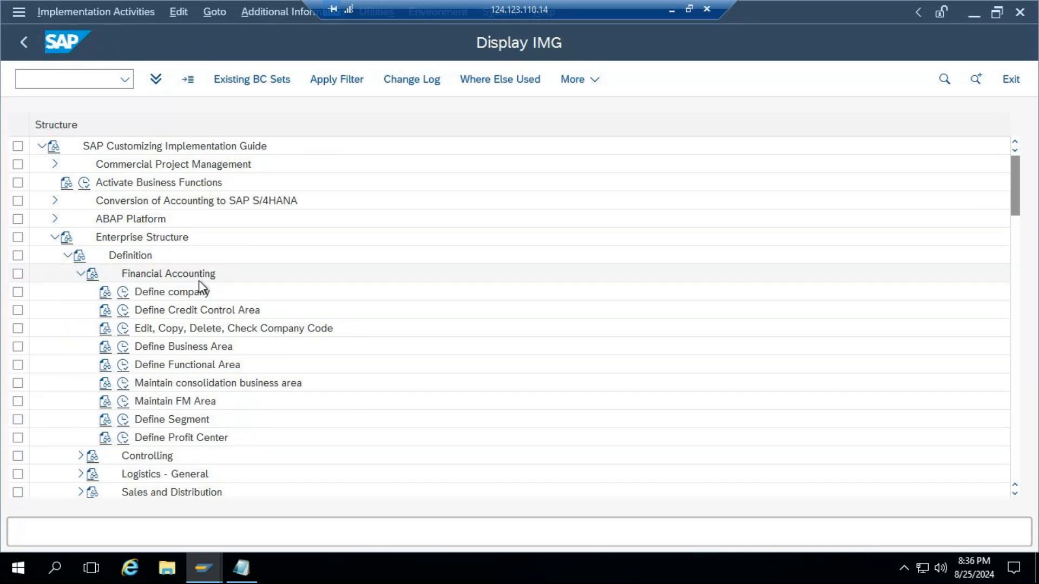
Review the credit control area, company code and segment activities under Financial Accounting, and expand the Controlling definition node.
click(198, 318)
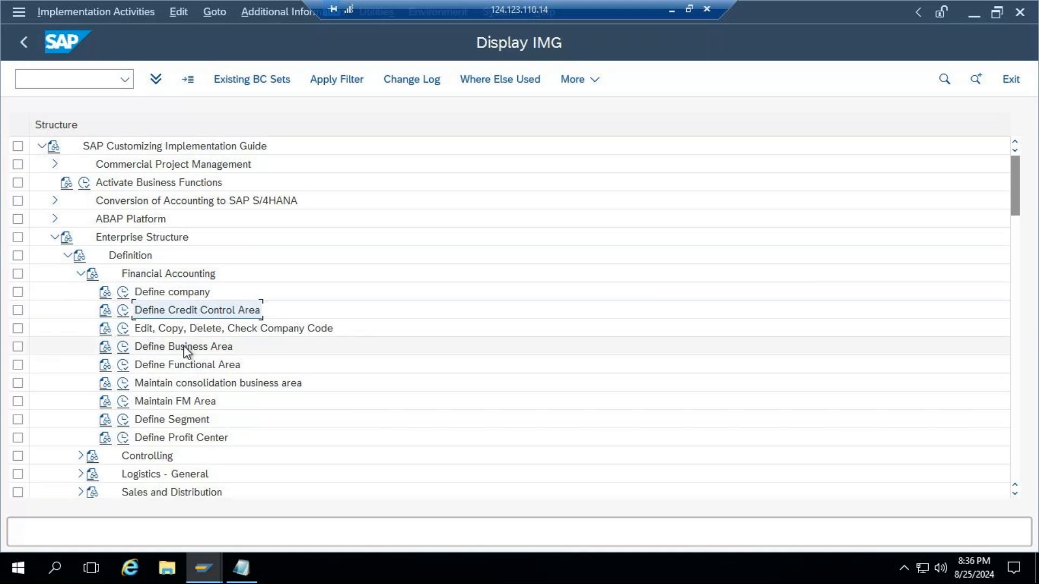
click(190, 331)
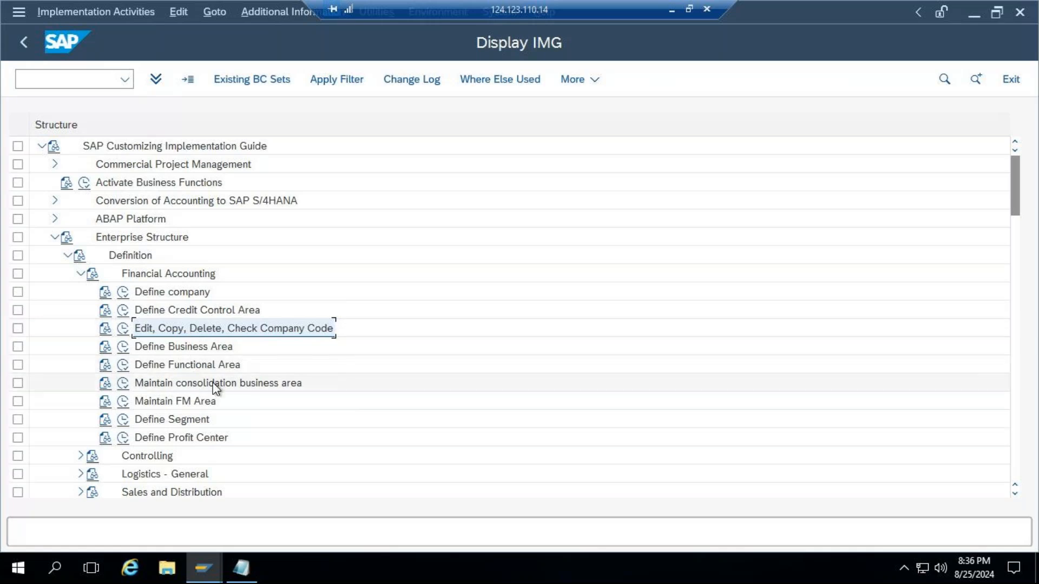
scroll(246, 382, down, 1)
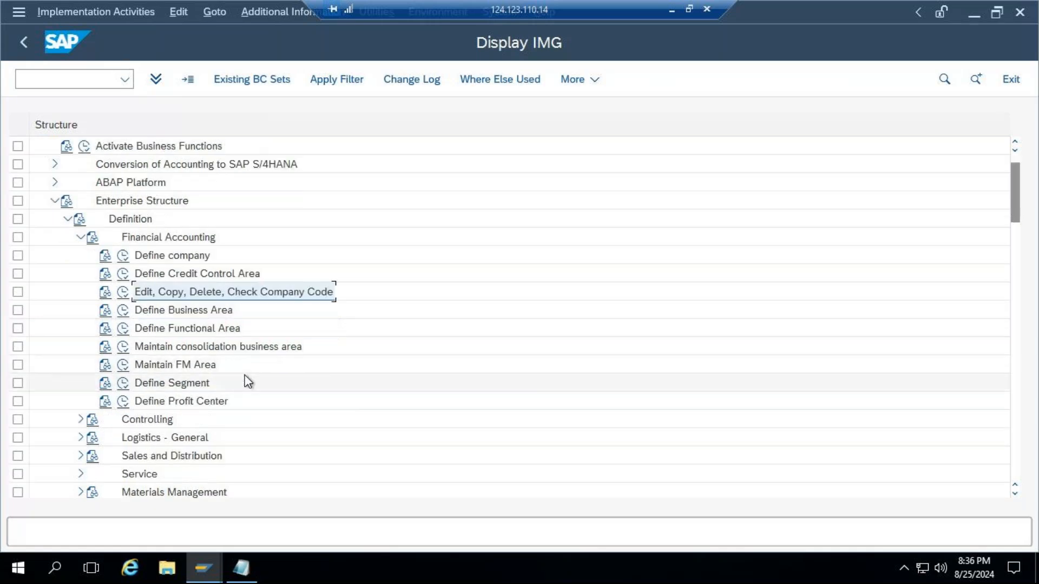
click(79, 420)
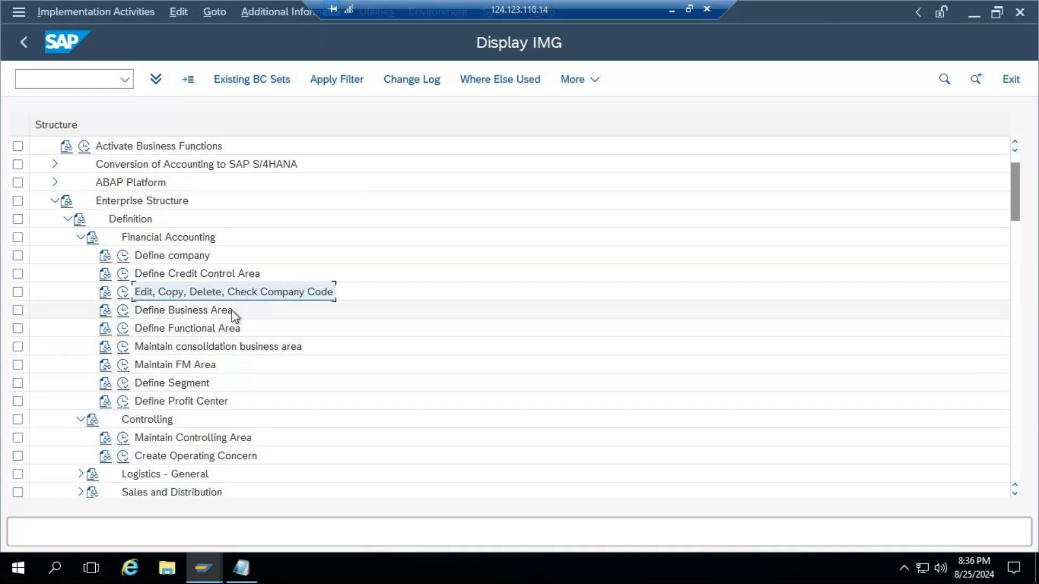
click(178, 388)
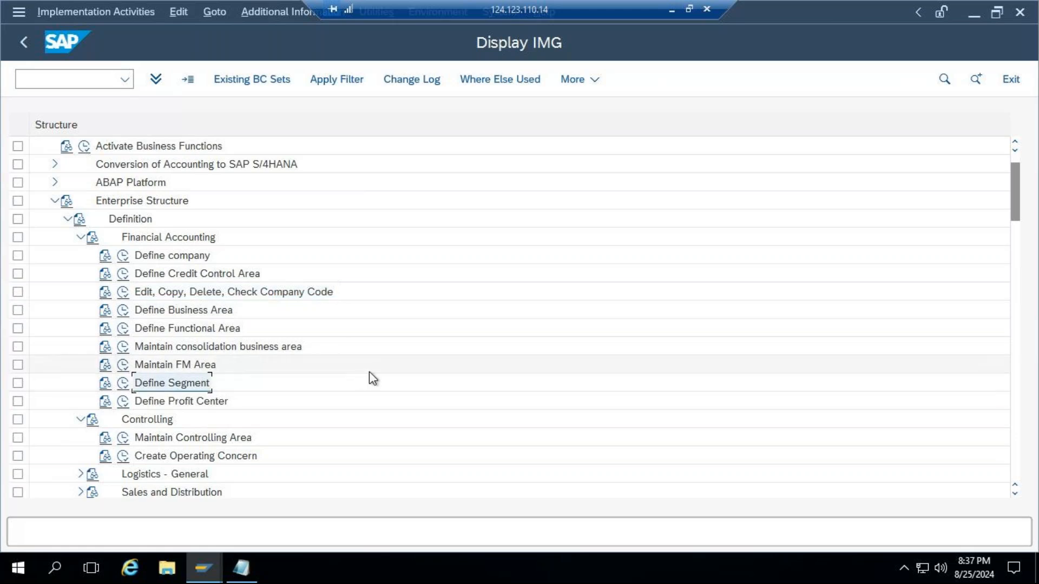
Expand General Settings under Transaction Manager in Treasury and Risk Management.
scroll(374, 377, down, 2)
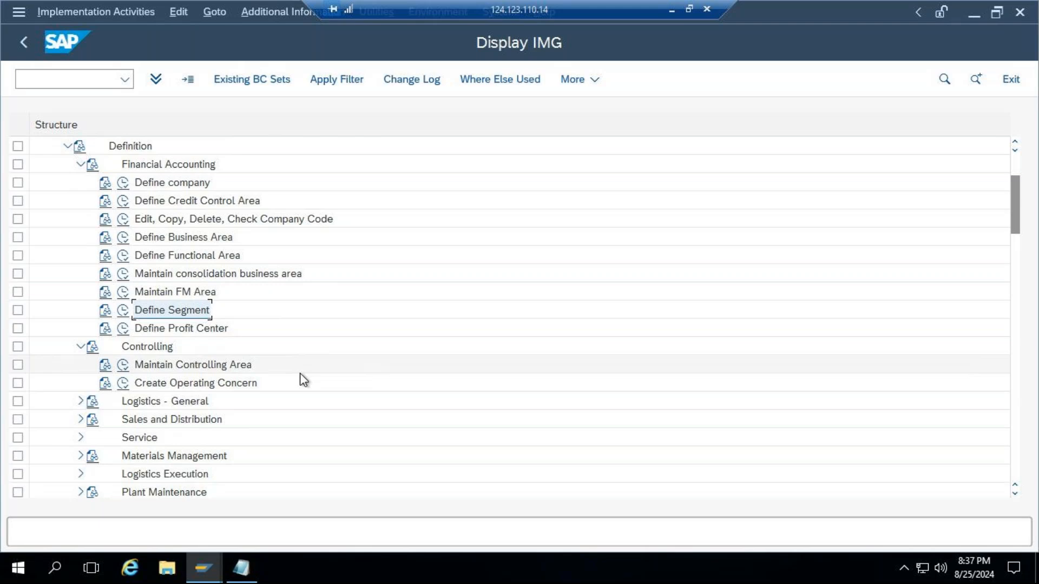
scroll(264, 310, down, 2)
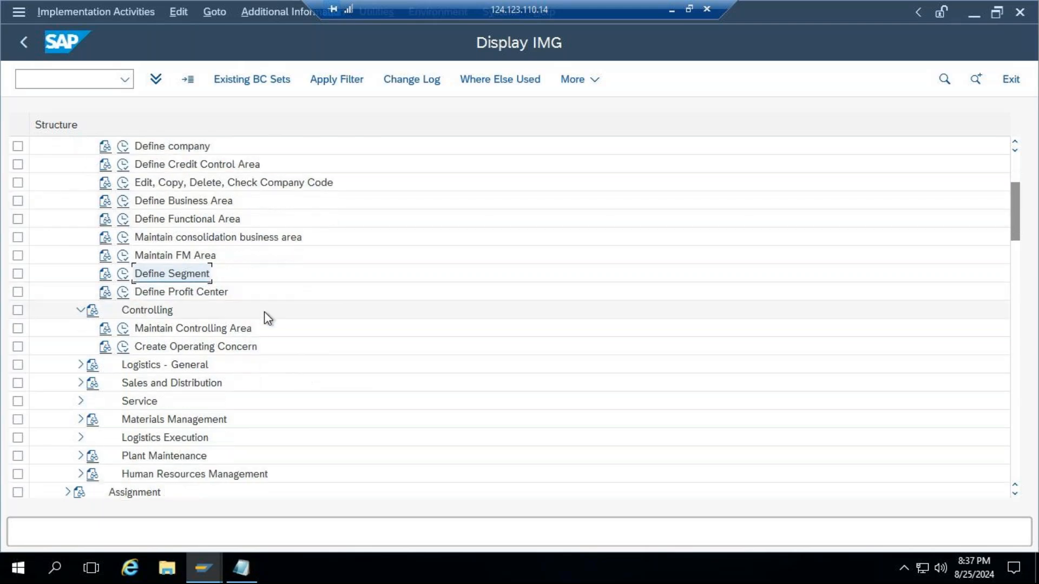
scroll(264, 311, down, 3)
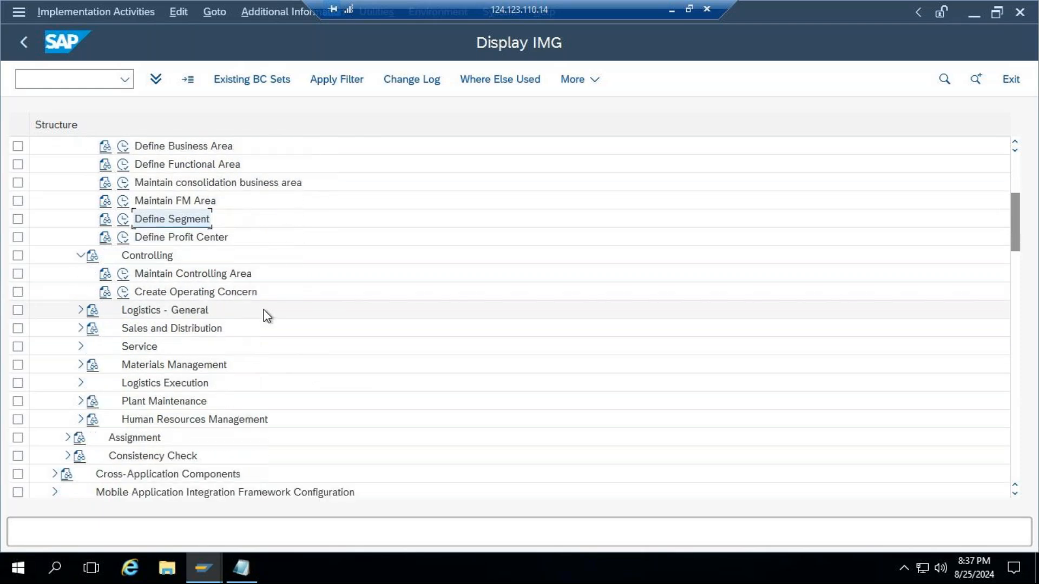
scroll(265, 312, up, 5)
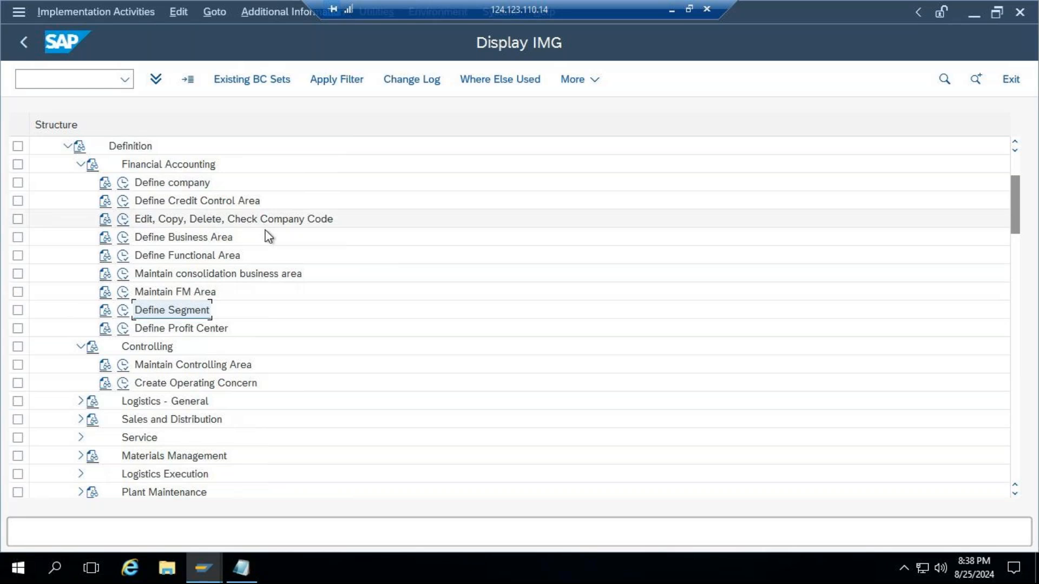
scroll(274, 299, down, 3)
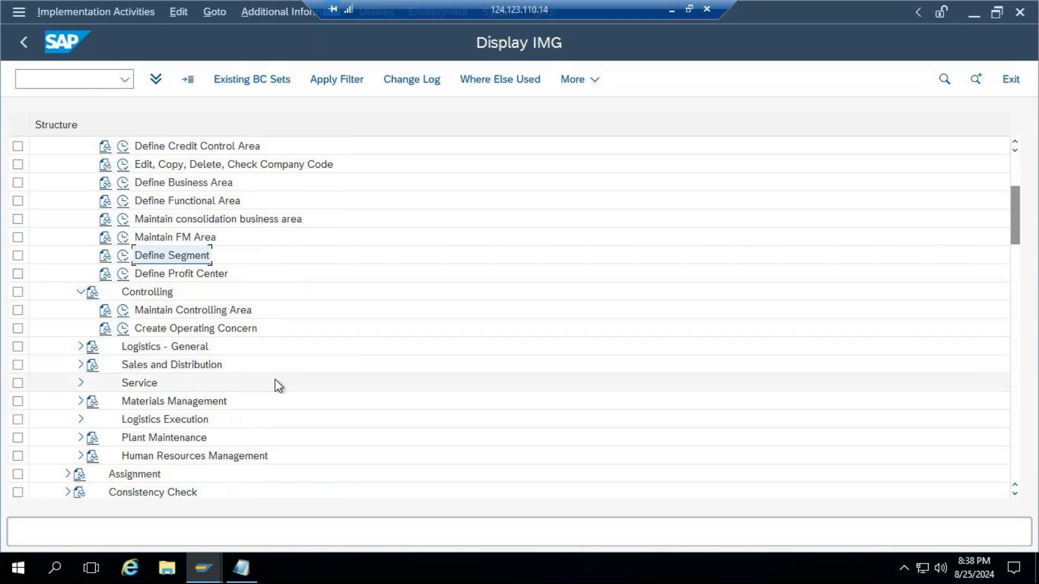
scroll(279, 386, down, 3)
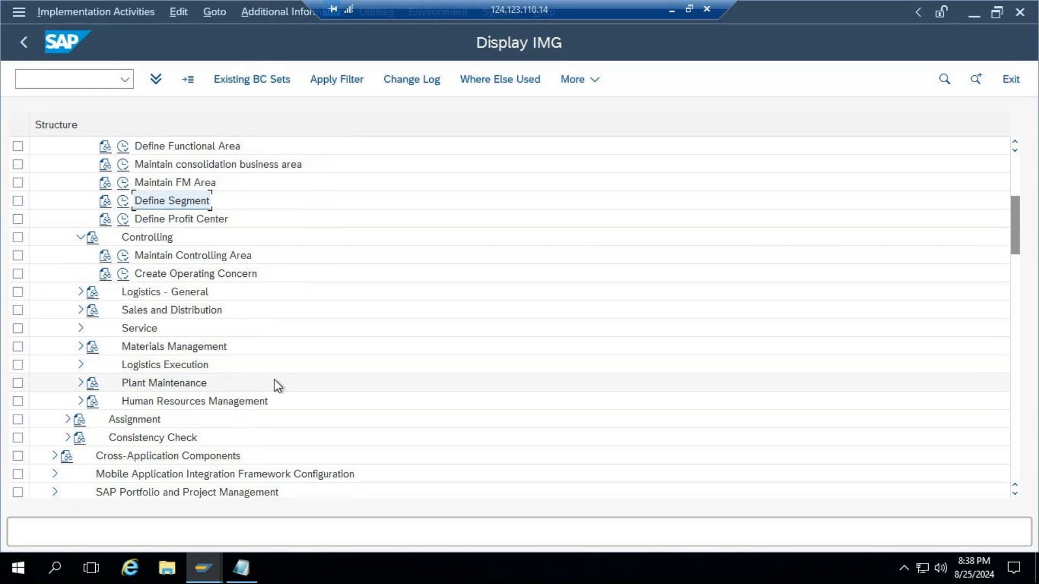
scroll(278, 386, down, 3)
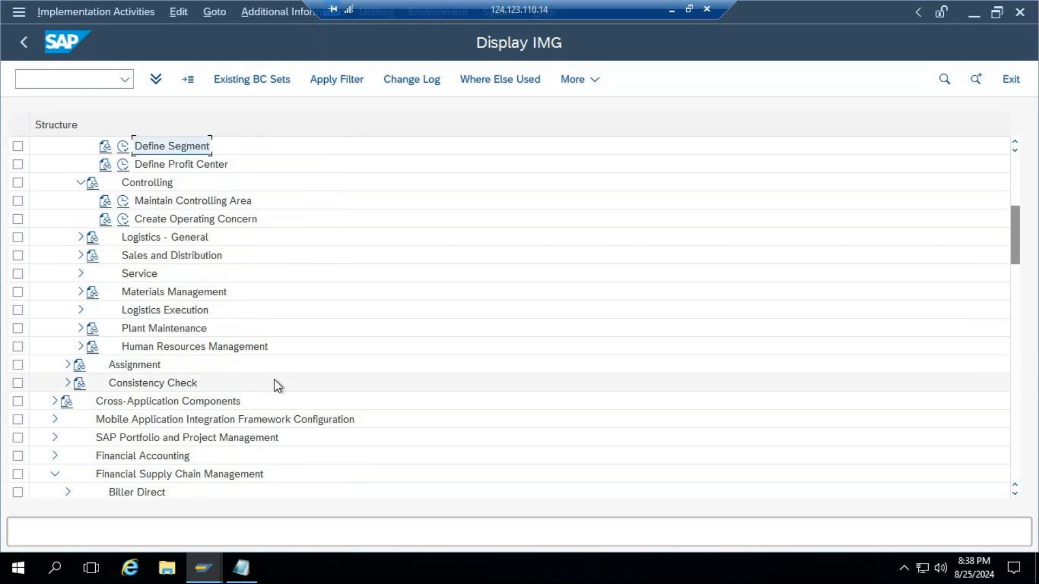
scroll(277, 386, down, 10)
scroll(278, 385, down, 4)
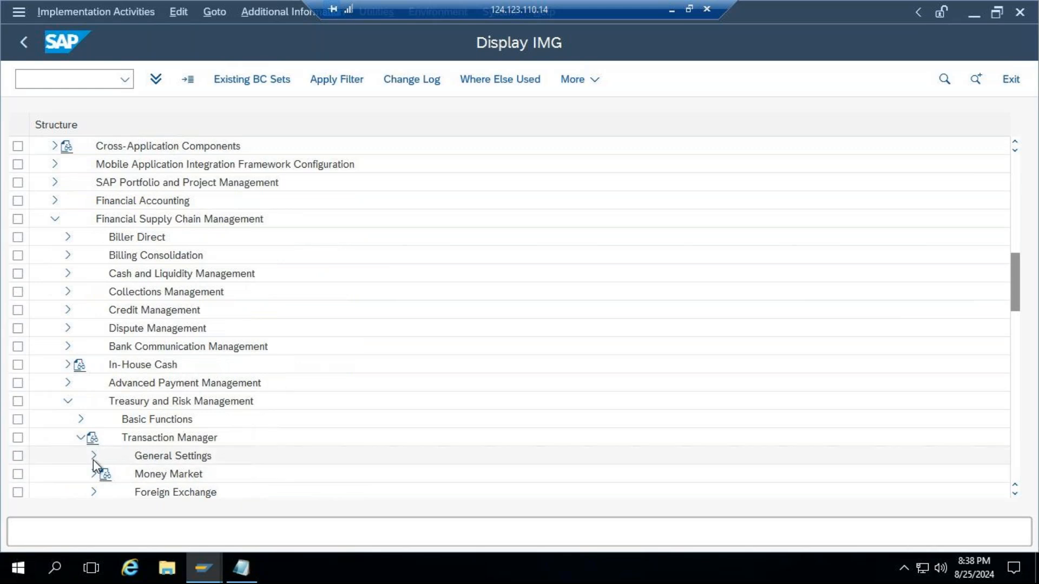
click(92, 457)
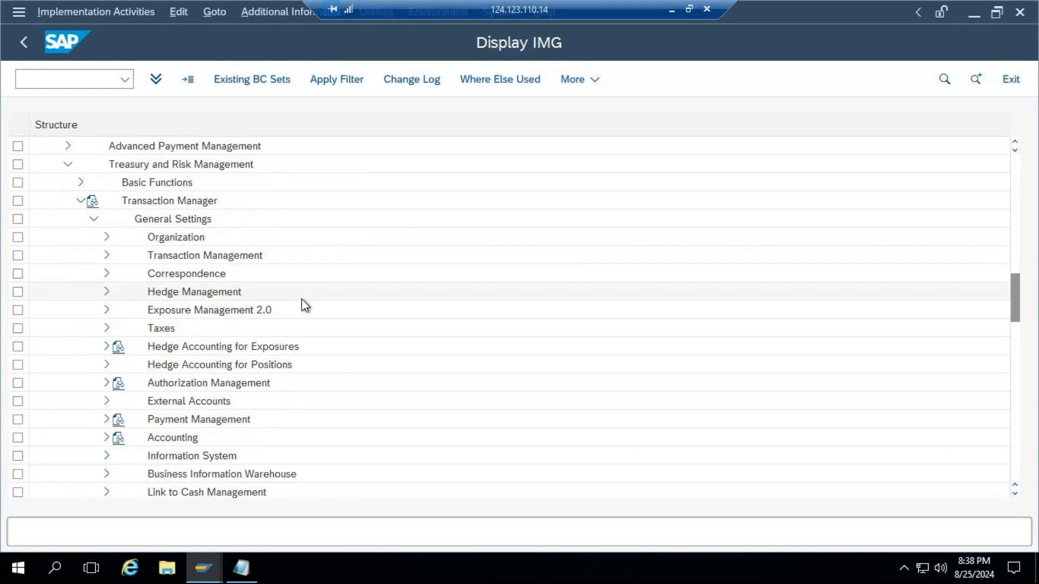
Review the Organization activities under Transaction Manager's General Settings, and expand Accounting and its Organization node to list the valuation area activities.
click(106, 238)
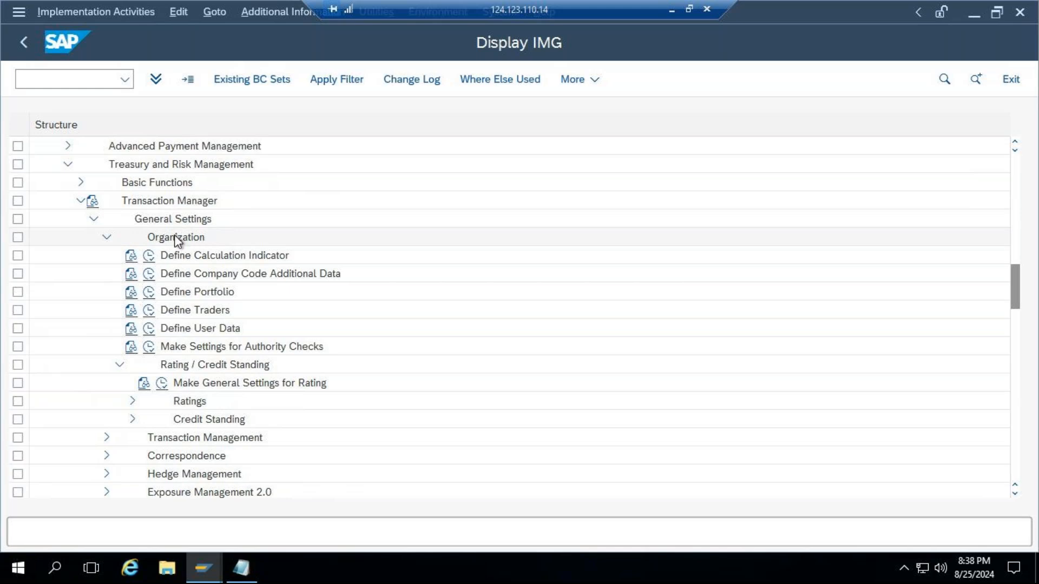
scroll(233, 312, down, 1)
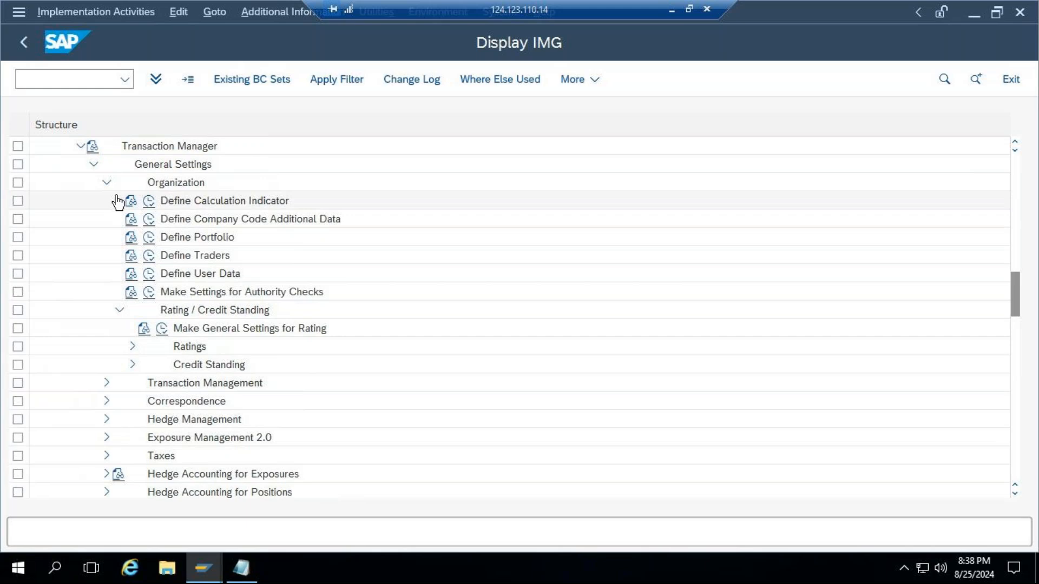
click(107, 183)
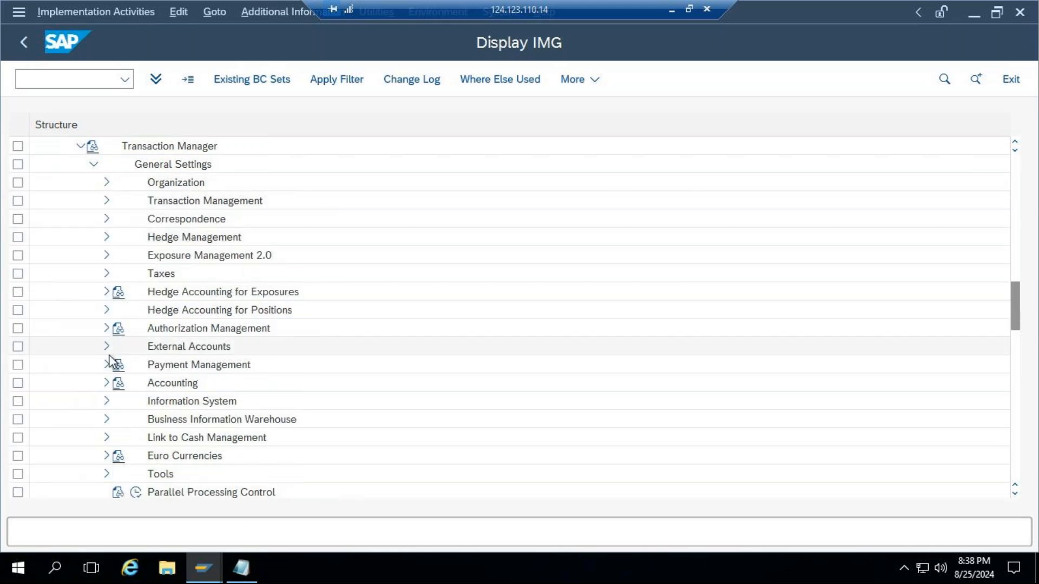
click(104, 383)
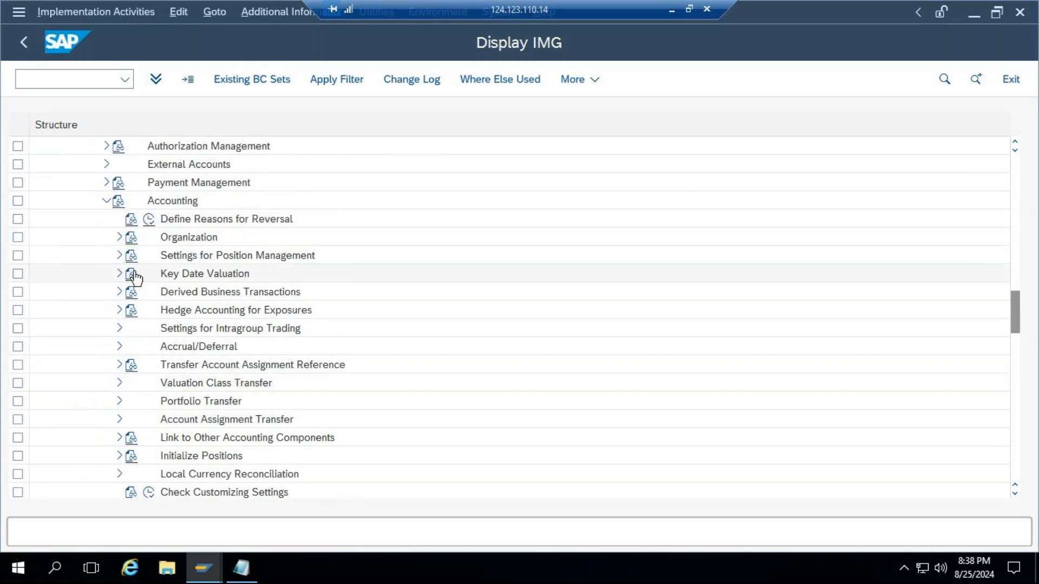
click(119, 238)
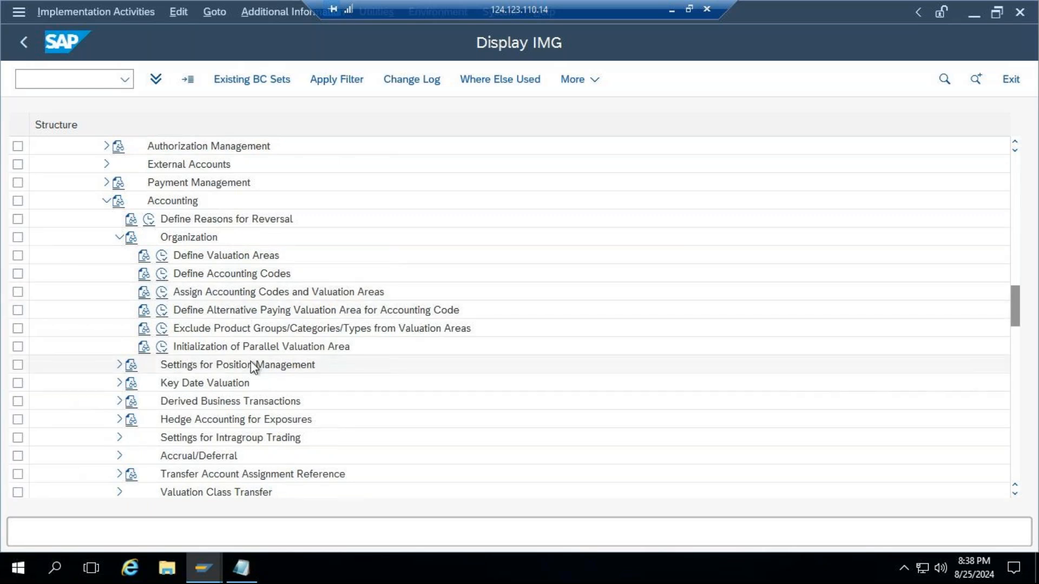
scroll(251, 363, up, 5)
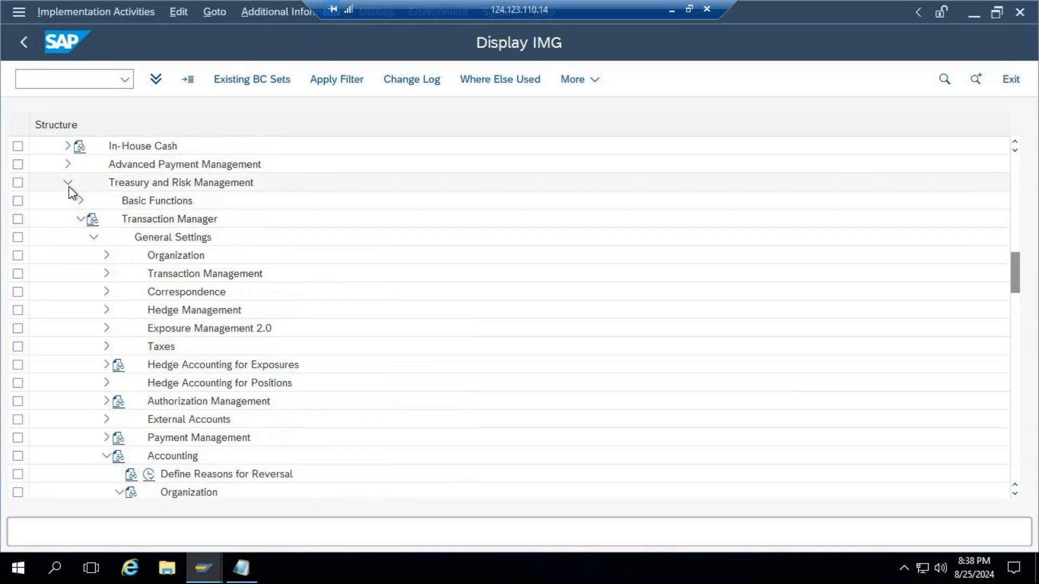
click(67, 183)
scroll(265, 259, up, 1)
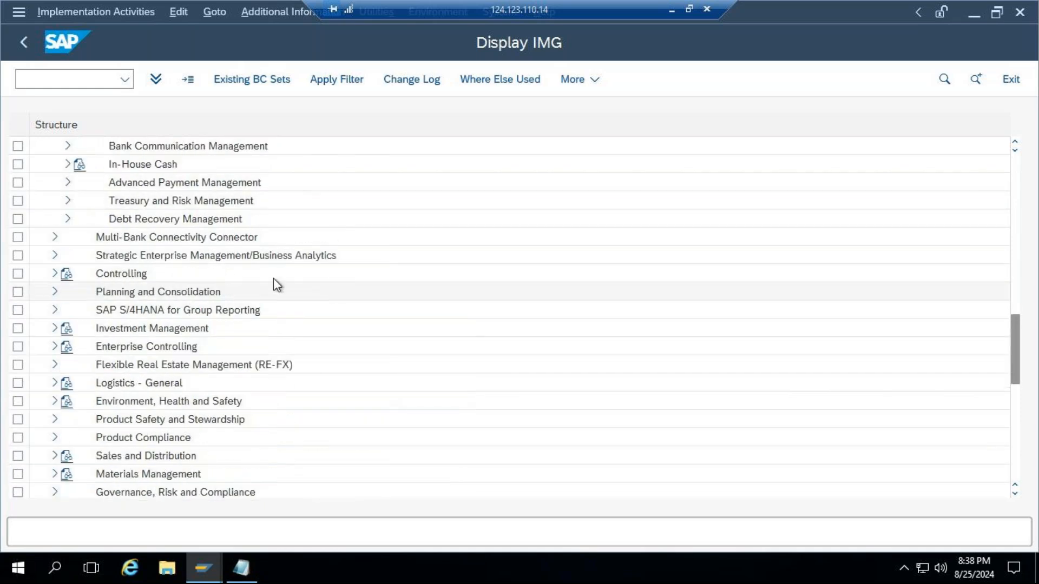
click(66, 201)
scroll(287, 349, down, 3)
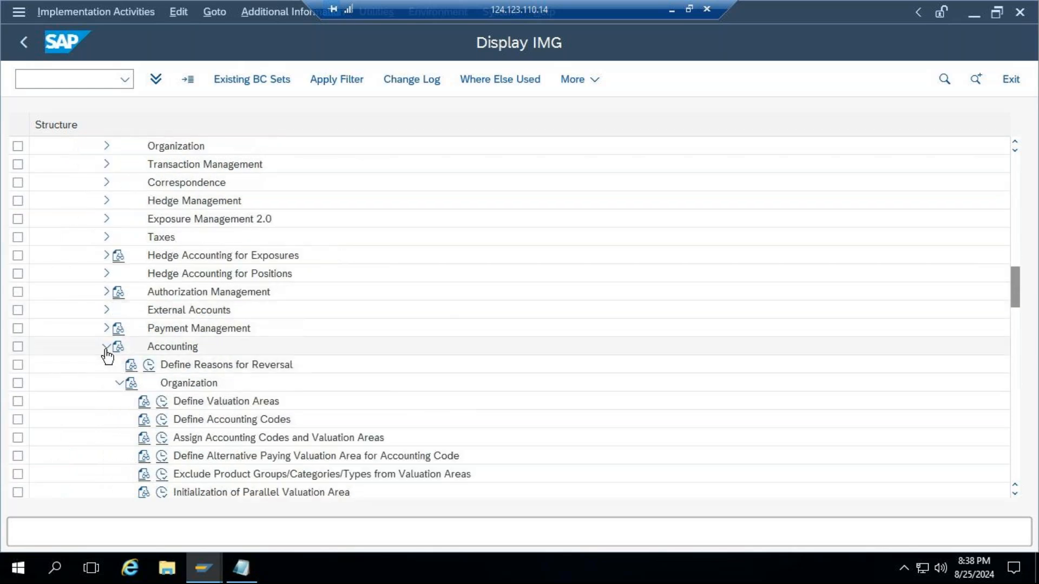
click(106, 347)
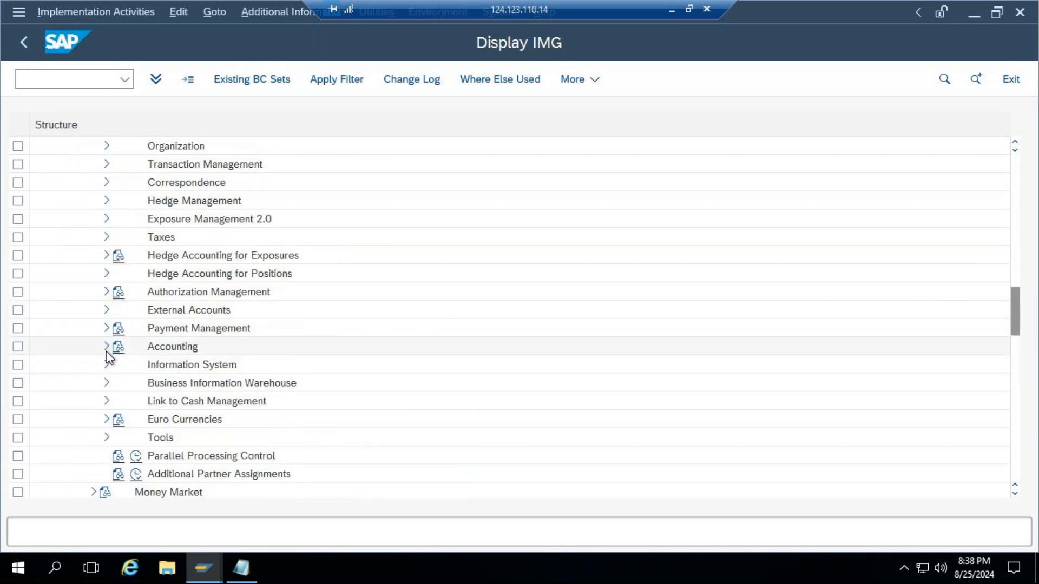
click(106, 346)
scroll(274, 341, up, 4)
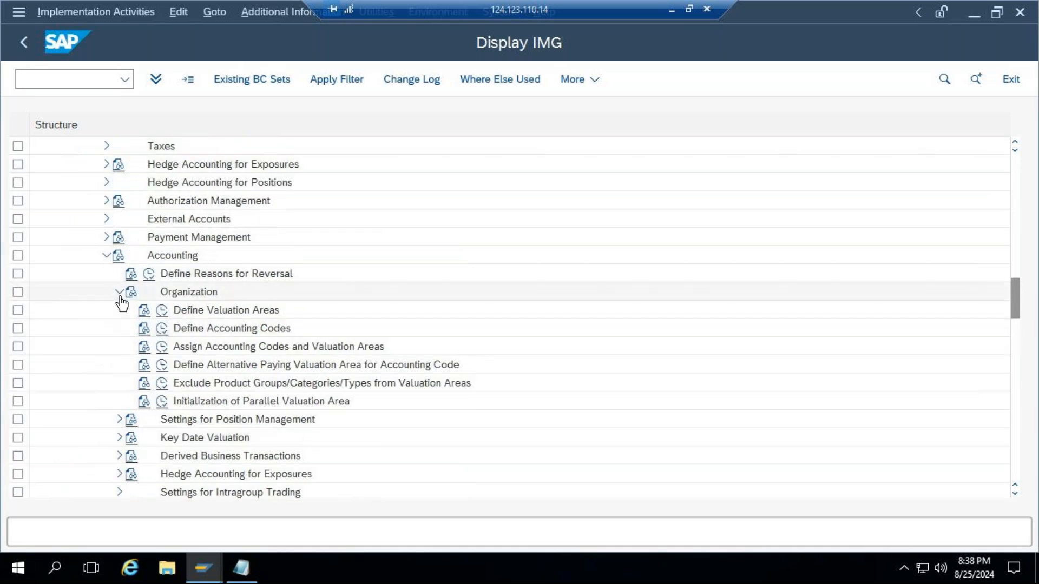
Collapse the Organization node under Accounting and the General Settings node under Transaction Manager.
click(119, 292)
scroll(287, 353, up, 5)
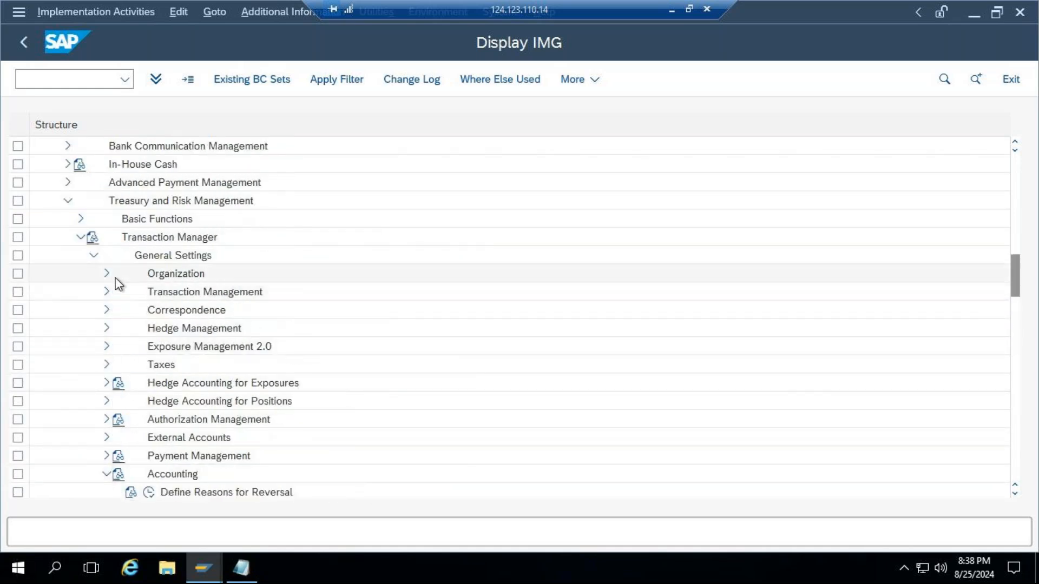
click(107, 292)
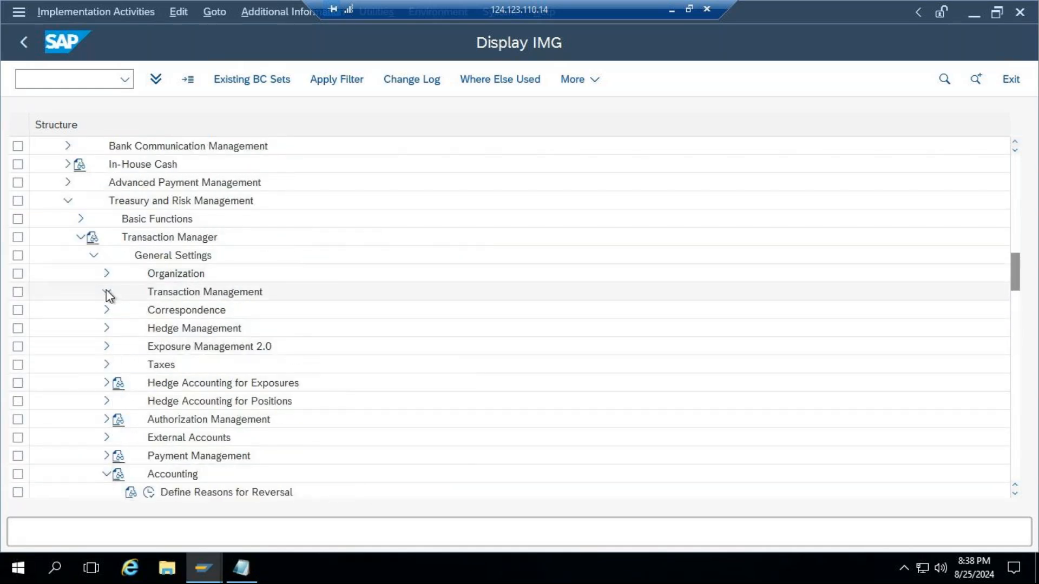
click(106, 218)
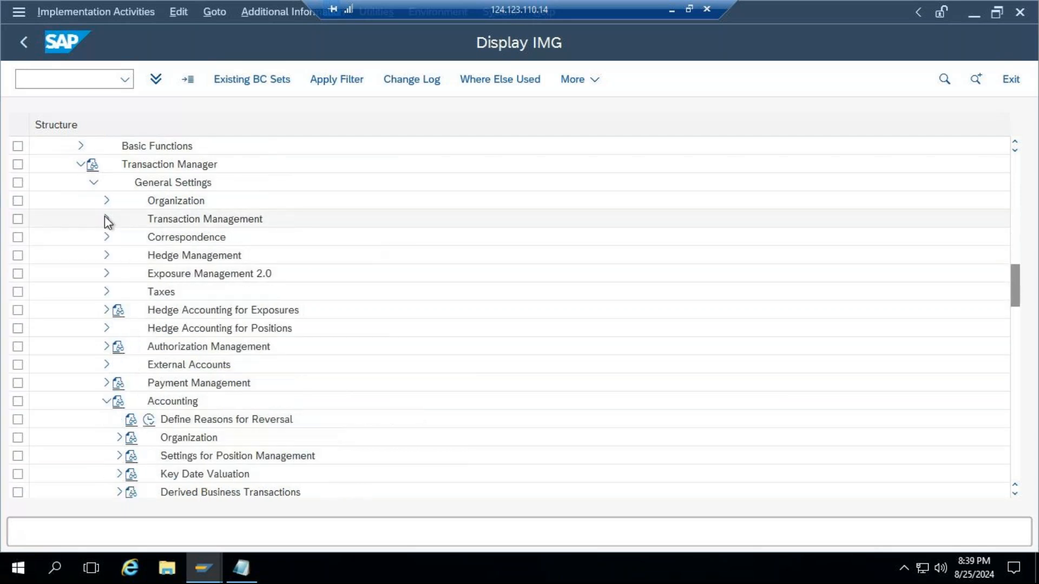
click(87, 184)
Review the Money Market, Foreign Exchange and Securities areas under Transaction Manager, and expand Money Market.
click(176, 203)
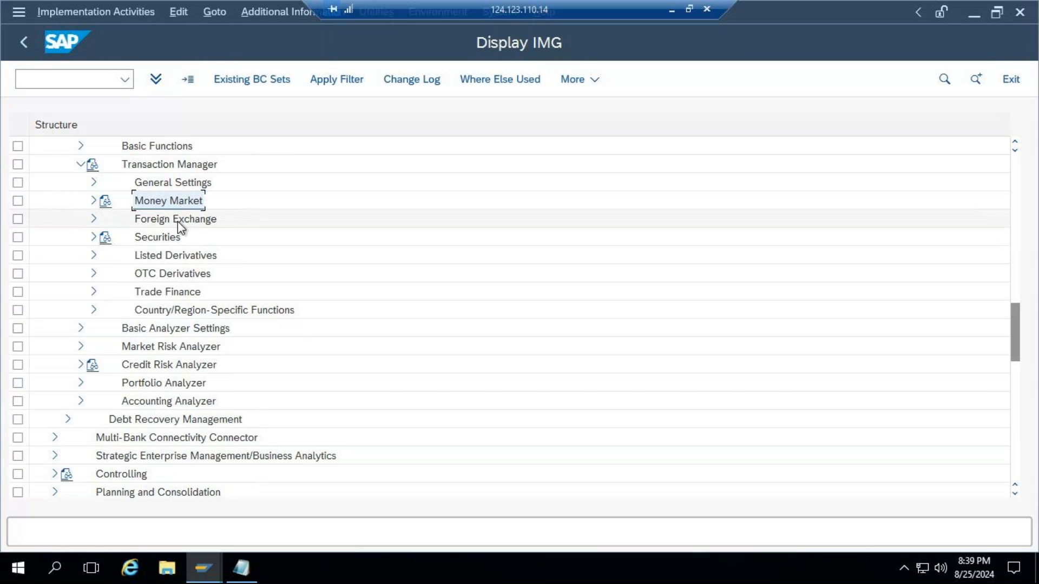
click(177, 222)
click(175, 239)
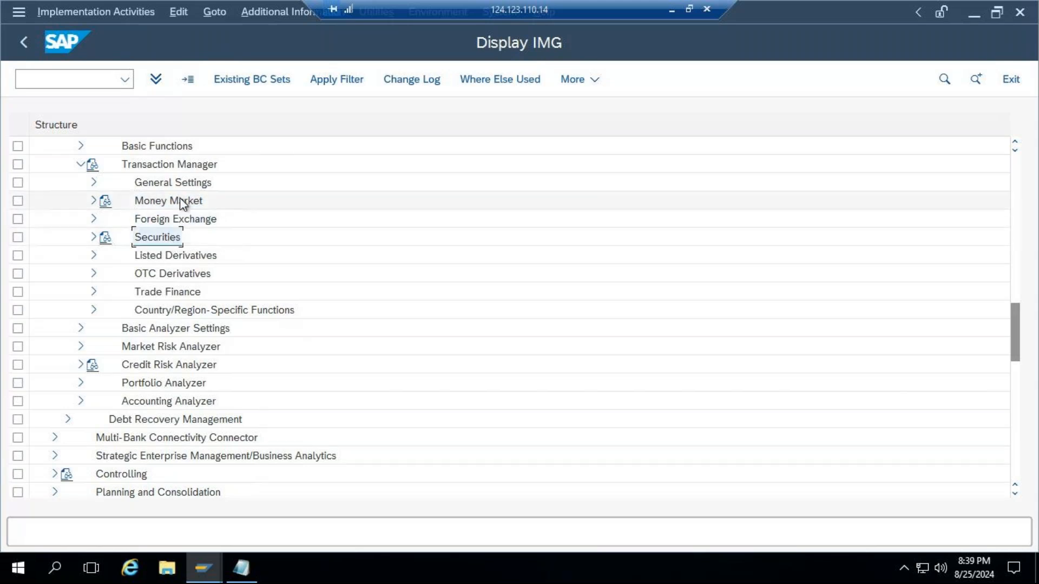
click(93, 201)
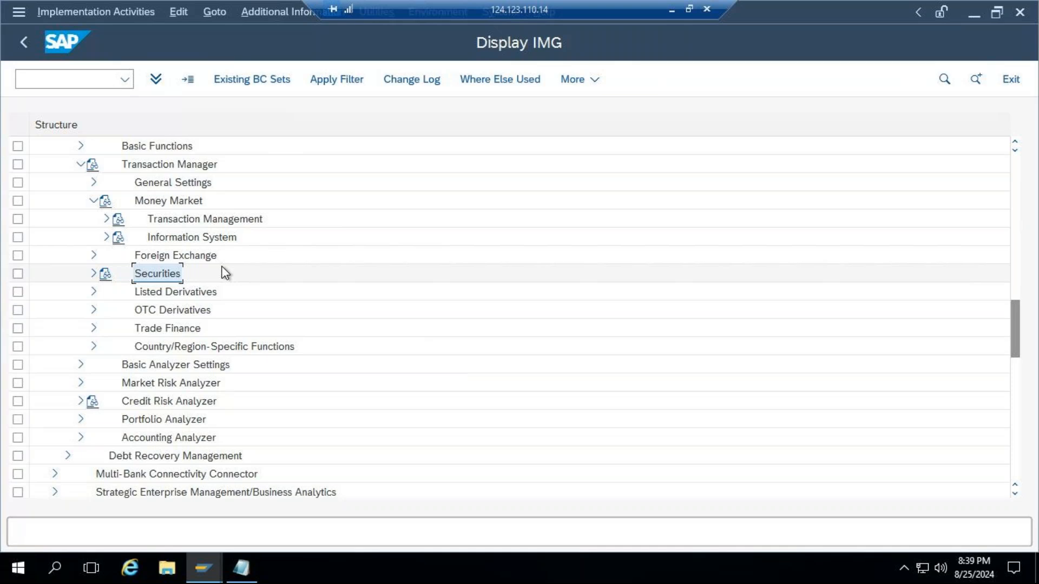
click(183, 203)
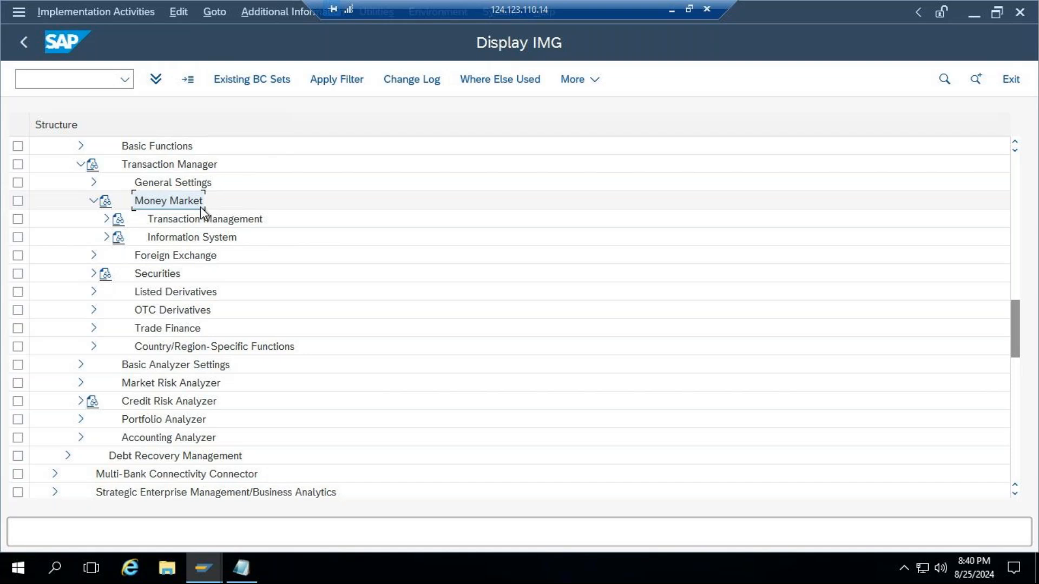
Open the Define Product Types - MM Transactions activity under Money Market's Transaction Management.
click(106, 218)
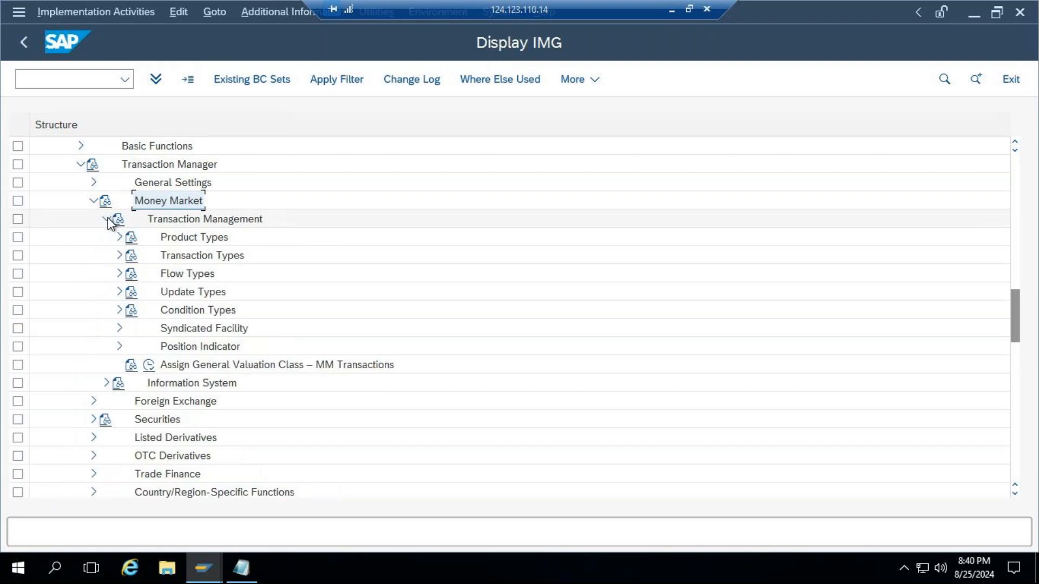
click(214, 239)
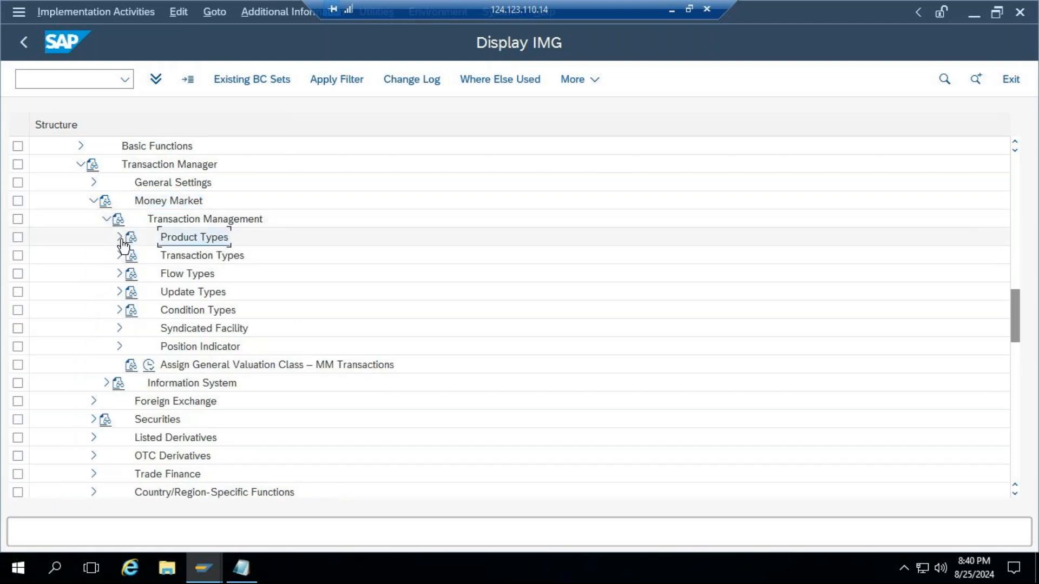
click(119, 237)
click(161, 256)
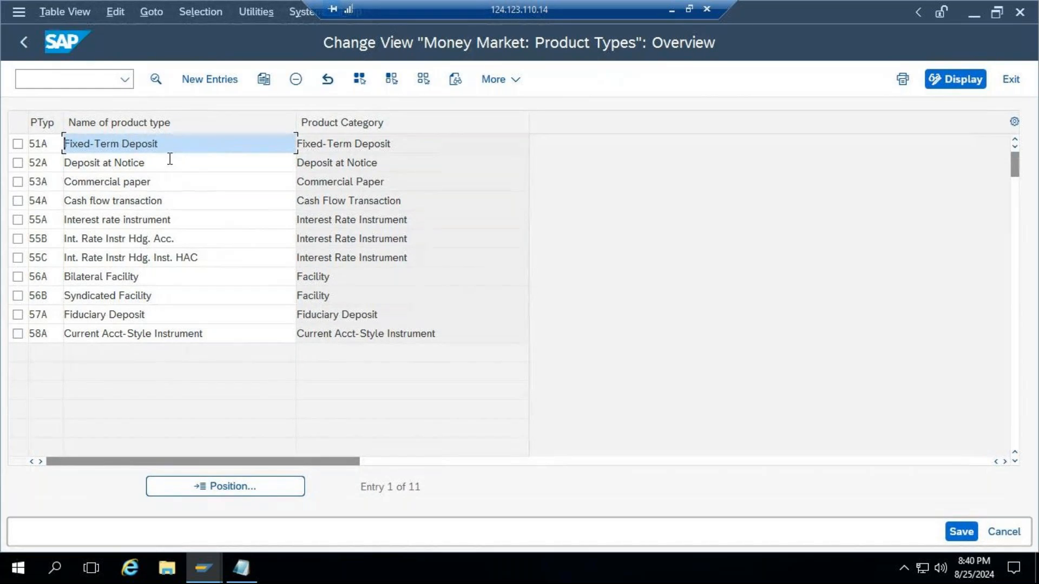
Examine the money market product types, including Deposit at Notice, Commercial paper, Cash flow transaction, Bilateral Facility and Syndicated Facility.
click(157, 170)
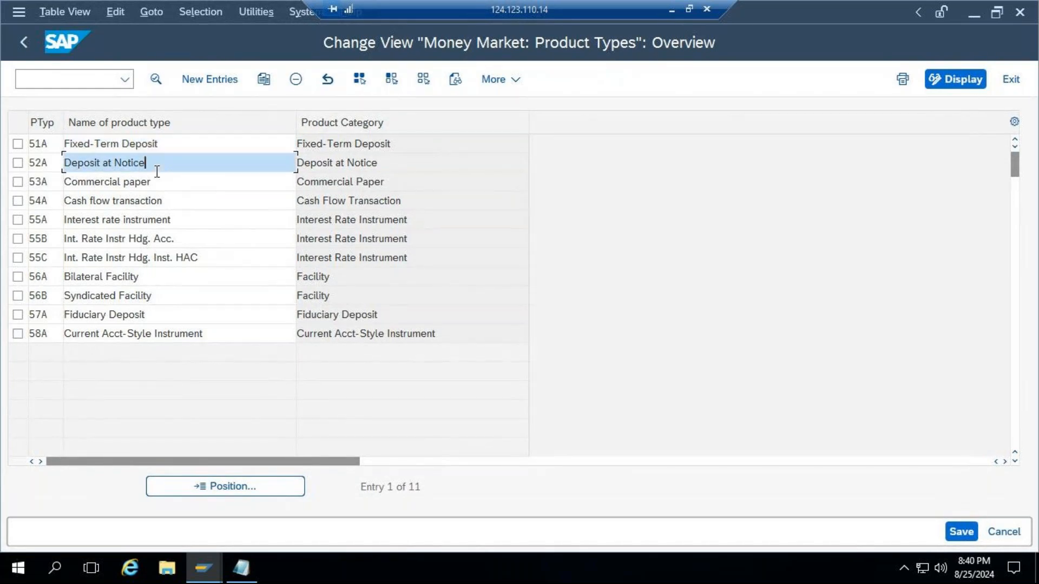
click(159, 180)
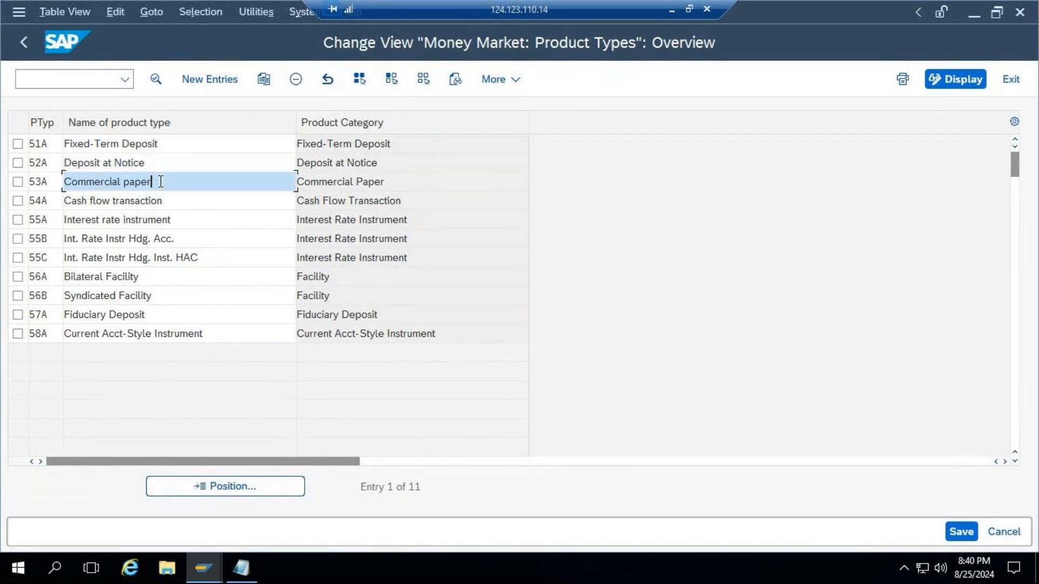
click(185, 200)
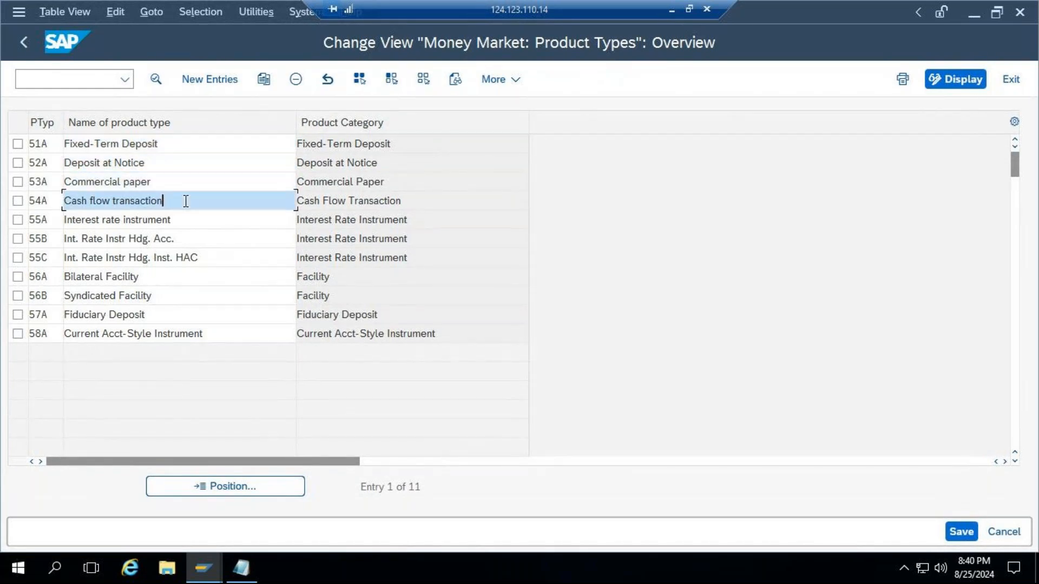
click(191, 280)
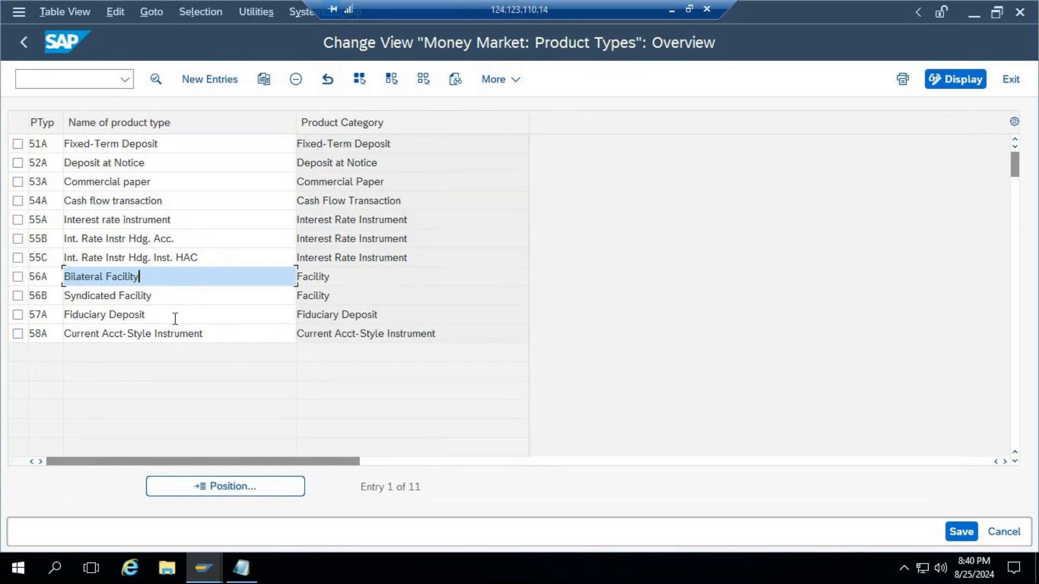
click(185, 295)
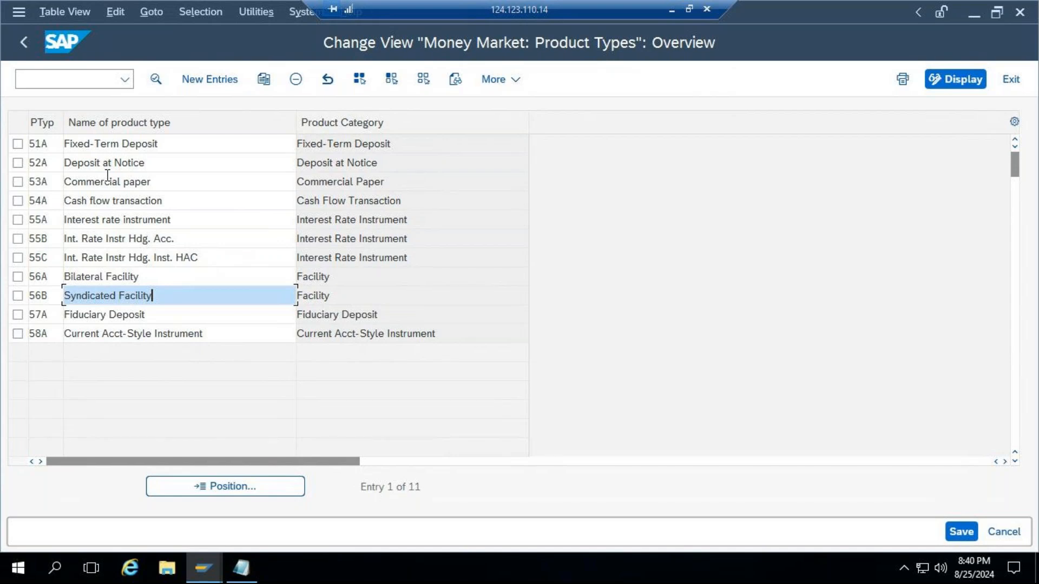
Return to the implementation guide and collapse Product Types and Transaction Management under Money Market.
click(21, 43)
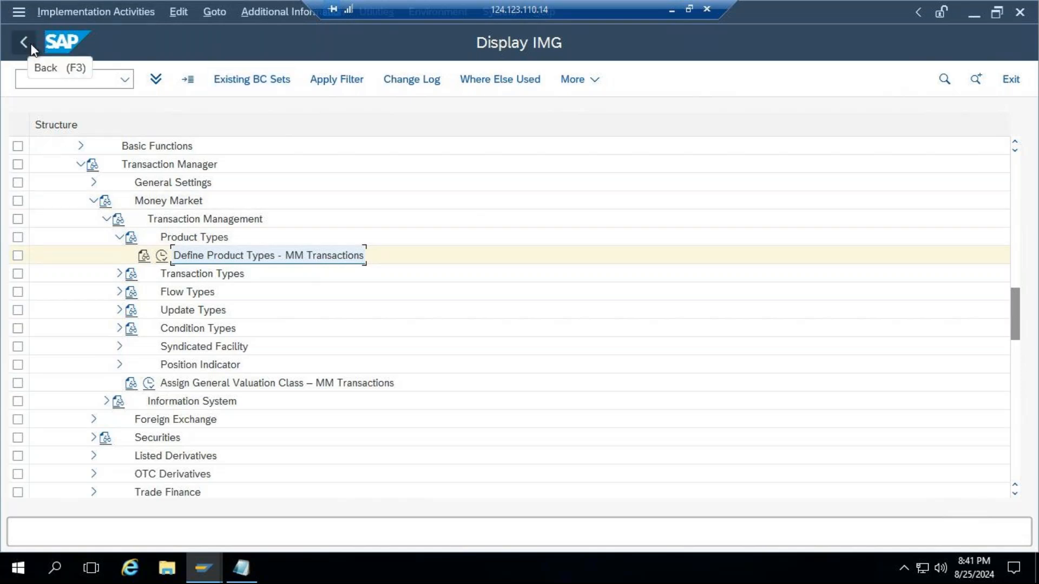
click(117, 239)
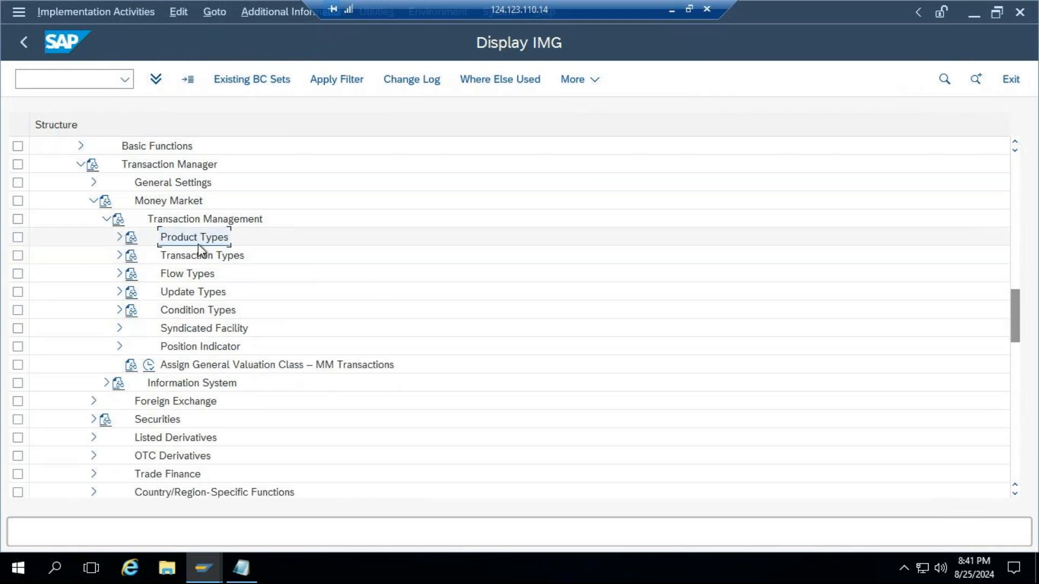
click(106, 220)
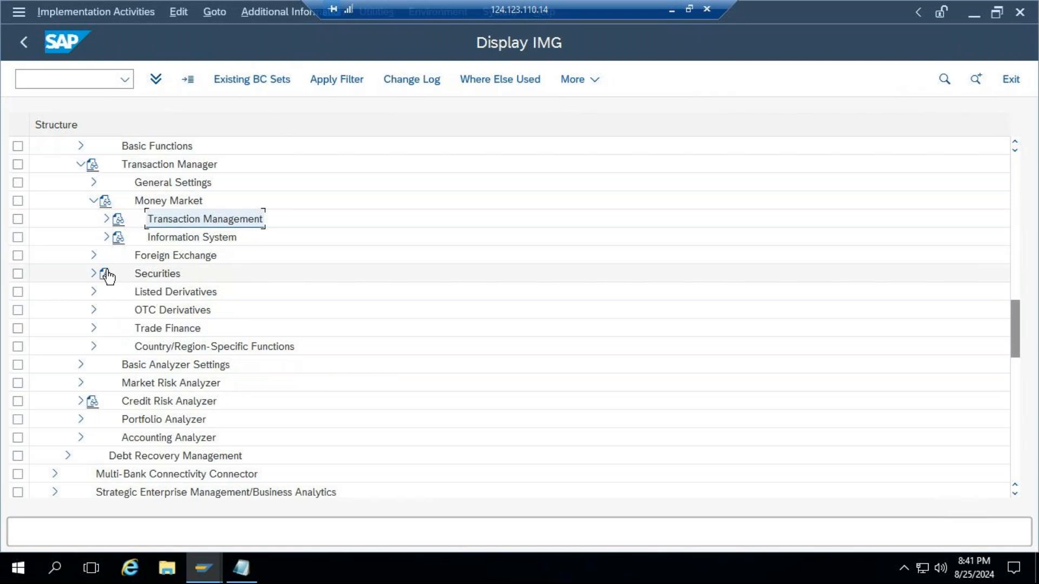
Review the forex product types in Define Product Type - Foreign Exchange under Foreign Exchange's Transaction Management, and return to the guide.
click(94, 255)
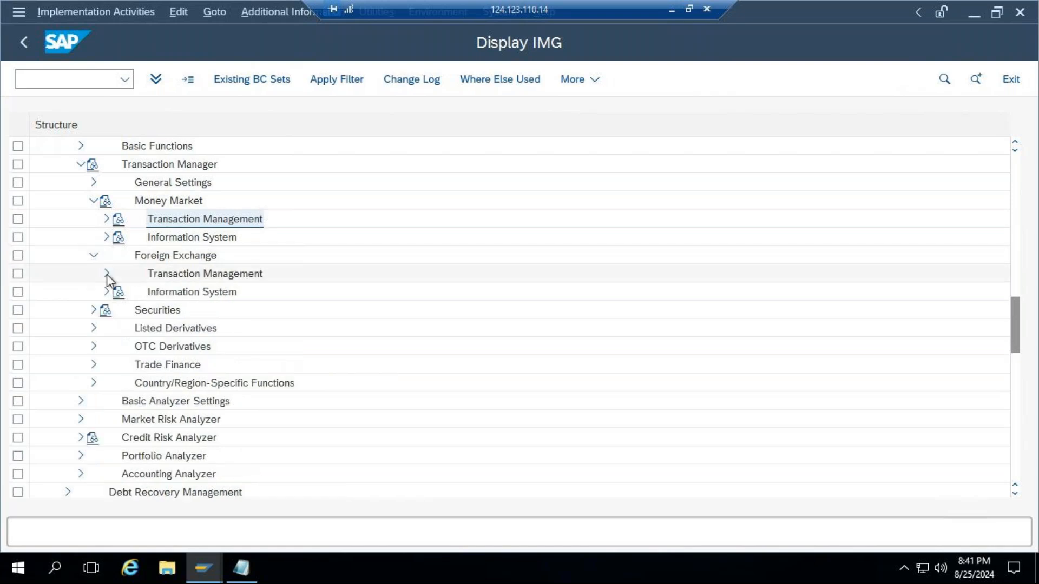
click(107, 273)
click(194, 295)
double_click(195, 295)
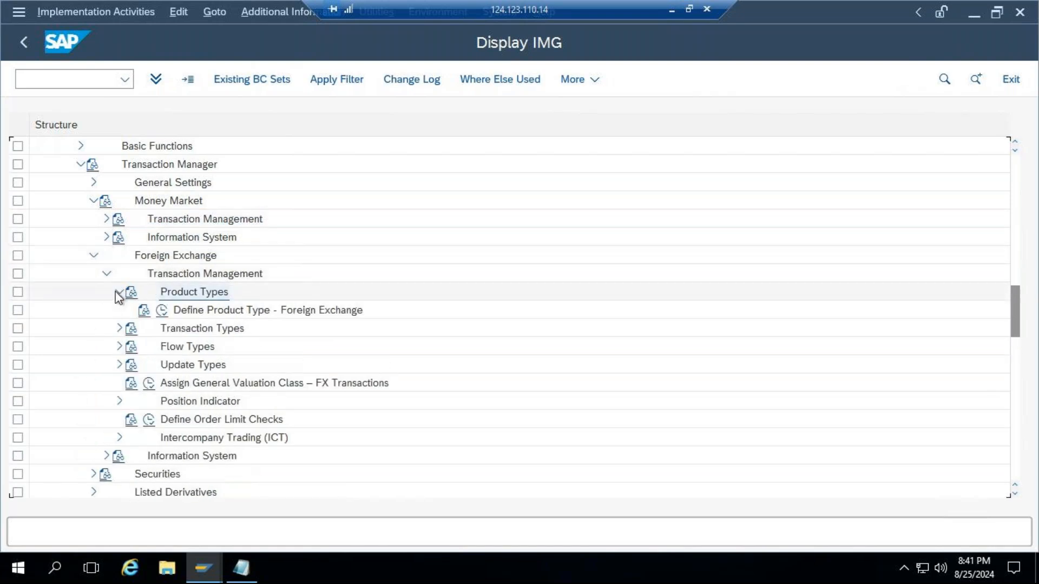
click(161, 310)
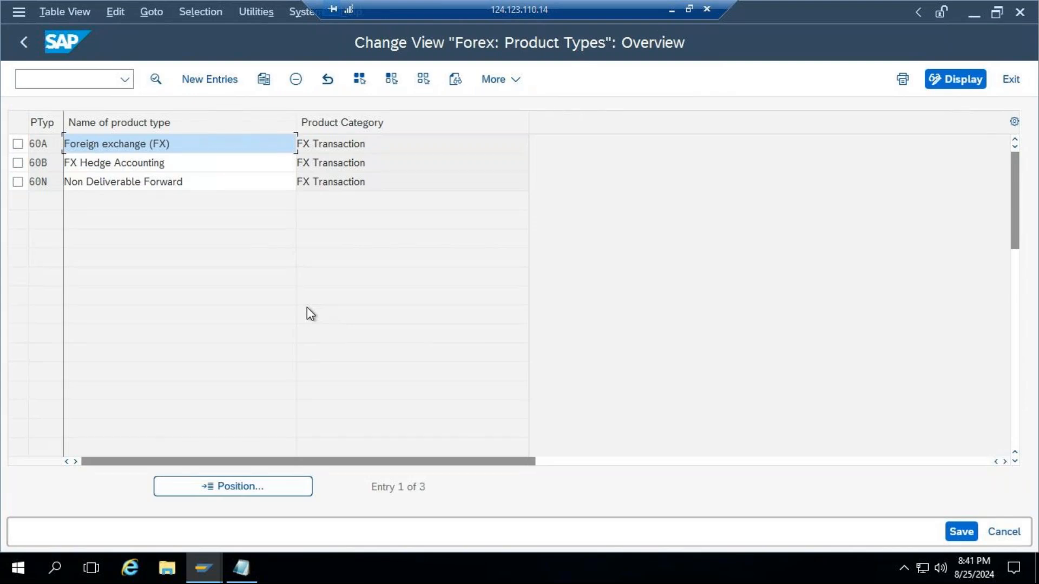
click(22, 42)
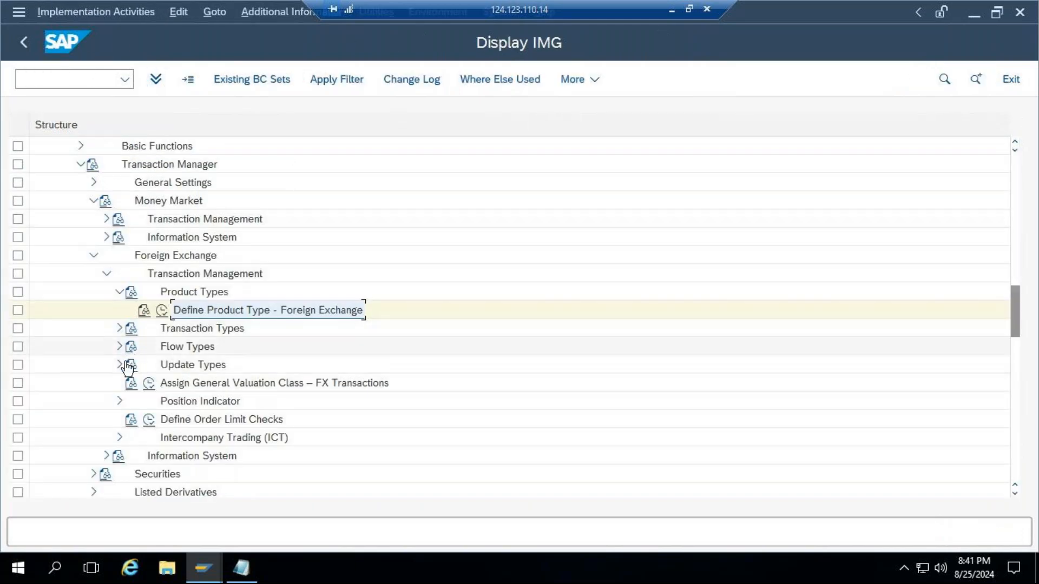
Expand Securities and its Transaction Management node to list the securities transaction activities.
scroll(227, 424, down, 1)
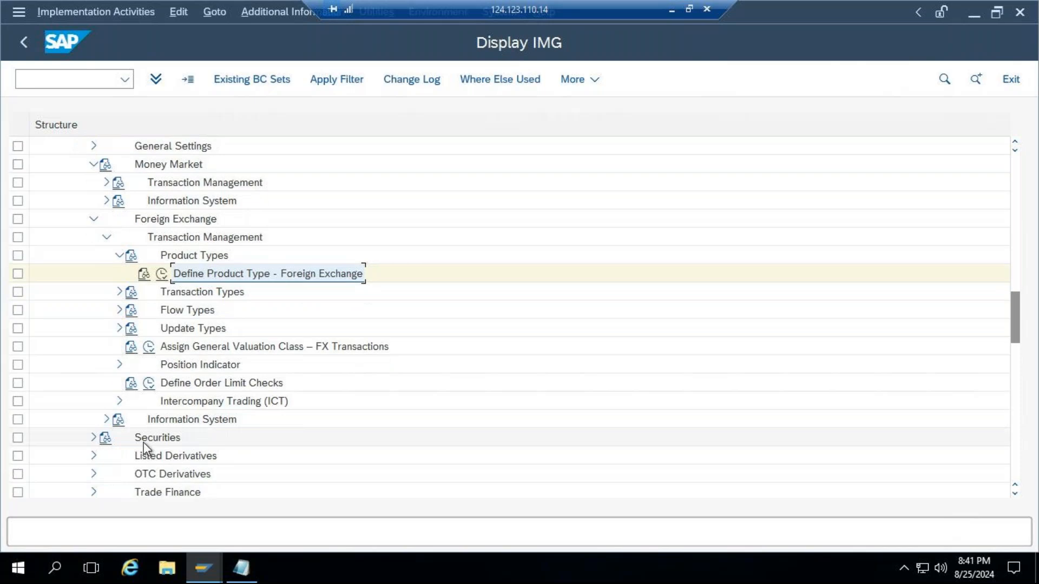
click(95, 438)
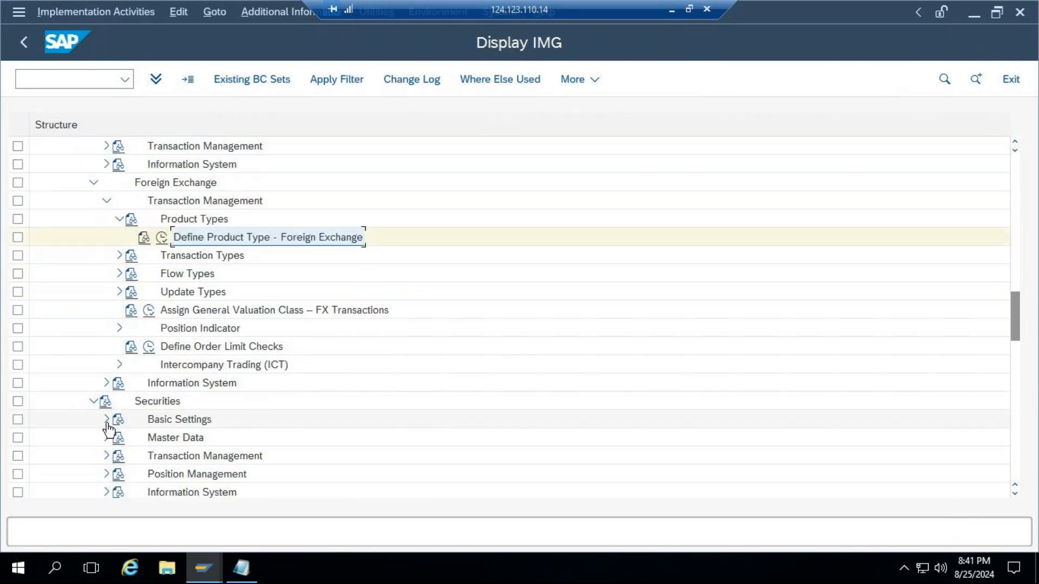
click(109, 457)
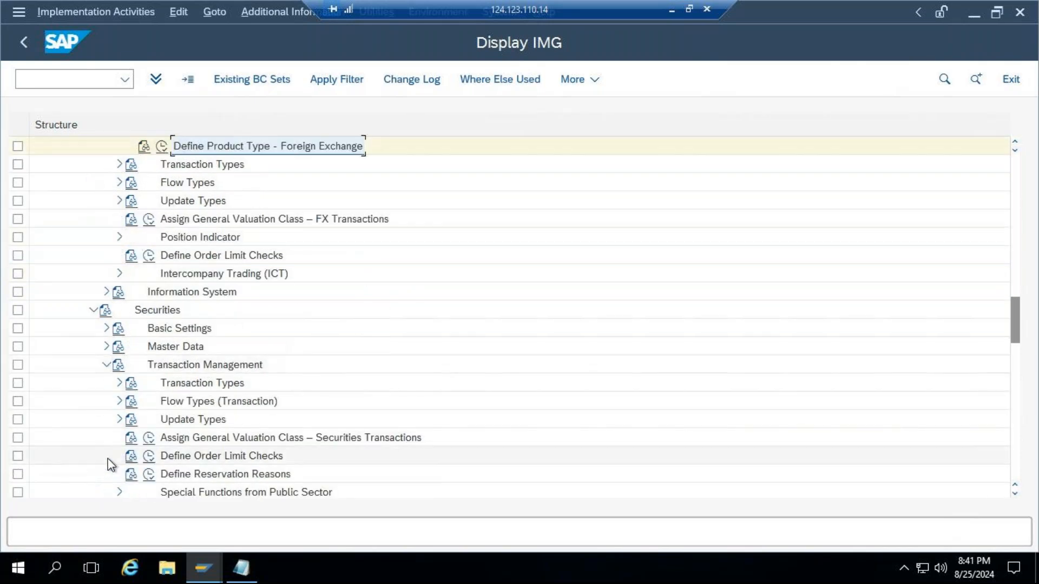
Collapse Transaction Management under Securities and expand Product Types under the Securities Master Data.
click(119, 383)
click(107, 365)
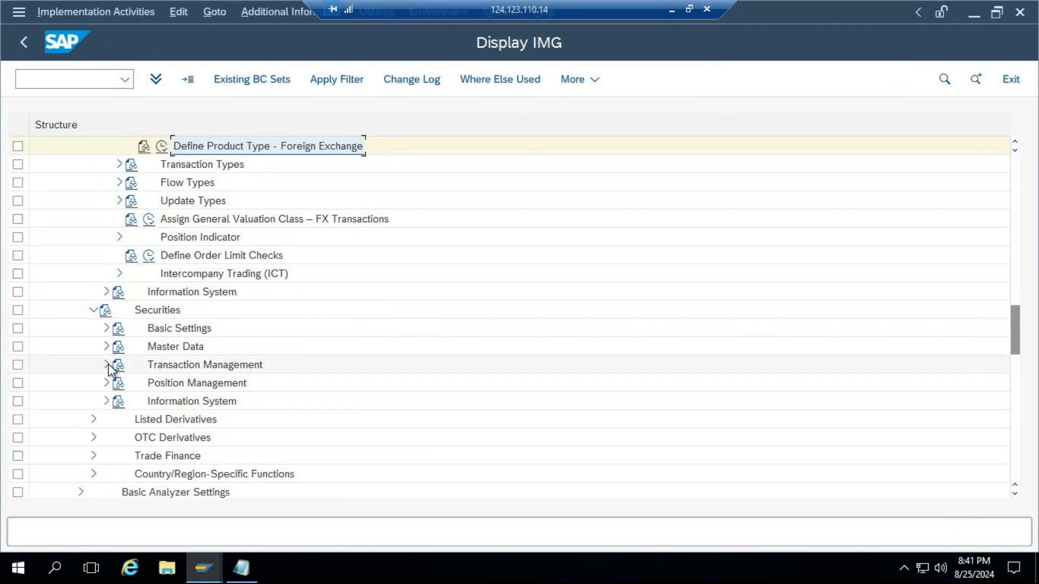
click(106, 348)
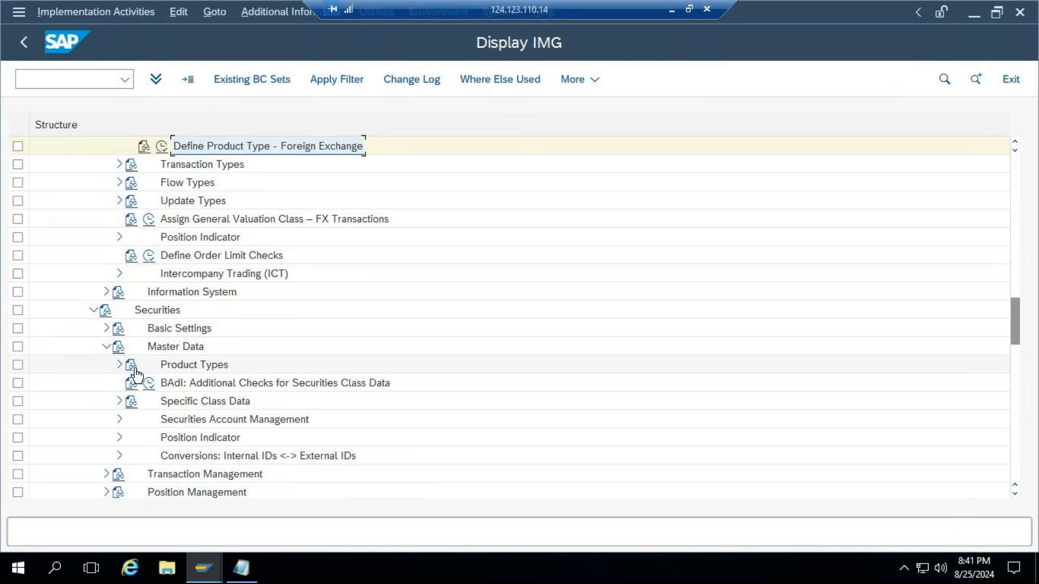
click(121, 366)
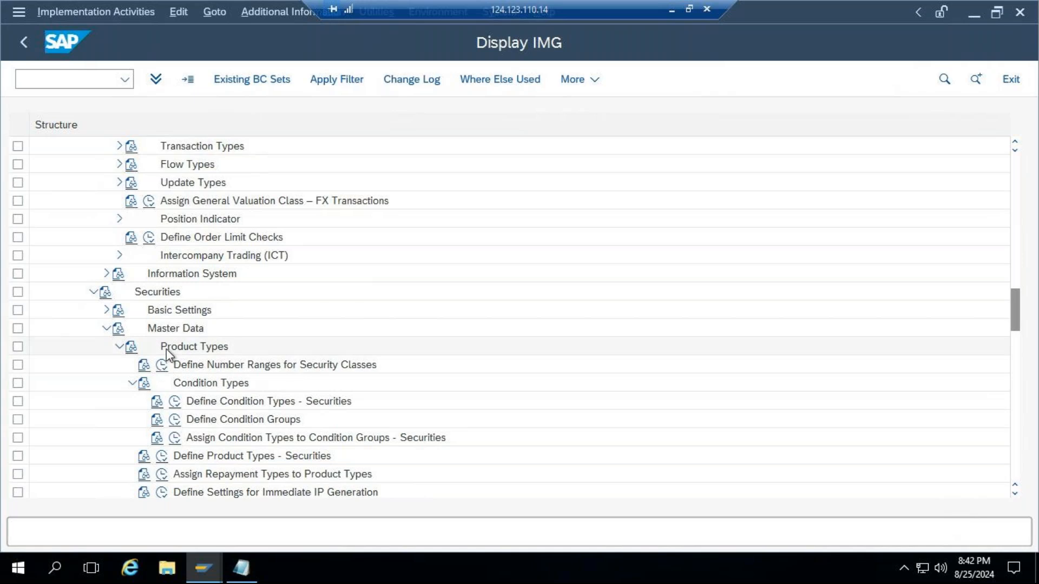
Review the securities product types in Define Product Types - Securities, return to the guide and leave it for the customizing project overview.
scroll(275, 379, down, 1)
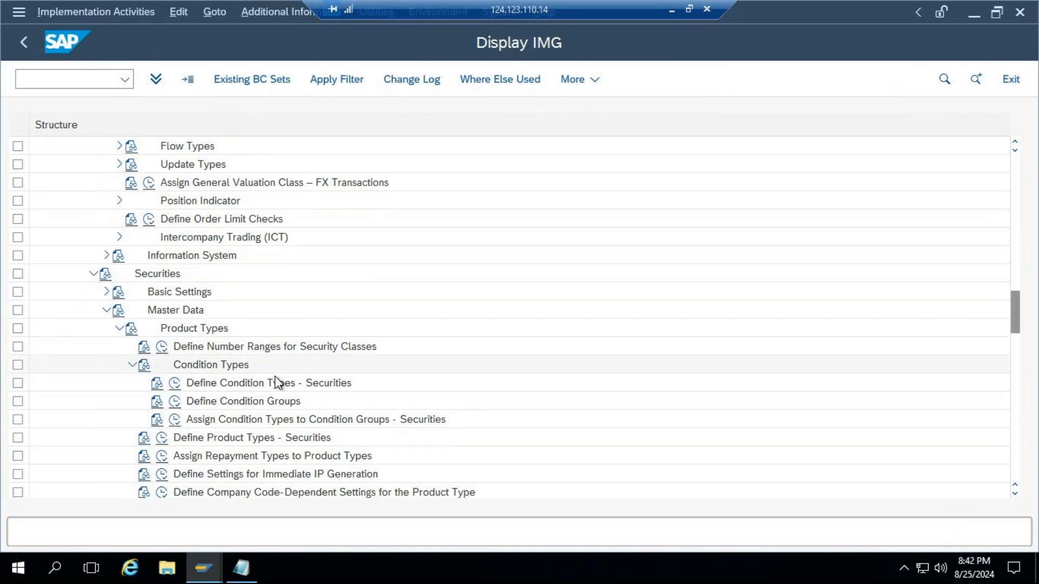
click(162, 438)
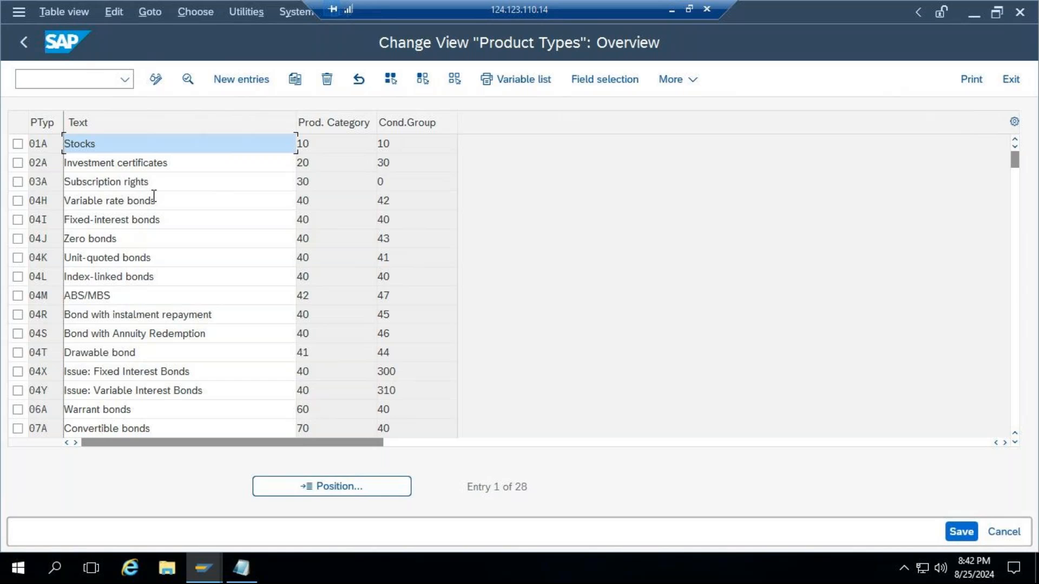
click(21, 43)
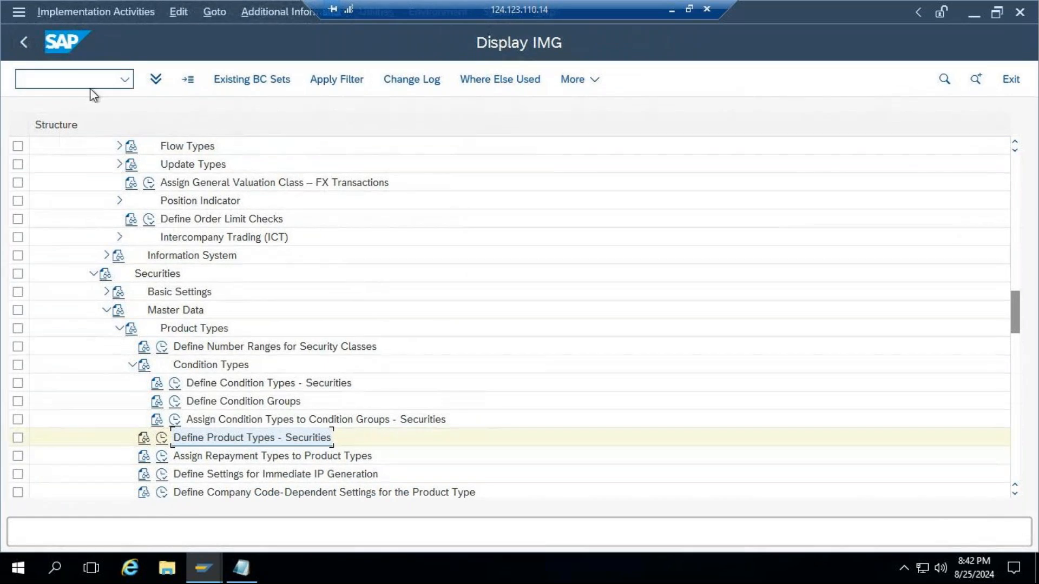
scroll(275, 297, down, 1)
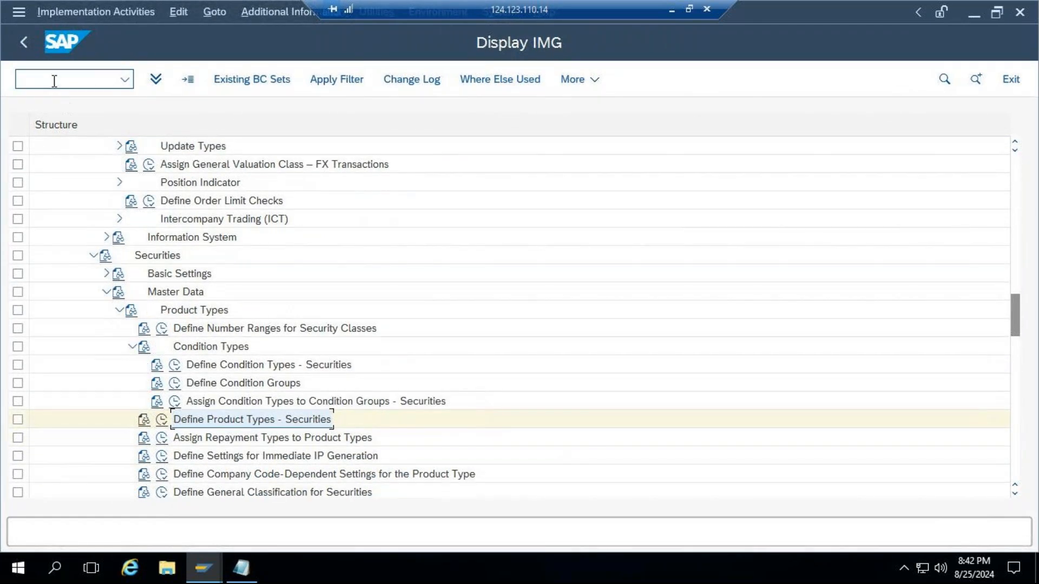
click(24, 42)
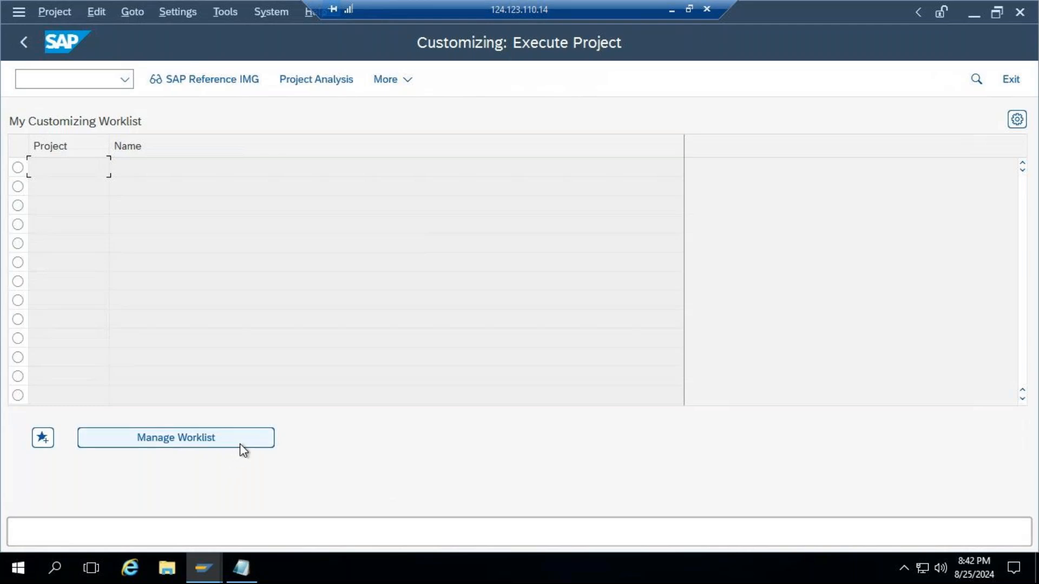
click(975, 17)
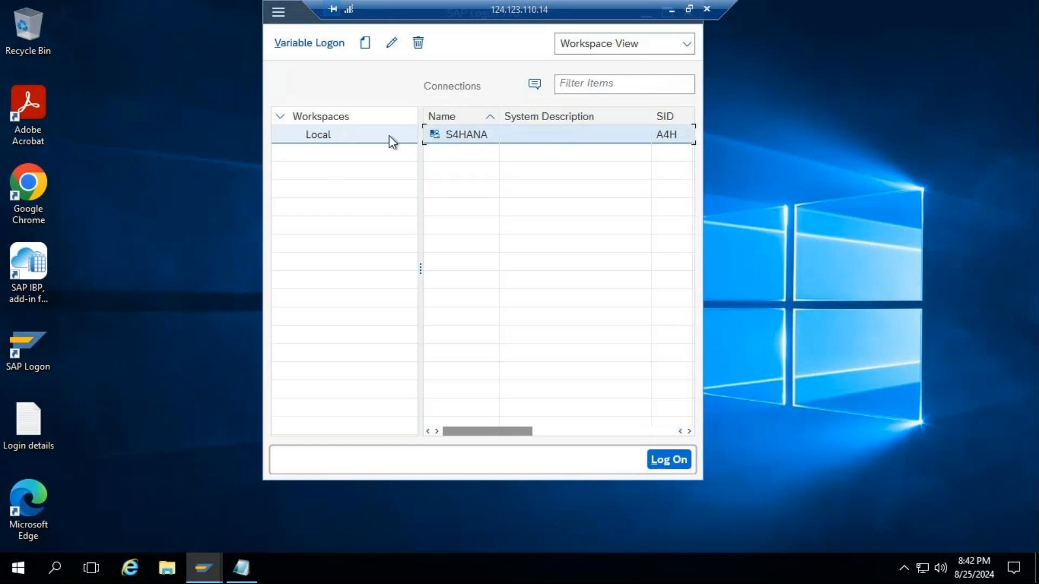
double_click(35, 188)
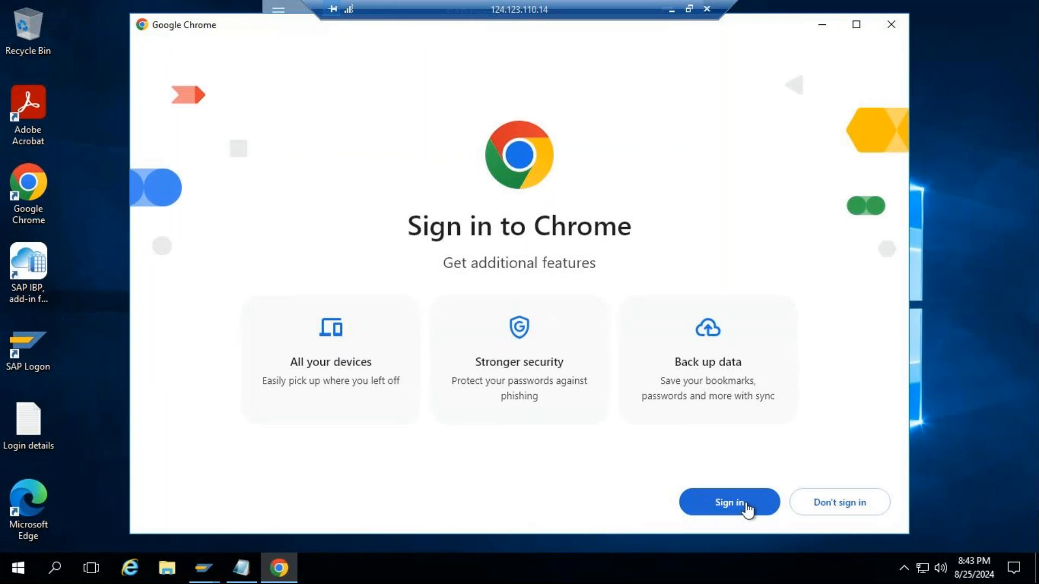
double_click(29, 428)
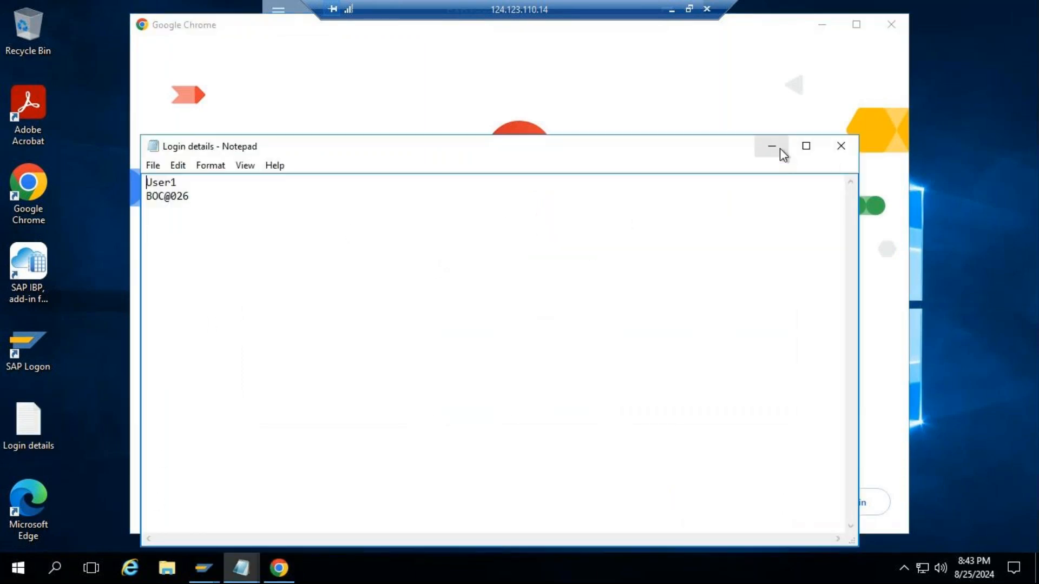
click(780, 149)
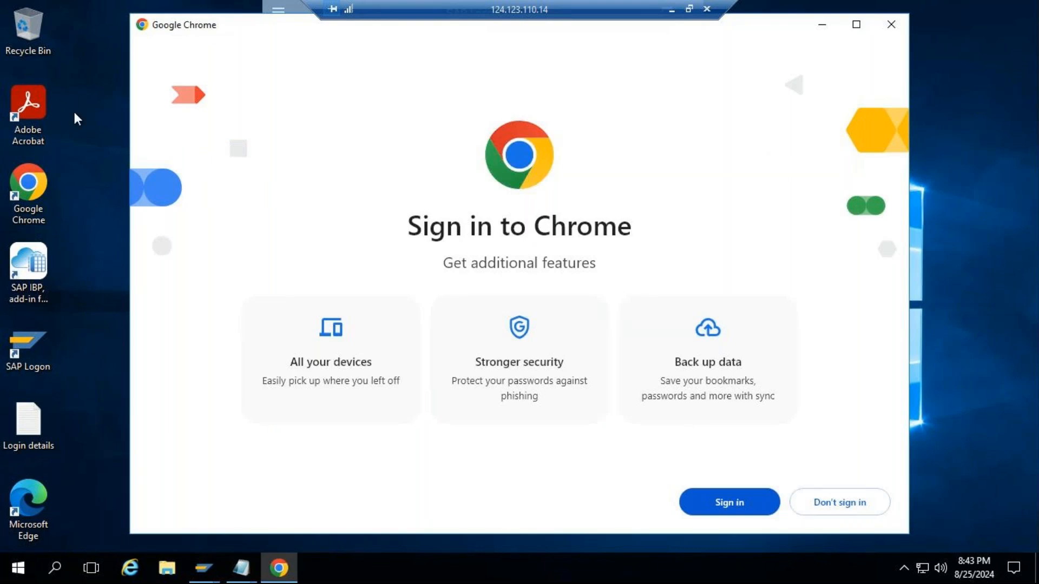
click(889, 25)
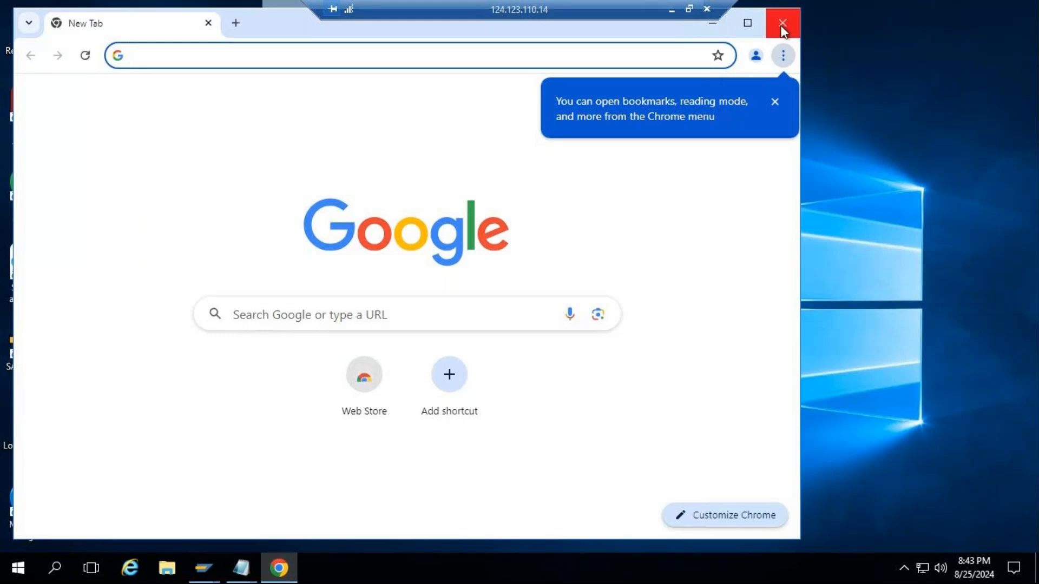
click(782, 24)
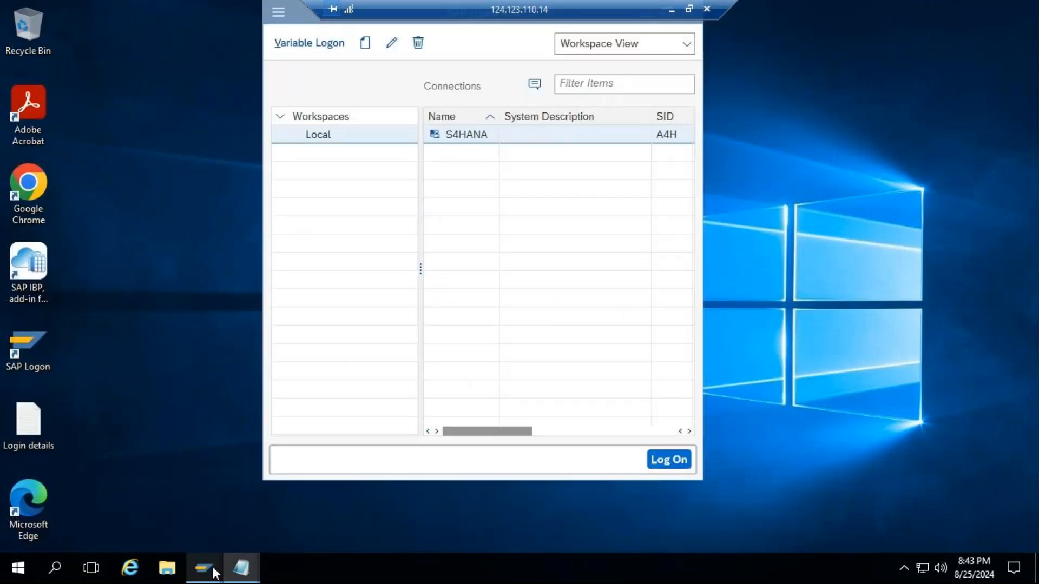
Bring back the Customizing: Execute Project window and return to the SAP Easy Access screen.
mouse_move(204, 565)
click(255, 523)
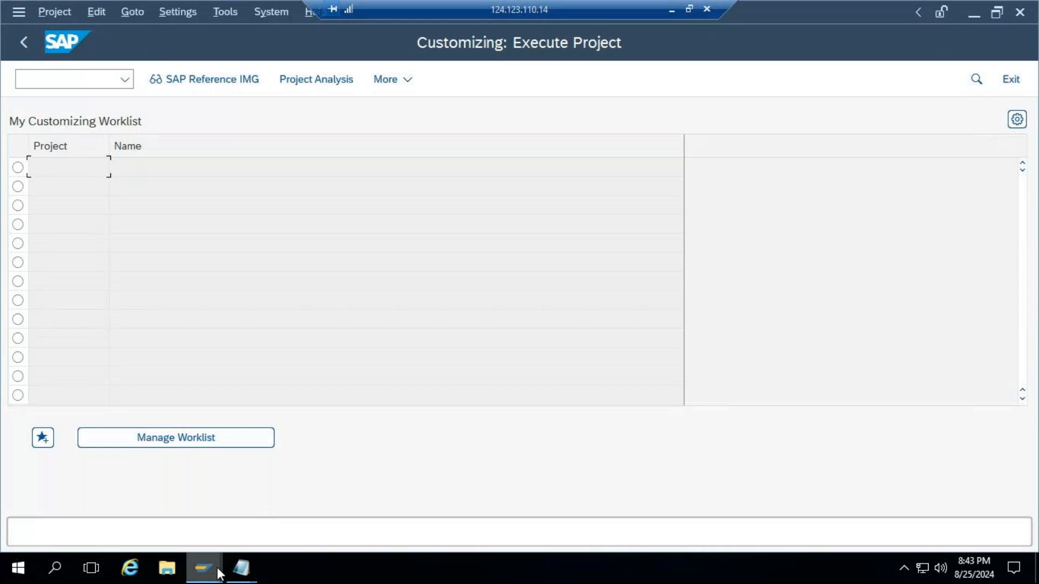
click(214, 570)
click(277, 495)
click(23, 50)
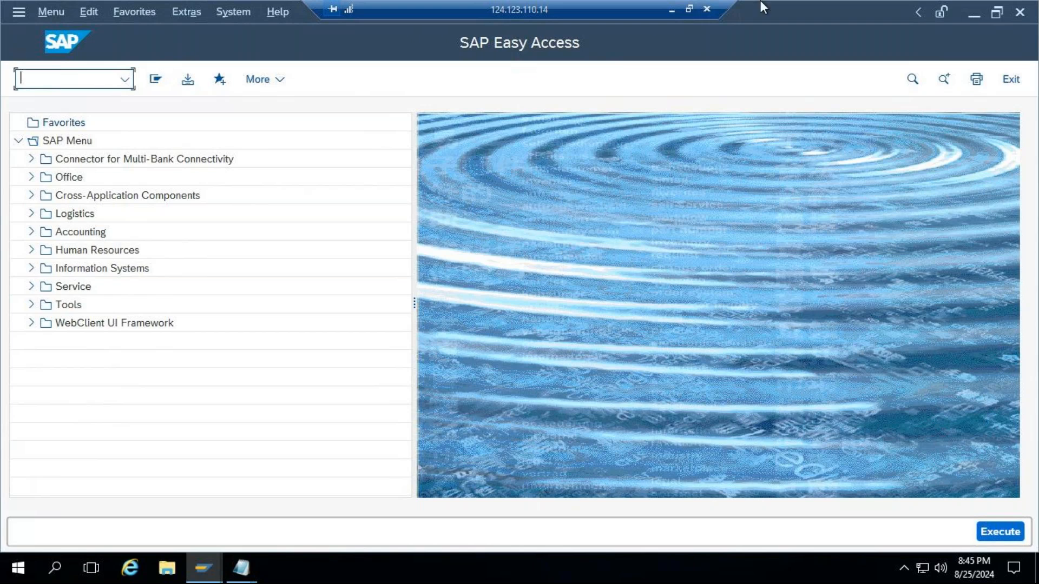
Switch to the S4 Hana Treasury & Risk Management workbook in Excel and review its Sheet1 and Challenges sheets.
click(670, 10)
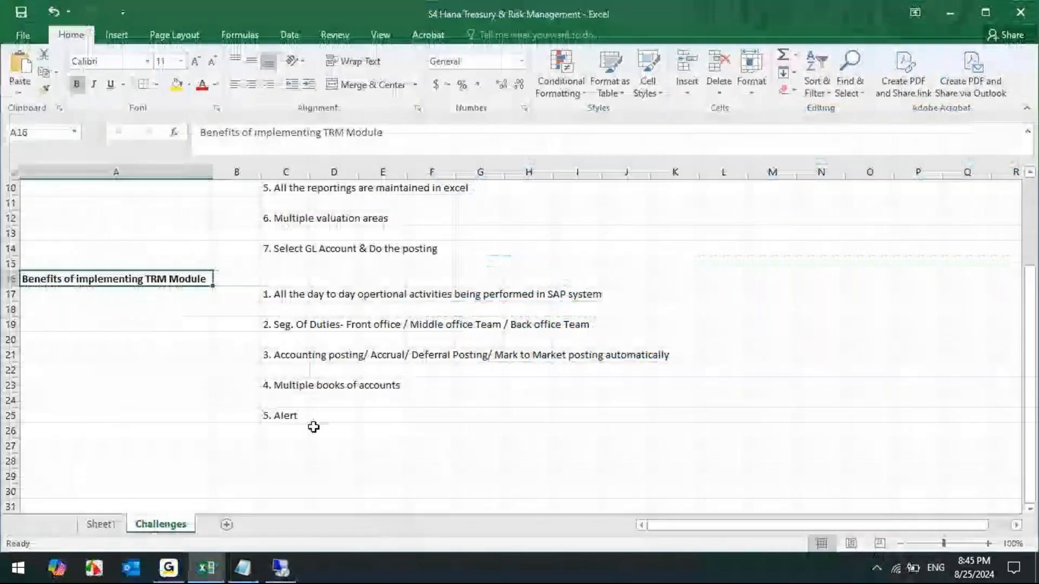
click(102, 525)
click(170, 526)
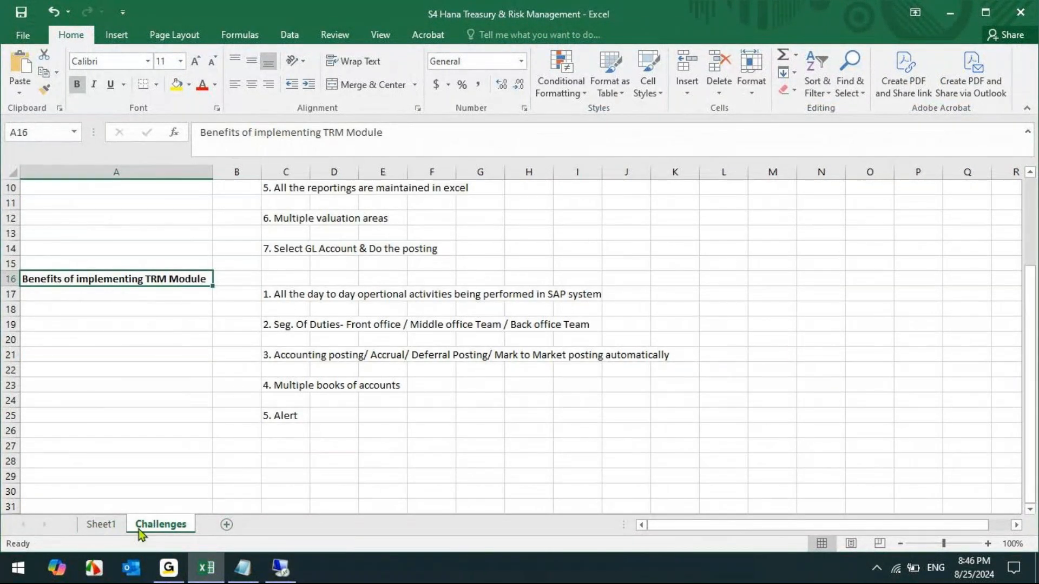
click(106, 526)
click(282, 568)
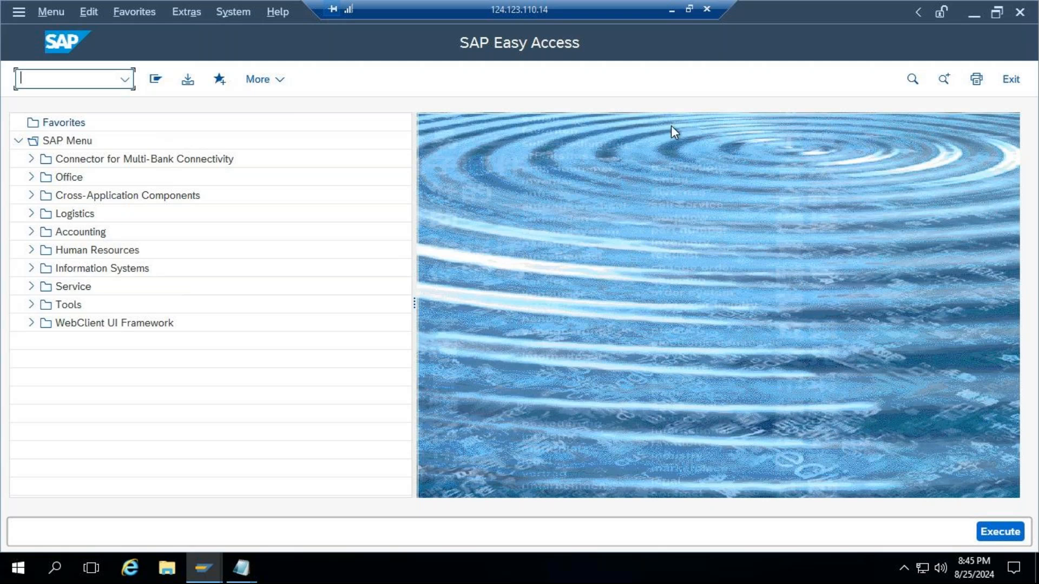
click(670, 11)
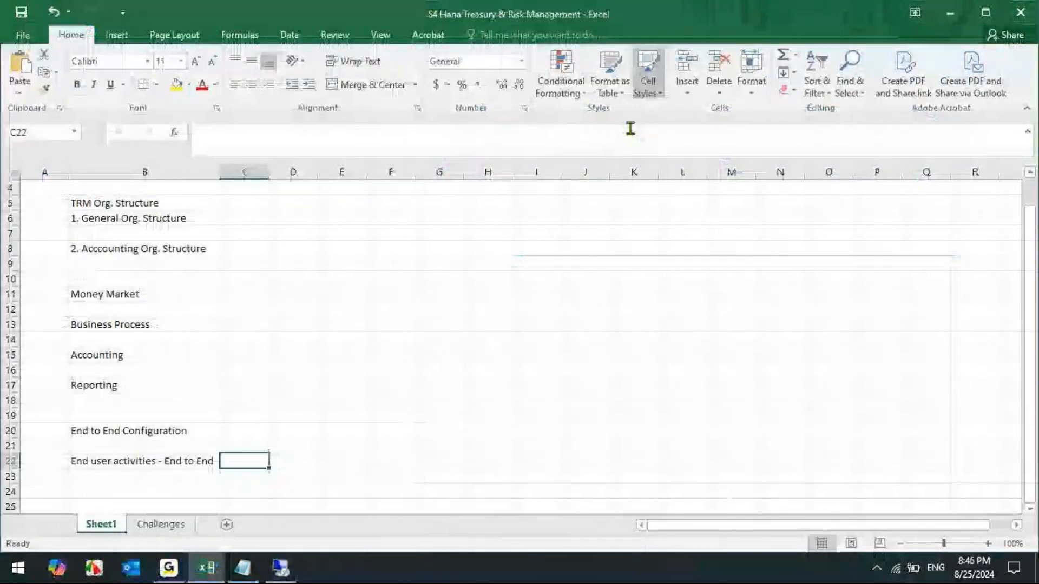
click(158, 525)
click(103, 525)
click(183, 525)
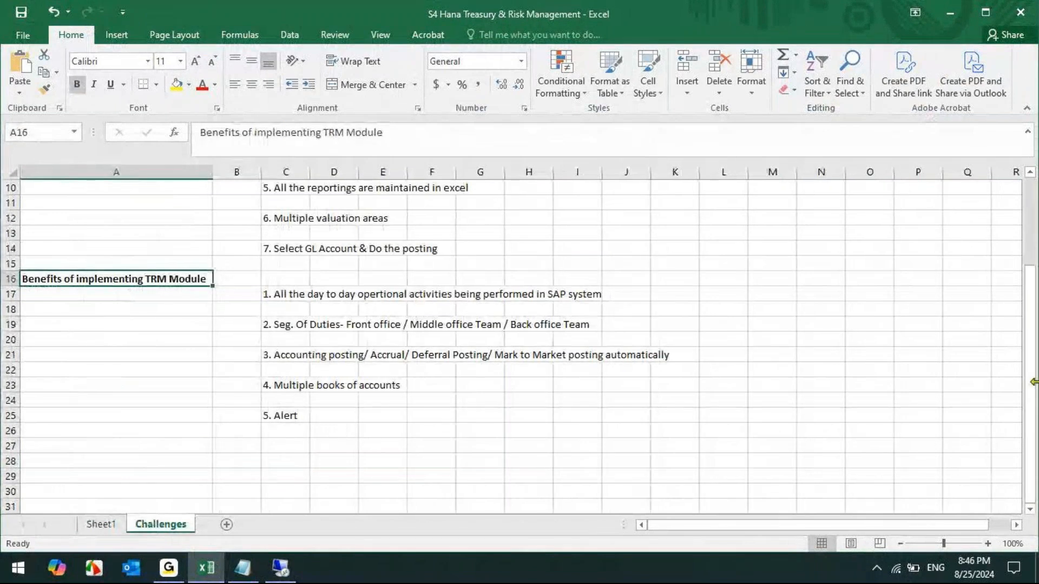
Switch the audio playback device to Headset (NG EarSafe Pro Hands-Free AG Audio) and lower its volume.
click(877, 569)
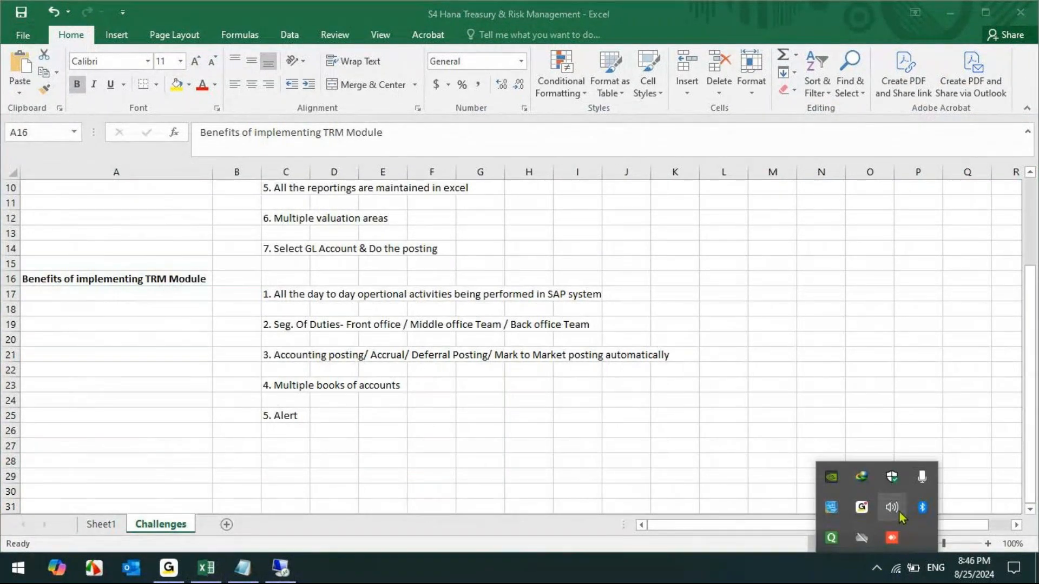
click(892, 507)
click(915, 532)
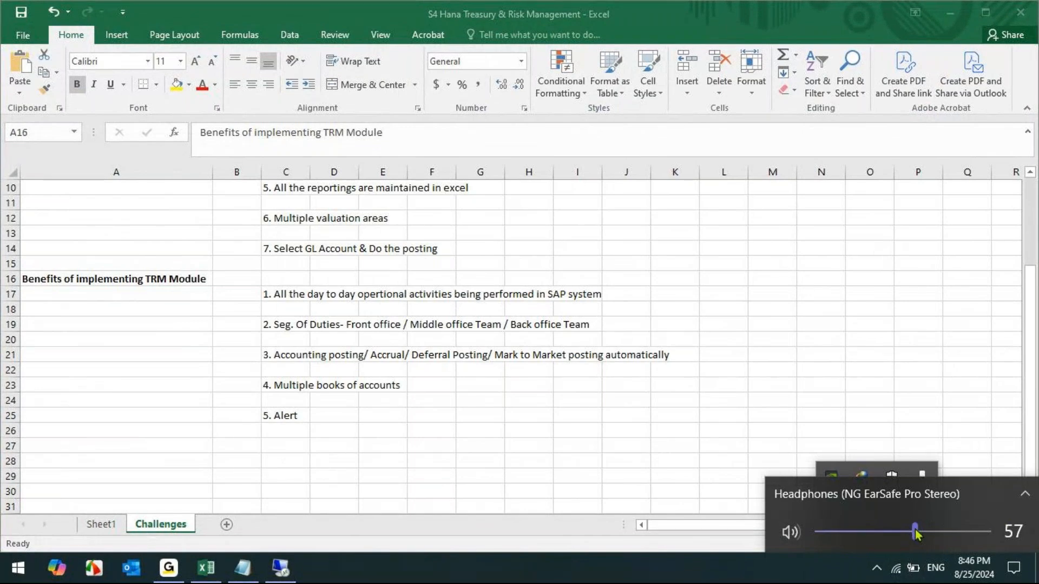
click(1025, 494)
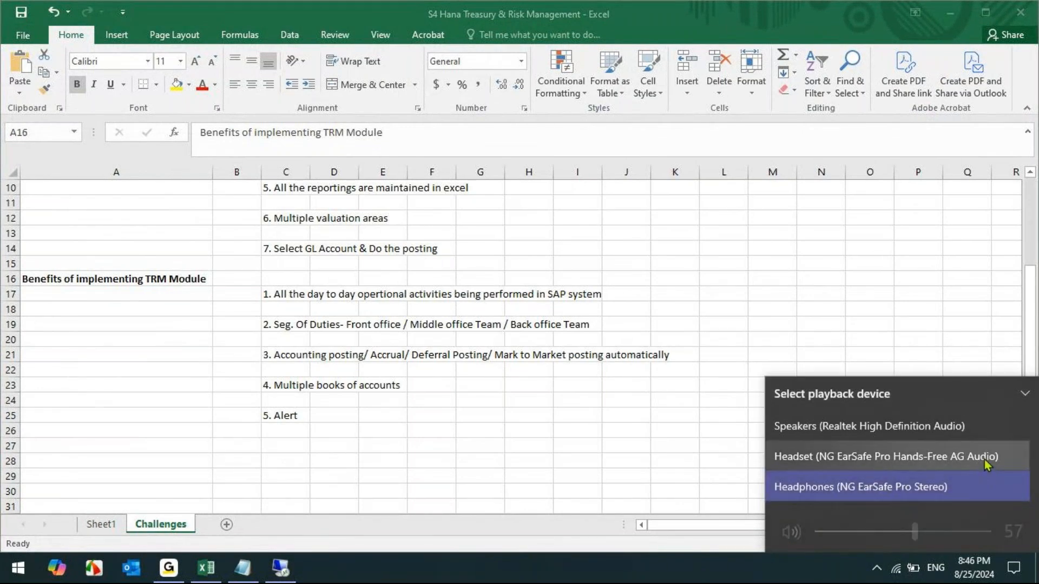
click(984, 460)
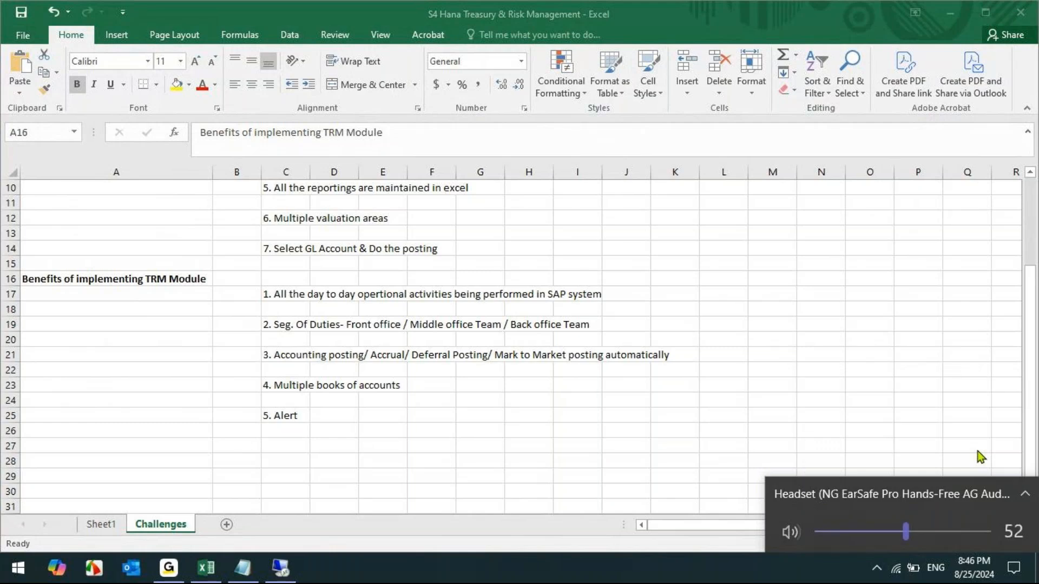
click(887, 533)
click(683, 466)
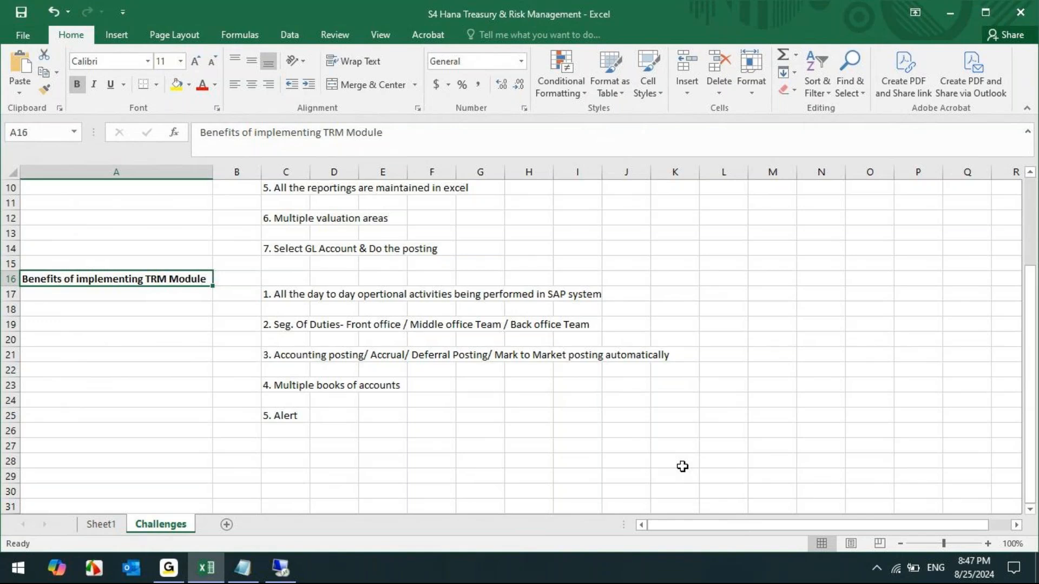
Make the Business Process, Accounting and Reporting entries in B13:B17 of Sheet1 bold.
click(117, 524)
scroll(258, 394, down, 2)
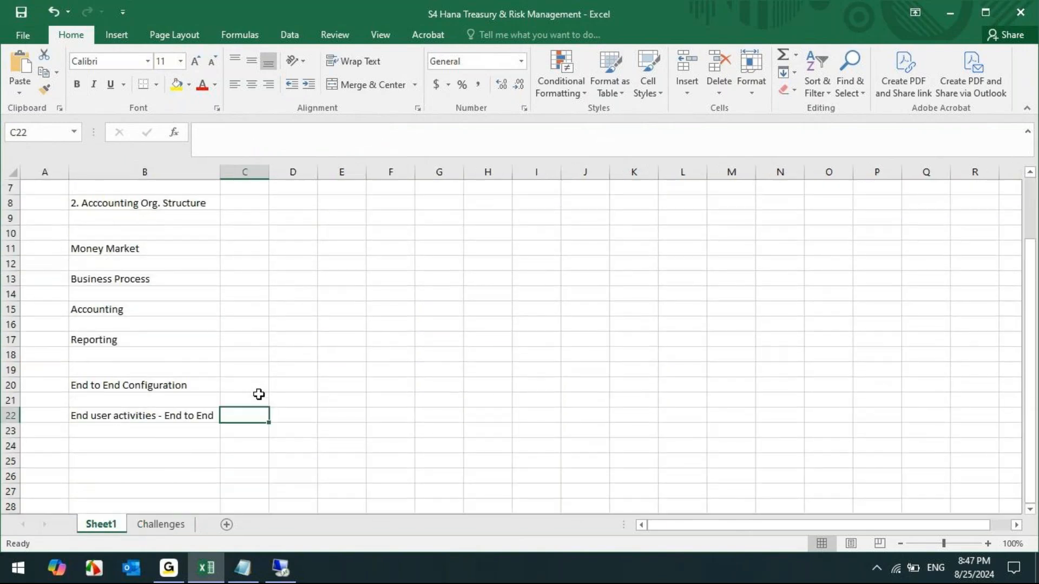
drag(114, 281, 130, 342)
key(ctrl+b)
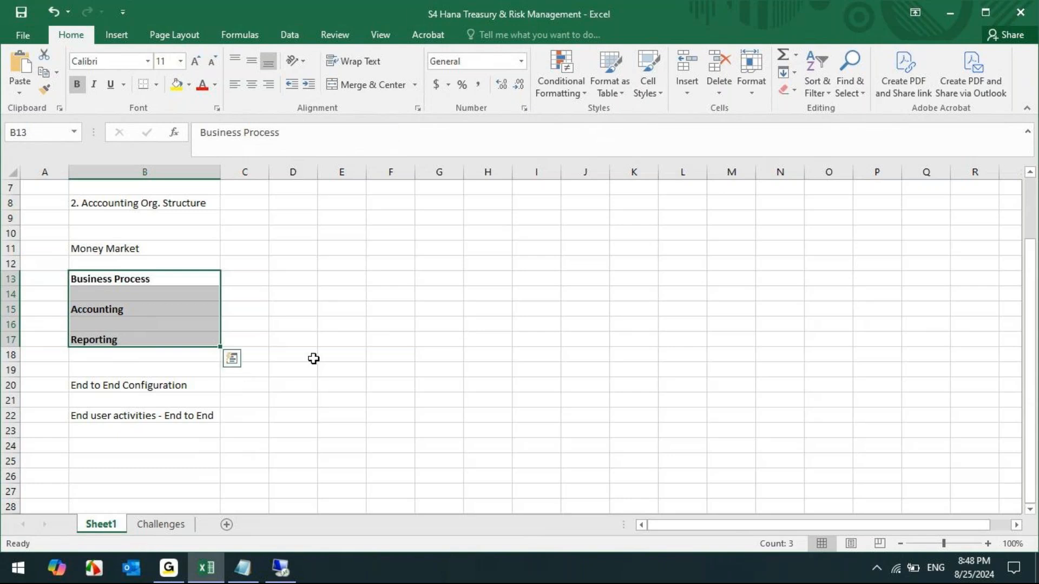
click(280, 568)
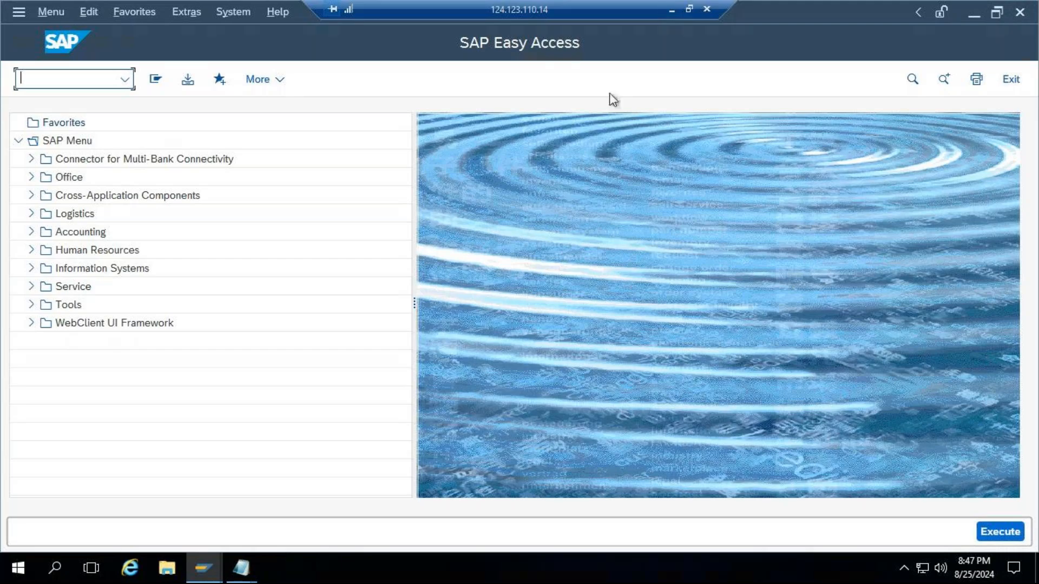
click(673, 10)
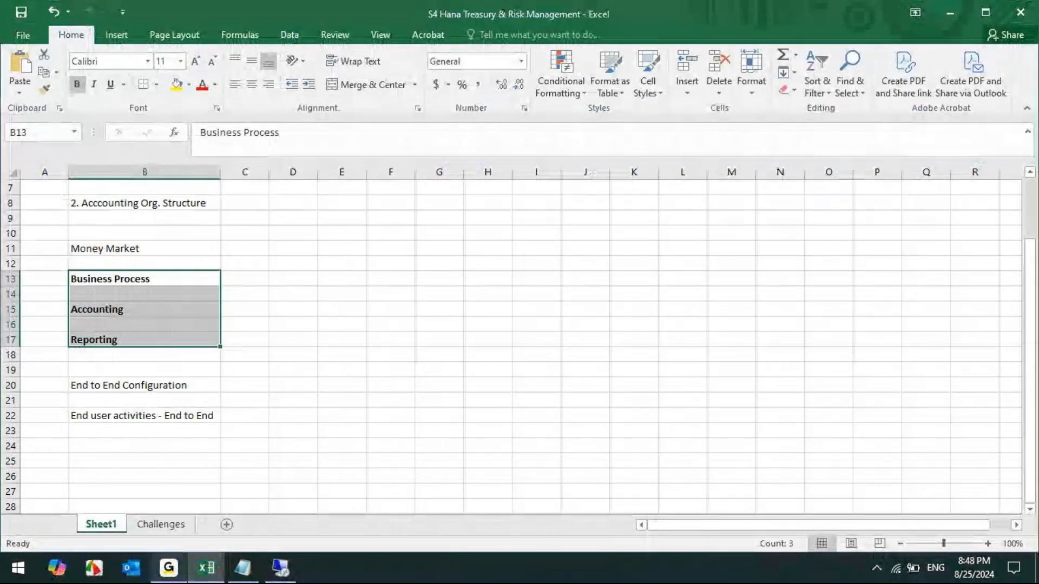
click(169, 568)
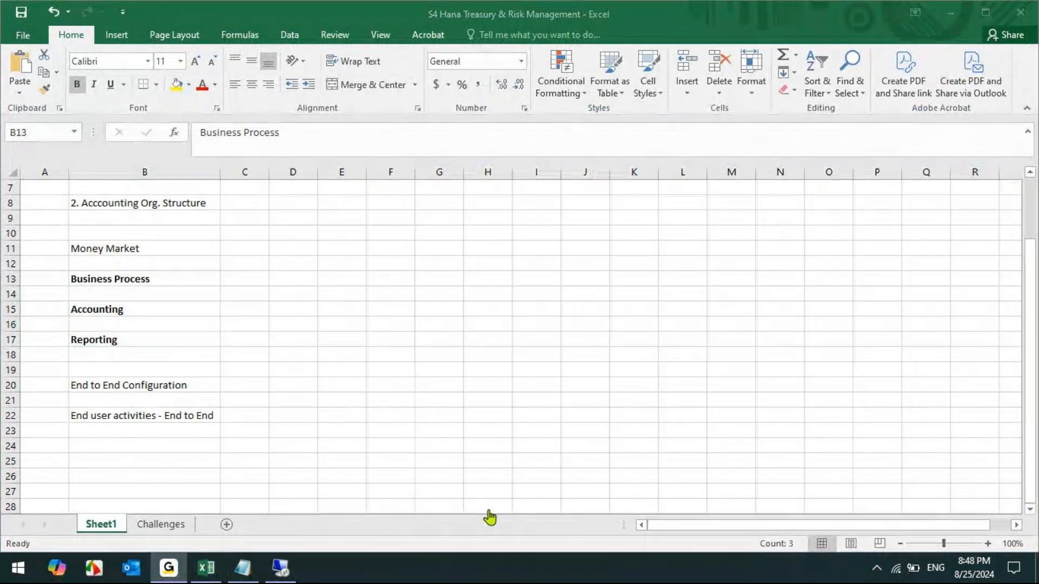
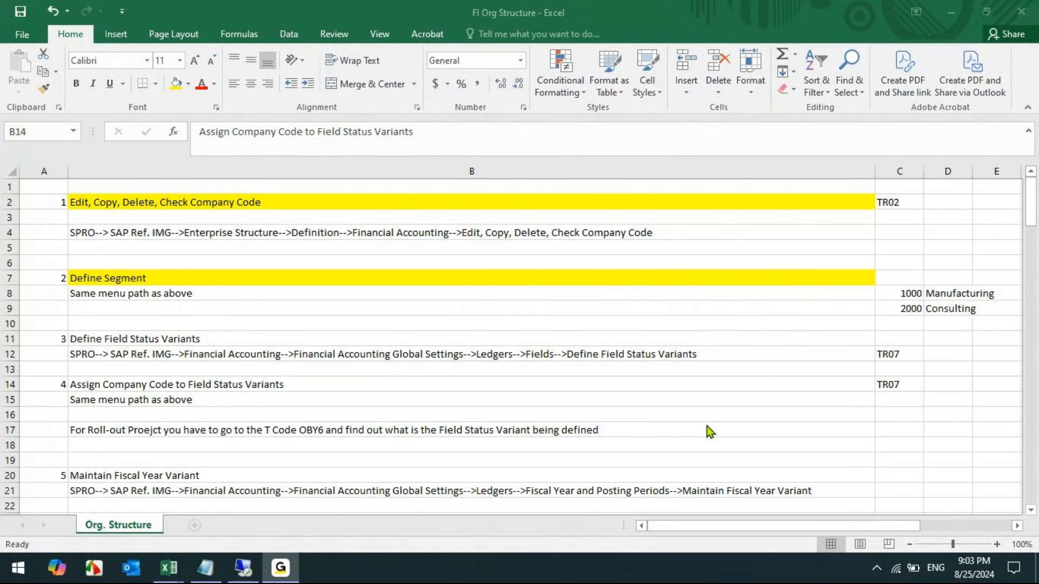
Switch from the FI Org Structure workbook to SAP's implementation guide and expand Financial Accounting under Enterprise Structure's Definition.
click(841, 28)
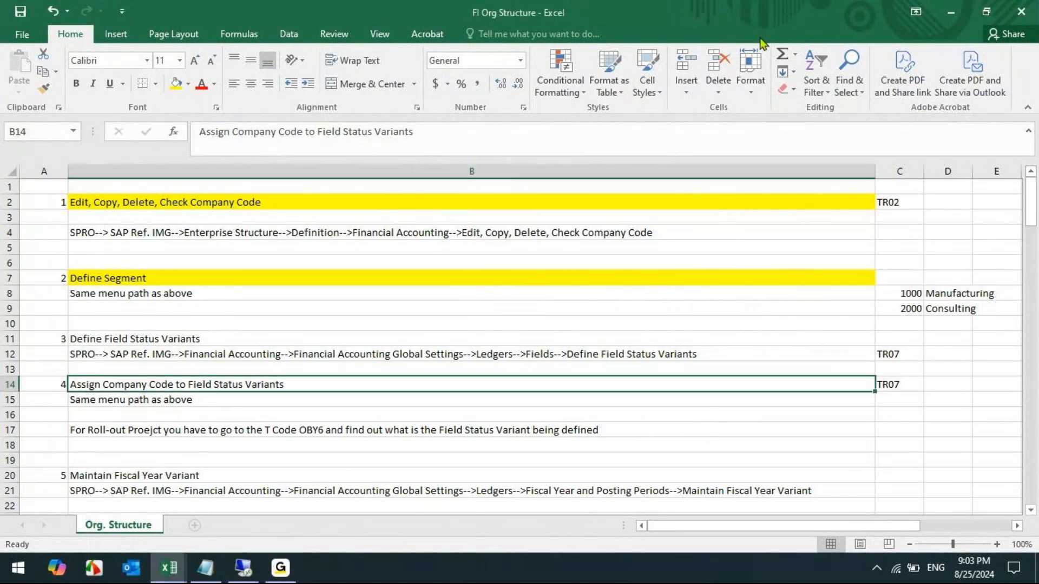
click(243, 568)
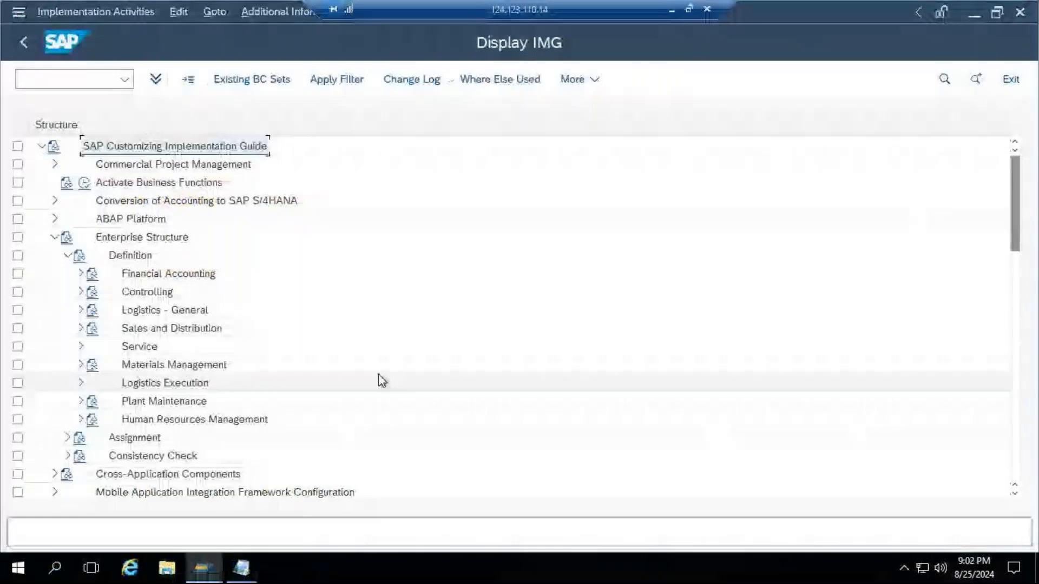
click(74, 276)
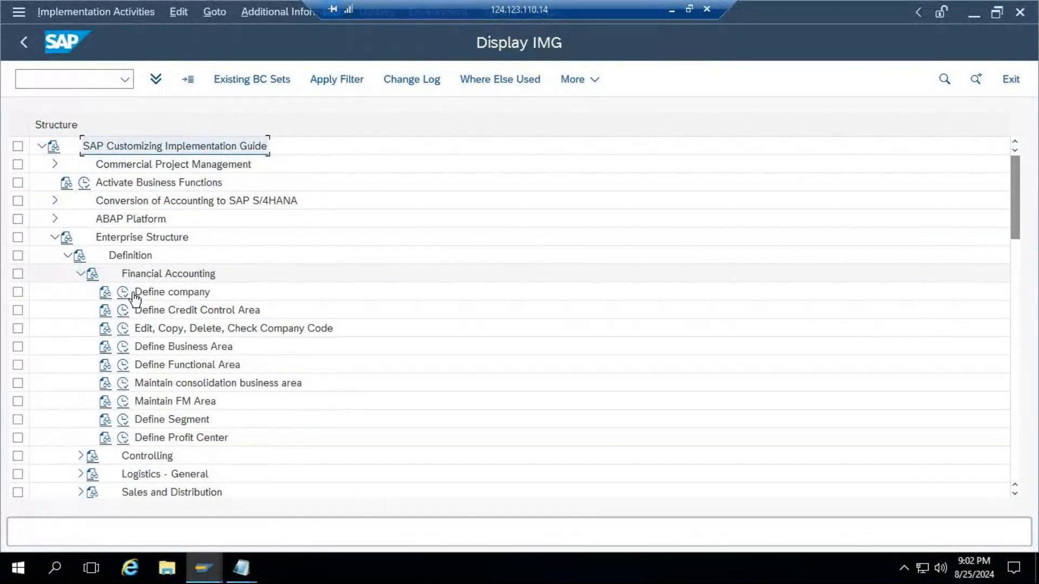
Open the Edit Company Code Data activity in the implementation guide and position the company code list at TR00.
click(201, 331)
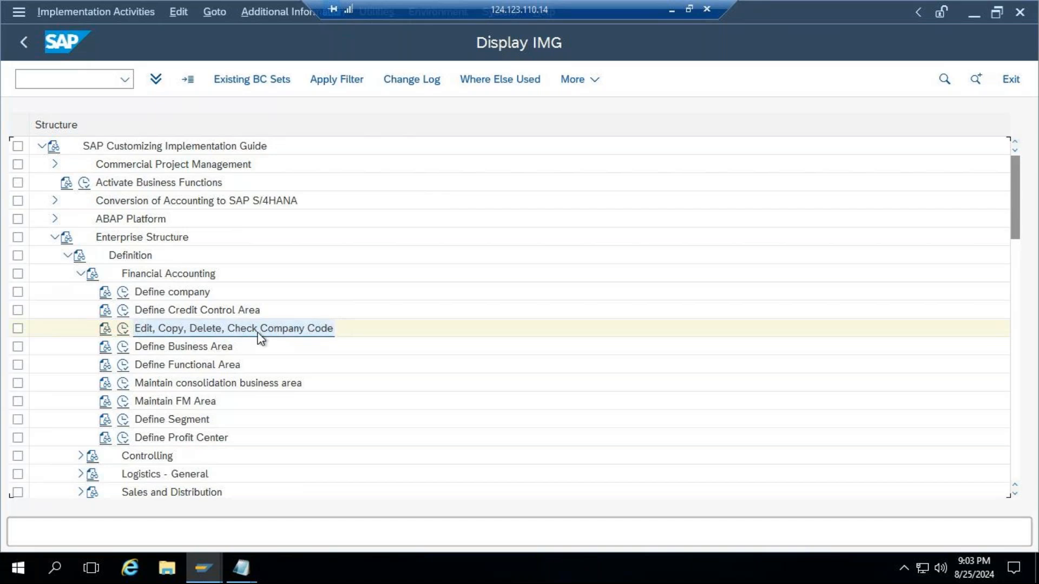
click(123, 329)
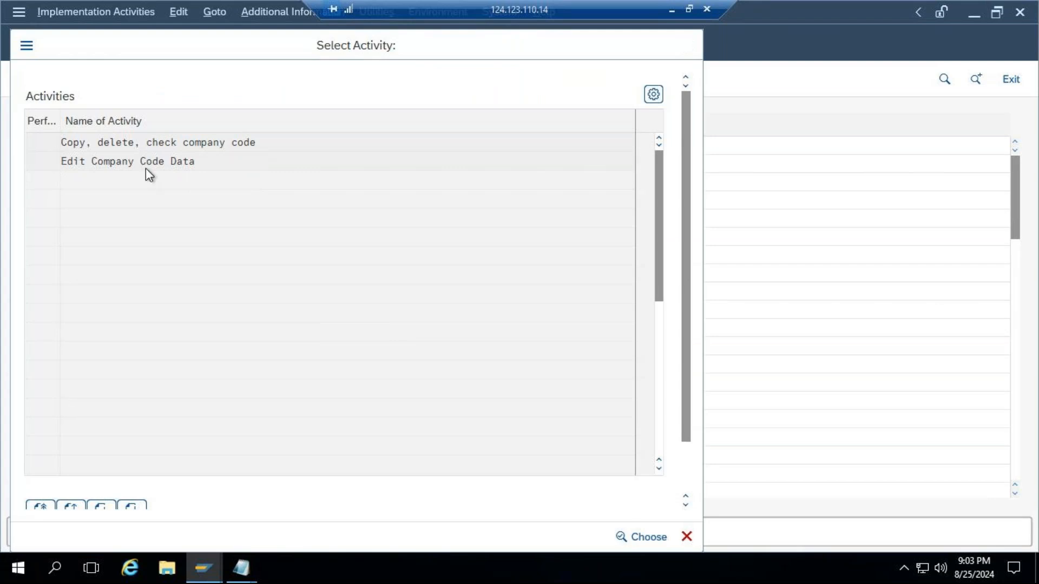
double_click(146, 165)
click(196, 486)
text(T)
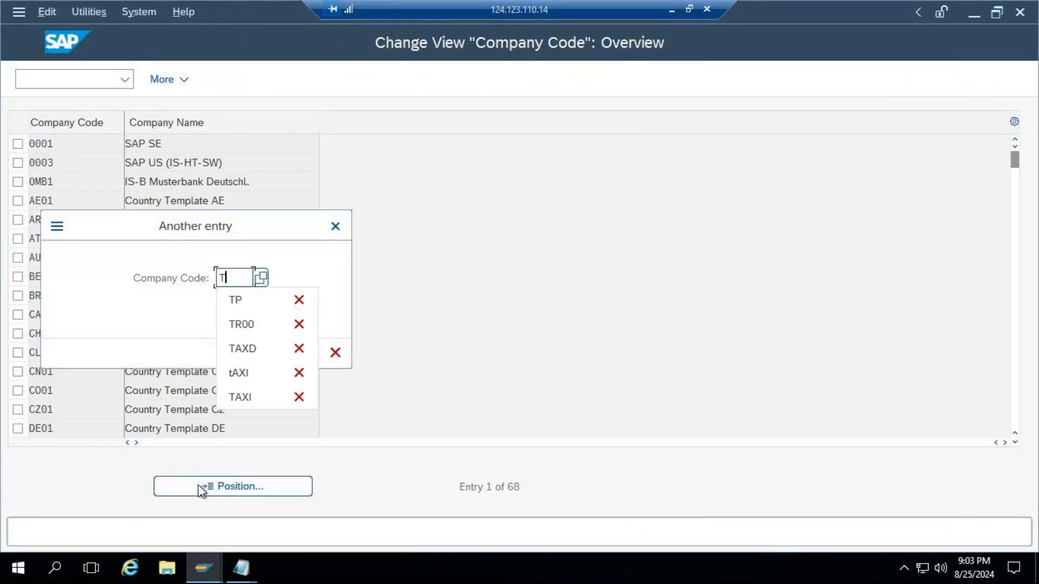
text(R00)
key(Return)
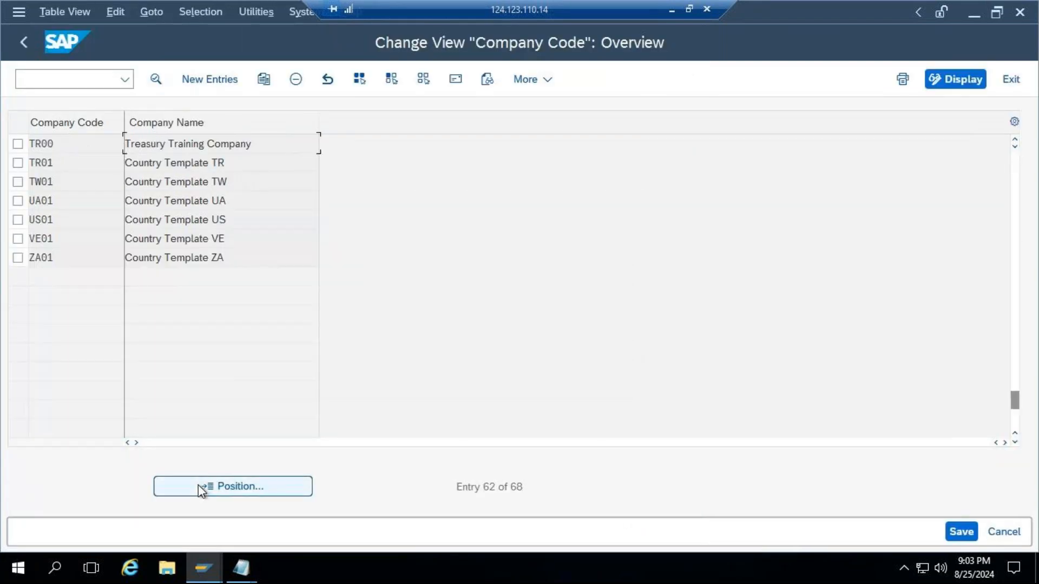
View the details of company code TR00, Treasury Training Company, and return to the activity selection.
click(18, 144)
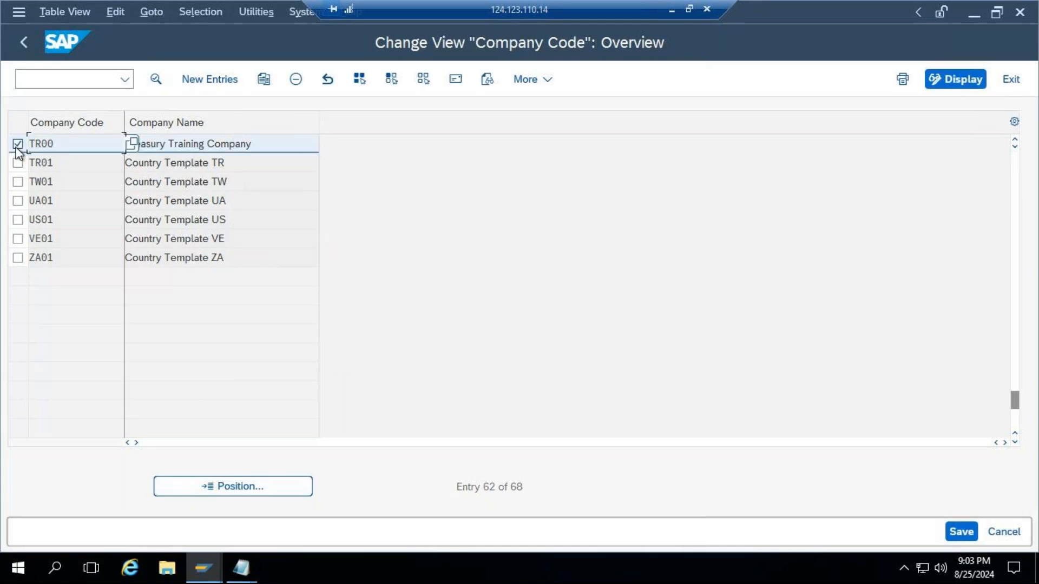
double_click(232, 149)
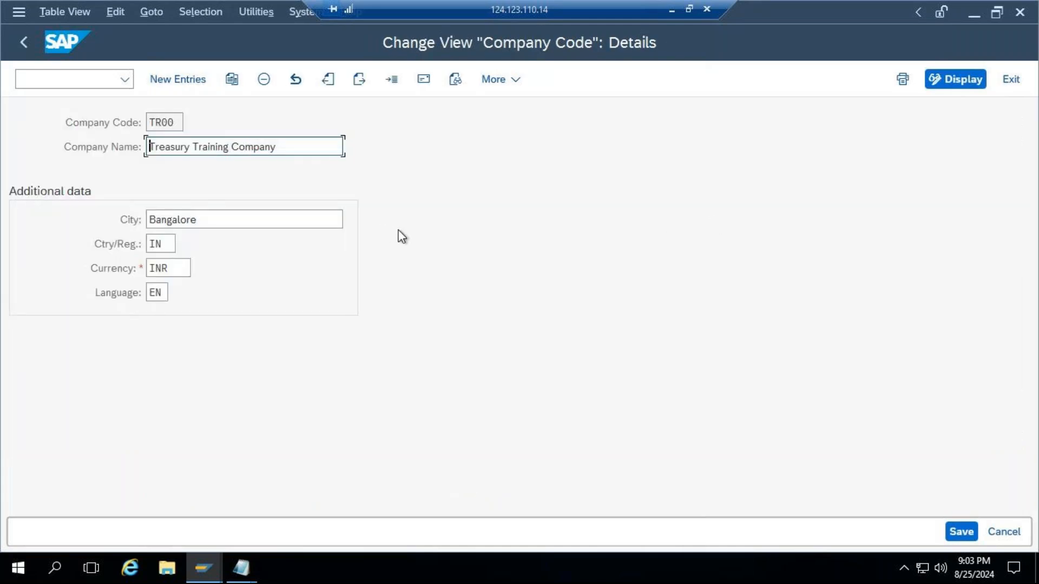
click(20, 49)
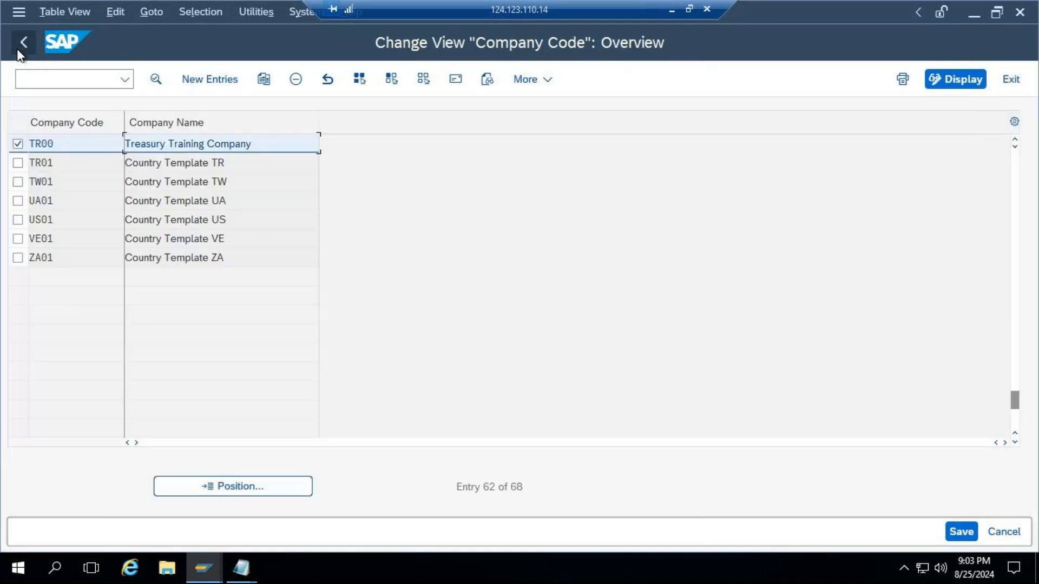
click(18, 50)
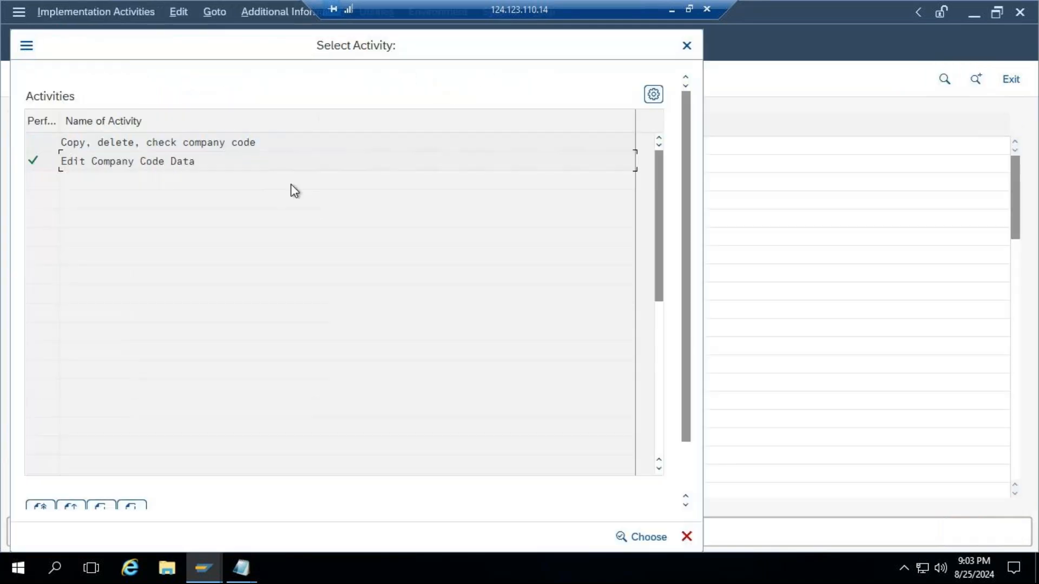
Start a new company code entry with code TR00 and company name Treasury Training Company.
double_click(153, 161)
click(217, 81)
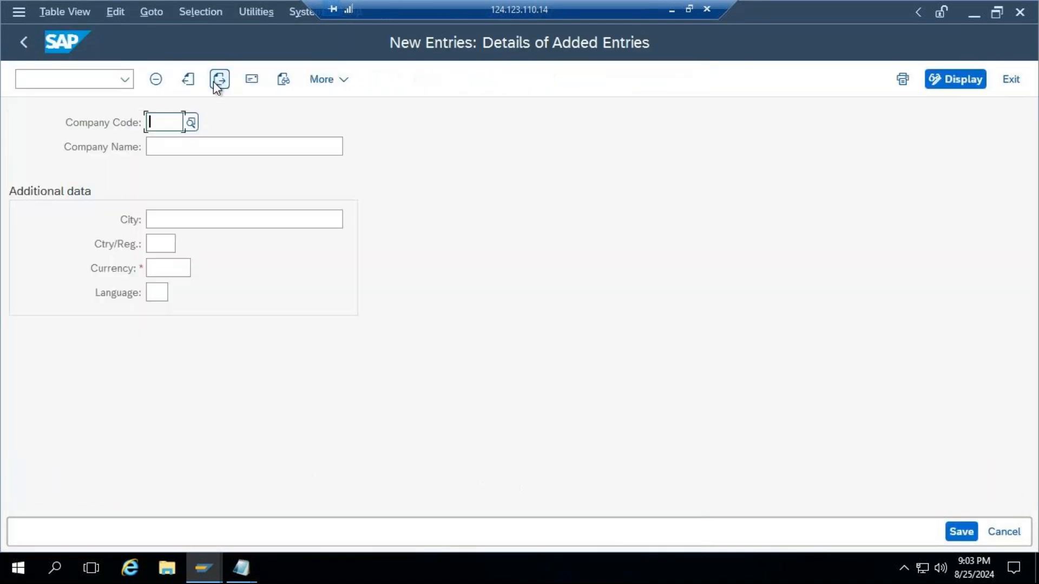
text(TR)
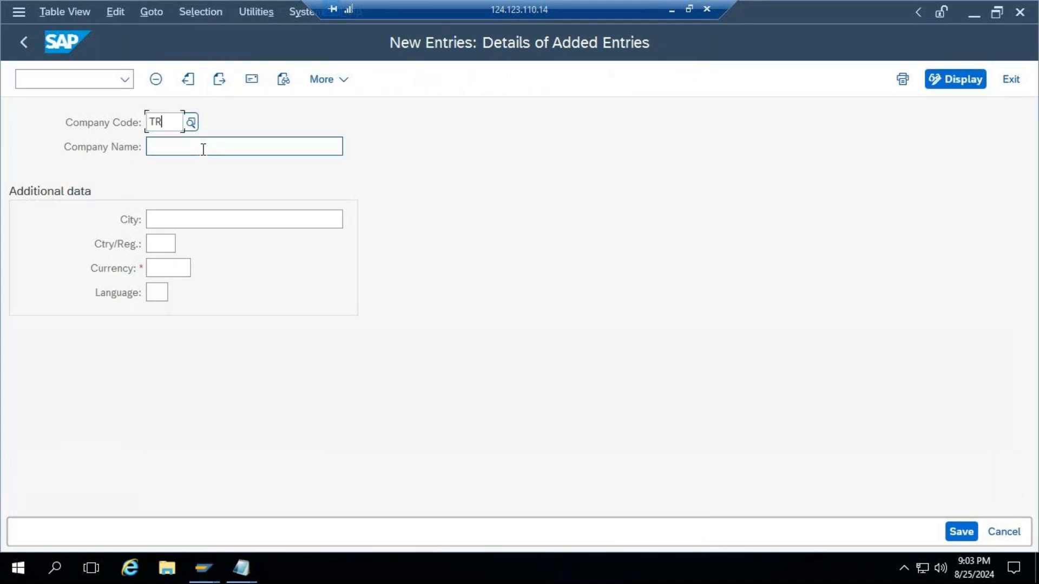
text(00)
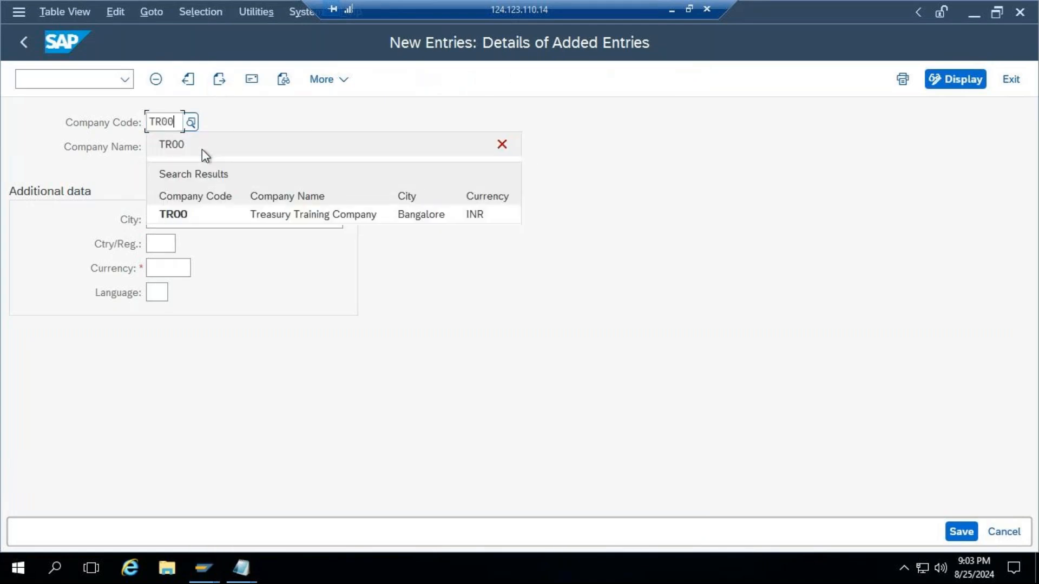
click(337, 224)
click(208, 151)
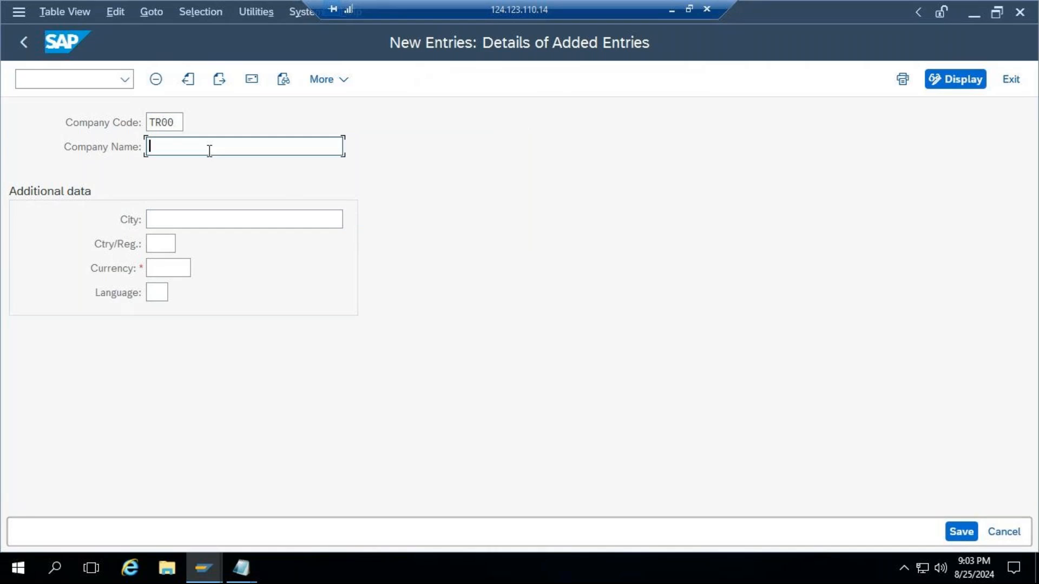
text(TR)
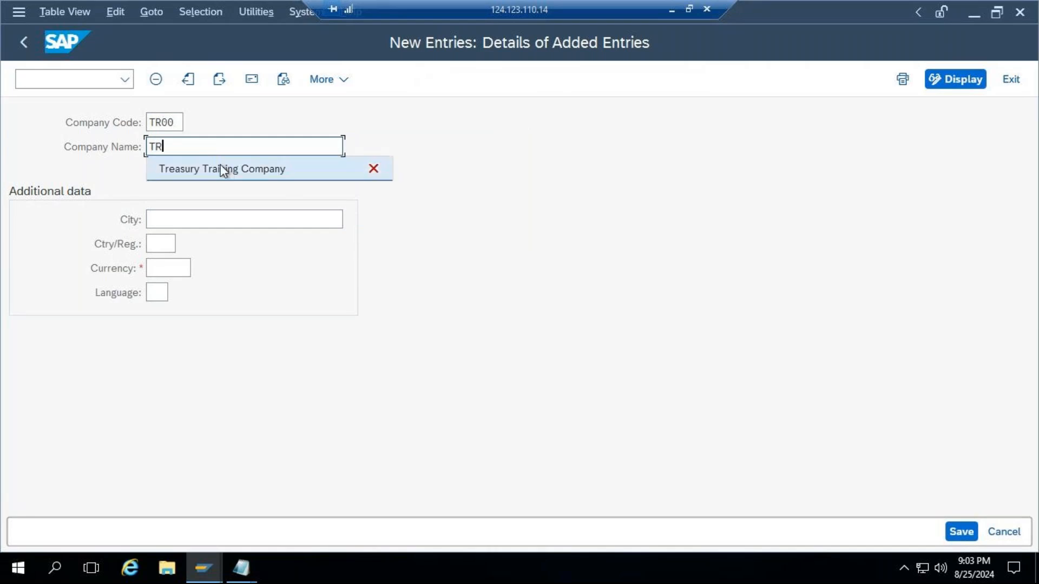
click(224, 170)
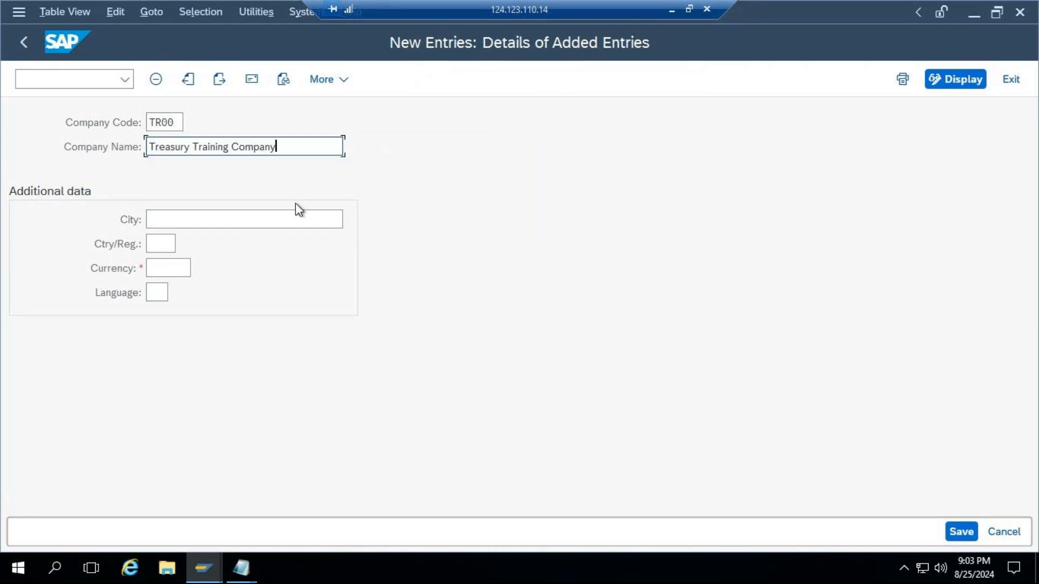
Fill the new entry's additional data with city Mumbai, country IN, currency INR and language EN.
click(214, 217)
text(Mu)
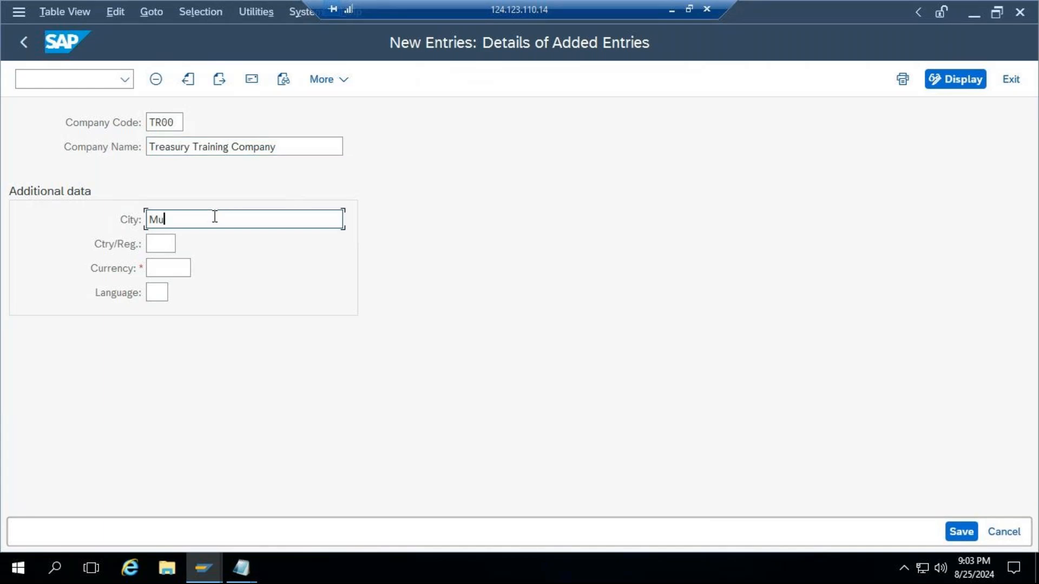
text(b)
key(BackSpace)
text(mbai)
key(Tab)
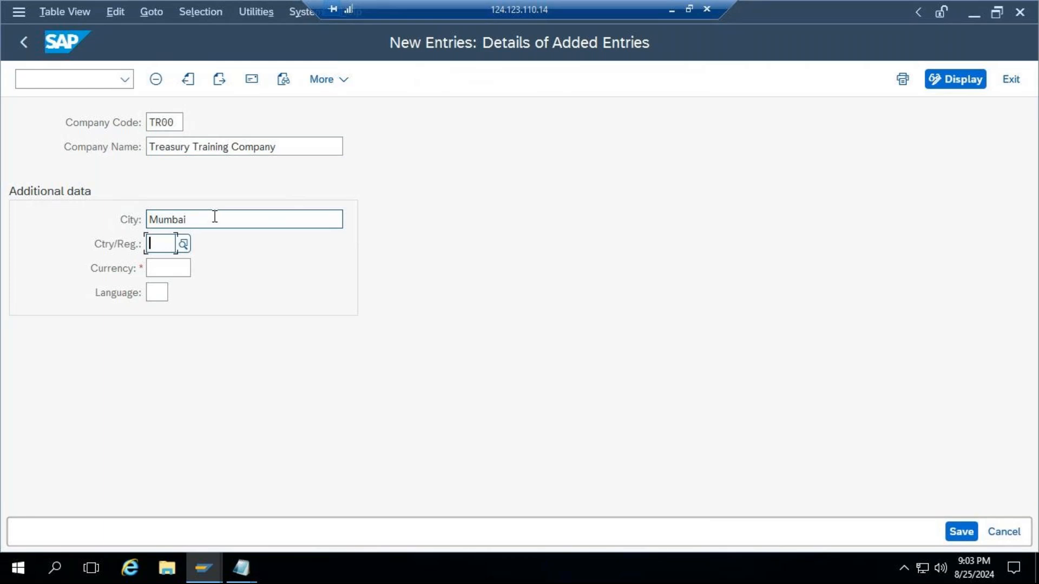
text(In)
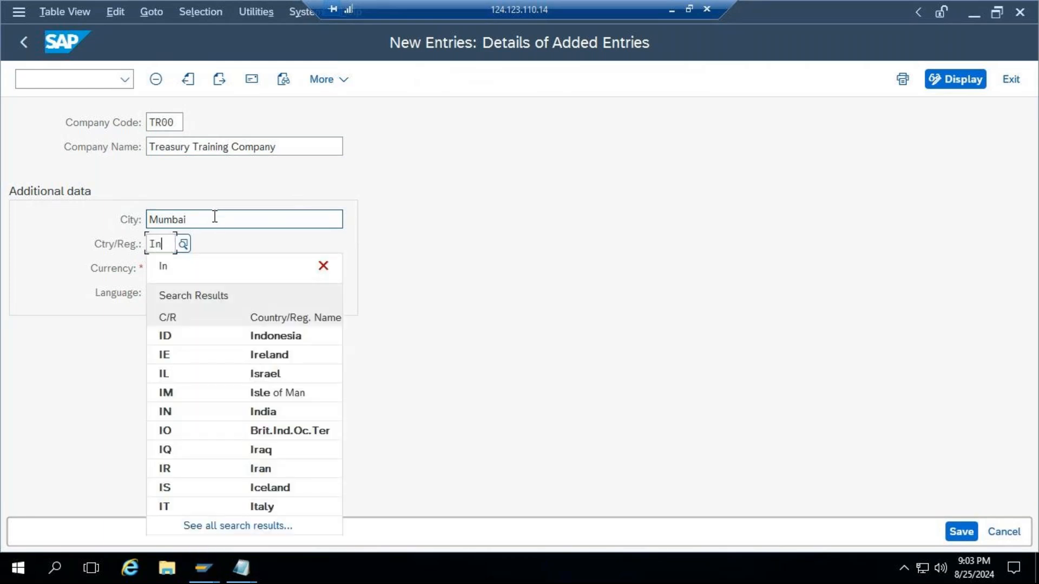
click(218, 335)
click(178, 268)
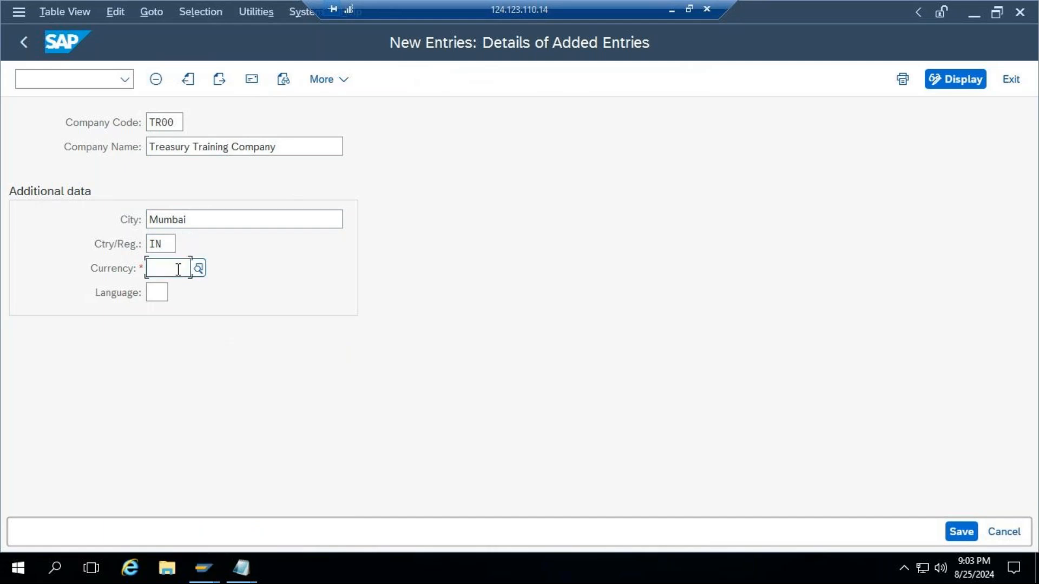
text(inr)
key(Tab)
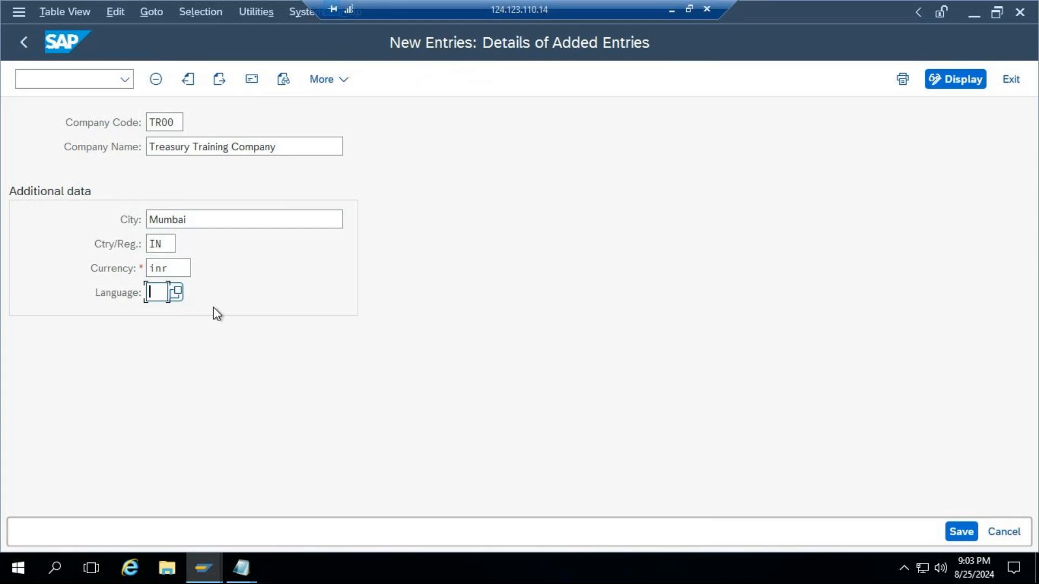
text(en)
key(Escape)
View the address form for company code TR00 and exit address editing without entering data.
click(253, 80)
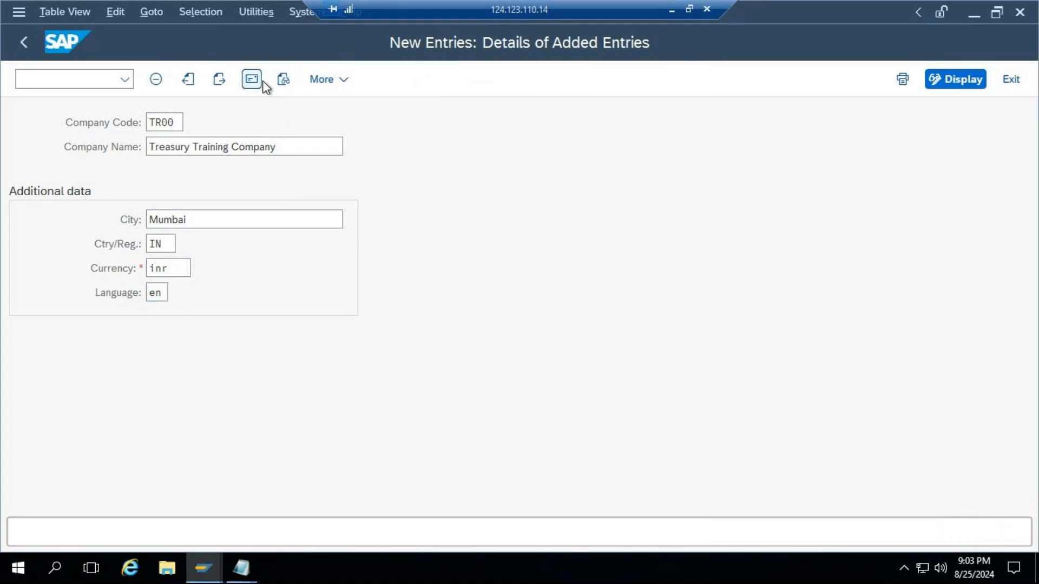
click(824, 45)
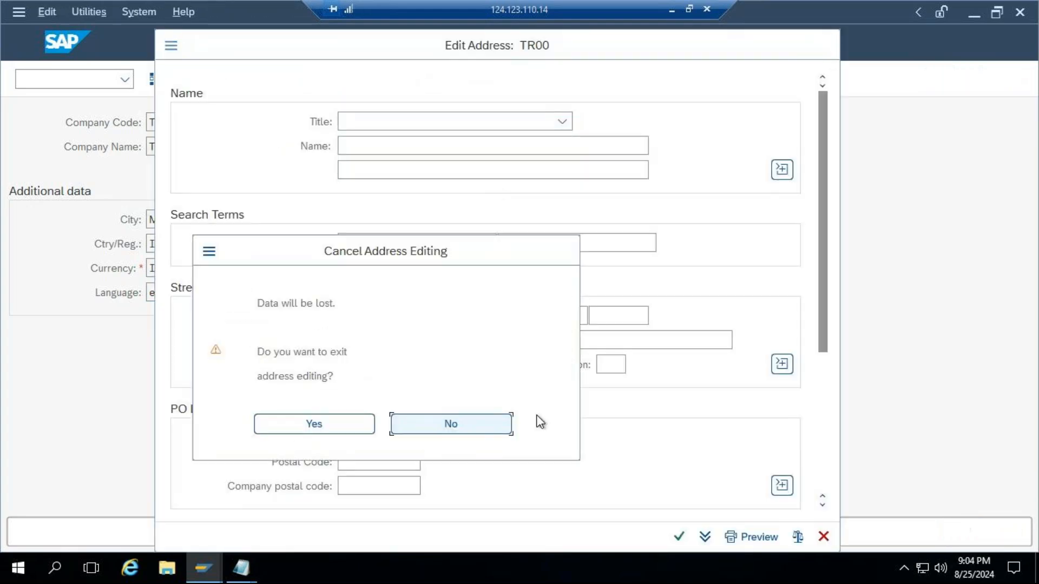
click(463, 431)
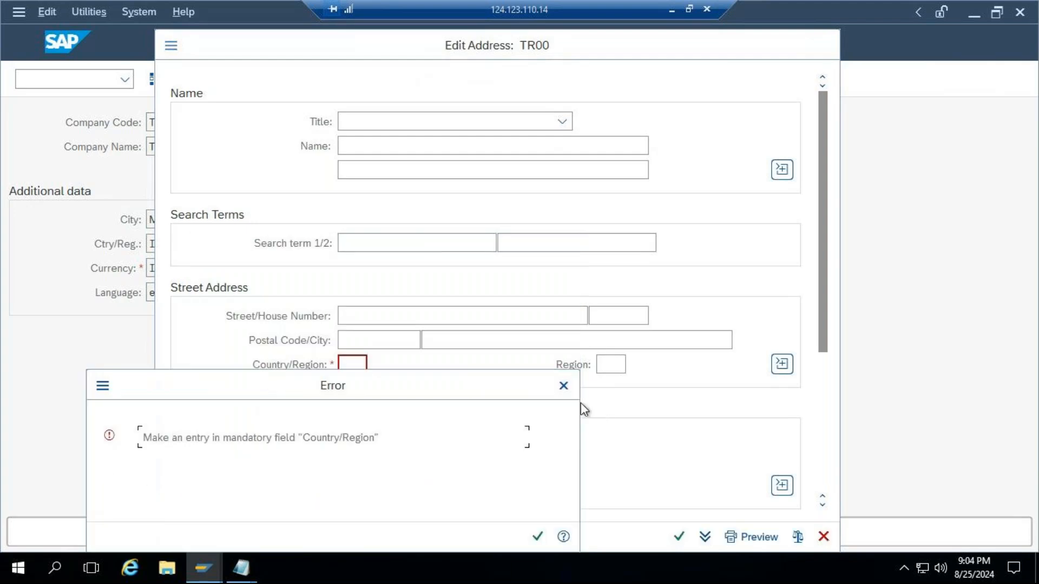
click(563, 387)
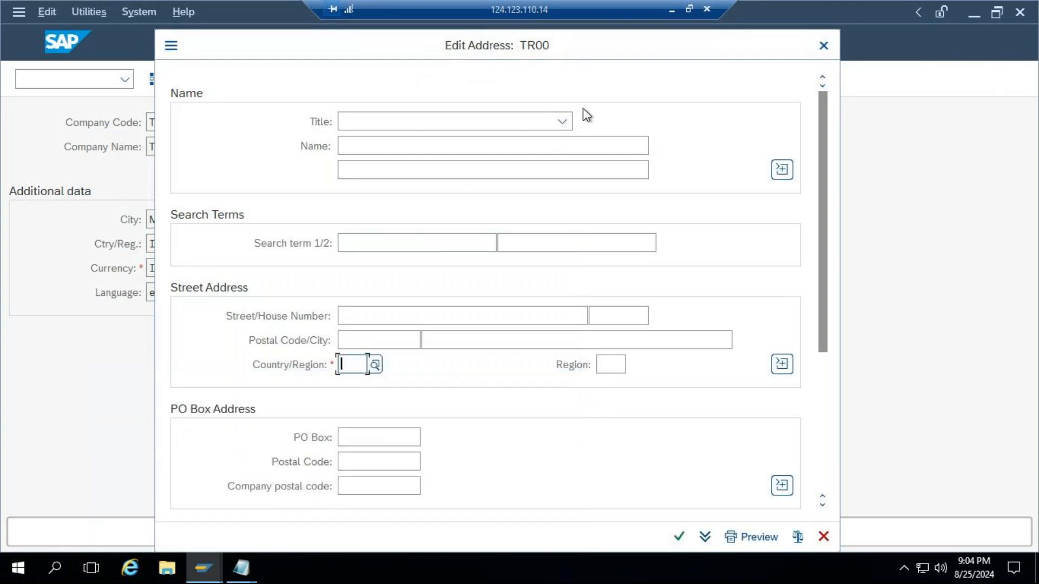
click(830, 44)
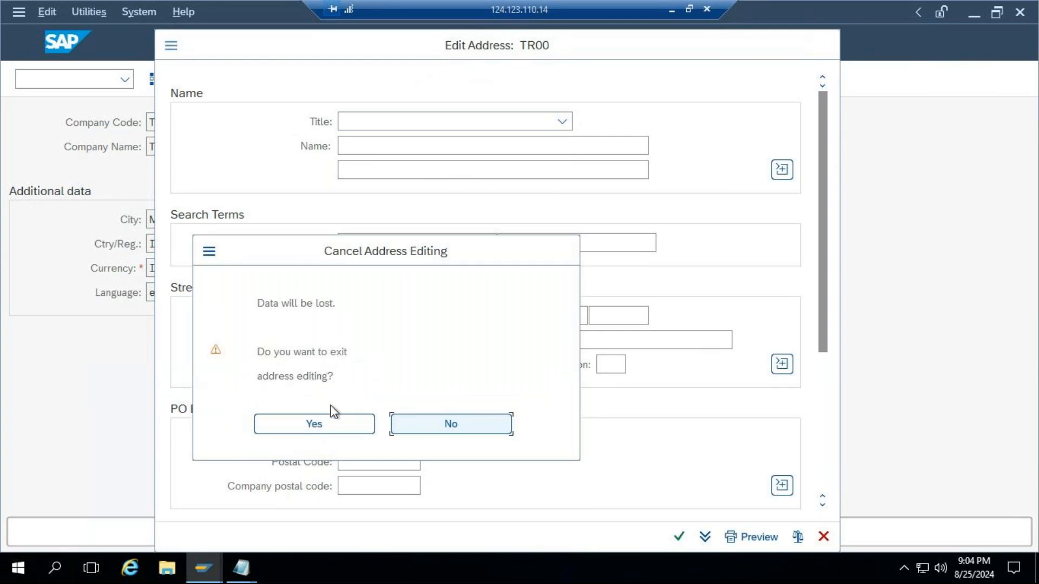
click(319, 418)
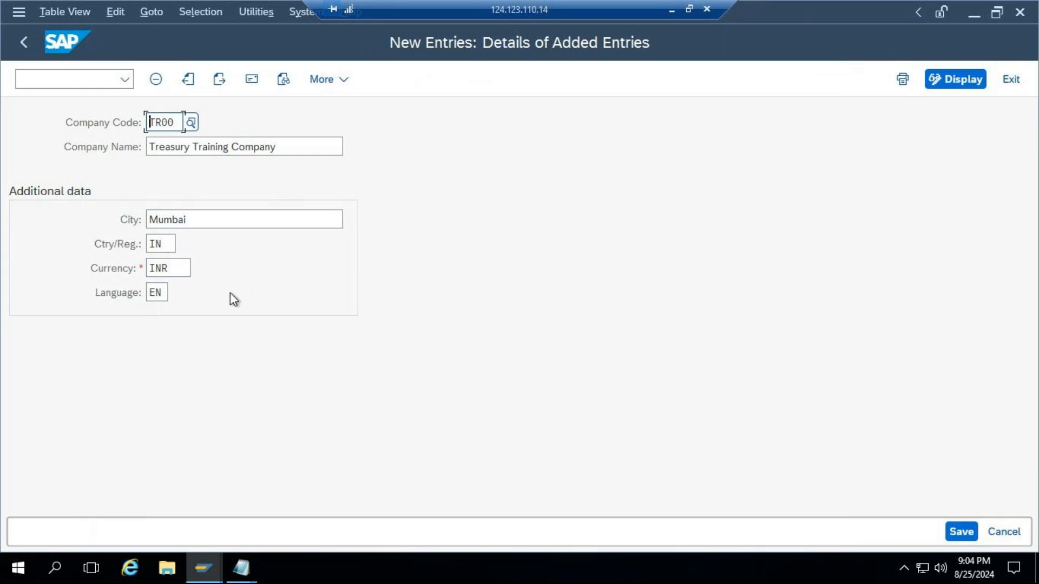
Glance at the FI Org Structure workbook in Excel and return to the new company code entry in SAP.
click(175, 271)
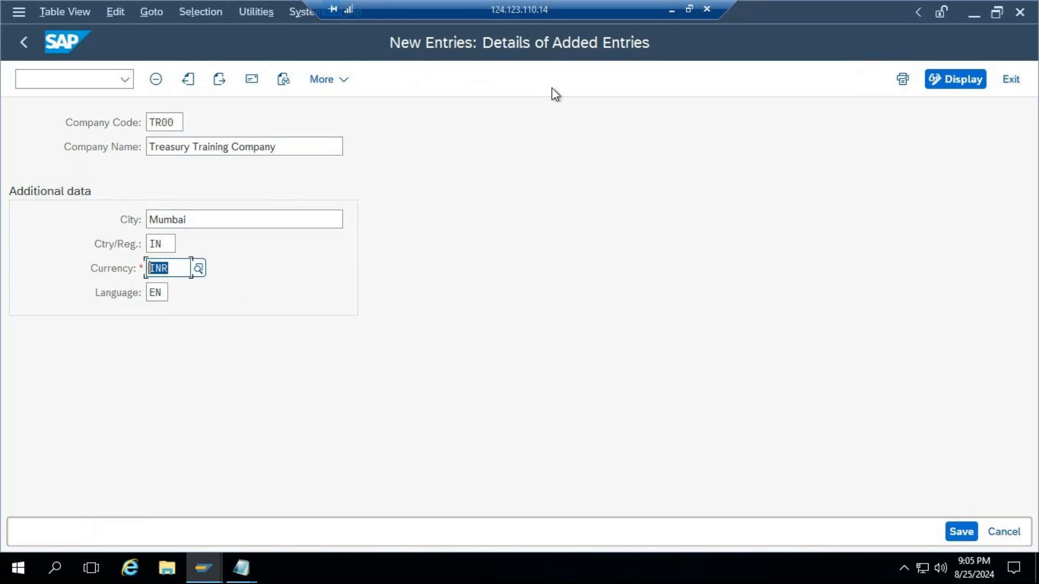
click(672, 11)
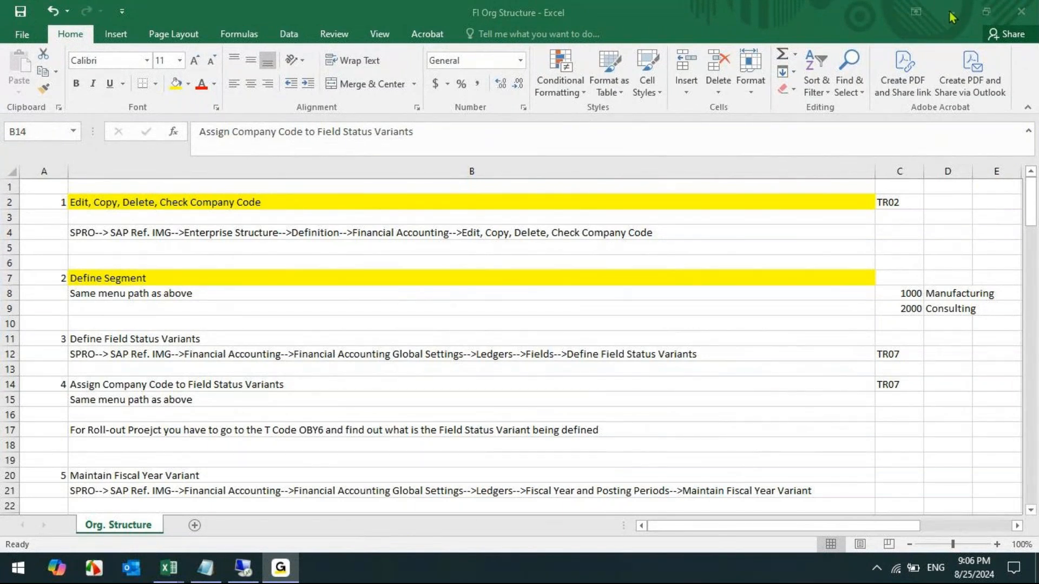
click(243, 568)
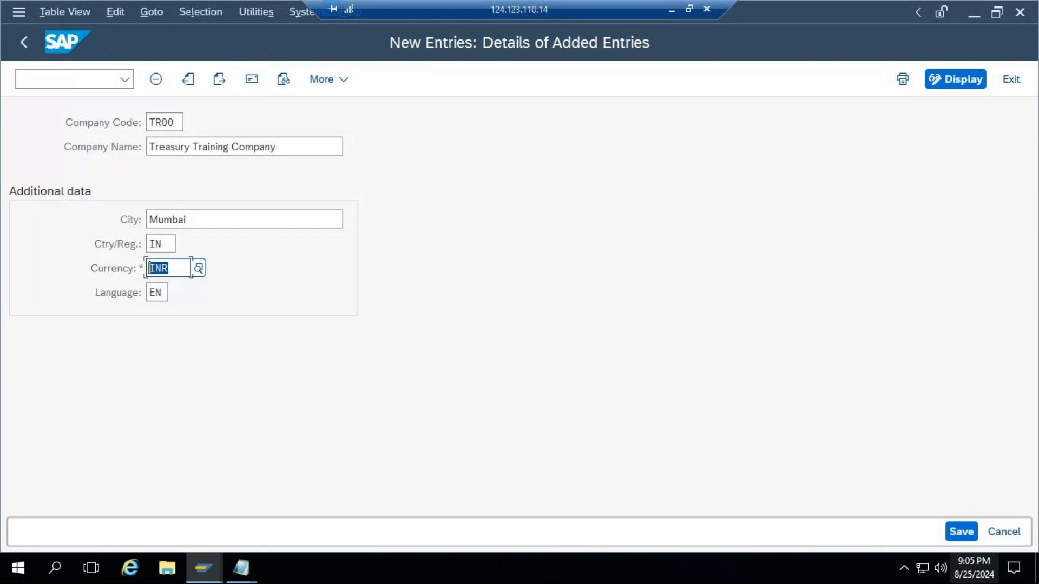
Reopen the address form of the new company code entry and discard it.
click(251, 79)
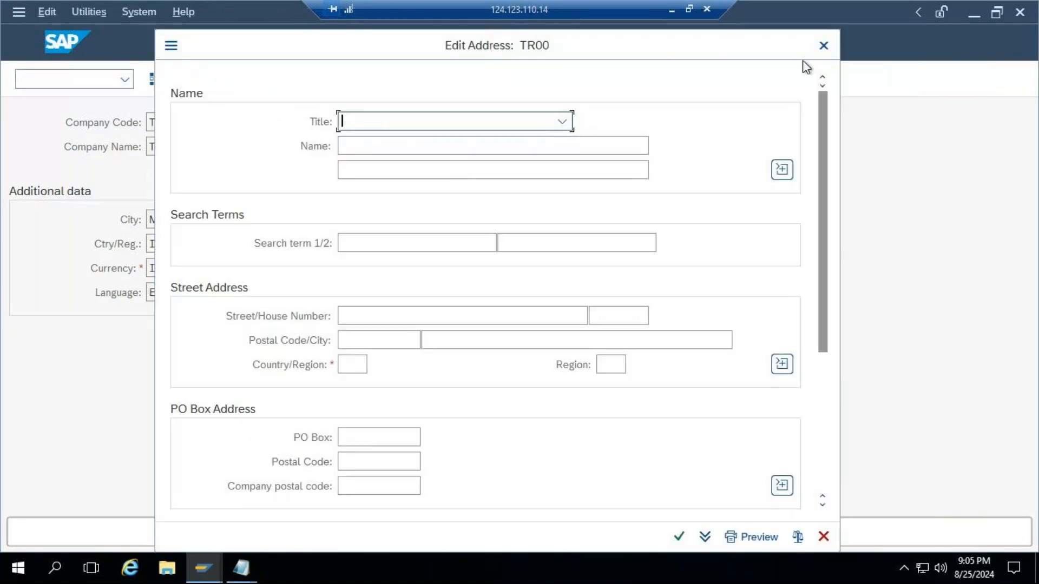
click(823, 45)
click(363, 424)
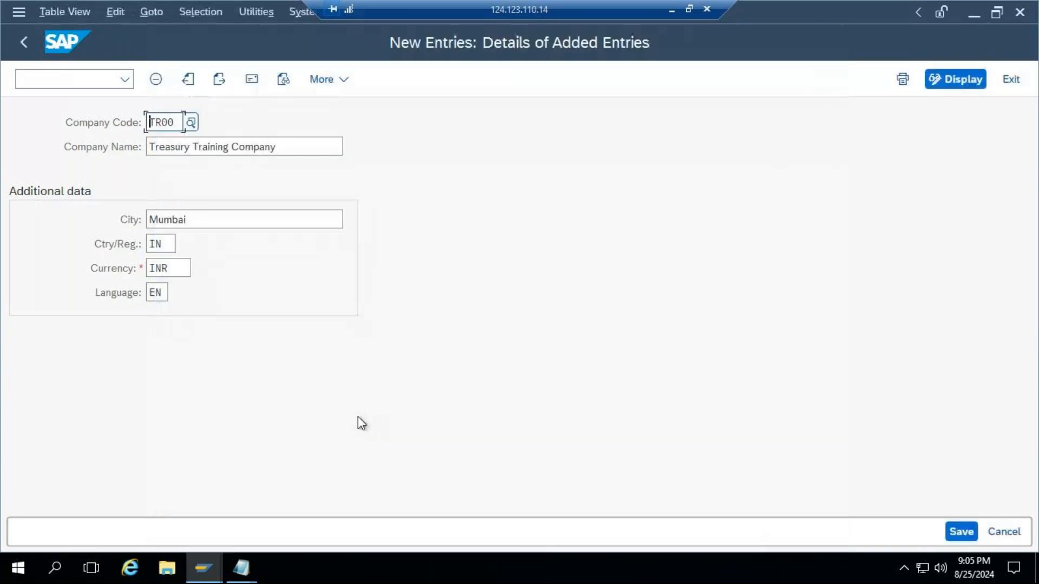
Try to save the new TR00 company code entry, cancel it and return to the company code overview.
click(966, 532)
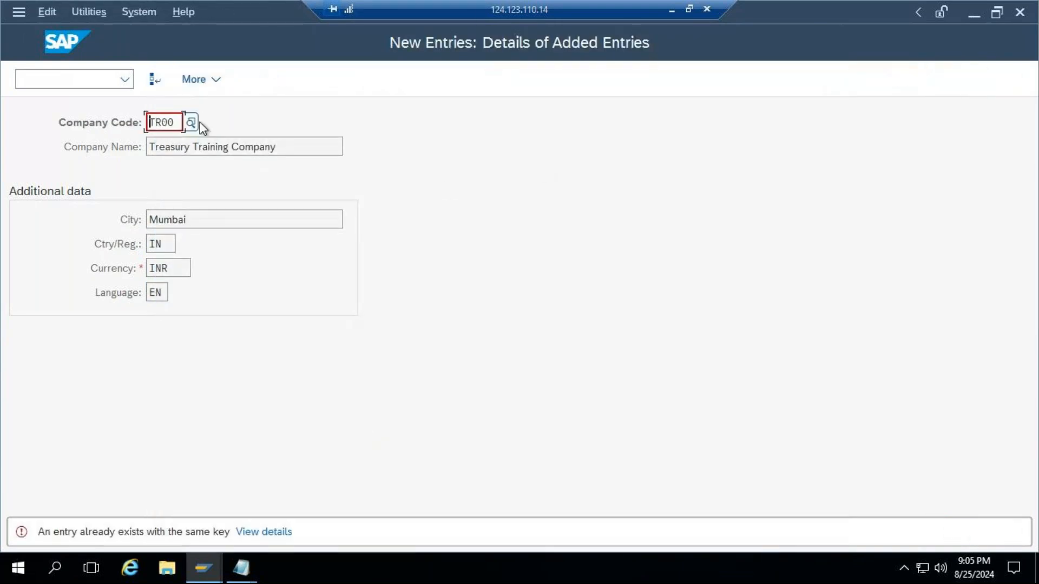
click(210, 80)
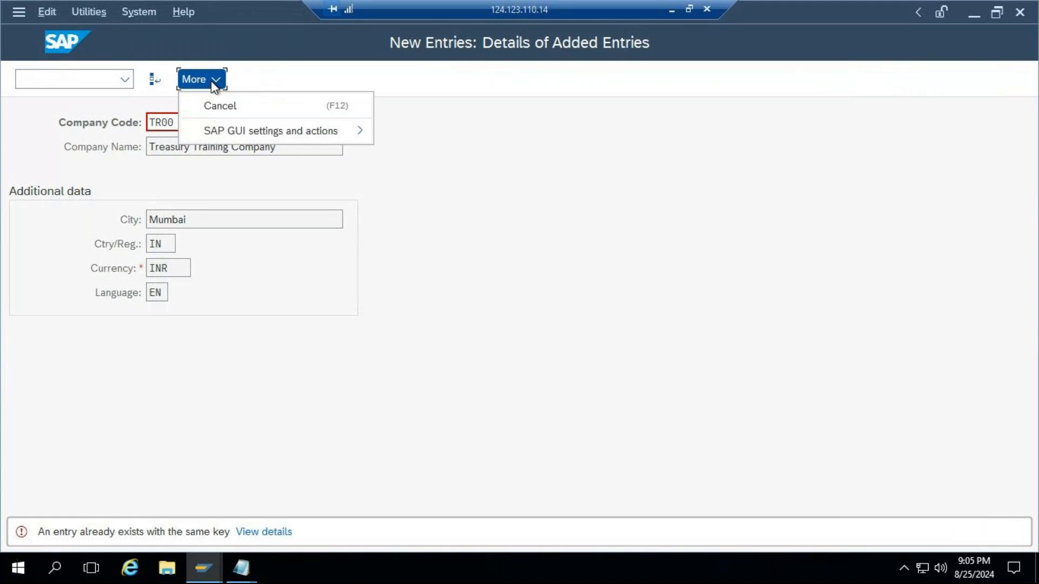
click(223, 105)
click(313, 375)
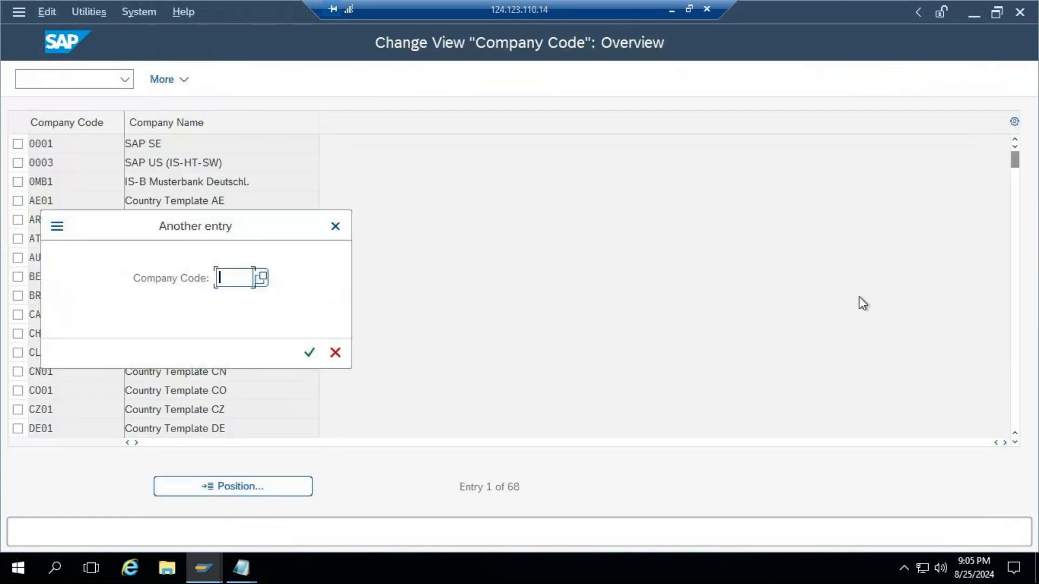
Check the company code section of the FI Org Structure workbook in Excel and return to SAP.
click(672, 9)
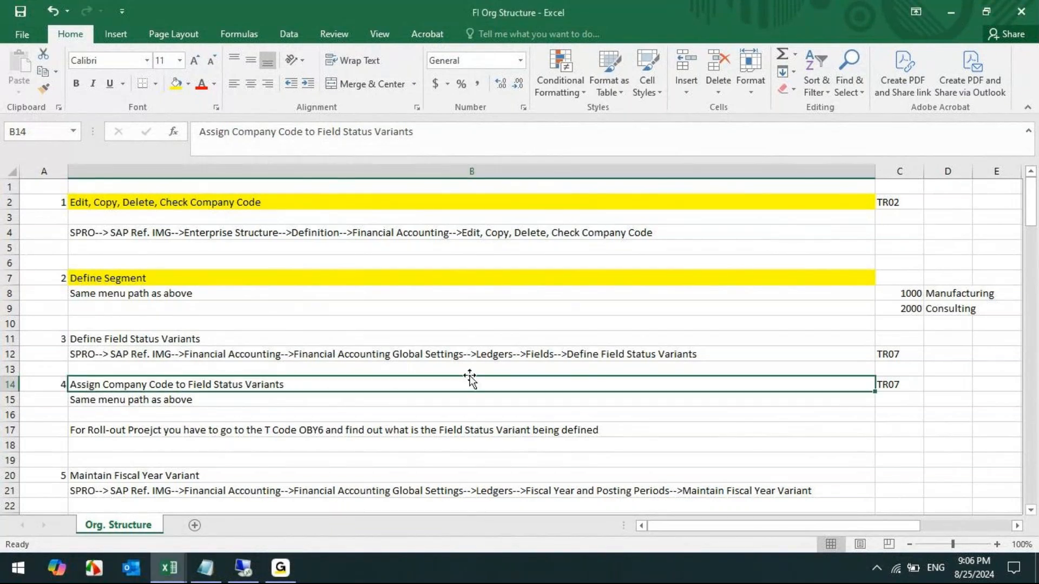
key(alt+Tab)
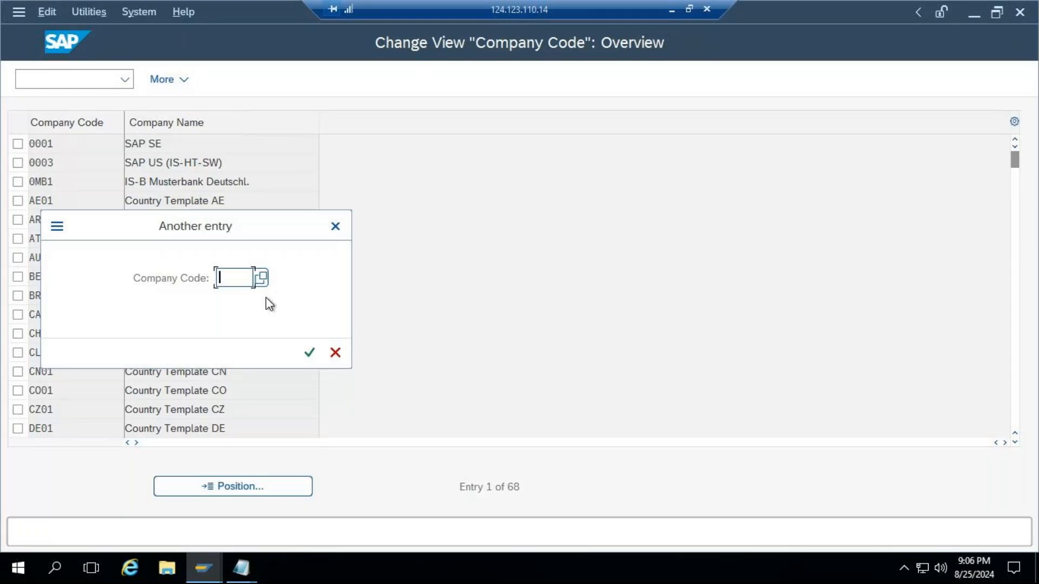
Locate company code TR00 in the overview, view its address form and close it.
text(TR0)
click(241, 300)
key(Return)
click(18, 144)
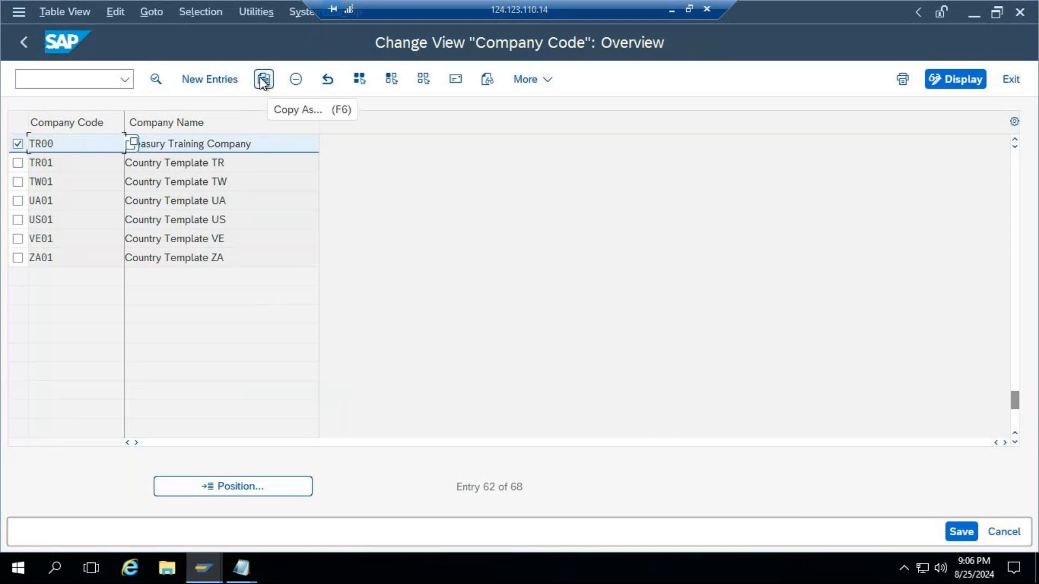
click(461, 82)
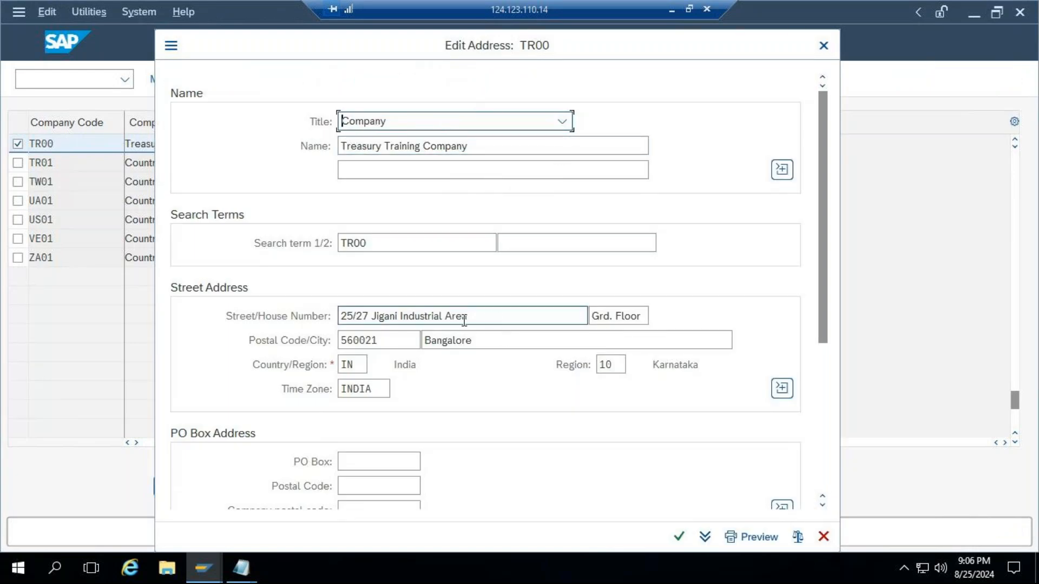
click(825, 48)
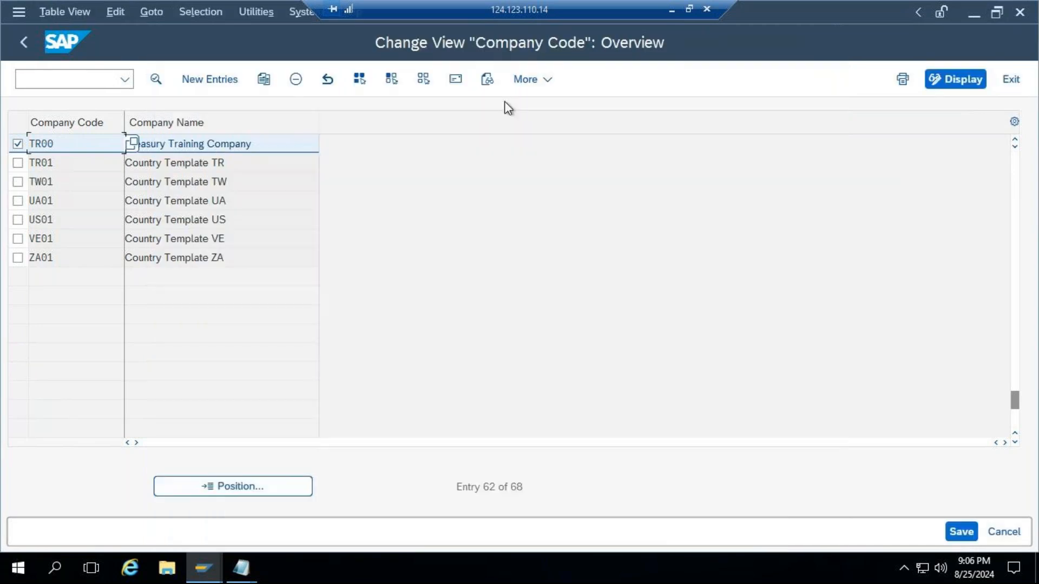
Open the TR00 company code details, review its name, search term, street address and communication data, and return to the activity list.
double_click(167, 145)
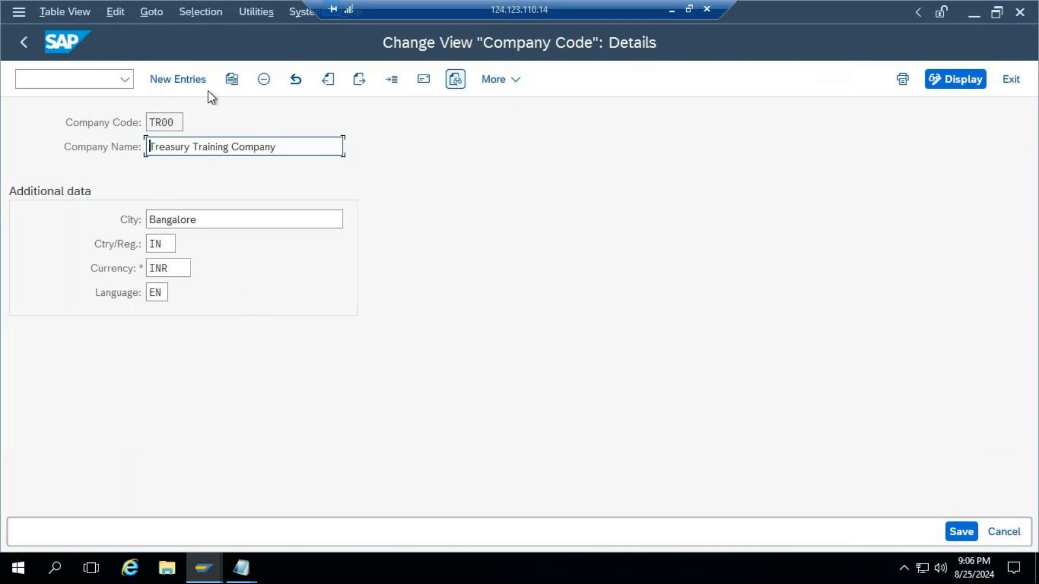
click(423, 80)
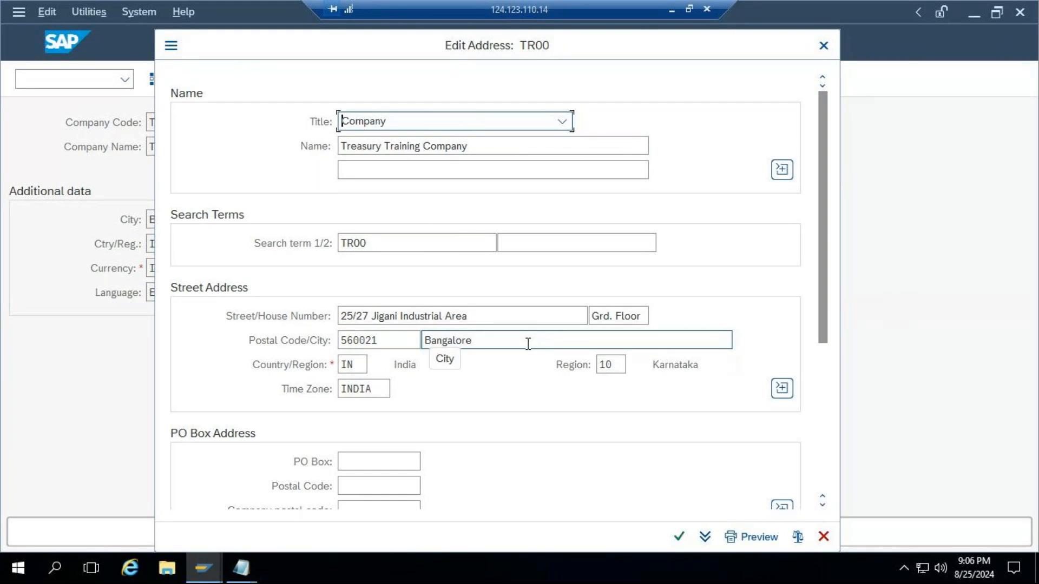
scroll(528, 344, down, 1)
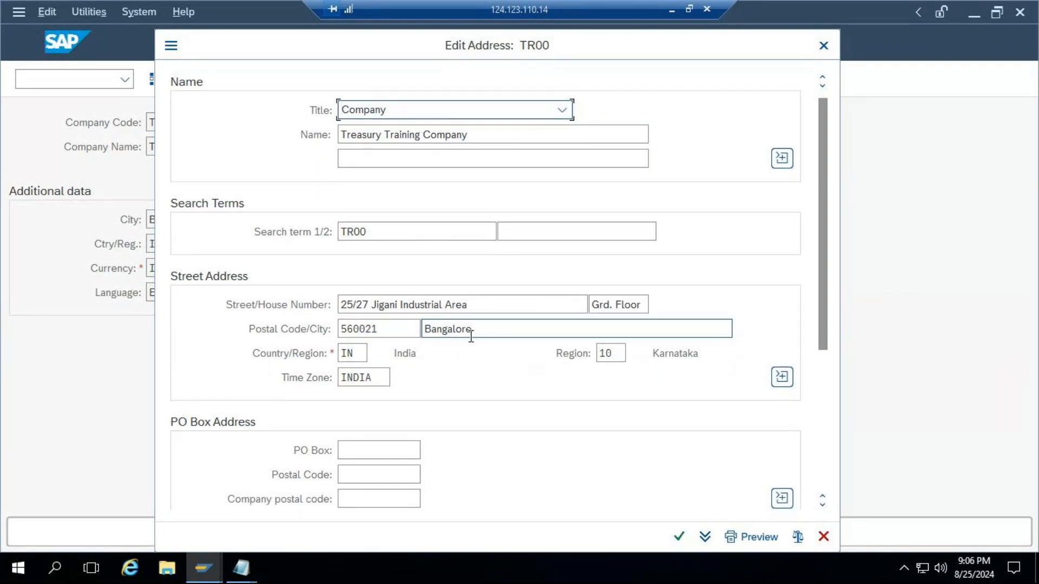
click(395, 329)
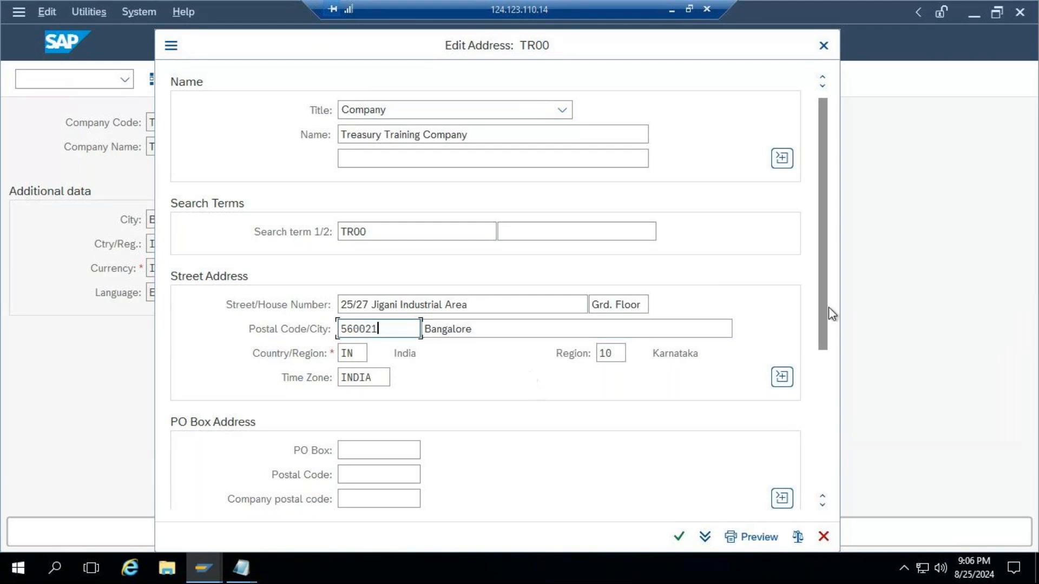
scroll(823, 317, down, 3)
drag(827, 320, 479, 172)
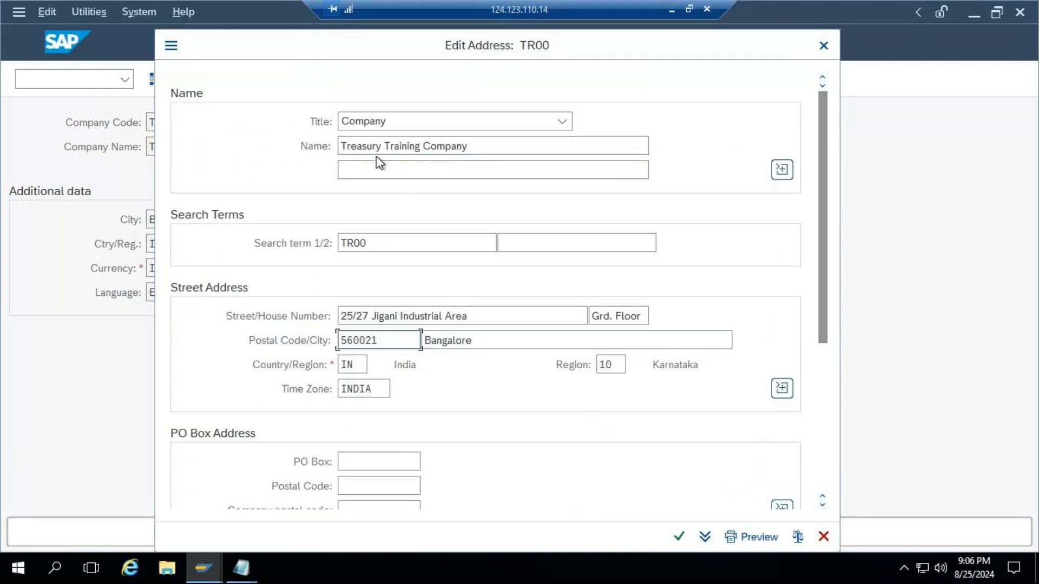
drag(496, 242, 304, 237)
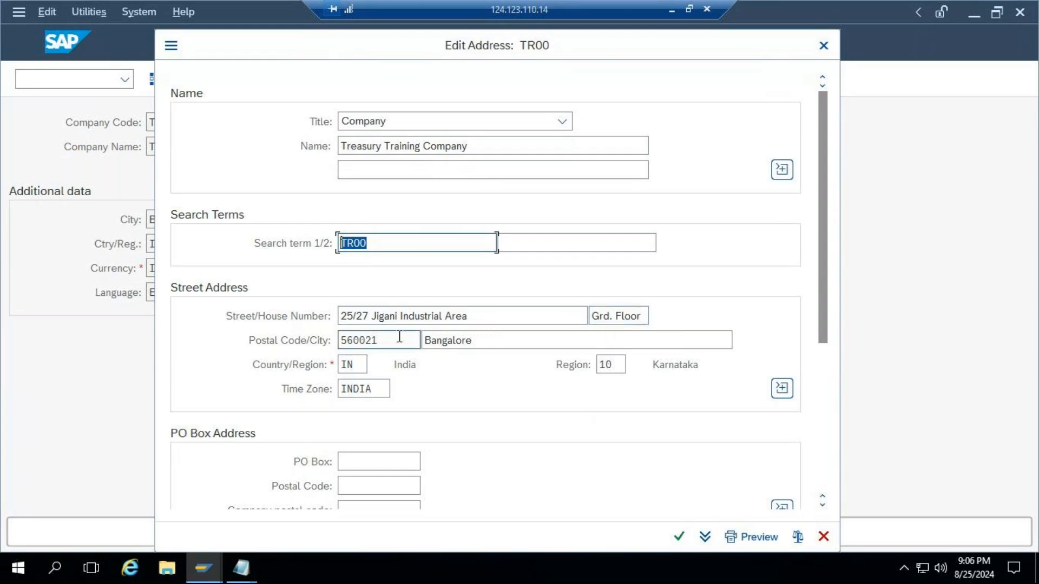
drag(498, 341, 423, 341)
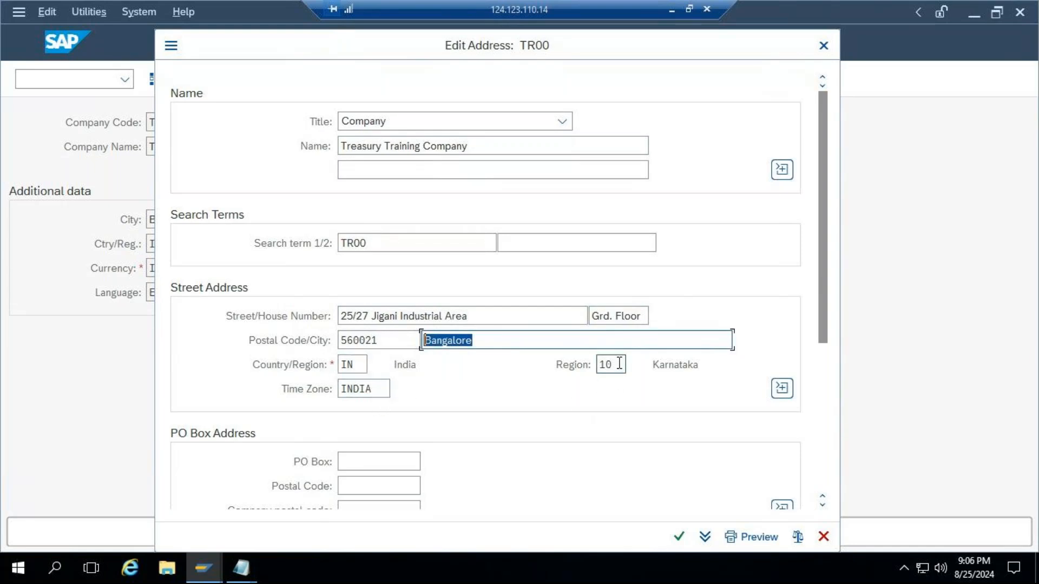
drag(825, 318, 836, 468)
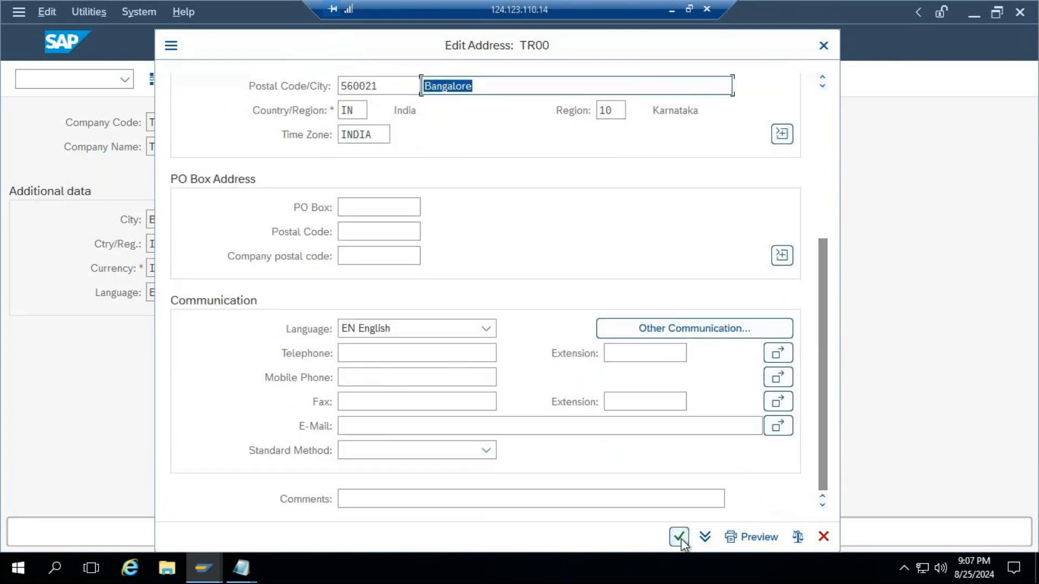
click(679, 537)
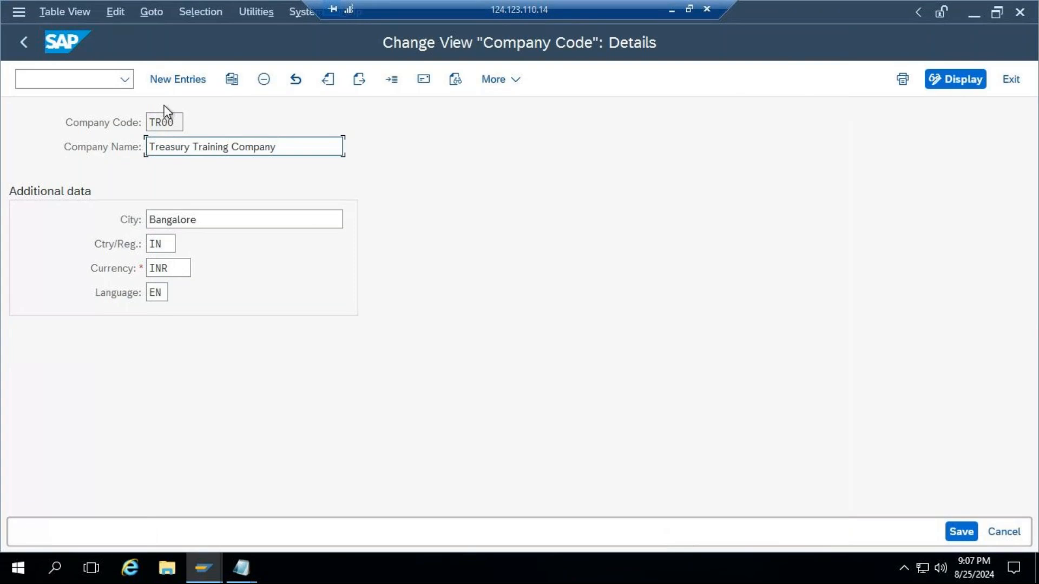
click(26, 45)
click(26, 43)
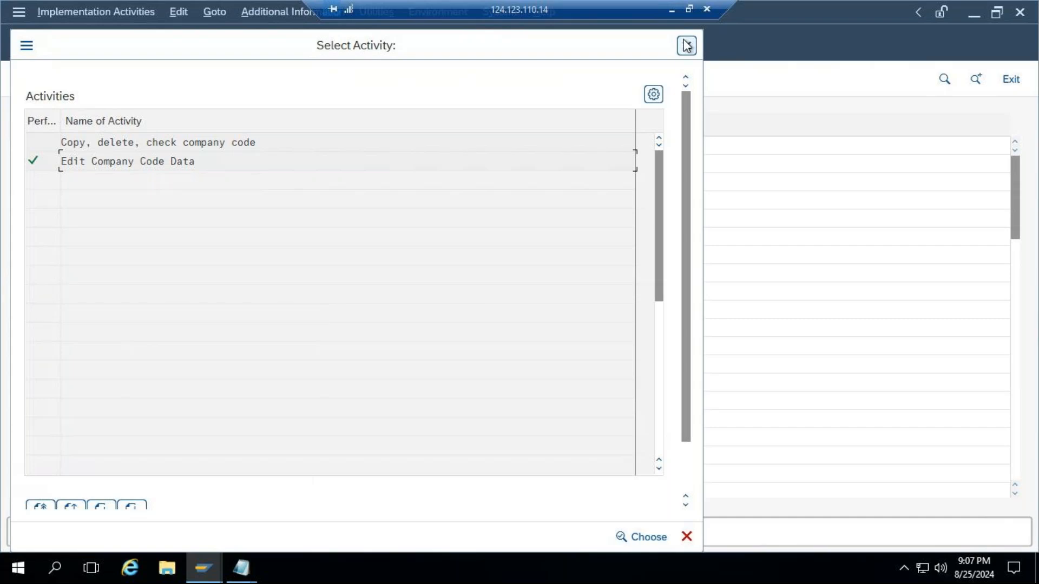
Reopen Edit Company Code Data and start a new entry with company code TR01 and name Treasury Training Company.
double_click(134, 156)
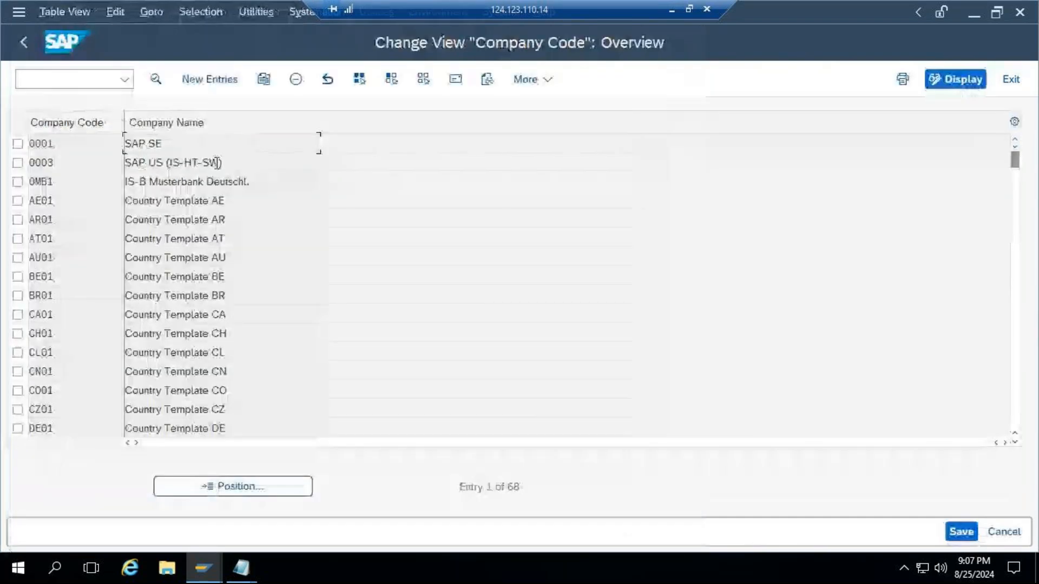
click(192, 77)
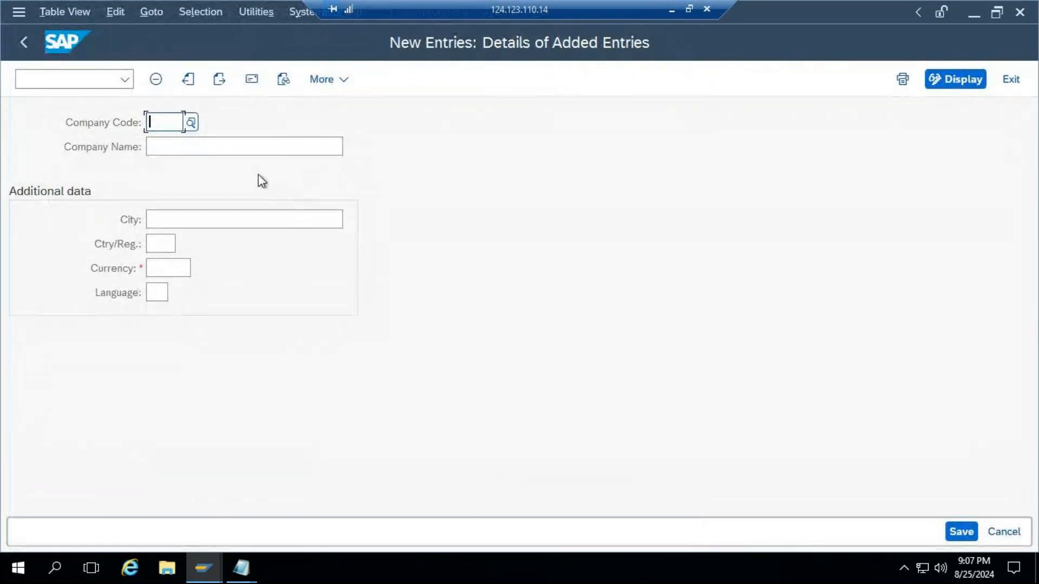
text(T)
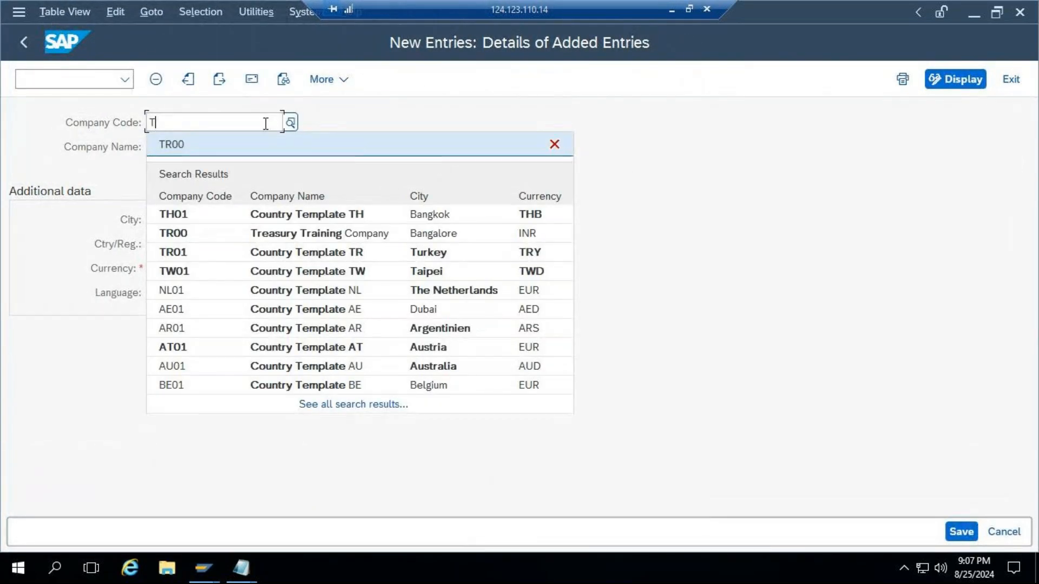
text(R01)
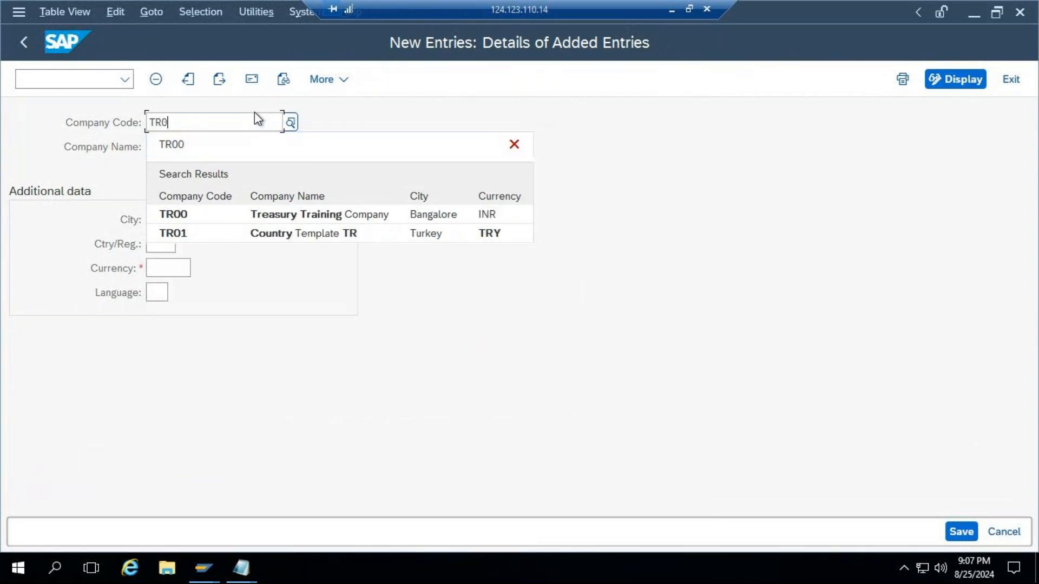
click(297, 189)
click(176, 146)
click(256, 172)
Set the TR01 entry's city to Bangalore, country to IN, currency to INR and language to En.
click(174, 219)
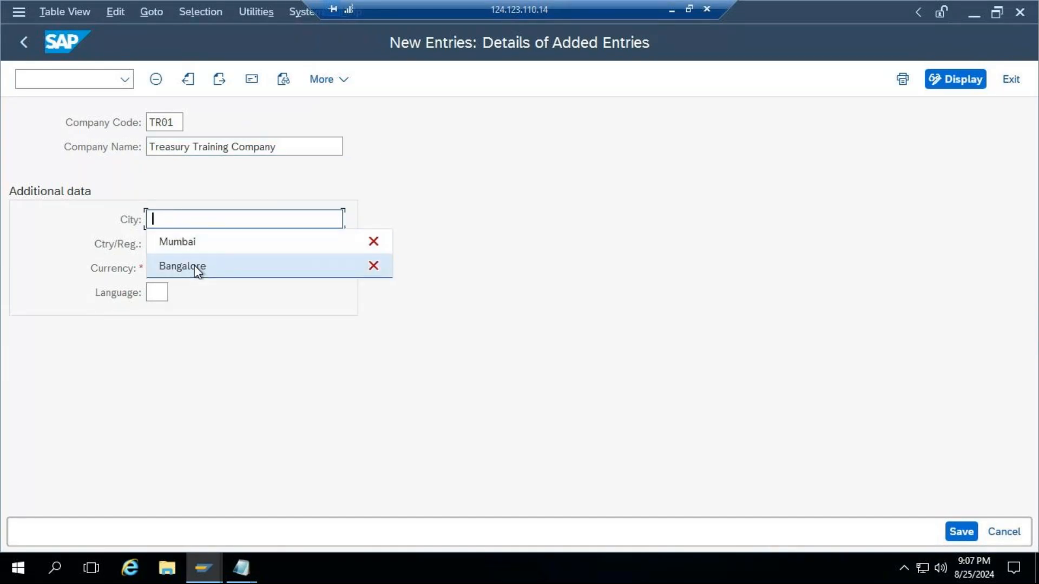
click(194, 265)
click(163, 244)
click(168, 266)
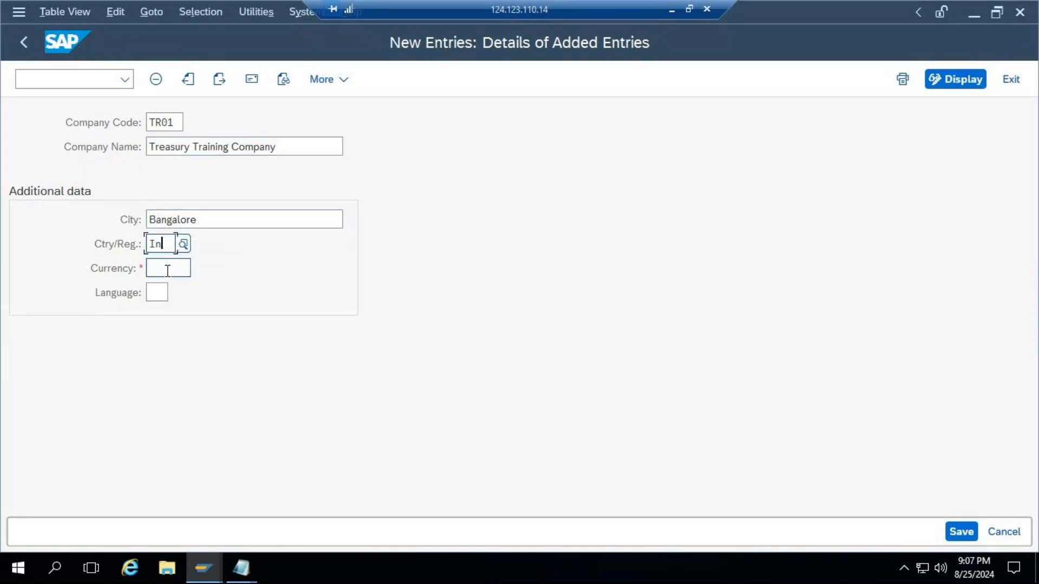
click(165, 269)
click(167, 293)
click(162, 292)
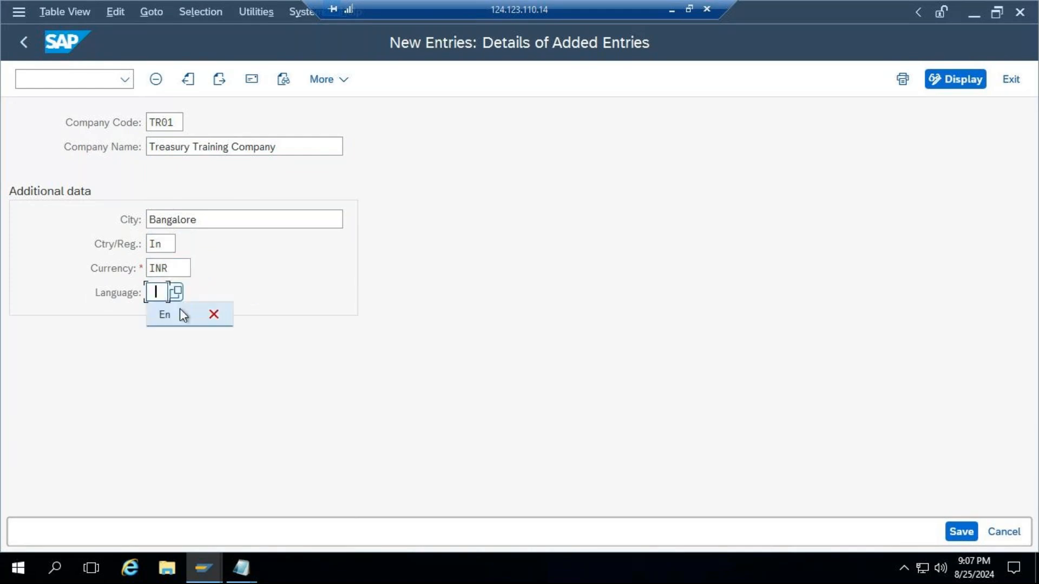
click(166, 314)
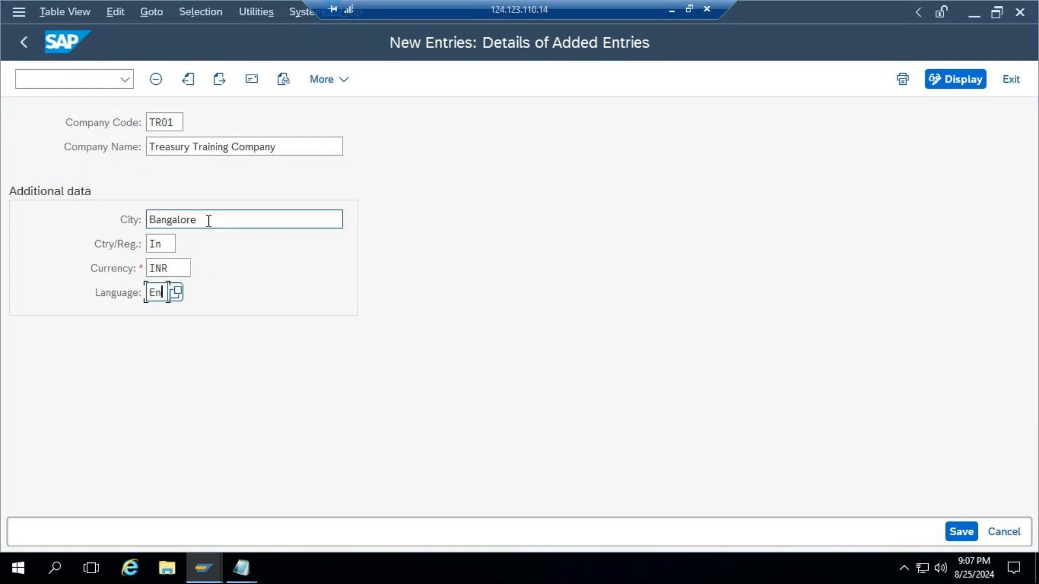
click(171, 243)
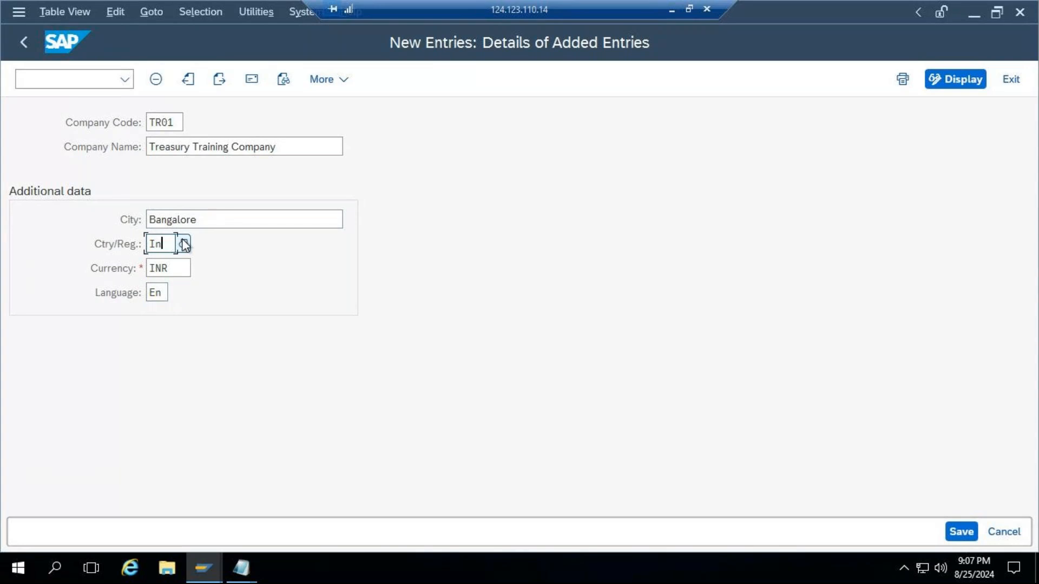
key(BackSpace)
key(Tab)
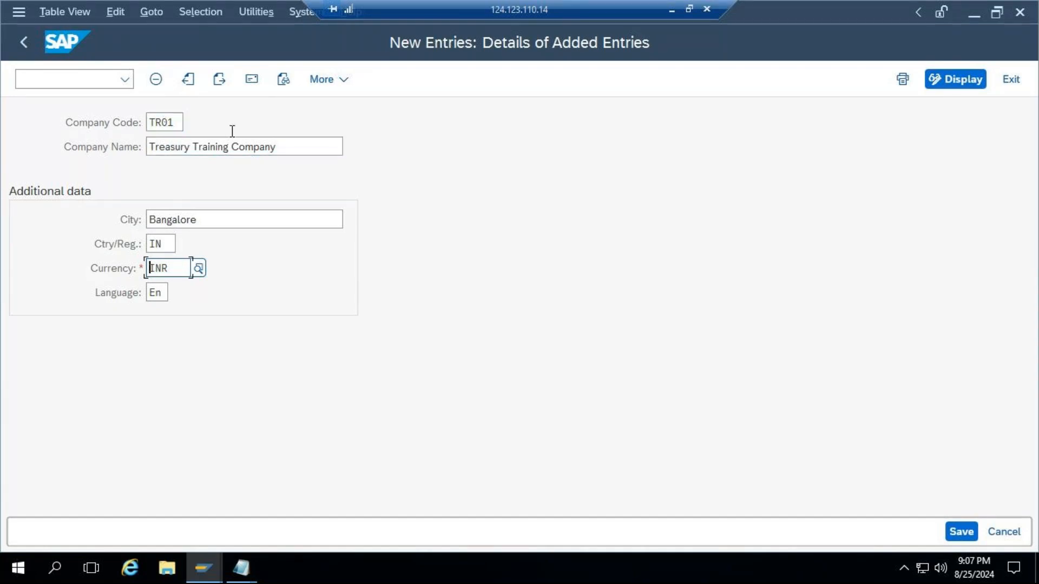
Try to save the new TR01 entry, cancel it and discard its changes.
click(958, 529)
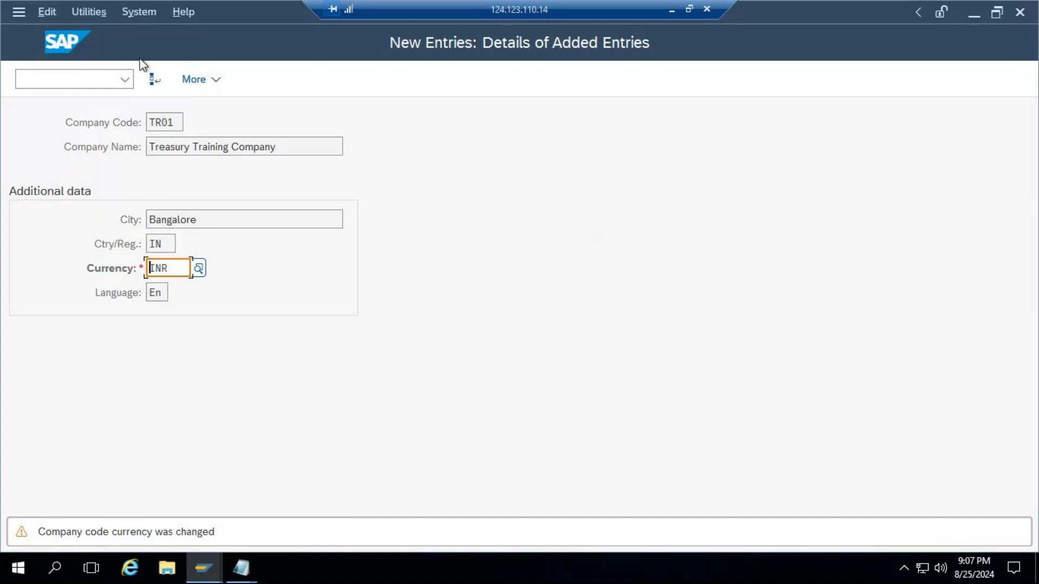
click(215, 79)
click(226, 109)
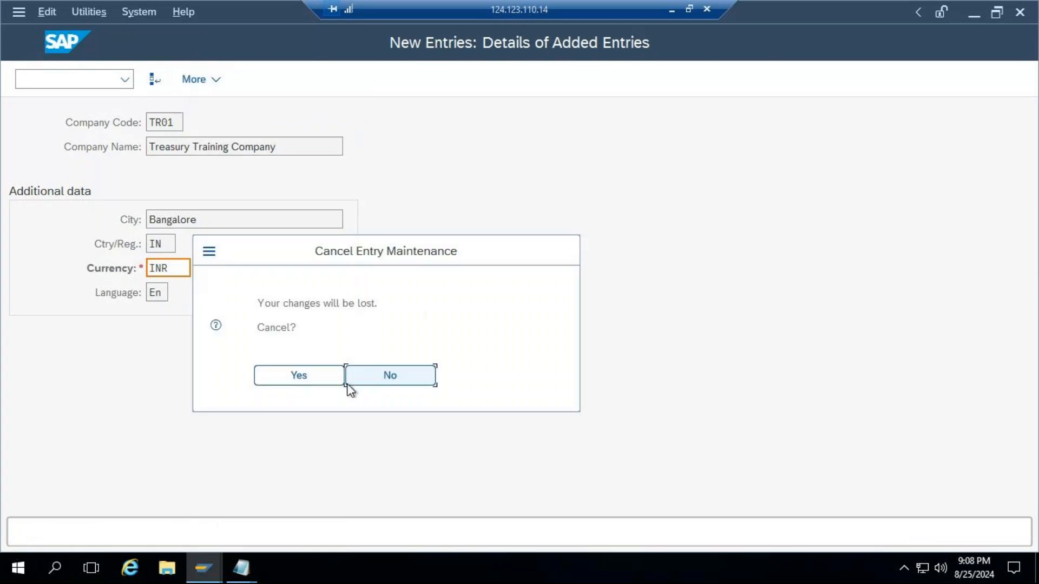
click(287, 376)
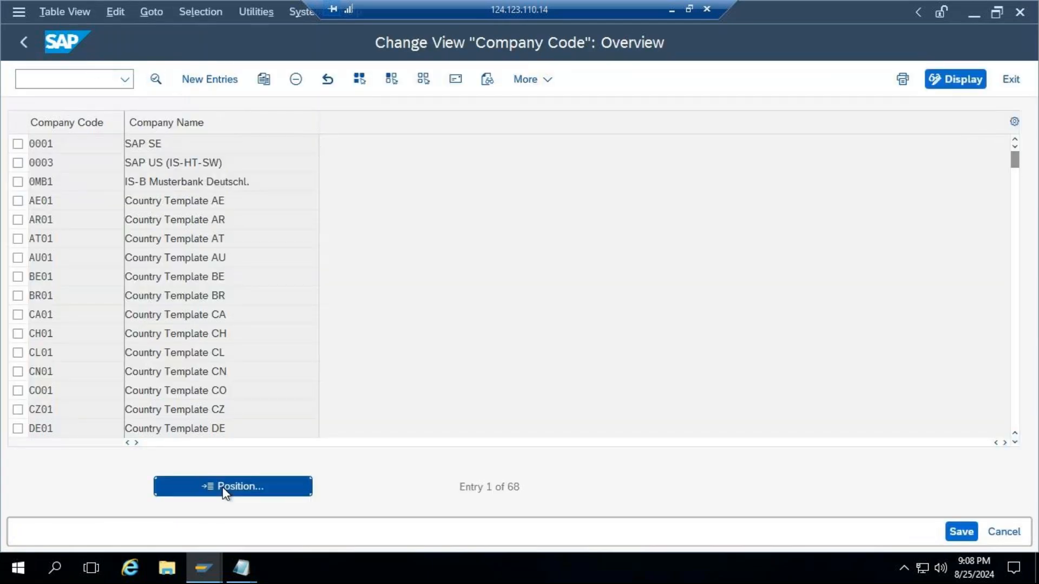
Position the company code overview at TR01.
click(224, 486)
text(tr)
key(Return)
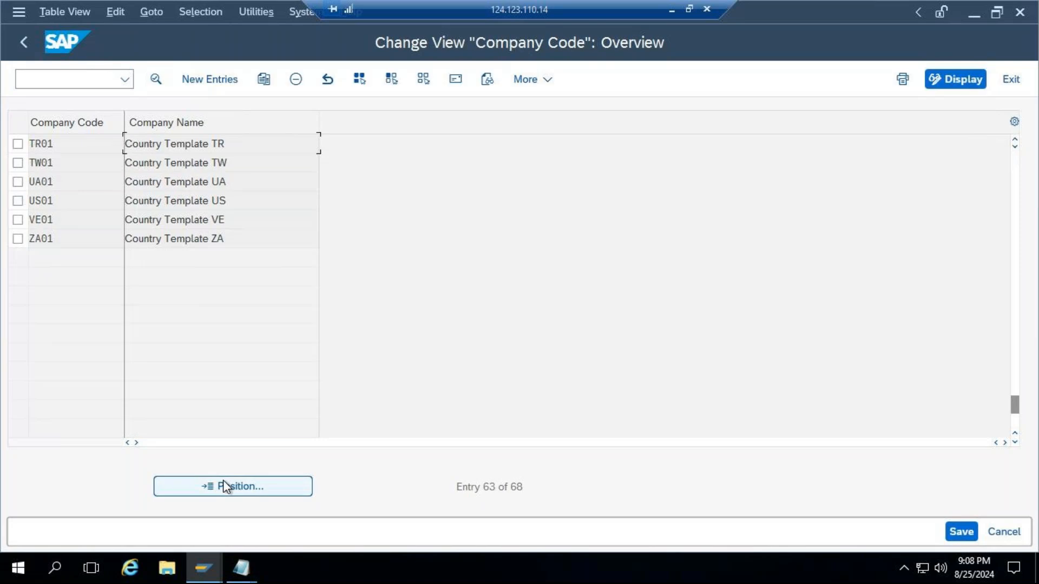
Check the company code planned in the FI Org Structure workbook in Excel and return to the company code overview in SAP.
click(674, 10)
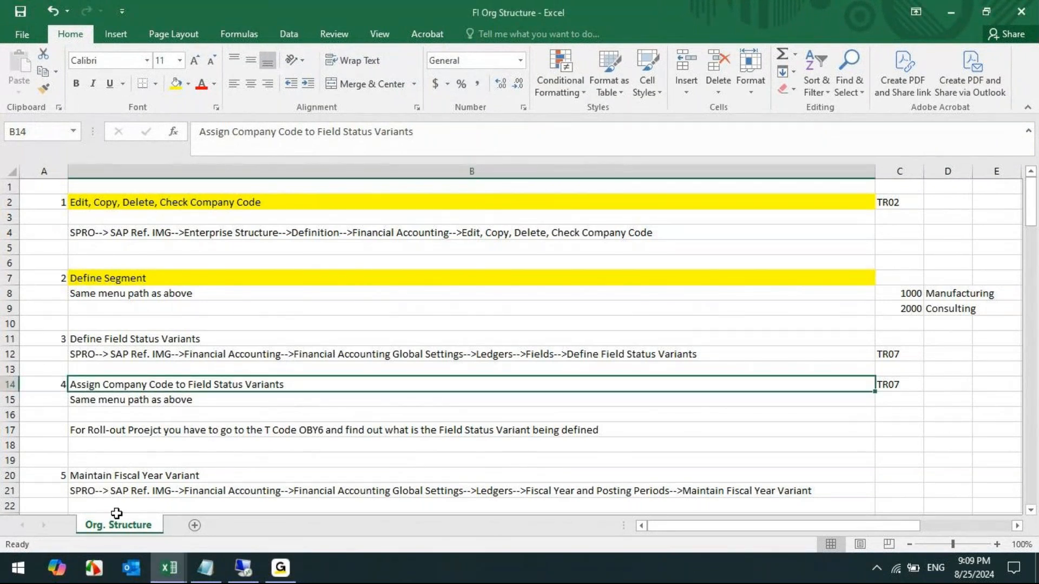
click(243, 568)
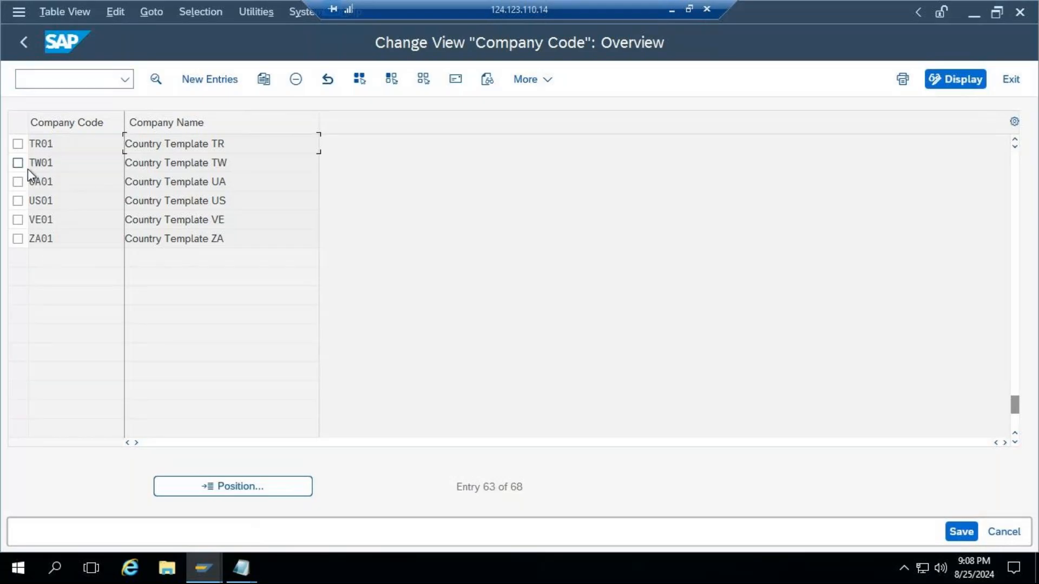
click(18, 144)
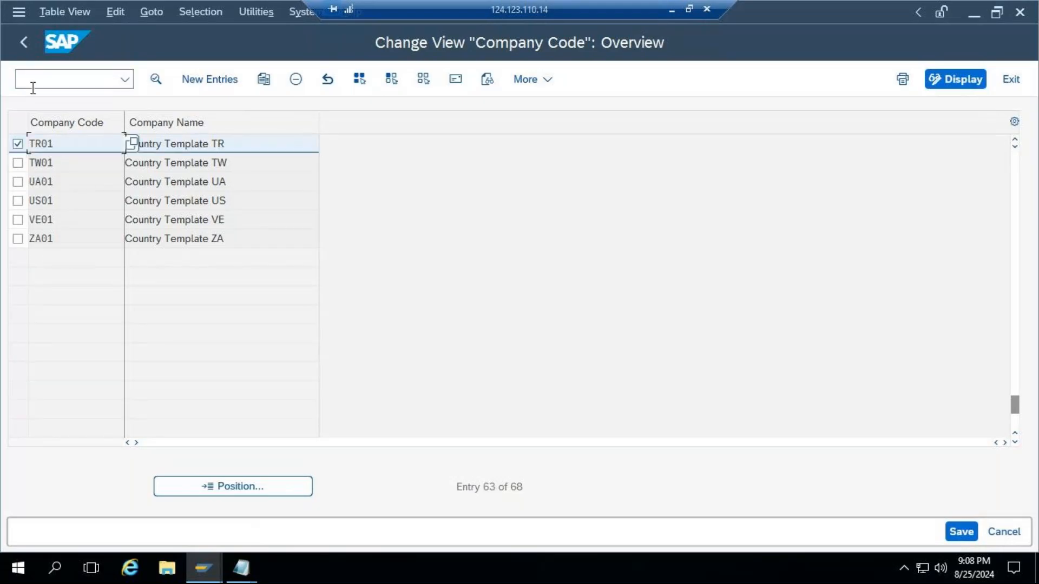
click(18, 146)
Start a new company code entry with code TR02 and company name Treasury Training Company.
click(193, 86)
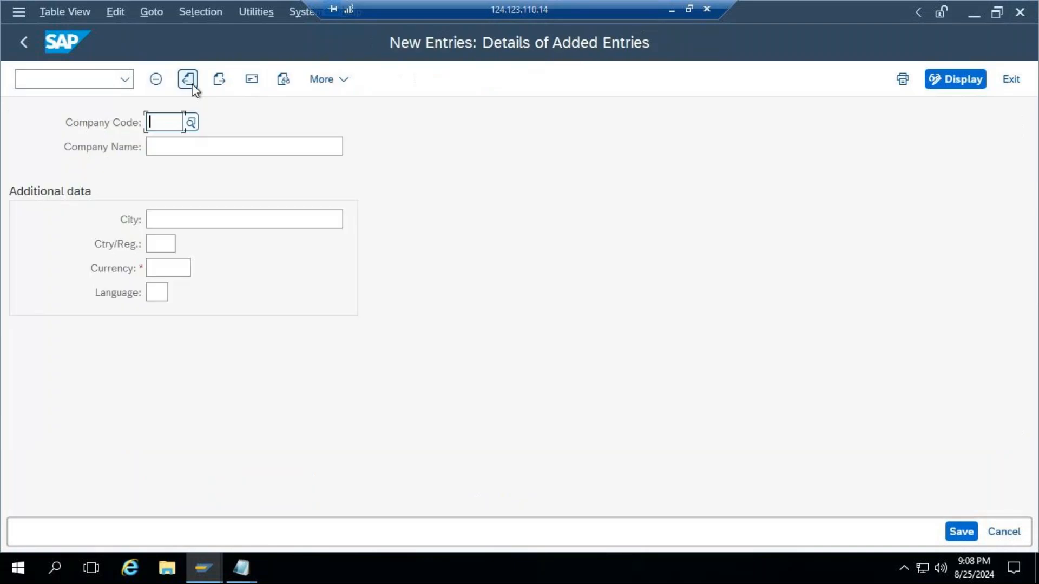
text(T)
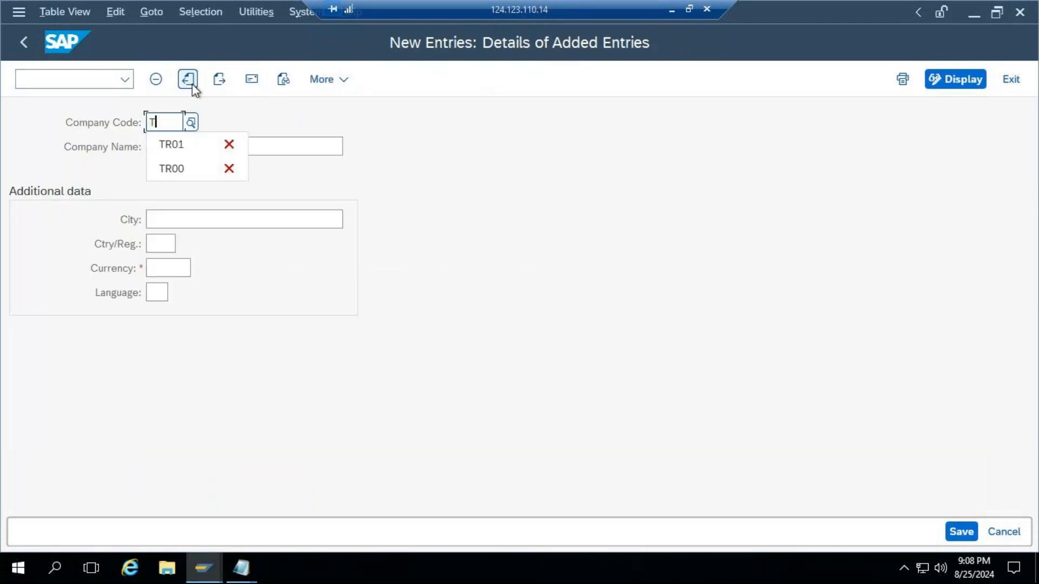
text(R02)
key(Tab)
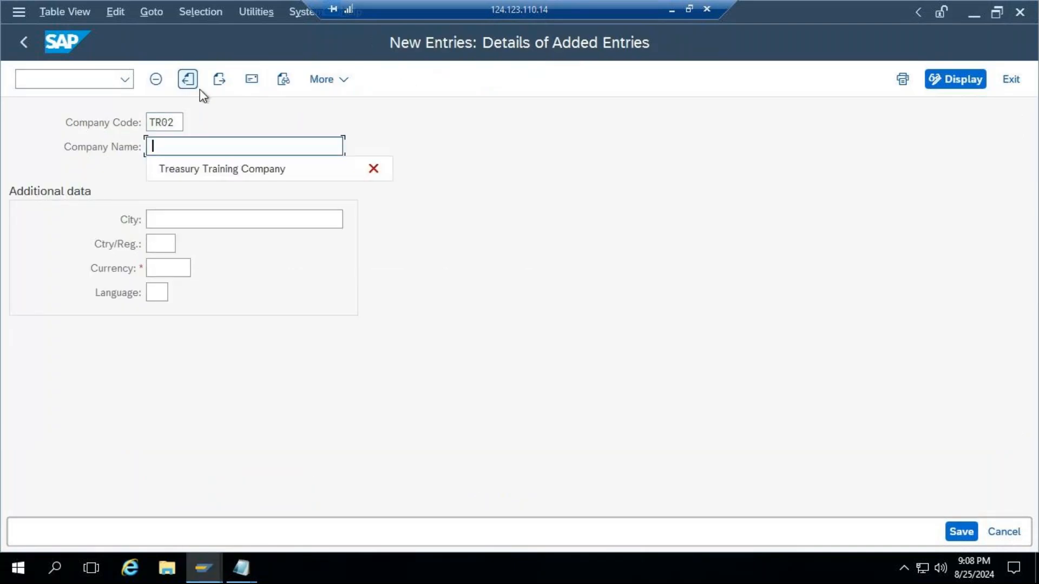
click(239, 164)
Set the TR02 entry's city to Bangalore and its country/region to IN.
click(167, 219)
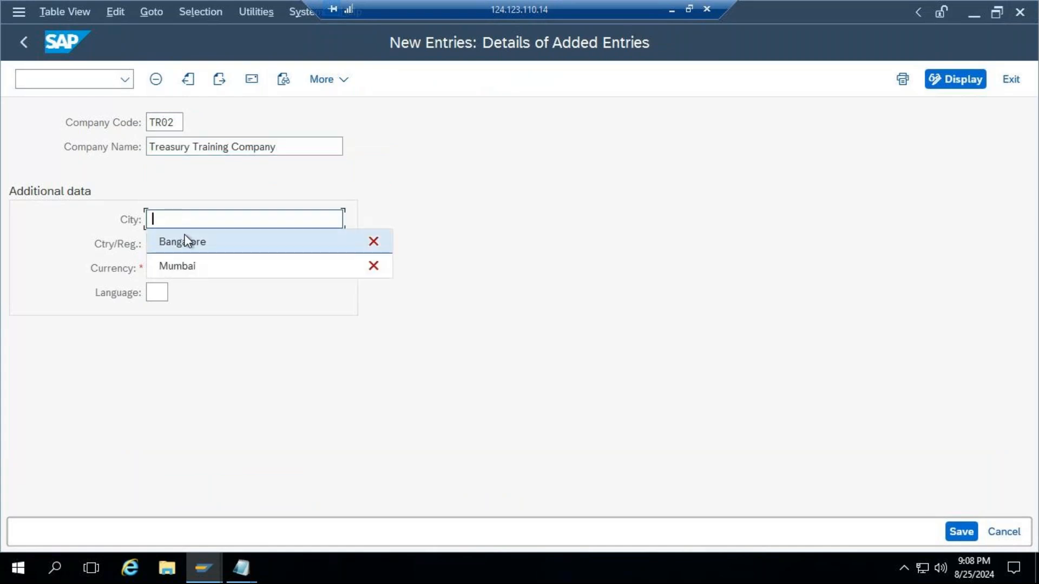
click(183, 266)
key(Tab)
text(IN)
key(Tab)
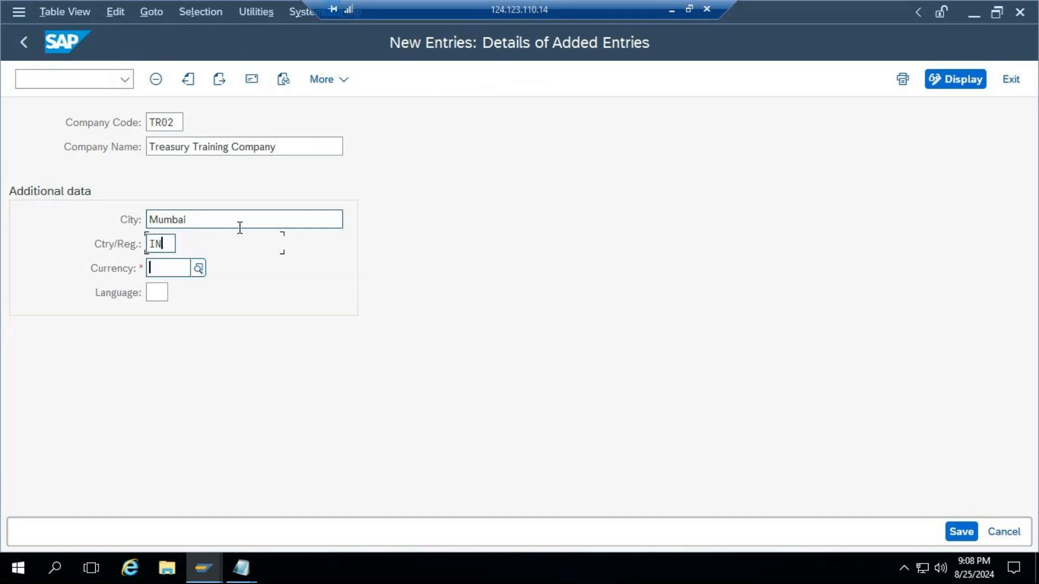
double_click(226, 216)
text(B)
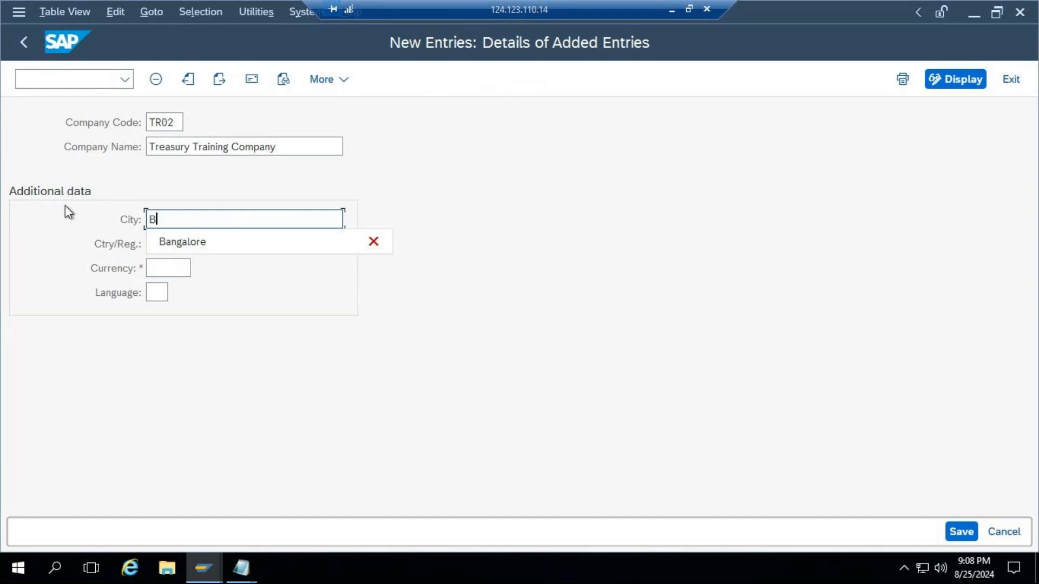
click(220, 256)
Set the TR02 entry's currency to INR and its language to EN.
click(176, 269)
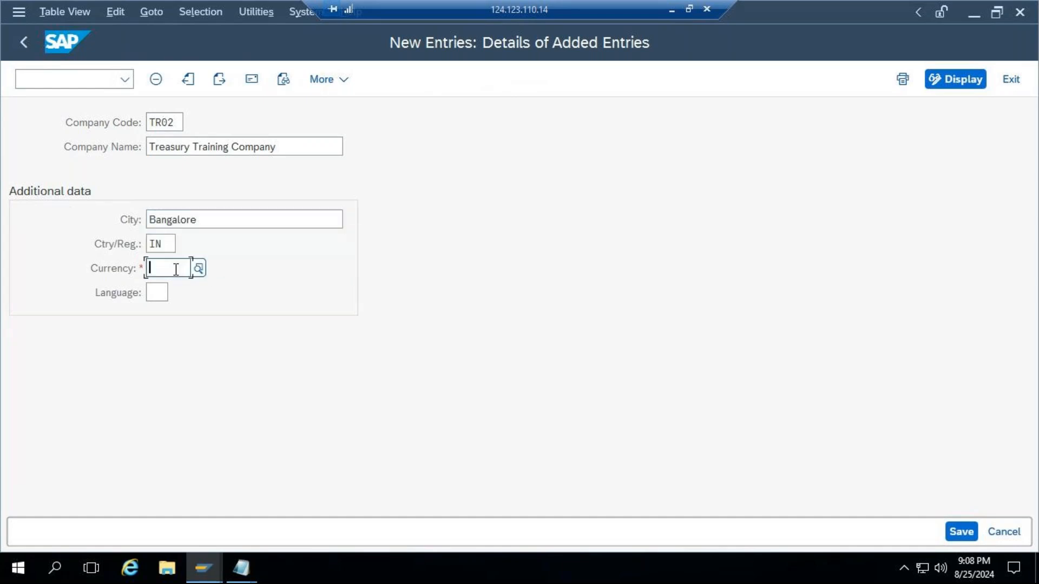
click(166, 290)
key(Tab)
click(177, 315)
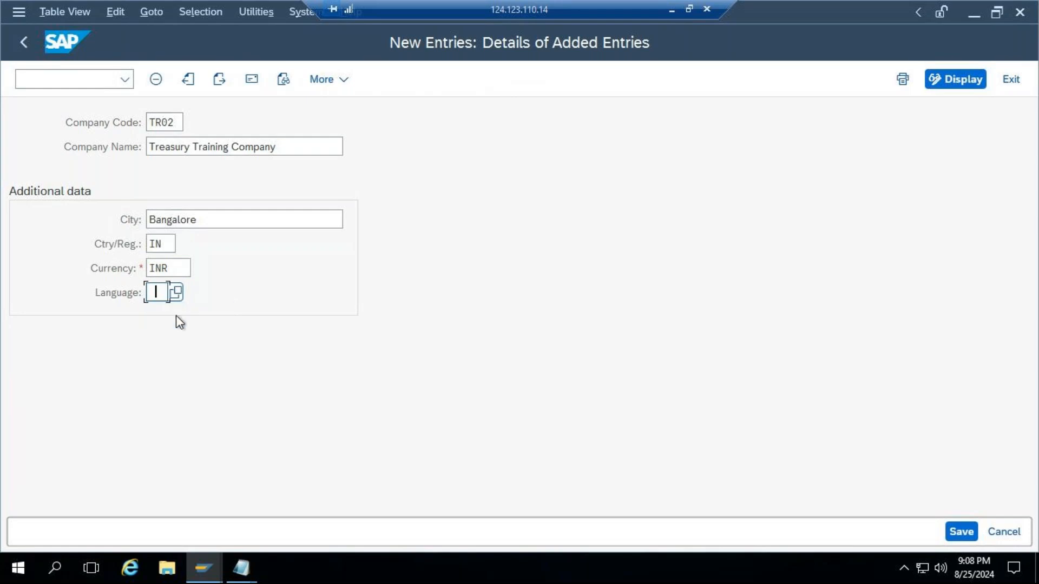
Save the TR02 entry and give its address the title Company and the name Treasury Training Company (TR02).
click(965, 538)
click(479, 126)
click(441, 142)
click(406, 145)
click(486, 167)
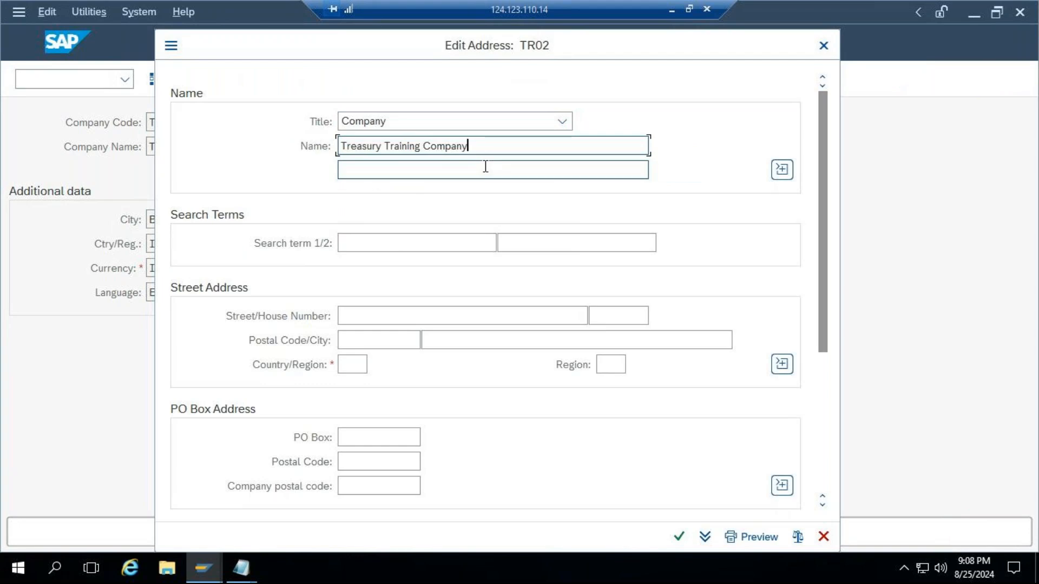
text((TR02)
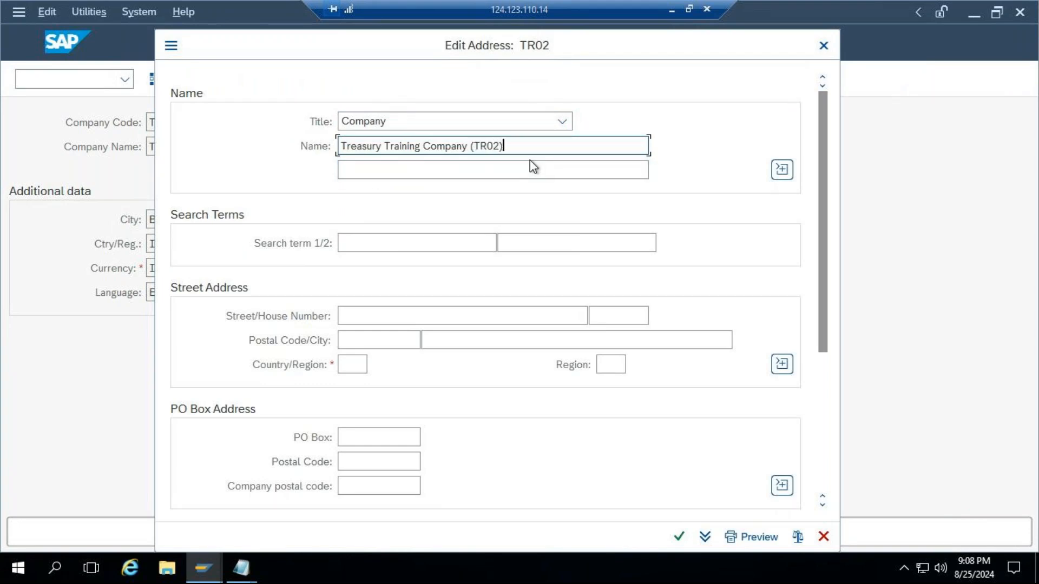
Enter TR02 as the first search term of the company code's address.
click(405, 244)
text(TR)
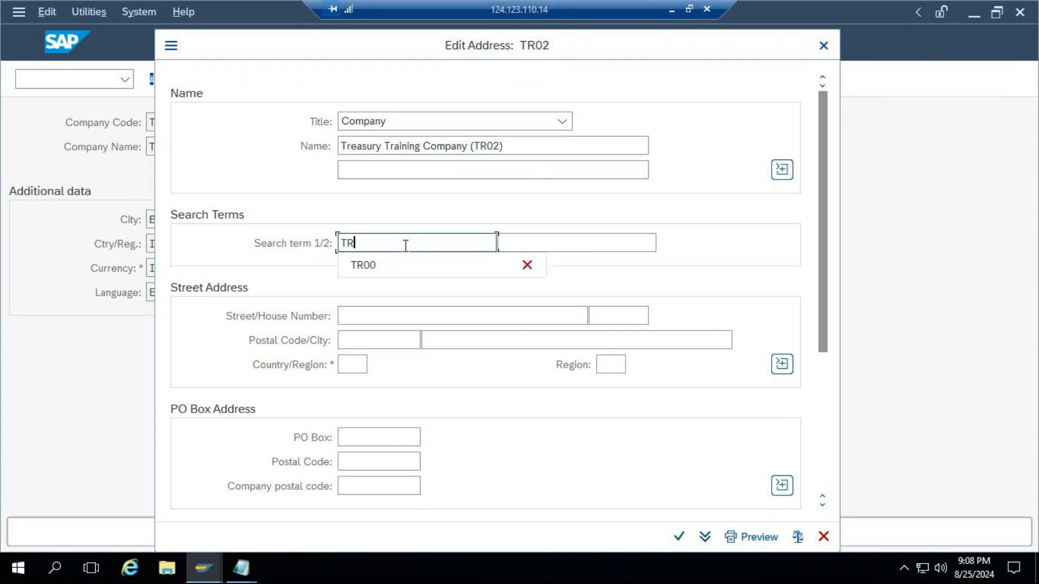
text(01)
key(BackSpace)
text(2)
Fill in the street, house number and postal code of the company's street address.
click(359, 316)
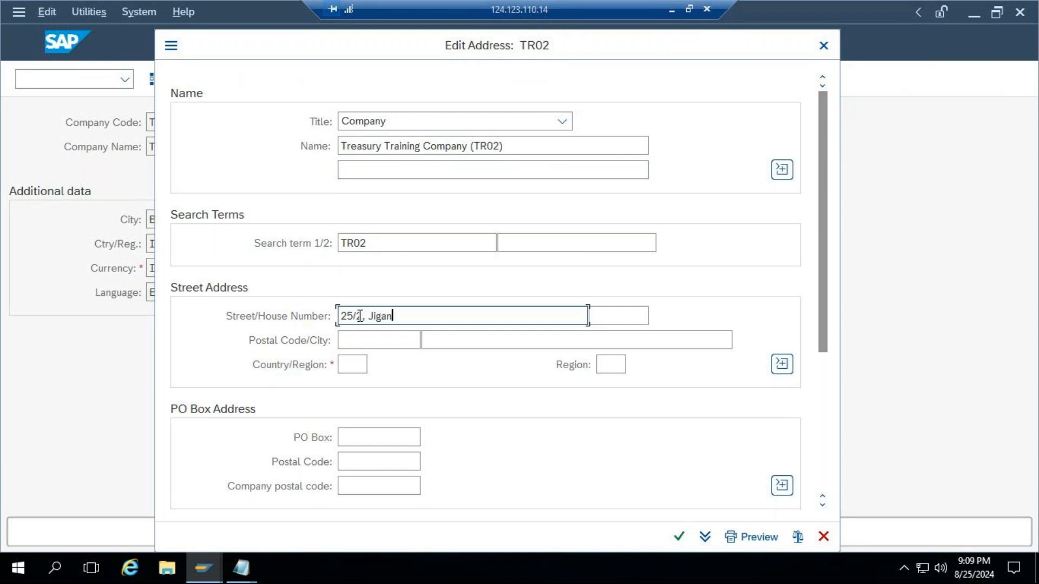
text(strial Aar)
key(BackSpace)
key(BackSpace)
text(rea)
key(Tab)
text(G)
click(616, 339)
click(389, 340)
click(387, 364)
Complete the street address with city Bangalore, country IN and region 10, and accept the address.
click(480, 338)
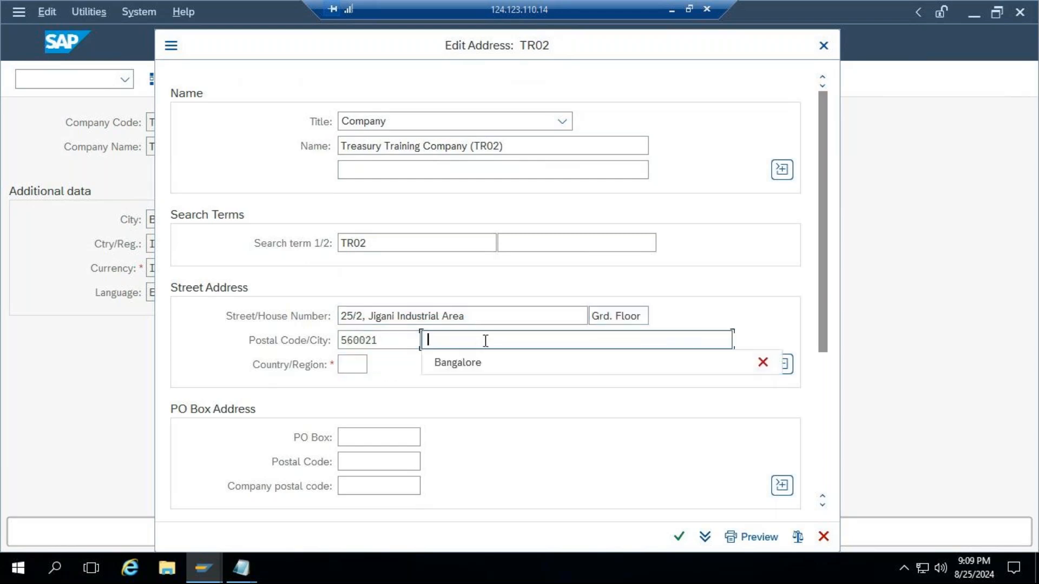
click(489, 362)
click(349, 364)
click(357, 387)
click(611, 365)
click(574, 354)
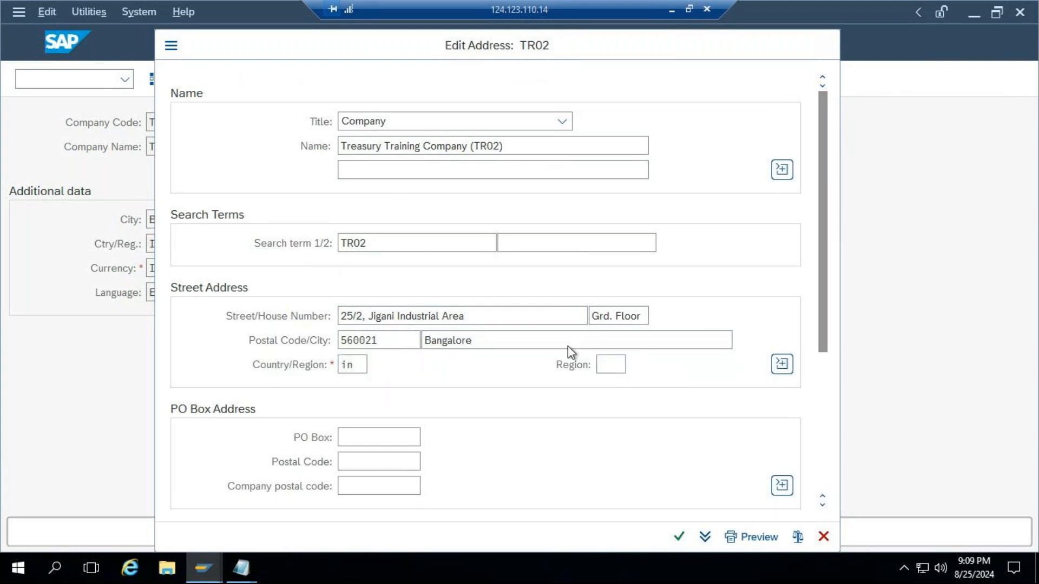
key(F4)
click(702, 334)
double_click(714, 337)
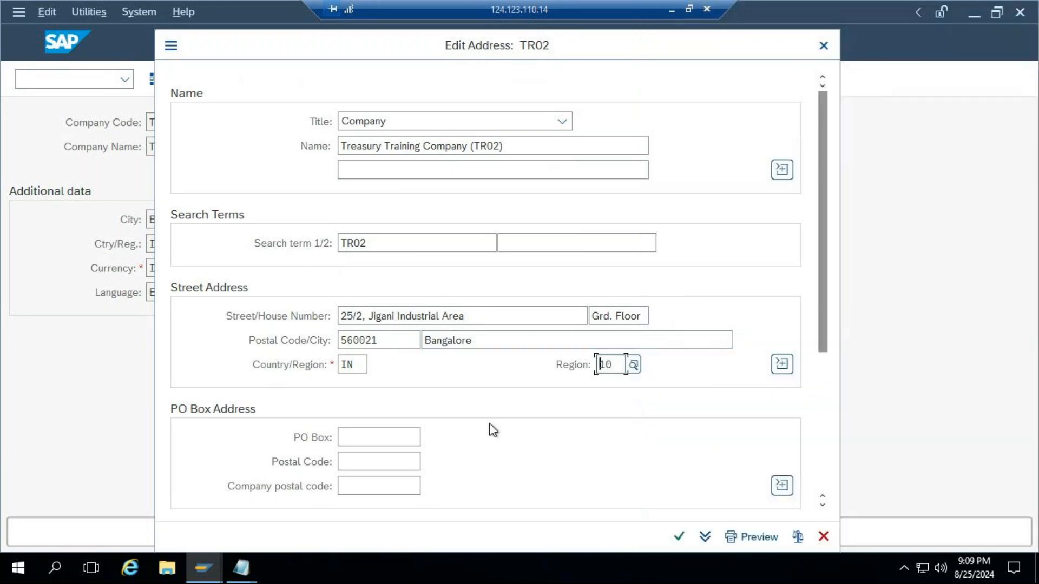
scroll(515, 413, down, 5)
click(679, 537)
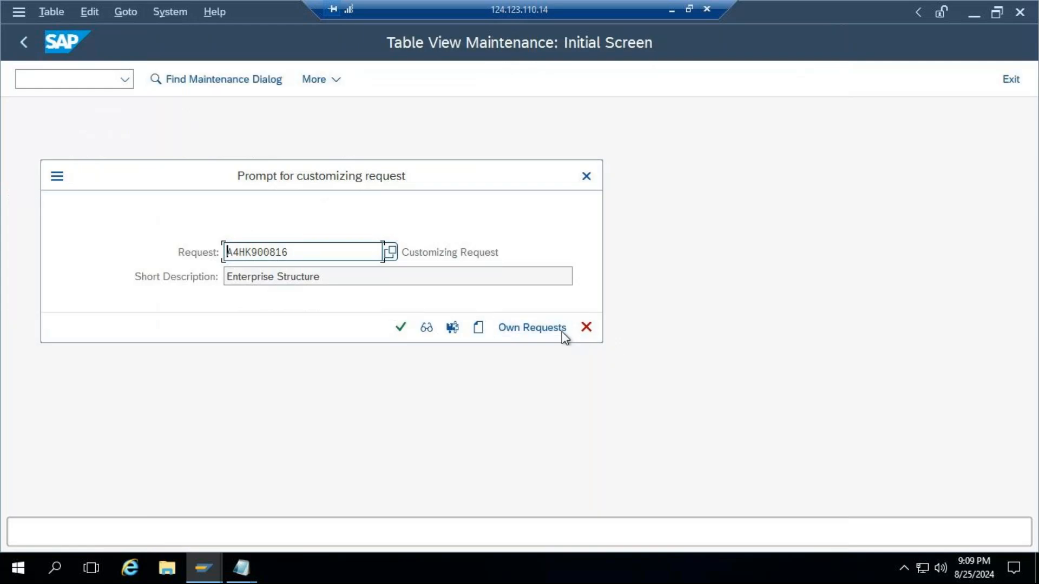
Create a customizing request described as Enterprise Structure of TR02 and save the company code under it.
click(480, 329)
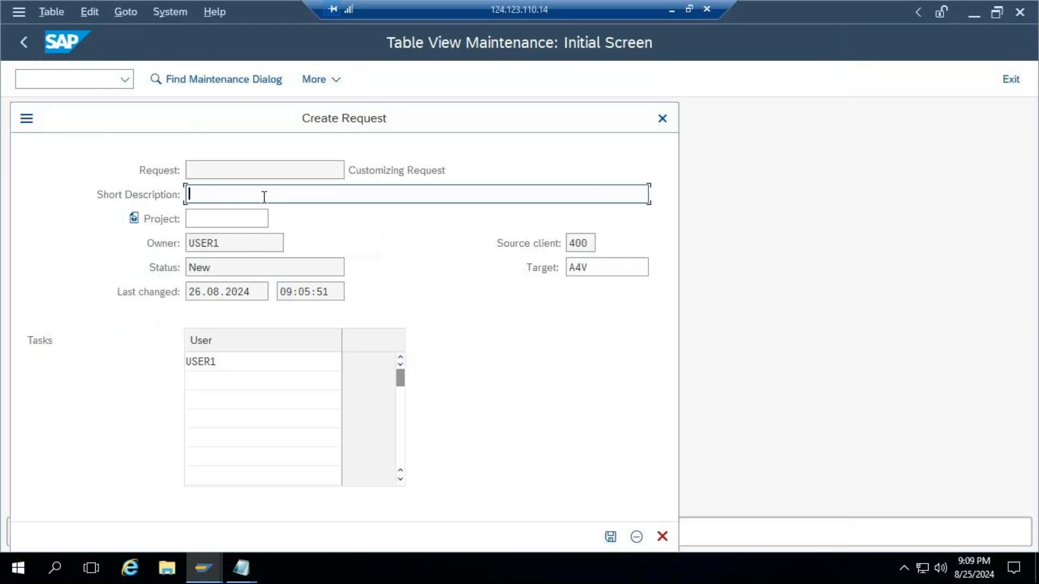
text(Enterr)
key(BackSpace)
text(prise Stru)
text(cture of )
text(TR0)
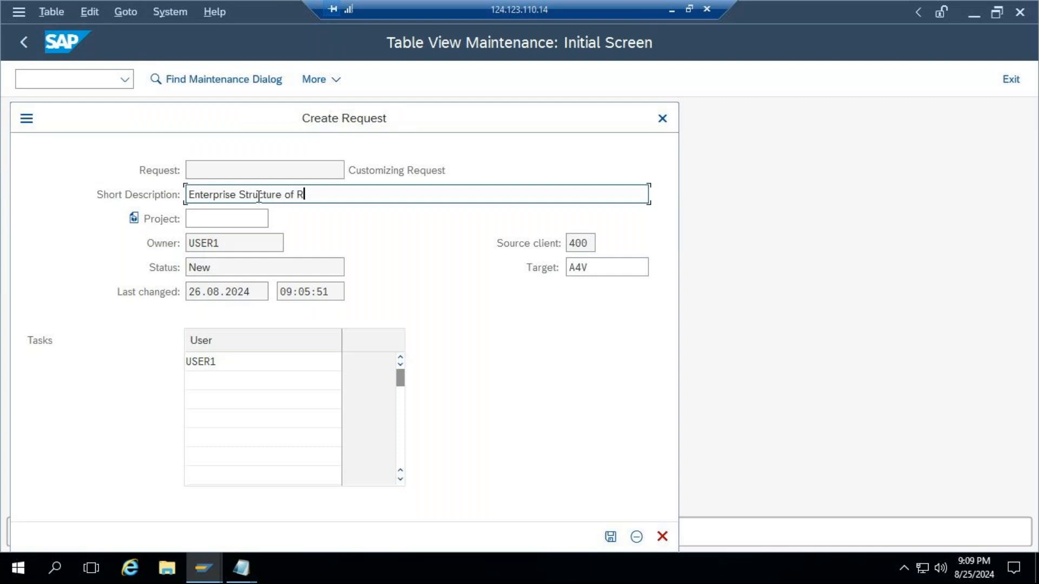
text(2)
click(611, 537)
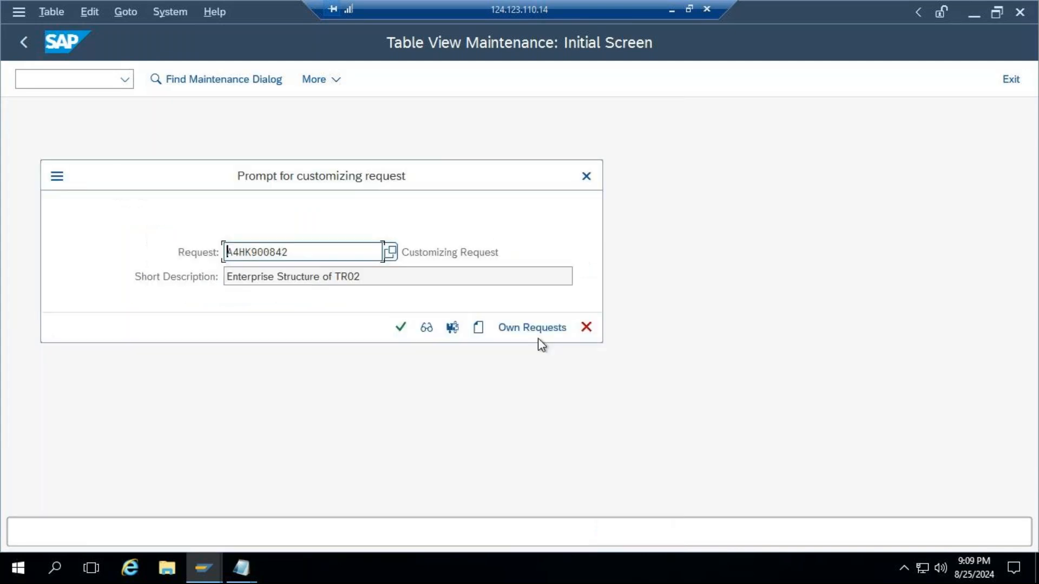
click(400, 328)
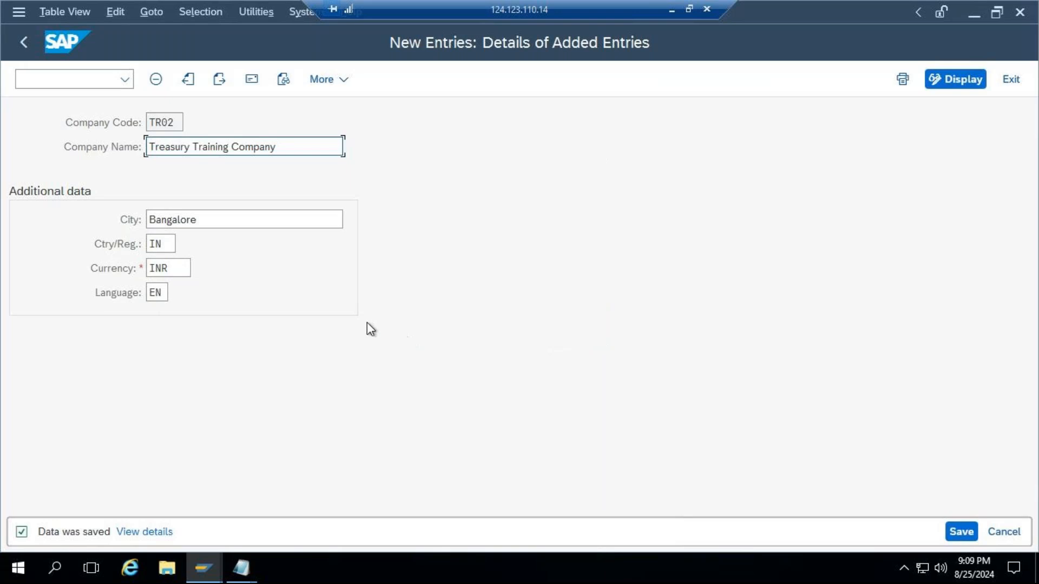
Leave the company code maintenance and its activity selection to return to the implementation guide structure.
click(23, 43)
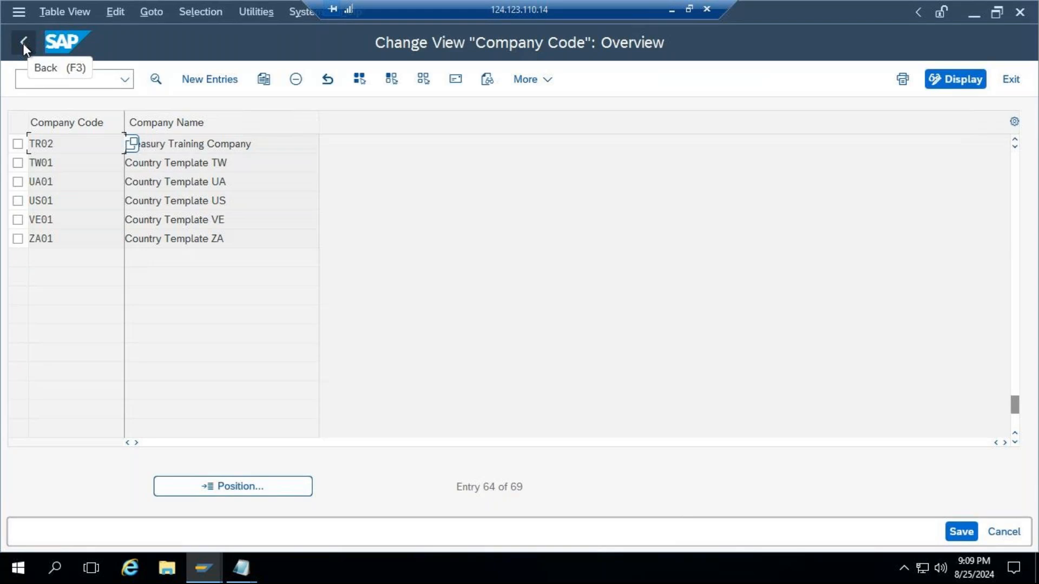
click(24, 45)
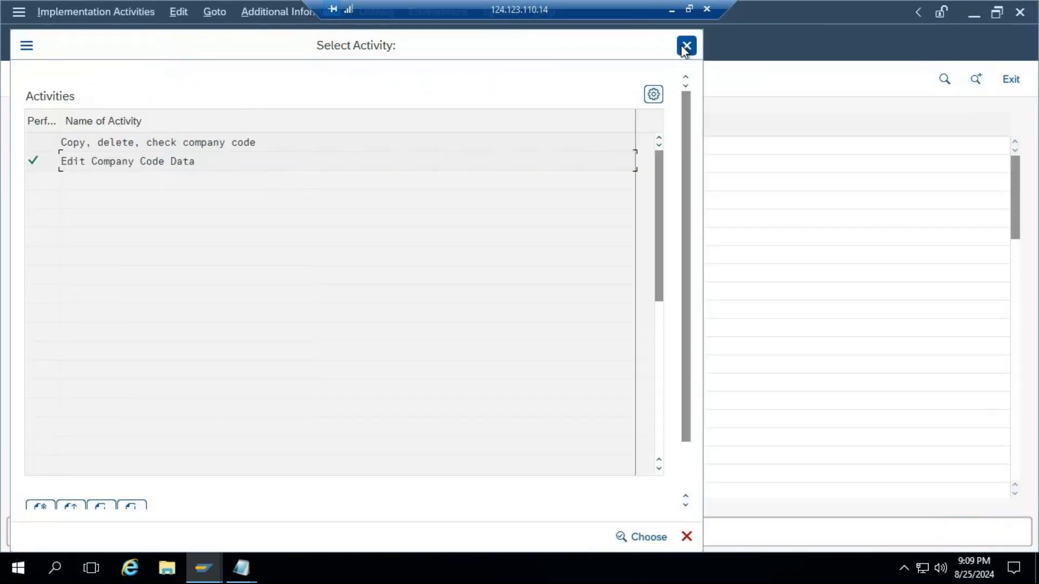
click(685, 47)
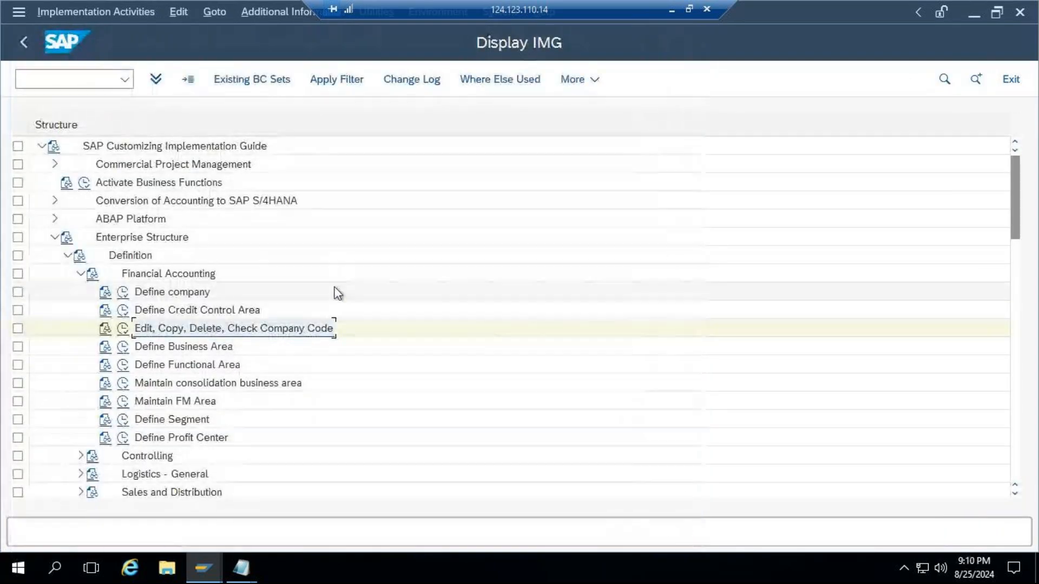
Compare the segments in the Define Segment activity with those planned in the FI Org Structure workbook in Excel, and return to SAP.
click(124, 427)
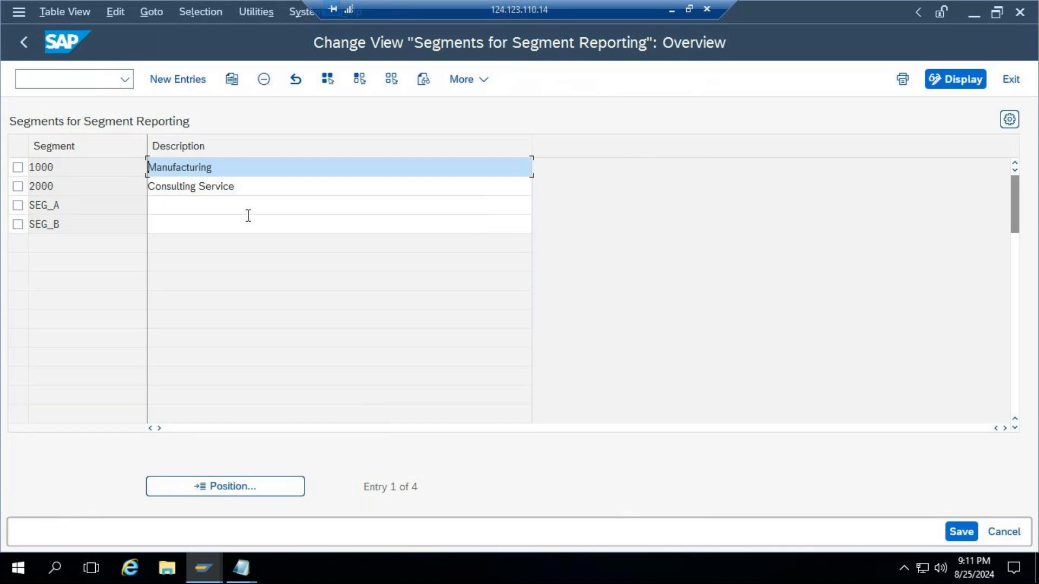
click(32, 49)
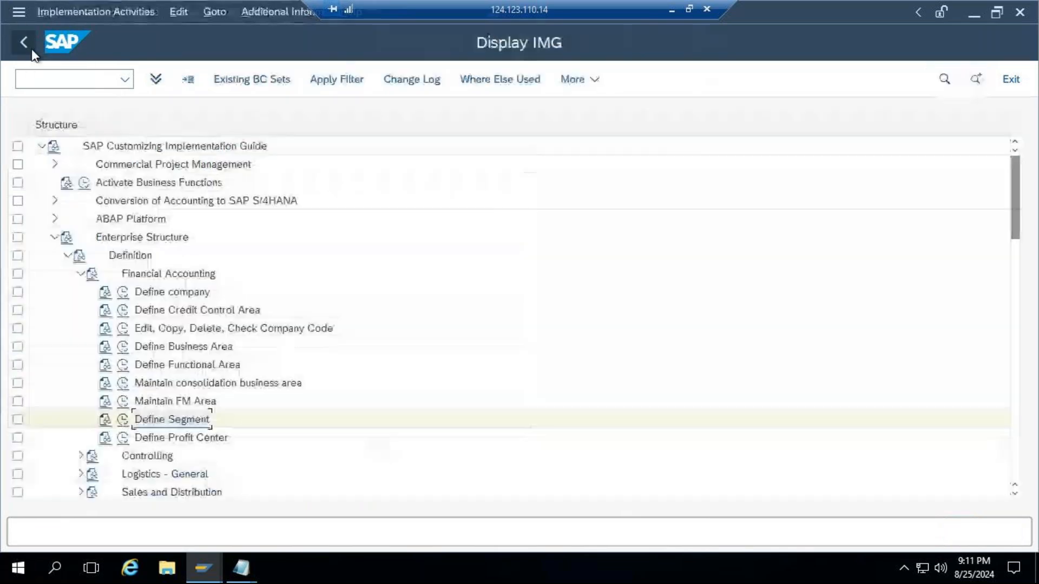
click(671, 10)
click(154, 277)
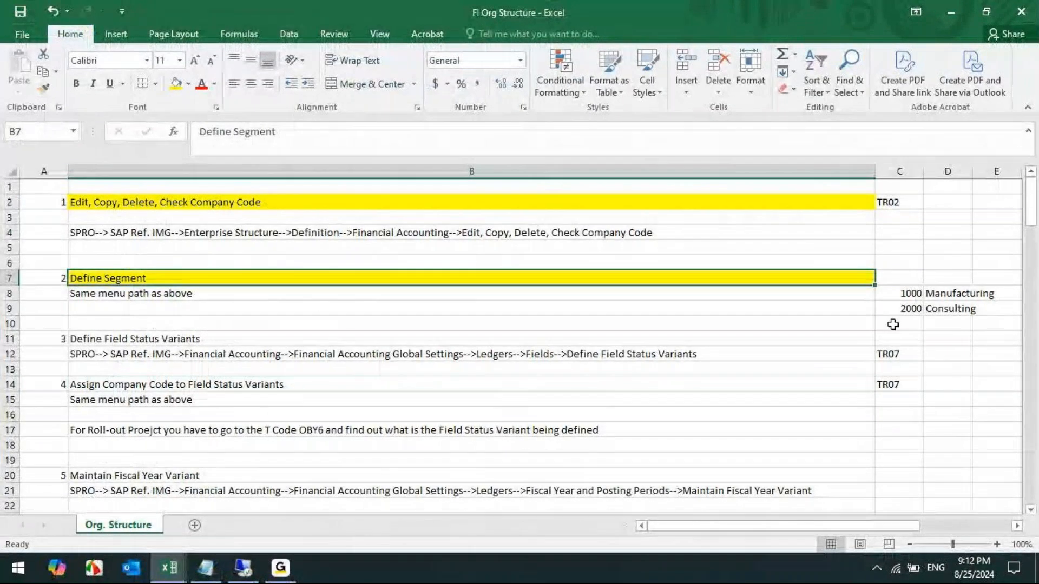
drag(920, 294, 916, 305)
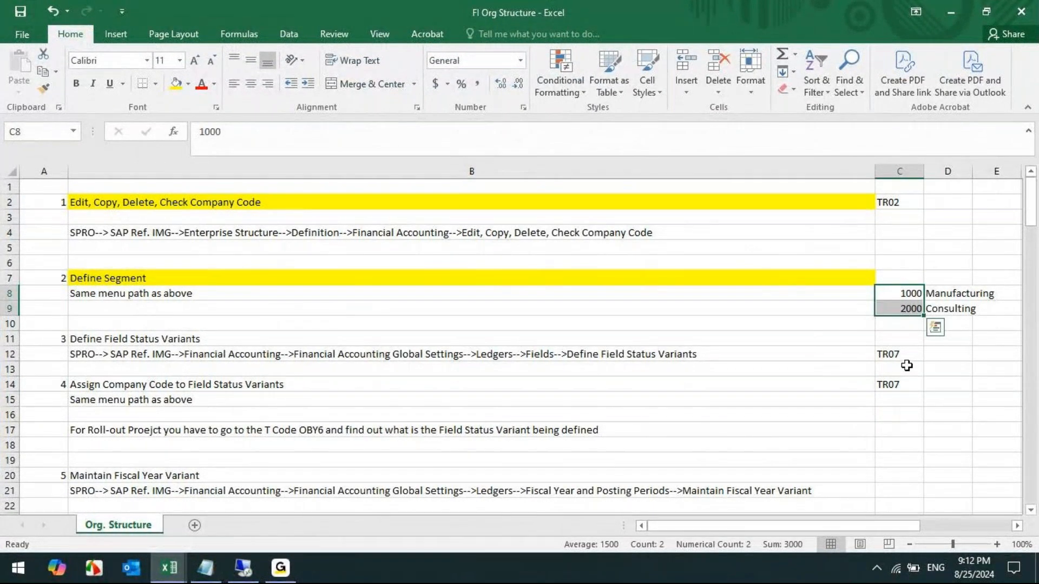
scroll(523, 358, down, 2)
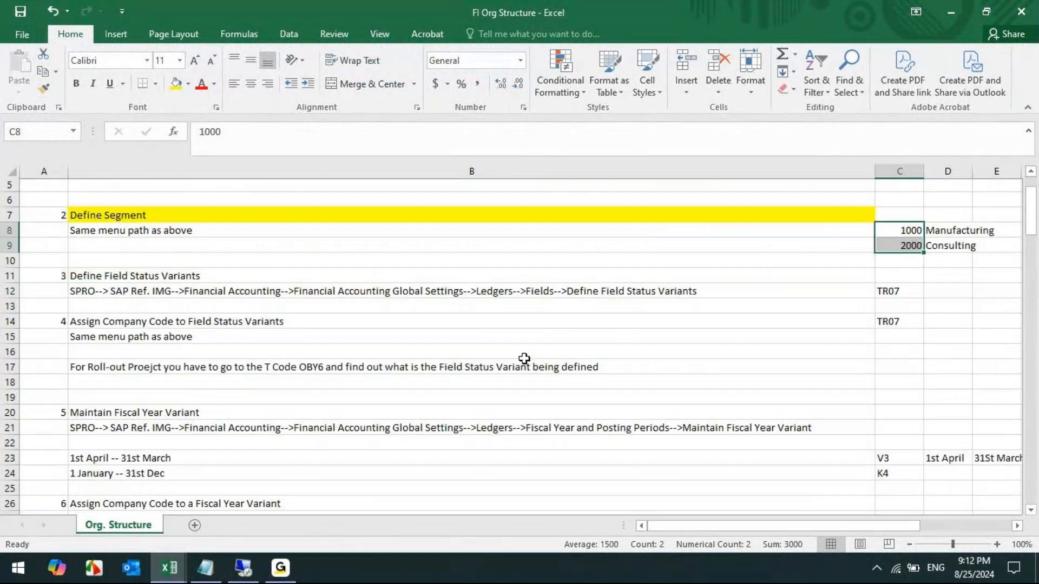
click(225, 248)
key(alt+Tab)
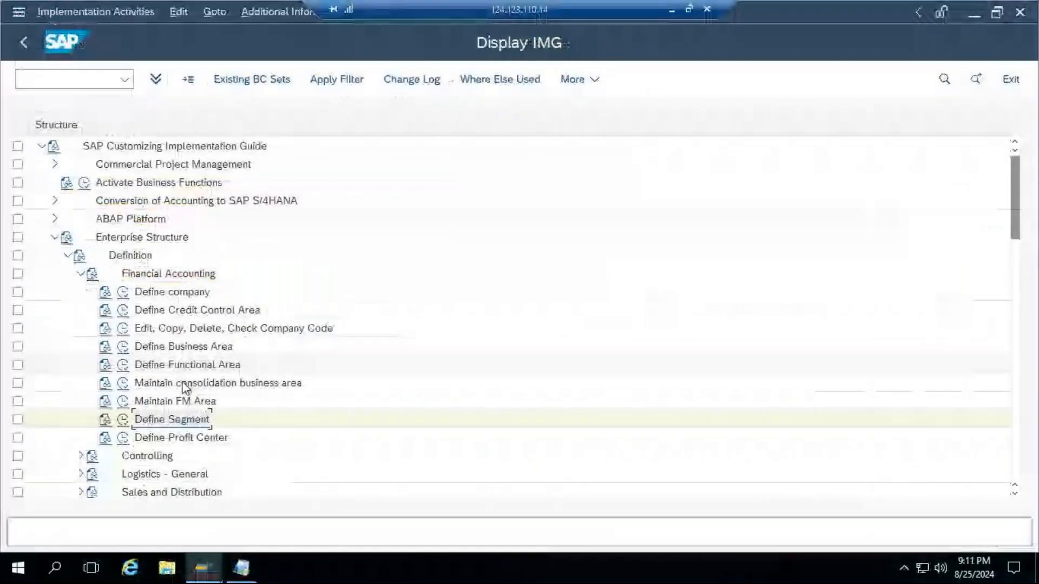
Collapse the Financial Accounting definitions and the whole Enterprise Structure node in the implementation guide.
scroll(307, 346, down, 1)
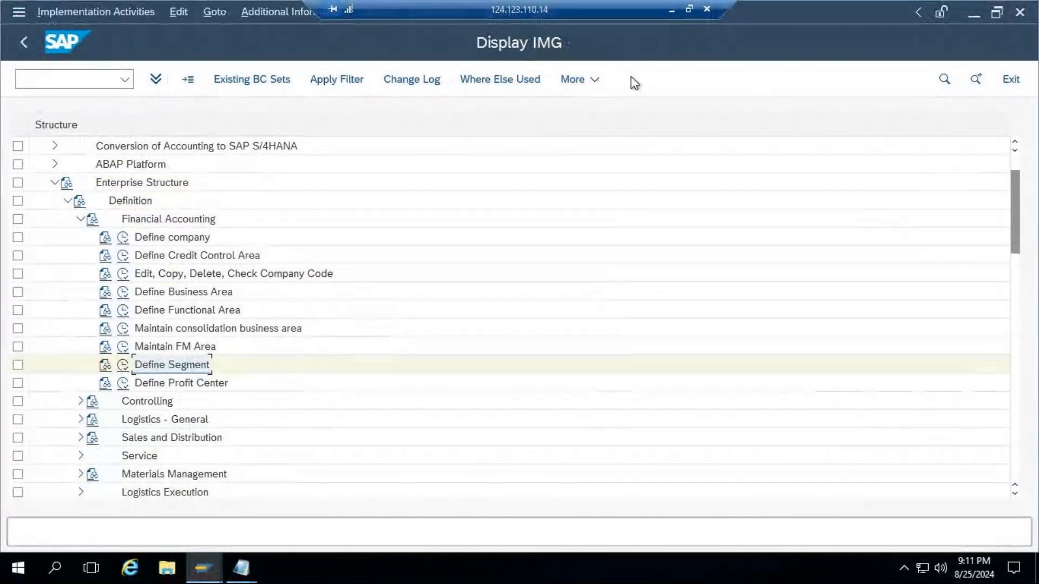
click(81, 219)
click(54, 184)
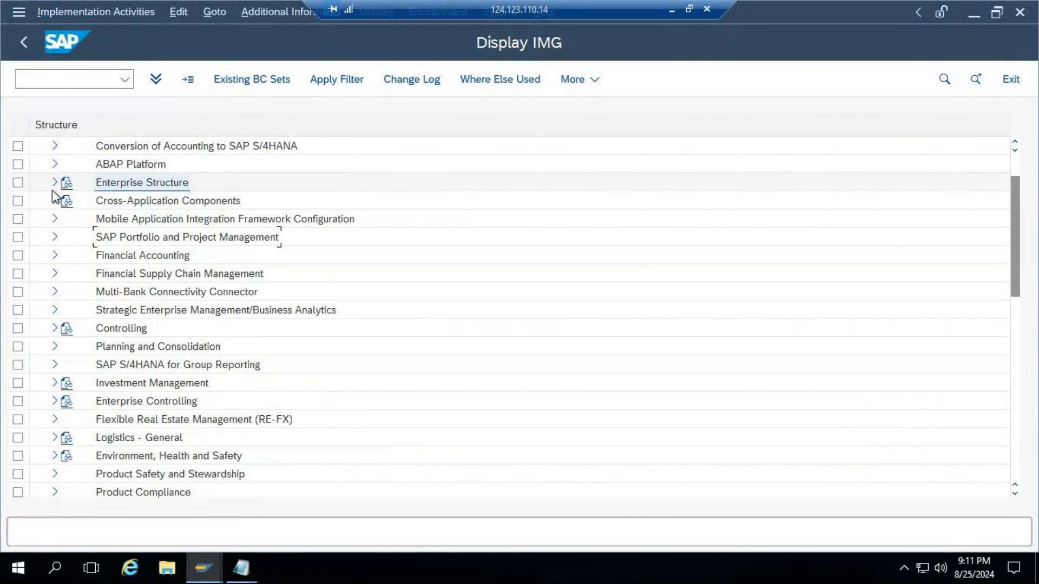
Open the Define Field Status Variants activity under Financial Accounting Global Settings, Ledgers, Fields.
click(55, 256)
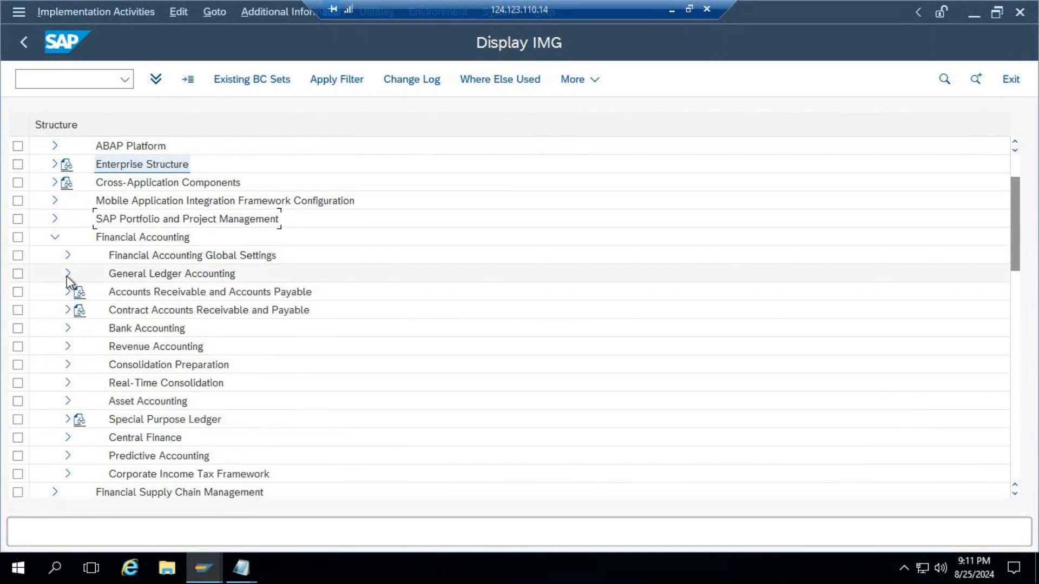
click(181, 260)
click(68, 256)
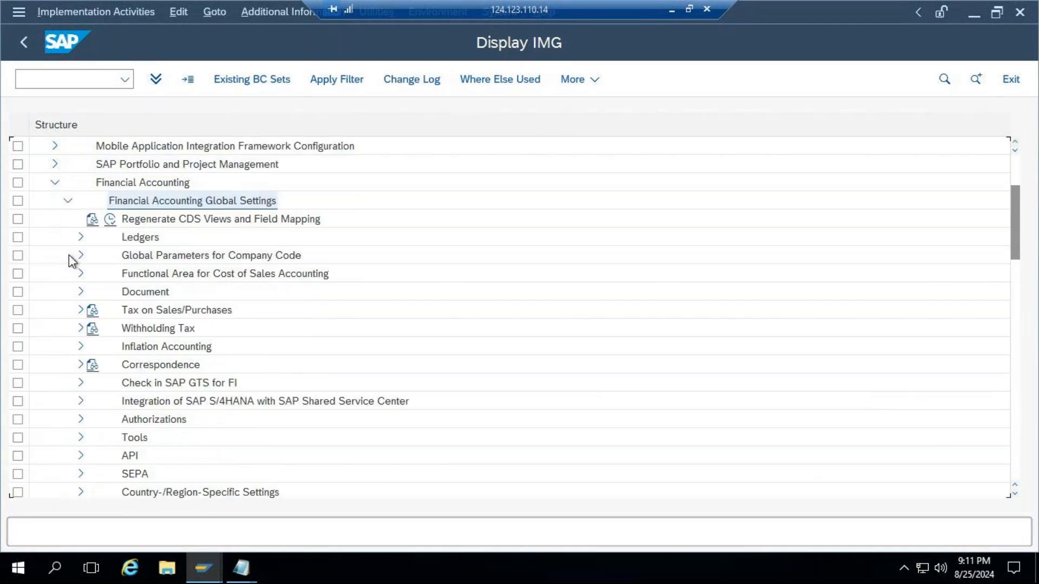
click(81, 238)
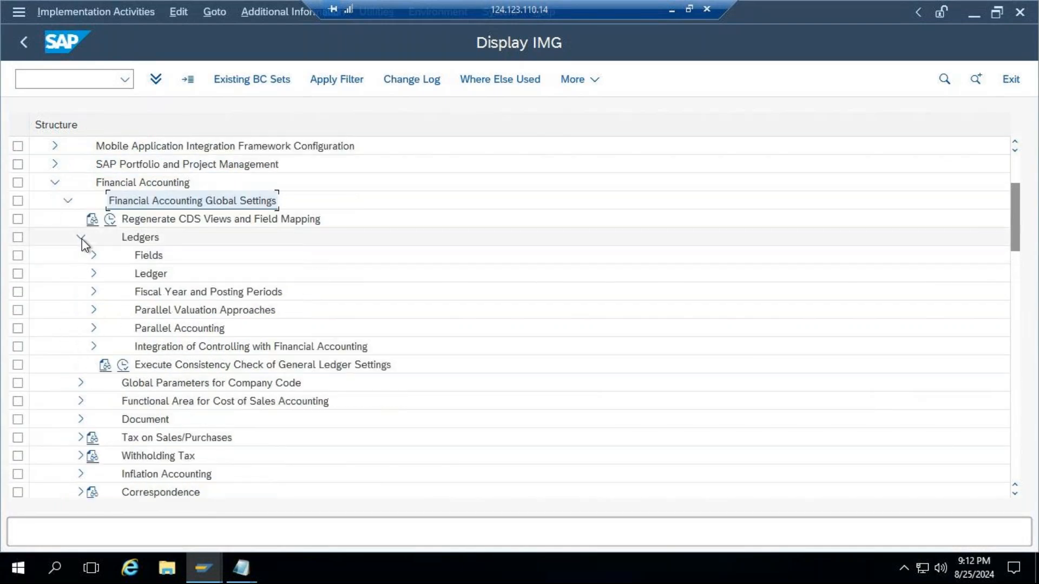
click(93, 256)
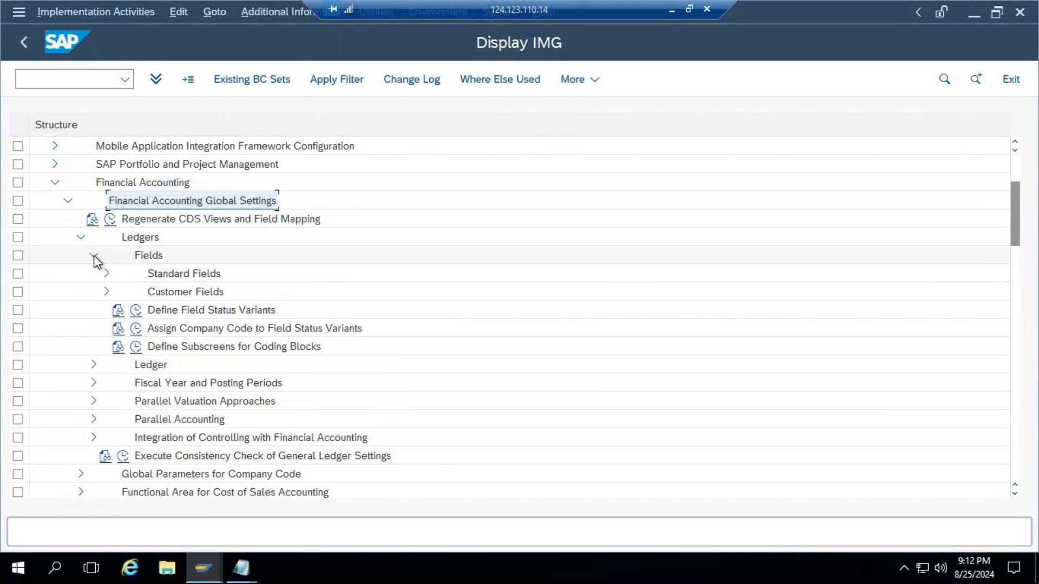
click(136, 311)
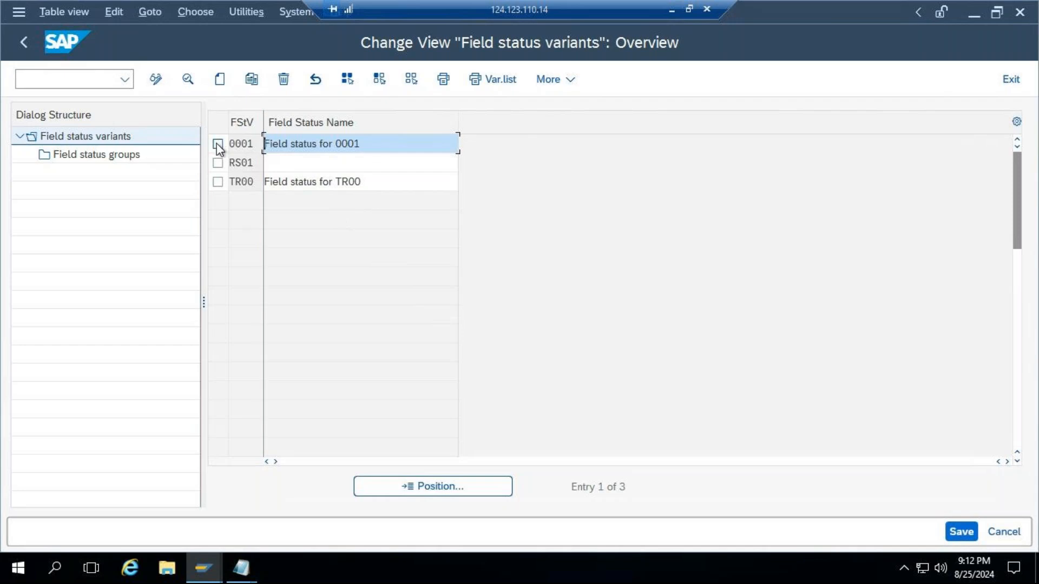
Start a copy of field status variant 0001 with the key TR02 and the name "Field status for TR02".
drag(259, 145, 205, 145)
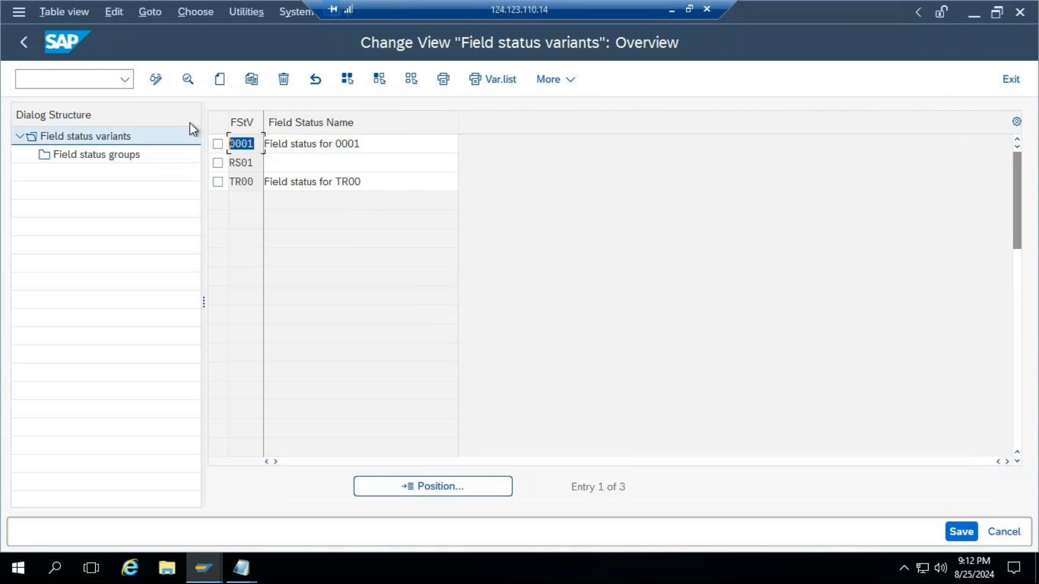
click(216, 147)
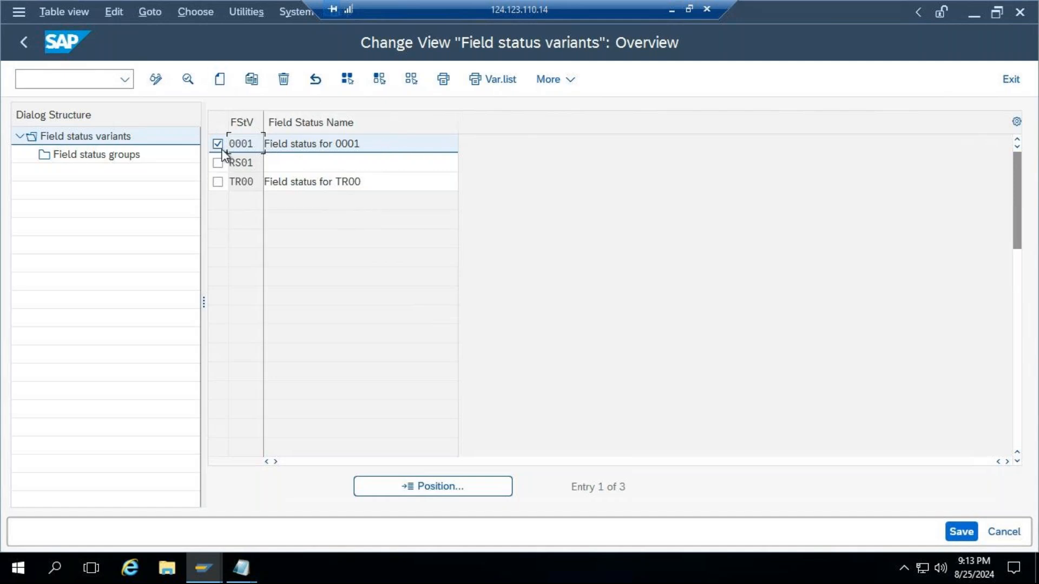
click(252, 81)
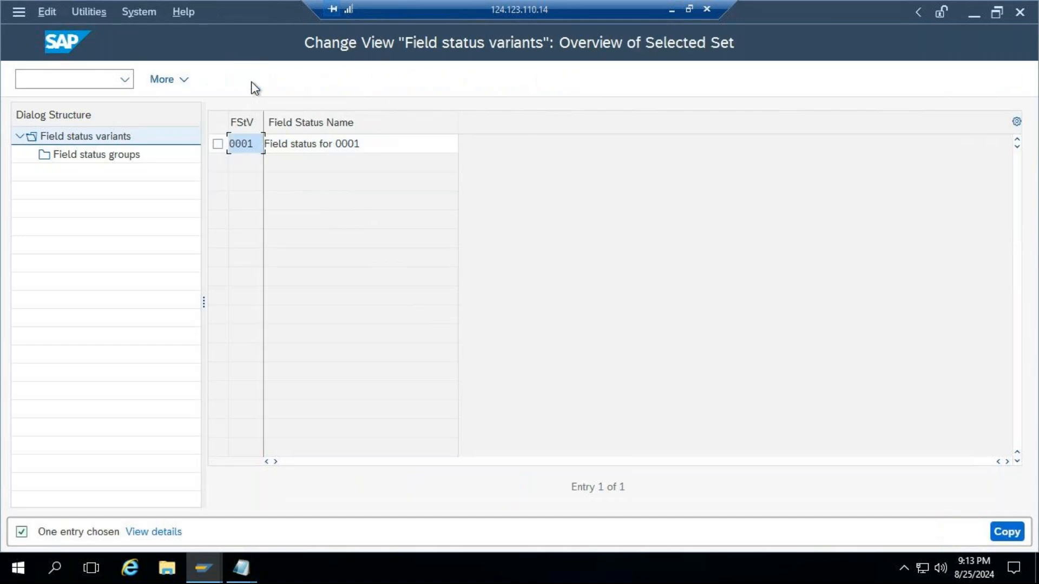
text(TR02)
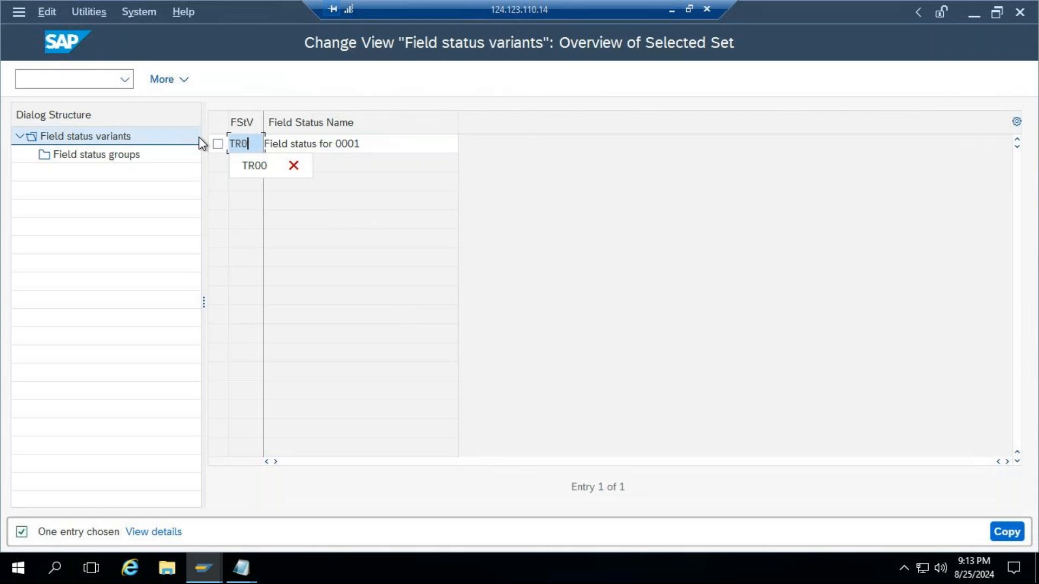
click(393, 141)
key(BackSpace)
key(BackSpace)
key(BackSpace)
key(BackSpace)
text(TR02)
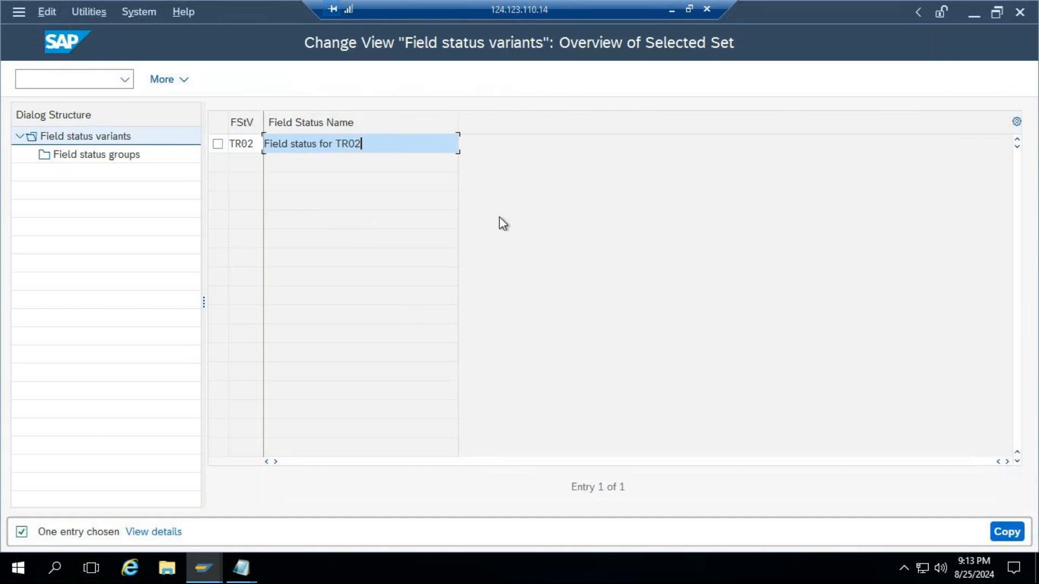
Copy the variant with all dependent entries and save it to the customizing request "Enterprise Structure of TR02".
key(Return)
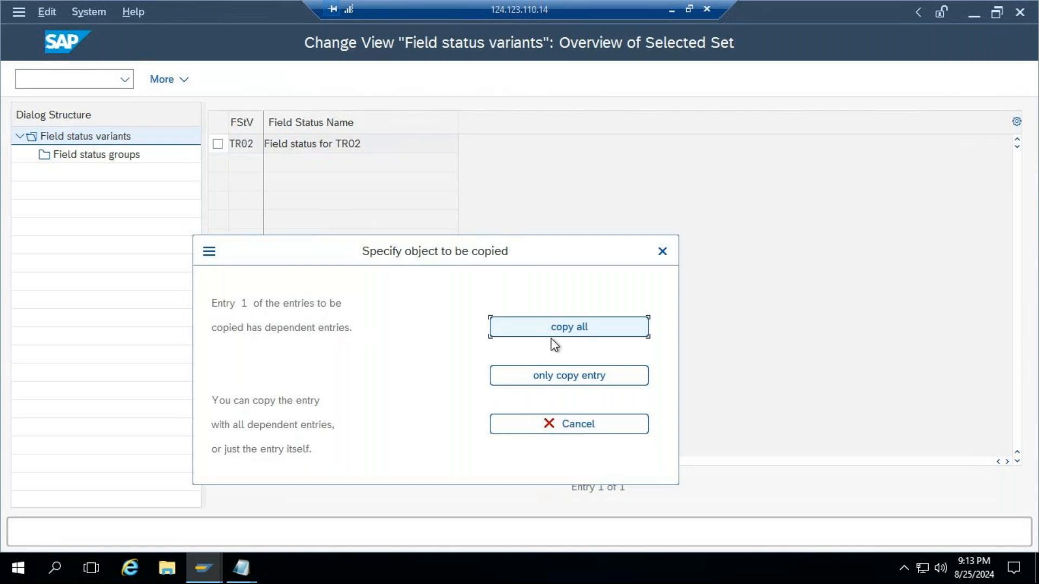
click(577, 329)
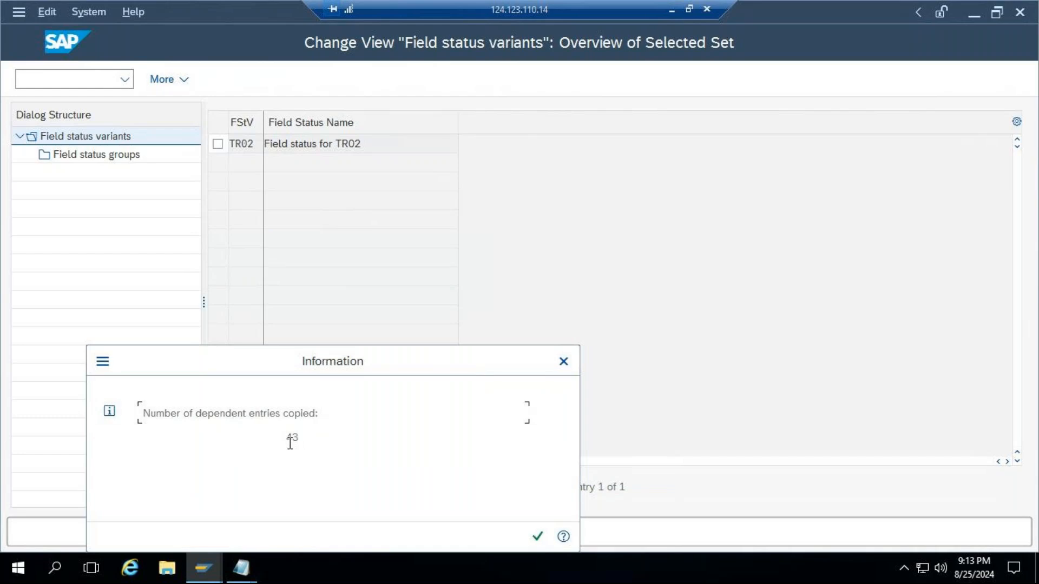
click(528, 531)
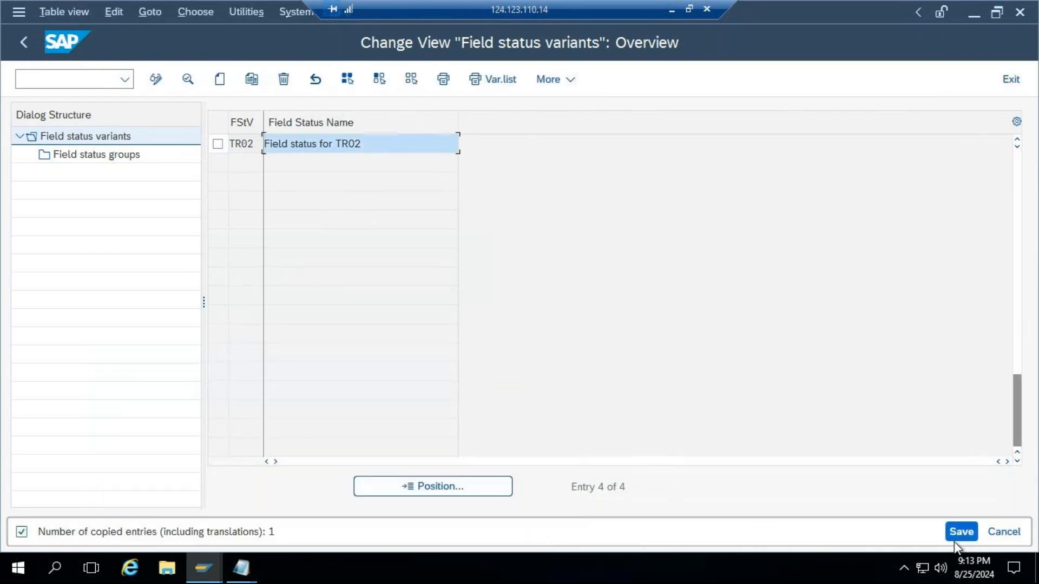
click(955, 532)
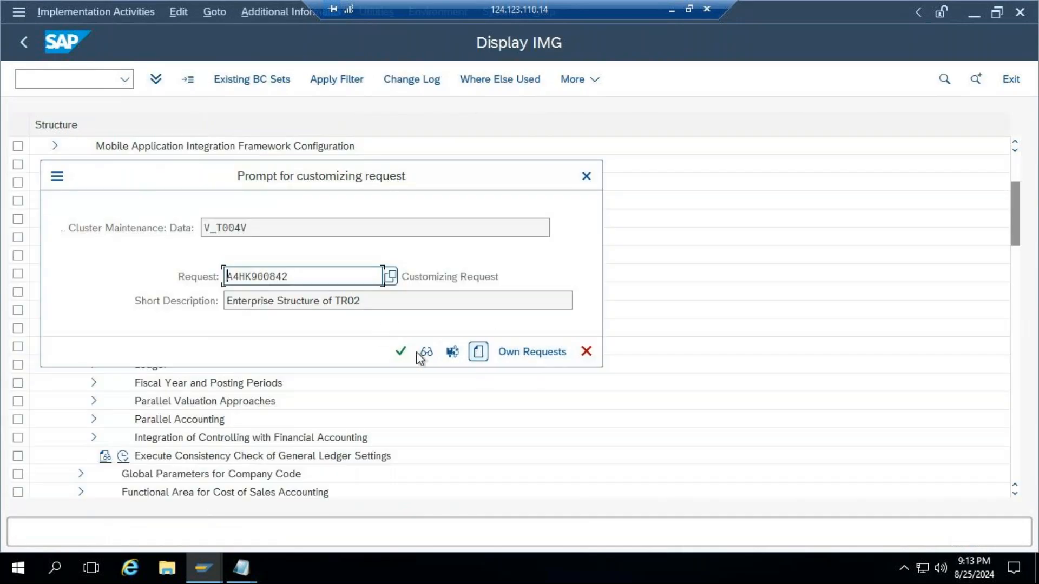
click(402, 352)
Show the field status groups belonging to variant TR02 and look through the list.
click(217, 144)
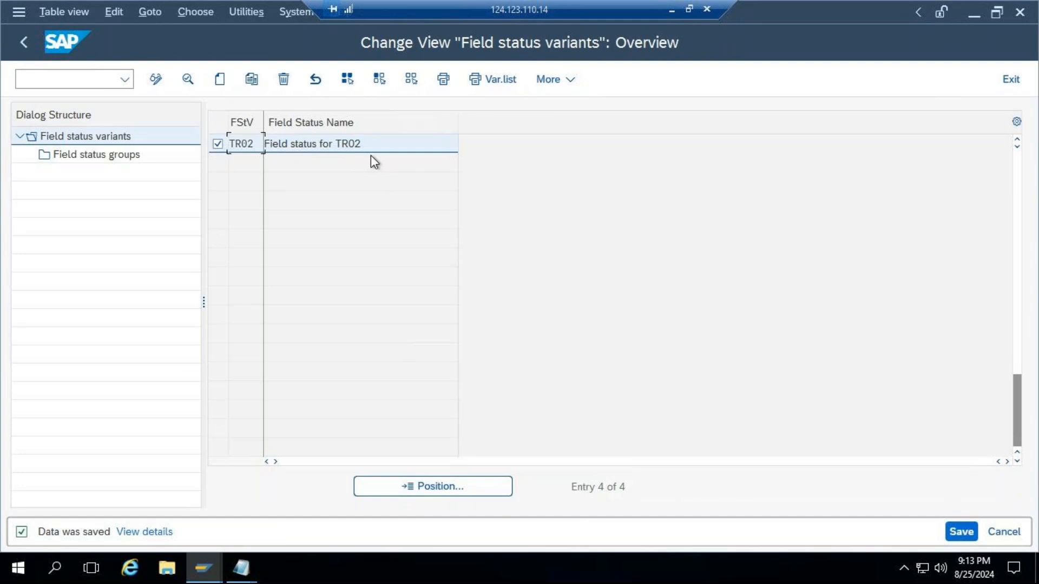
double_click(80, 156)
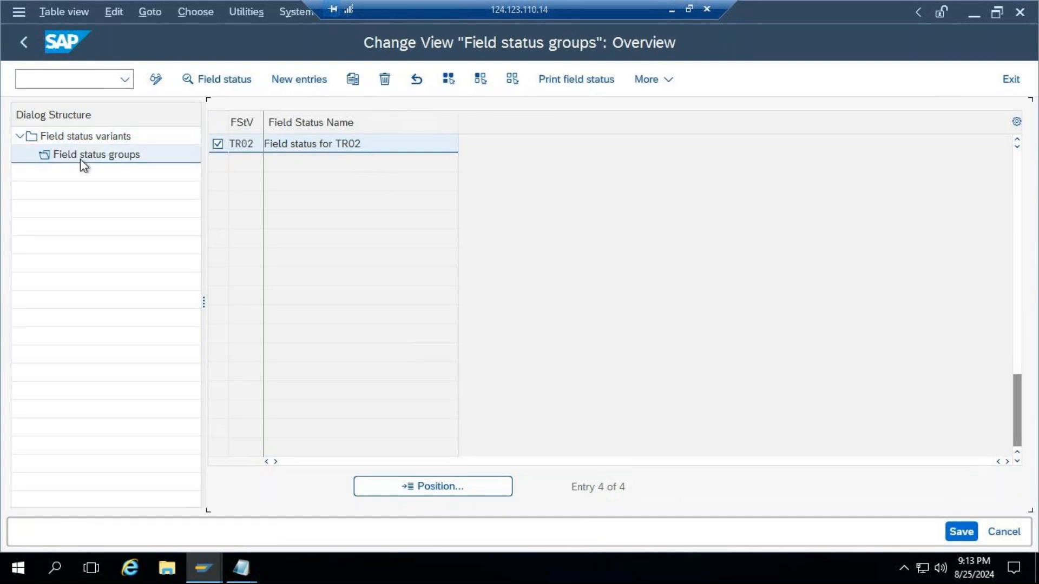
scroll(313, 301, down, 14)
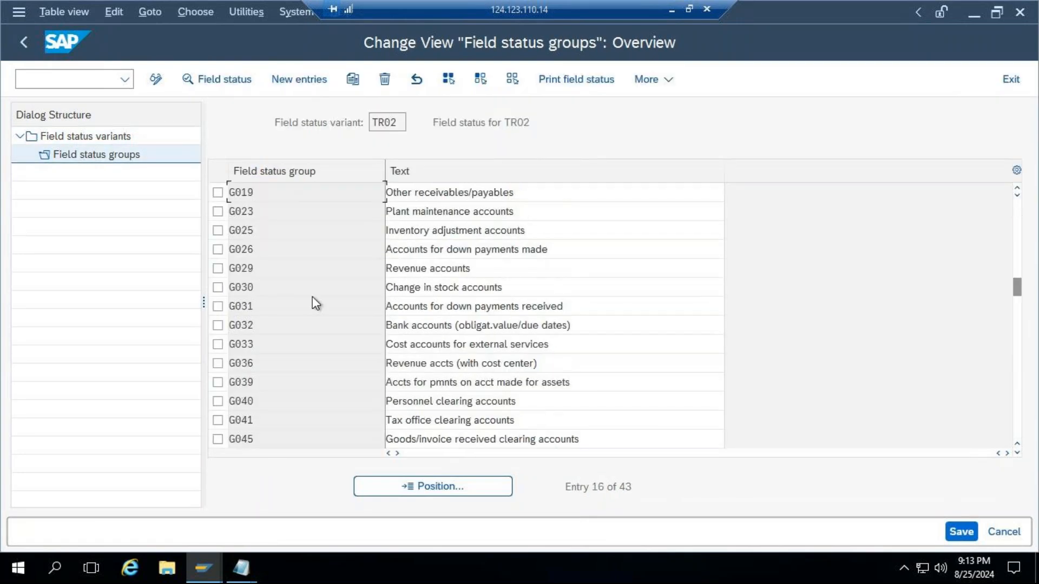
scroll(312, 295, up, 14)
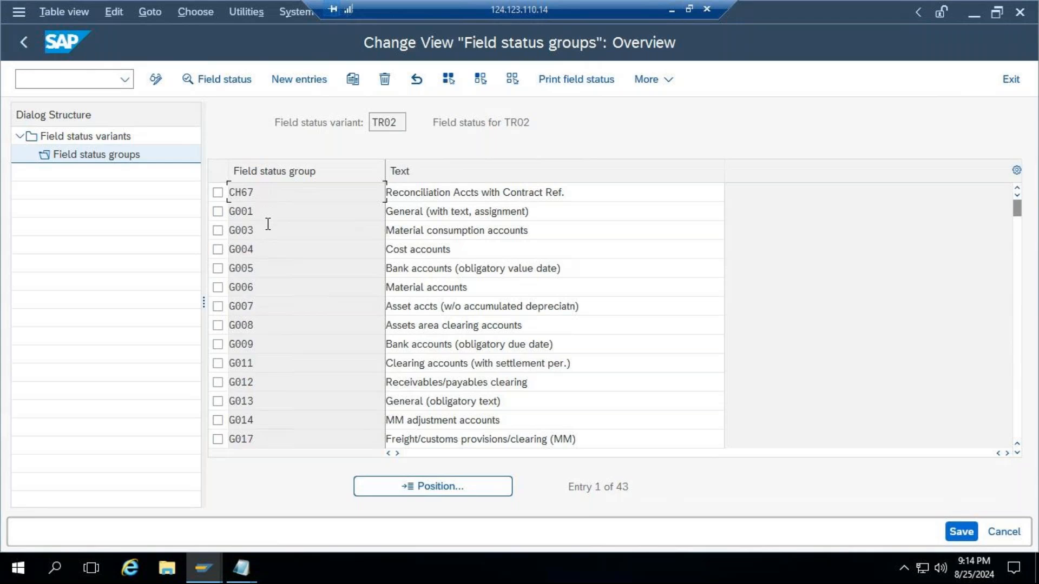
click(101, 141)
click(88, 157)
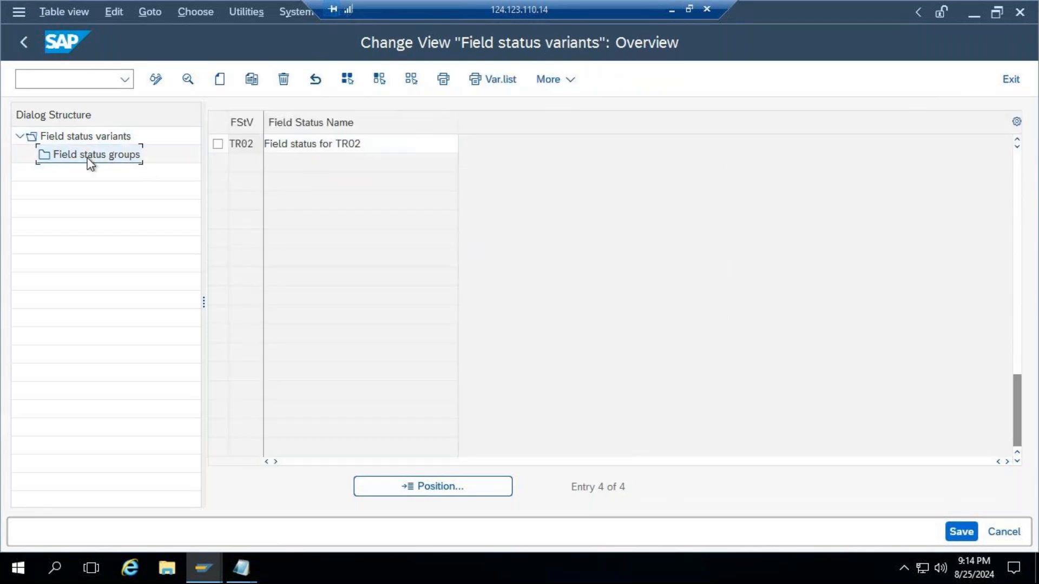
click(217, 144)
click(142, 160)
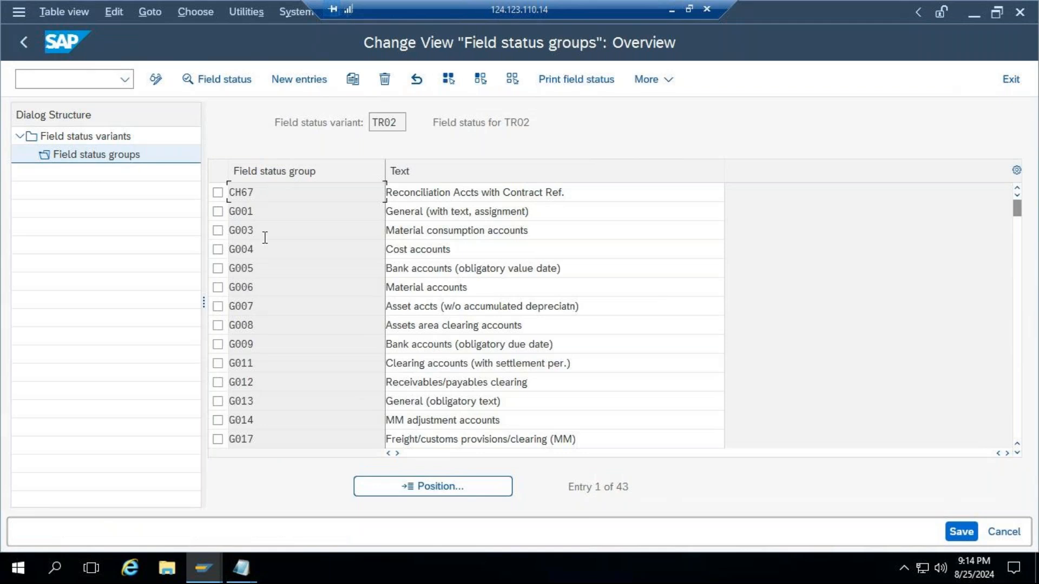
Examine the Payment transactions field settings of group G005, Bank accounts (obligatory value date), and return to the group list.
click(218, 269)
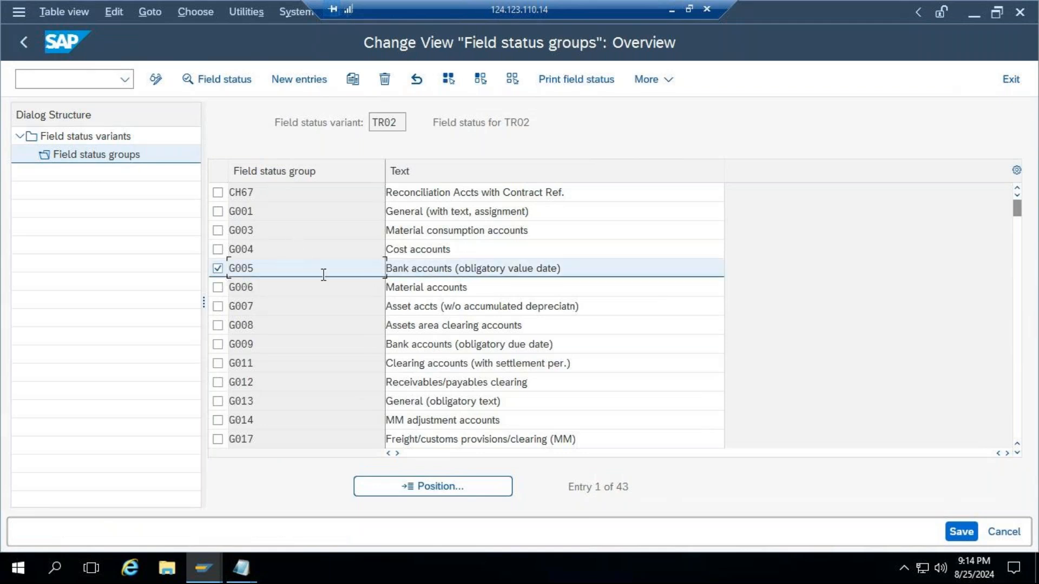
drag(254, 268, 210, 267)
double_click(280, 271)
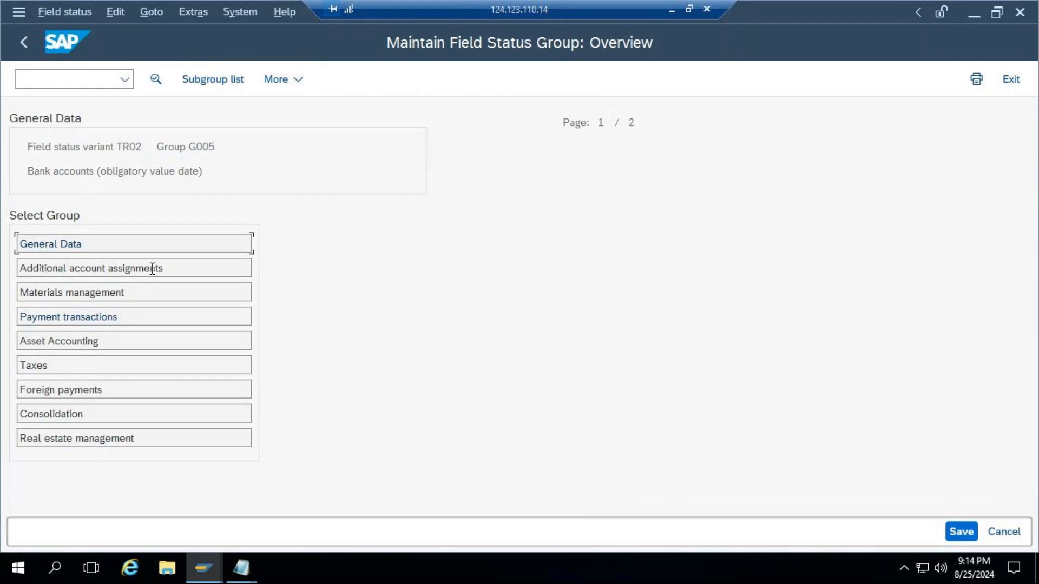
double_click(65, 318)
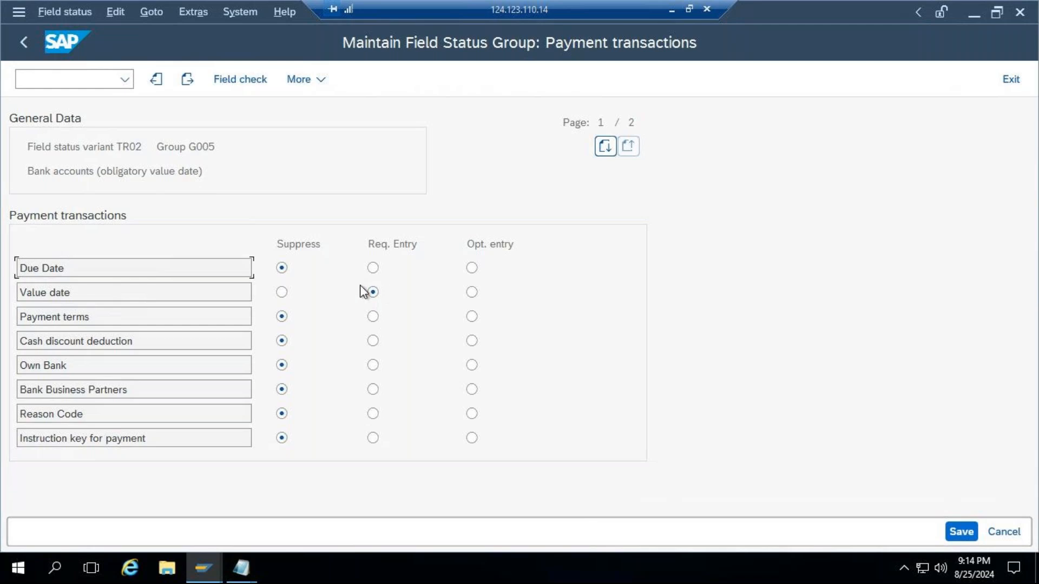
click(30, 49)
click(30, 49)
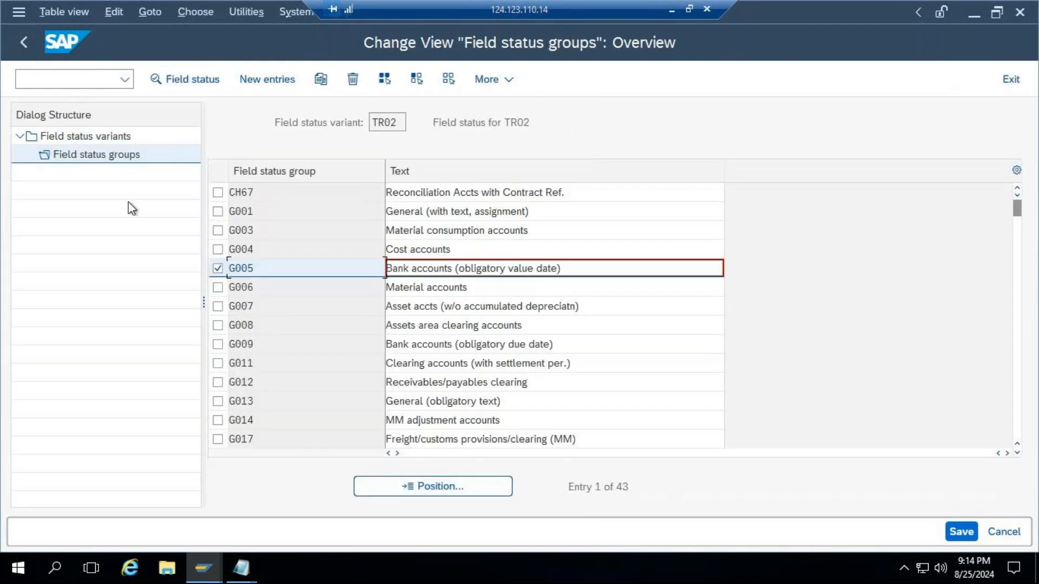
Open the Additional account assignments settings of field status group G004, Cost accounts.
click(217, 269)
click(237, 251)
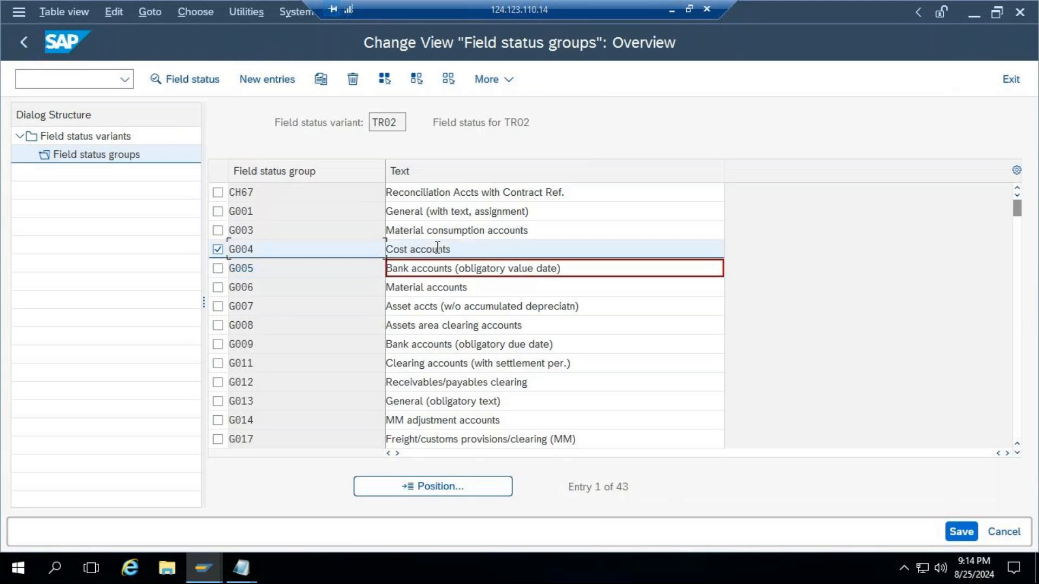
double_click(298, 247)
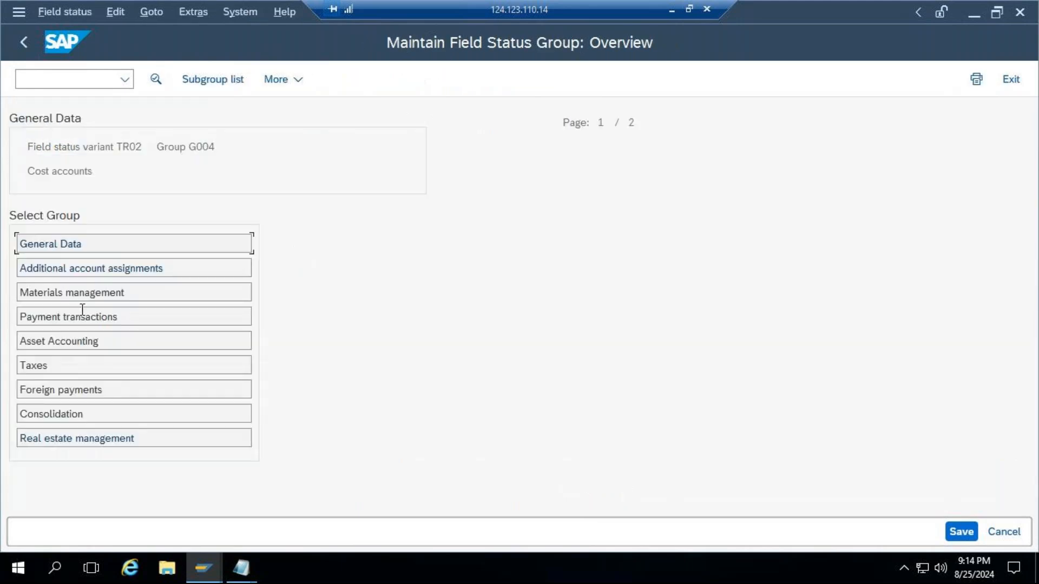
double_click(69, 269)
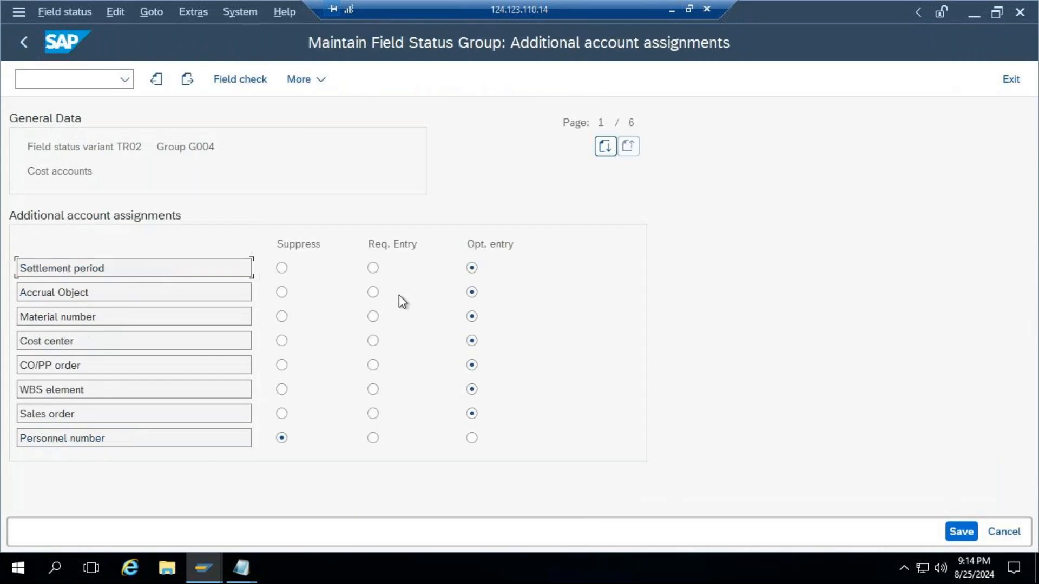
Examine the field statuses on all pages of G004's additional account assignments and return to the first page.
click(605, 147)
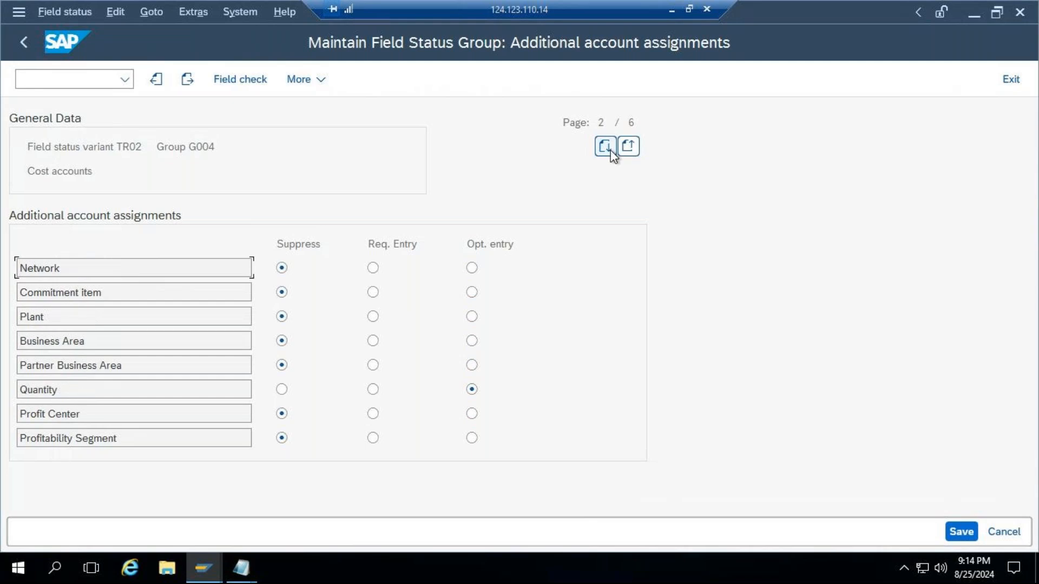
click(605, 147)
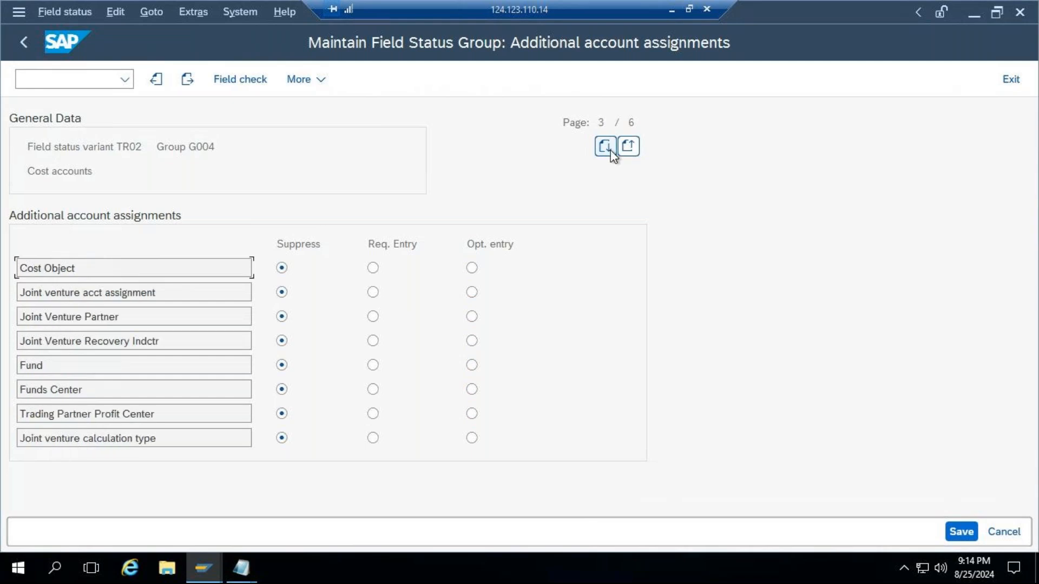
click(604, 148)
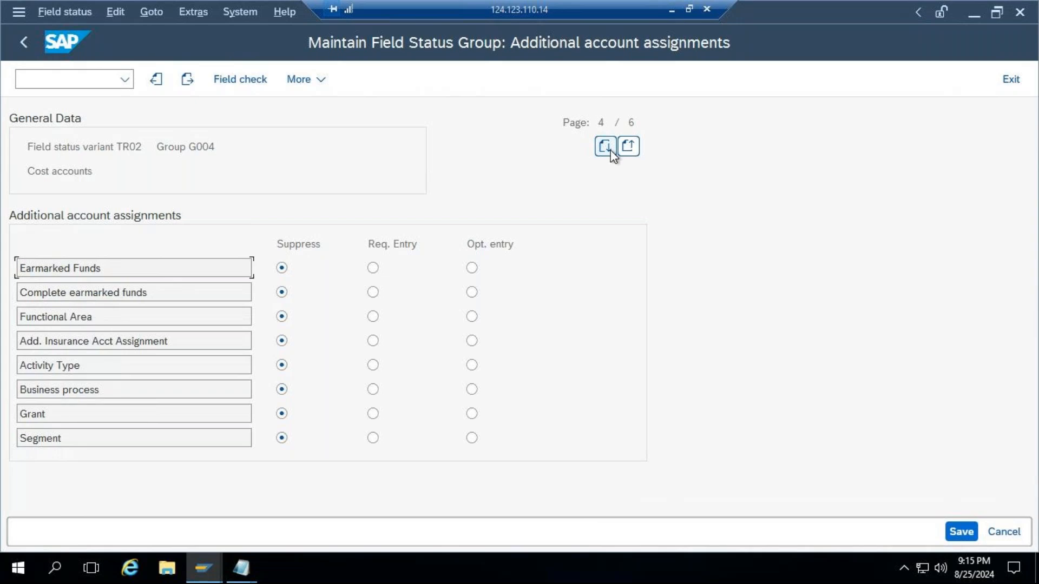
click(604, 148)
click(605, 147)
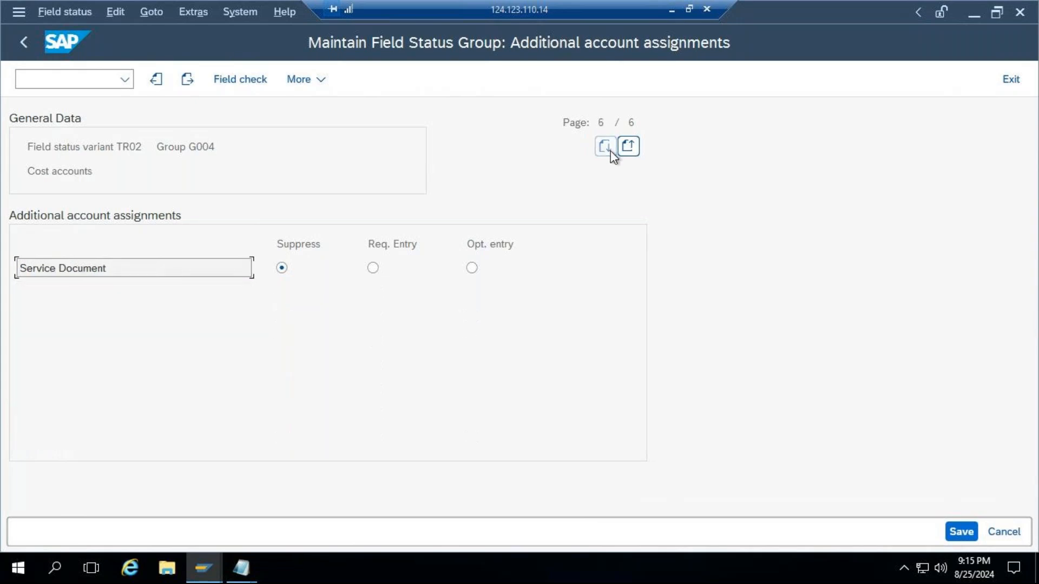
click(628, 148)
click(628, 147)
click(628, 149)
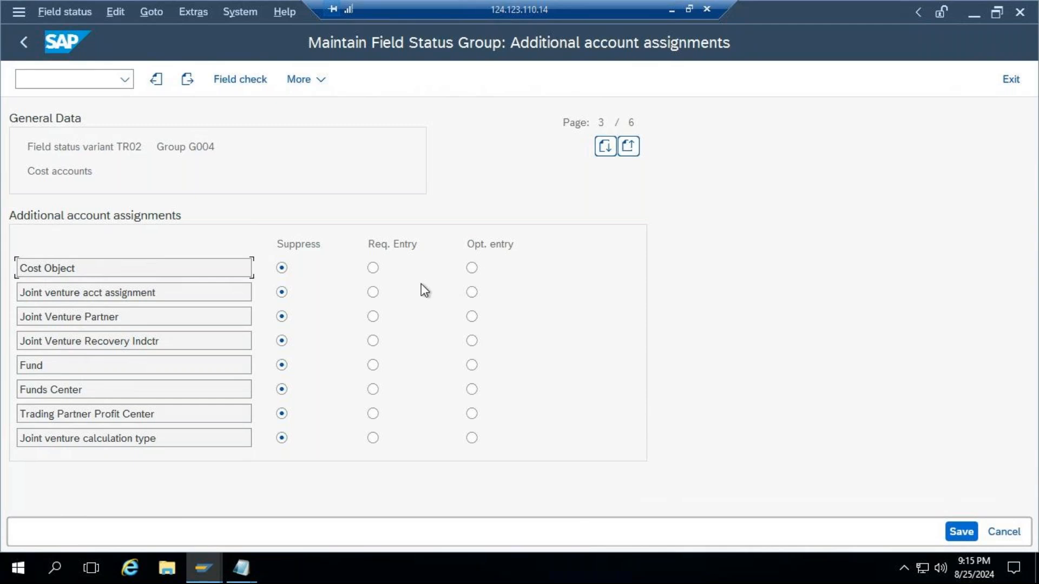
click(613, 152)
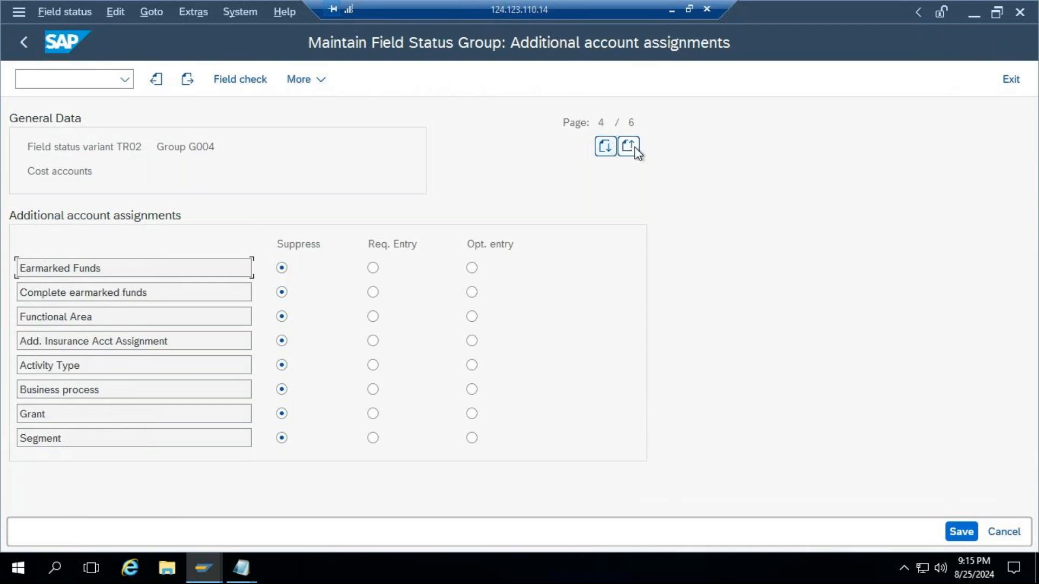
click(633, 150)
click(633, 149)
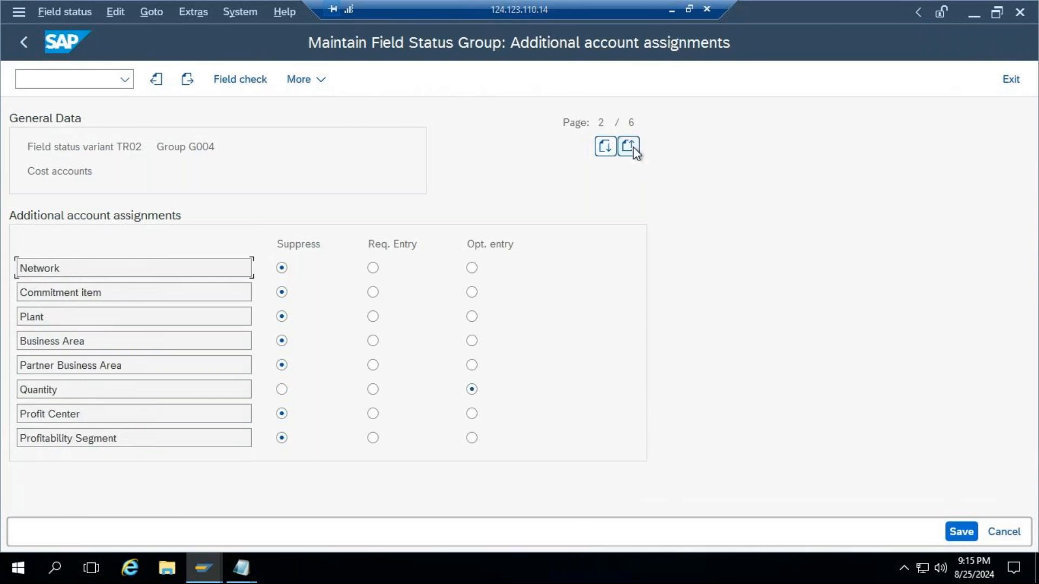
click(632, 149)
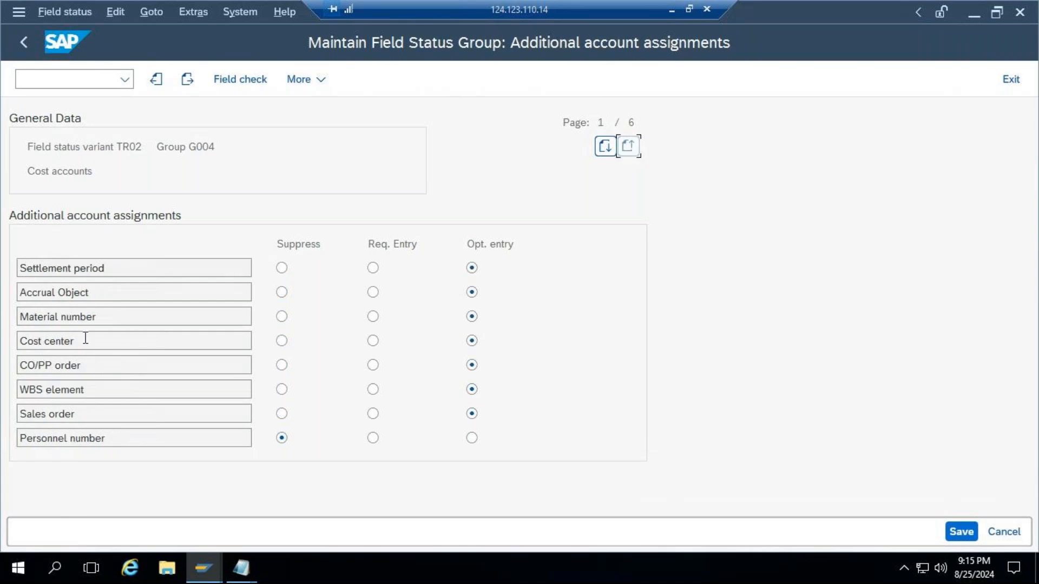
Make Cost center a required entry in field status group G004, save the change and deselect the group.
click(372, 340)
click(955, 532)
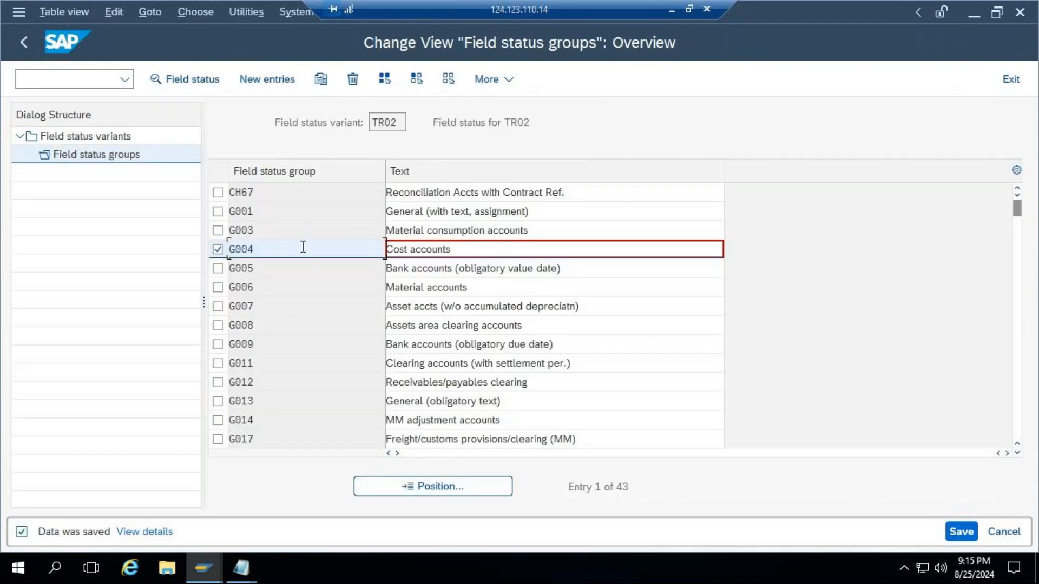
drag(262, 249, 190, 250)
click(215, 250)
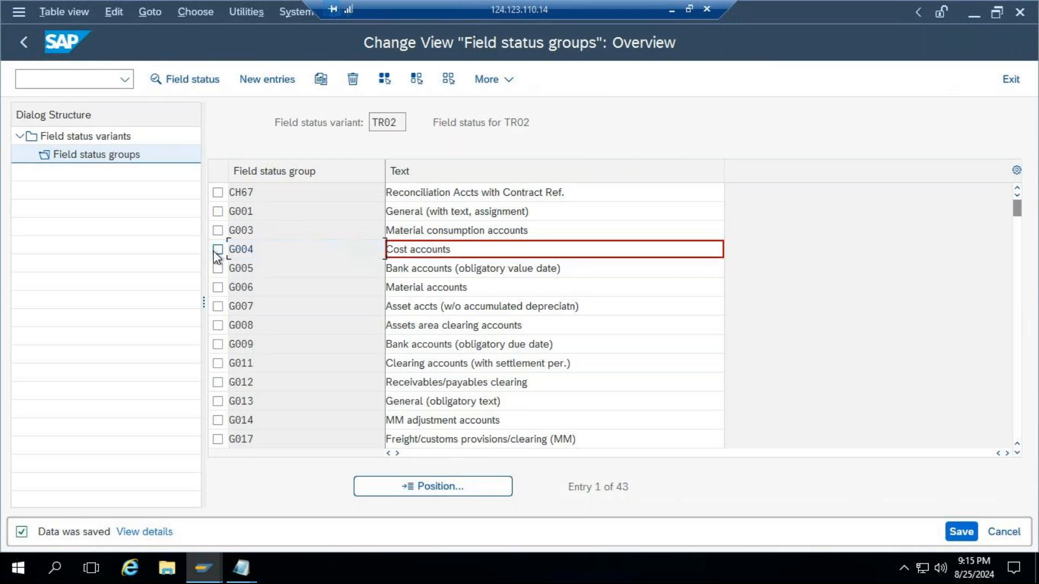
Look through the field status groups of variant TR02 and return to the customizing structure.
scroll(279, 245, down, 5)
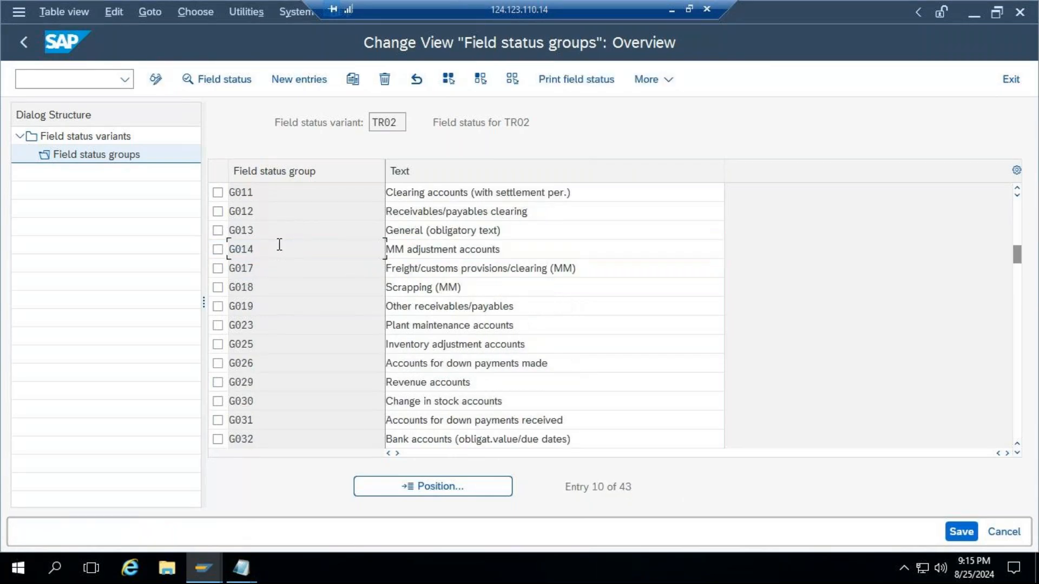
scroll(279, 245, down, 4)
scroll(279, 243, up, 9)
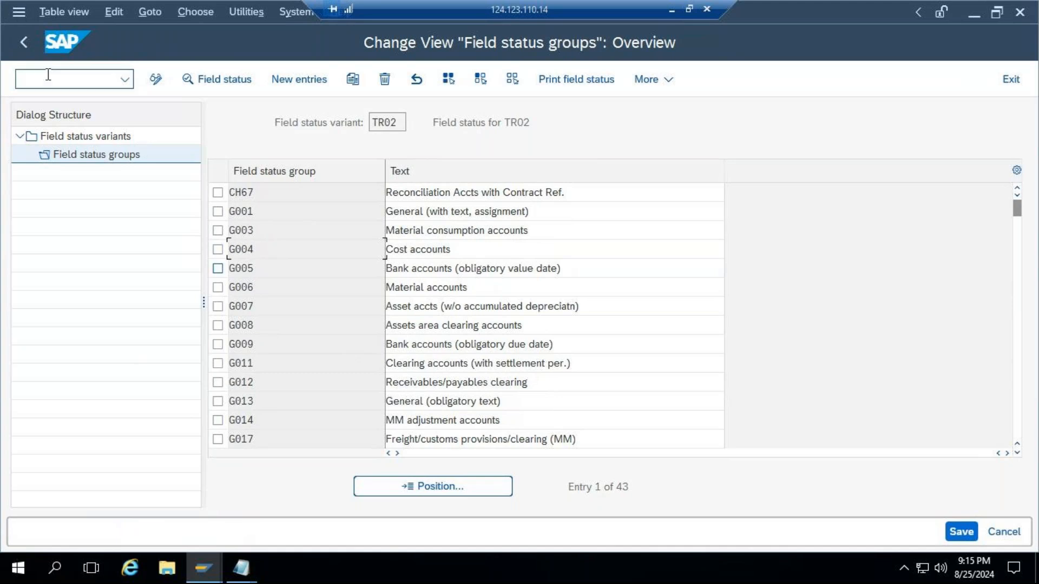
click(30, 50)
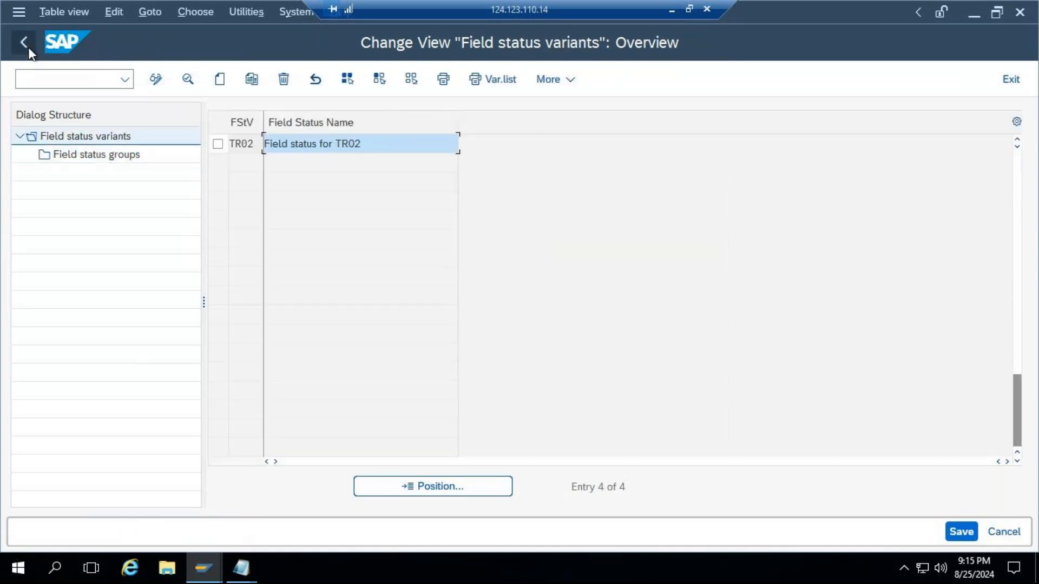
click(28, 47)
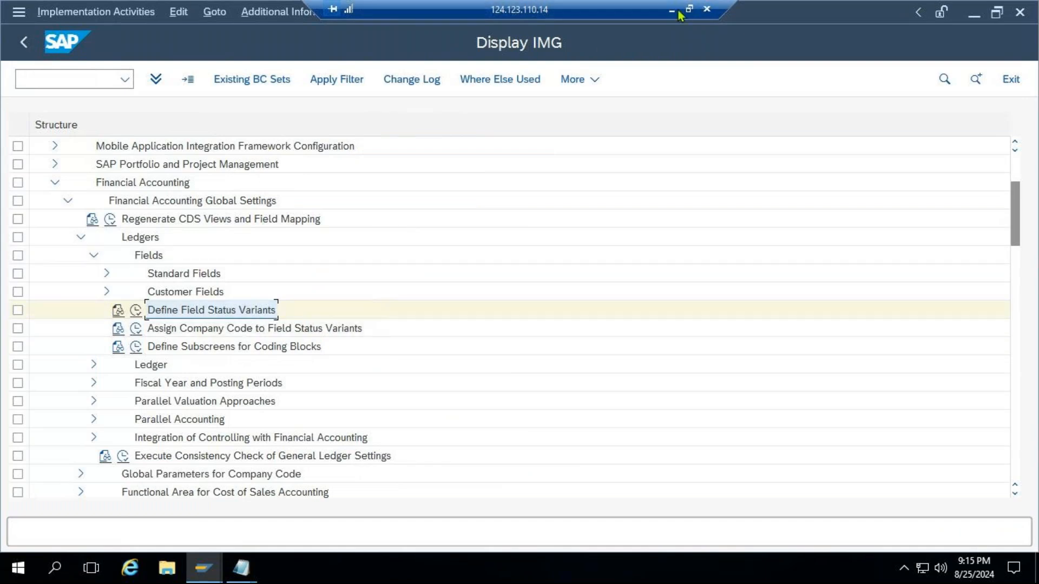
Start the Assign Company Code to Field Status Variants activity and locate the entry for company code TR02.
click(135, 328)
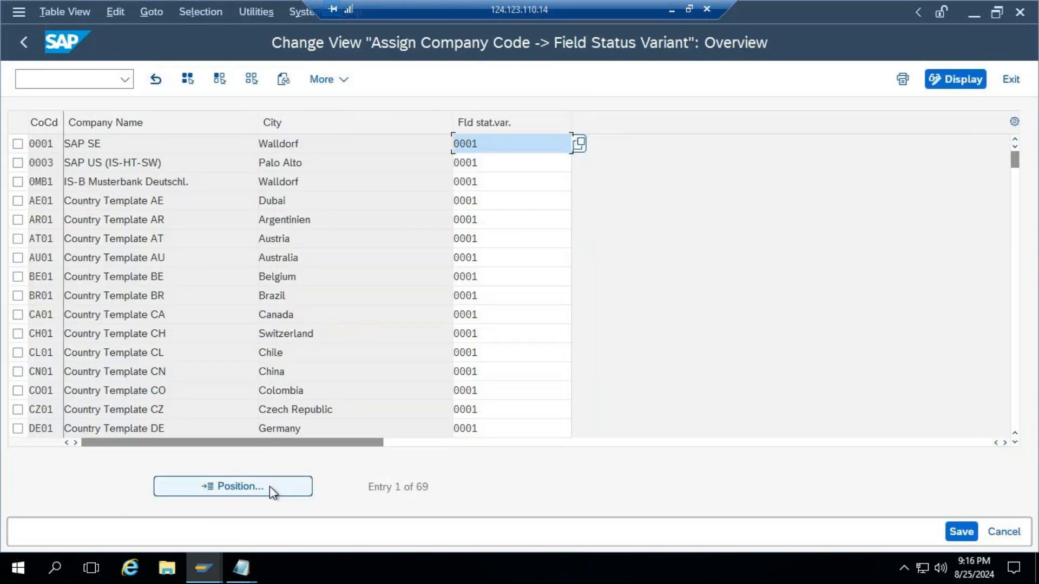
click(257, 490)
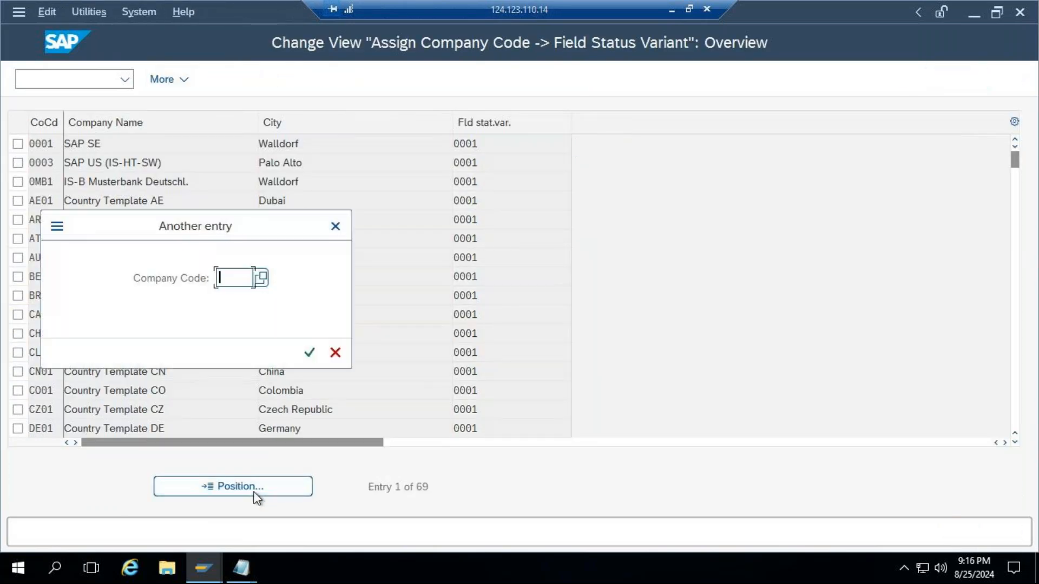
text(TR02)
key(Return)
Assign field status variant TR02 to company code TR02 and save it in the Enterprise Structure of TR02 request.
click(483, 146)
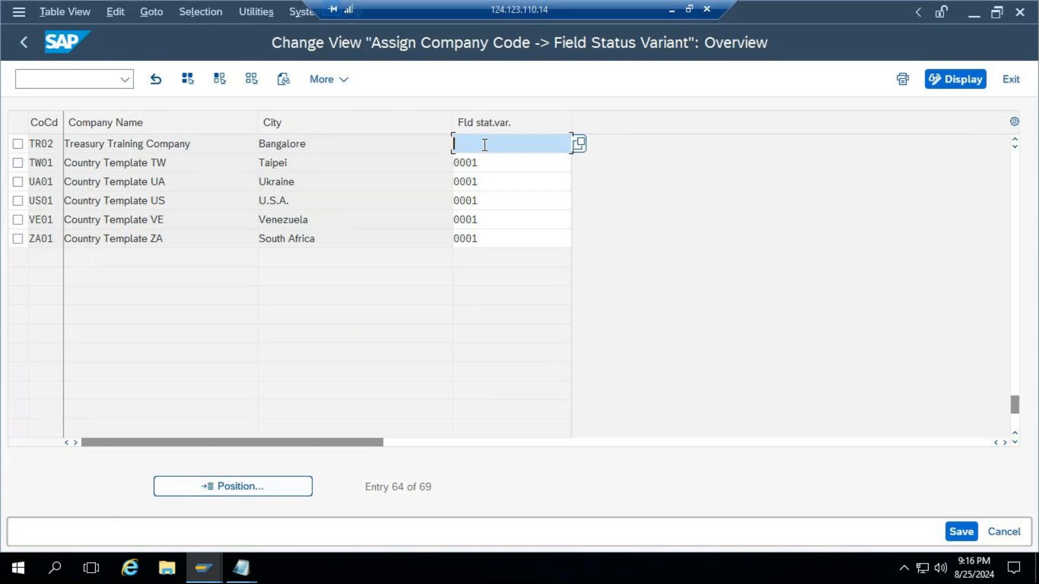
text(TR02)
click(949, 534)
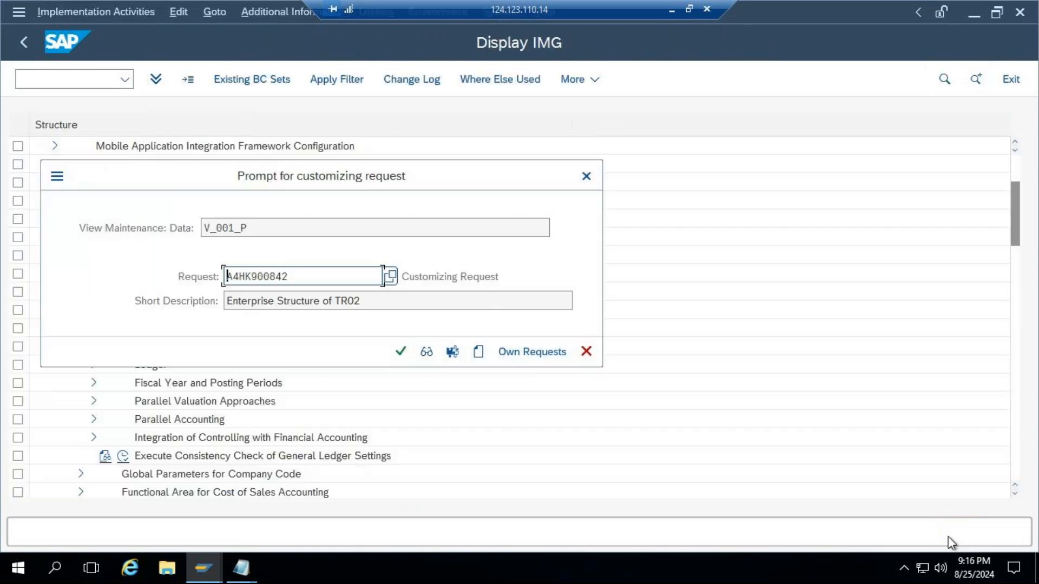
click(401, 351)
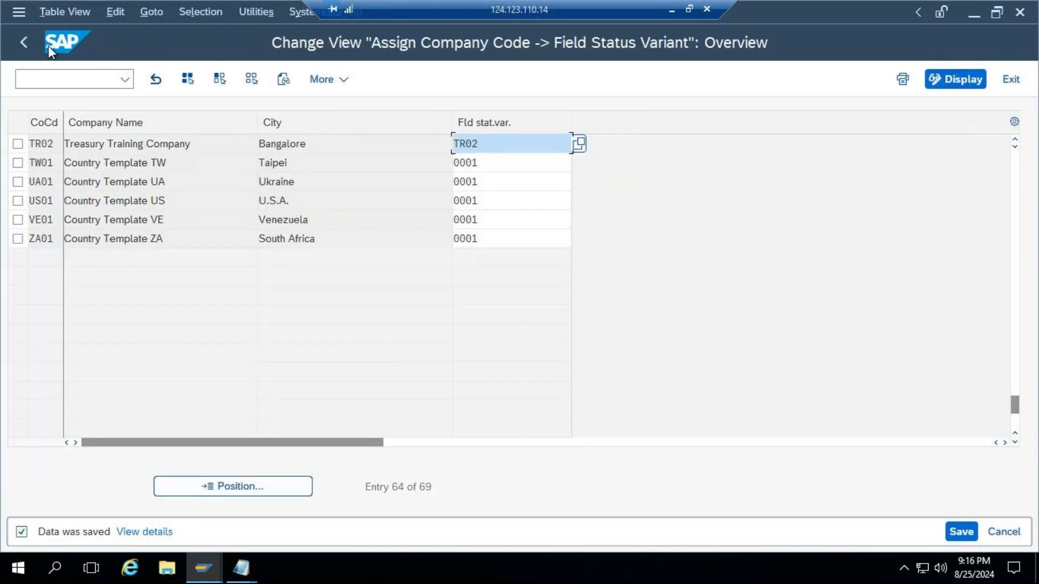
Switch to the FI Org Structure workbook in Excel and fill the headings in B11 and B14 with yellow.
click(671, 10)
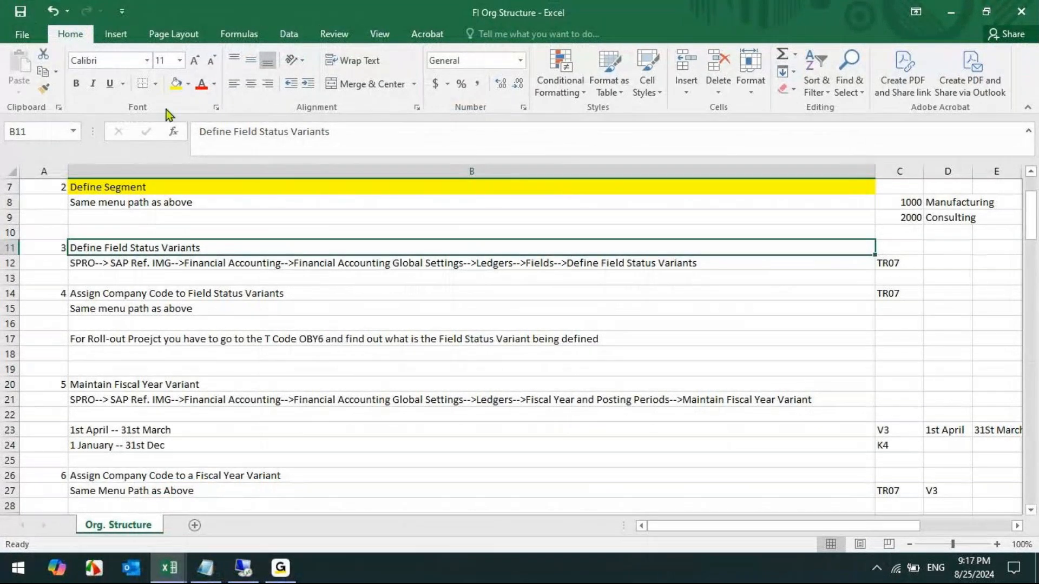
click(175, 84)
click(166, 291)
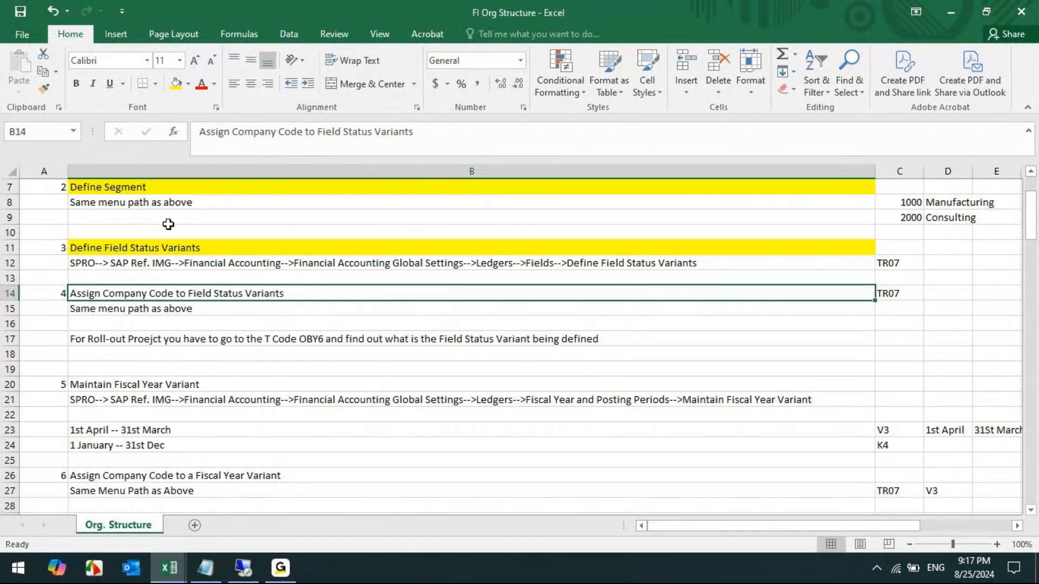
click(176, 83)
scroll(219, 342, down, 1)
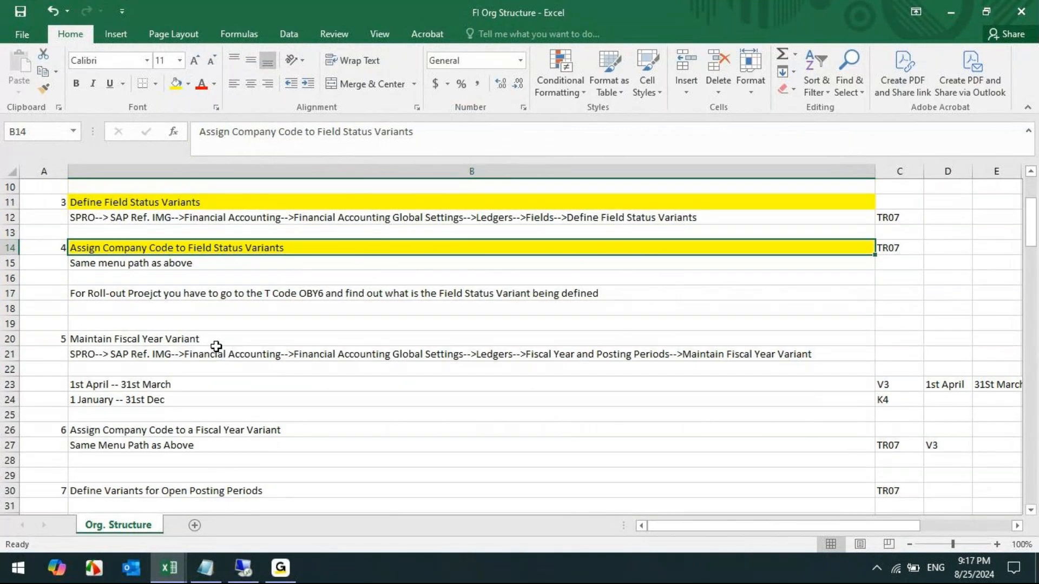
click(217, 342)
Switch back to SAP and start the Maintain Fiscal Year Variant activity under Fiscal Year and Posting Periods.
key(alt+Tab)
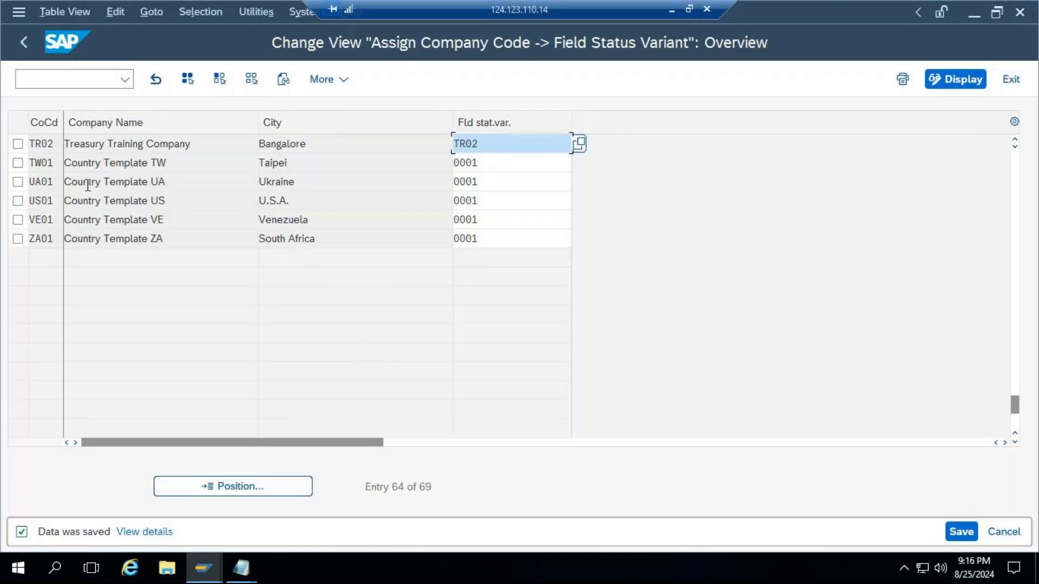
click(22, 41)
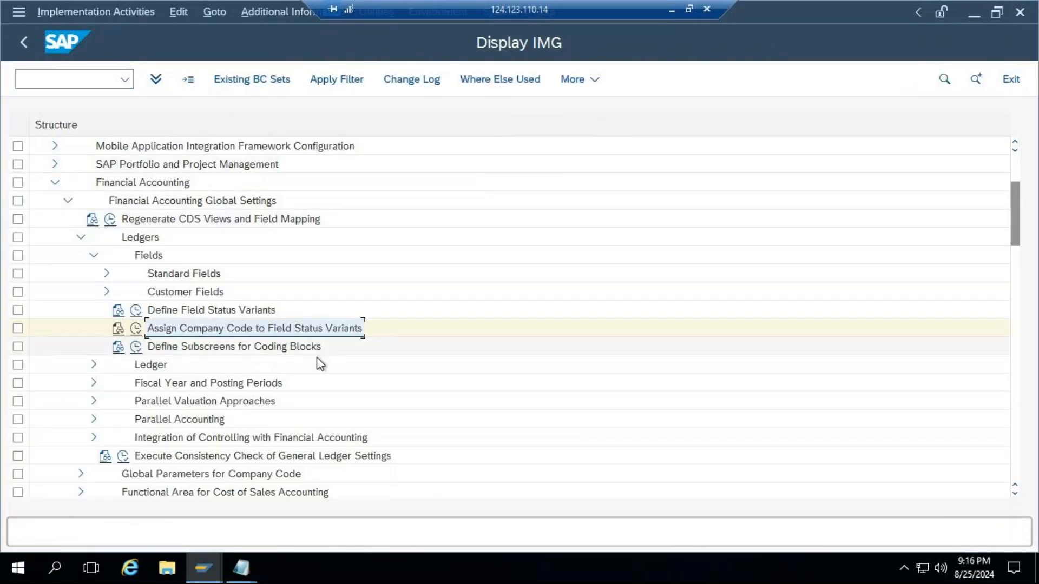
scroll(320, 363, down, 1)
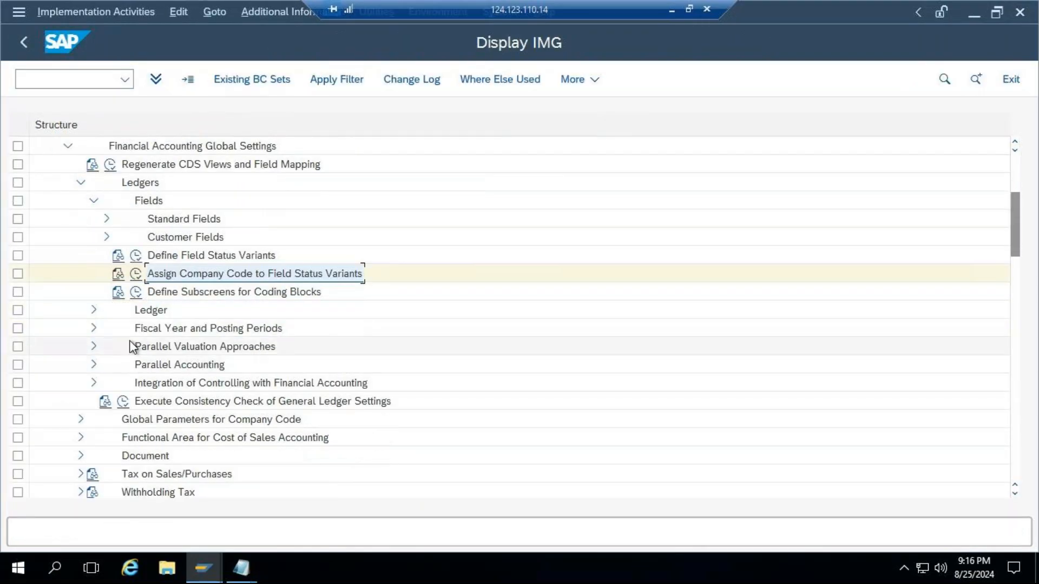
click(206, 331)
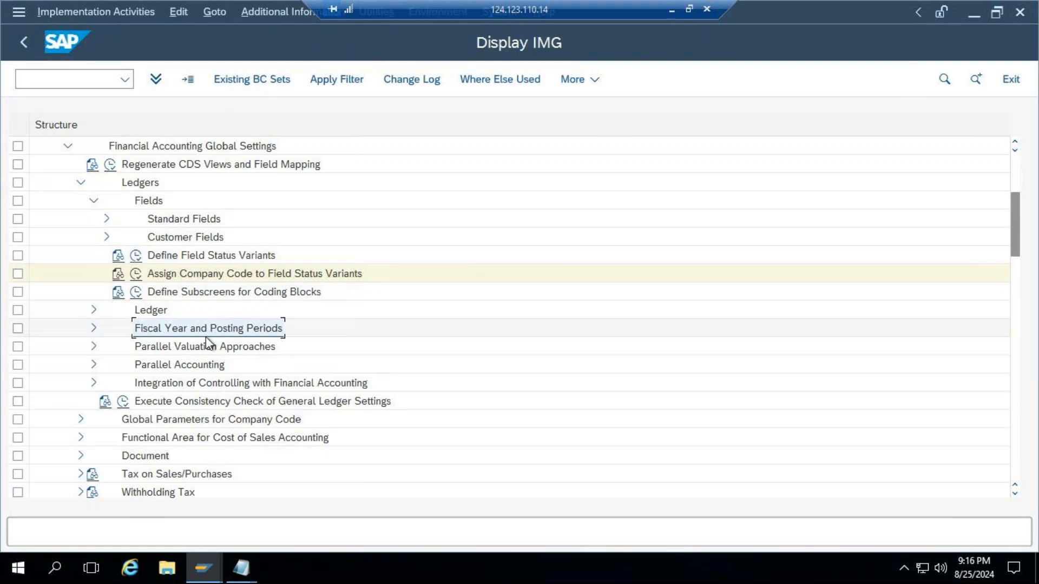
click(93, 329)
scroll(348, 351, down, 2)
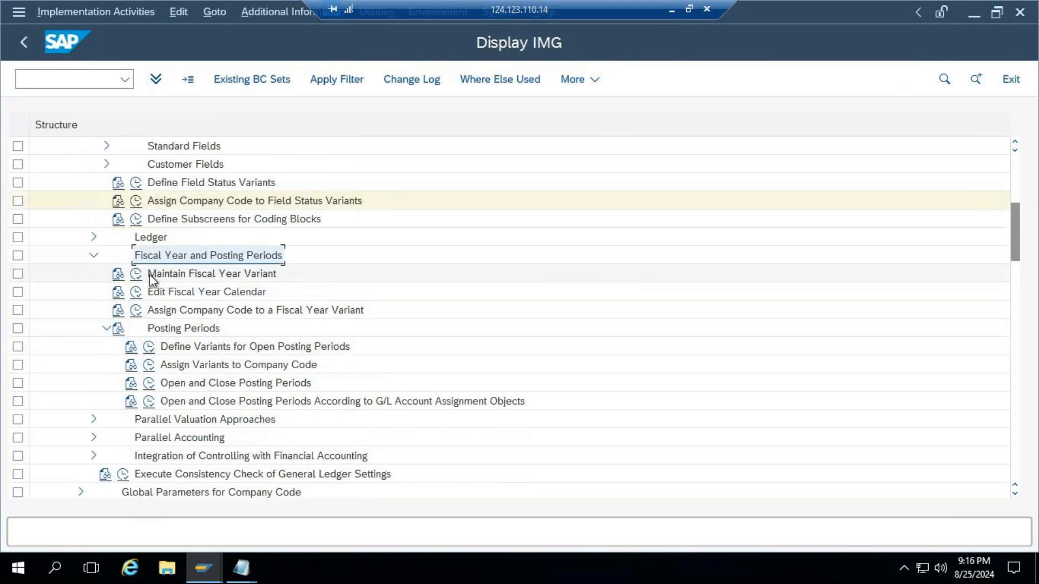
click(136, 274)
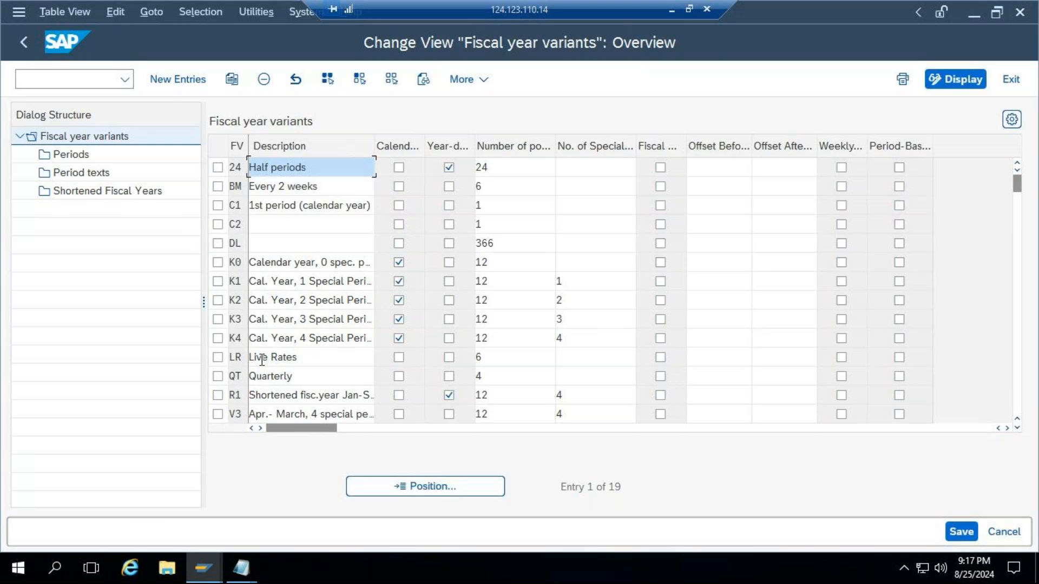
Examine the fiscal year variants with the Description column widened, and look at the Edit Fiscal Year Calendar activity.
scroll(304, 302, down, 1)
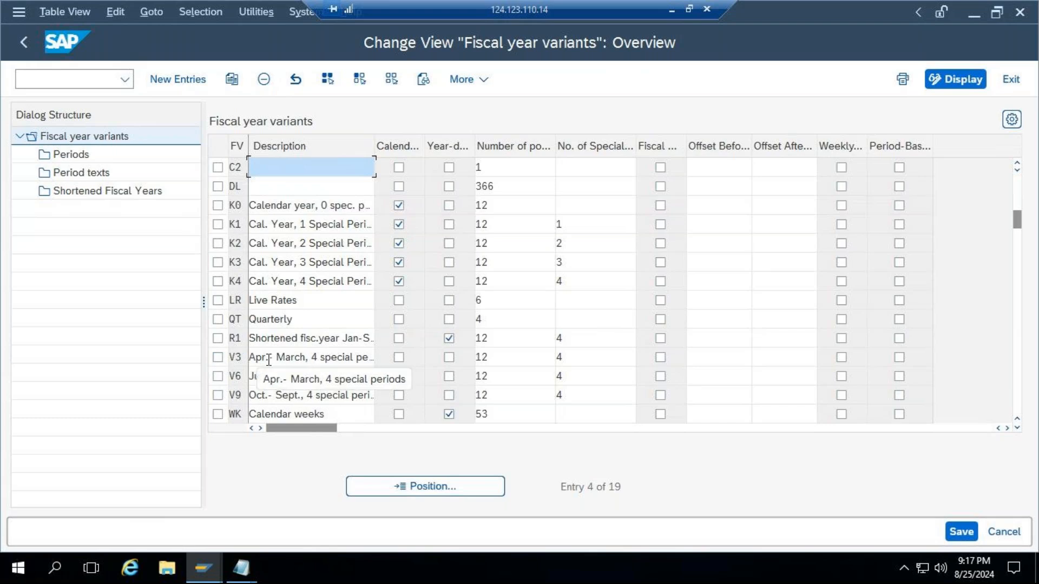
click(23, 44)
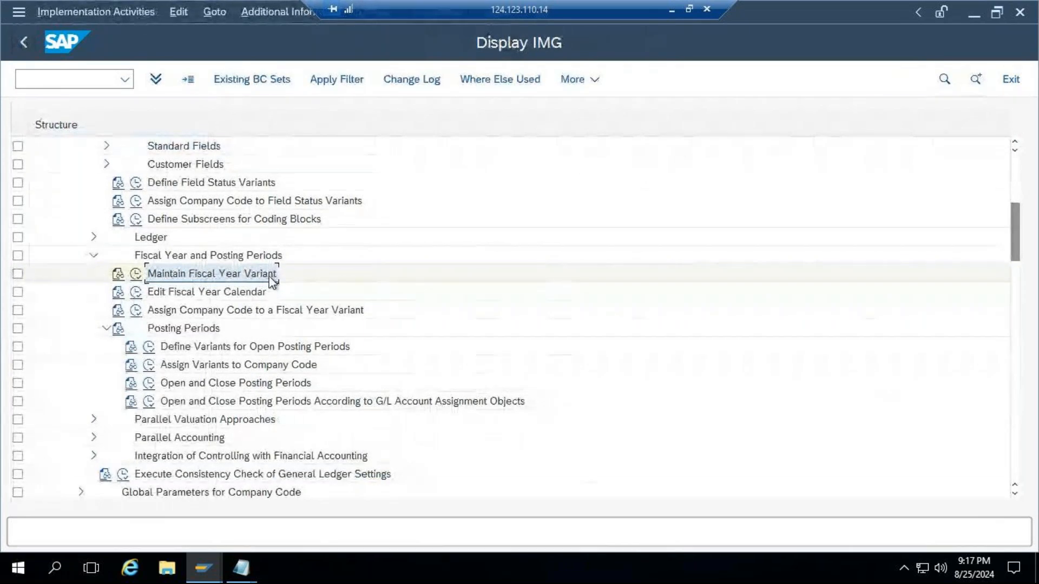
click(137, 276)
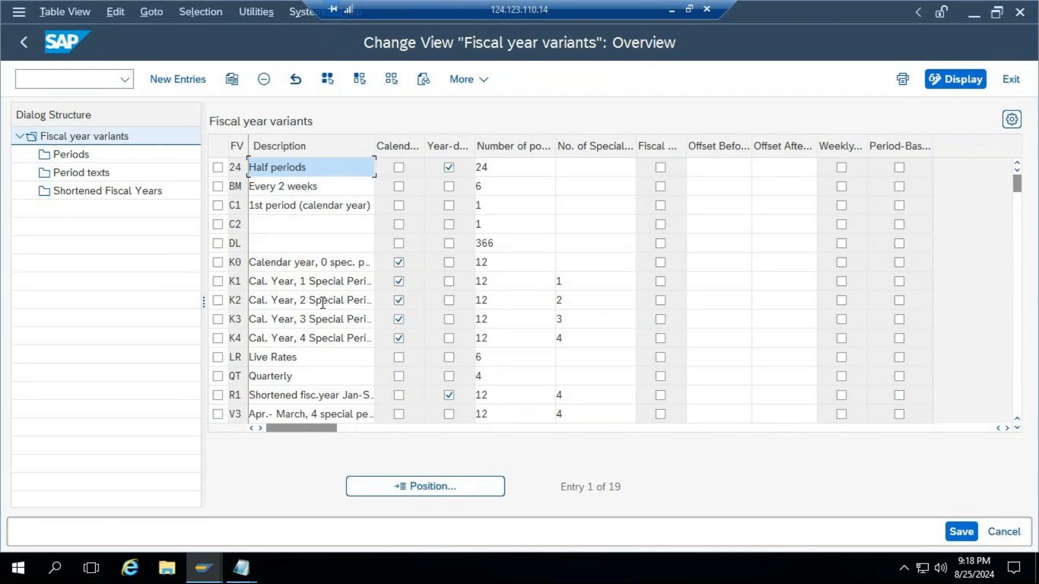
click(217, 340)
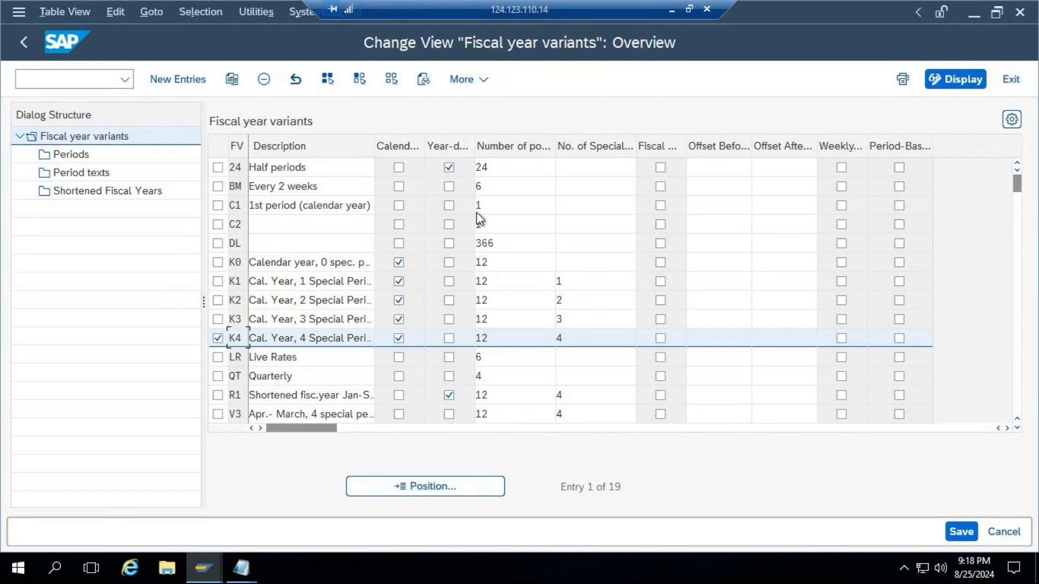
drag(372, 145, 458, 146)
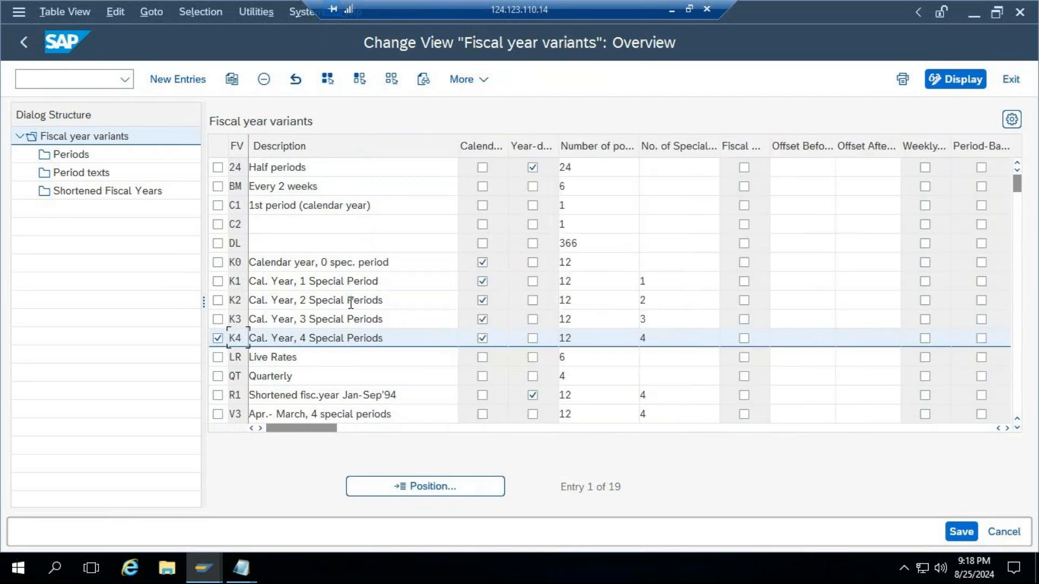
click(217, 338)
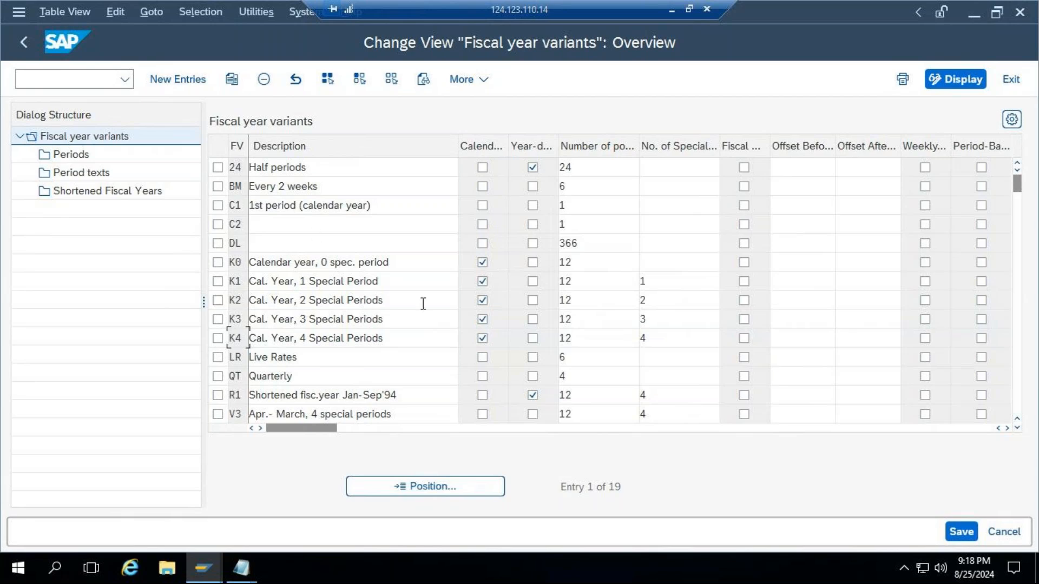
click(20, 43)
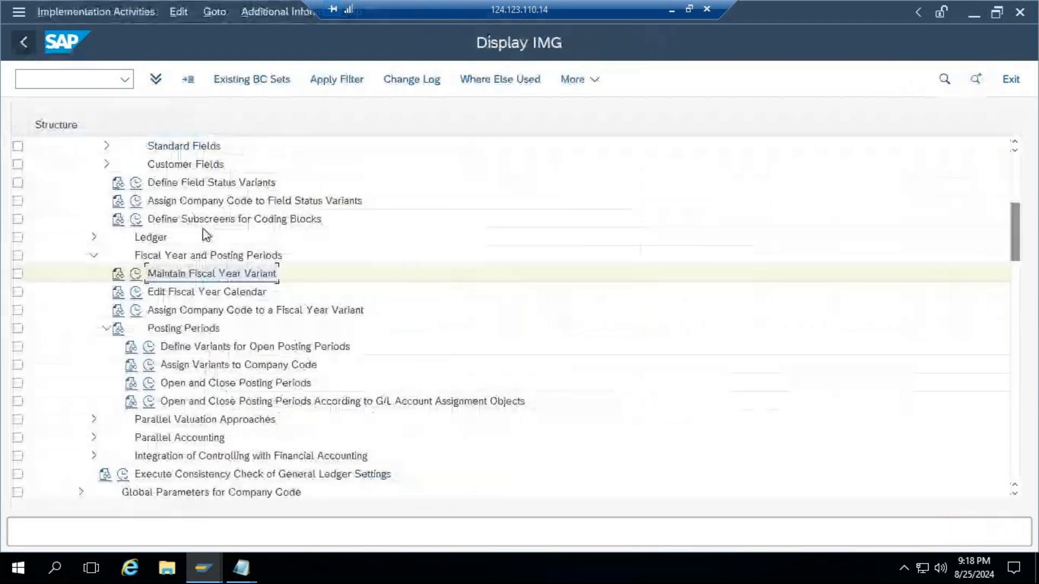
click(135, 292)
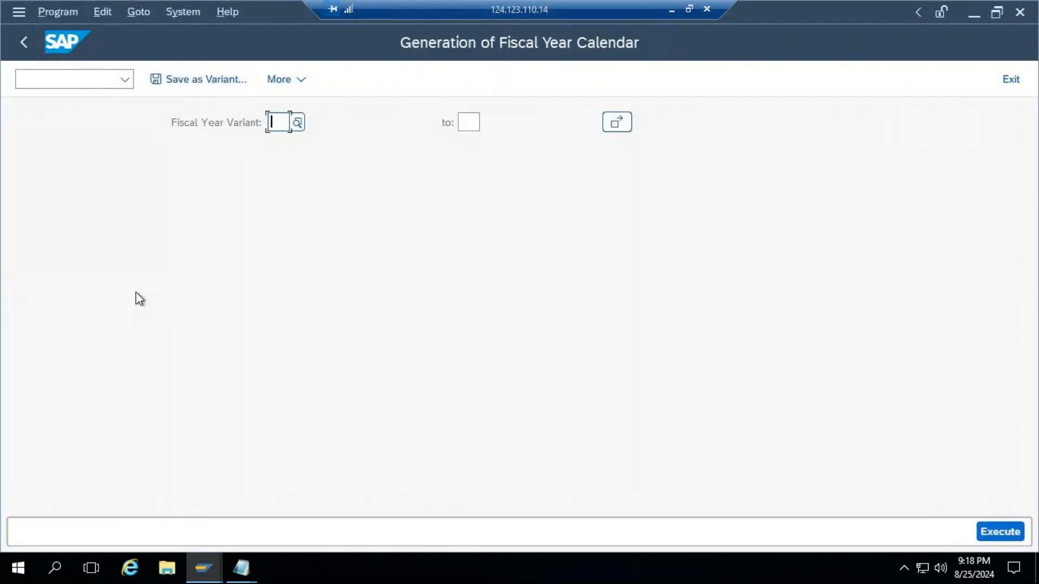
click(31, 53)
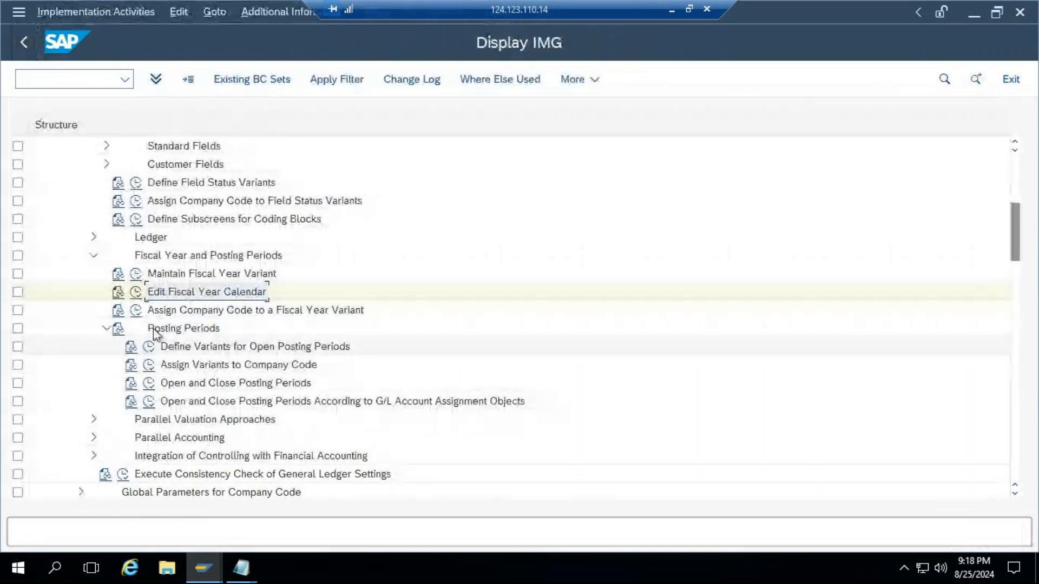
Start the Assign Company Code to a Fiscal Year Variant activity and locate the entry for company code TR02.
click(220, 317)
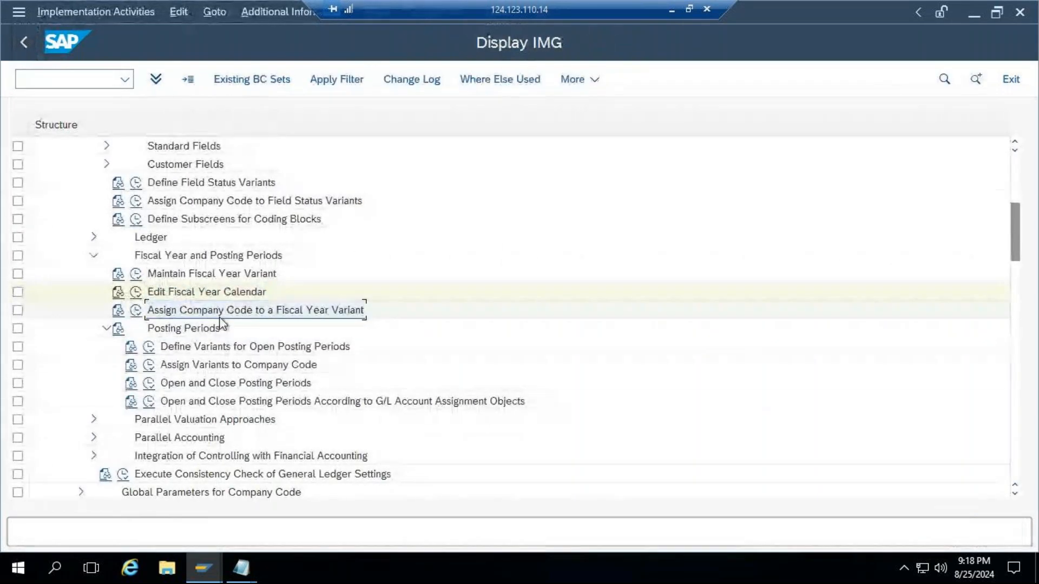
click(136, 312)
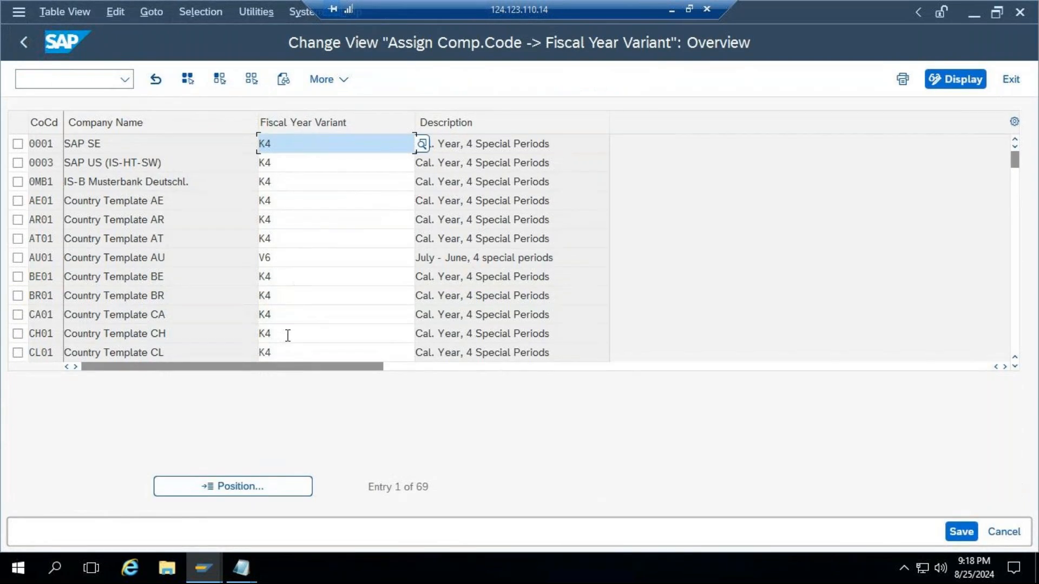
click(250, 487)
text(TR)
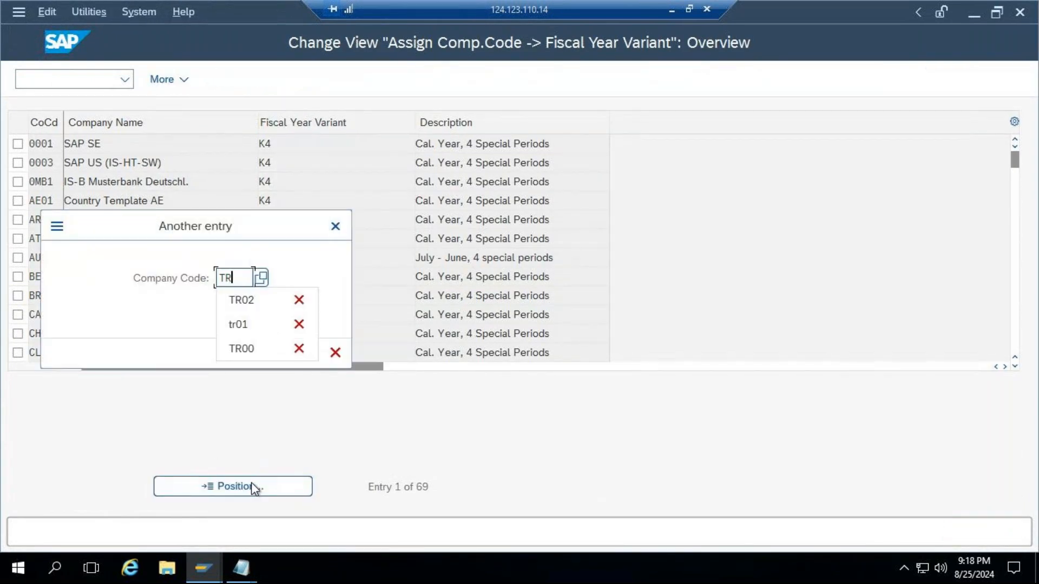
text(02)
key(Return)
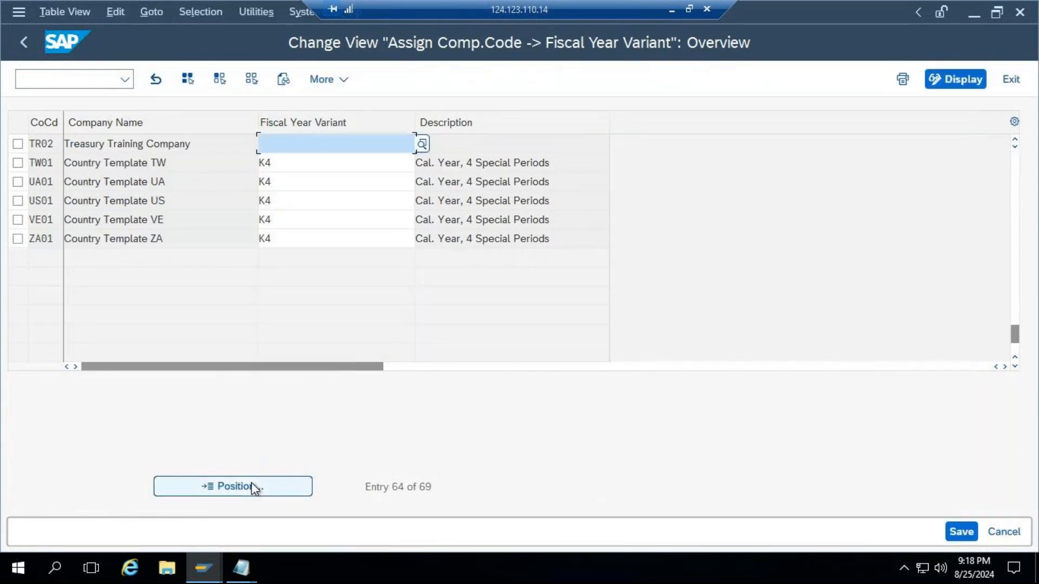
Assign fiscal year variant V3 to company code TR02 and save it in the customizing request Enterprise Structure of TR02.
click(294, 140)
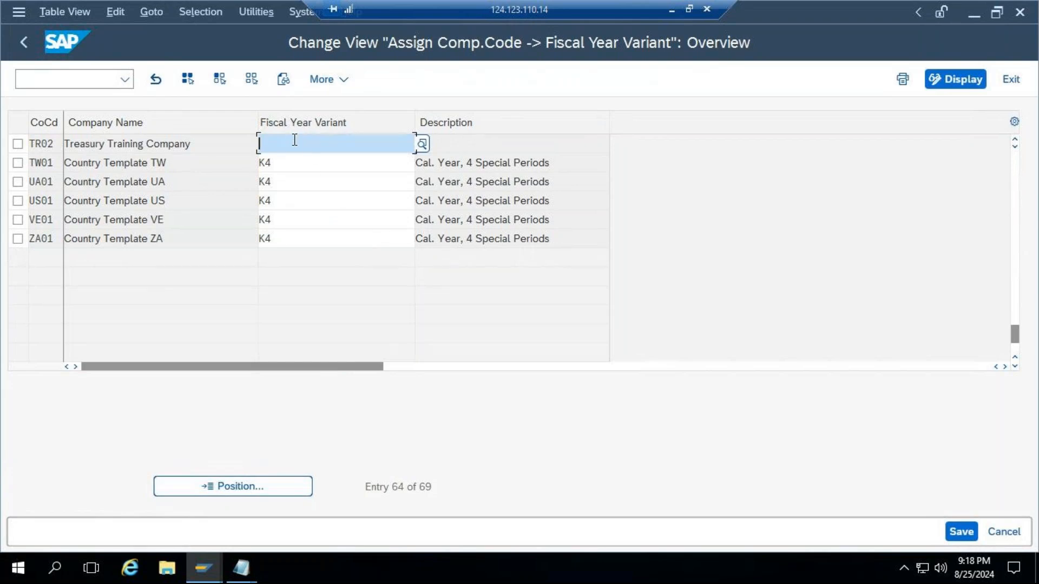
text(V3)
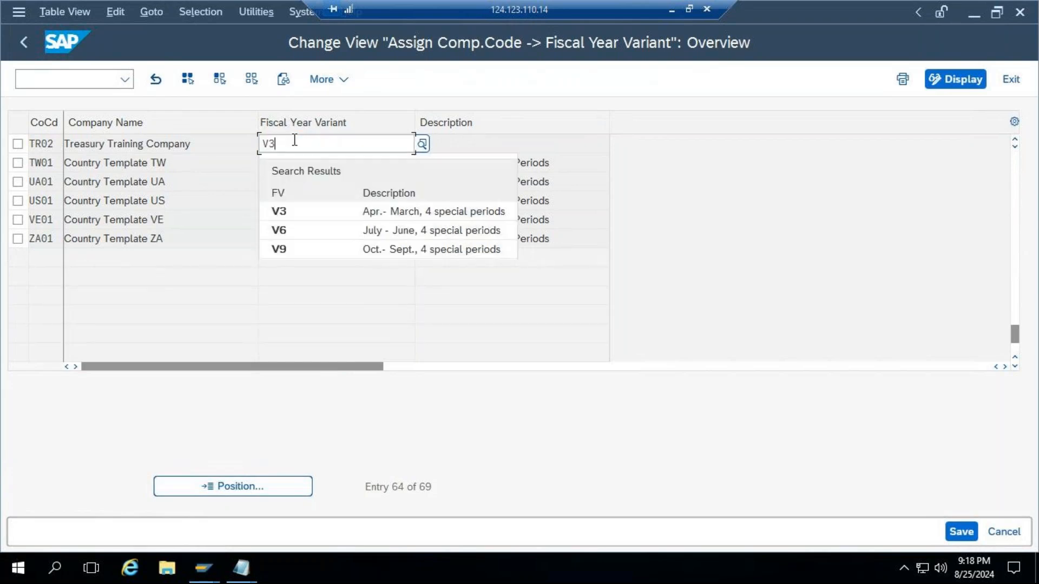
key(Return)
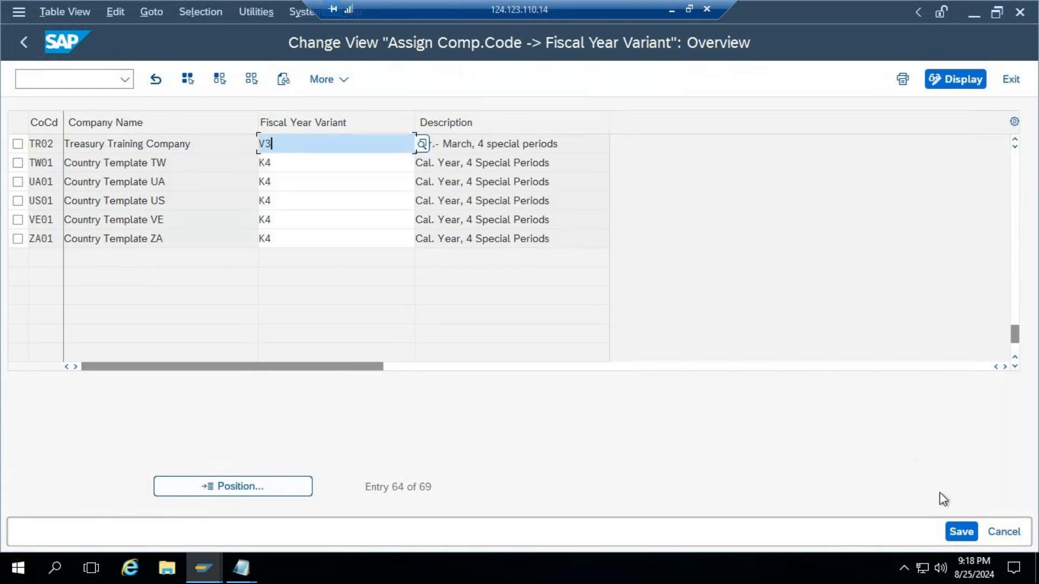
click(961, 531)
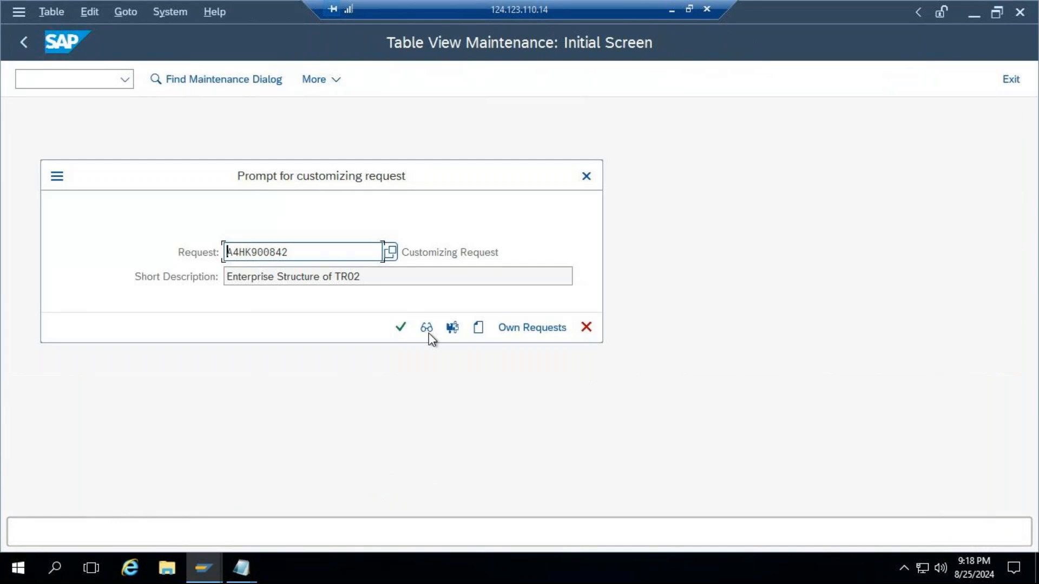
click(401, 327)
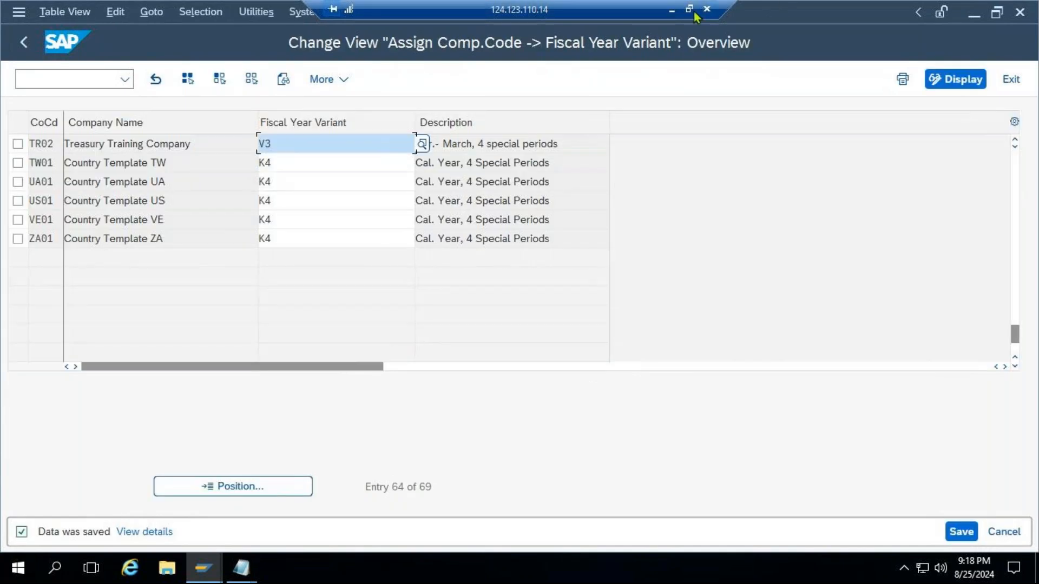
Switch to the FI Org Structure workbook in Excel, fill the headings in B20 and B26 with yellow, and select B30.
click(669, 11)
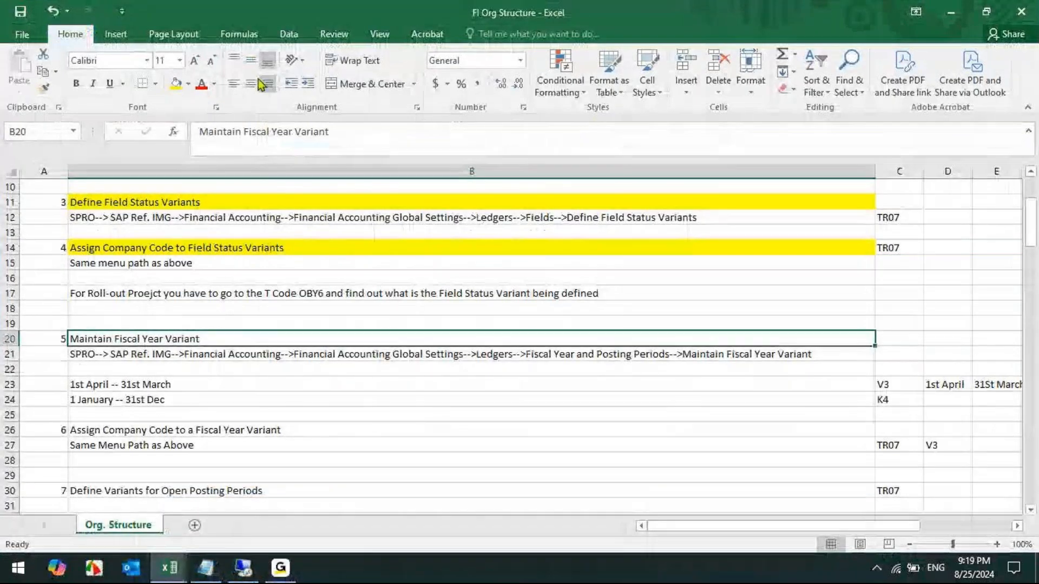
click(176, 84)
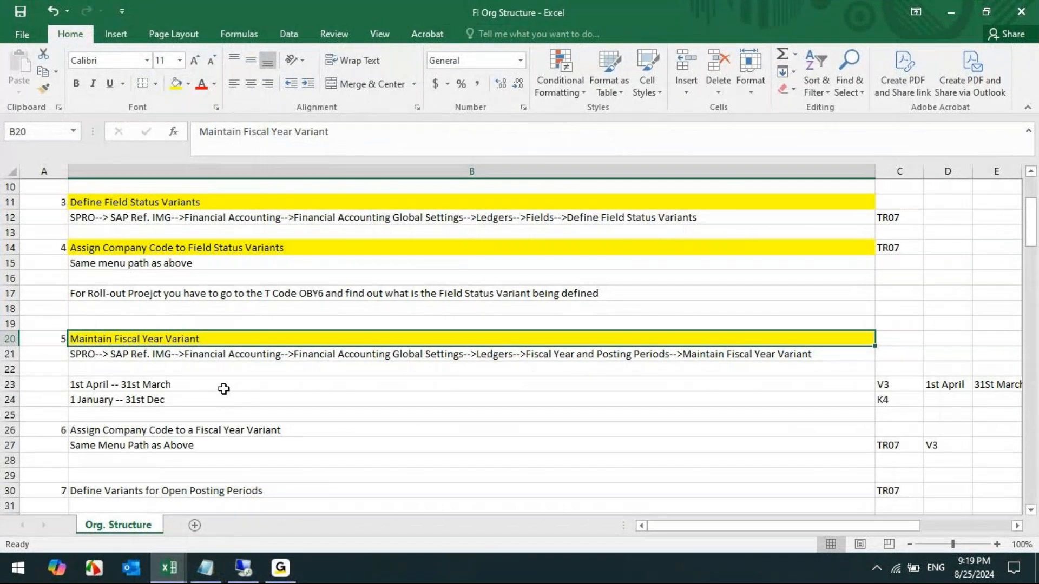
scroll(215, 407, down, 1)
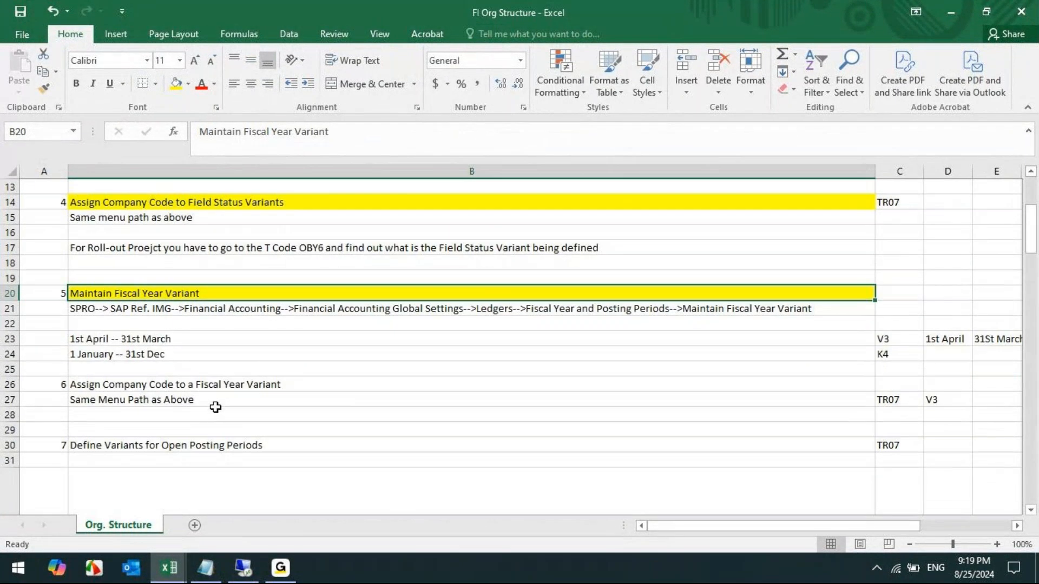
click(160, 385)
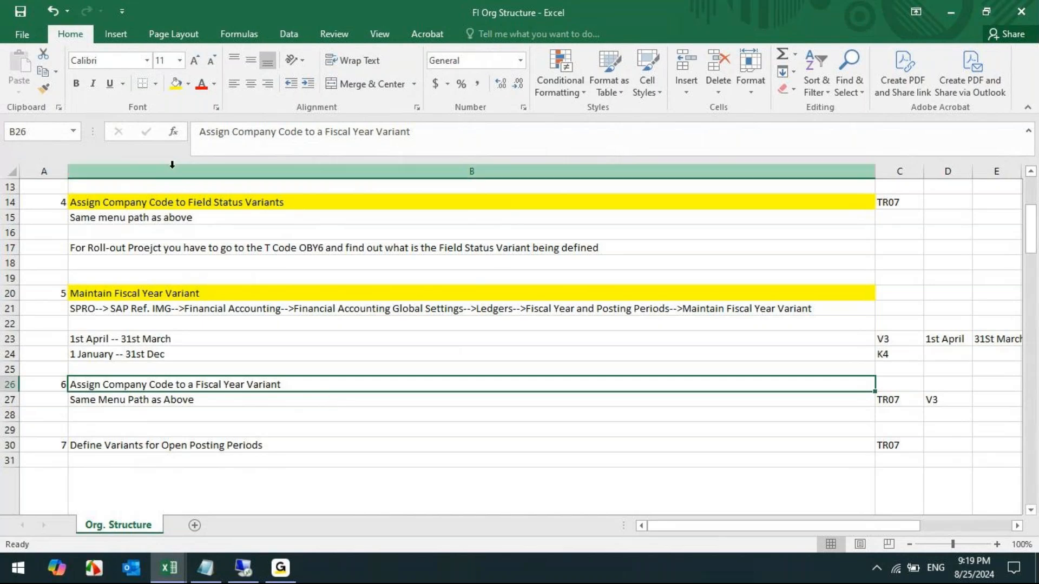
click(177, 87)
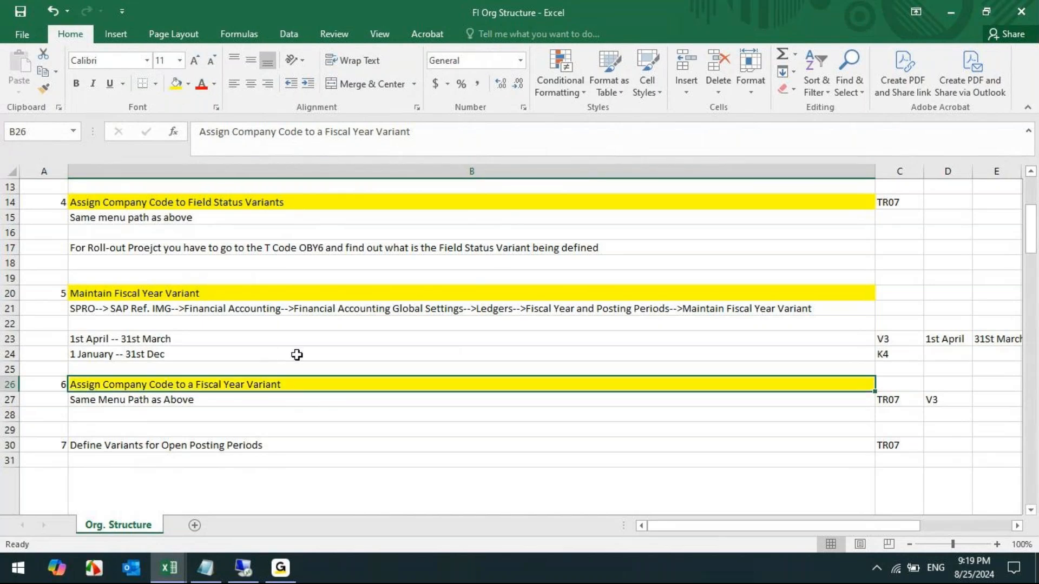
scroll(297, 355, down, 2)
click(212, 358)
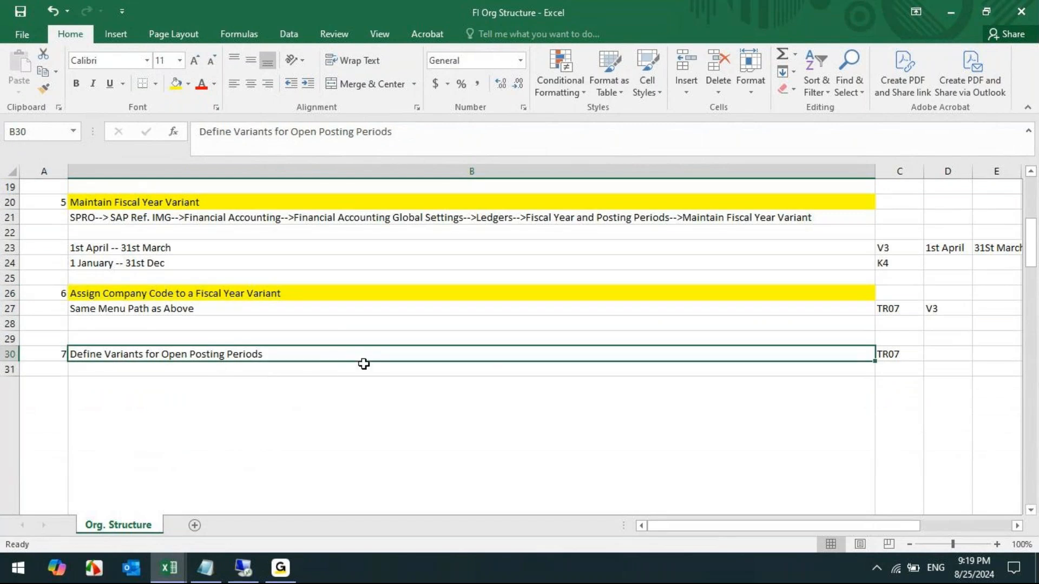
Switch back to SAP and start the Define Variants for Open Posting Periods activity under Posting Periods.
key(alt+Tab)
click(27, 41)
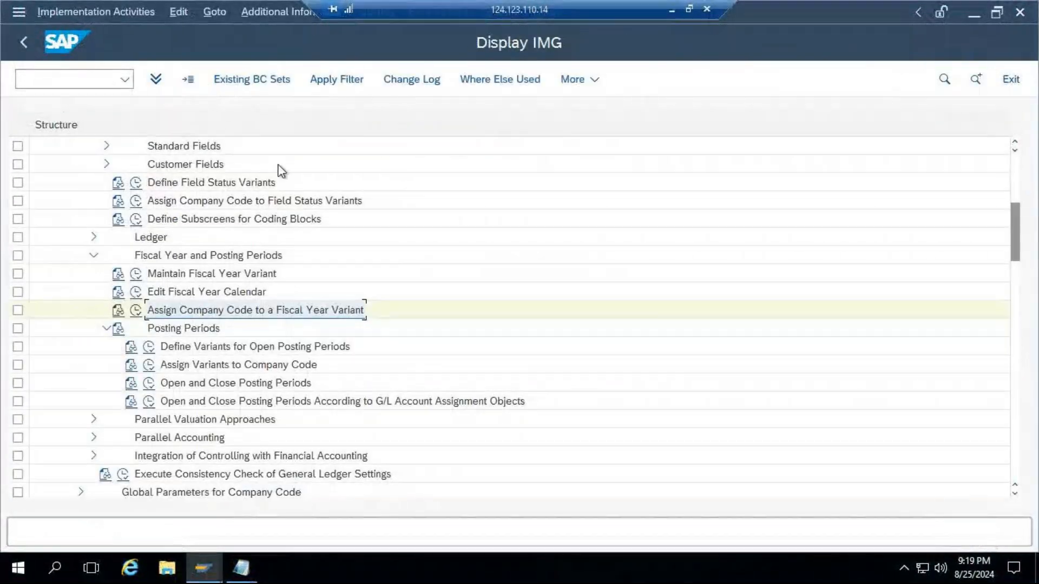
click(251, 351)
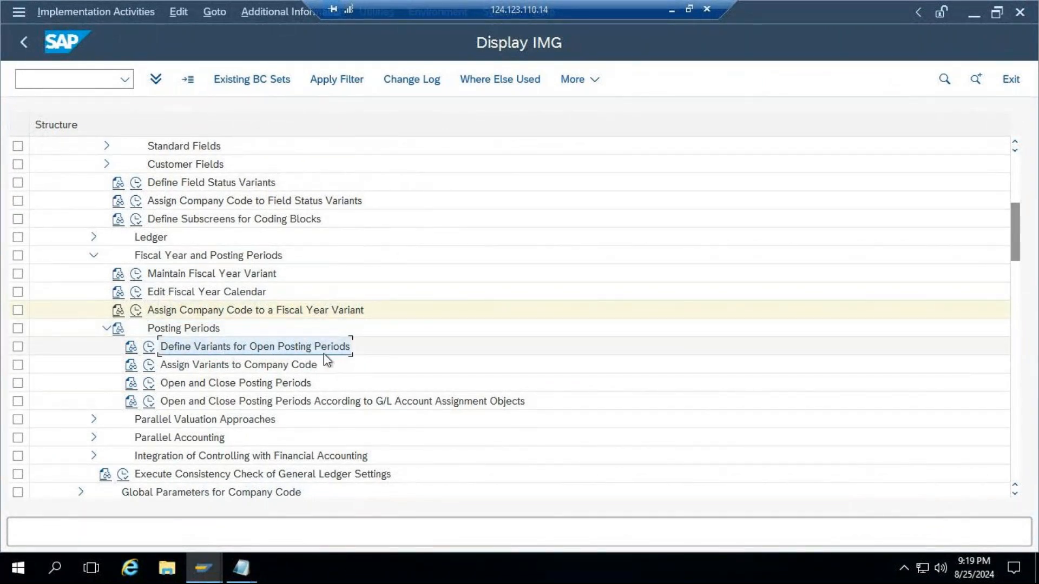
click(149, 346)
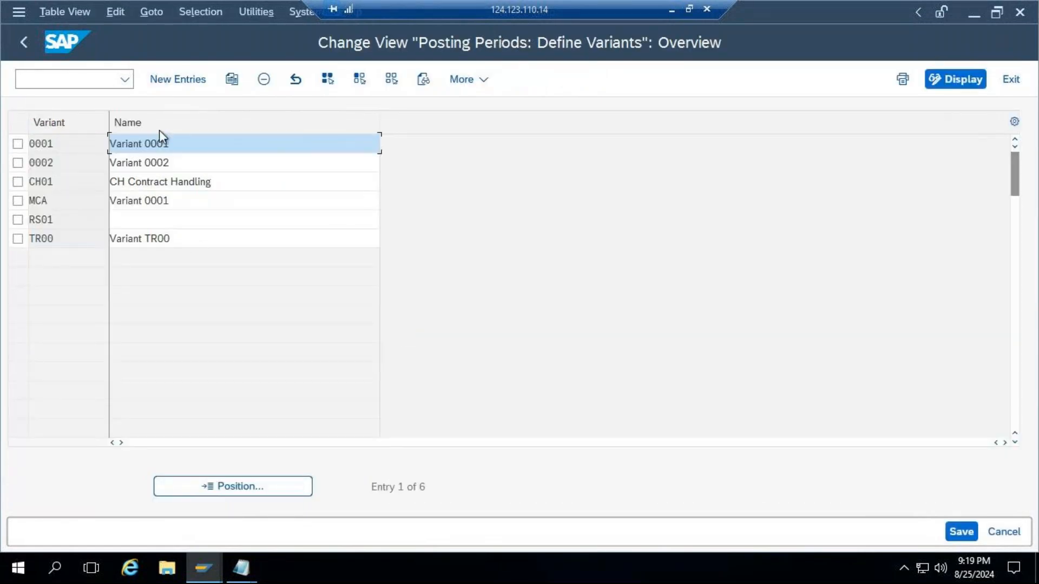
Add a new posting period variant TR02 with the name "Posting Period Variant -TR02".
click(18, 144)
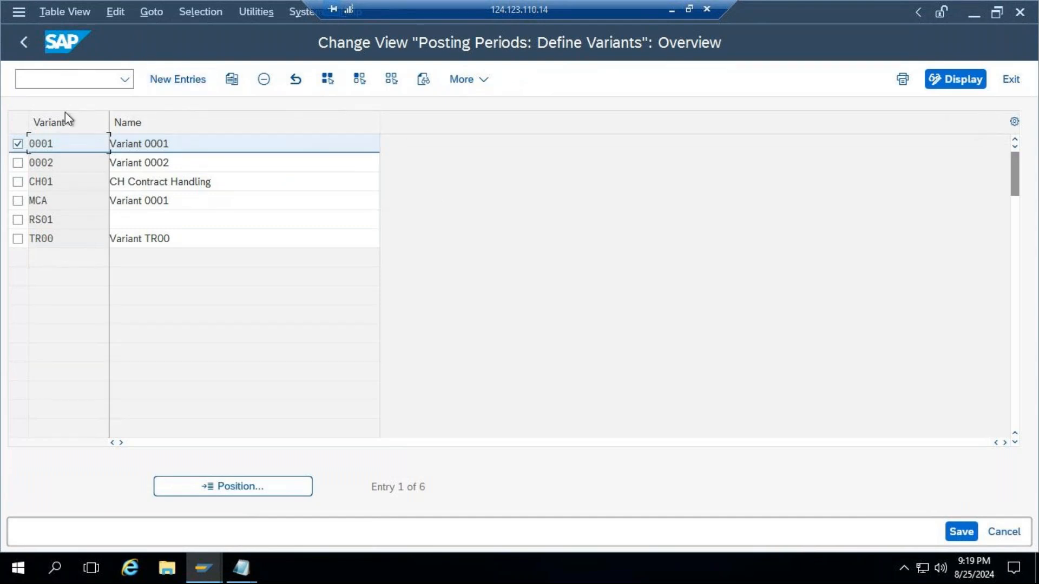
click(182, 79)
text(TR0)
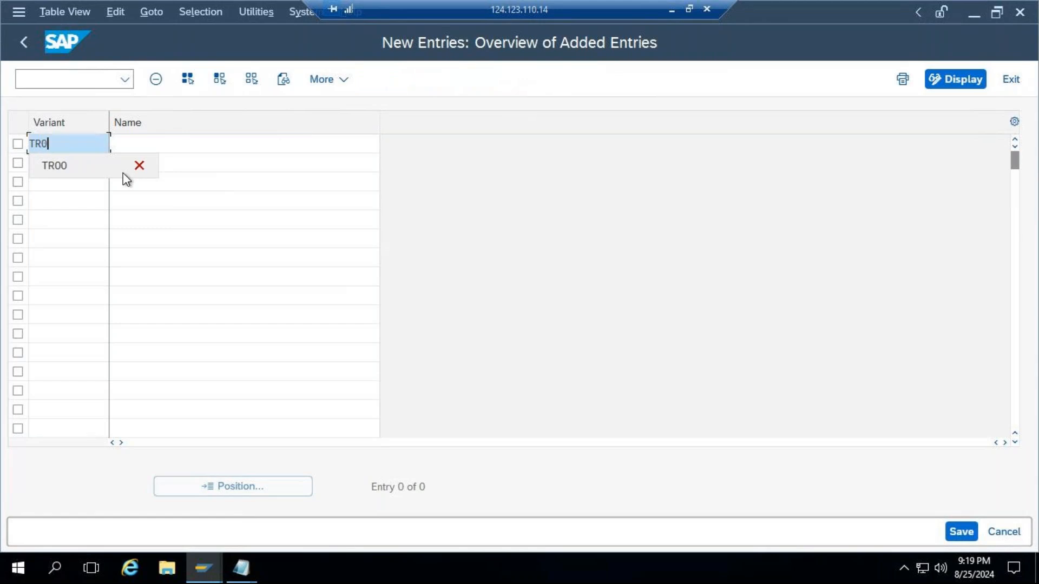
text(2)
key(Tab)
text(TR)
key(BackSpace)
key(BackSpace)
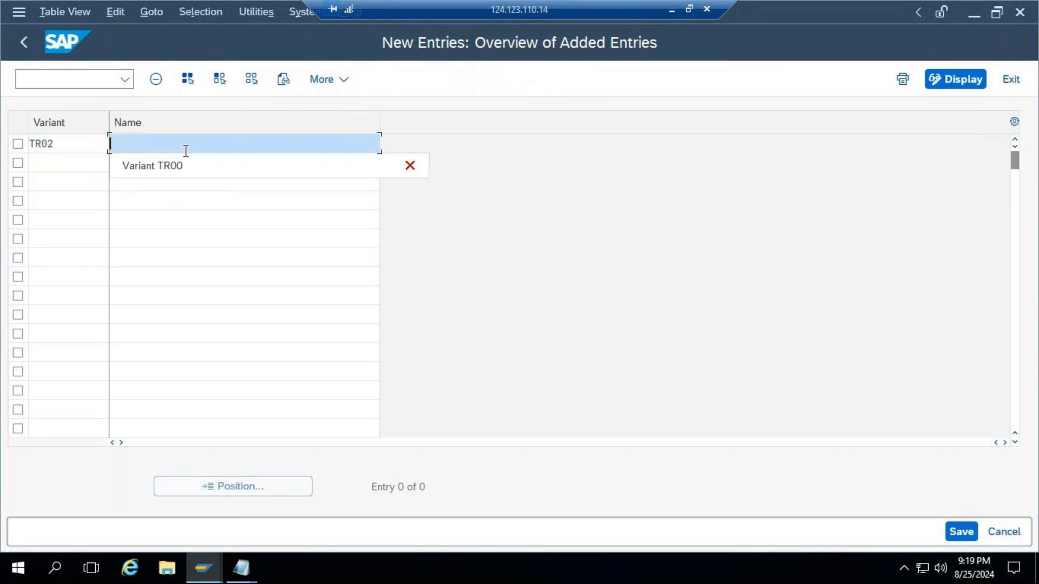
text(Posti)
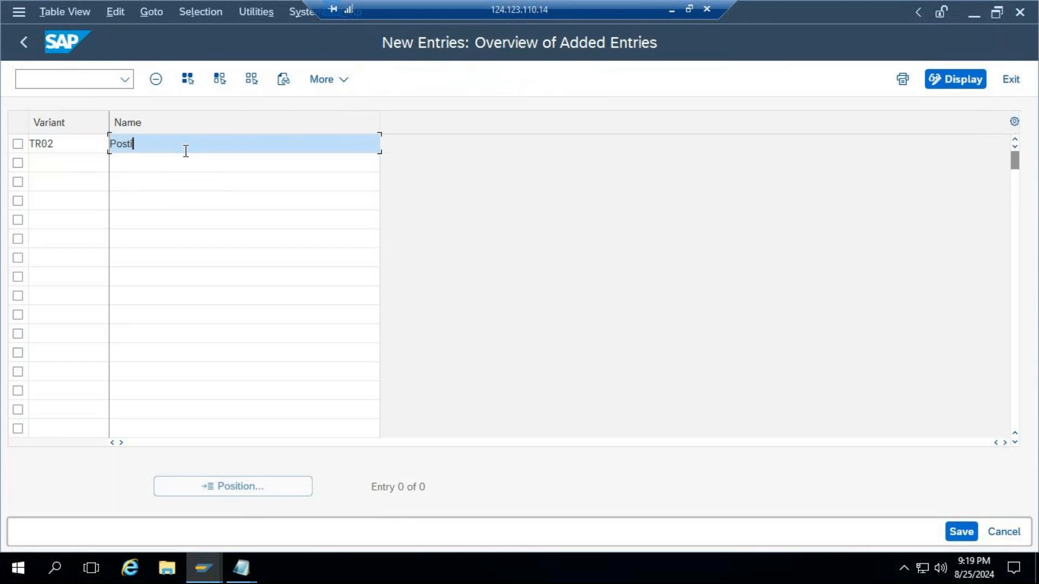
text(ng Period Variant -TR02)
key(Return)
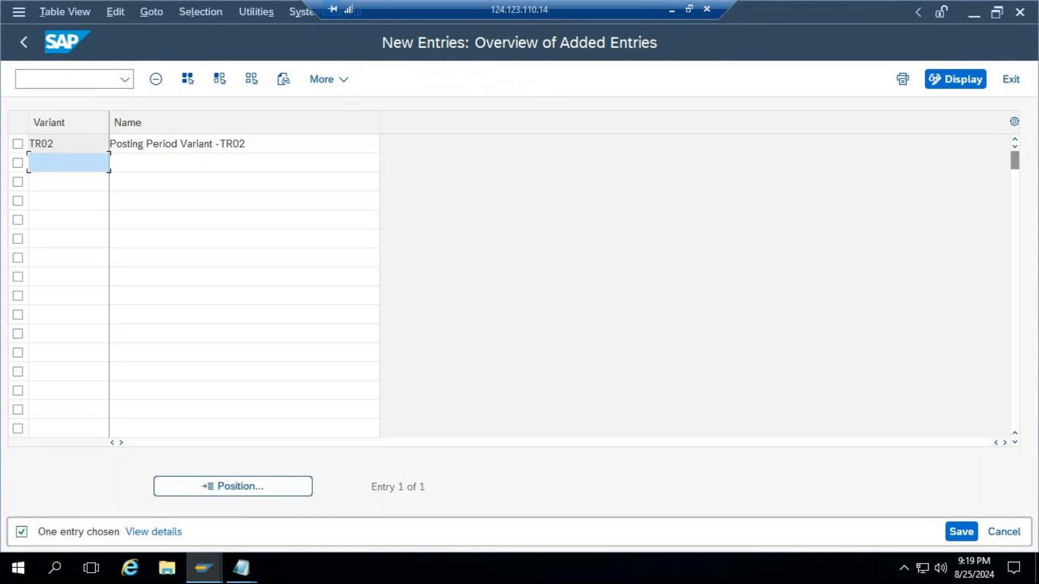
Save the new posting period variant in the customizing request Enterprise Structure of TR02 and return to the IMG structure.
click(969, 536)
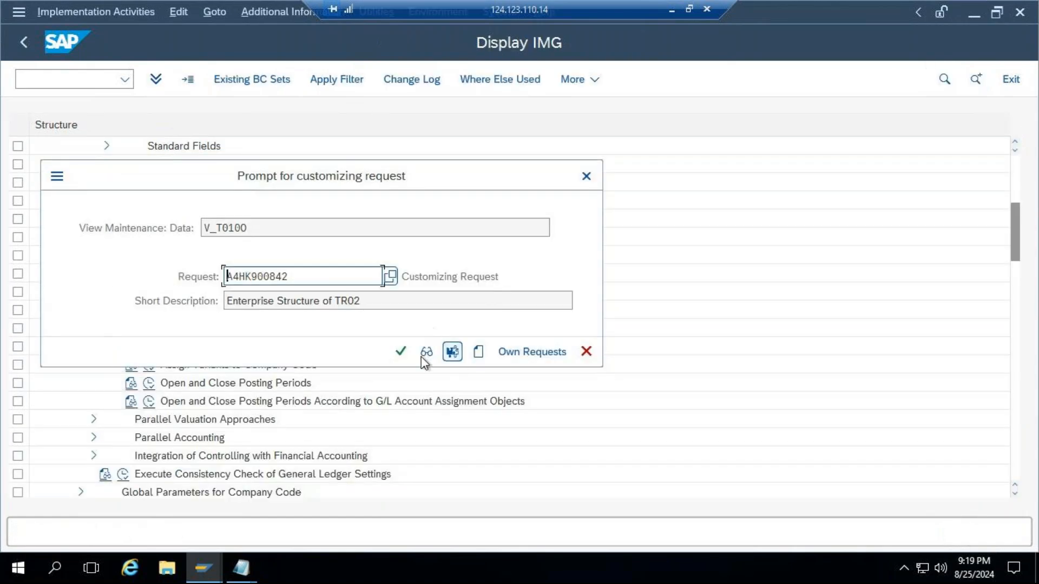
click(401, 352)
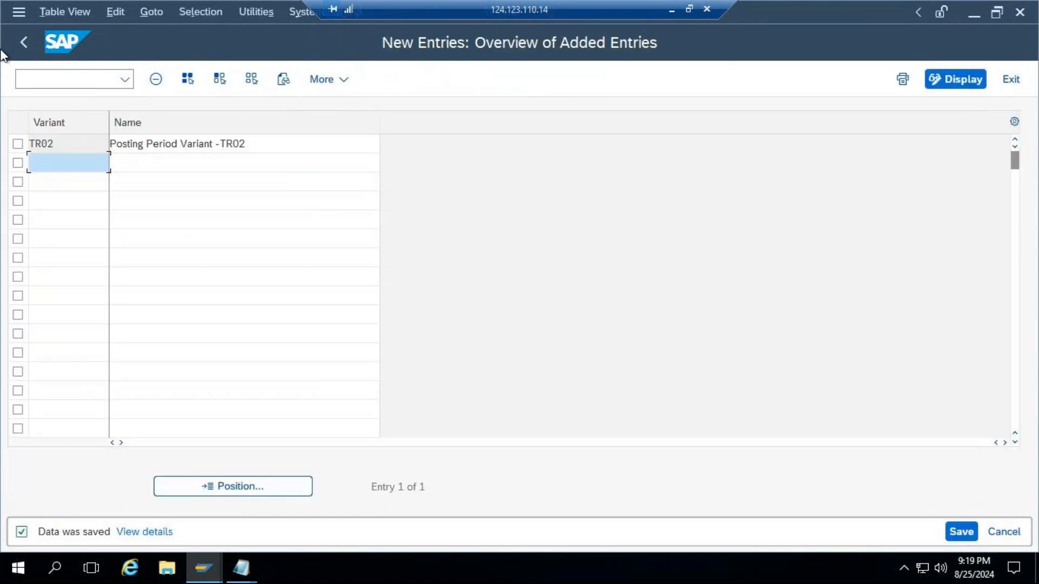
click(25, 43)
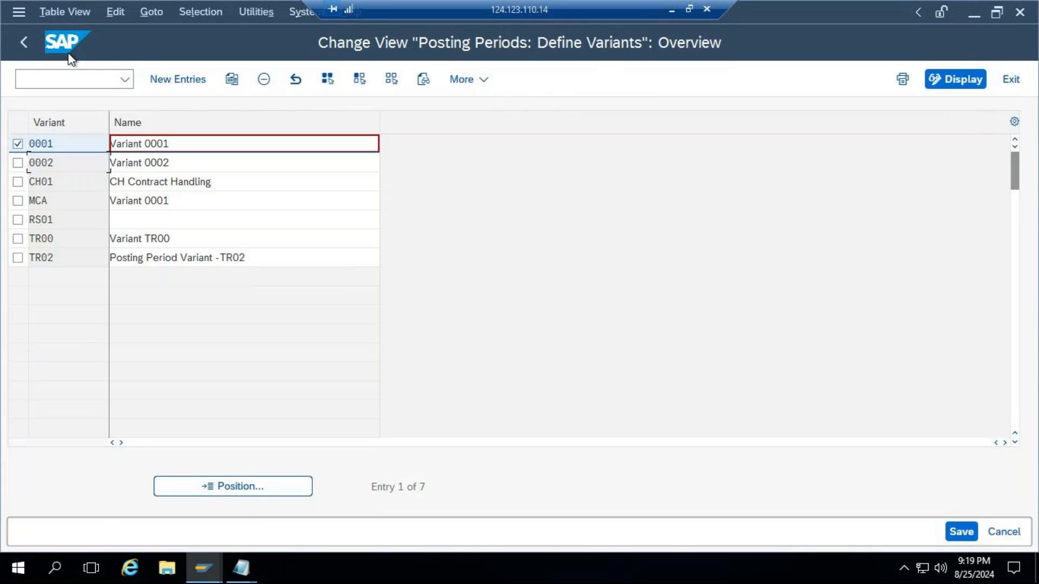
click(23, 42)
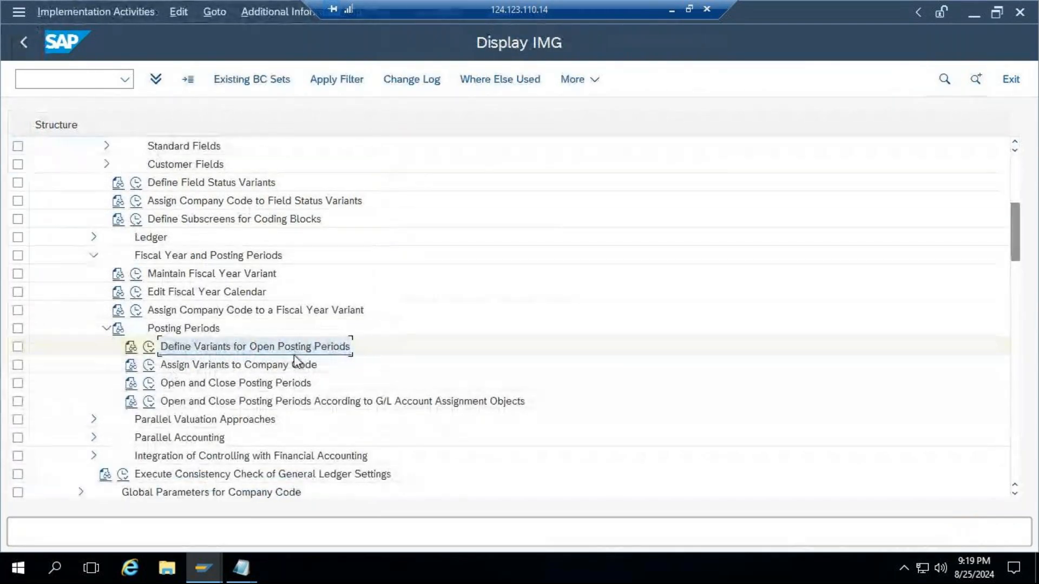
Start the Assign Variants to Company Code activity and locate the entry for company code TR02.
click(148, 365)
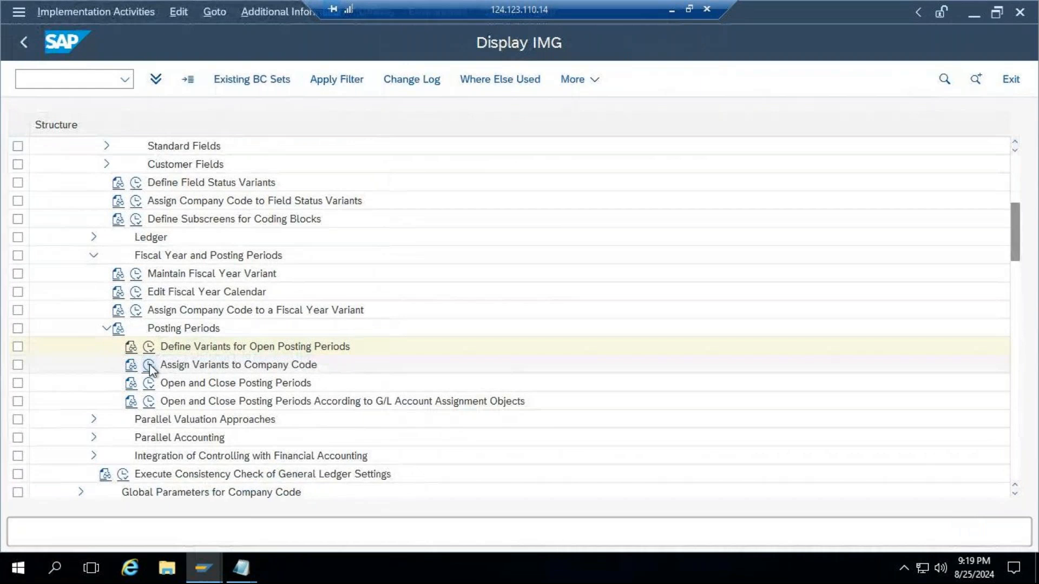
click(253, 489)
text(TR)
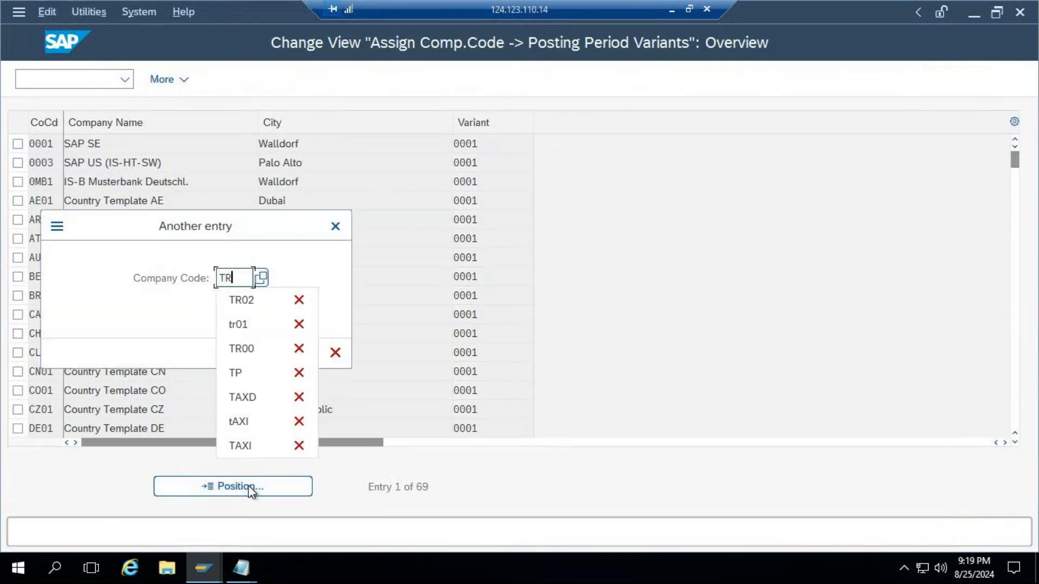
text(02)
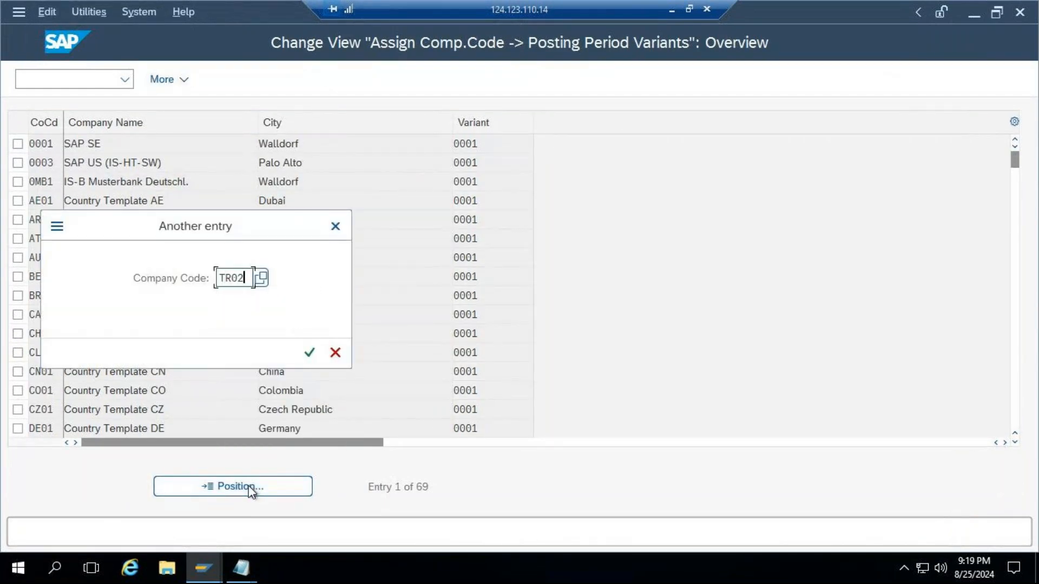
key(Return)
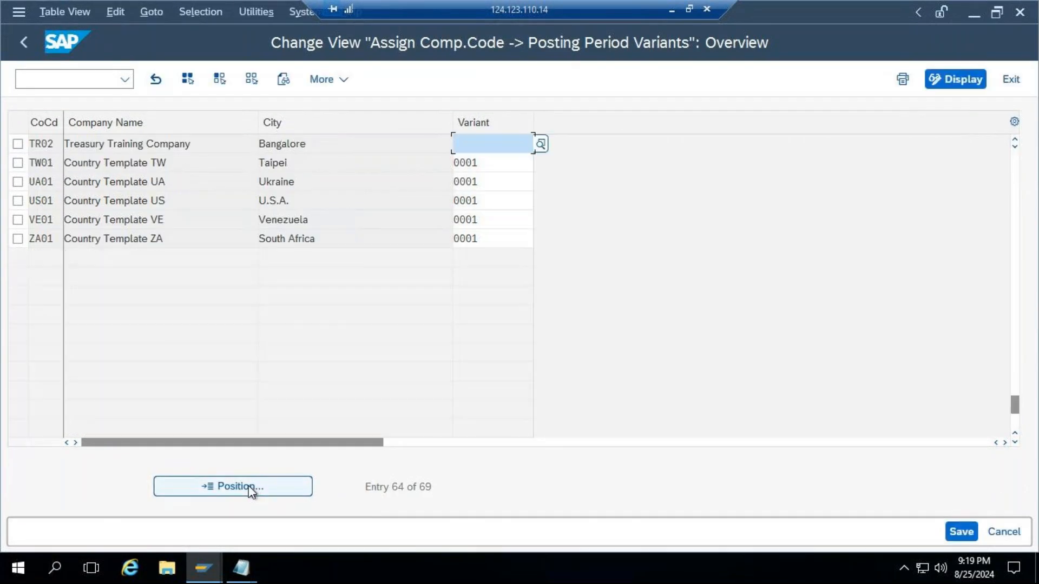
Assign posting period variant TR02 to company code TR02, save it in the Enterprise Structure of TR02 request, and return to the IMG structure.
double_click(43, 145)
click(478, 144)
text(TR02)
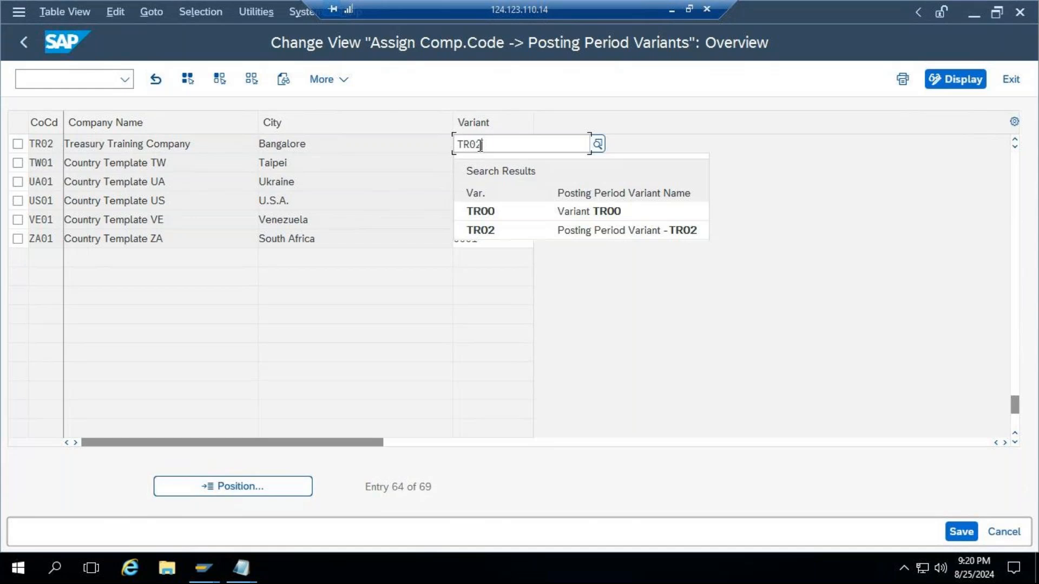
key(Return)
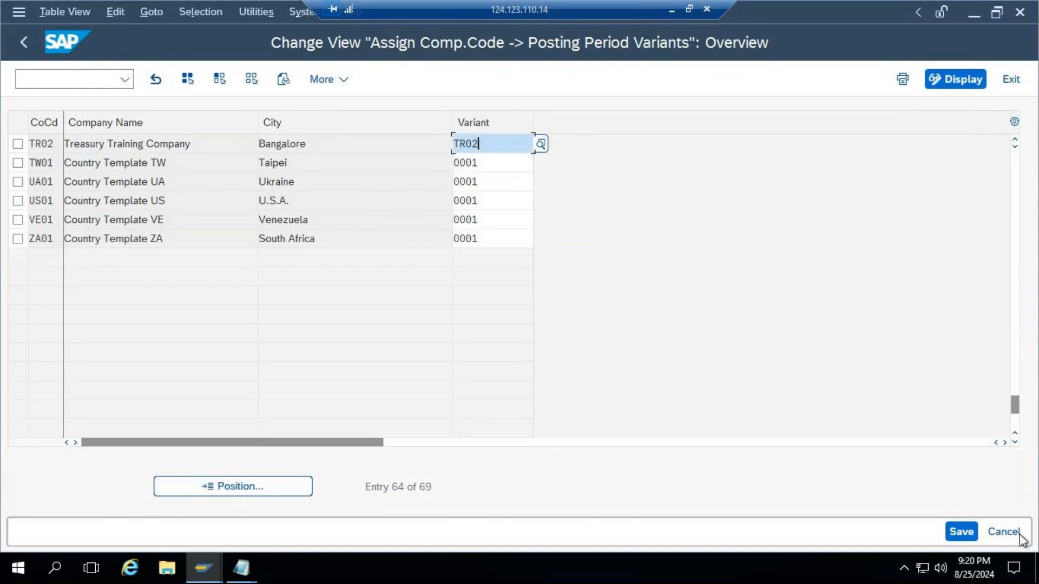
click(962, 532)
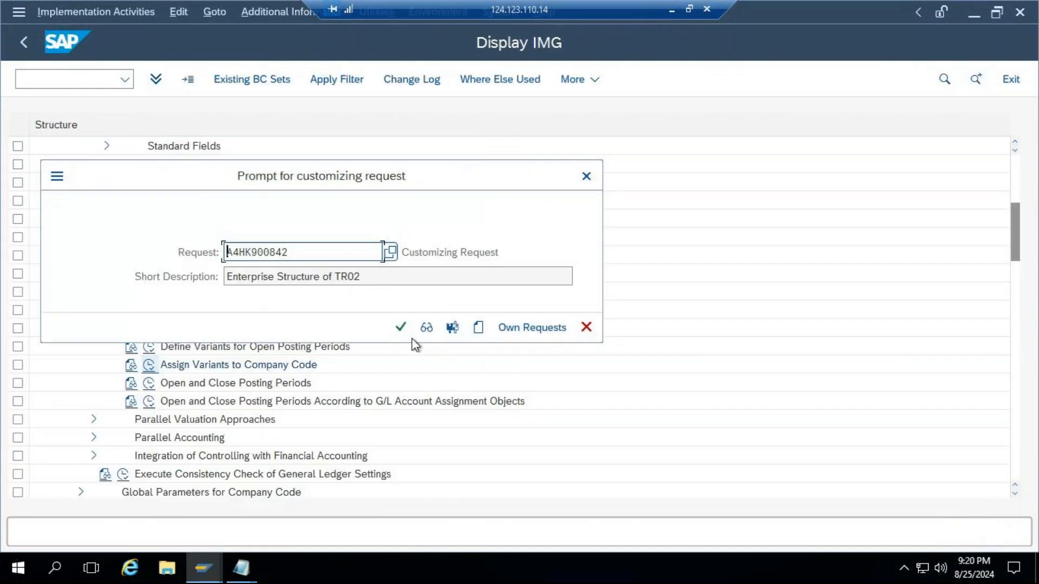
click(400, 327)
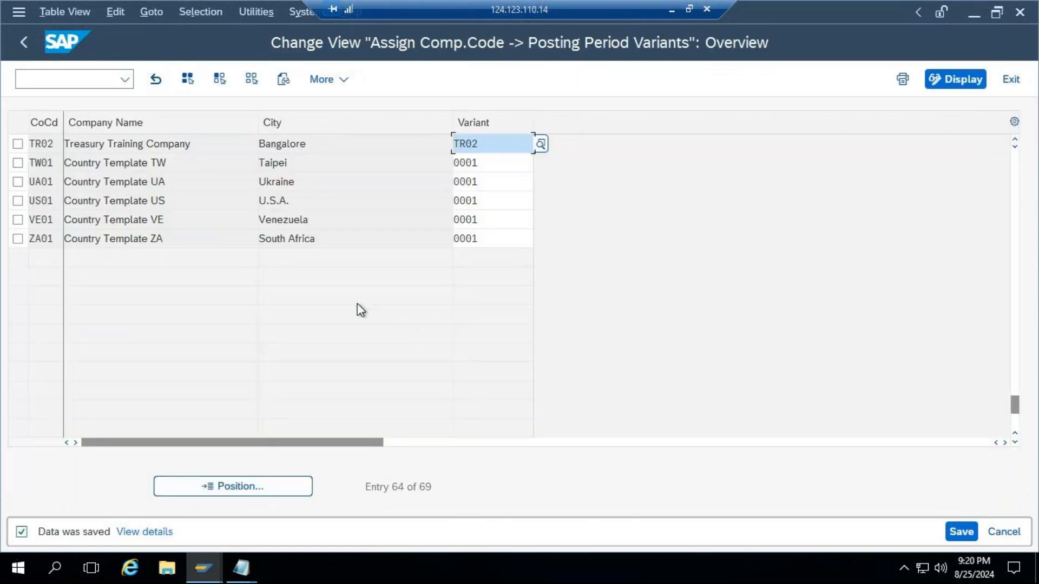
click(23, 43)
Start the Open and Close Posting Periods activity under Posting Periods.
scroll(316, 300, down, 1)
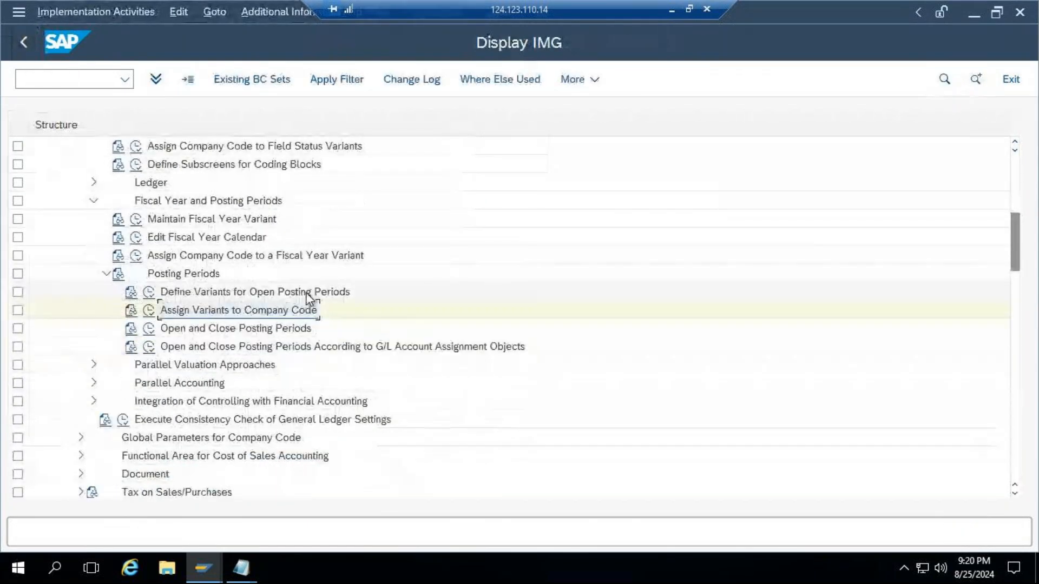
click(228, 293)
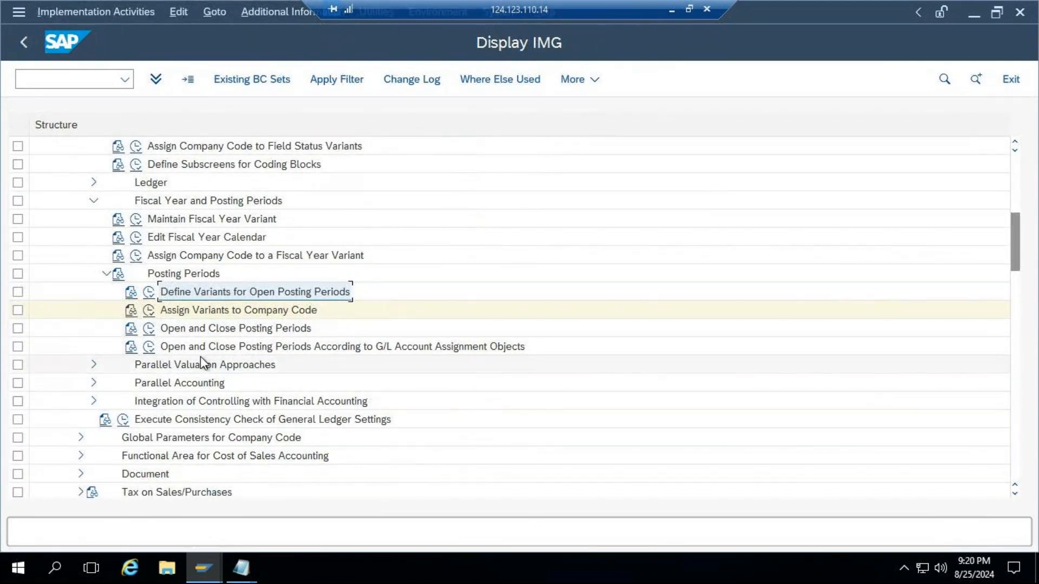
click(194, 333)
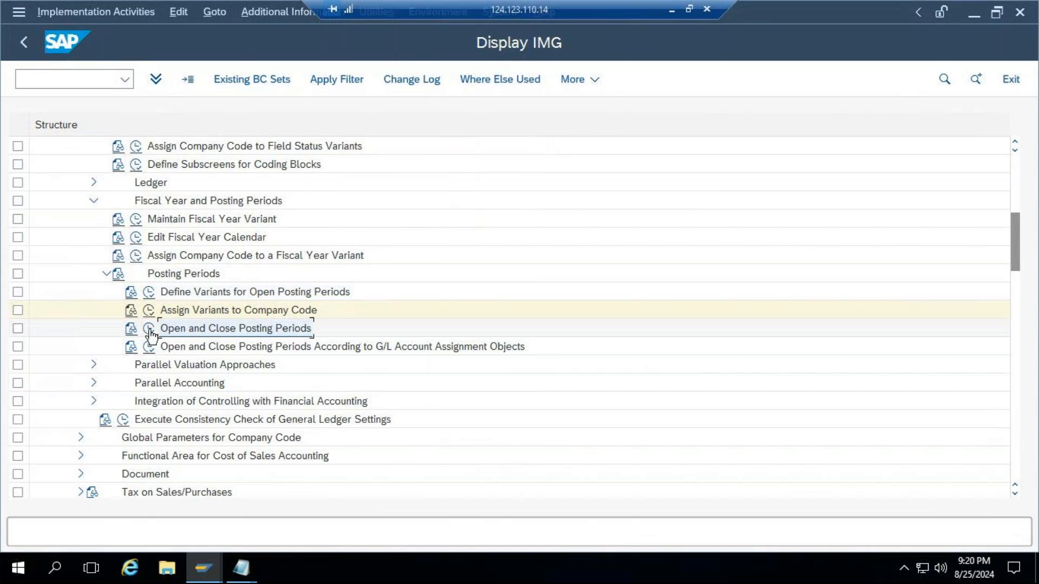
click(150, 330)
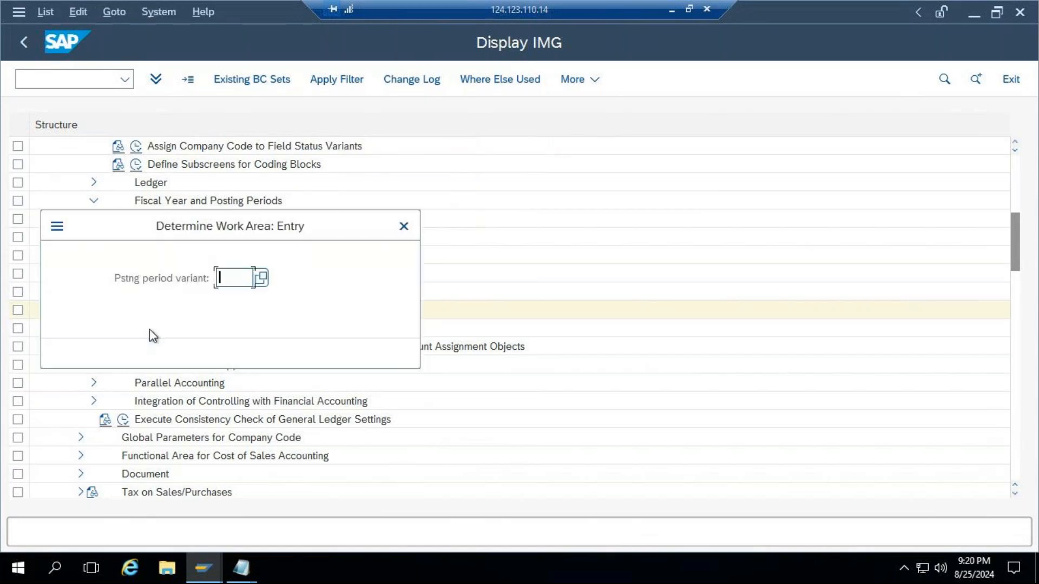
Open the time intervals of posting period variant TR02 and start adding new entries.
text(TR)
click(262, 302)
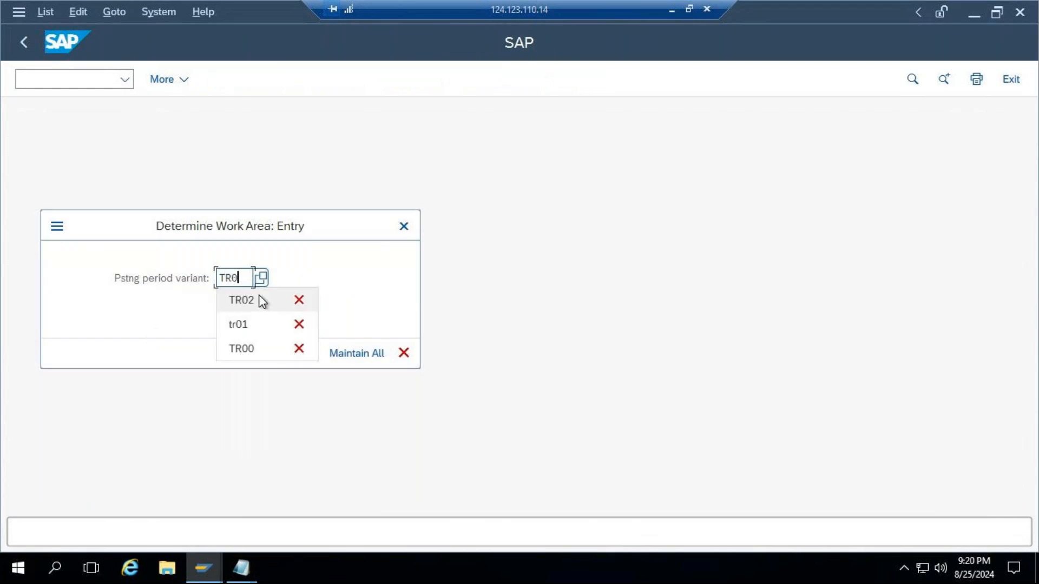
key(Return)
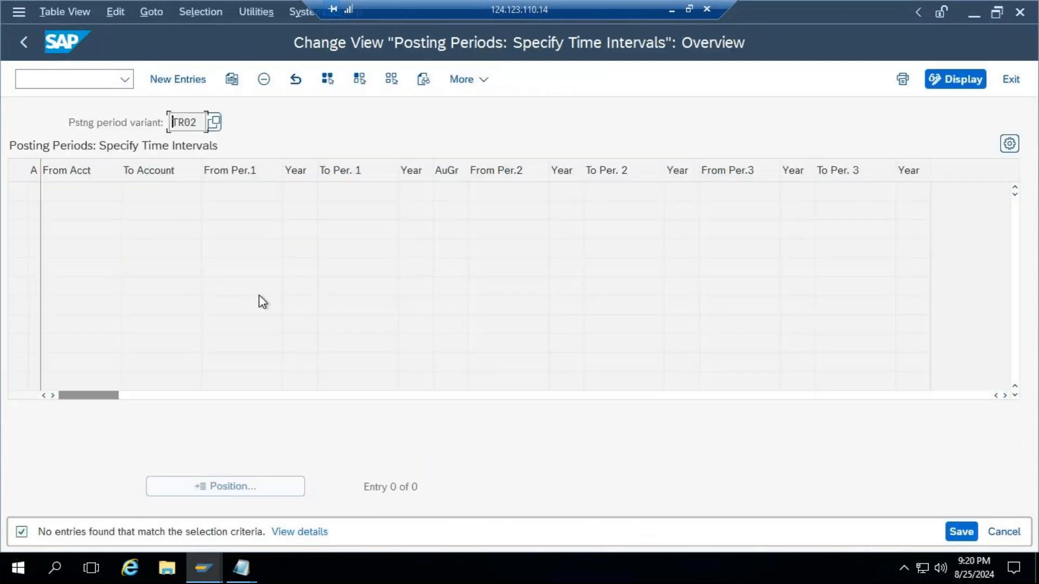
click(177, 81)
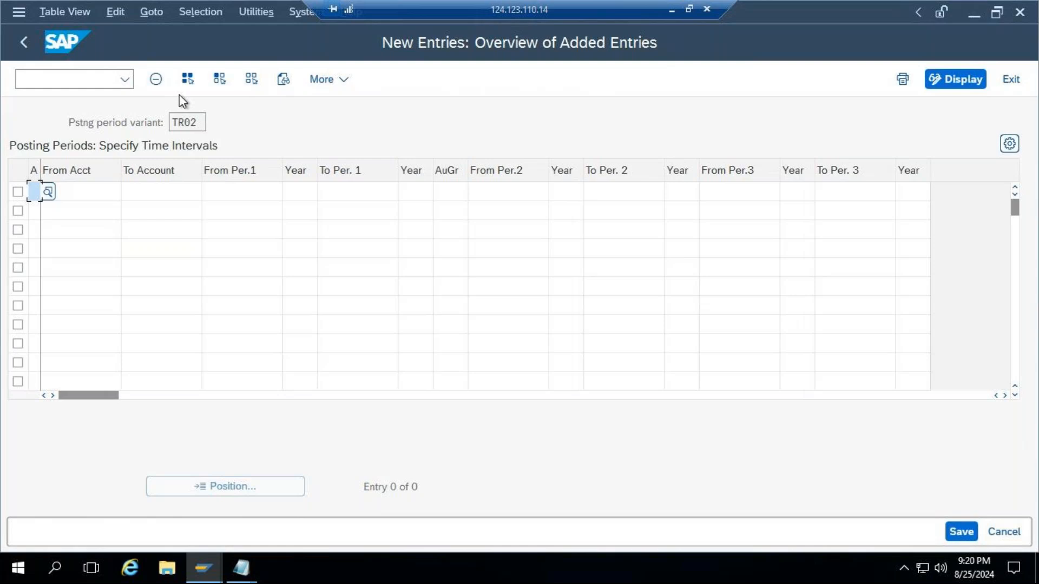
Widen the account type column and set the first entry's account type to + (Valid for all account types).
drag(41, 169, 86, 170)
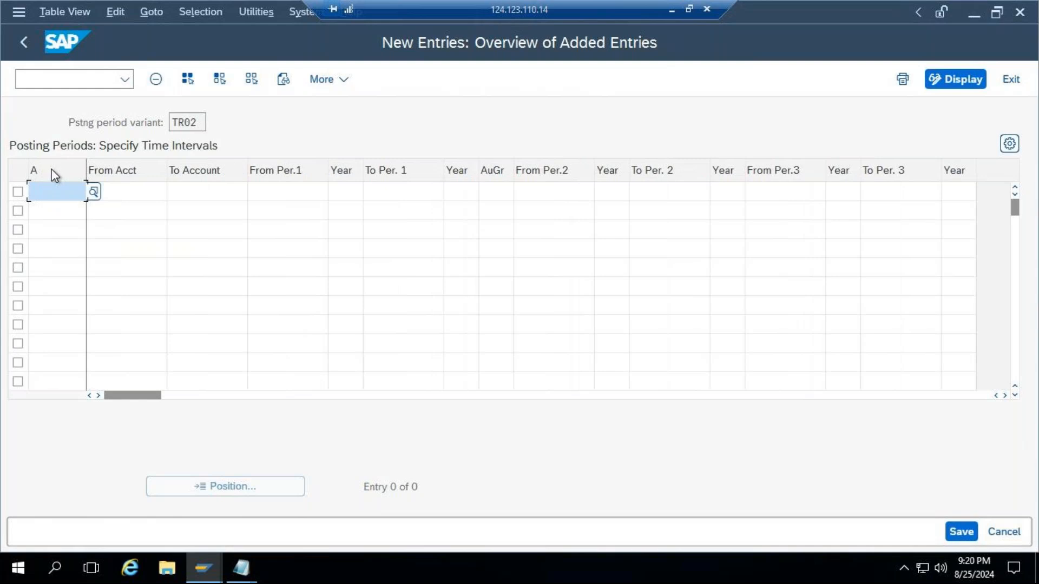
click(68, 191)
click(94, 193)
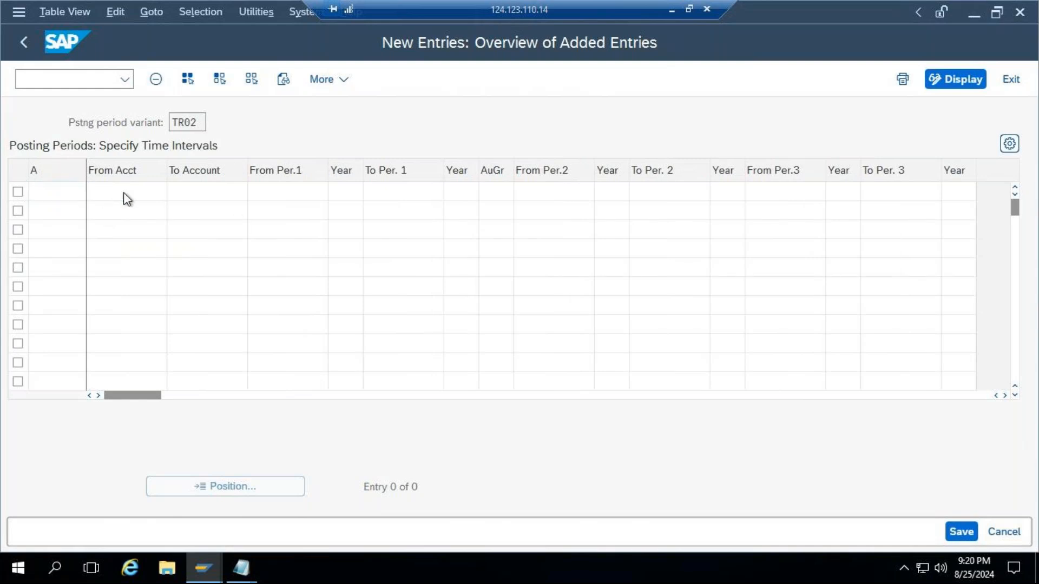
drag(128, 28, 383, 99)
click(277, 234)
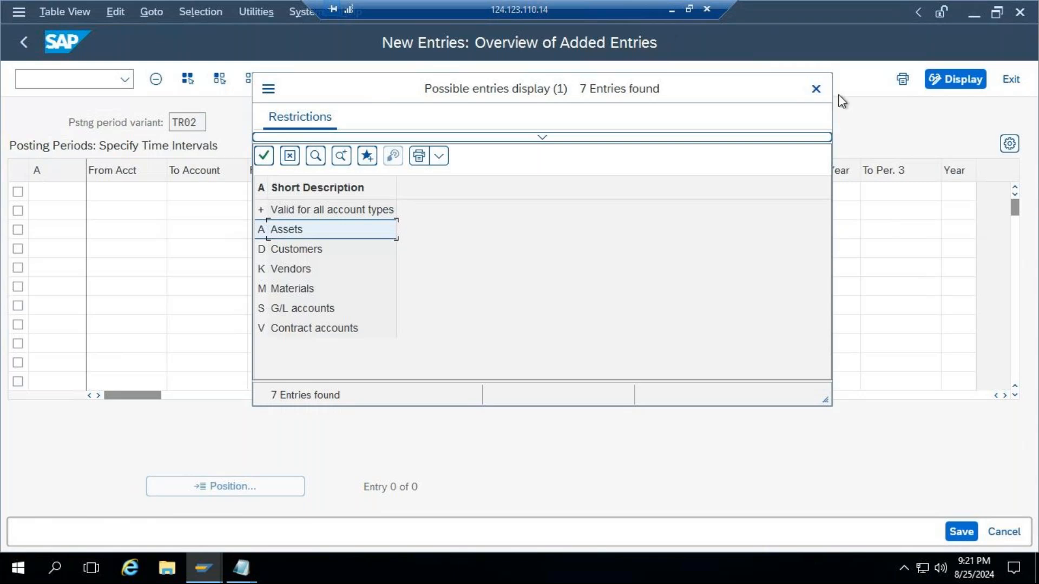
double_click(319, 209)
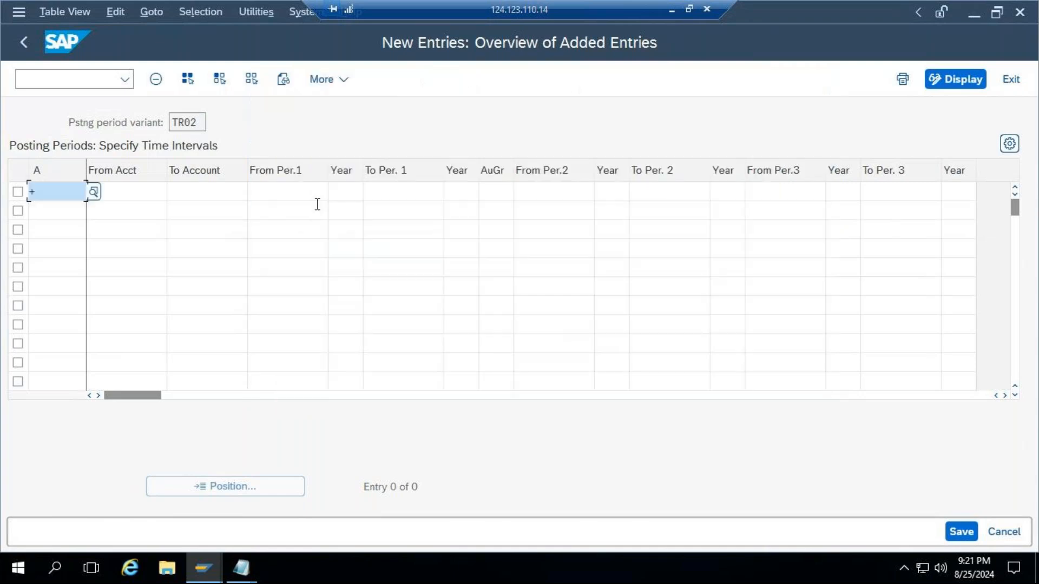
click(135, 195)
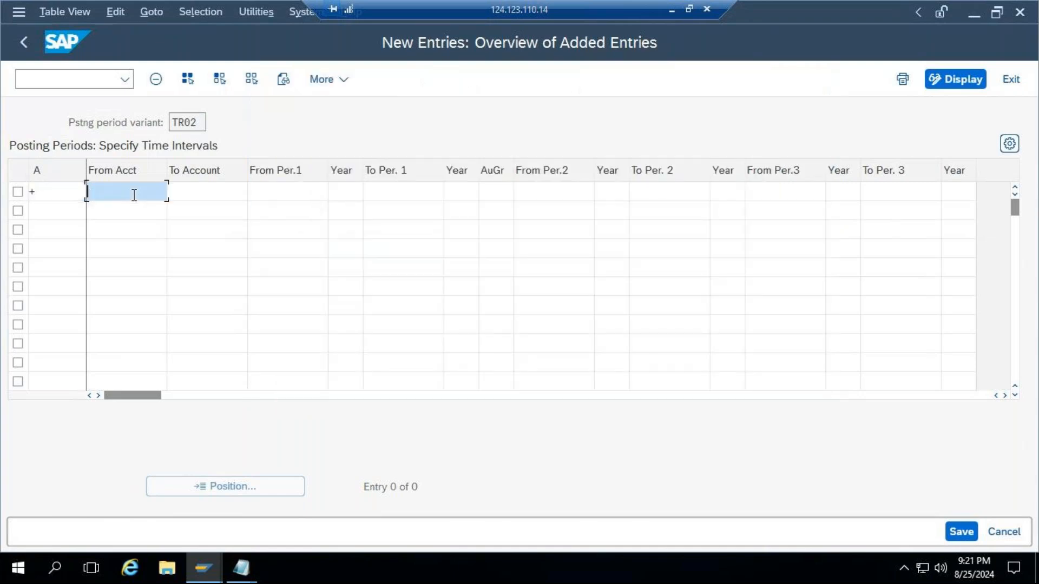
click(61, 196)
click(92, 194)
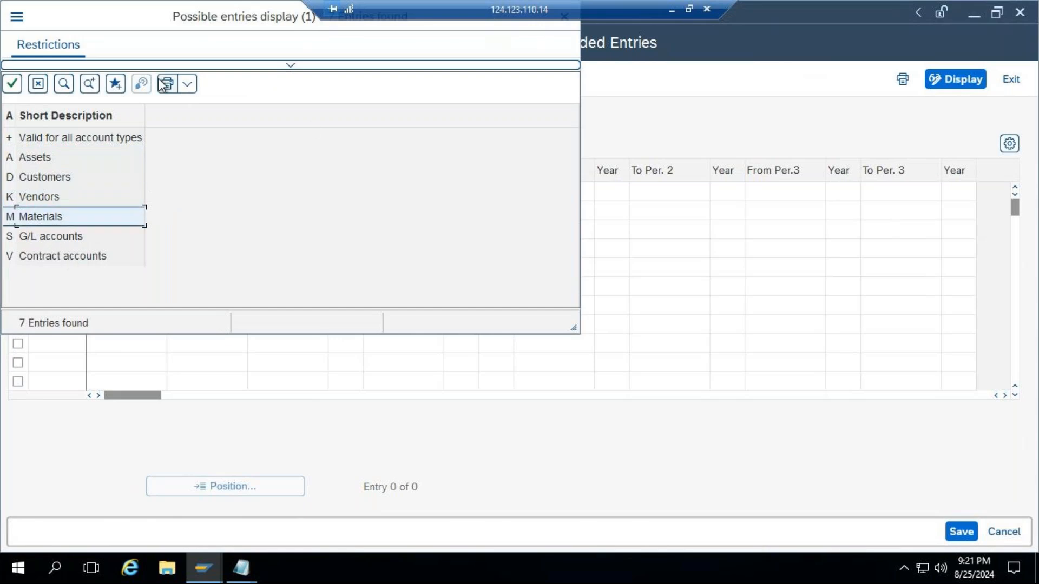
drag(146, 31, 176, 69)
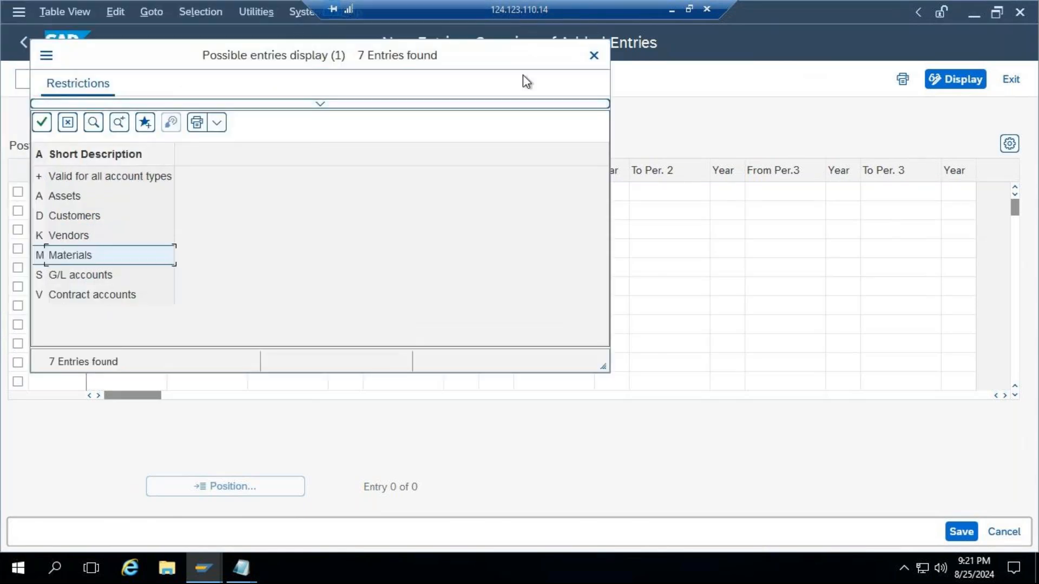
click(594, 56)
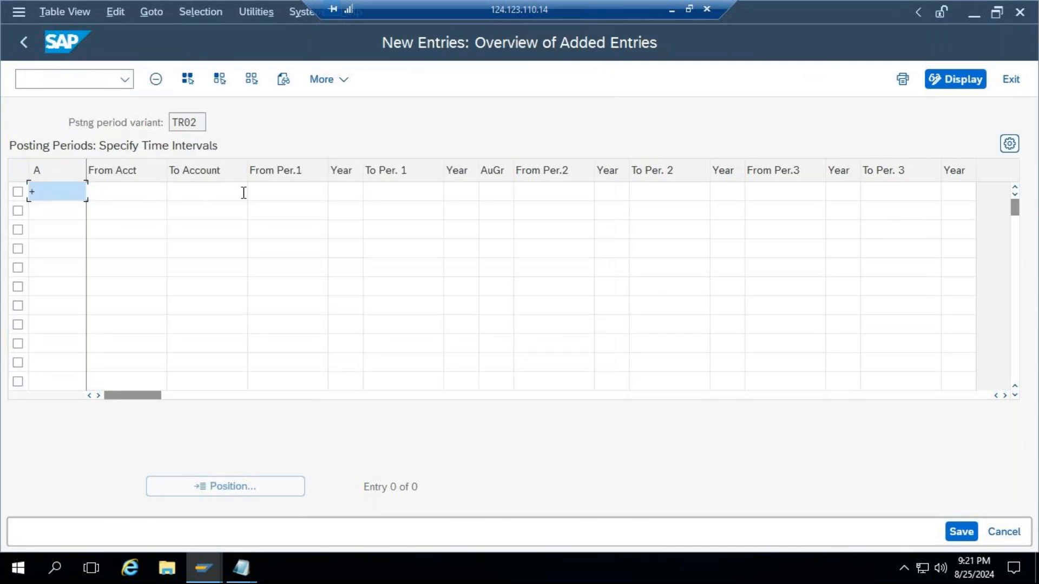
Set the first posting interval of the all-account-types entry to run from period 5 of 2024 to period 5 of 2024.
click(275, 193)
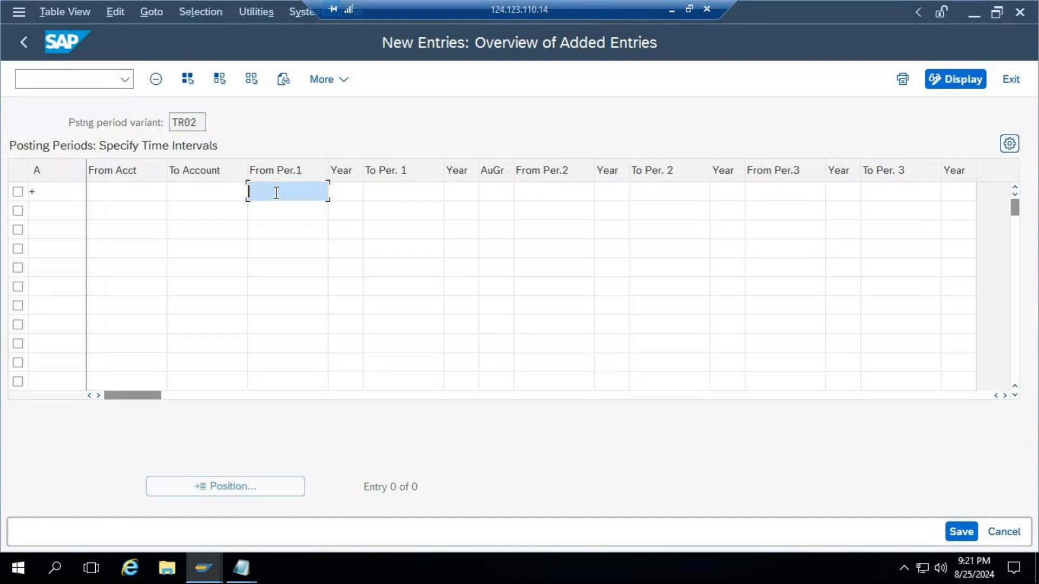
text(5)
key(Tab)
text(2024)
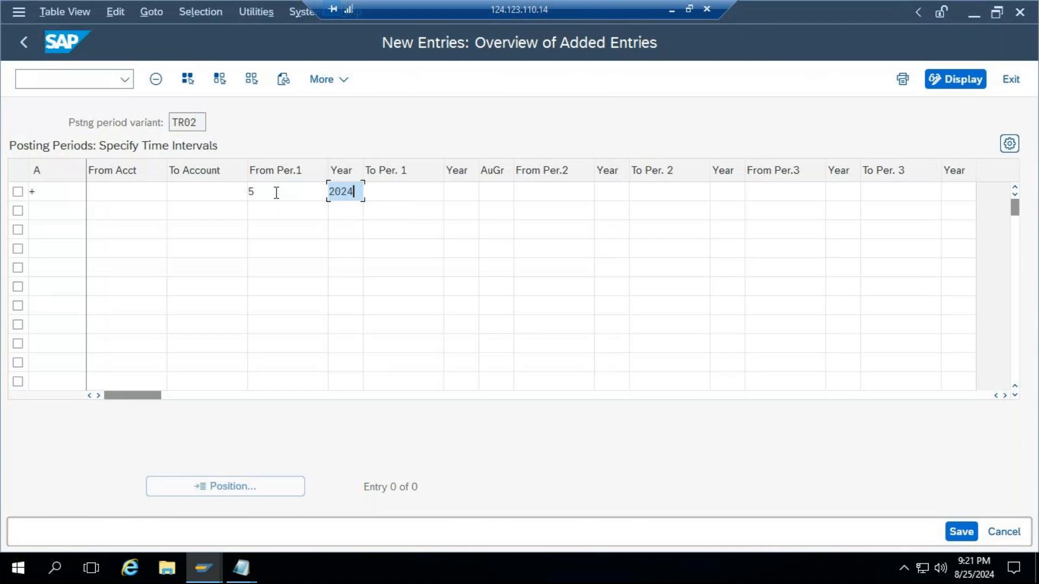
key(shift+Tab)
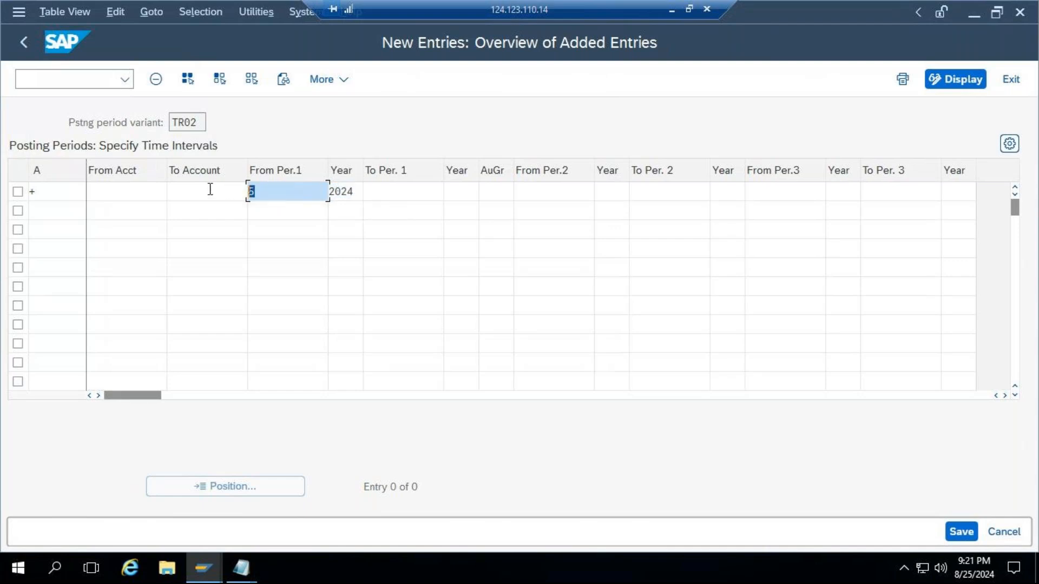
click(400, 192)
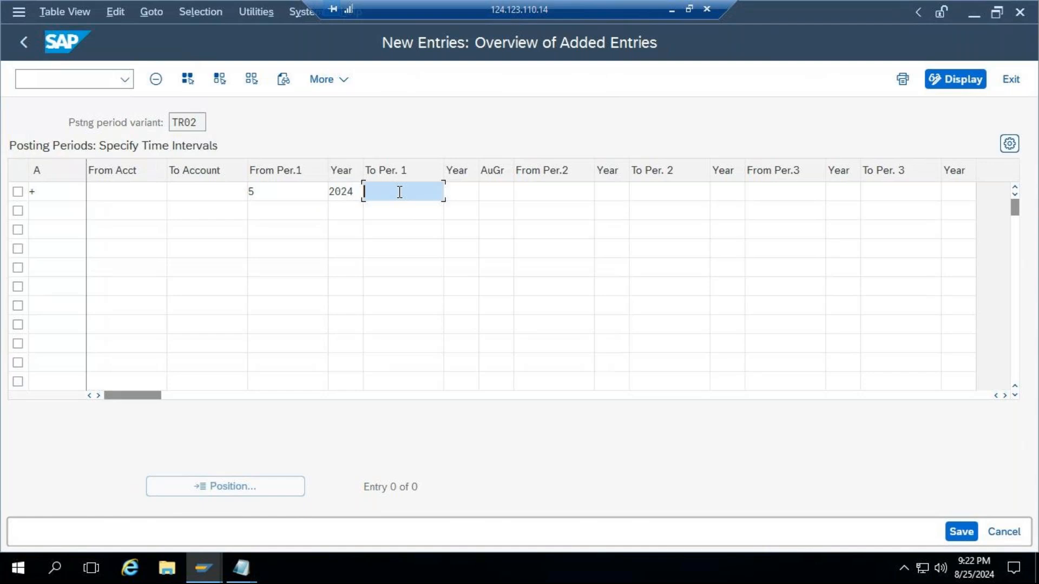
text(5)
key(shift+Tab)
key(ctrl+c)
click(454, 193)
key(ctrl+v)
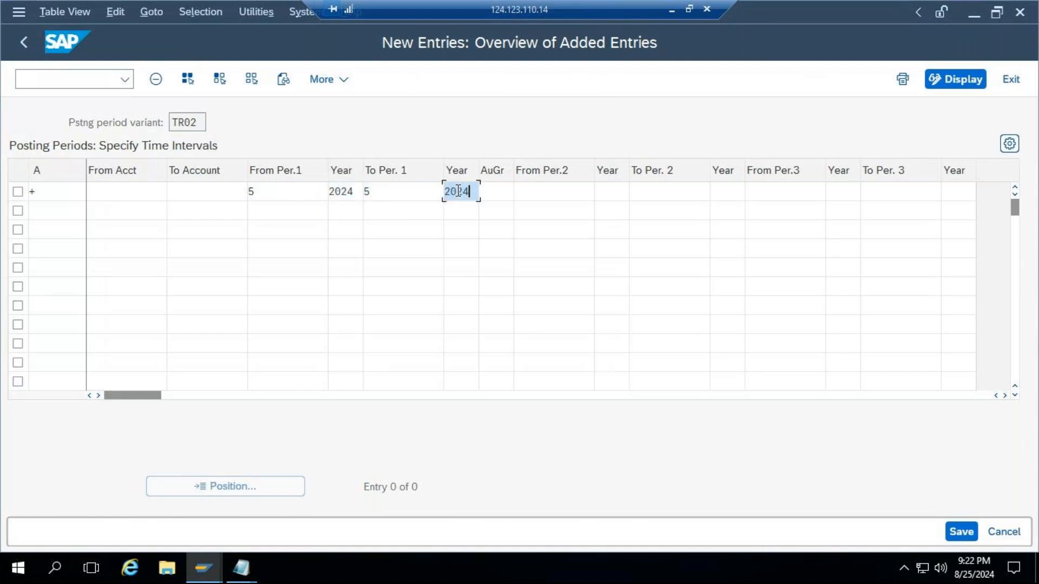
Enter 5 as both the from and to period for the second and third intervals of the + entry.
click(493, 188)
click(558, 193)
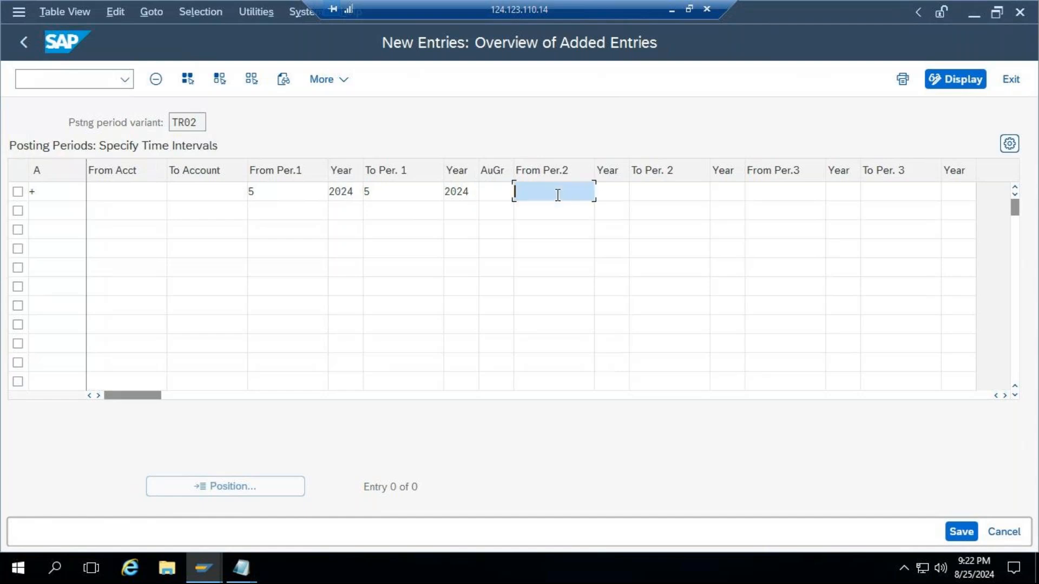
click(277, 192)
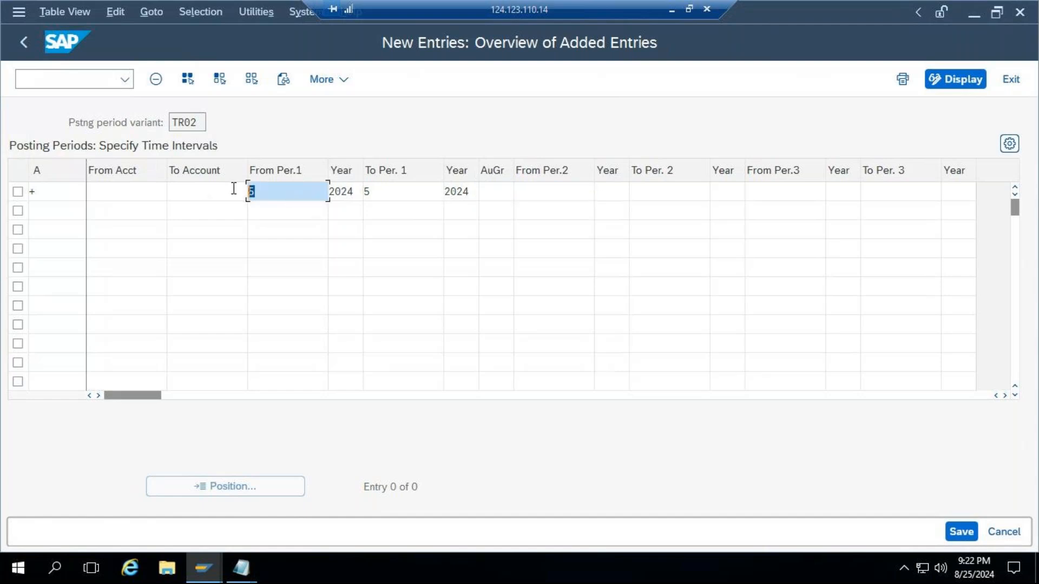
click(562, 197)
text(5)
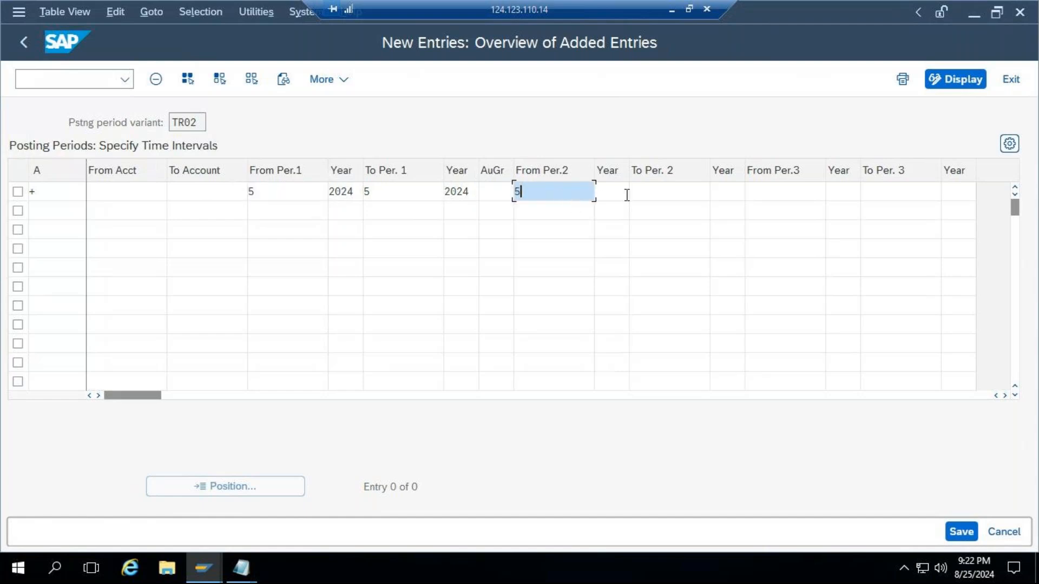
click(690, 192)
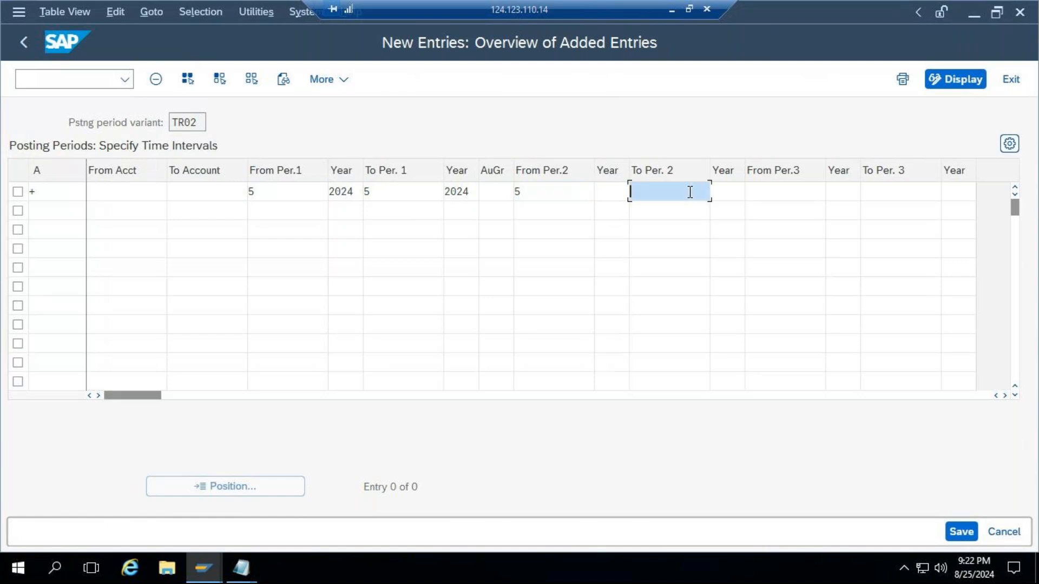
text(5)
click(779, 194)
text(5)
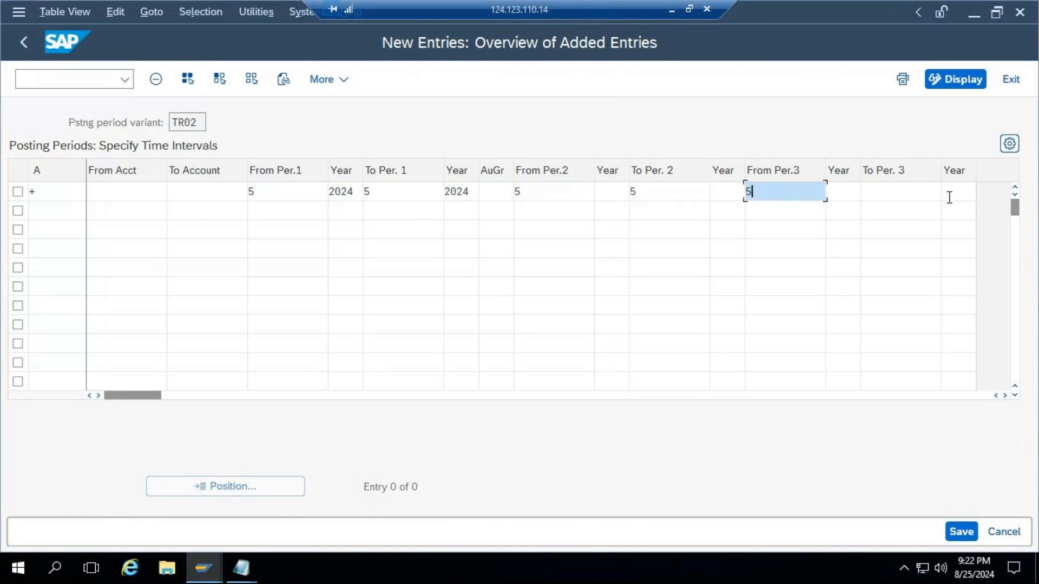
click(914, 193)
text(5)
Copy the year 2024 into all from and to year fields of the second and third intervals.
click(475, 192)
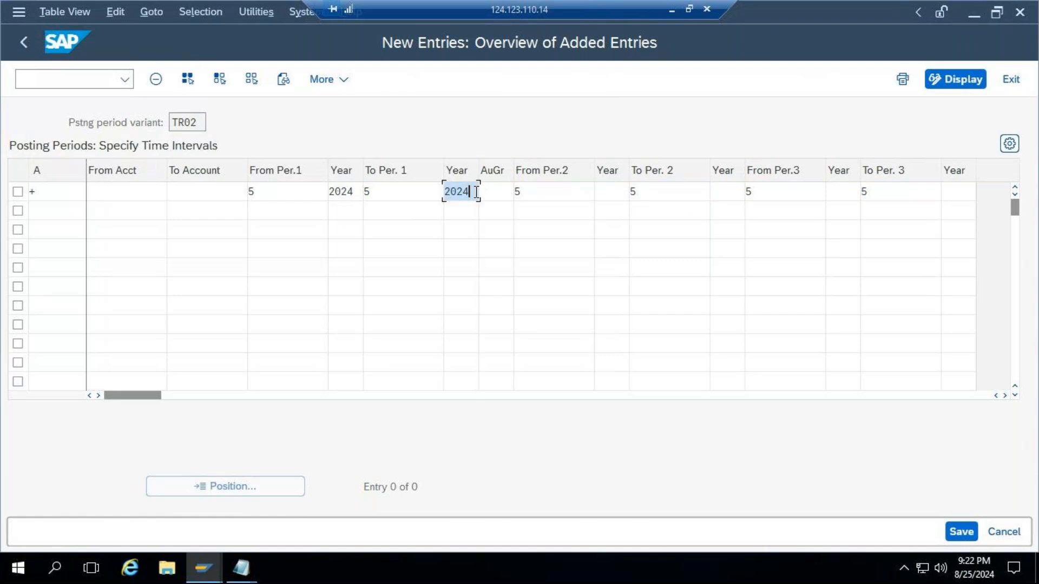
key(ctrl+c)
click(617, 193)
key(ctrl+v)
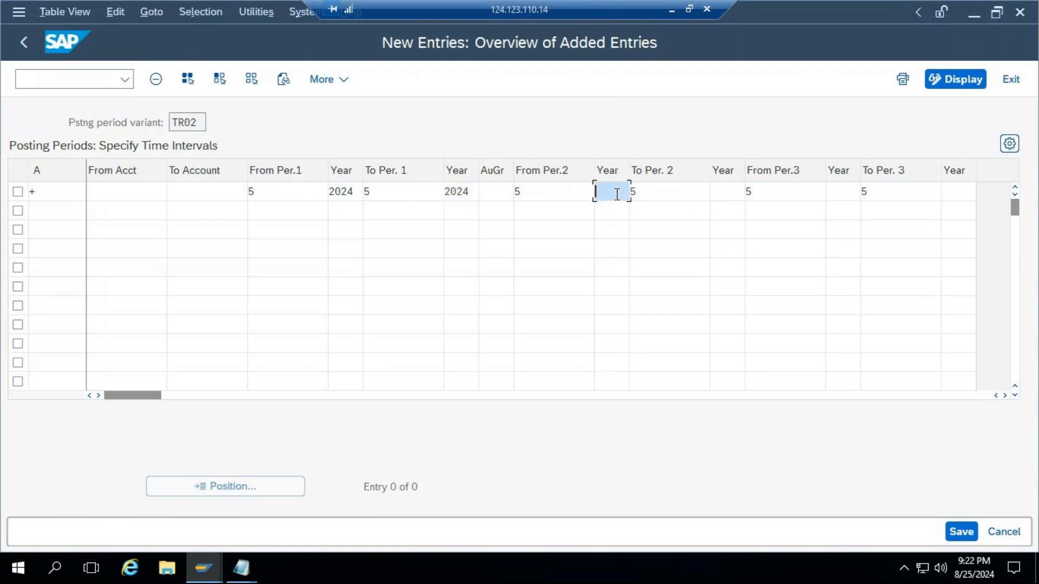
click(730, 195)
key(ctrl+v)
click(843, 195)
key(ctrl+v)
click(966, 195)
key(ctrl+v)
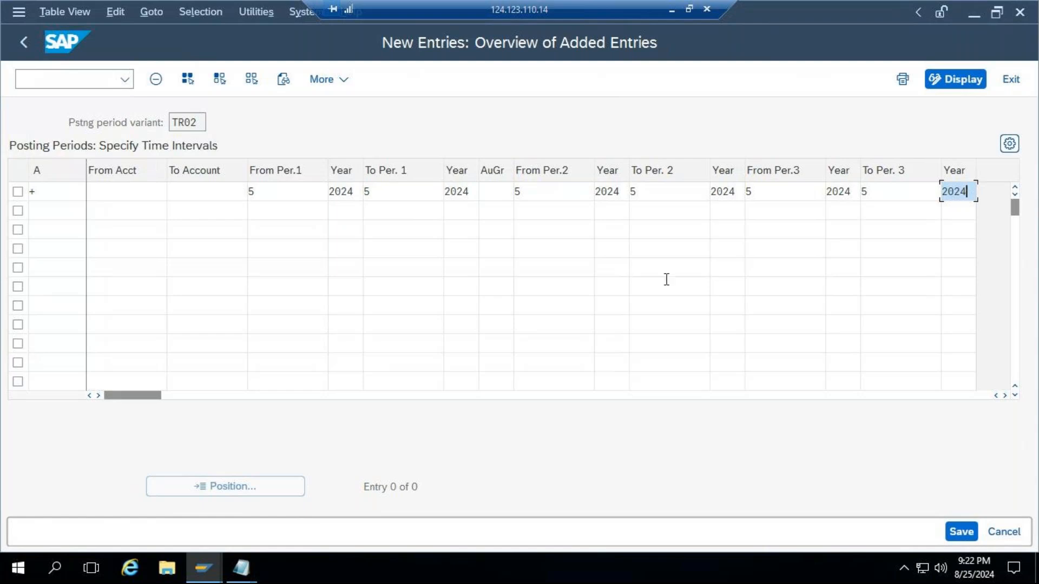
Save the + entry in the customizing request Enterprise Structure of TR02 and select its row.
click(961, 532)
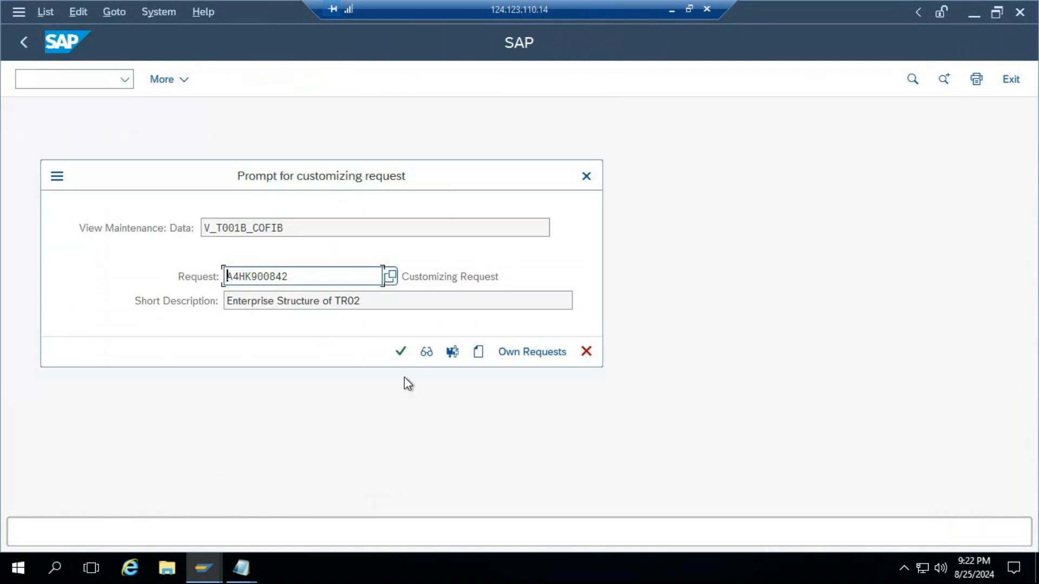
click(401, 352)
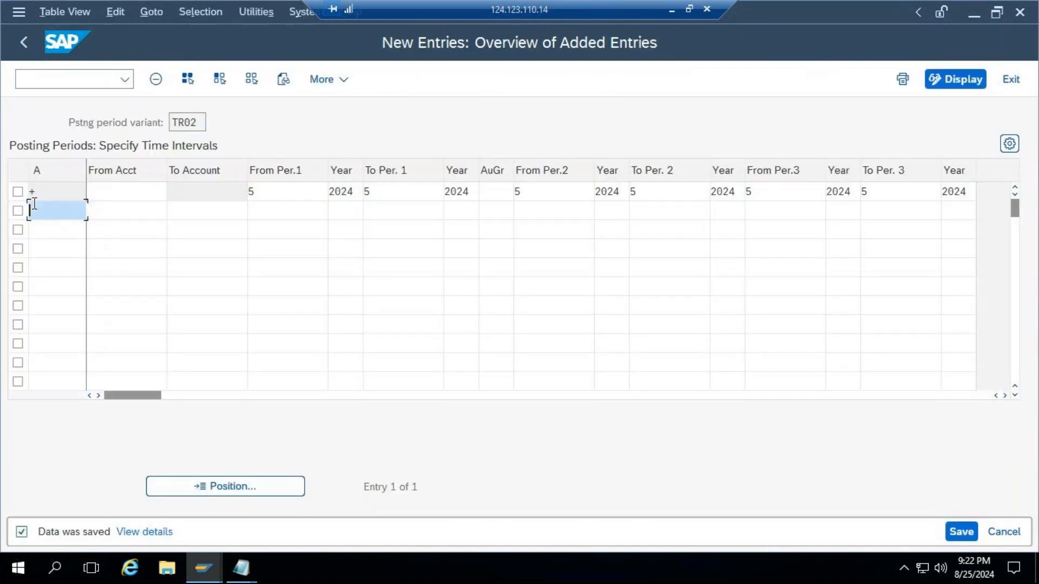
click(18, 192)
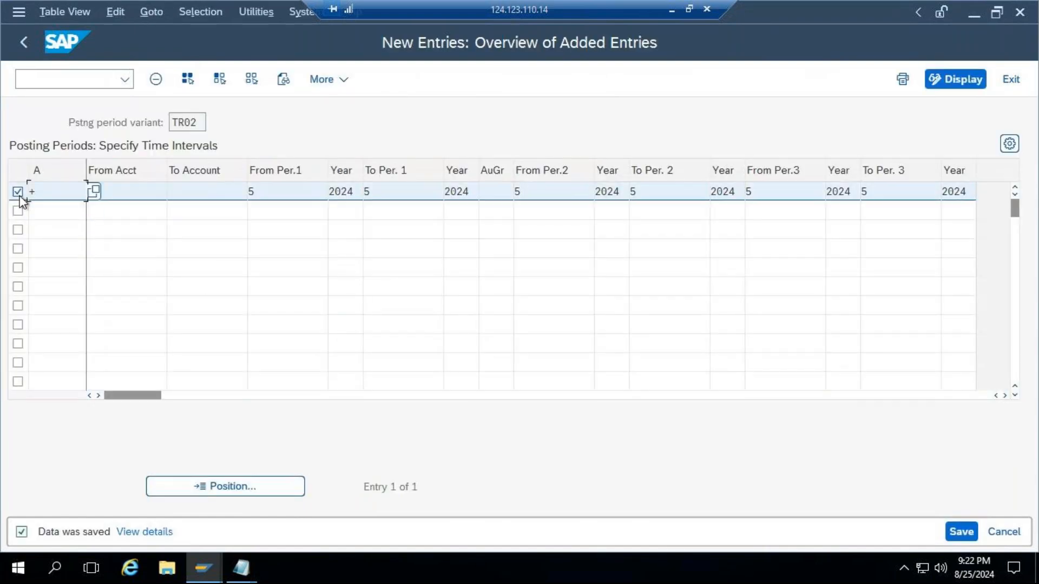
click(281, 192)
click(400, 193)
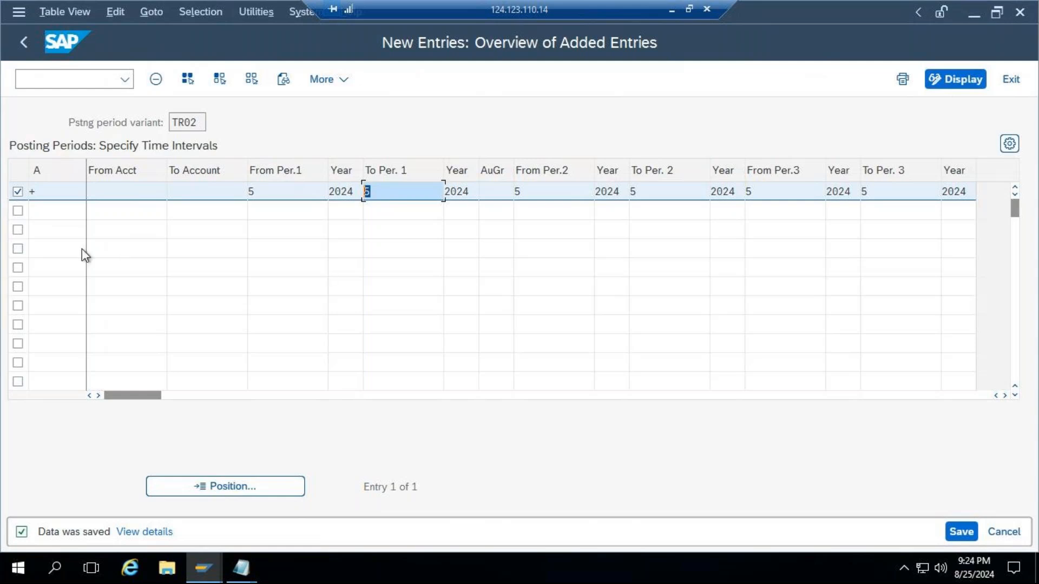
Add a second entry with account type D (Customers) for the account range A to ZZZZZZZZZZ.
click(56, 213)
key(F4)
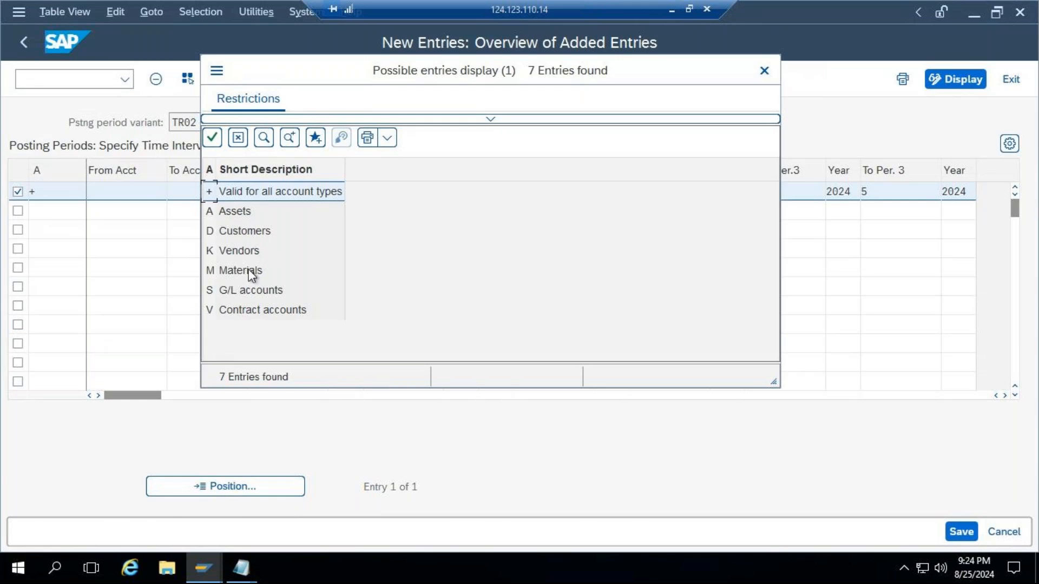
double_click(246, 238)
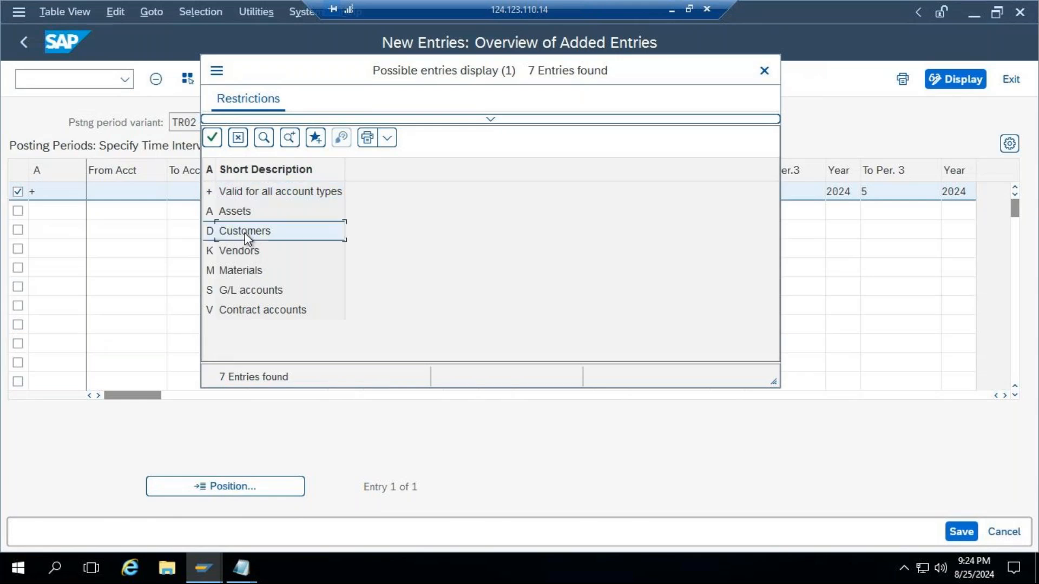
click(129, 215)
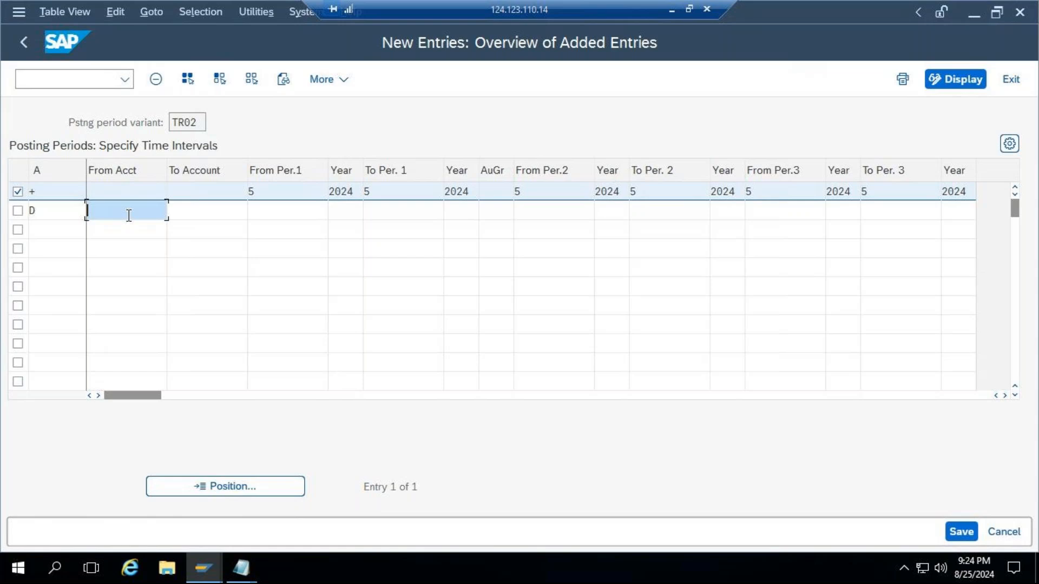
text(A)
click(204, 215)
text(ZZZZZZZZZZ)
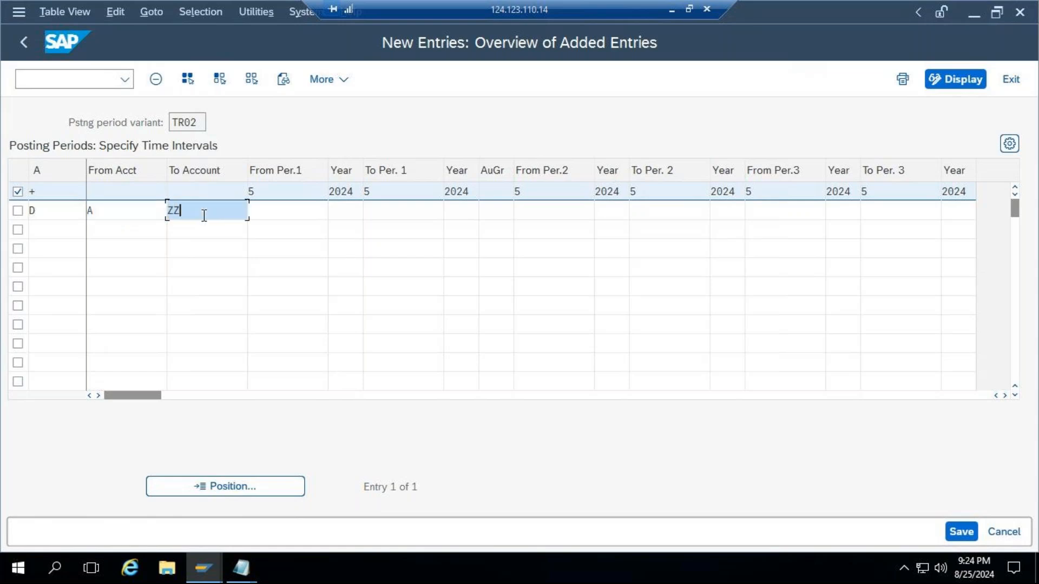
Set the start of the customer entry's first interval to period 4 of year 2024.
click(261, 207)
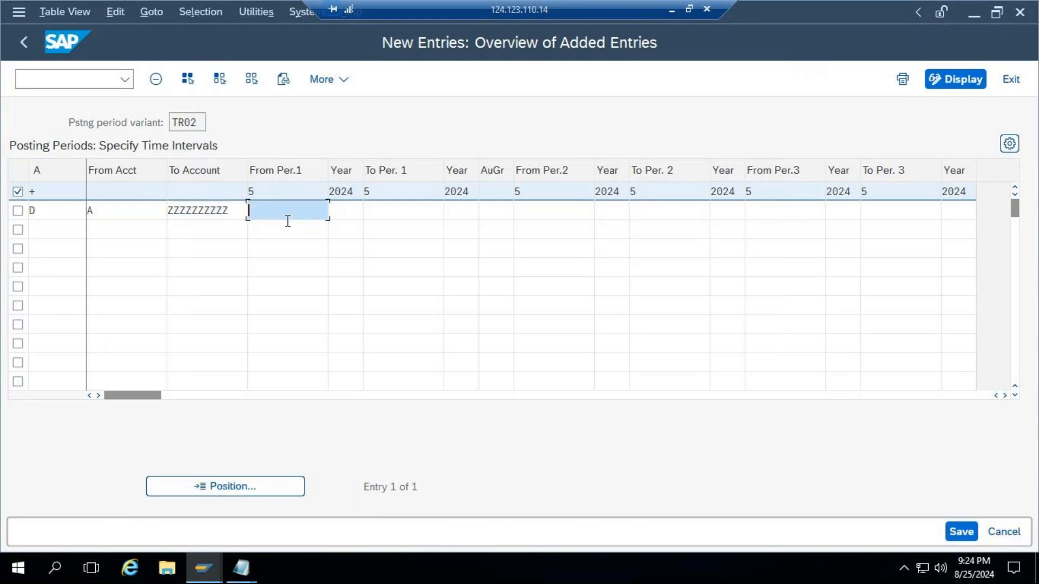
text(4)
click(352, 192)
click(346, 215)
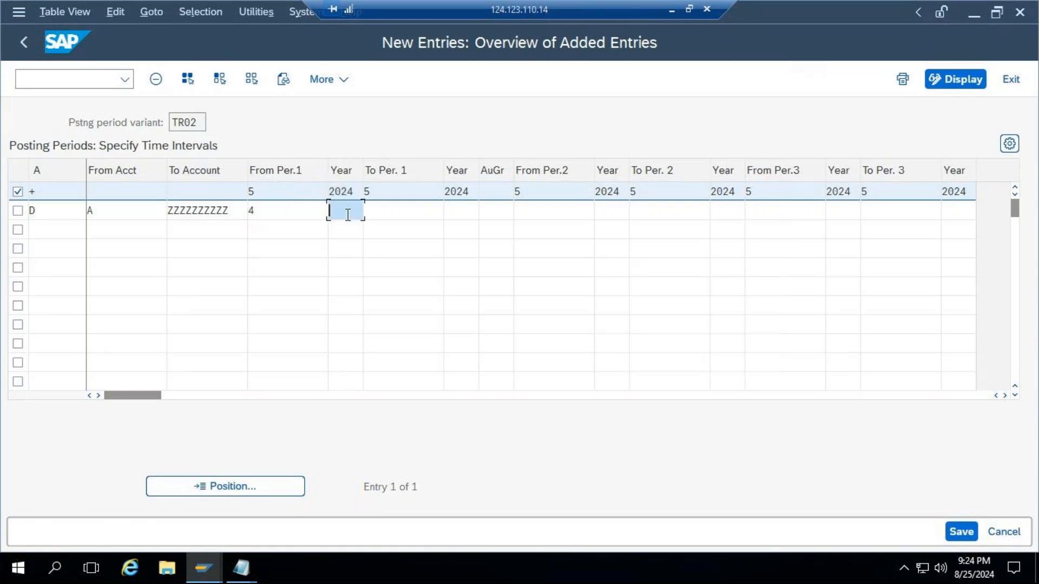
text(2024)
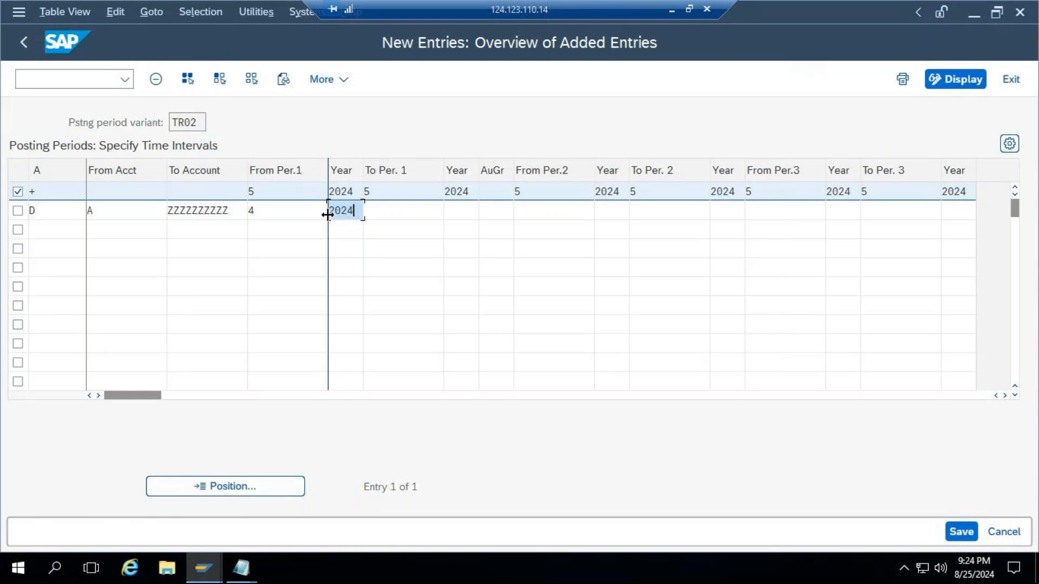
Set the end of the customer entry's first interval to period 5.
click(391, 213)
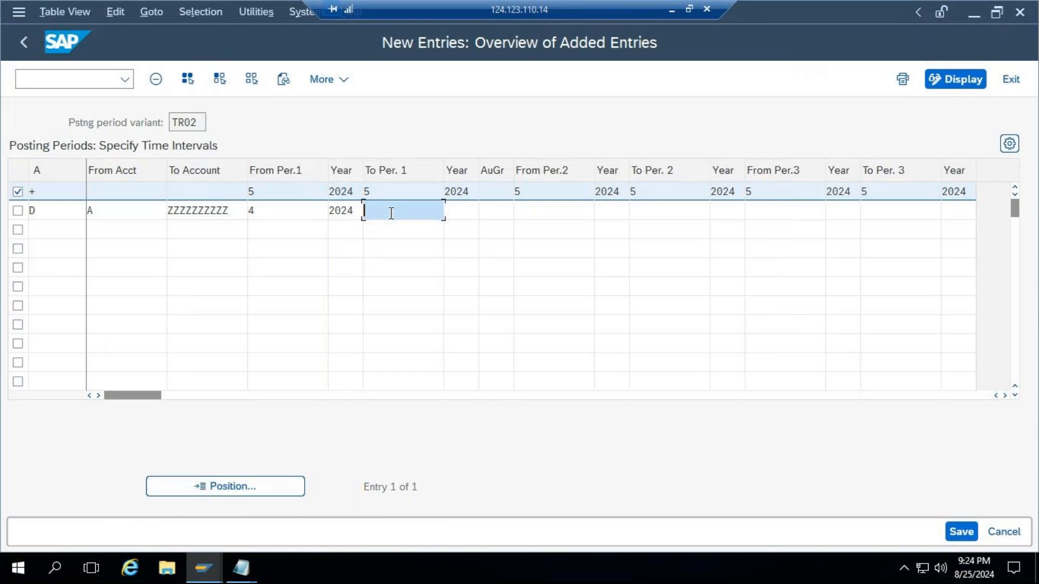
double_click(254, 211)
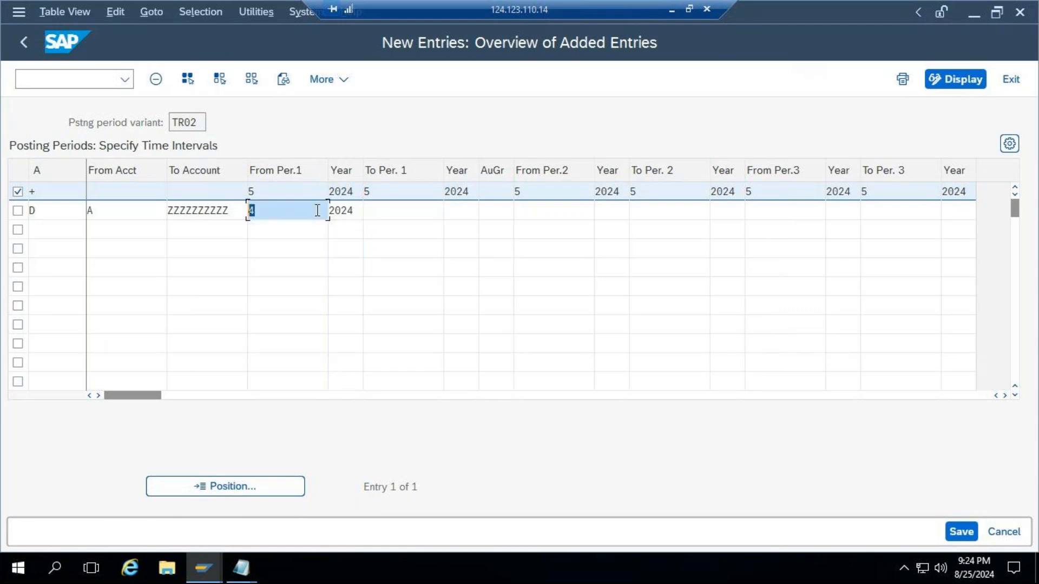
click(380, 213)
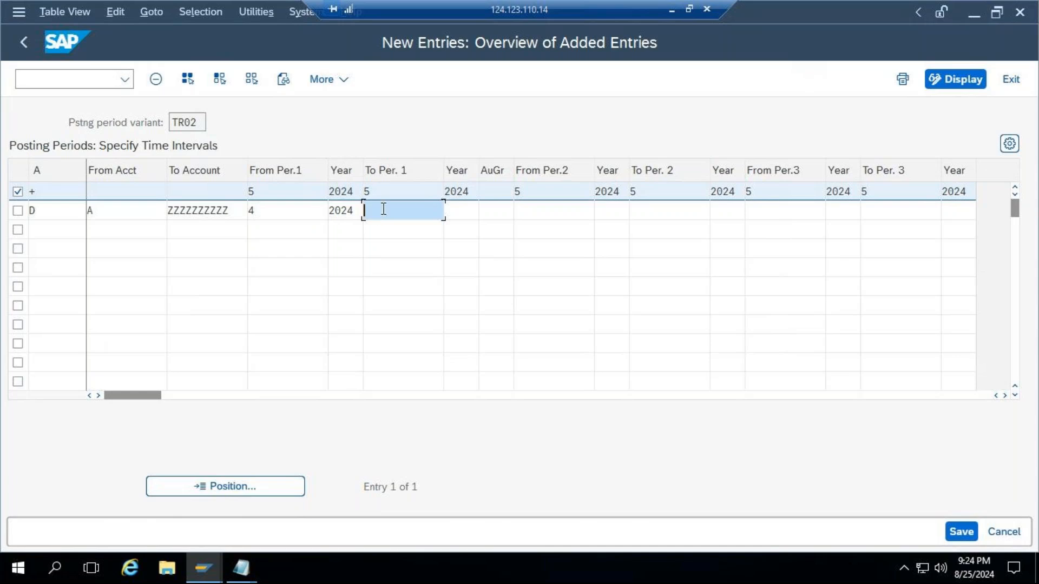
text(5)
click(292, 211)
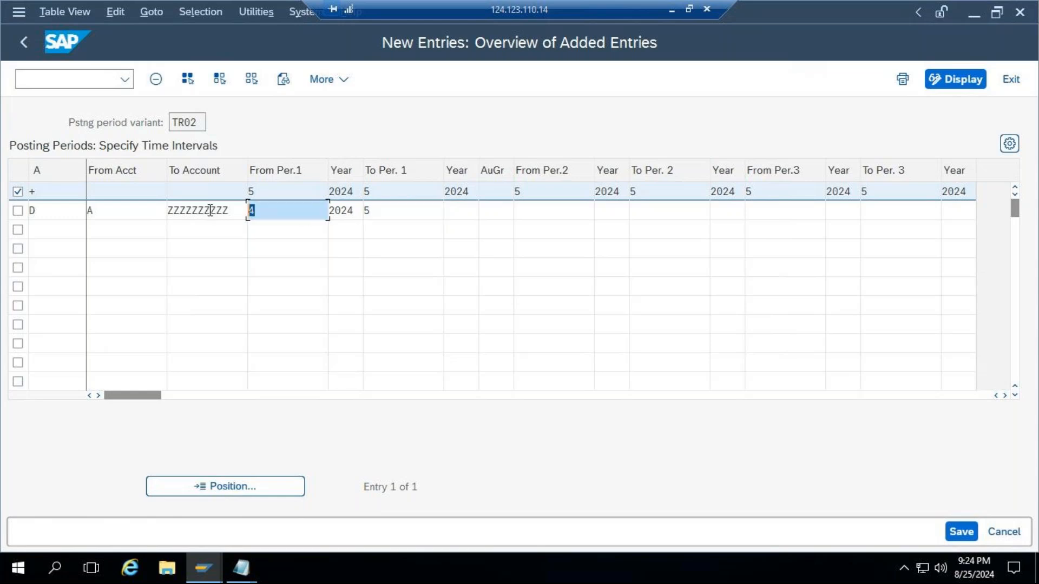
click(383, 209)
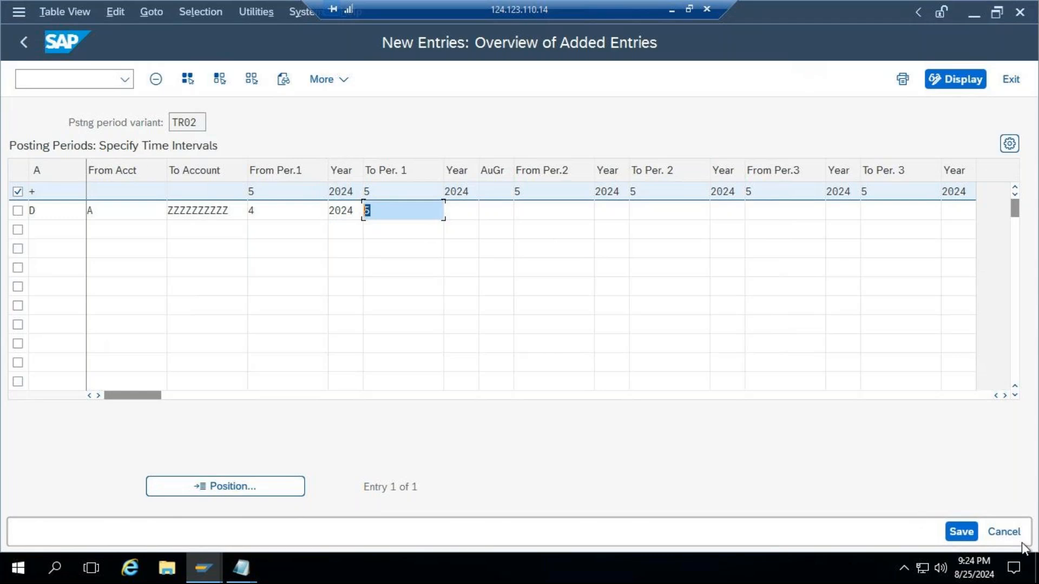
Discard the unsaved customer entry and return to the posting period overview of variant TR02.
click(1003, 531)
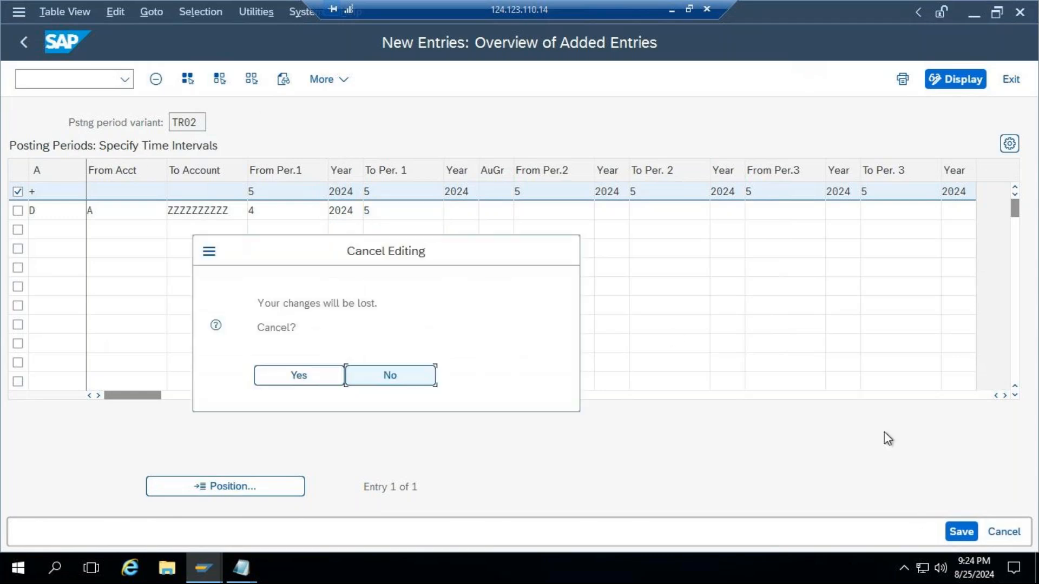
click(332, 379)
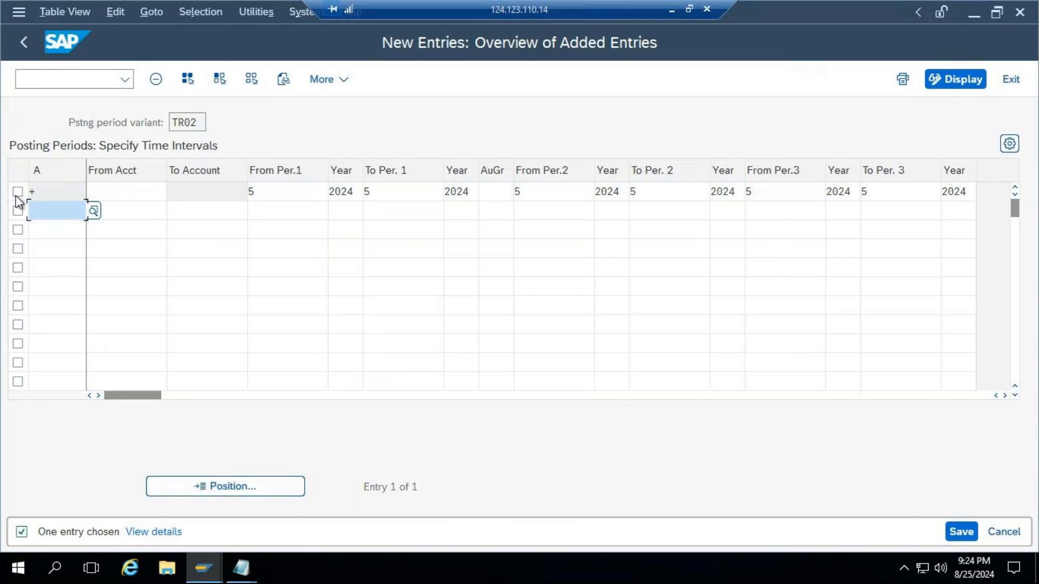
click(18, 193)
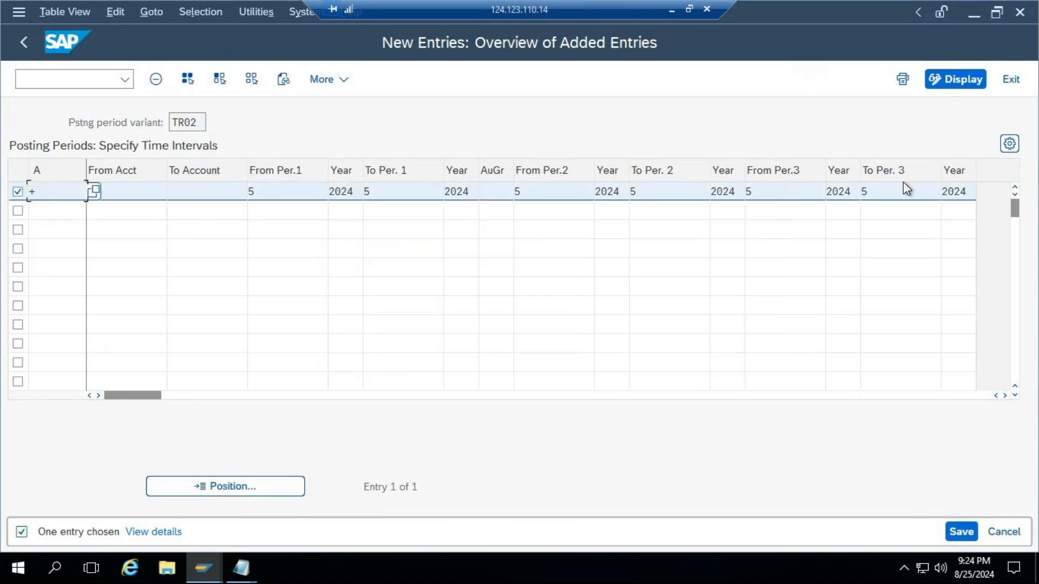
click(22, 44)
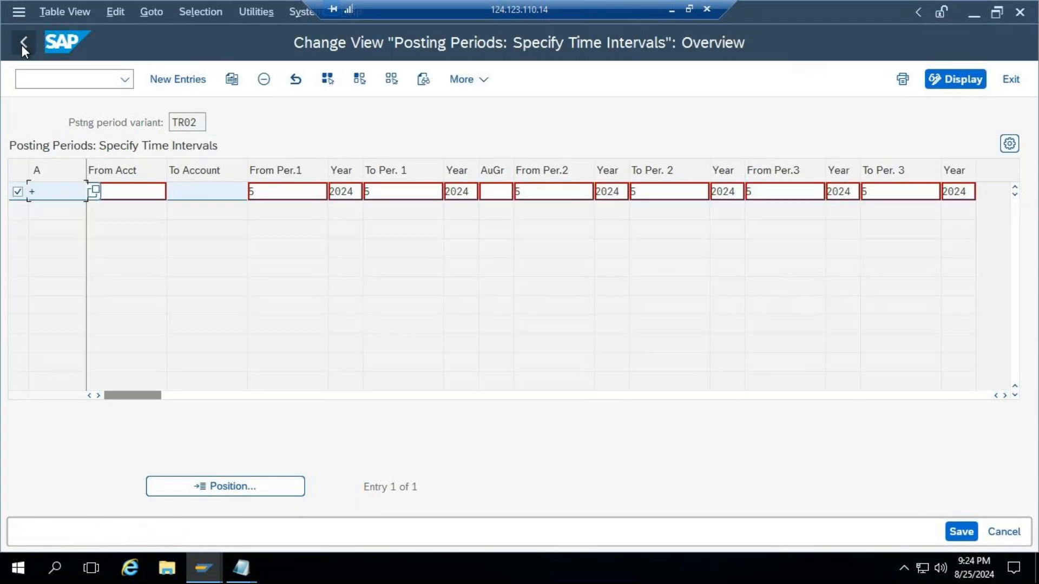
Save the time intervals of variant TR02 and go back to the implementation guide.
click(969, 533)
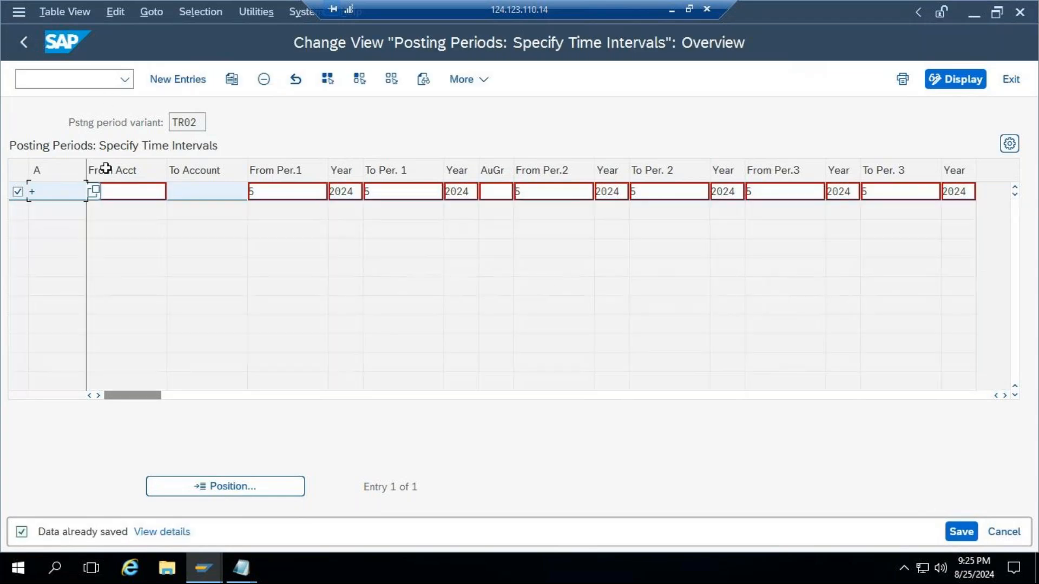
click(288, 194)
double_click(376, 199)
click(23, 42)
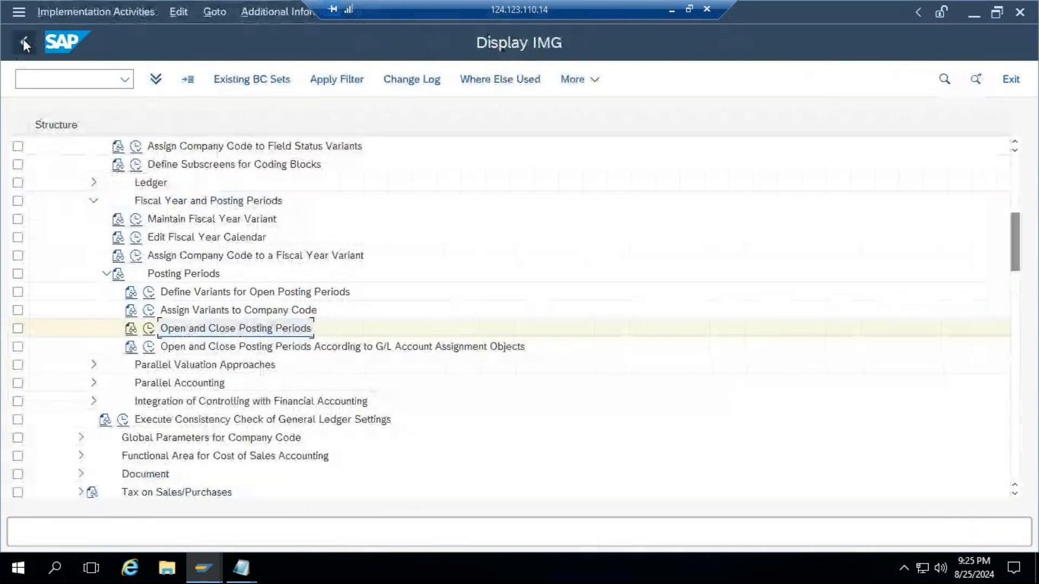
Switch to the FI Org Structure workbook in Excel and fill the Assign Variants to Company Code and Open and Close Posting Periods cells yellow.
click(672, 11)
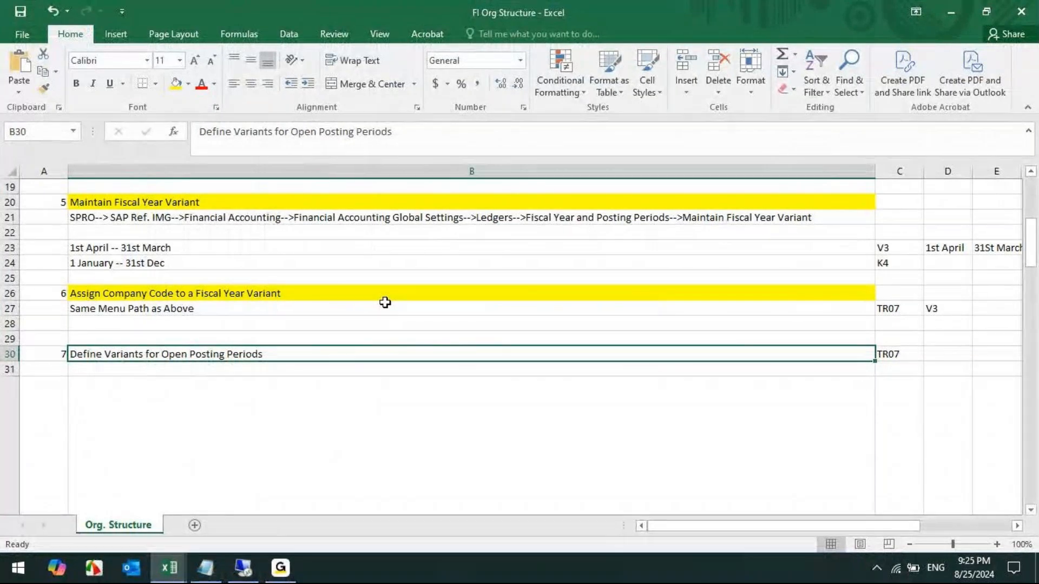
scroll(385, 303, down, 2)
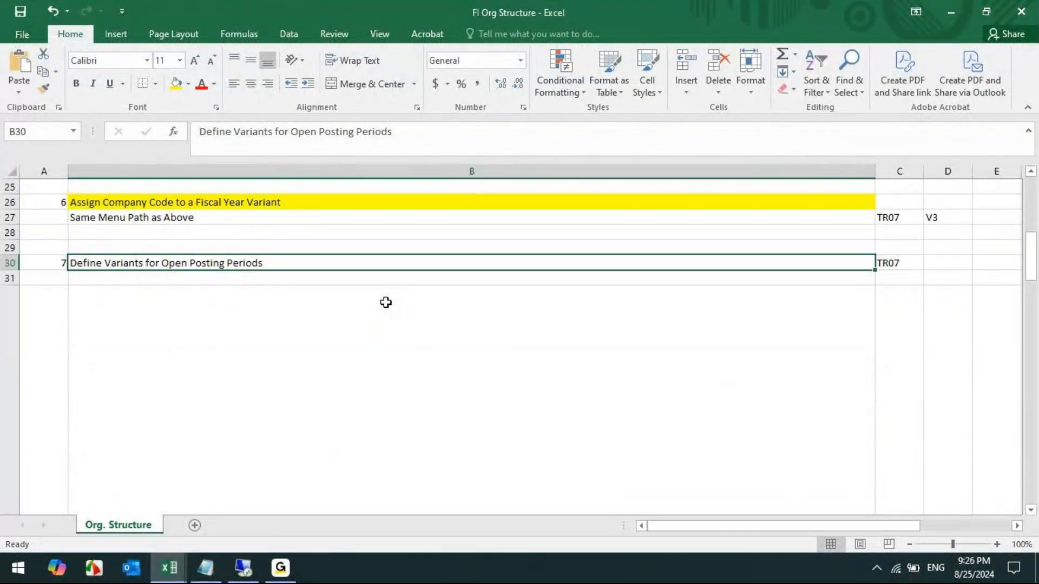
scroll(331, 267, down, 5)
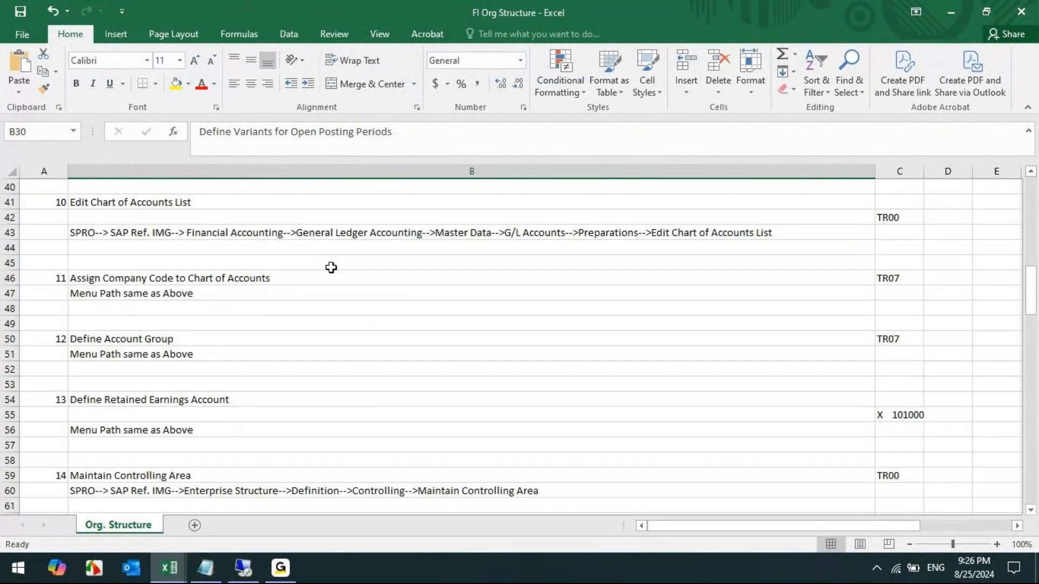
scroll(331, 267, up, 2)
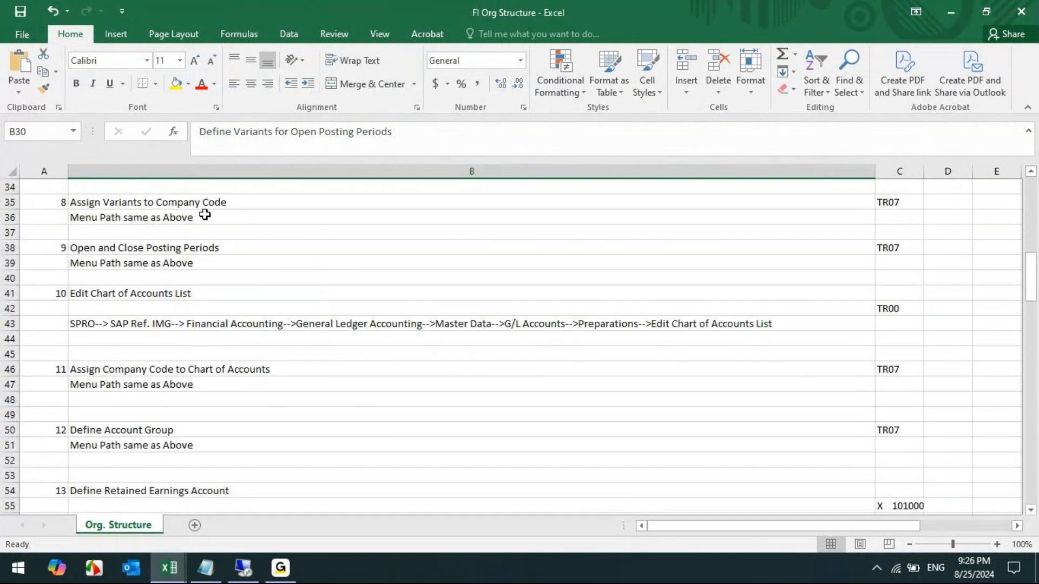
click(207, 204)
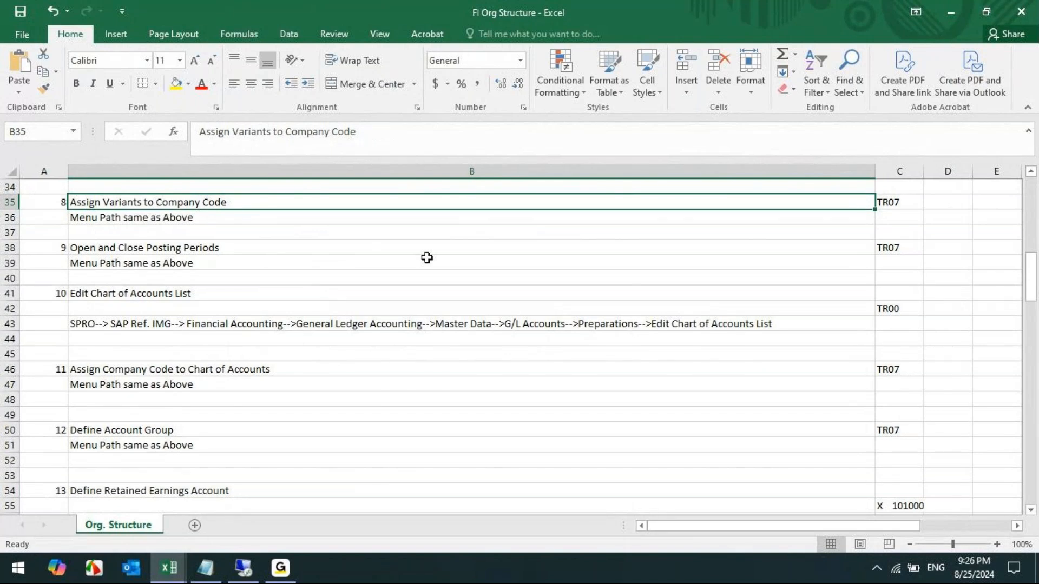
click(176, 85)
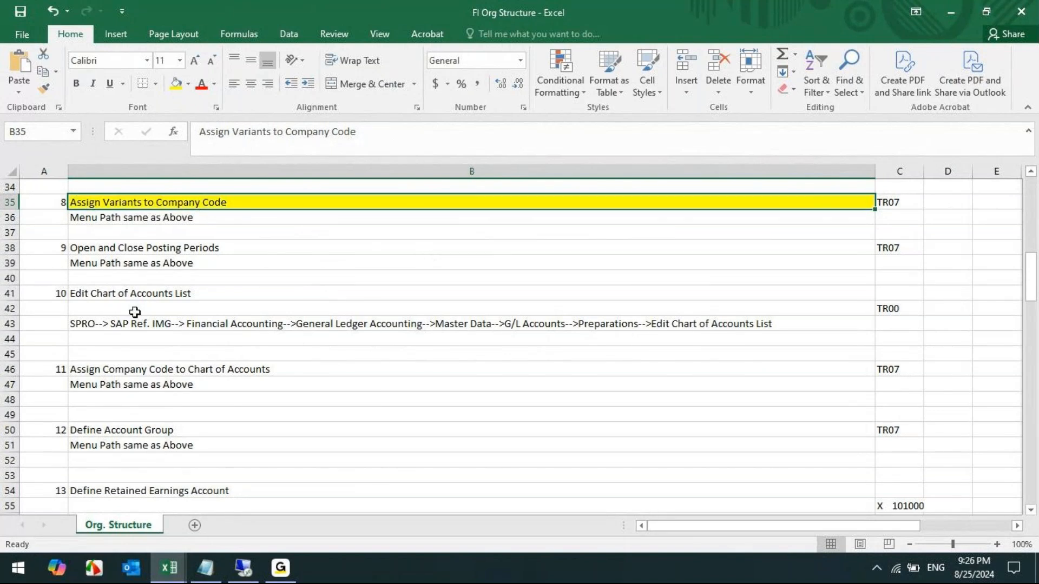
click(140, 247)
click(177, 85)
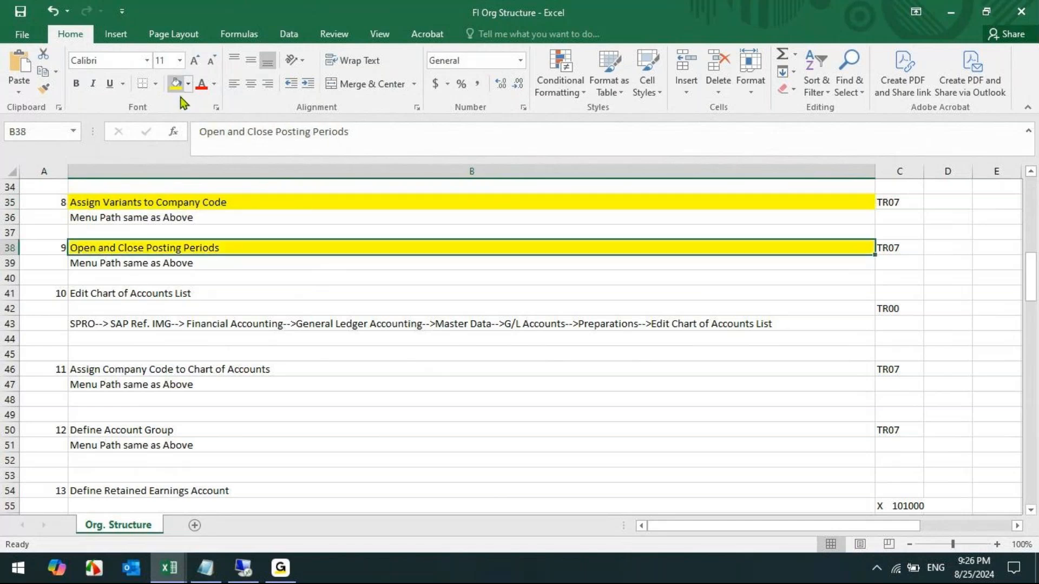
click(177, 304)
click(177, 295)
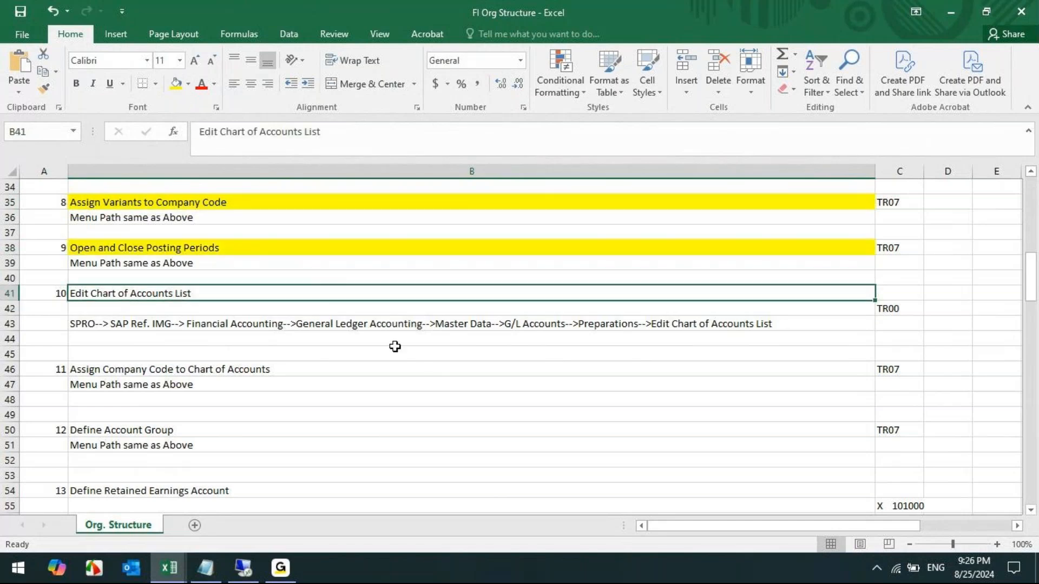
Switch back to the remote SAP session and collapse Ledgers and Financial Accounting Global Settings in the implementation guide.
mouse_move(245, 571)
click(257, 535)
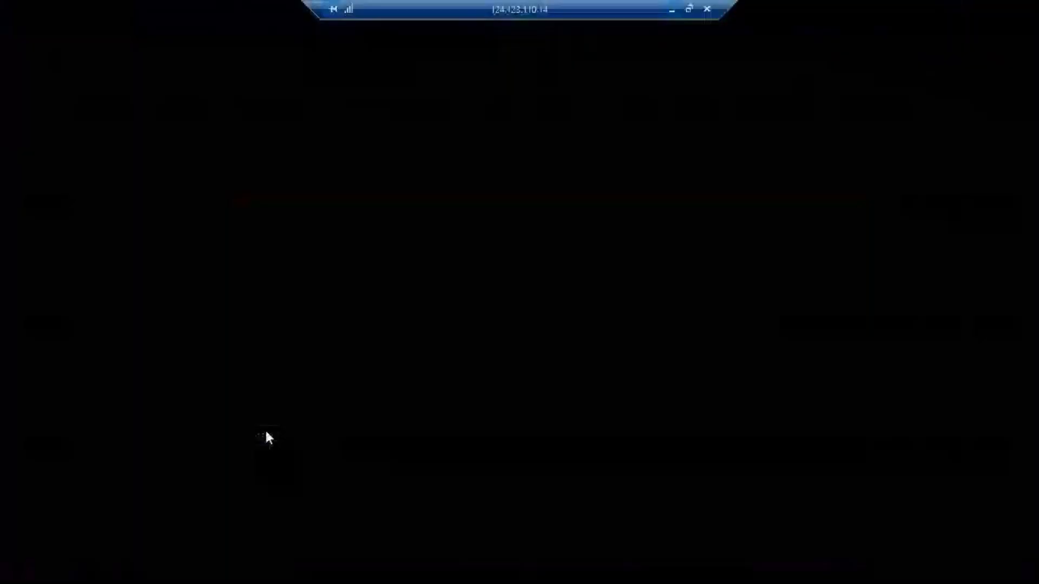
scroll(371, 364, up, 4)
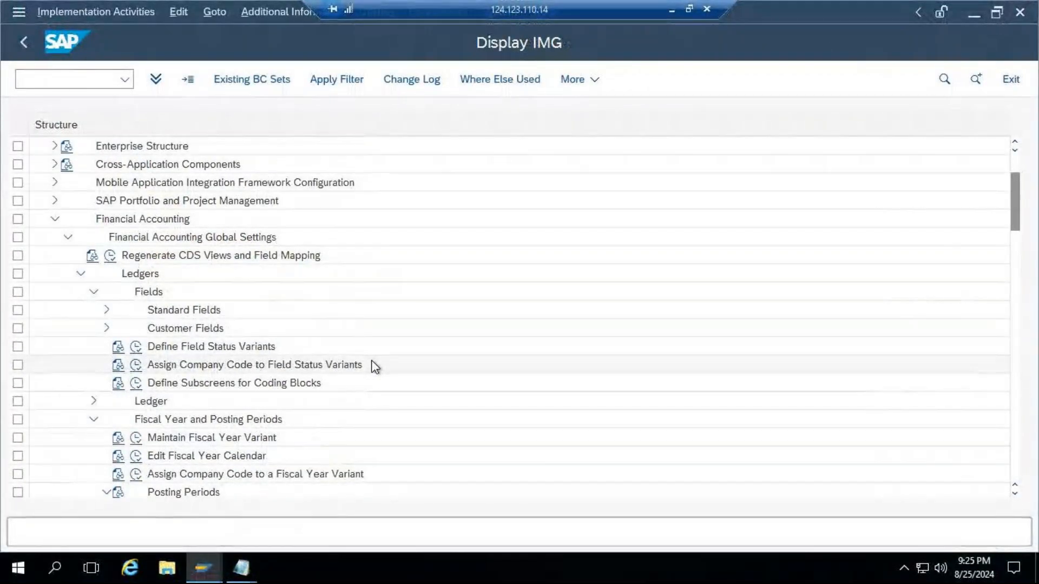
scroll(373, 365, up, 3)
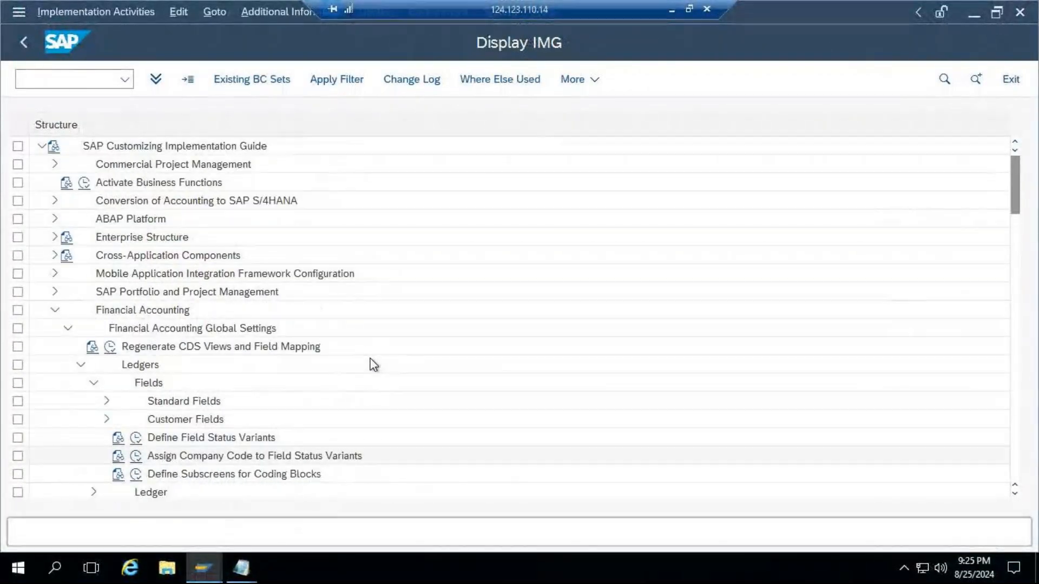
click(49, 311)
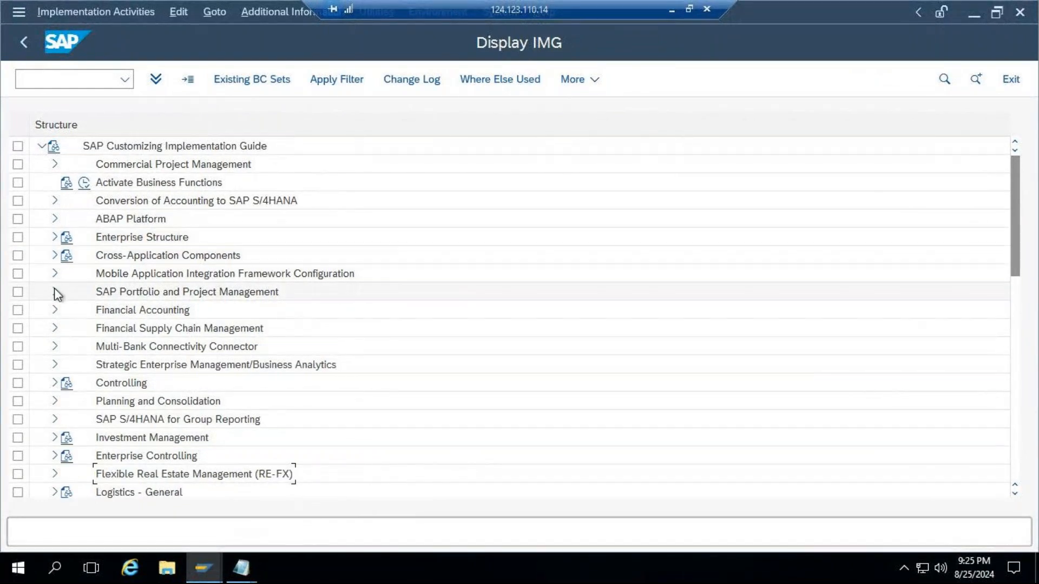
click(49, 310)
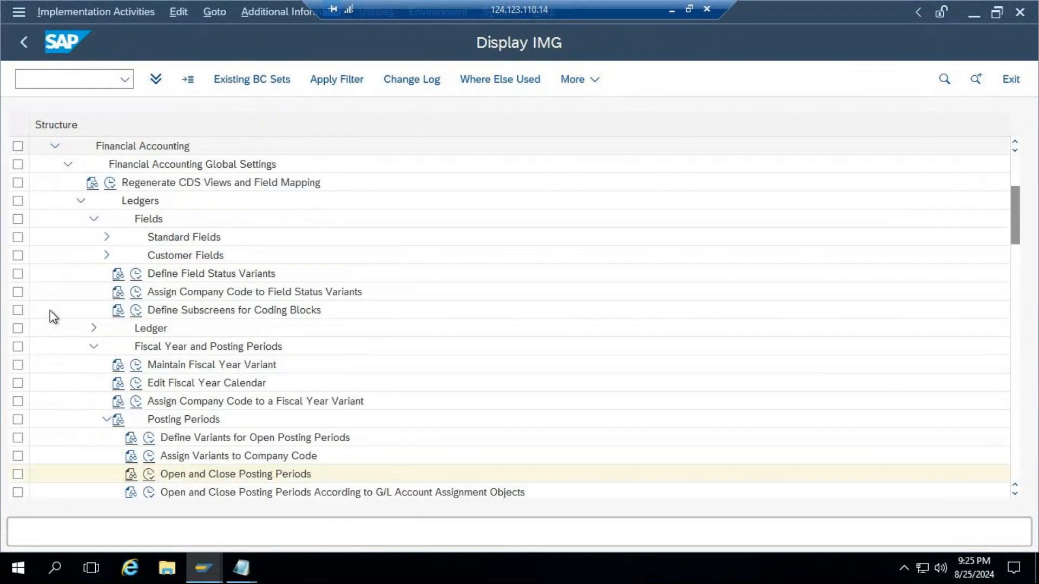
click(81, 201)
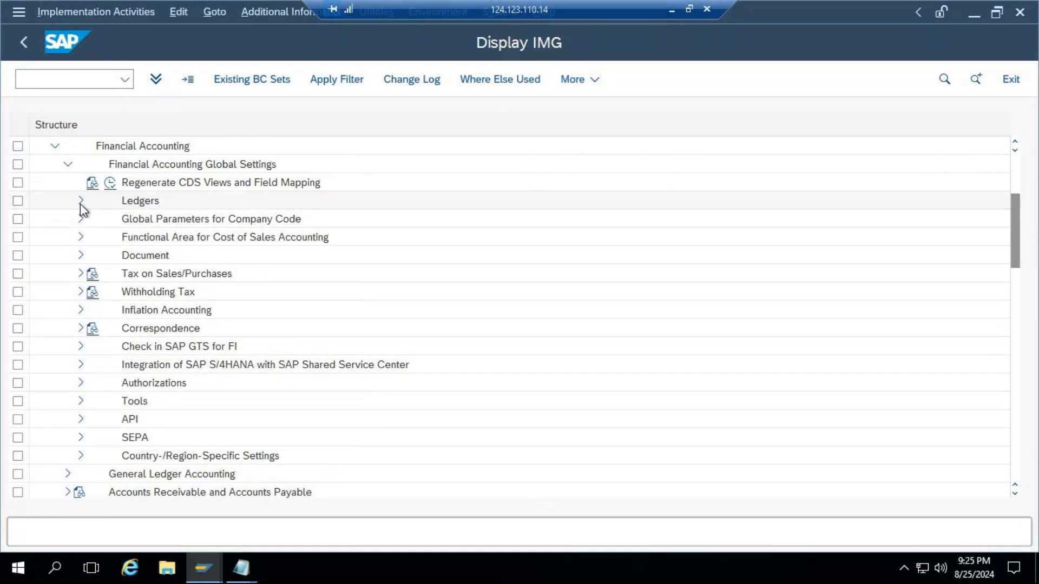
click(67, 164)
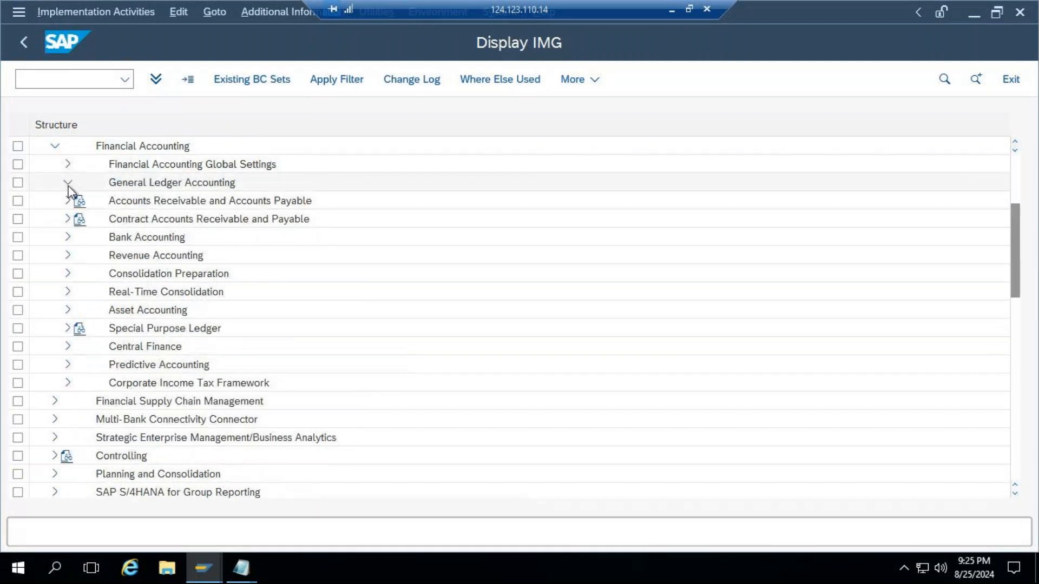
Execute Edit Chart of Accounts List, found in General Ledger Accounting under Master Data, G/L Accounts, Preparations.
click(69, 182)
click(77, 200)
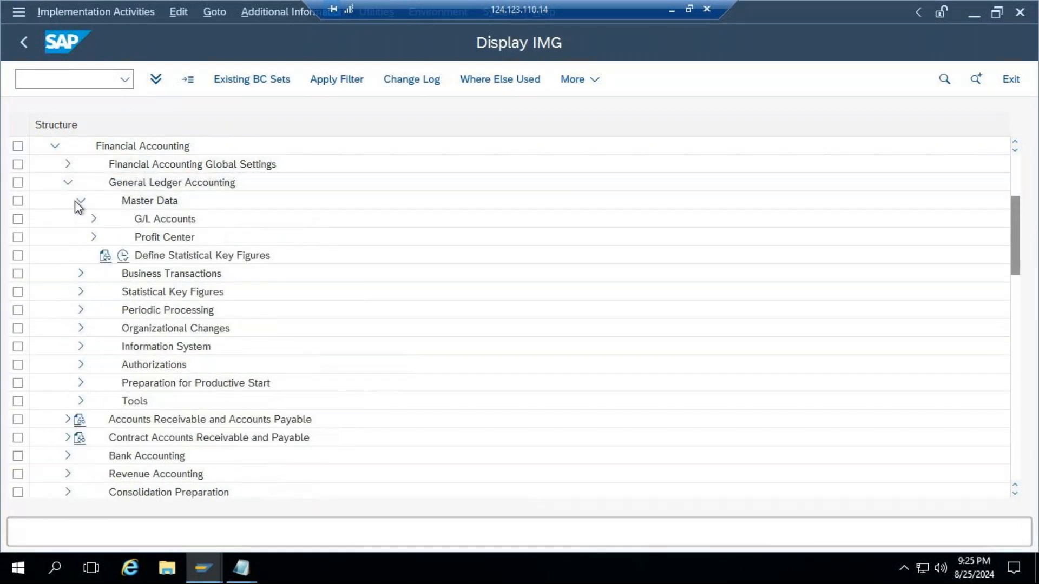
click(91, 219)
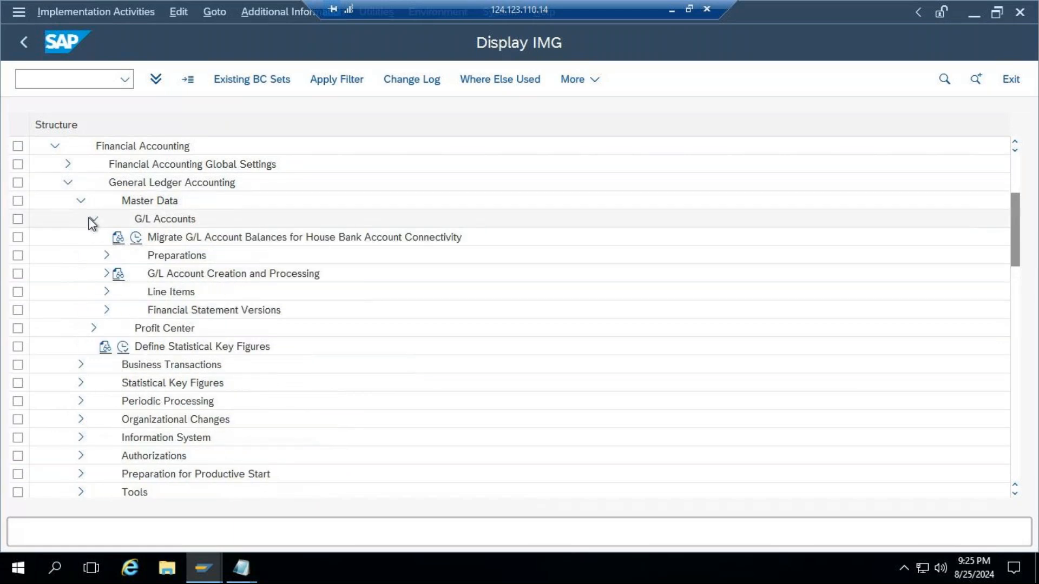
click(106, 256)
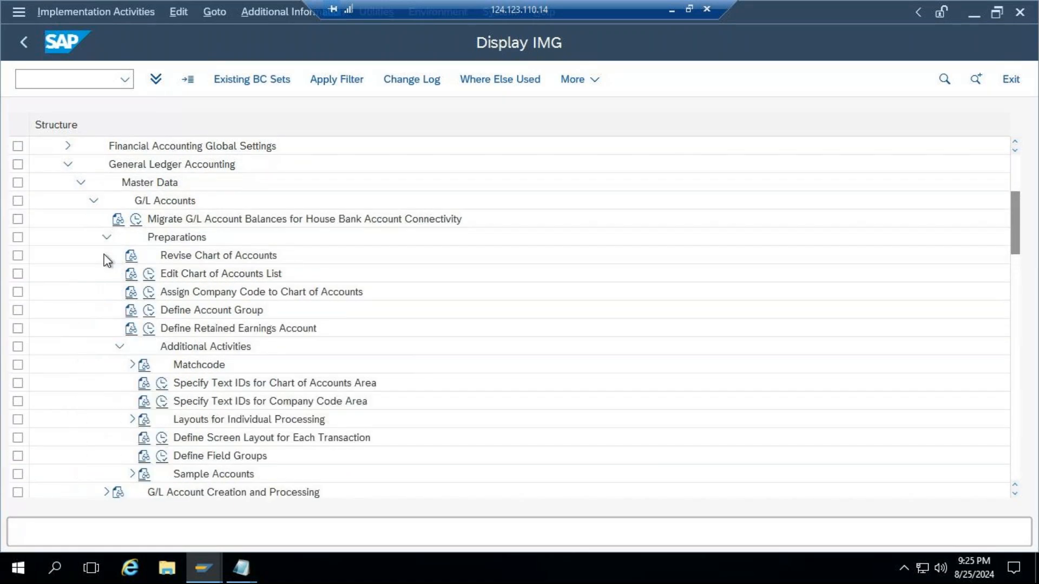
click(273, 275)
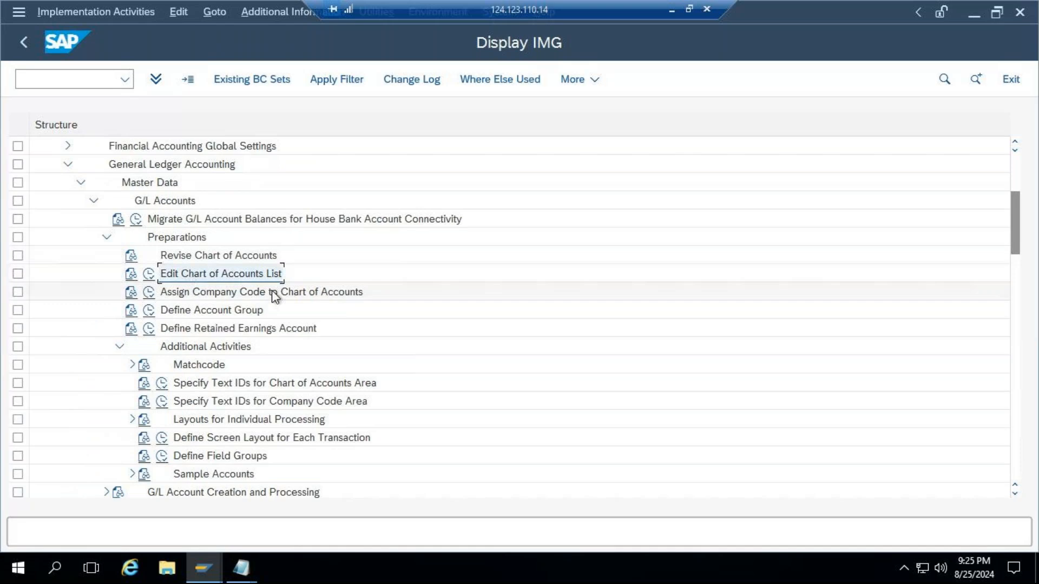
click(154, 273)
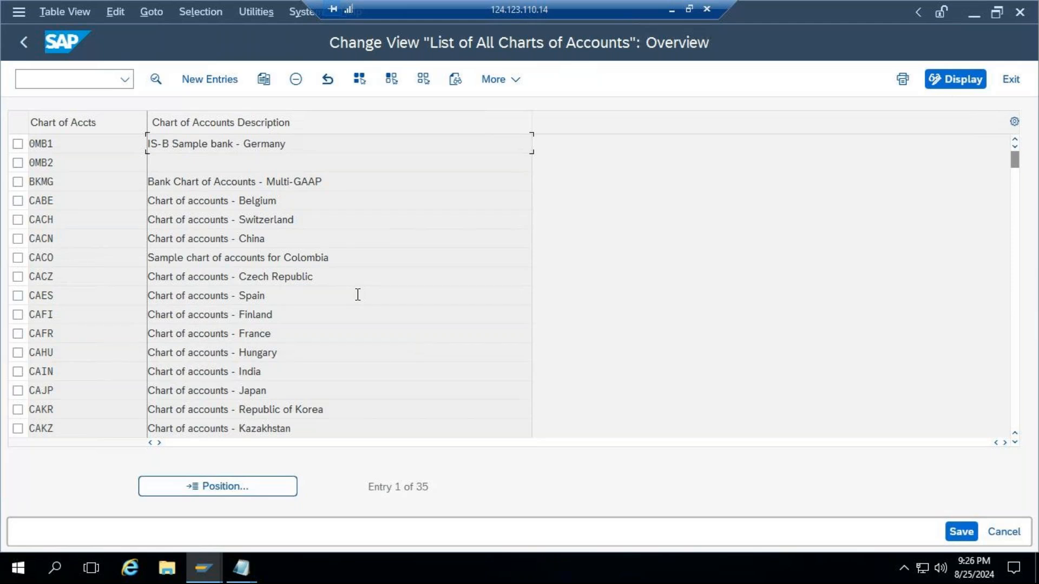
Switch to the S4 Hana Treasury & Risk Management workbook in Excel, enter Accounting Entry in E14 and fit column E to it.
click(672, 11)
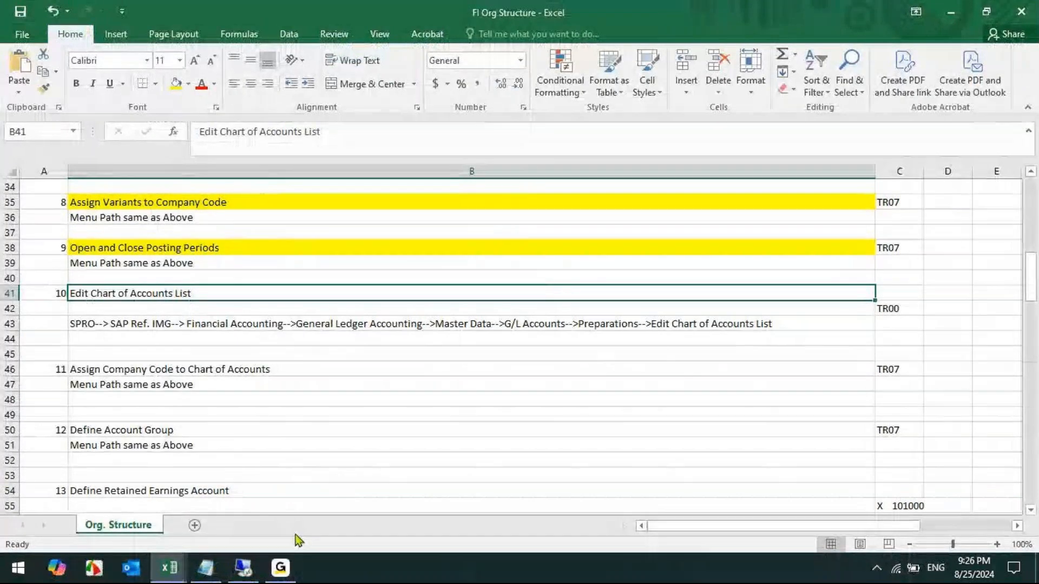
mouse_move(169, 568)
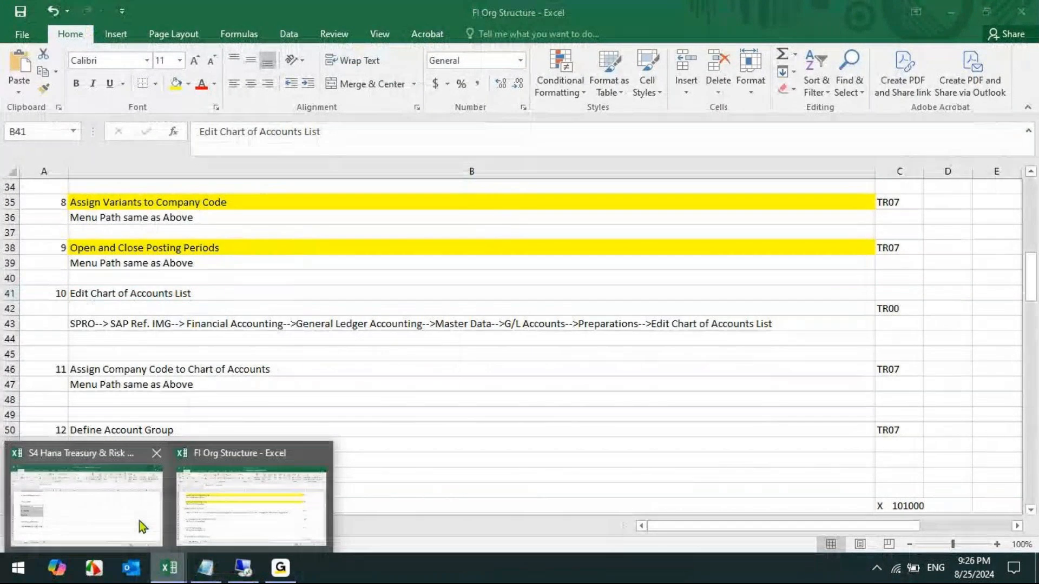
click(143, 528)
click(292, 296)
click(355, 293)
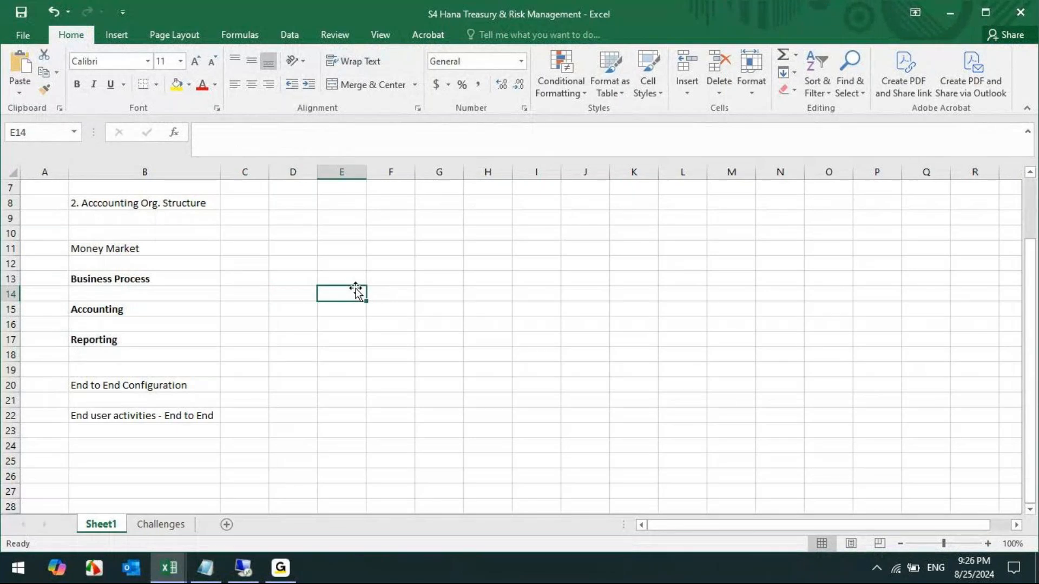
text(Accounting )
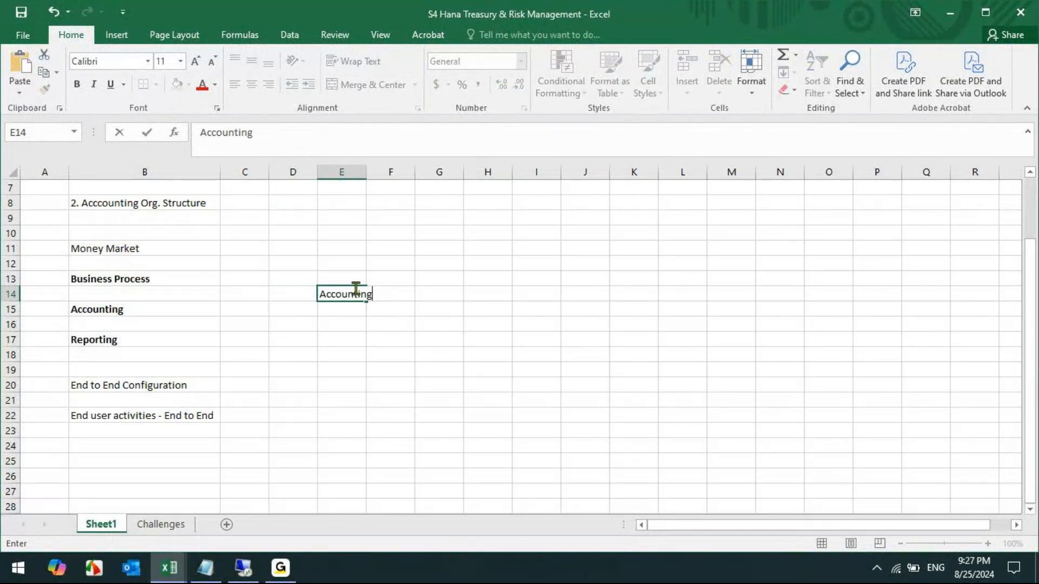
text(Entry)
key(Tab)
key(Return)
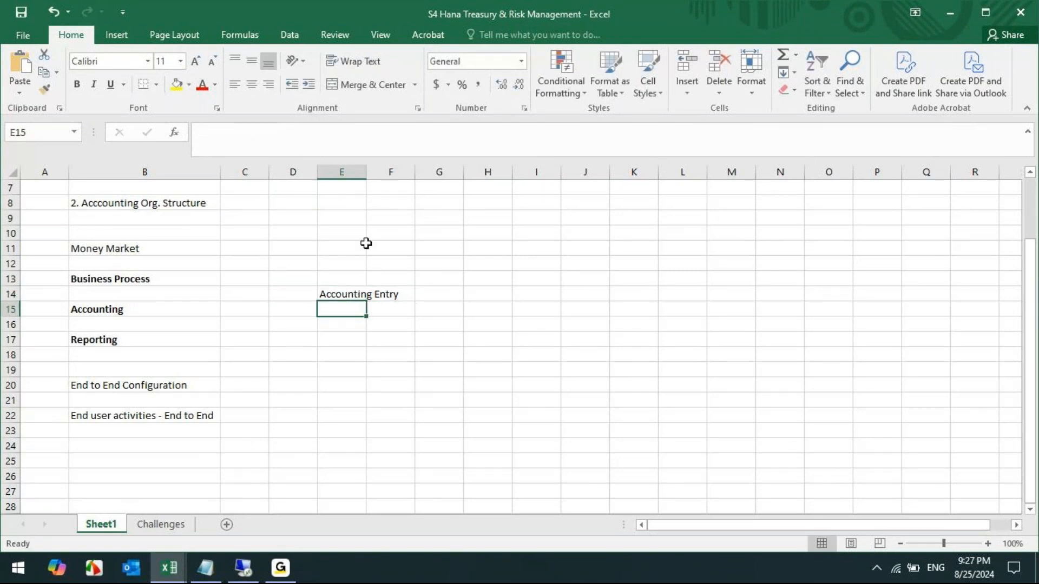
double_click(367, 172)
Enter General Expenses Account, Dr and 10,000 across cells F15 to H15.
click(429, 312)
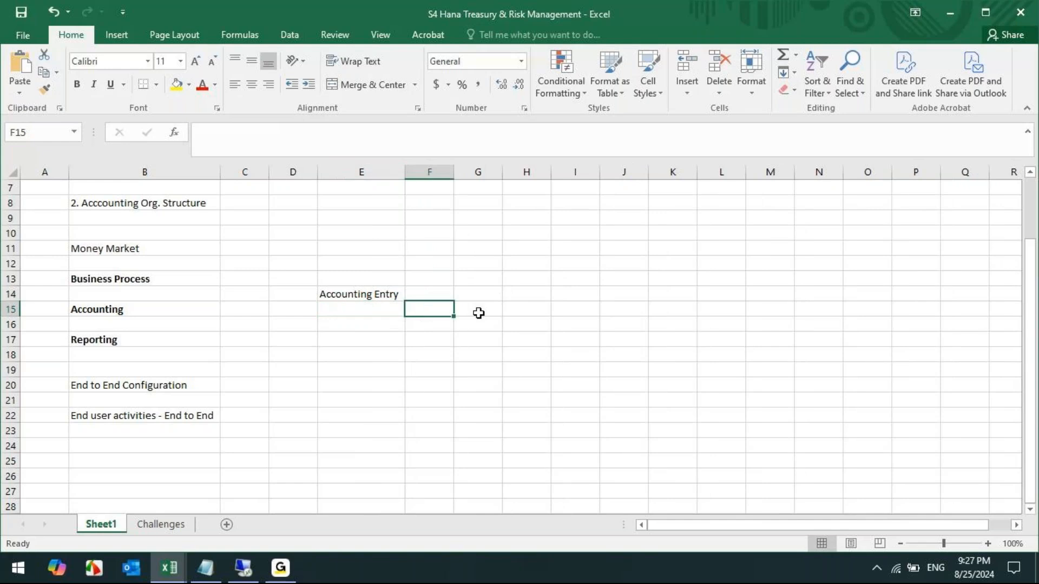
text(General)
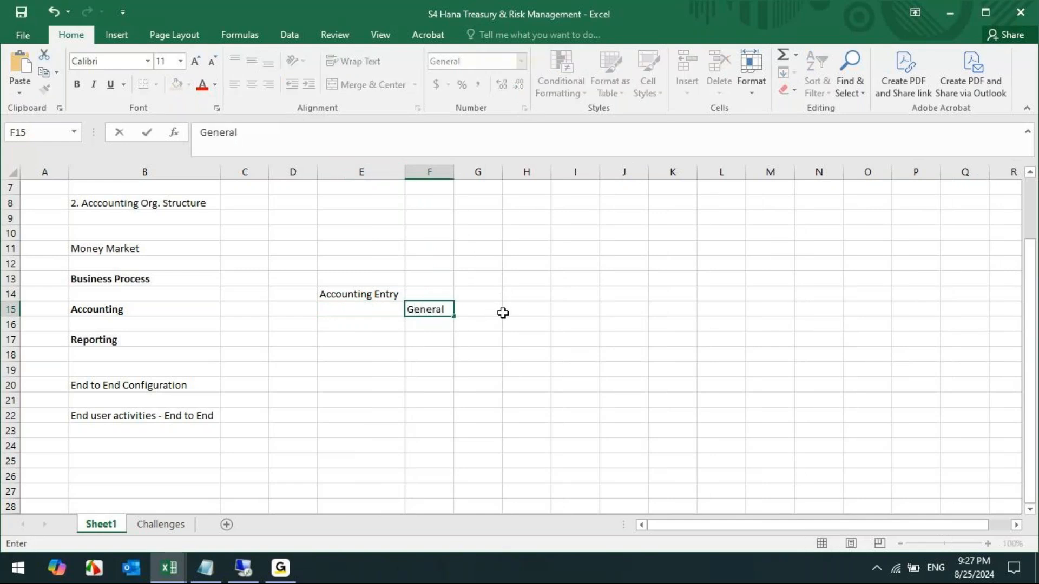
key(BackSpace)
key(BackSpace)
text(e)
key(BackSpace)
text(al Expenses A)
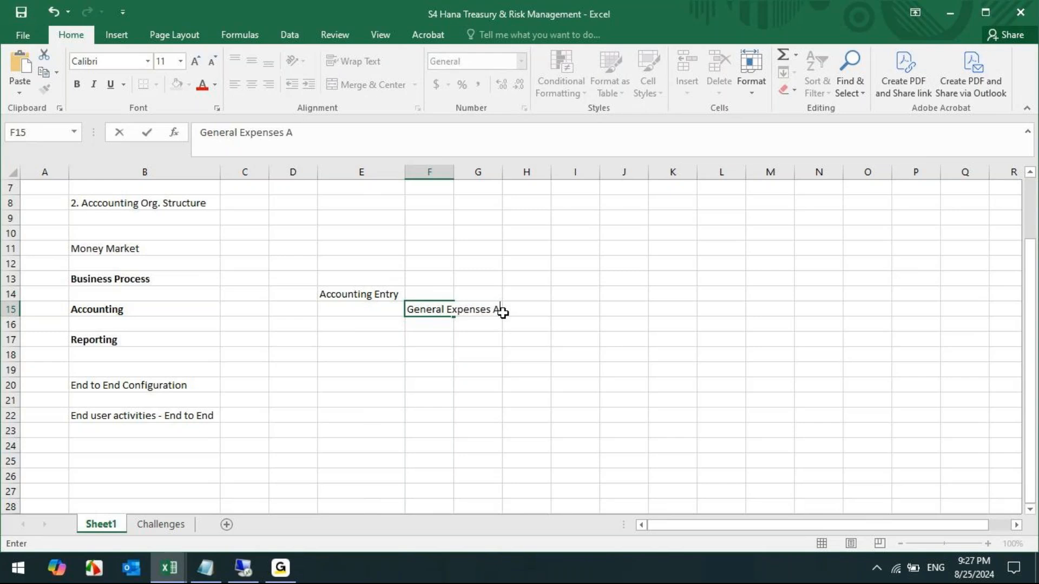
text(ccount)
key(Tab)
text(Dr)
key(Tab)
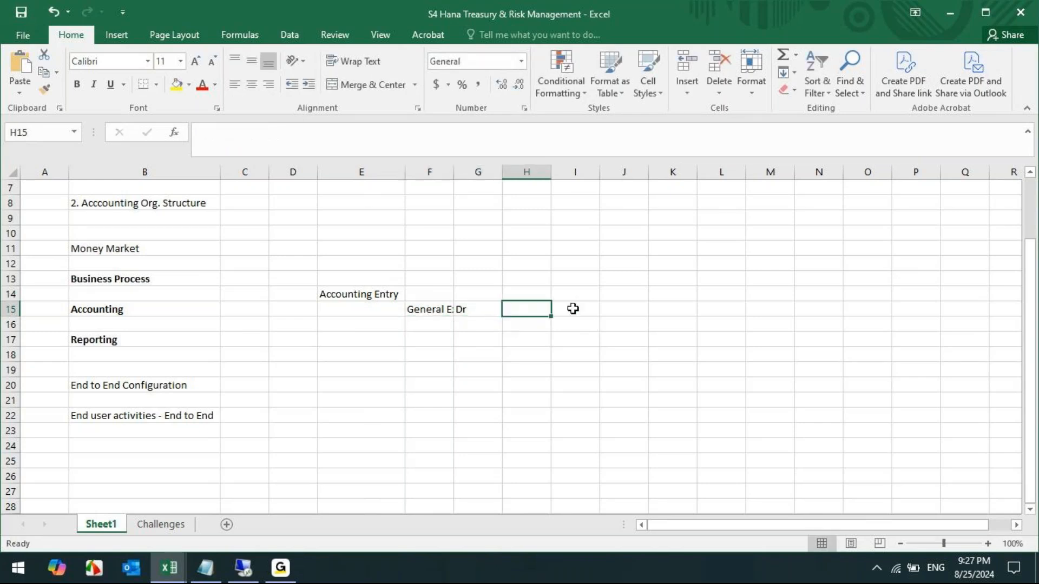
text(10,000)
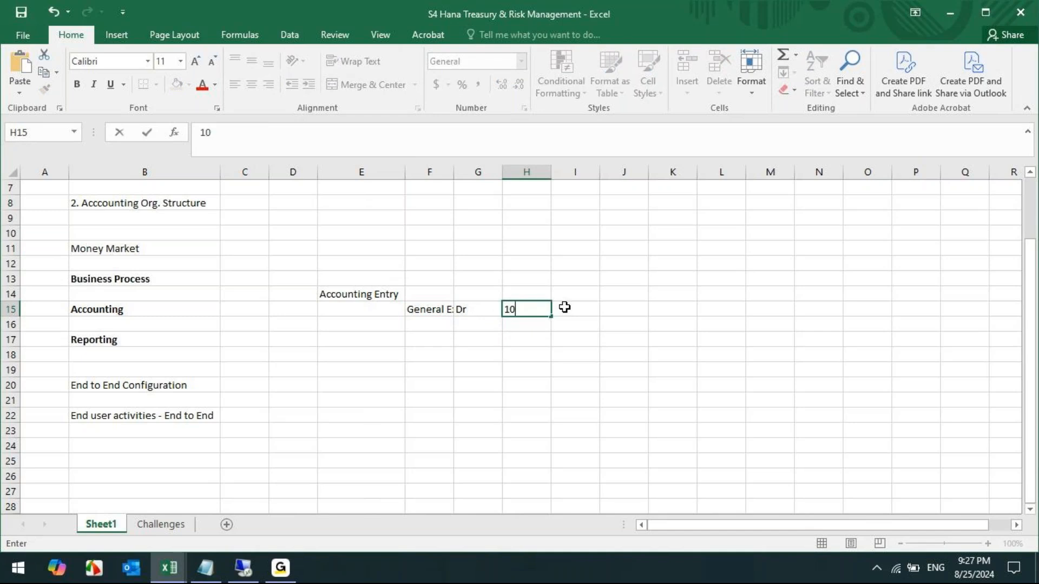
key(Tab)
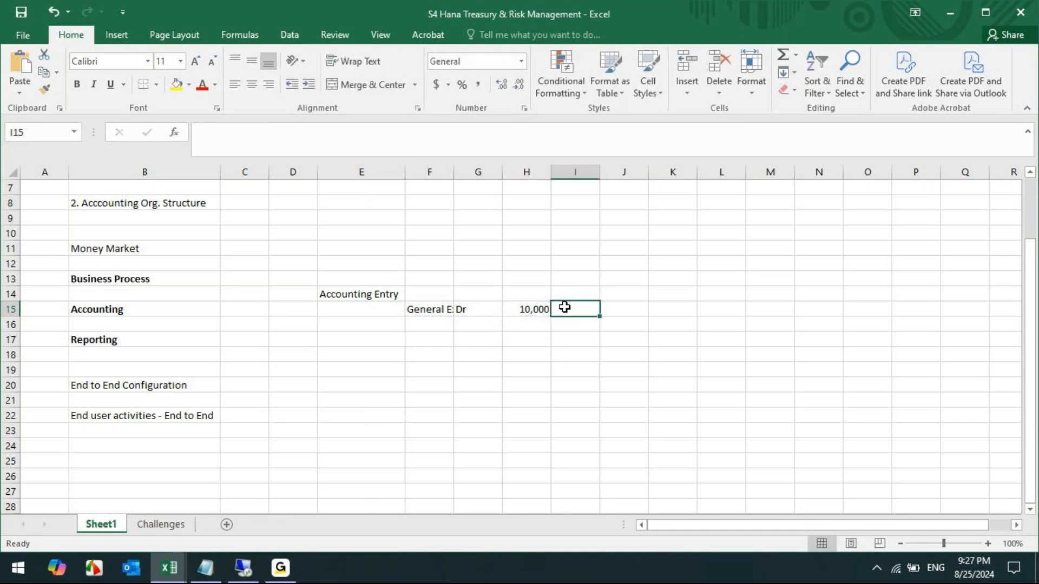
Fit column F to its contents and enter Bank Account, Cr and 10,000 across cells F17 to H17.
click(434, 339)
click(451, 186)
double_click(452, 180)
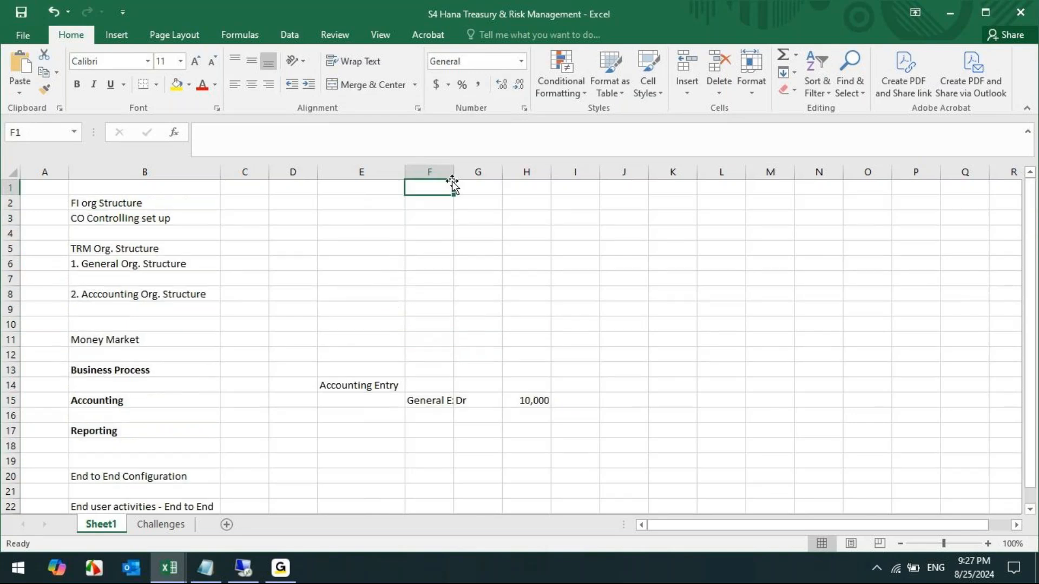
double_click(453, 172)
click(434, 431)
text(Bank Account)
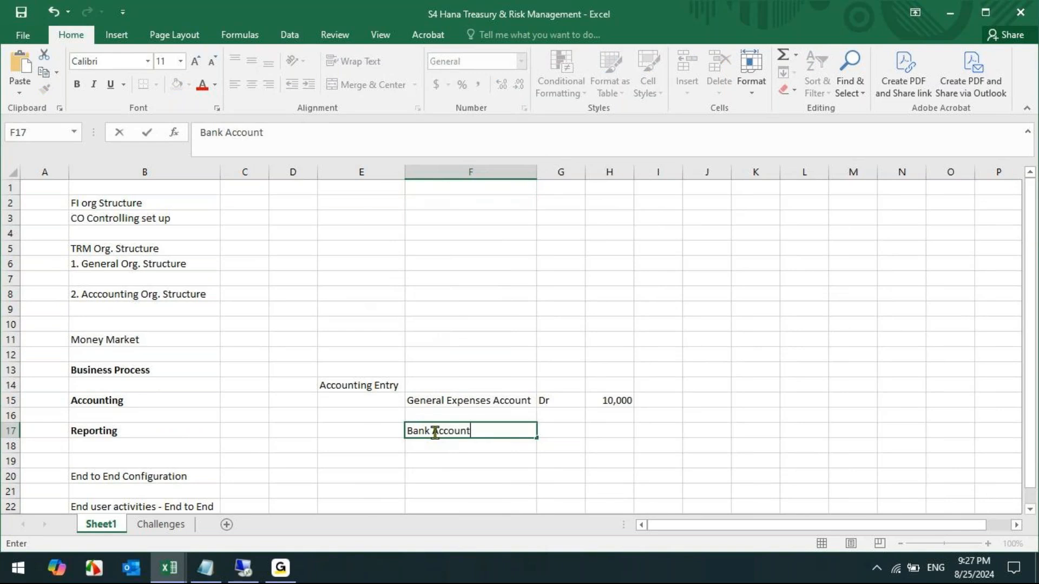
key(Tab)
text(Cr)
key(Tab)
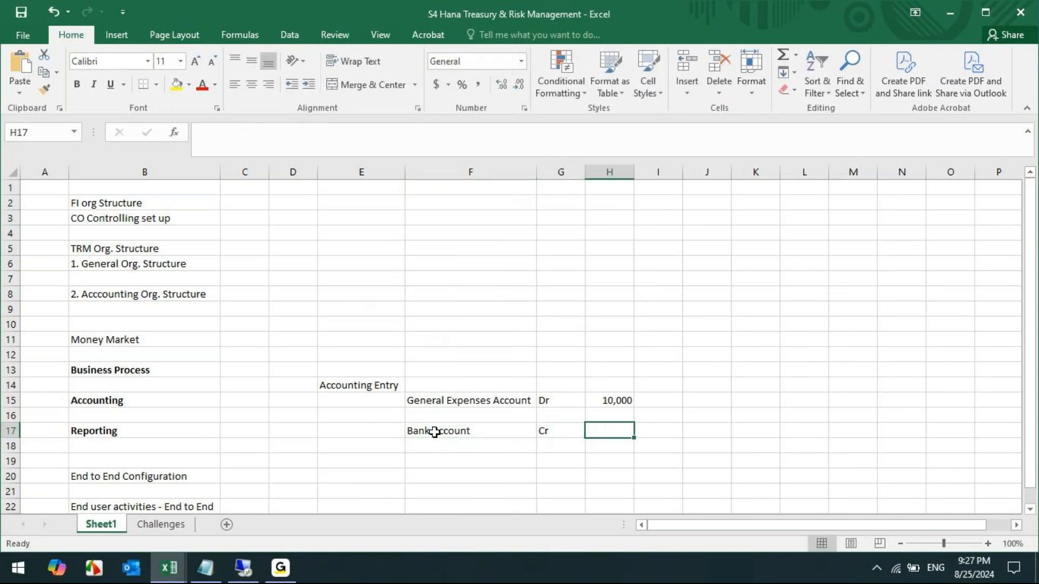
text(10,000)
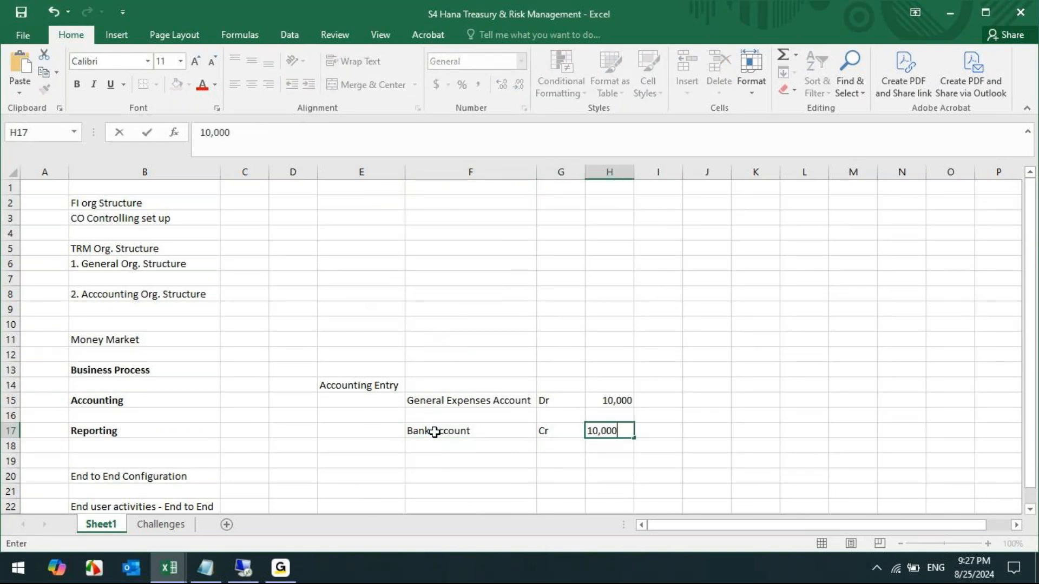
key(Tab)
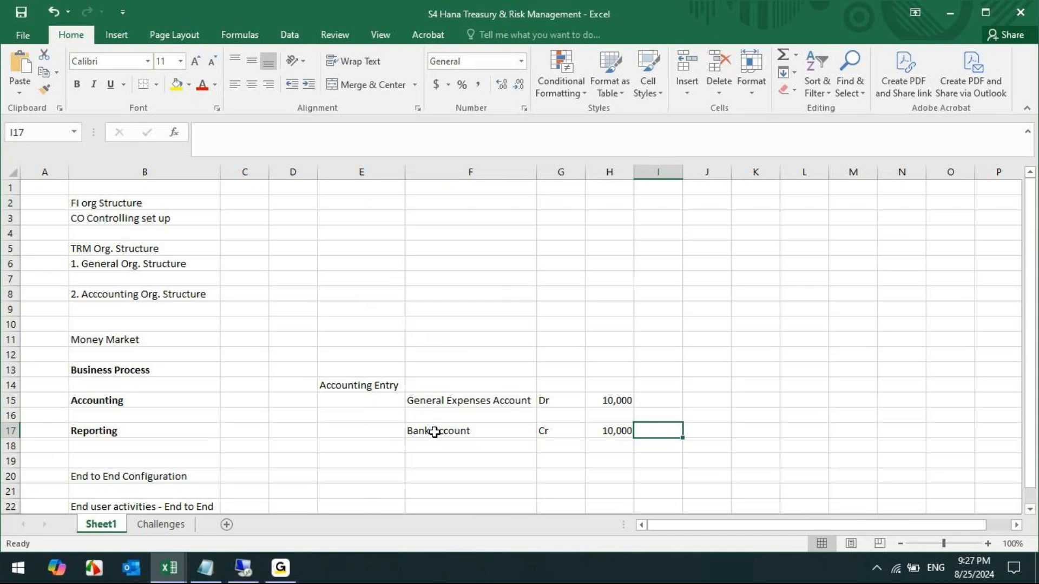
Make the Accounting Entry heading in E14 bold and enter GL Account beside it in F14.
click(337, 385)
key(ctrl+b)
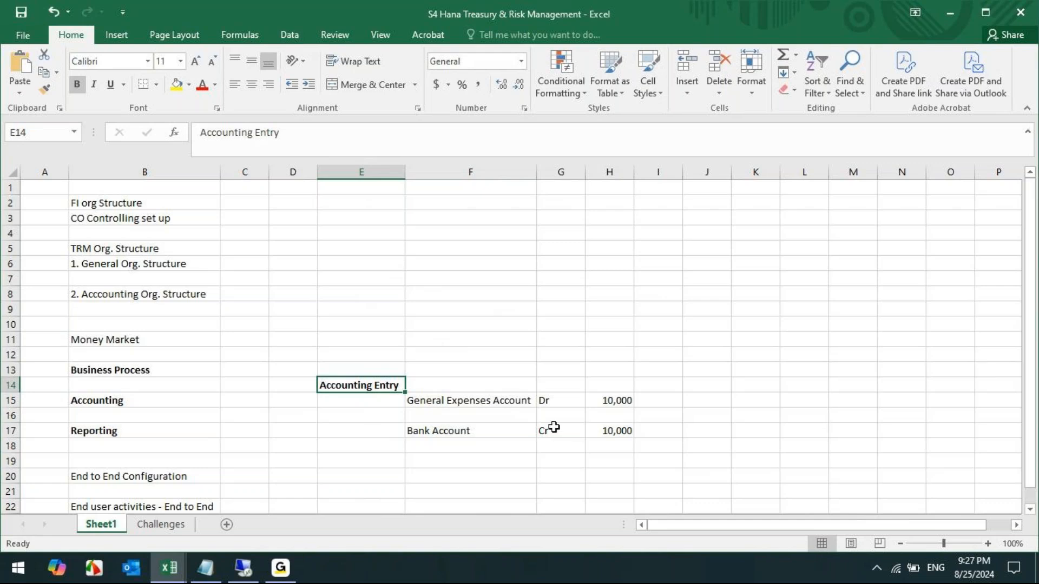
click(243, 567)
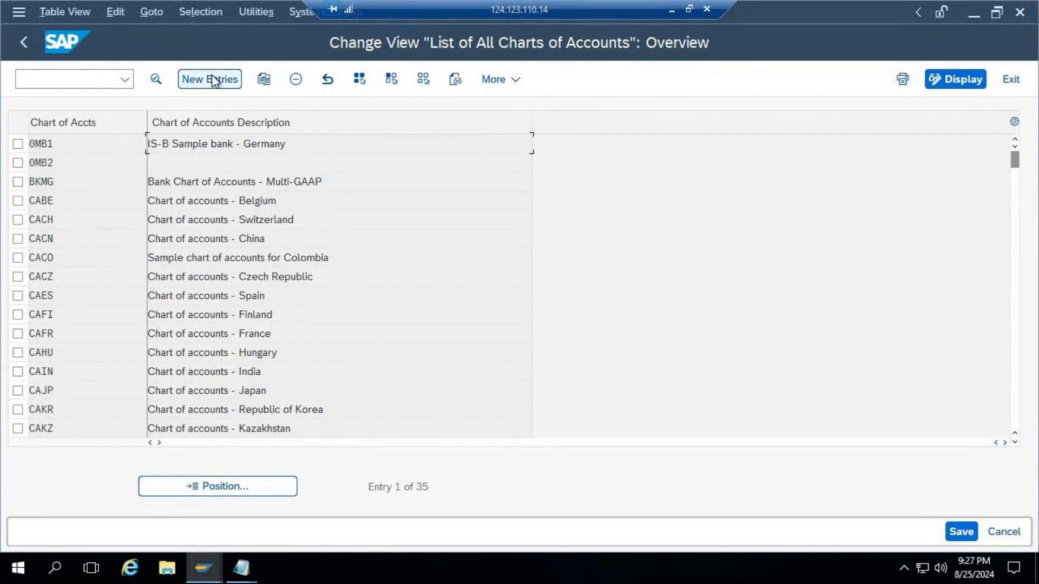
click(671, 15)
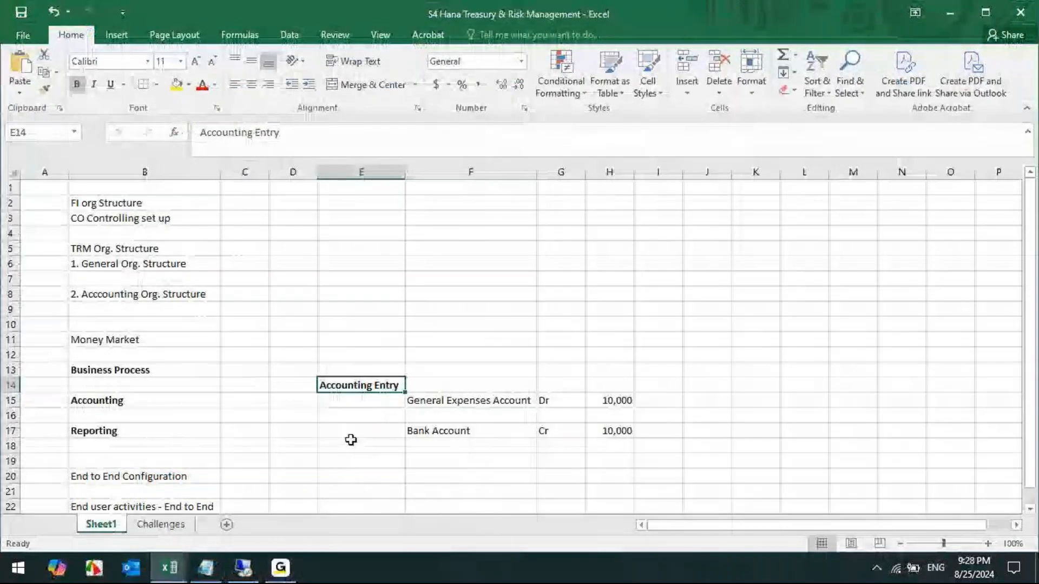
scroll(535, 432, down, 2)
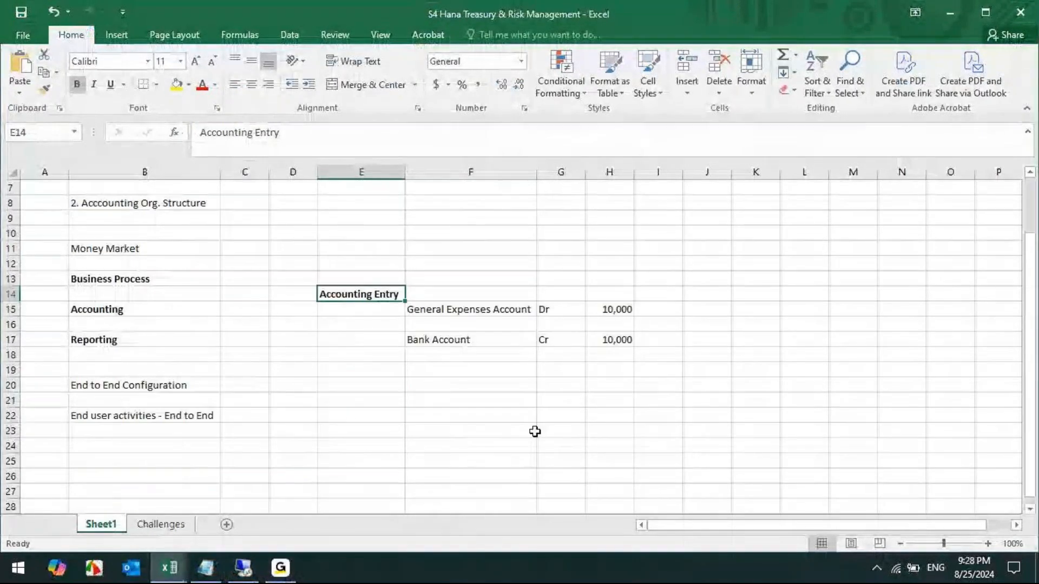
click(437, 403)
click(467, 297)
text(GL)
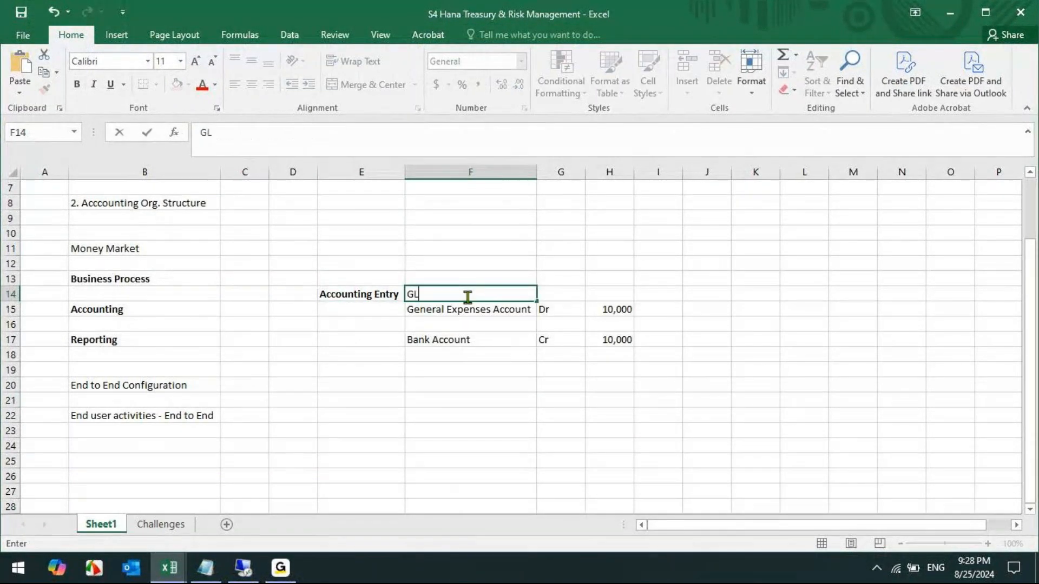
text( Account)
key(Tab)
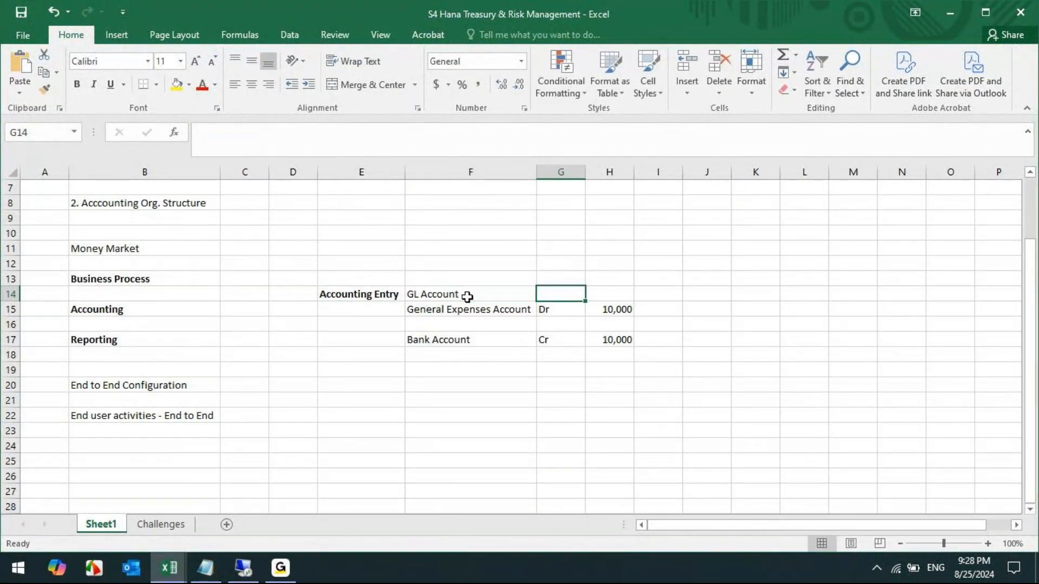
Enter Chart of Account in E21 and its explanation, Structure or Body of GL, in F21.
click(347, 403)
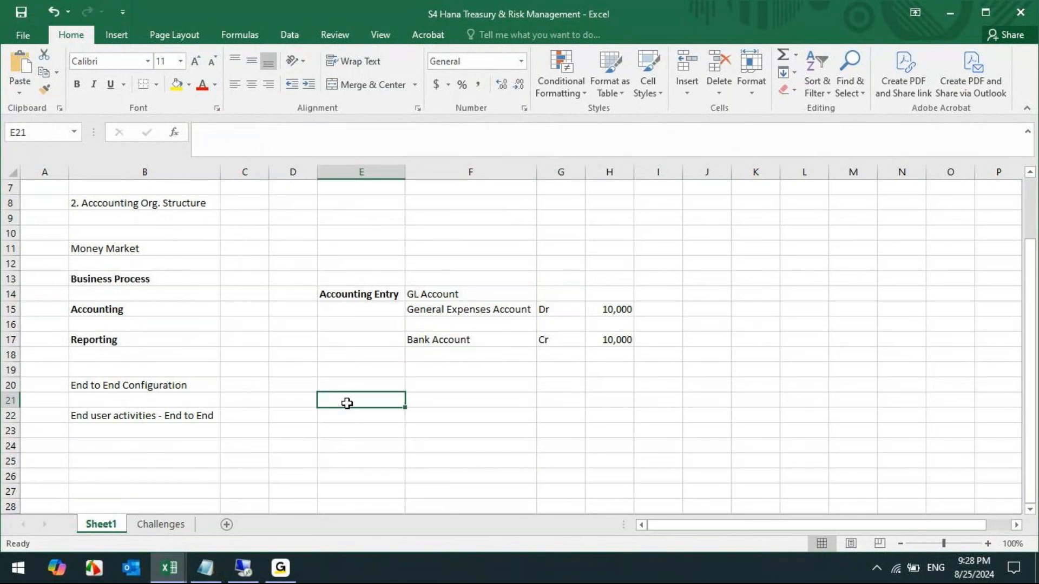
text(Cha)
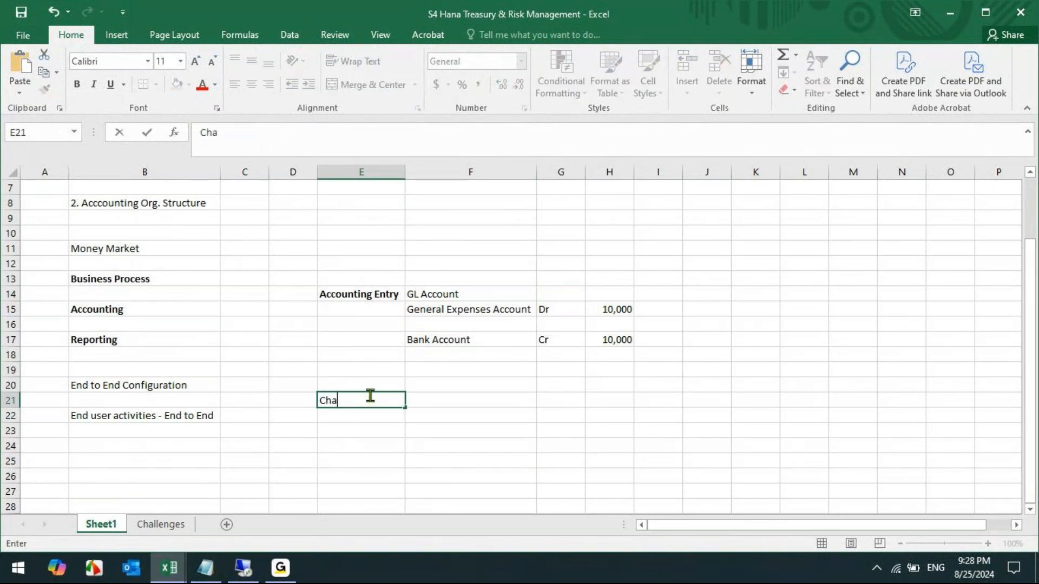
text(rt of Account)
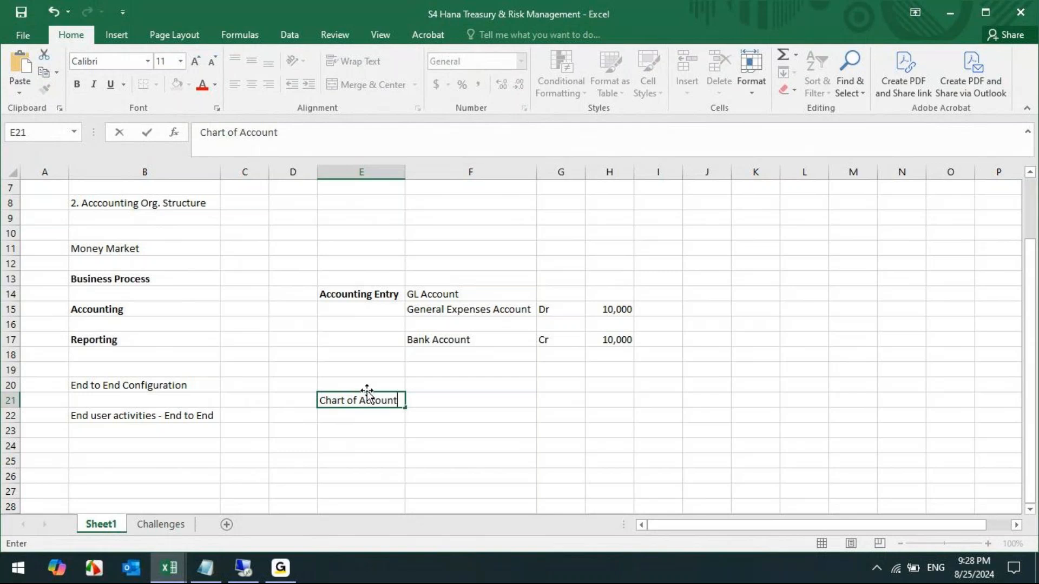
key(Tab)
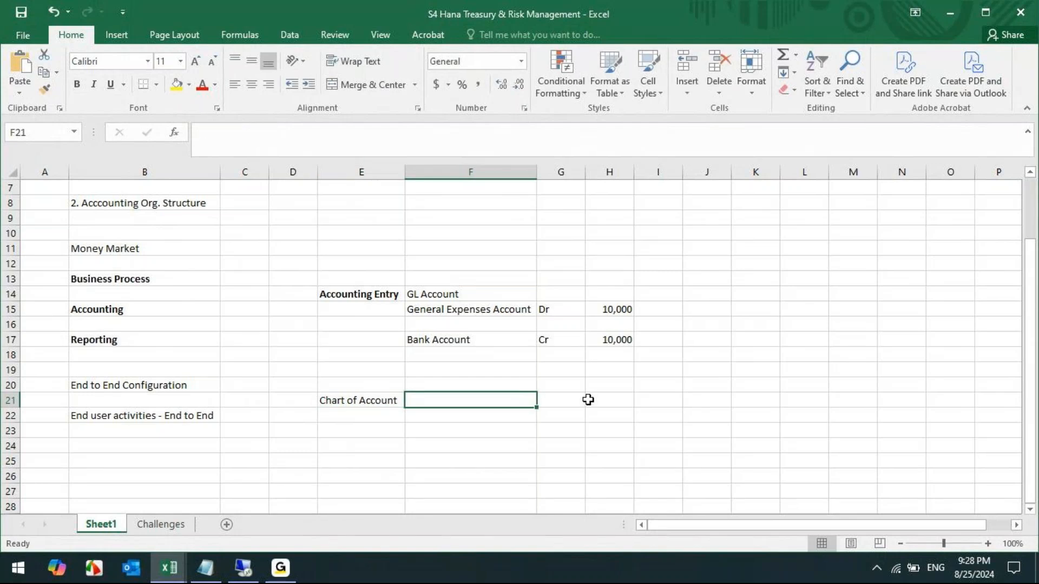
text(Stric)
key(BackSpace)
key(BackSpace)
text(ic)
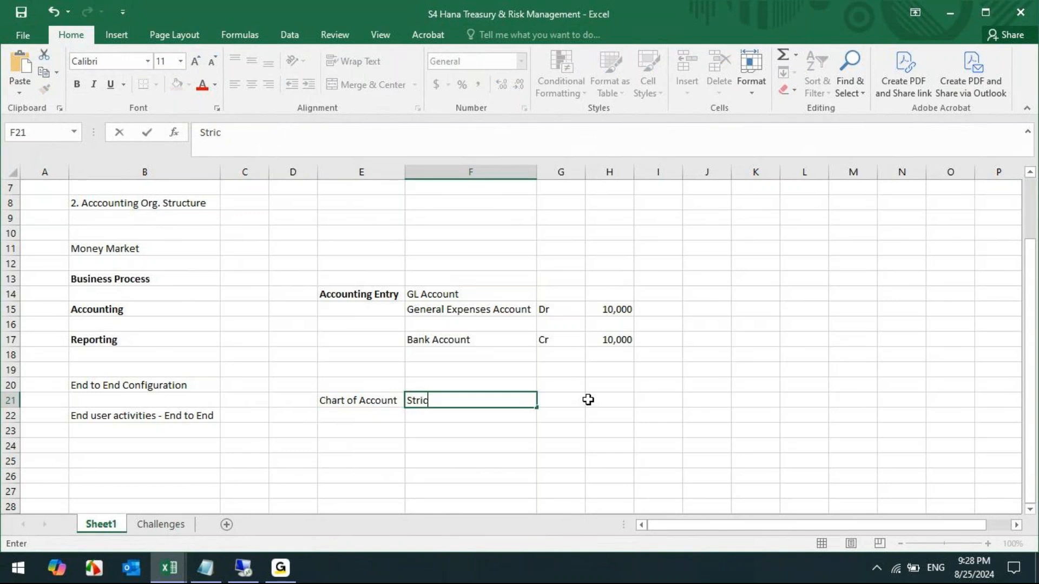
key(BackSpace)
key(BackSpace)
text(ic)
key(BackSpace)
key(BackSpace)
text(ic)
key(BackSpace)
key(BackSpace)
key(BackSpace)
text(ructure or Body of GL)
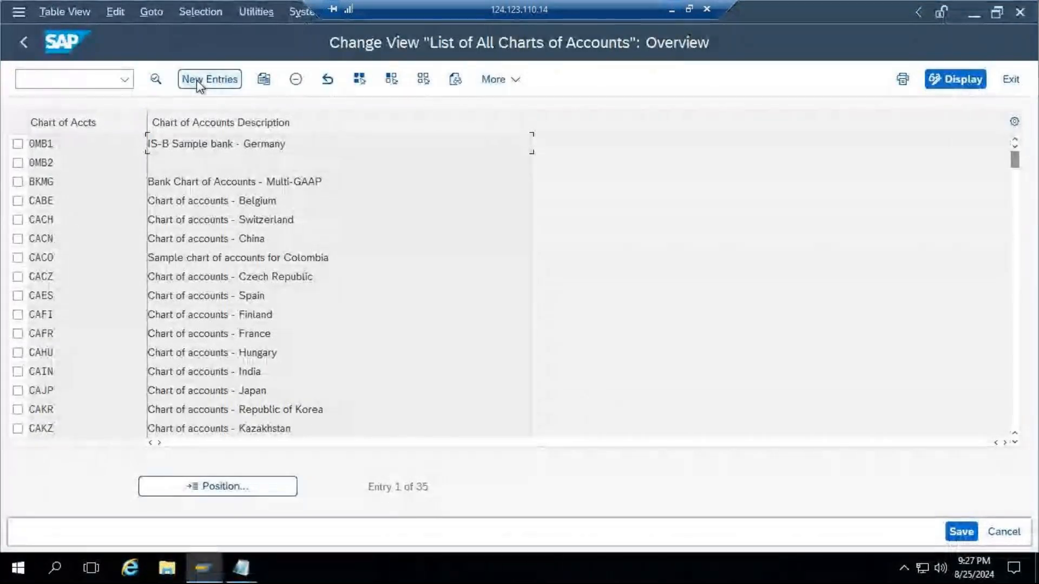
Start a new chart of accounts entry TR02 with the description Chart Of Account TR02.
click(197, 80)
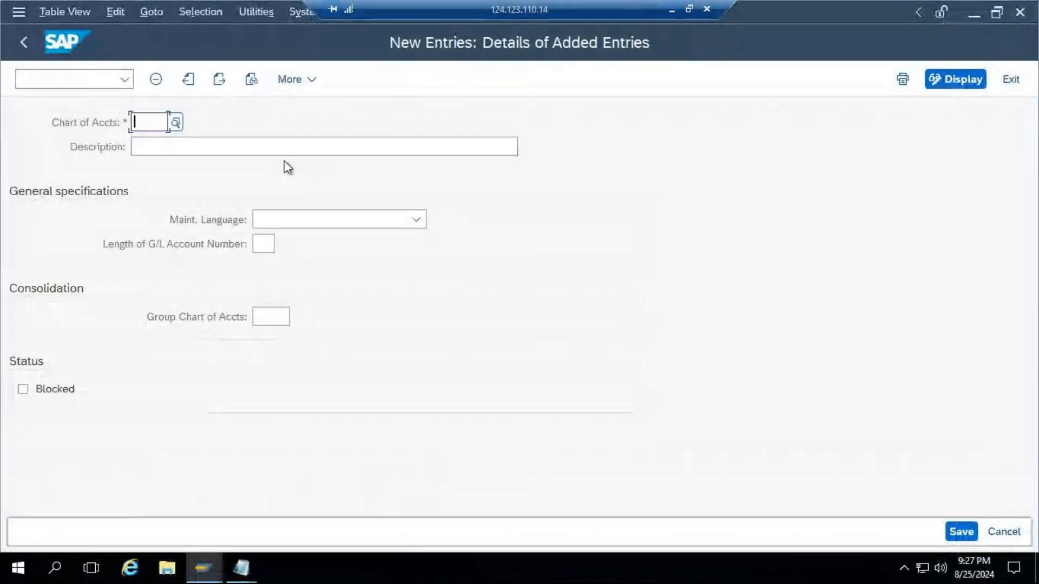
text(TR)
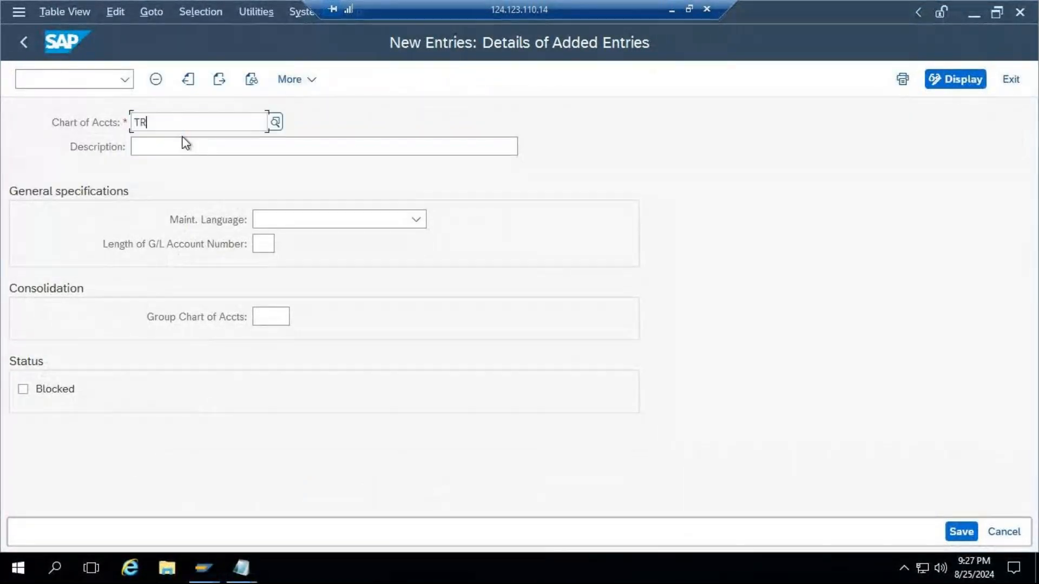
text(02)
key(Tab)
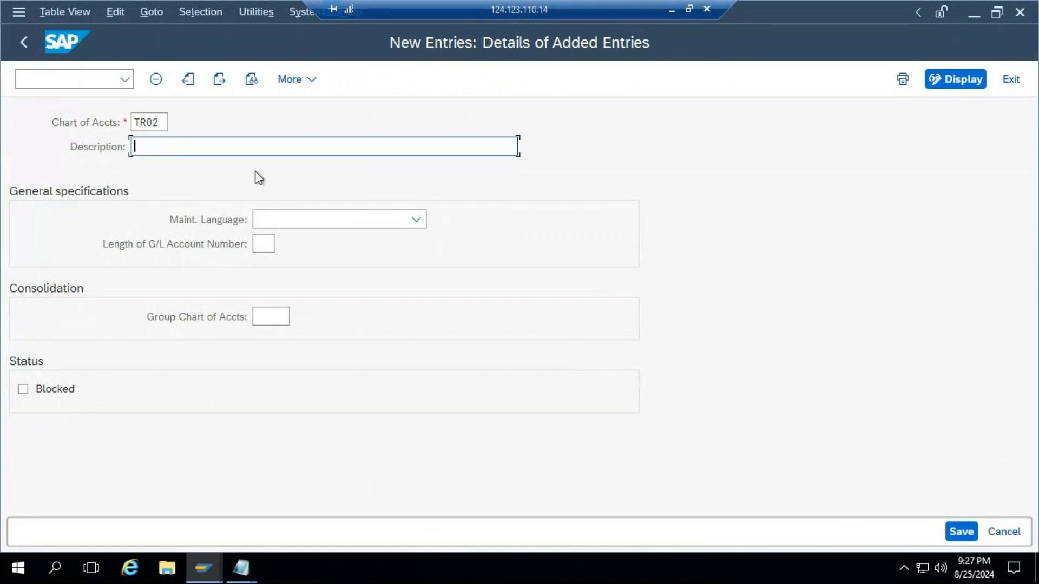
text(Chart)
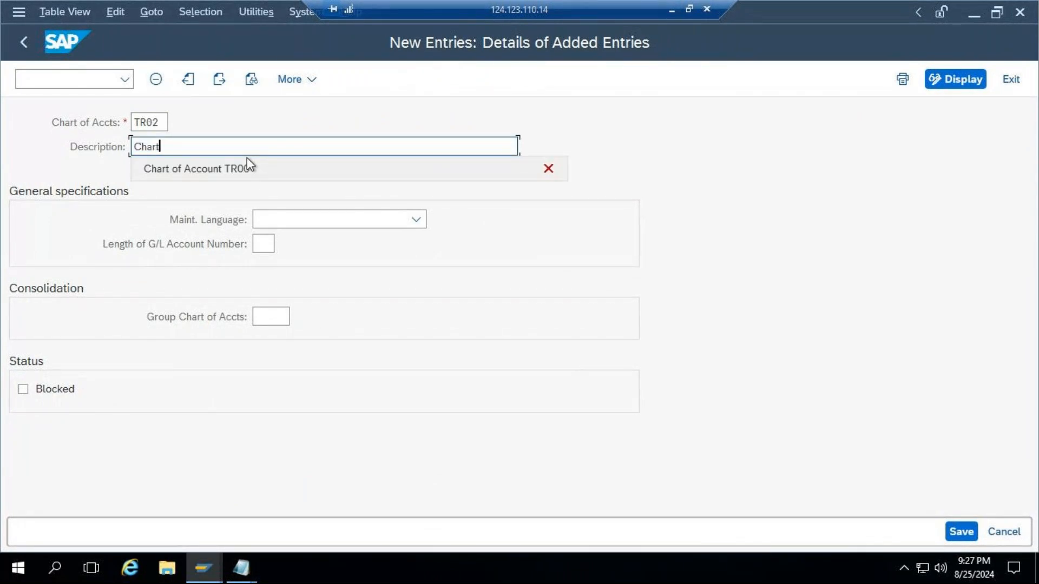
text( Of Account TR02)
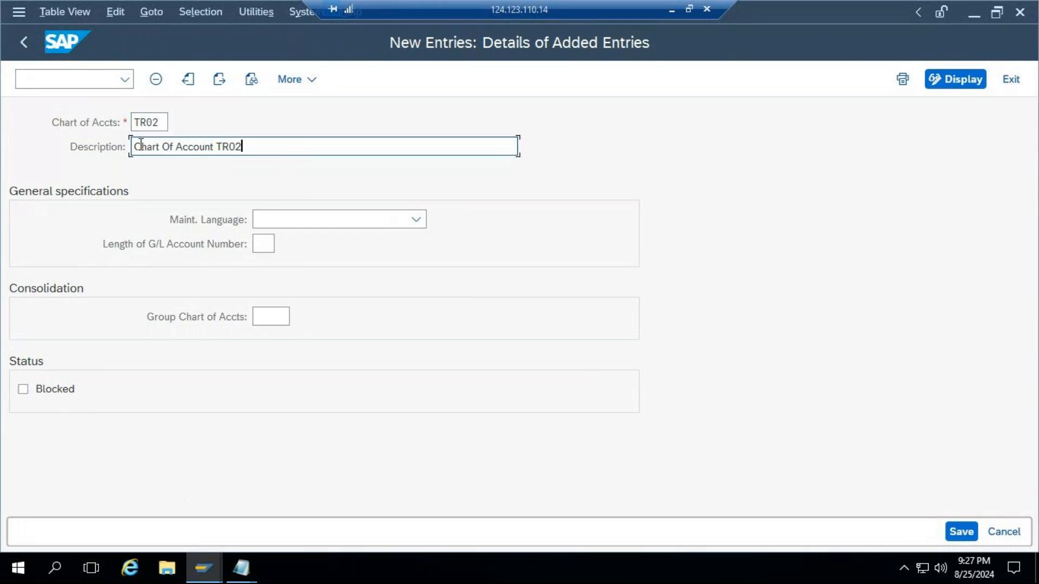
Set the chart of accounts' maintenance language to EN English and the length of the G/L account number to 06.
click(389, 223)
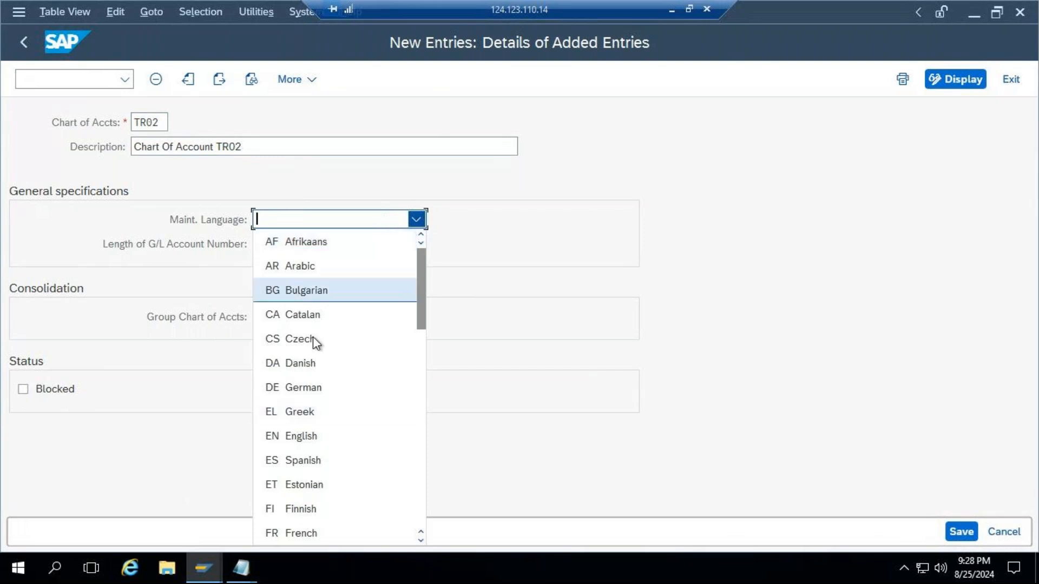
click(306, 435)
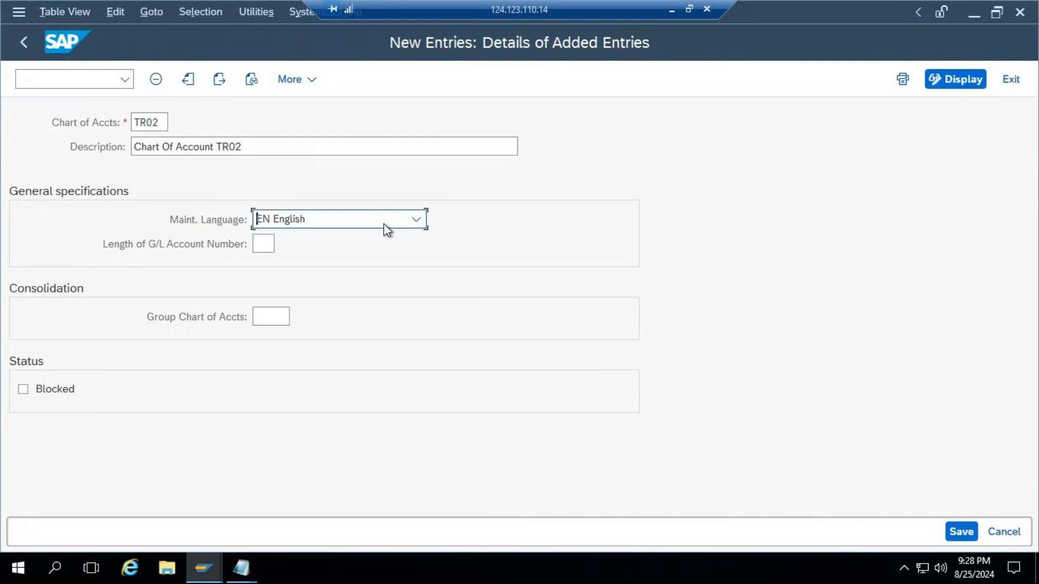
click(266, 247)
text(06)
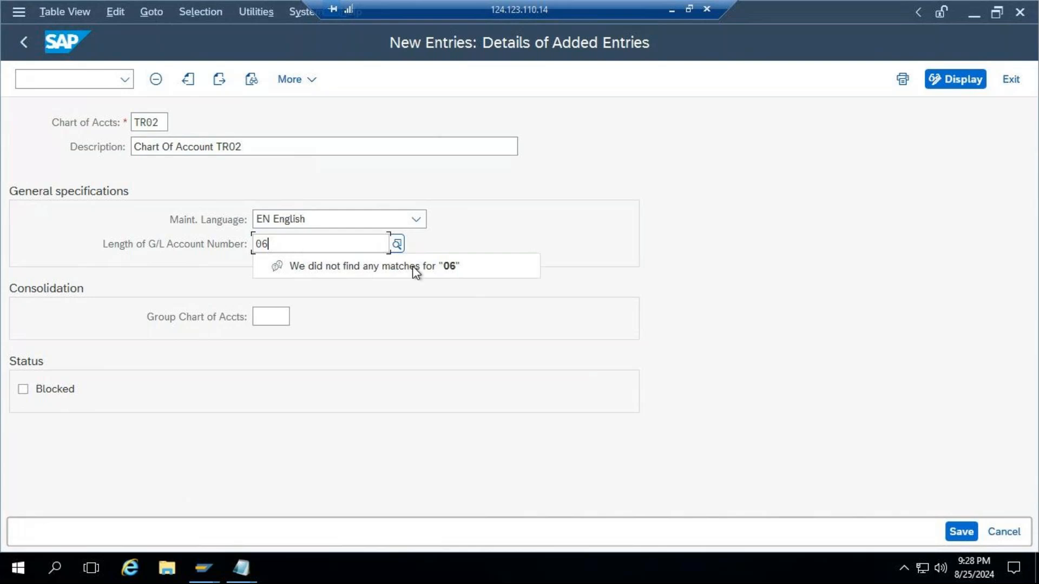
click(524, 337)
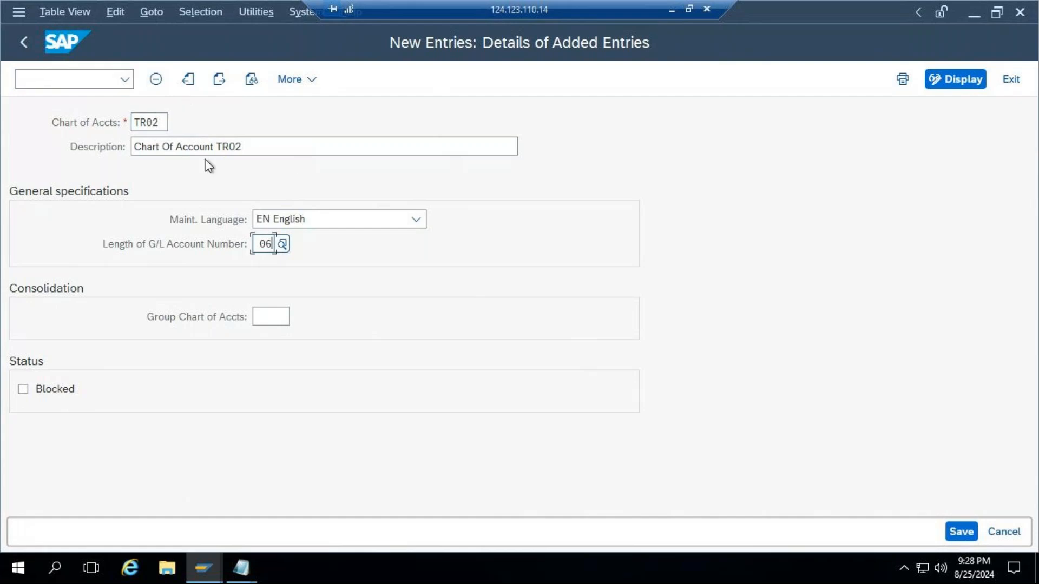
Save chart of accounts TR02 under the proposed customizing request and return to the implementation guide.
drag(283, 146, 86, 133)
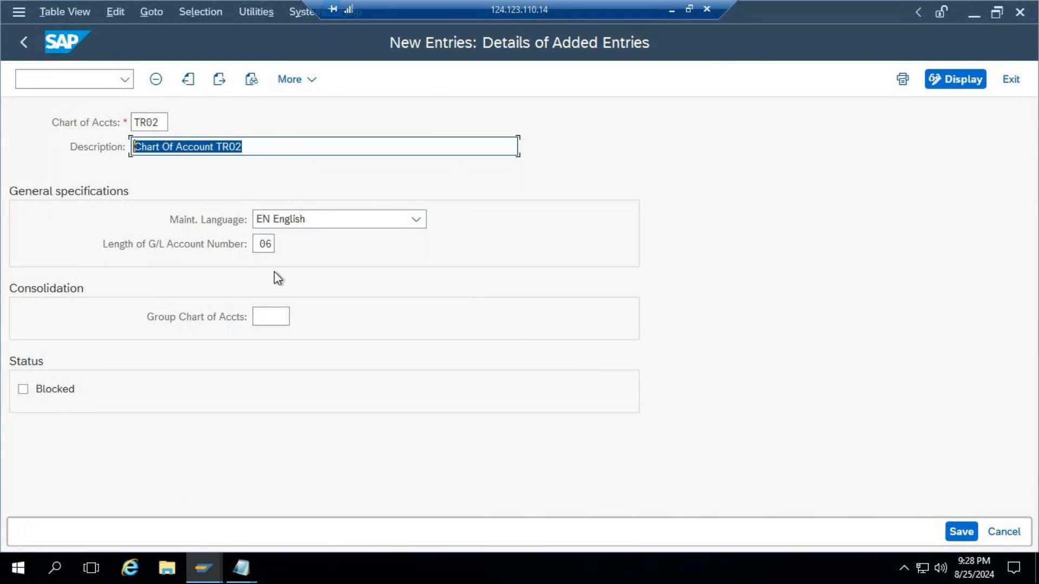
click(967, 533)
click(402, 352)
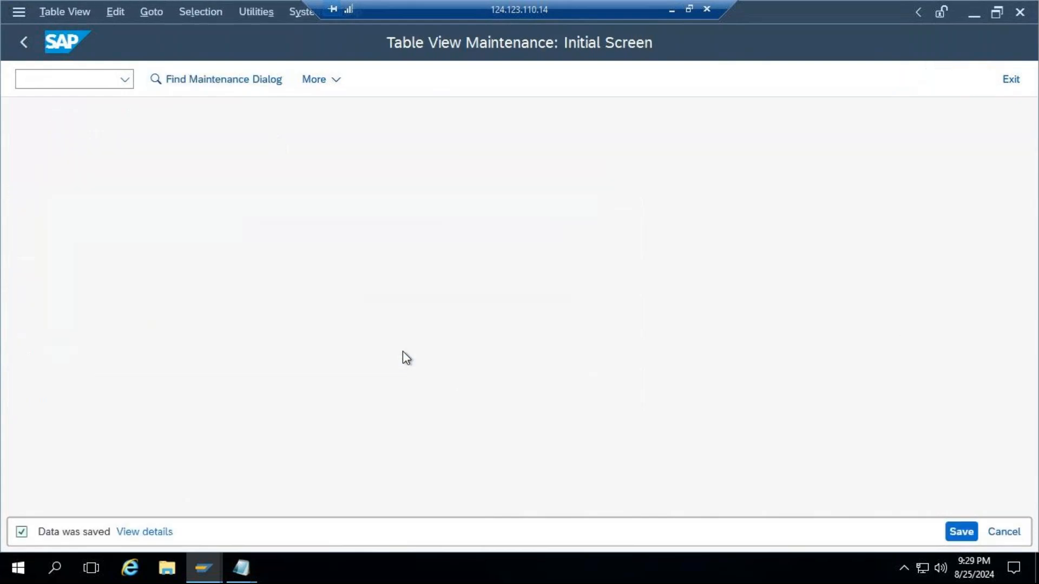
click(149, 124)
double_click(150, 124)
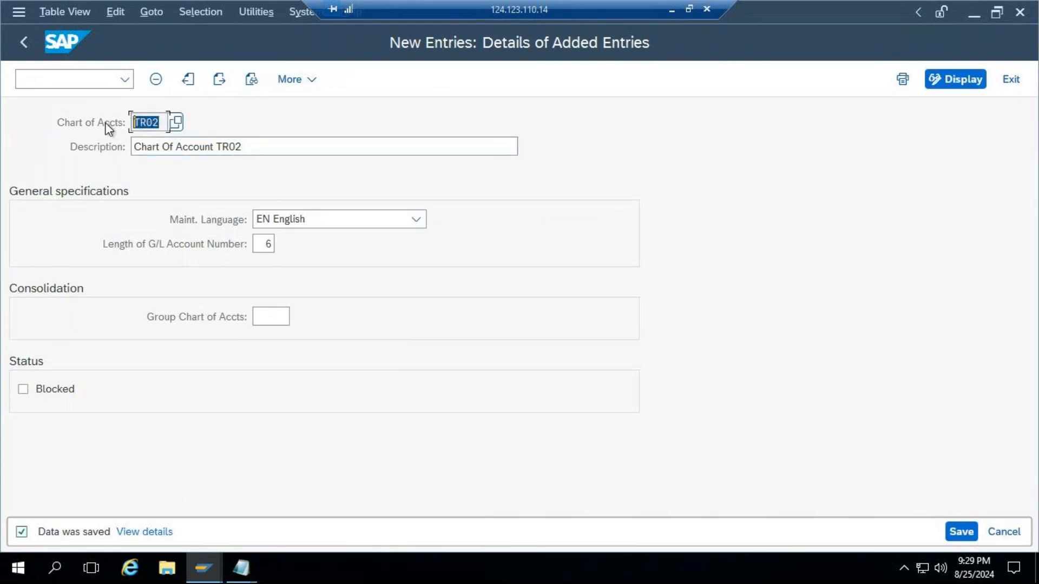
drag(276, 154, 132, 147)
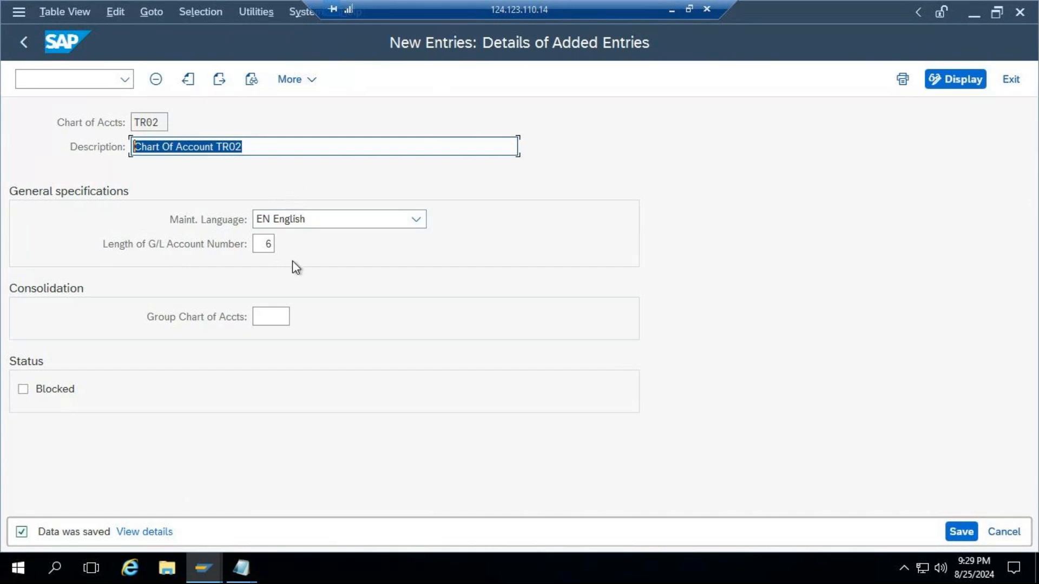
click(23, 43)
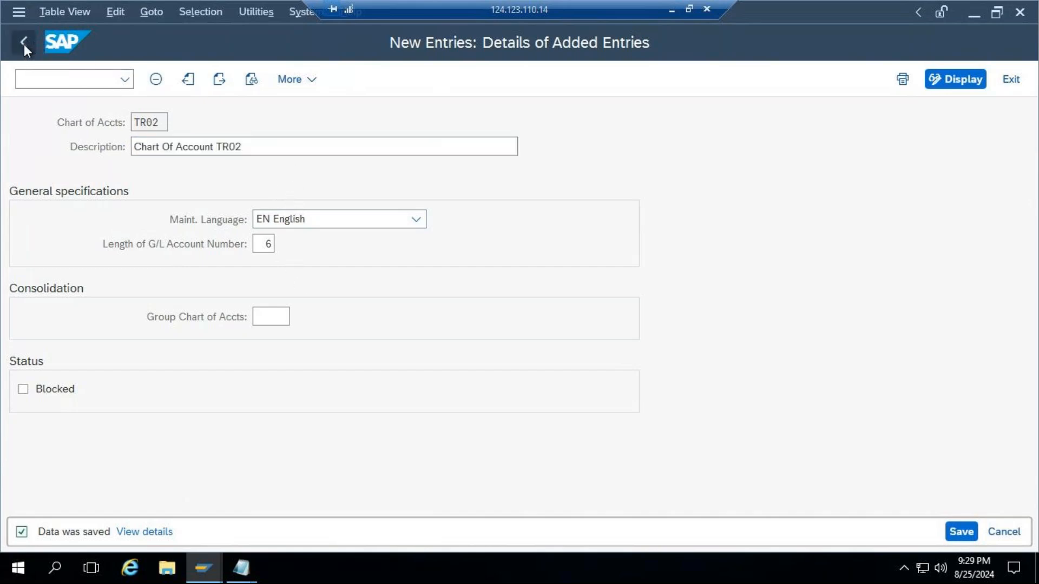
click(22, 44)
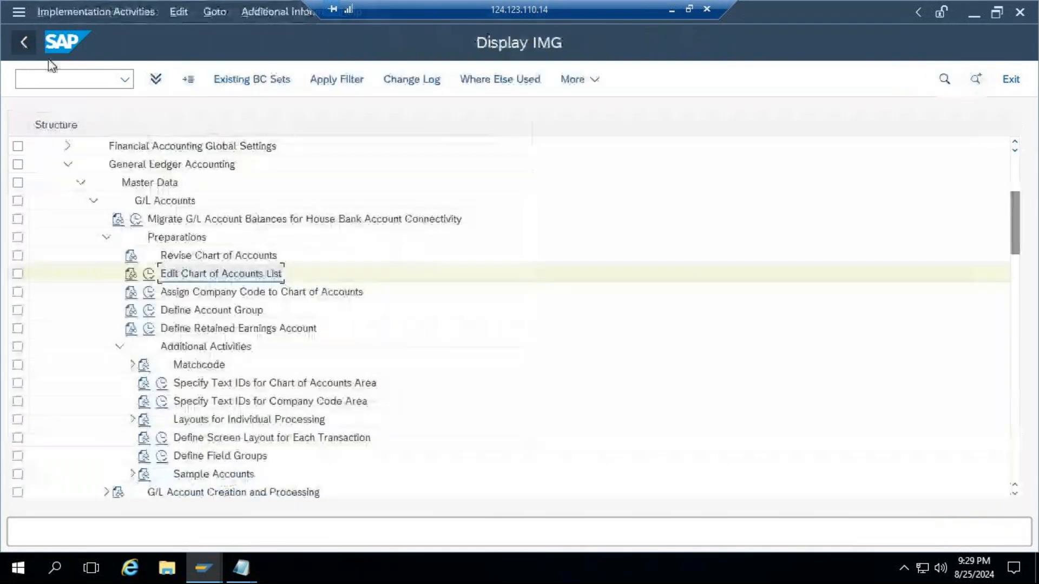
Open Assign Company Code to Chart of Accounts and position the list at company code TR02.
click(150, 294)
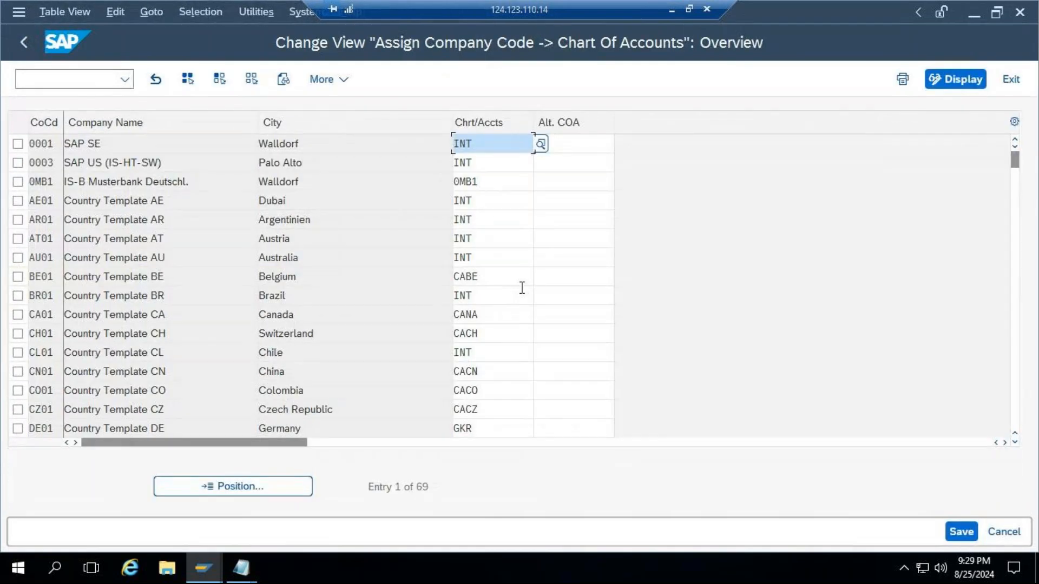
click(238, 487)
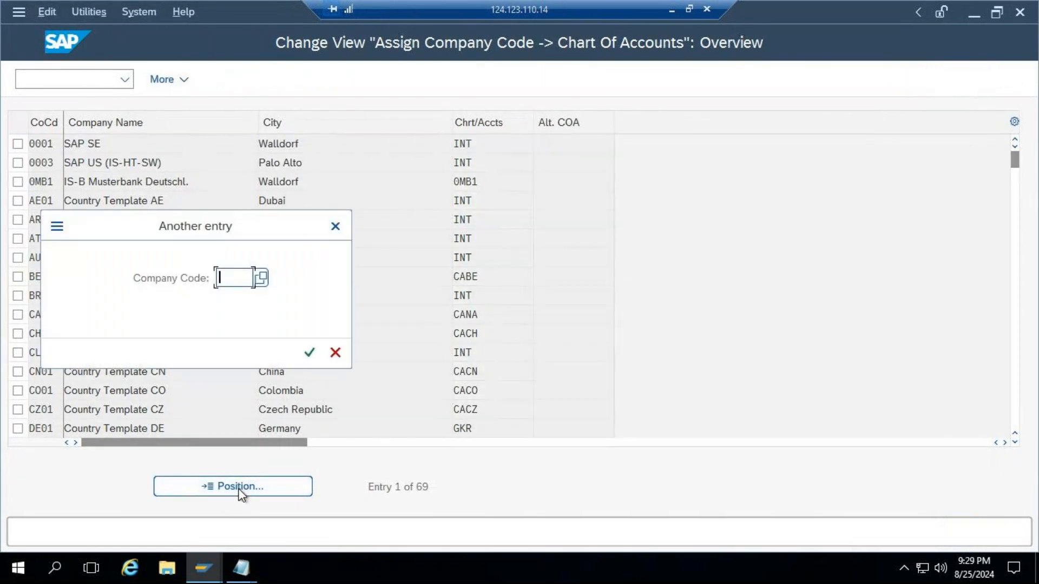
text(TR)
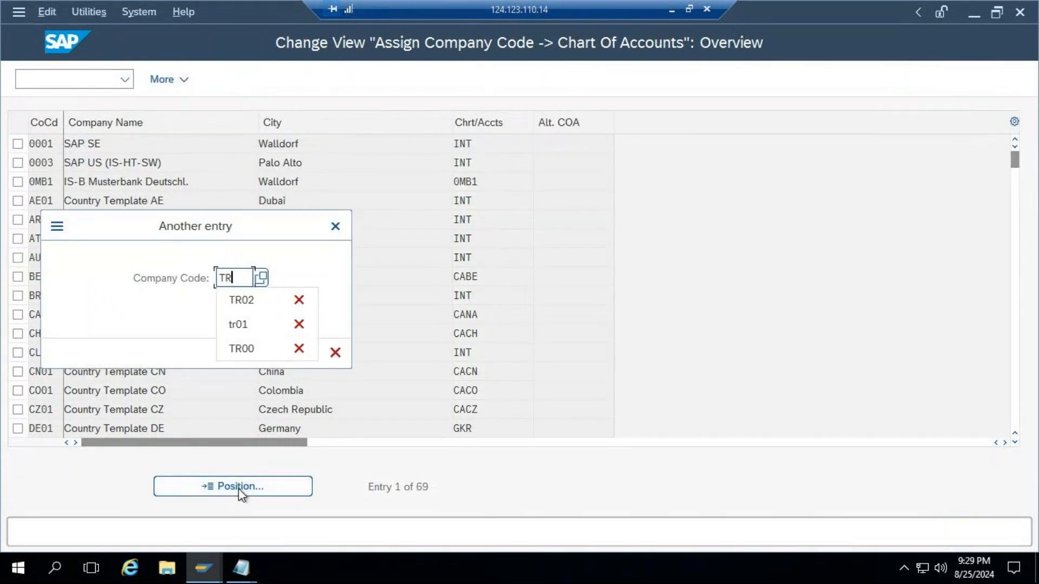
text(02)
key(Return)
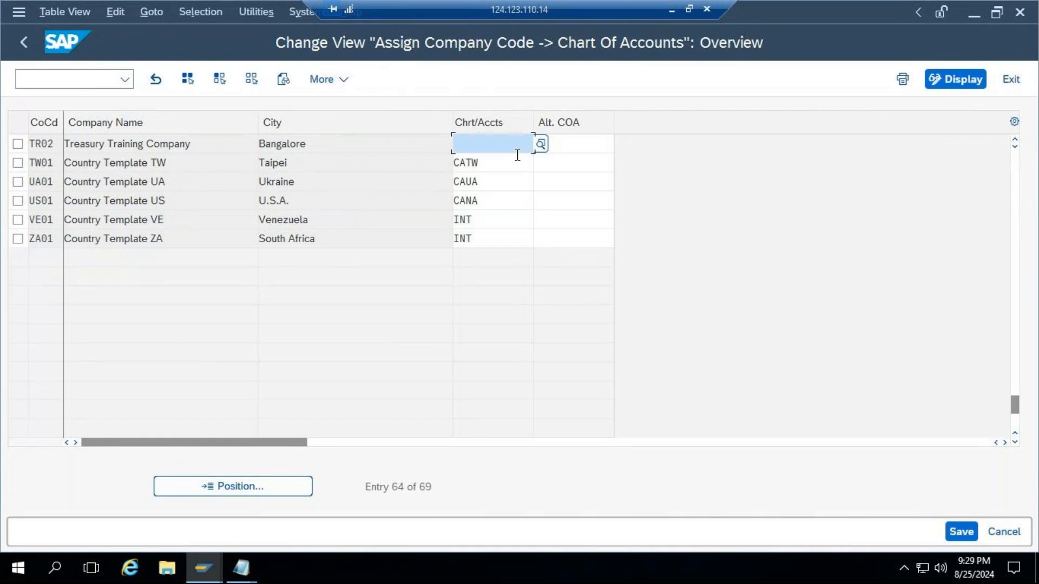
Assign chart of accounts TR02 to company code TR02, save it under the proposed customizing request, and return to the implementation guide.
text(T)
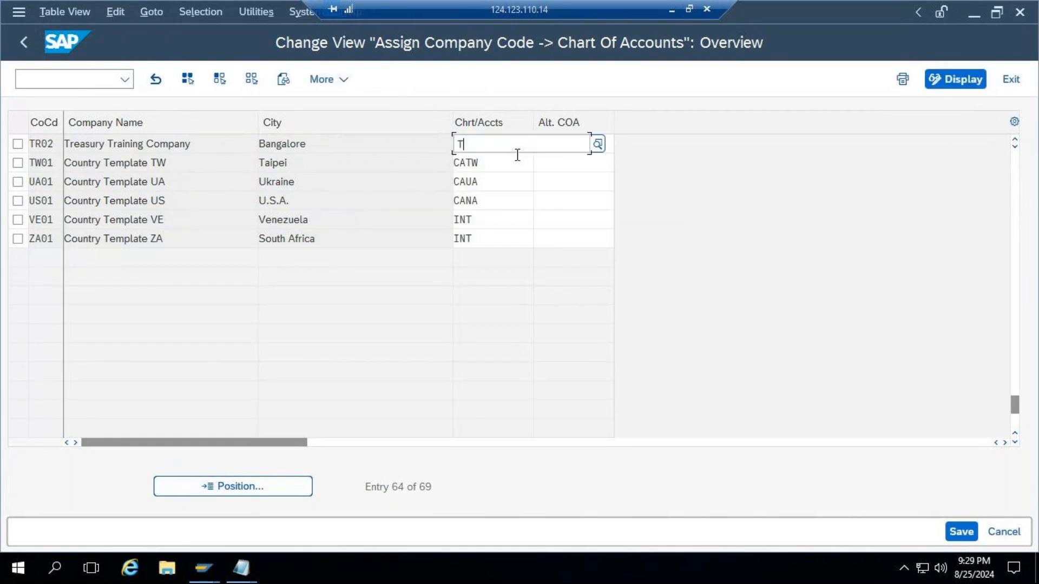
text(R02)
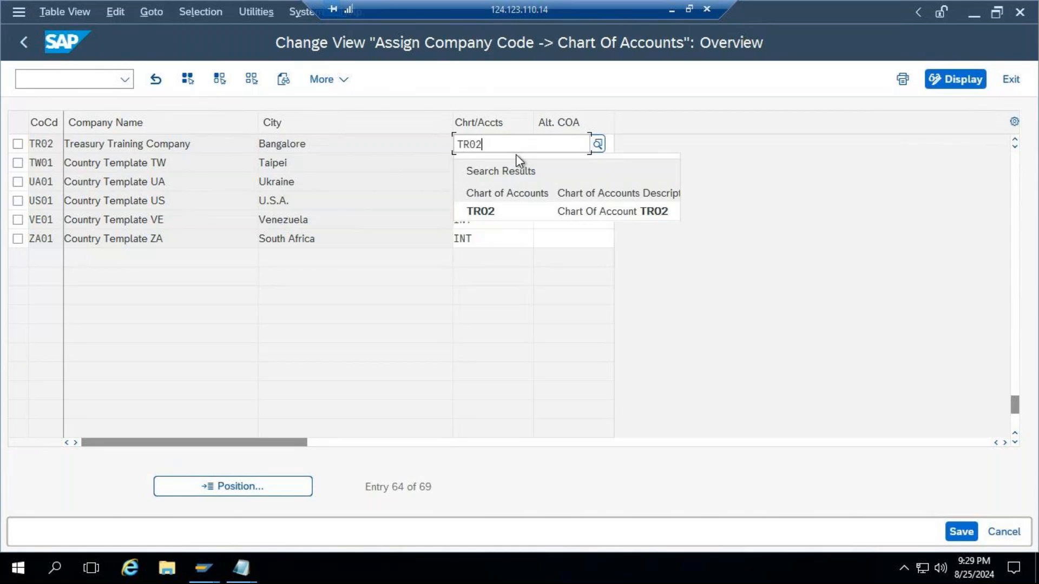
click(532, 214)
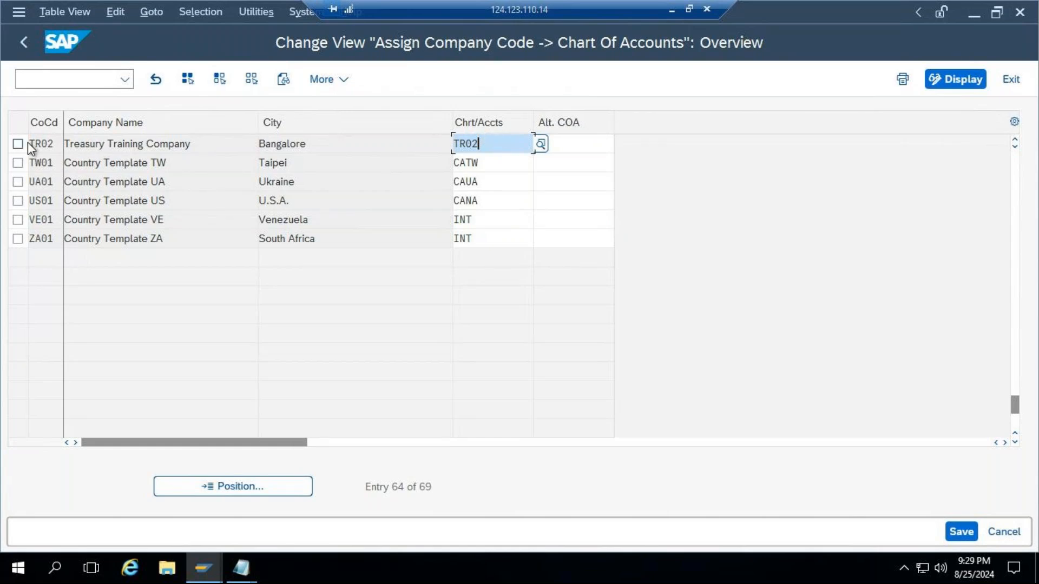
drag(57, 144, 3, 145)
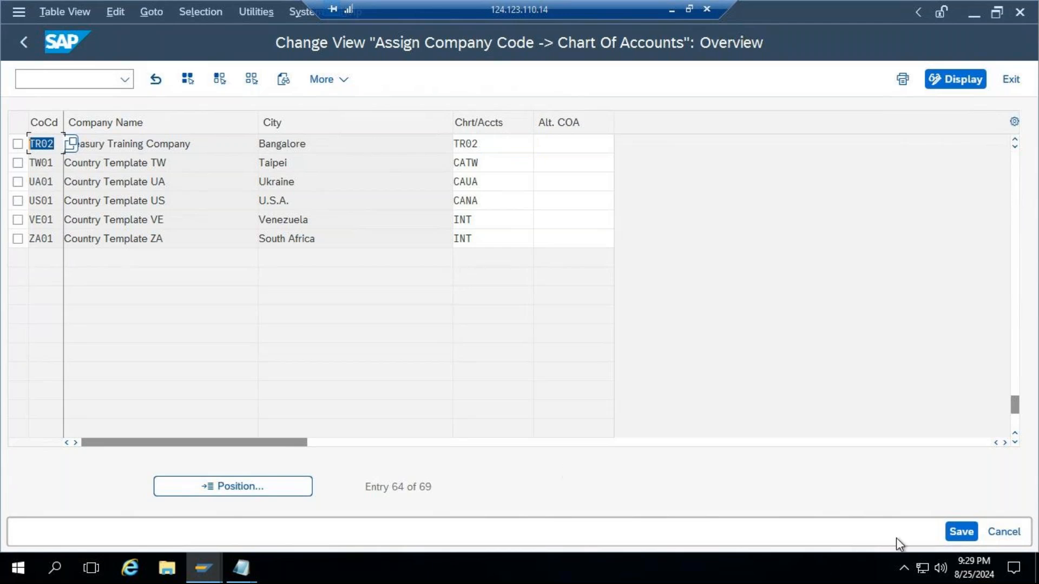
click(956, 532)
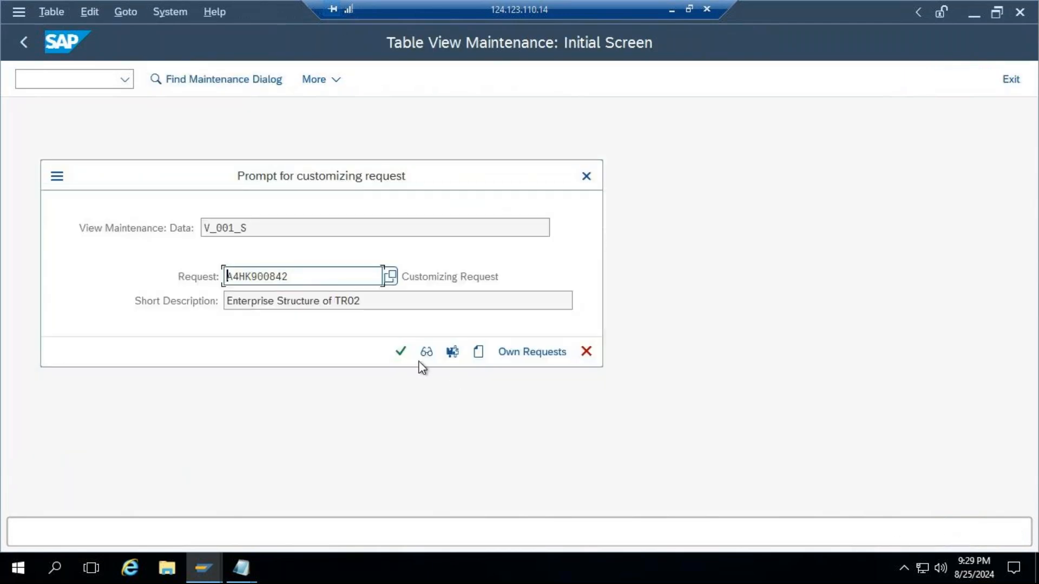
click(399, 357)
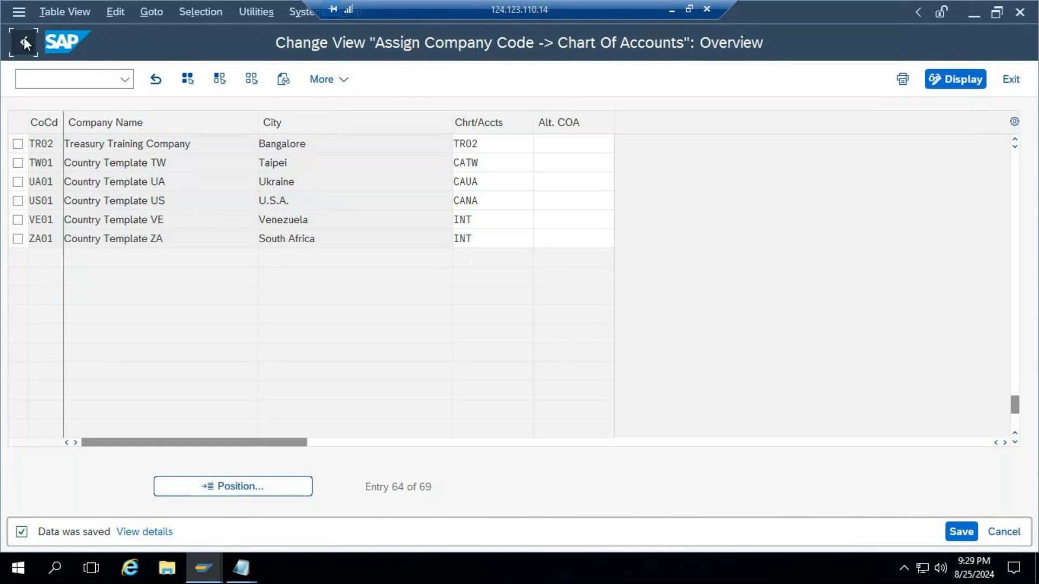
click(25, 43)
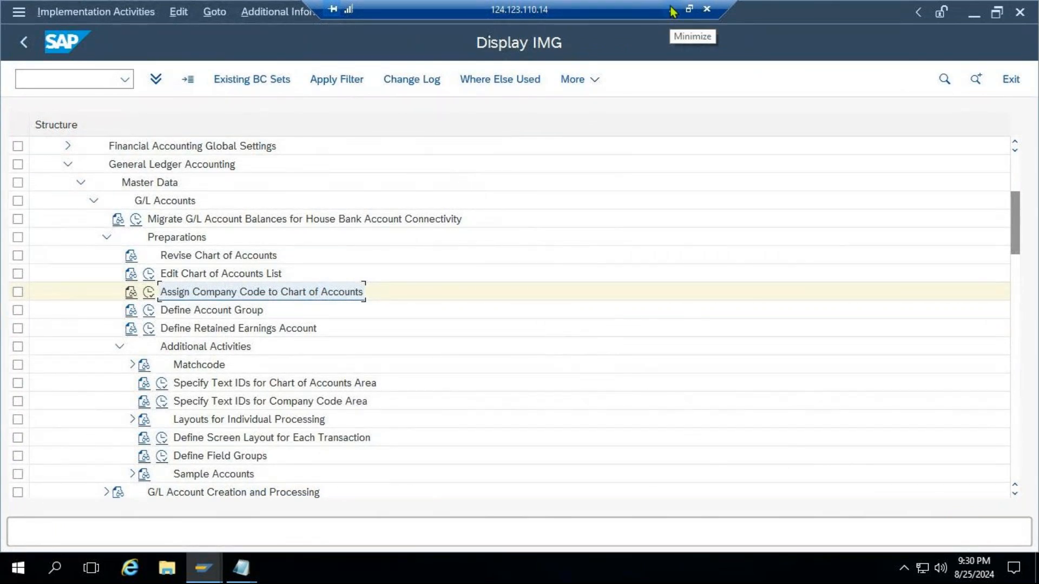
Open Edit Chart of Accounts List and position the list at chart of accounts TR02.
click(150, 274)
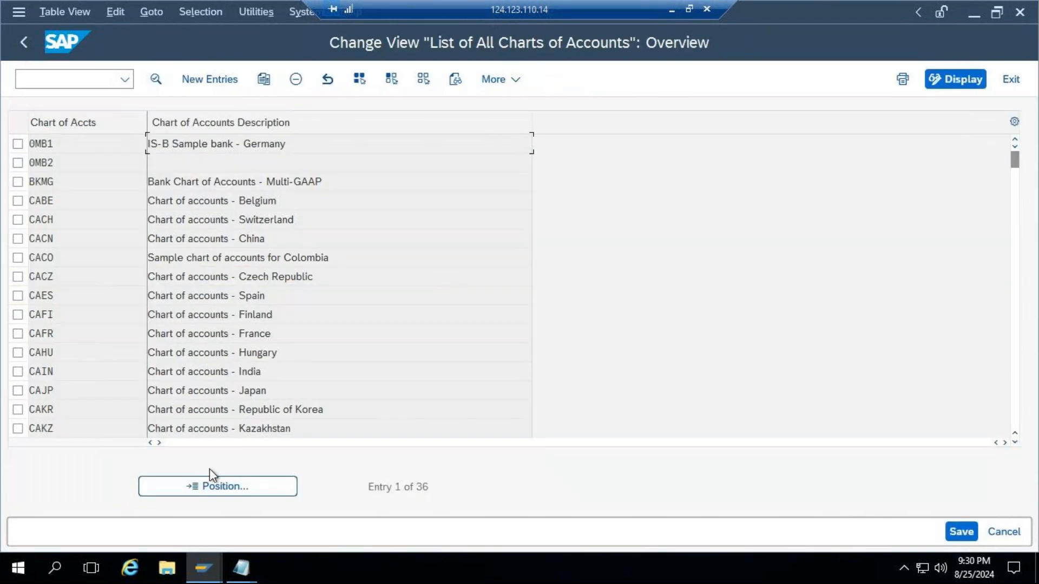
click(207, 486)
text(tr02)
key(Return)
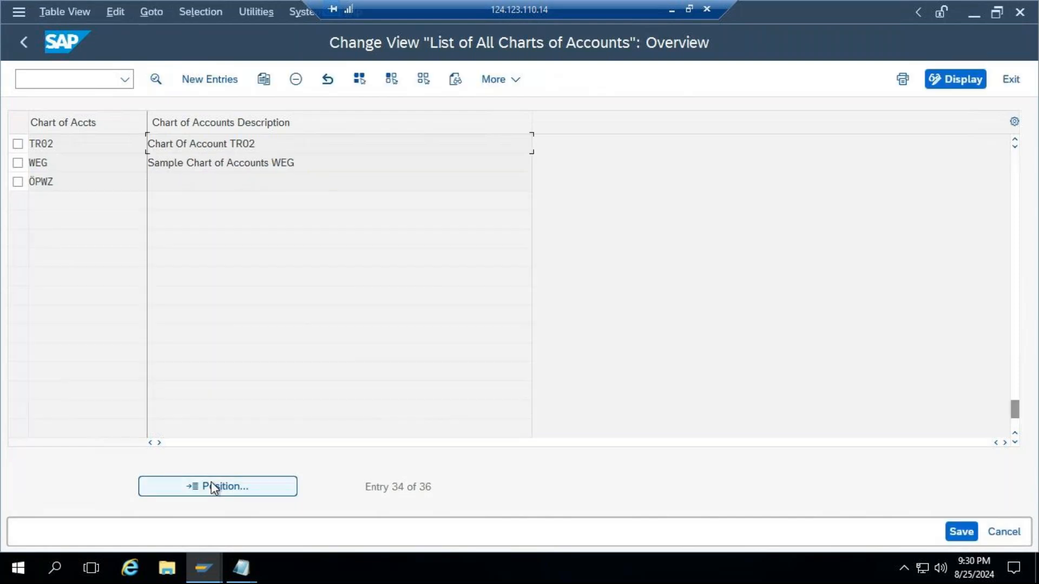
click(671, 9)
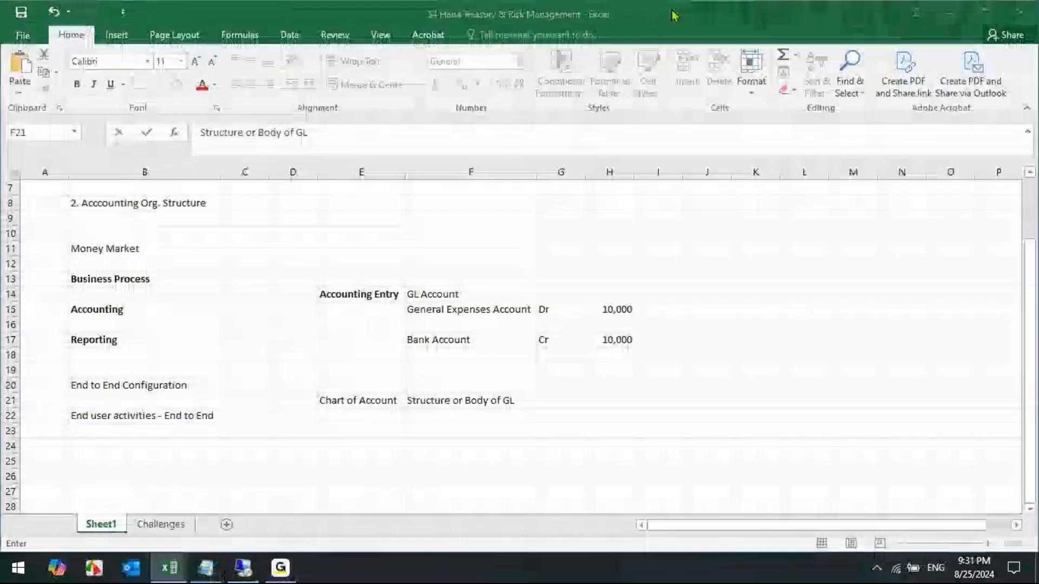
click(285, 569)
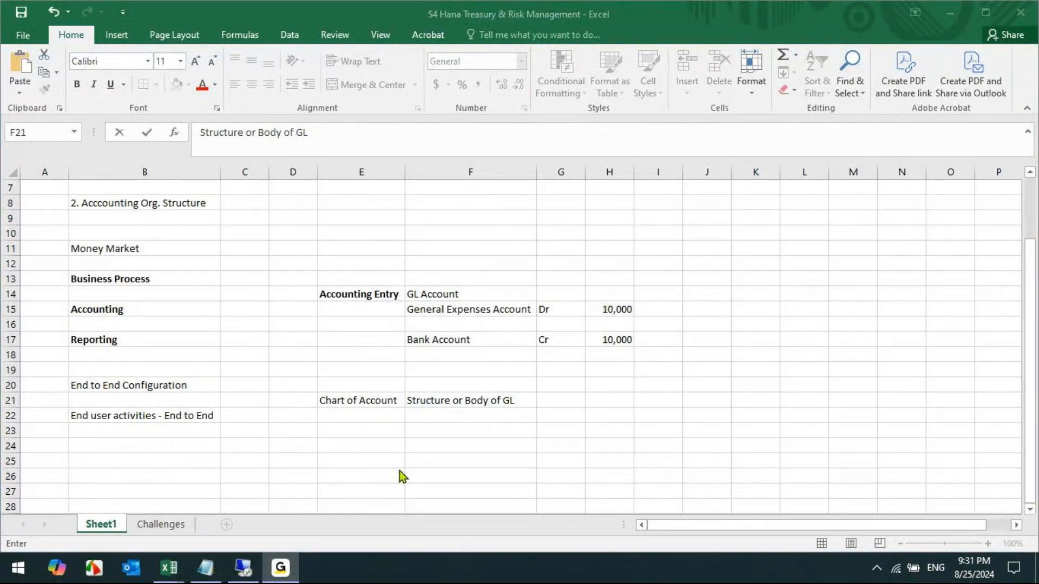
click(957, 15)
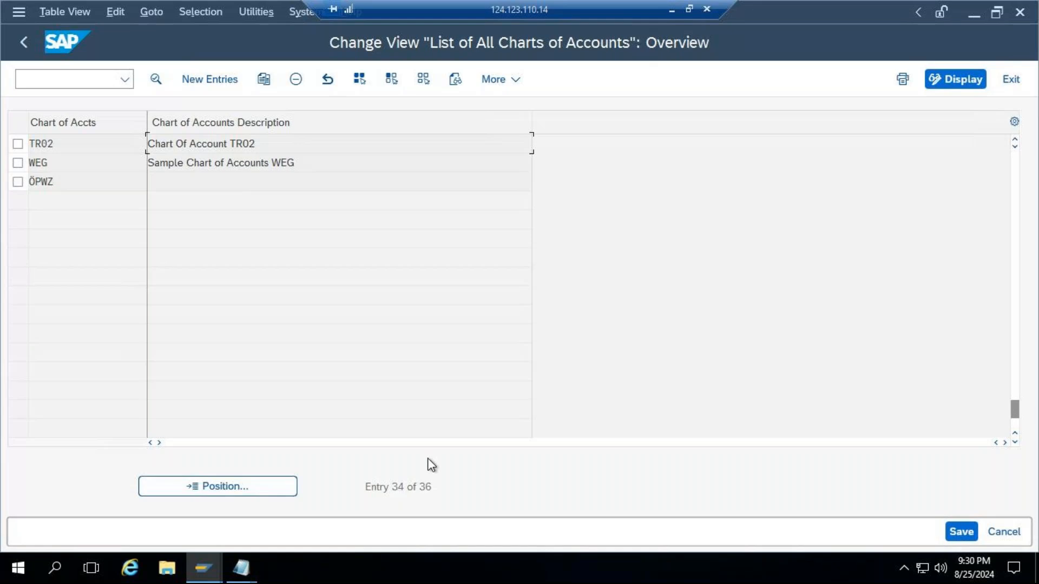
Open the details of chart of accounts TR02 and check its G/L account number length.
double_click(240, 144)
double_click(265, 243)
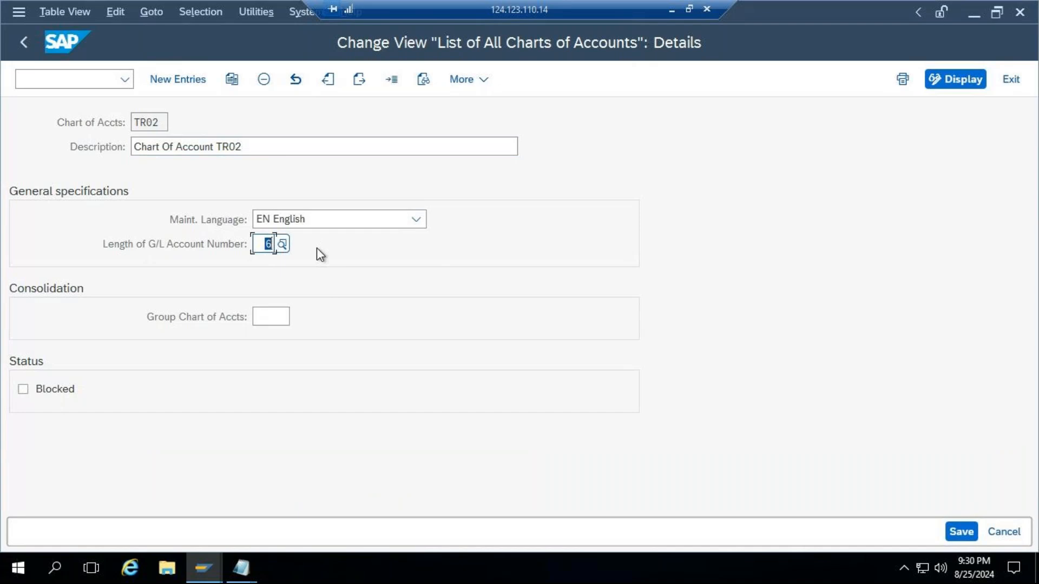
Open transaction FS00 in a new session and set the company code to TR00.
click(54, 76)
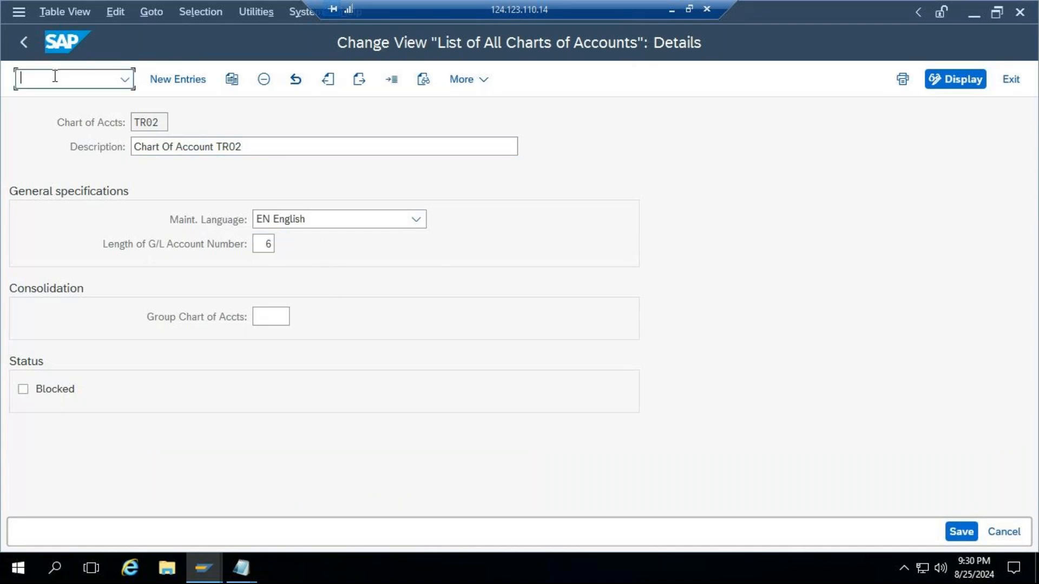
text(/OFS00)
key(Return)
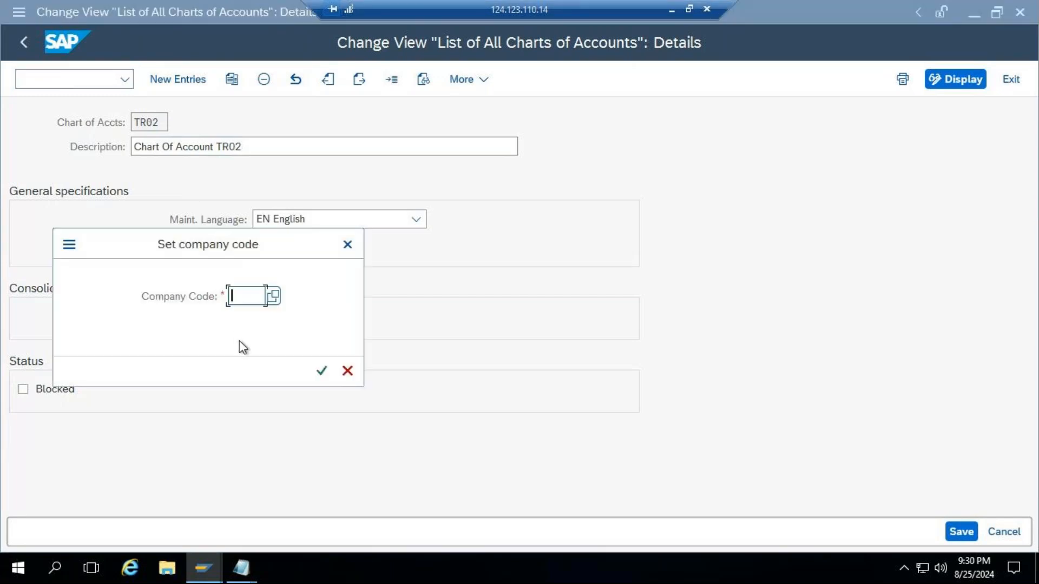
text(TR0)
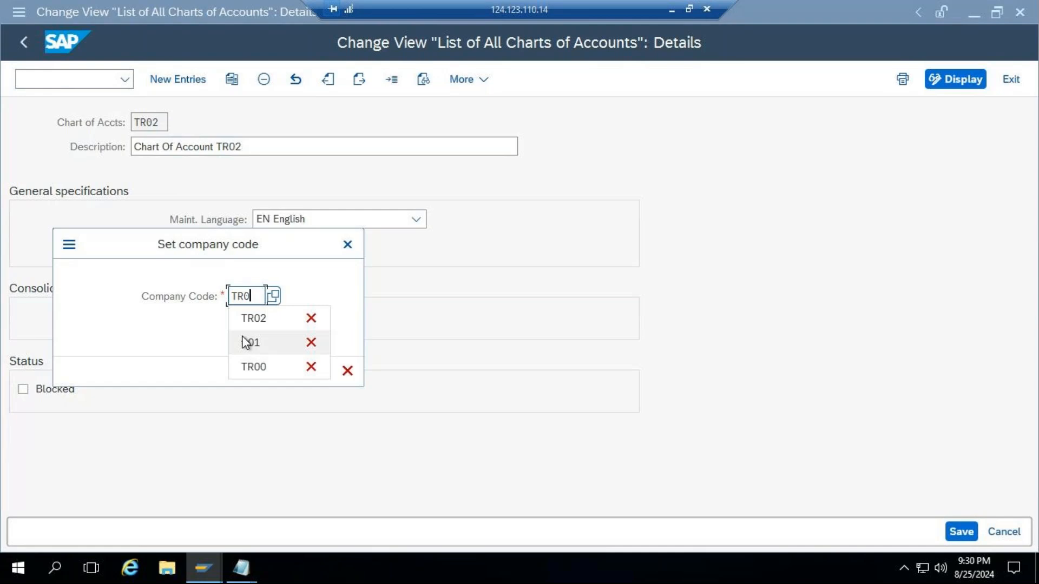
text(0)
key(Return)
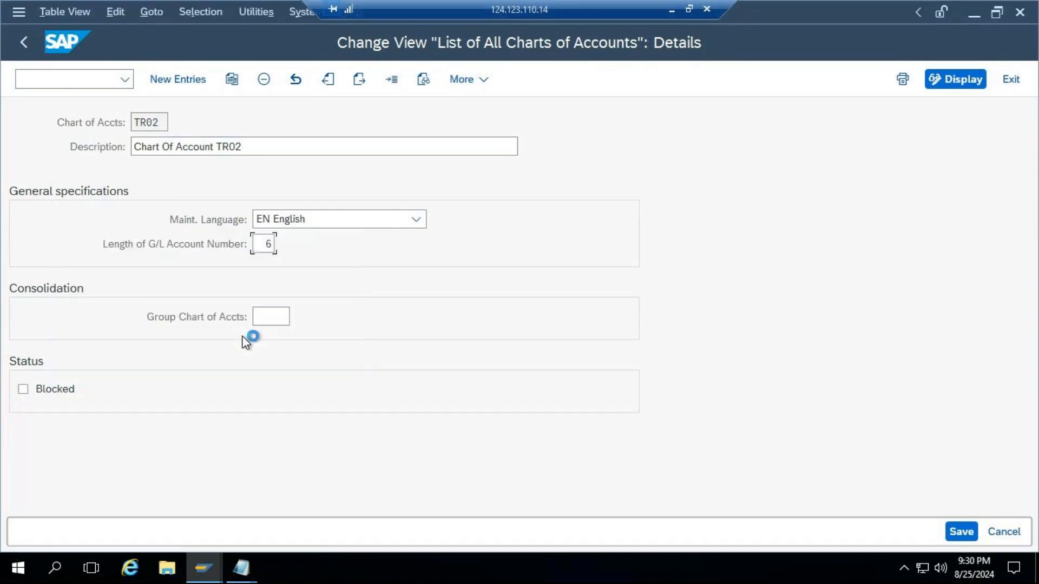
Display the Bank Account G/L under Assets and examine its document creation and bank data and its type and description.
click(18, 167)
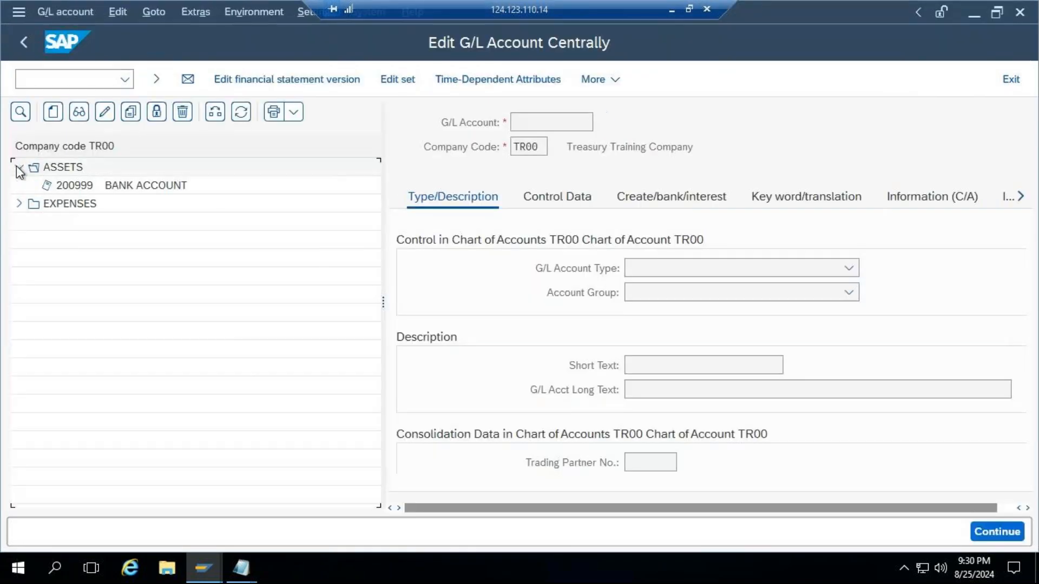
double_click(111, 191)
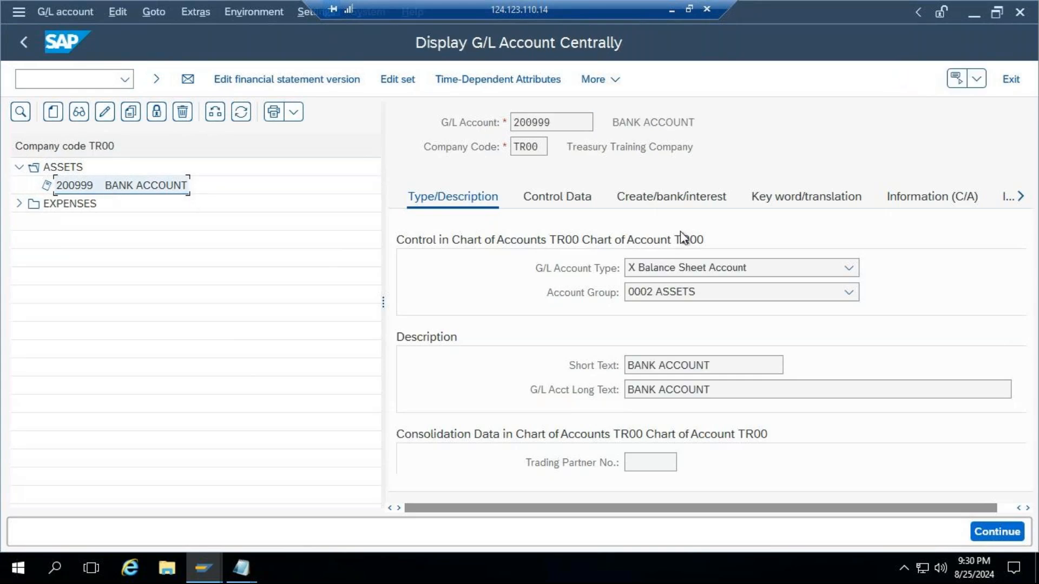
click(644, 200)
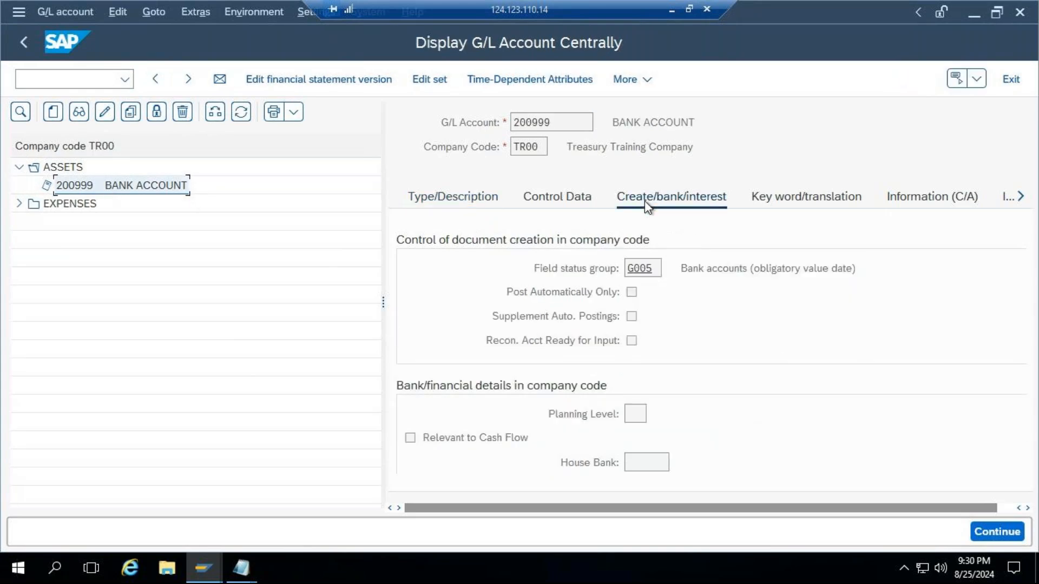
click(459, 200)
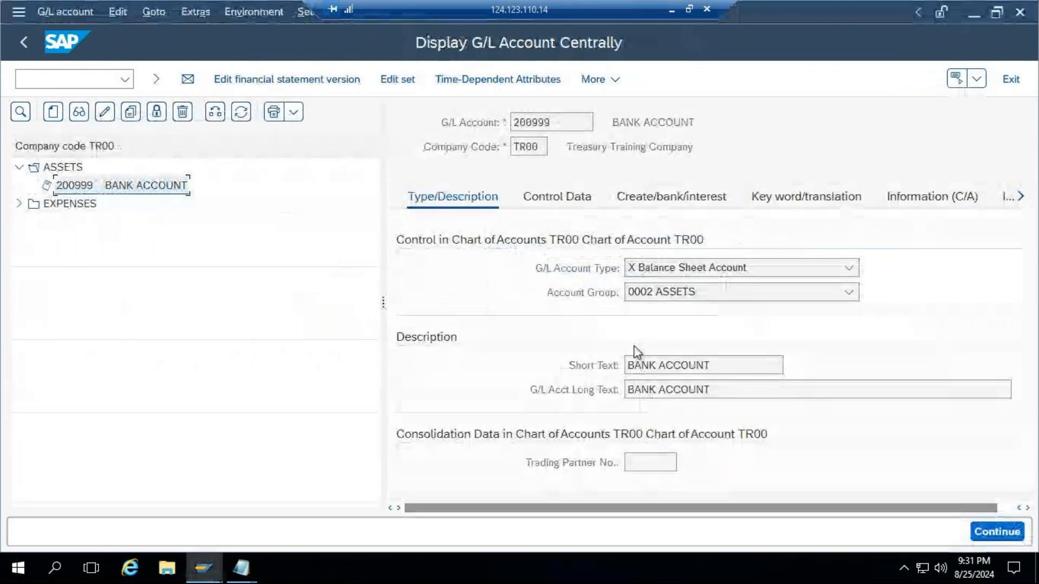
Examine the keyword and translation data of the Bank Account G/L, including the available languages.
click(836, 198)
click(534, 291)
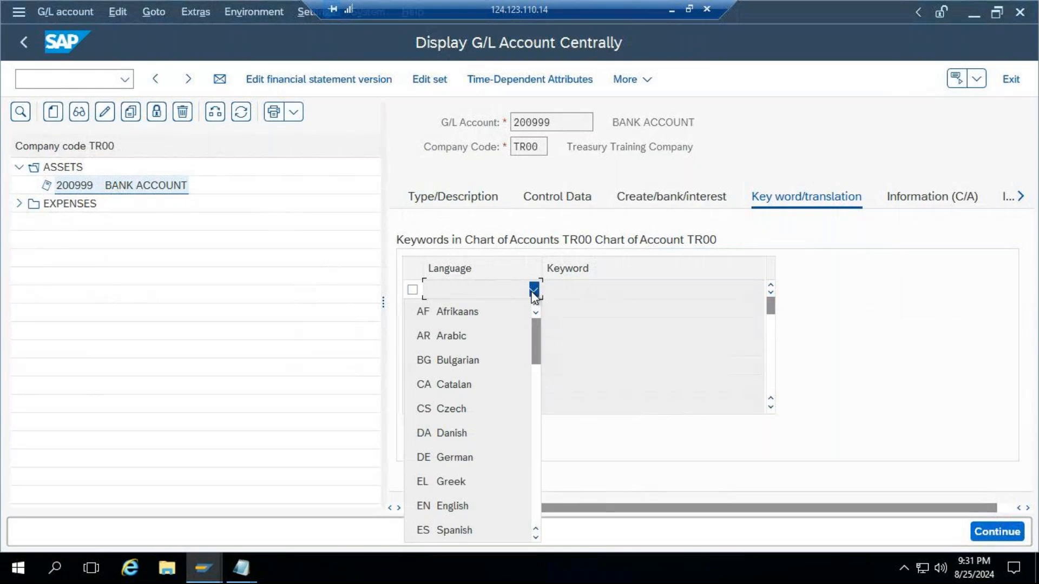
click(713, 324)
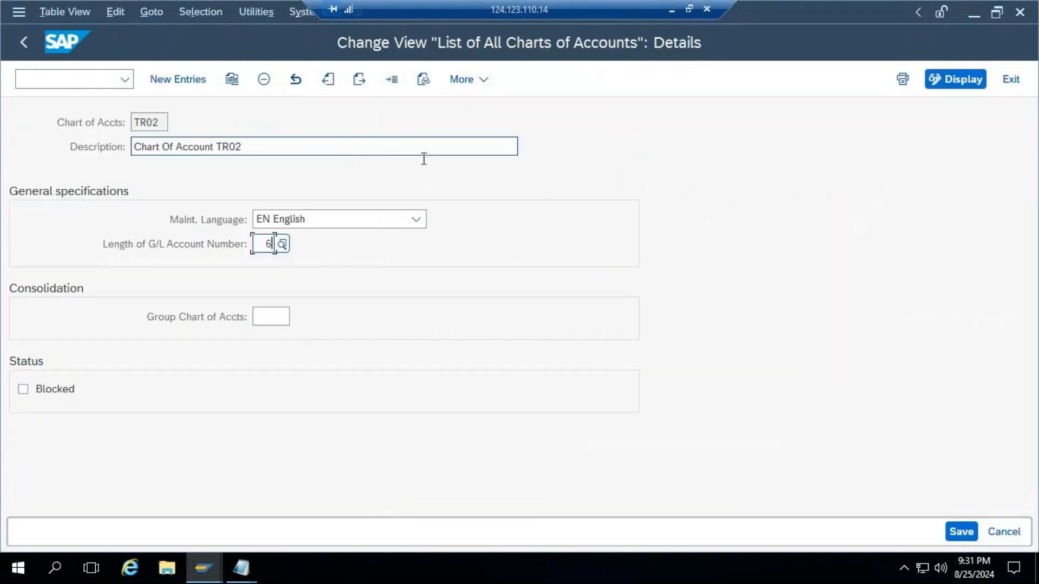
Compare the G/L account number length set for chart of accounts TR02 with the Bank Account's G/L number in the other session.
drag(253, 244, 271, 245)
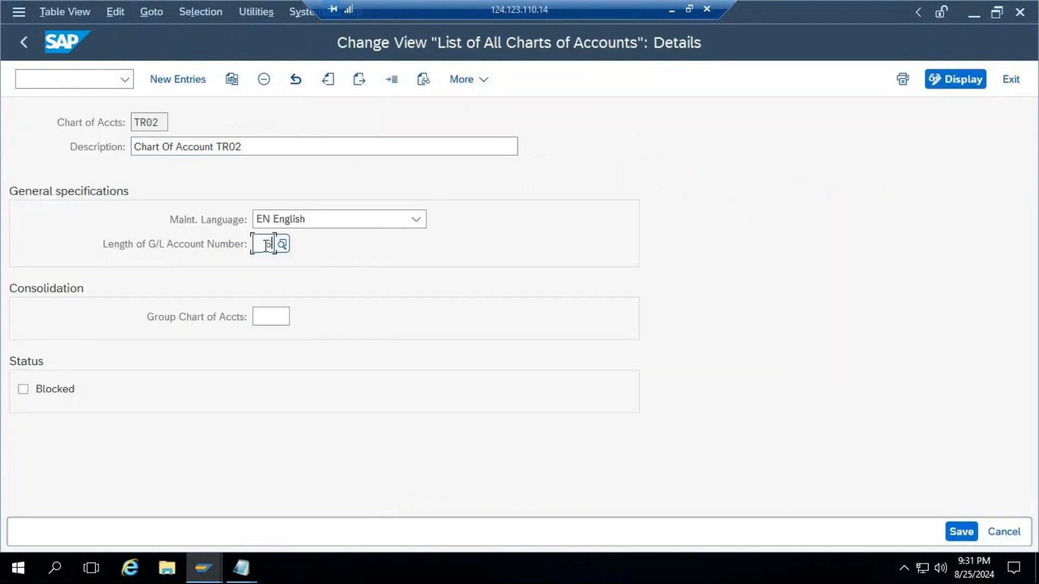
key(alt+Tab)
drag(558, 122, 454, 123)
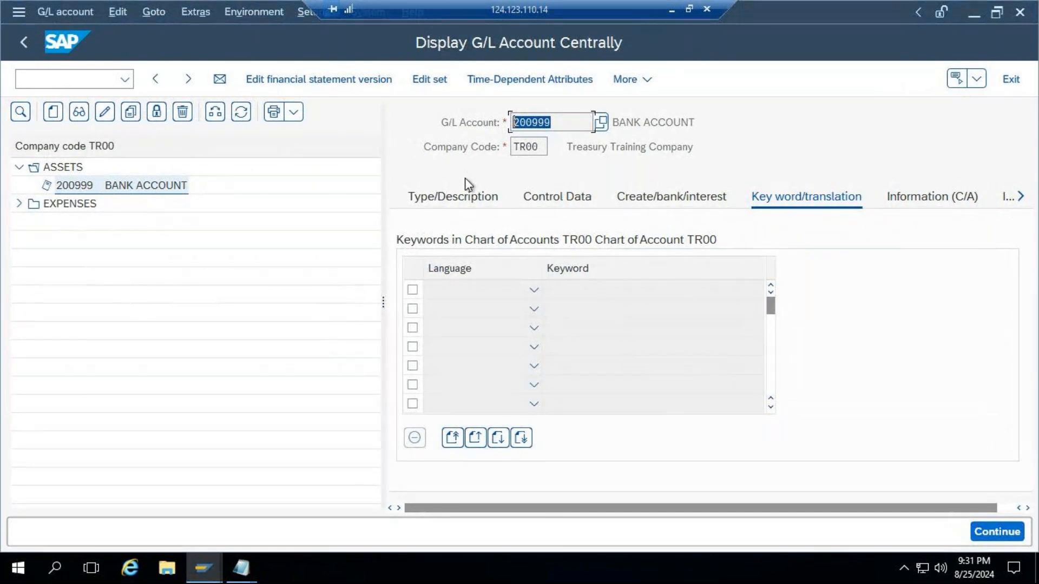
key(alt+Tab)
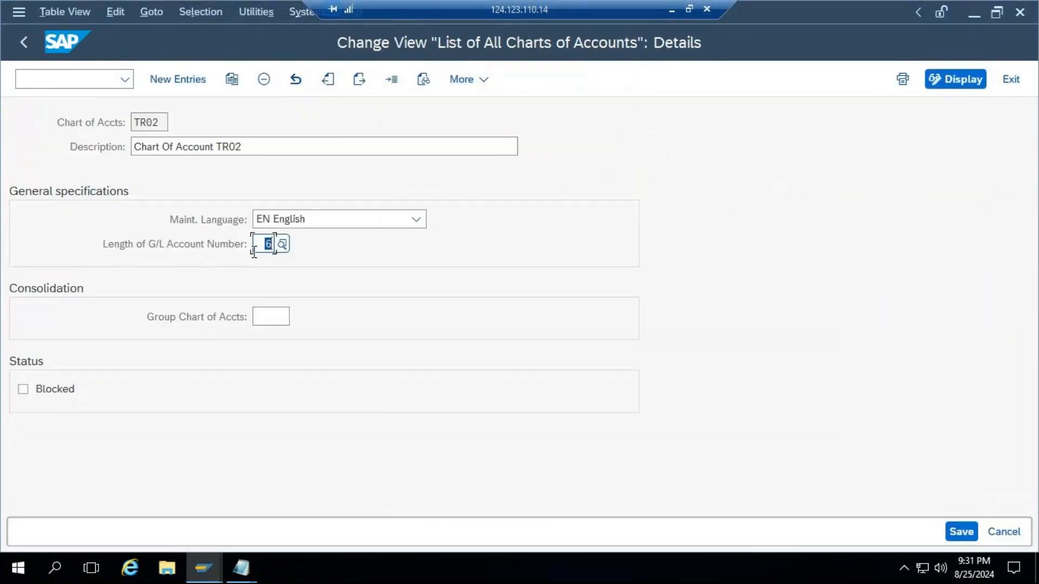
key(alt+Tab)
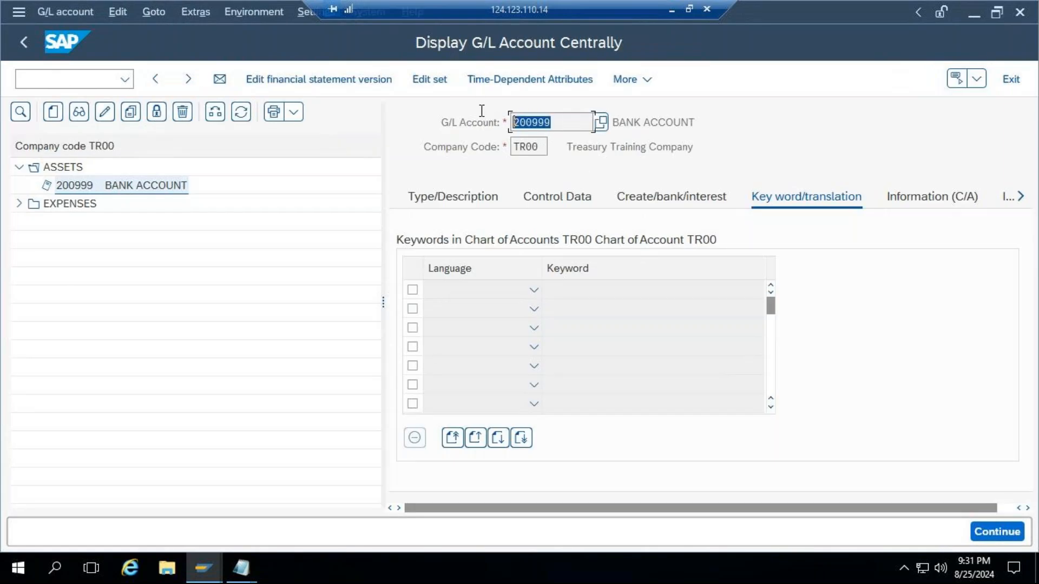
key(alt+Tab)
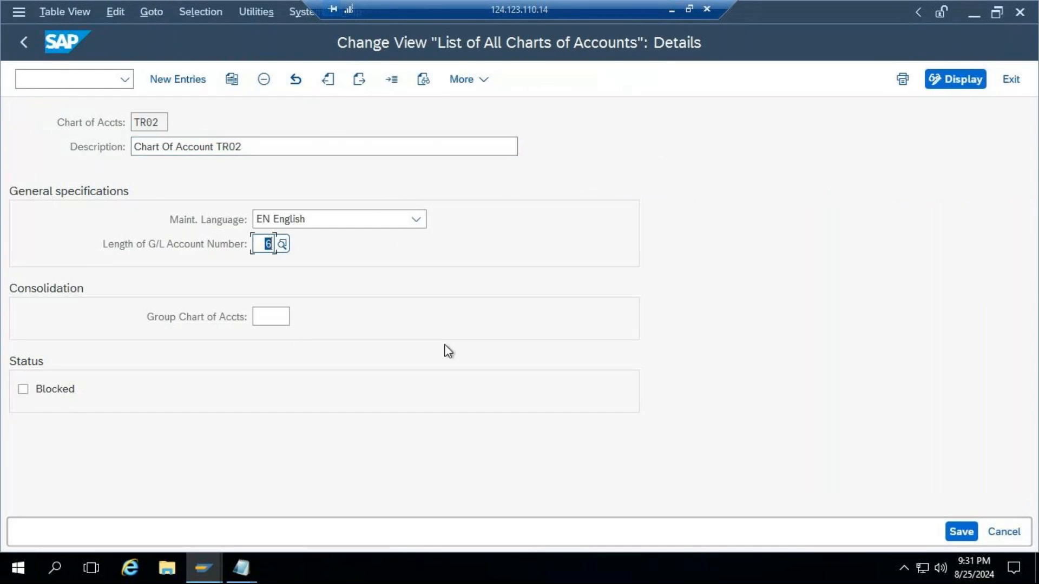
key(alt+Tab)
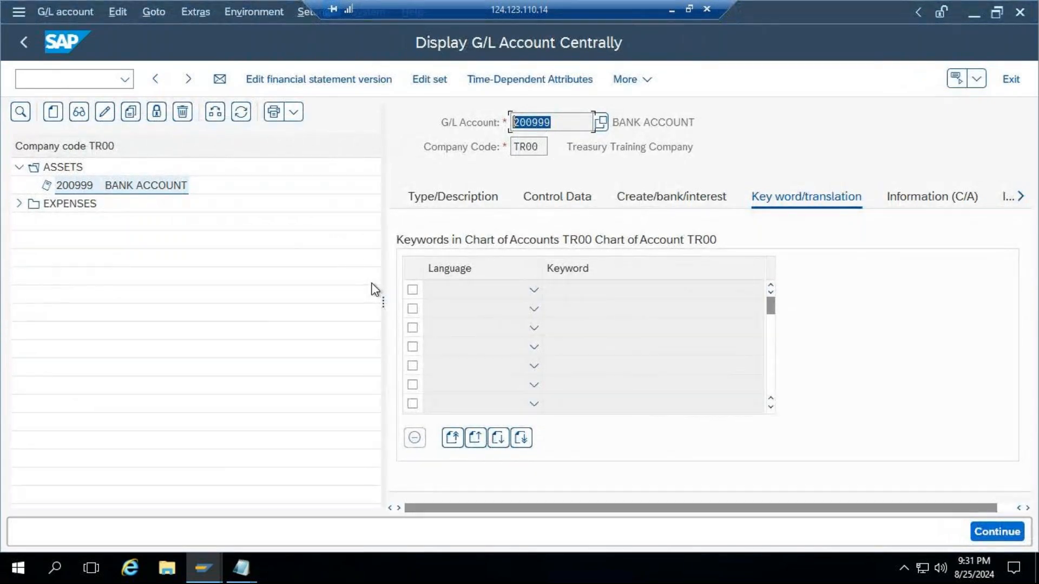
key(alt+Tab)
key(alt+Tab)
key(alt+Tab)
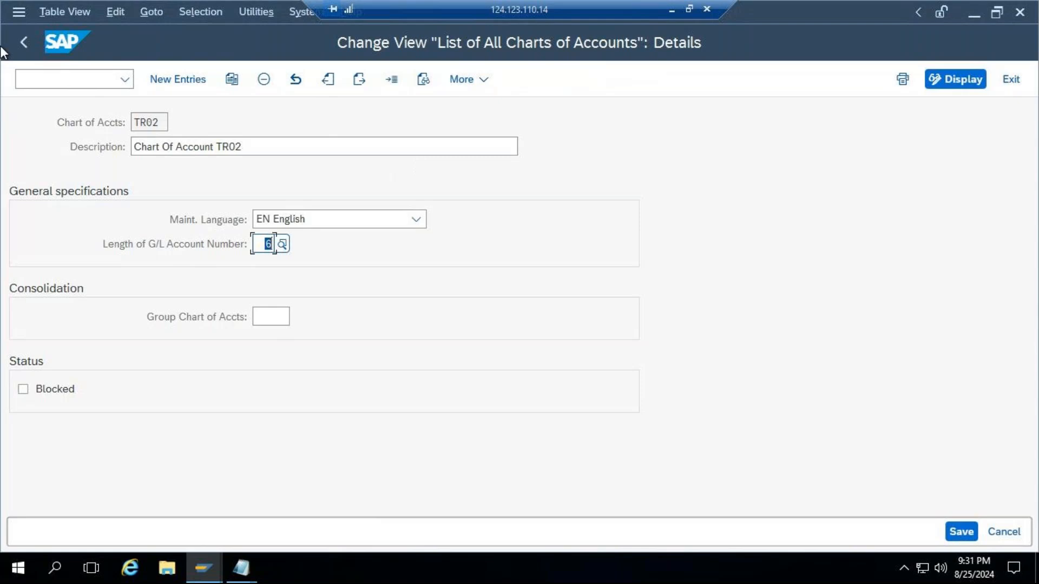
Leave the chart of accounts list and open Define Account Group under G/L Accounts Preparations.
click(27, 39)
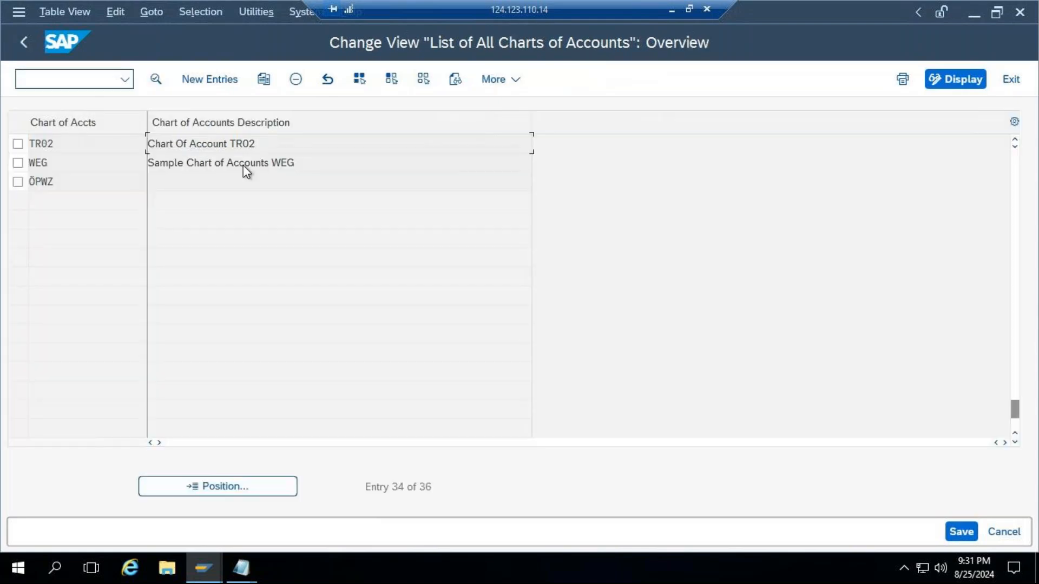
click(23, 42)
scroll(372, 238, down, 3)
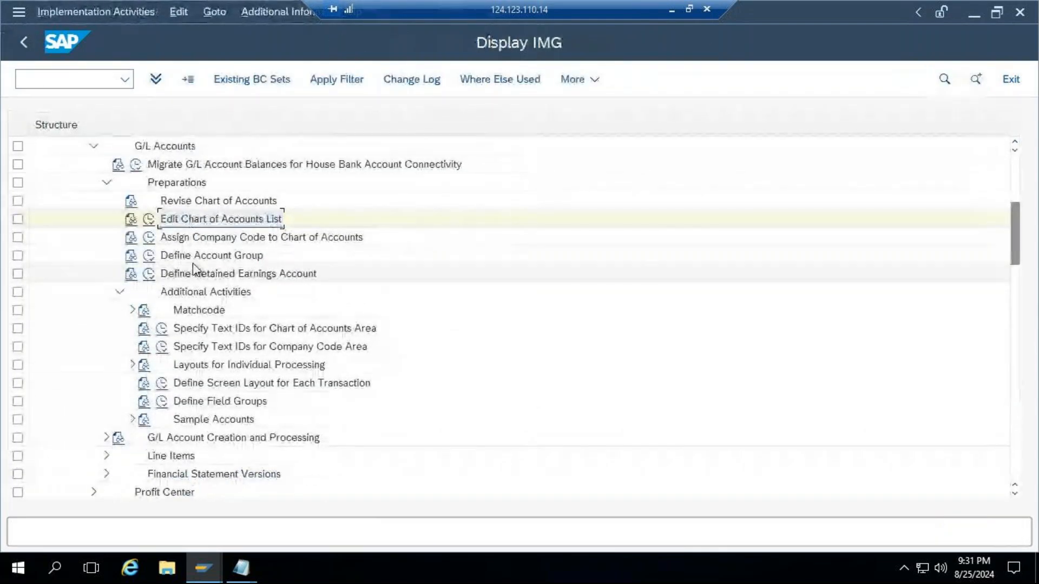
click(149, 256)
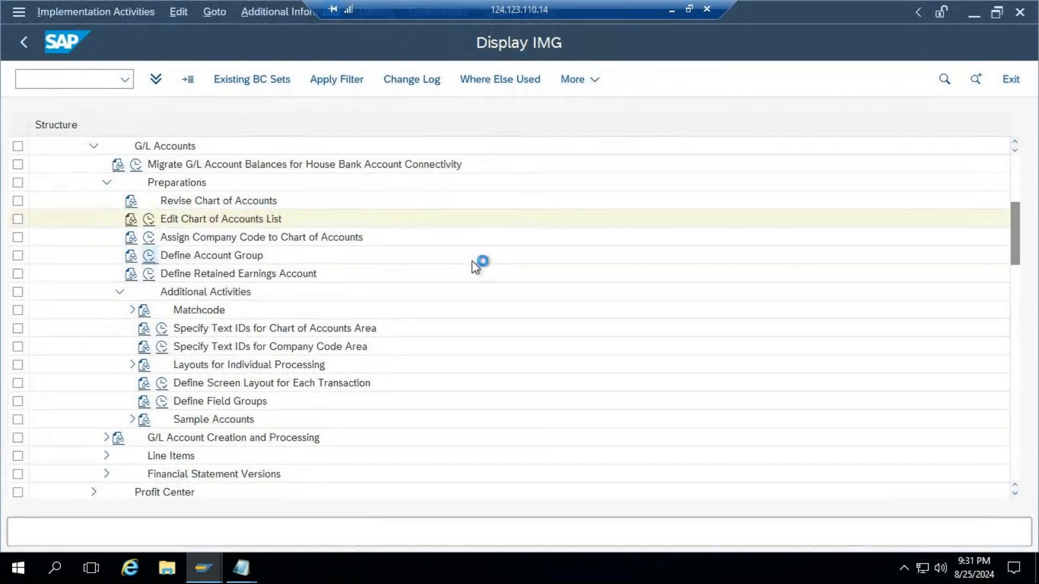
Create a new account group entry for chart of accounts TR02 with group 0001 and the name LIABILITIES.
click(297, 78)
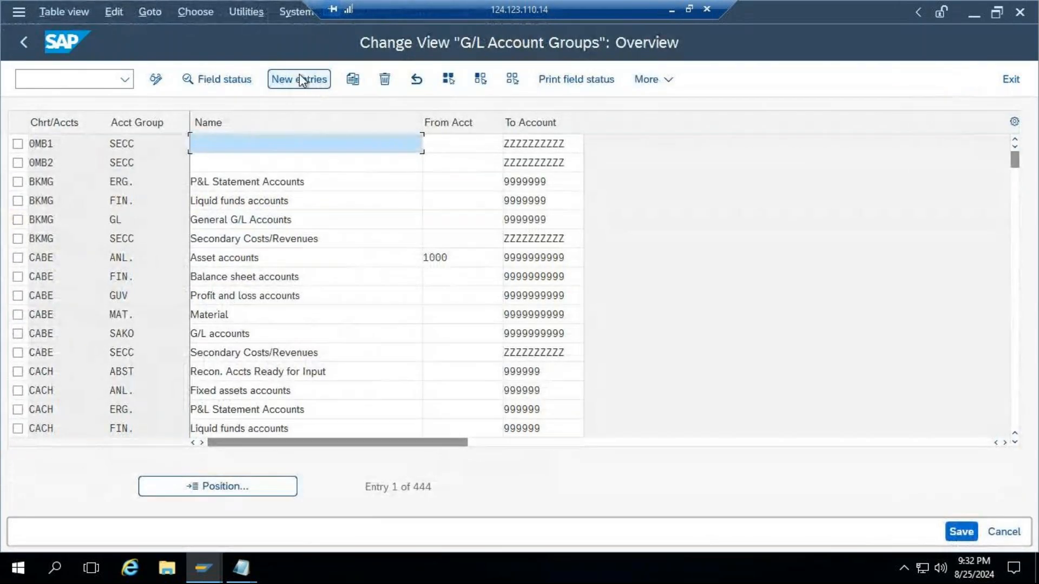
text(tr)
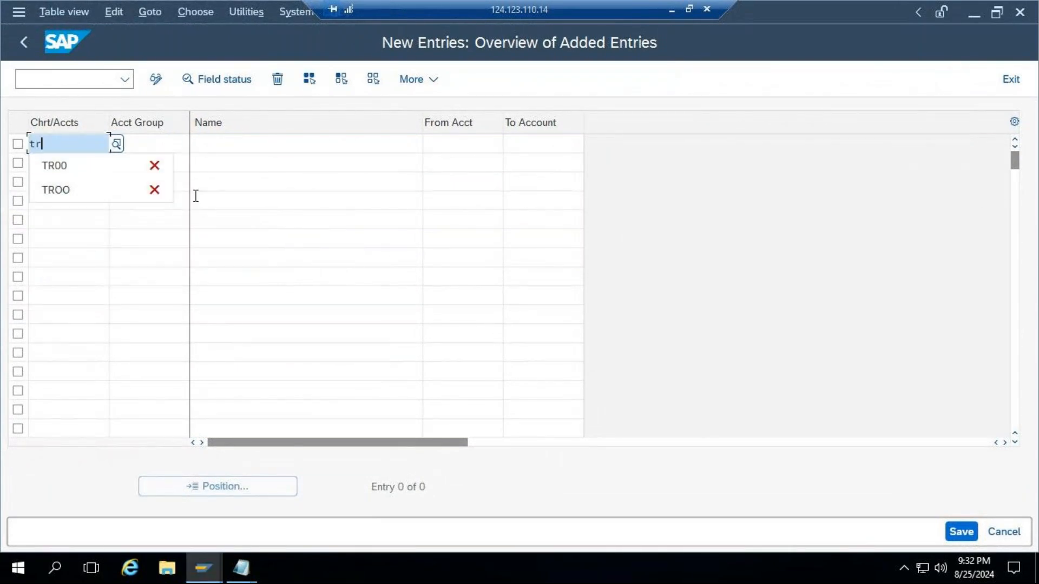
text(02)
key(Tab)
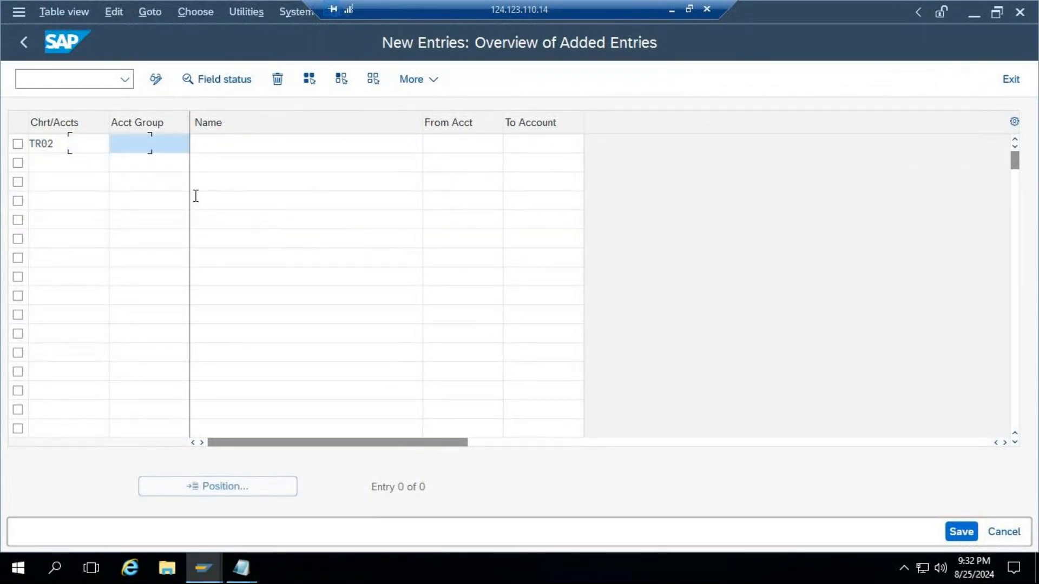
text(0001)
key(Tab)
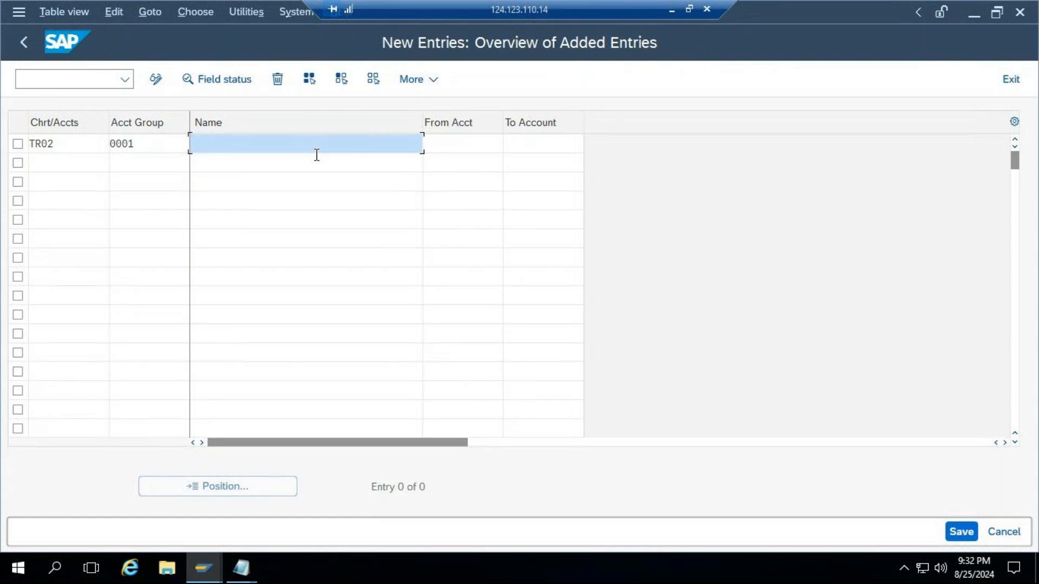
text(LI)
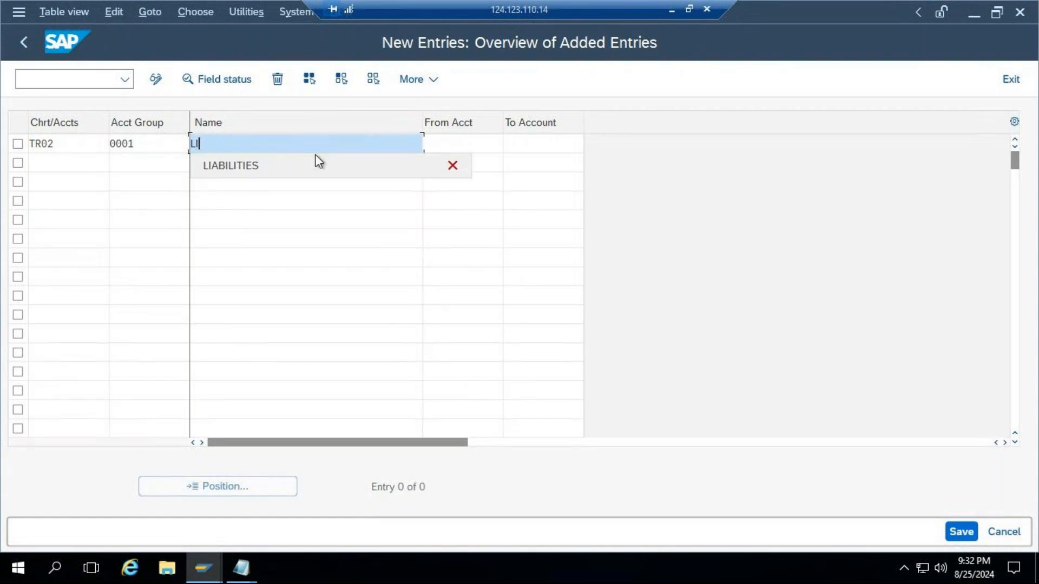
click(301, 165)
Set the account number range of the LIABILITIES group from 100000 to 199999.
click(436, 145)
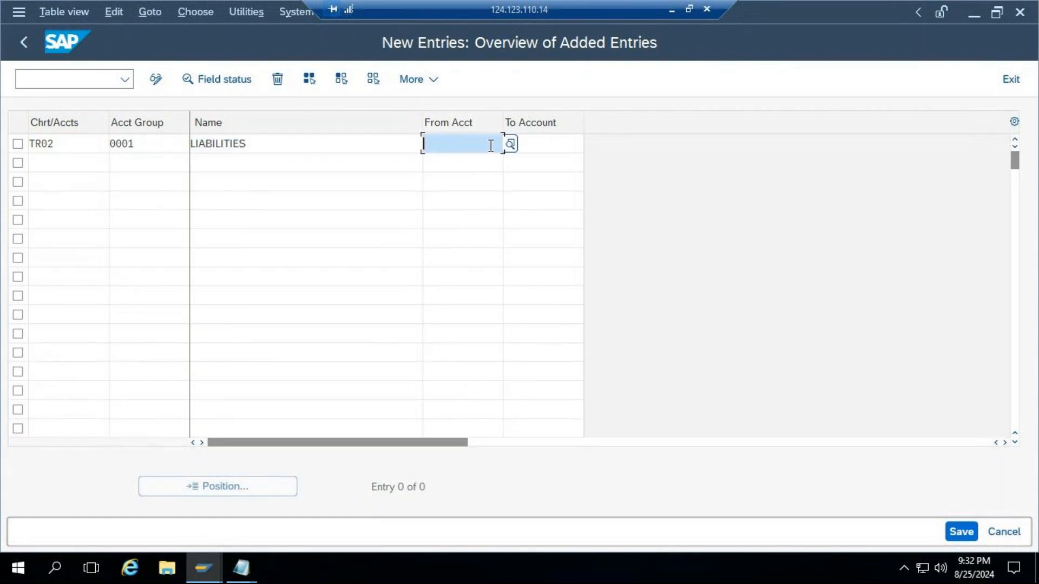
text(100000)
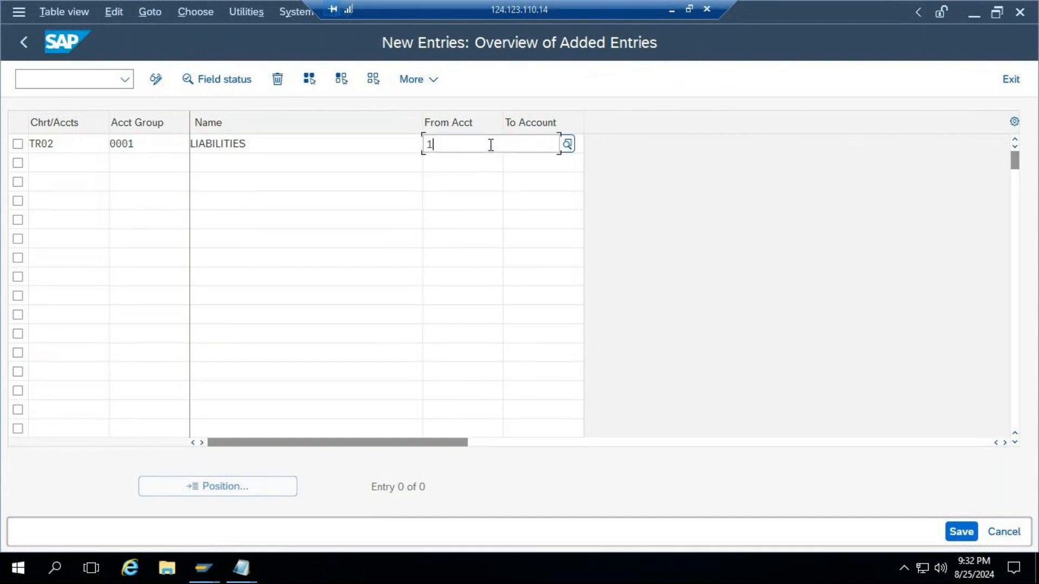
key(Tab)
text(199999)
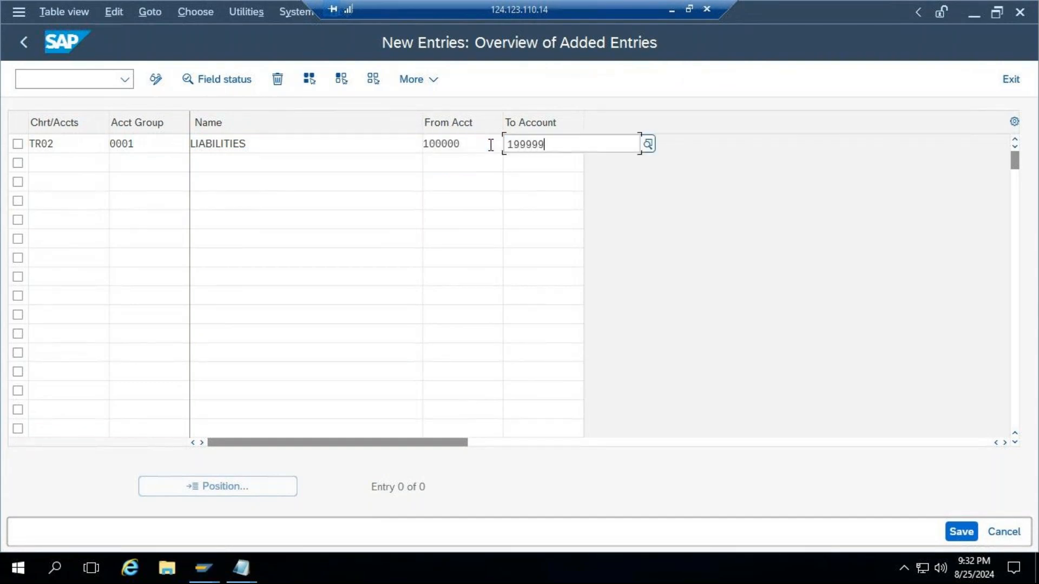
key(Tab)
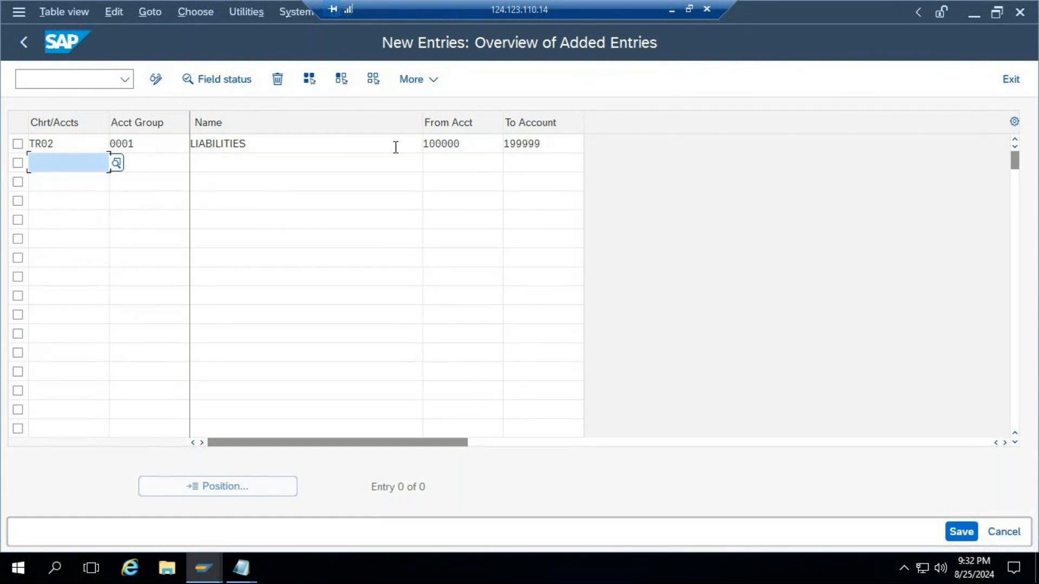
Review the from and to account numbers entered for the LIABILITIES group.
double_click(479, 144)
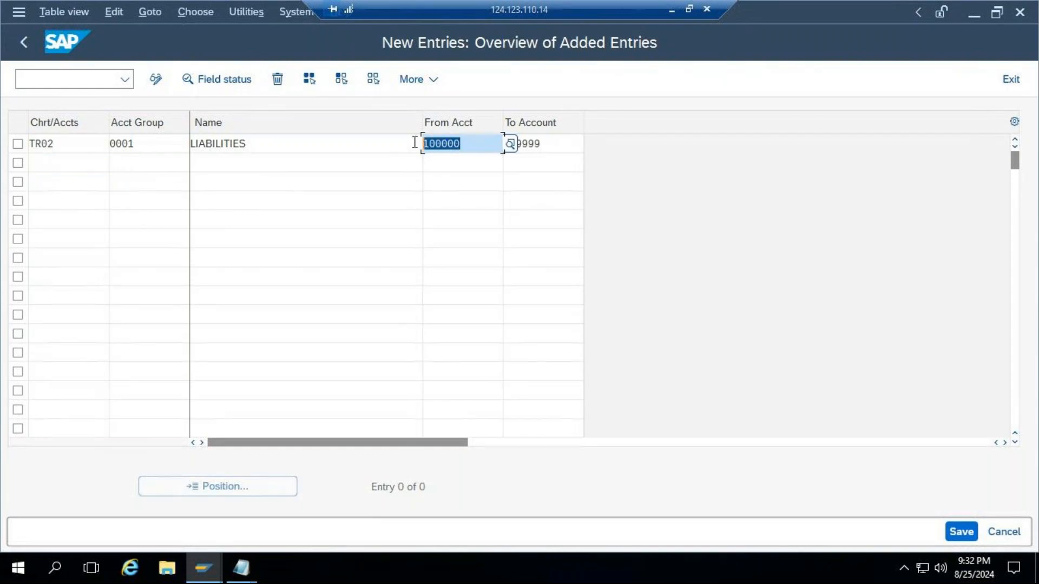
double_click(548, 143)
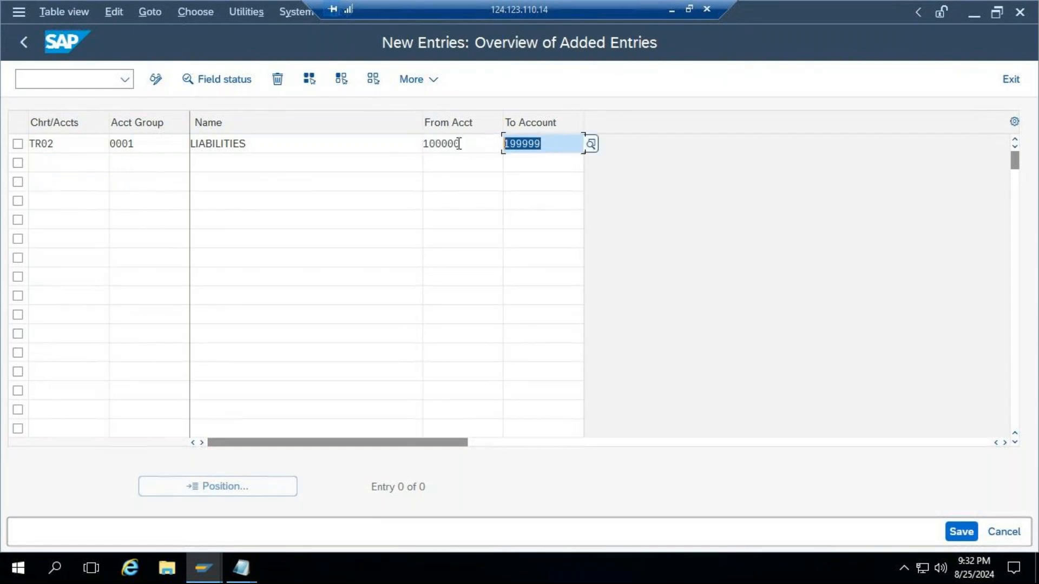
double_click(421, 143)
double_click(549, 142)
double_click(464, 146)
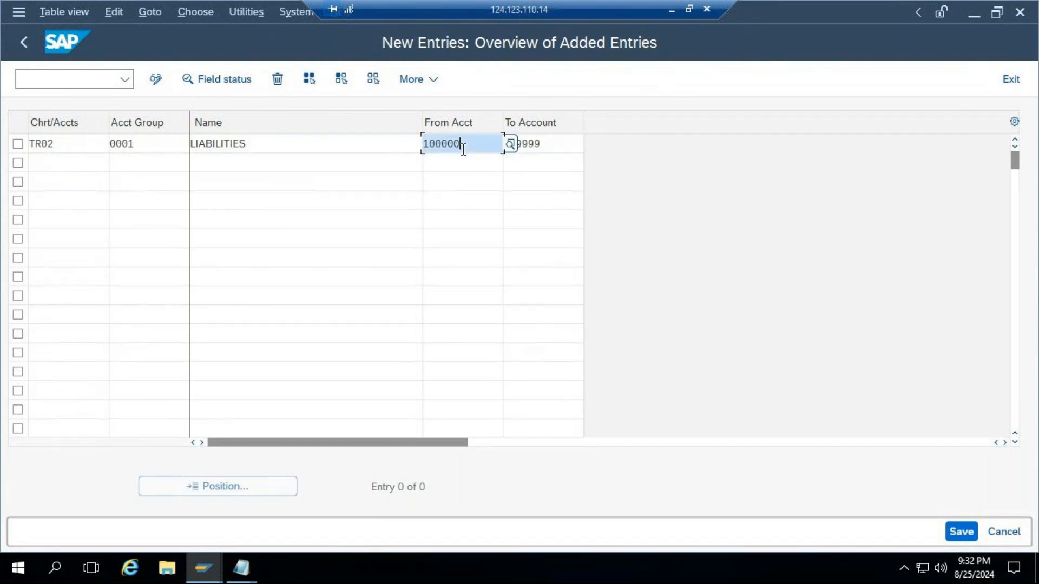
double_click(541, 144)
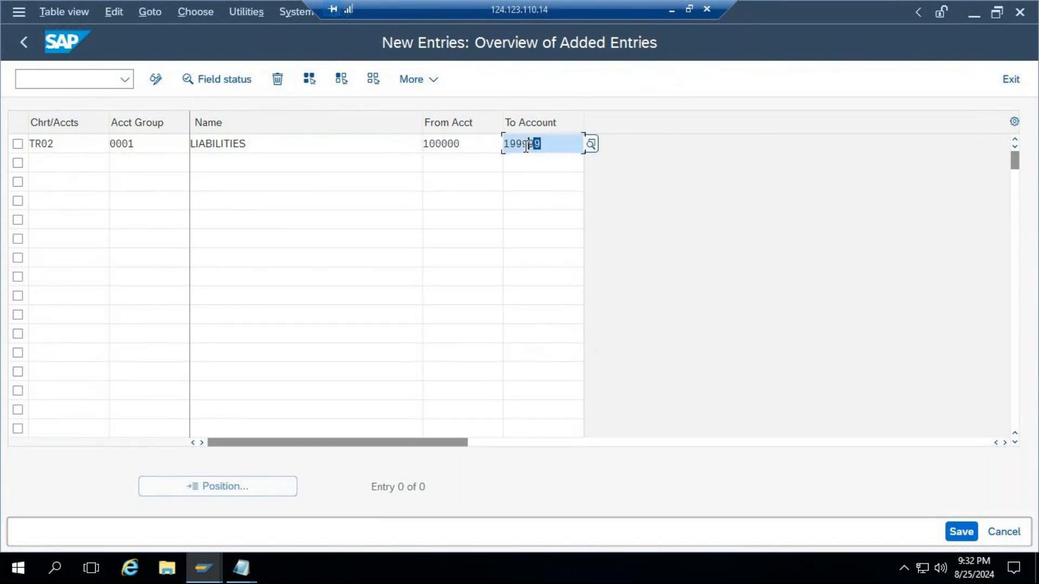
Copy chart of accounts TR02 into the next three entry rows.
double_click(88, 145)
key(ctrl+c)
click(46, 162)
key(ctrl+v)
click(46, 179)
key(ctrl+v)
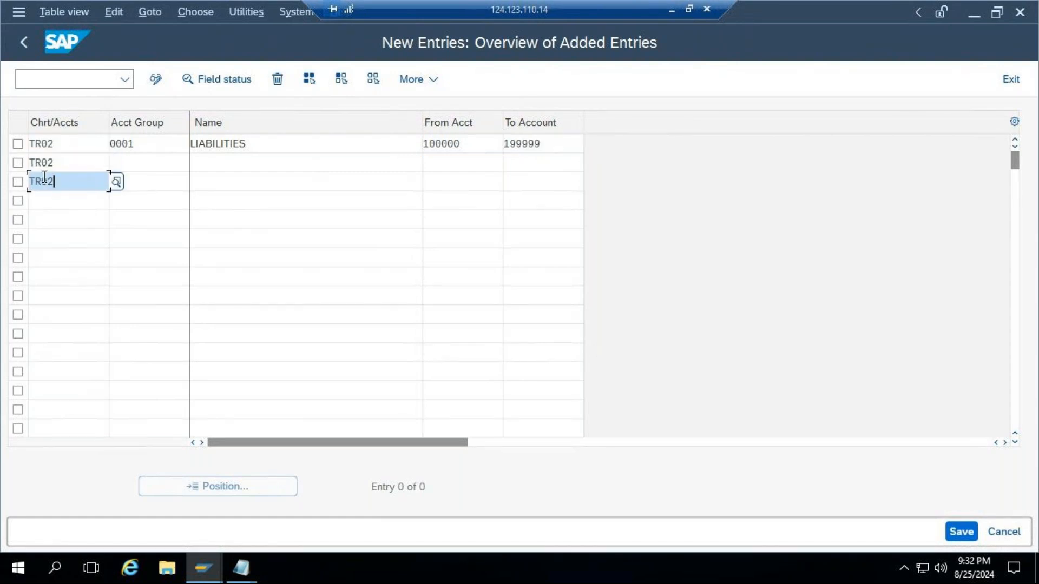
click(46, 200)
key(ctrl+v)
Set the second row's account group to 0002 and name it ASSETS.
double_click(142, 145)
key(ctrl+c)
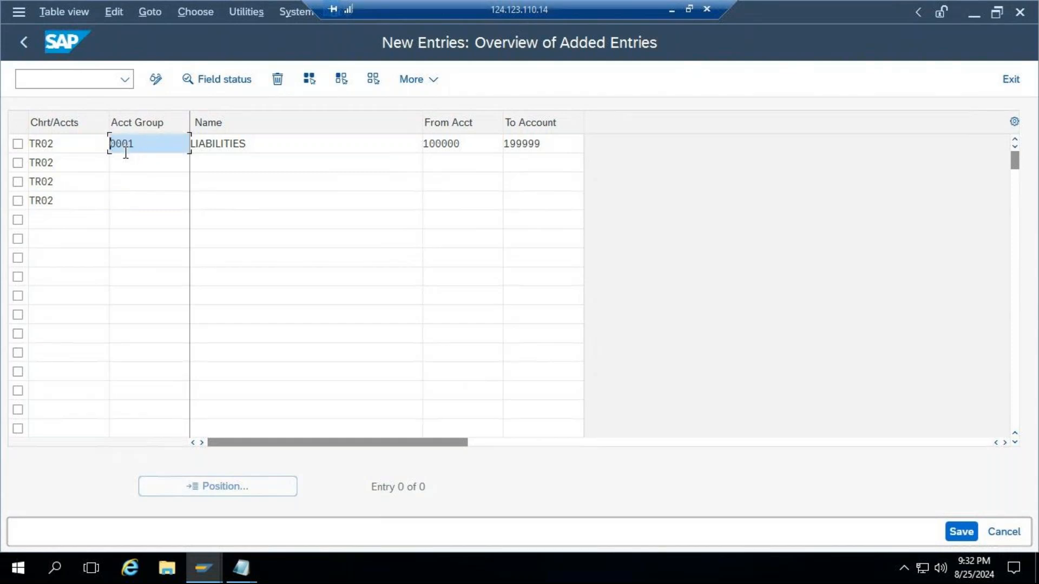
click(137, 164)
key(ctrl+v)
key(BackSpace)
text(2)
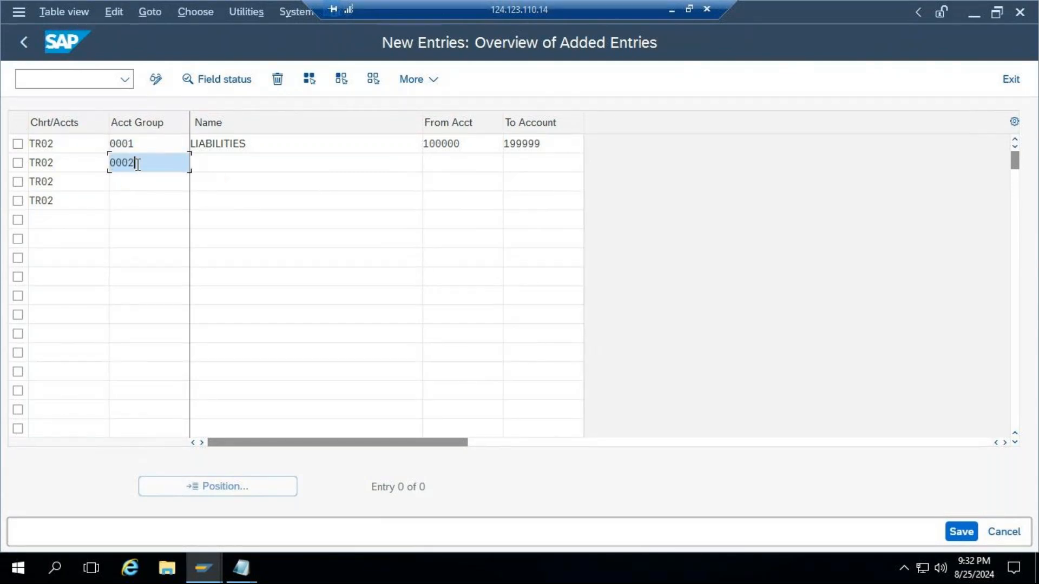
key(Tab)
click(244, 209)
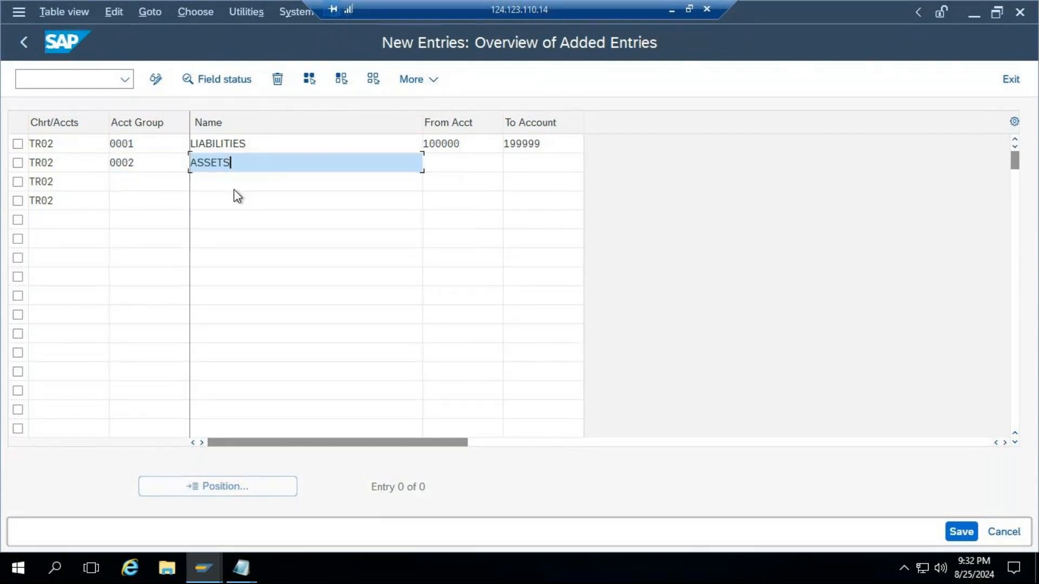
Assign account group 0003 to the third TR02 row and 0004 to the fourth.
click(153, 184)
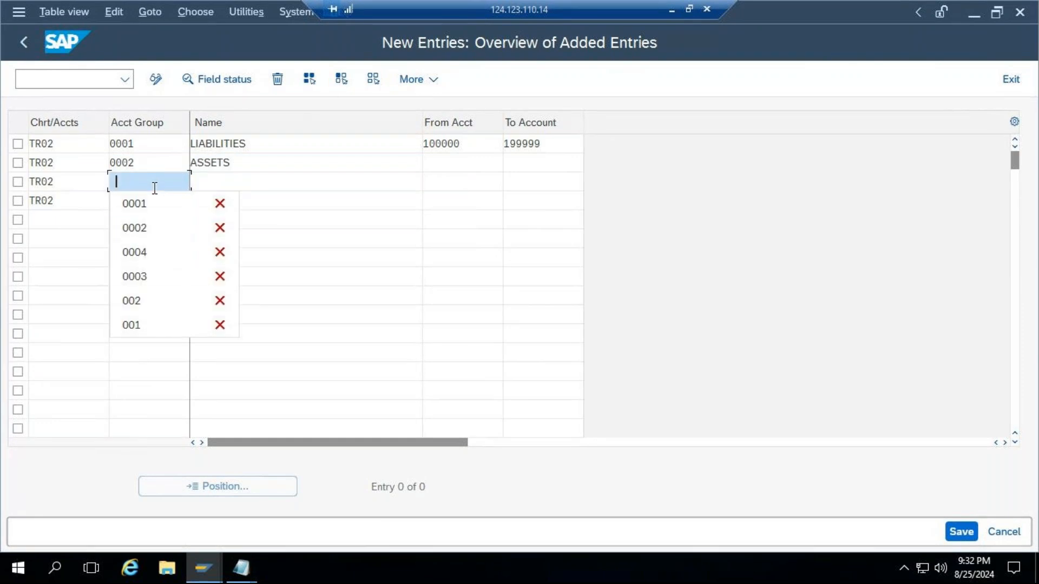
click(148, 279)
click(131, 203)
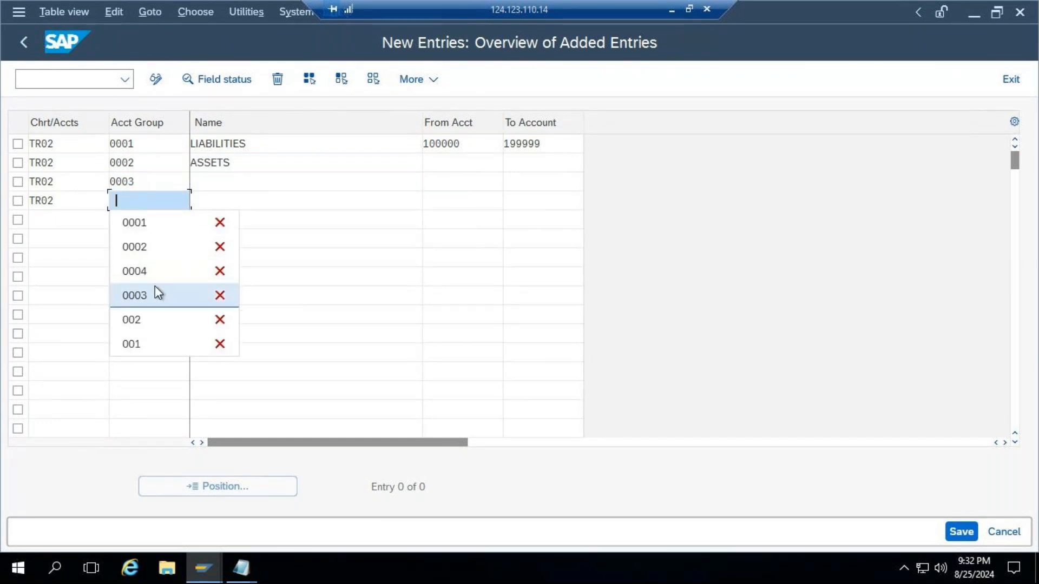
click(154, 271)
Name account group 0003 REVENUE and account group 0004 EXPENSES.
click(239, 180)
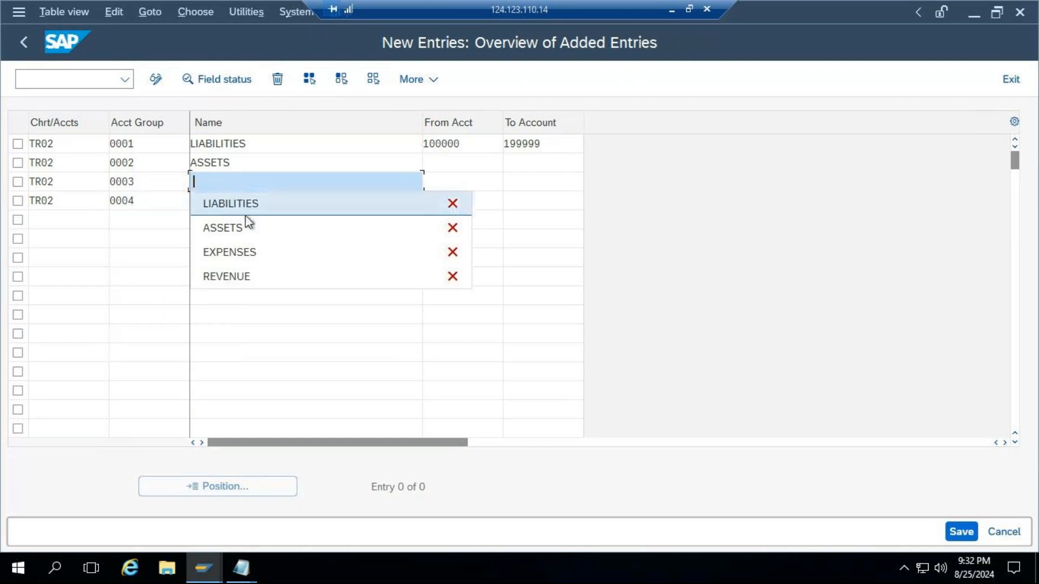
click(242, 276)
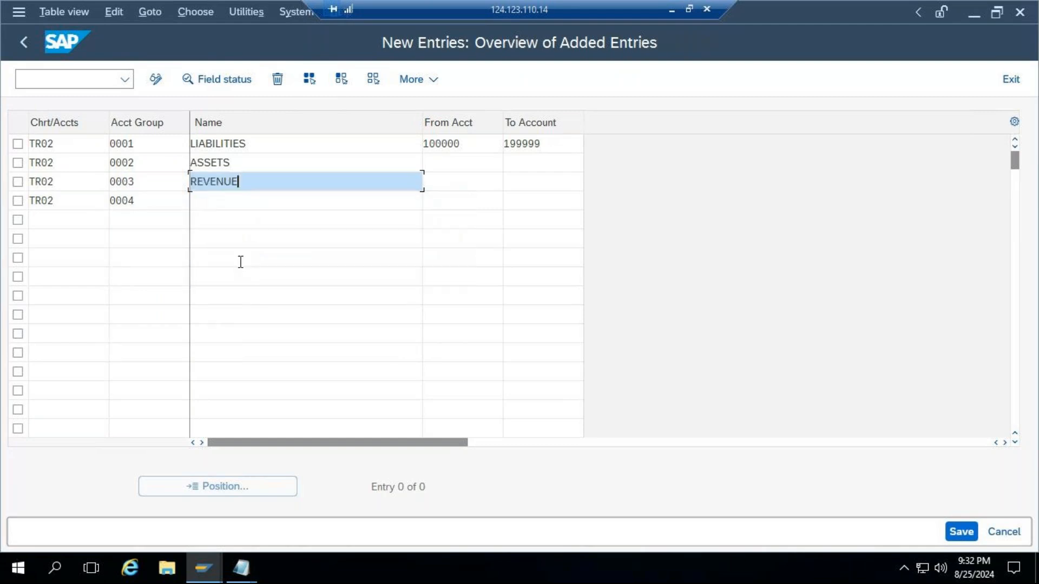
click(234, 204)
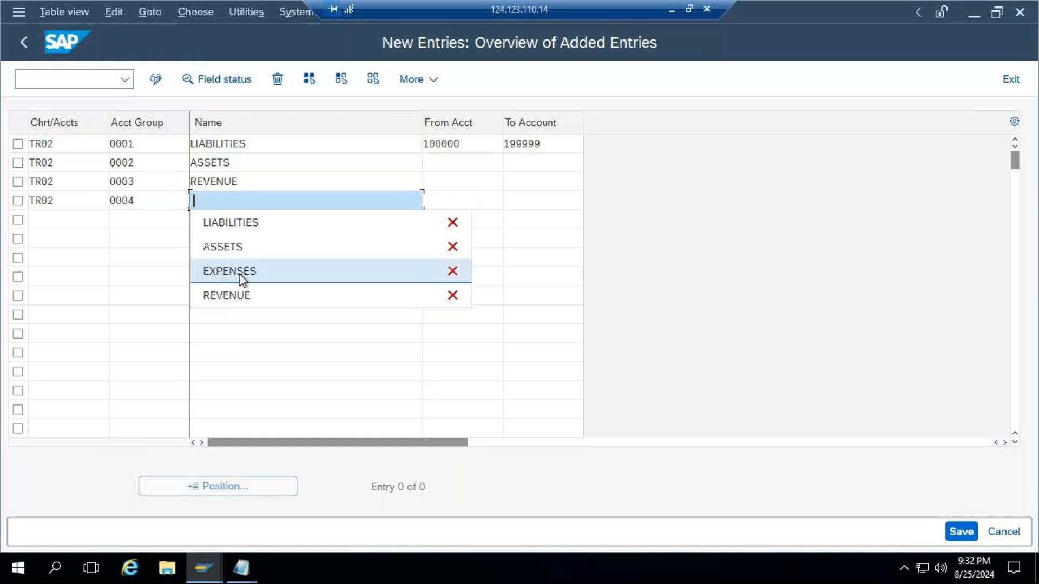
click(239, 272)
Set the ASSETS account group's number range from 200000 to 299999.
click(436, 161)
text(2)
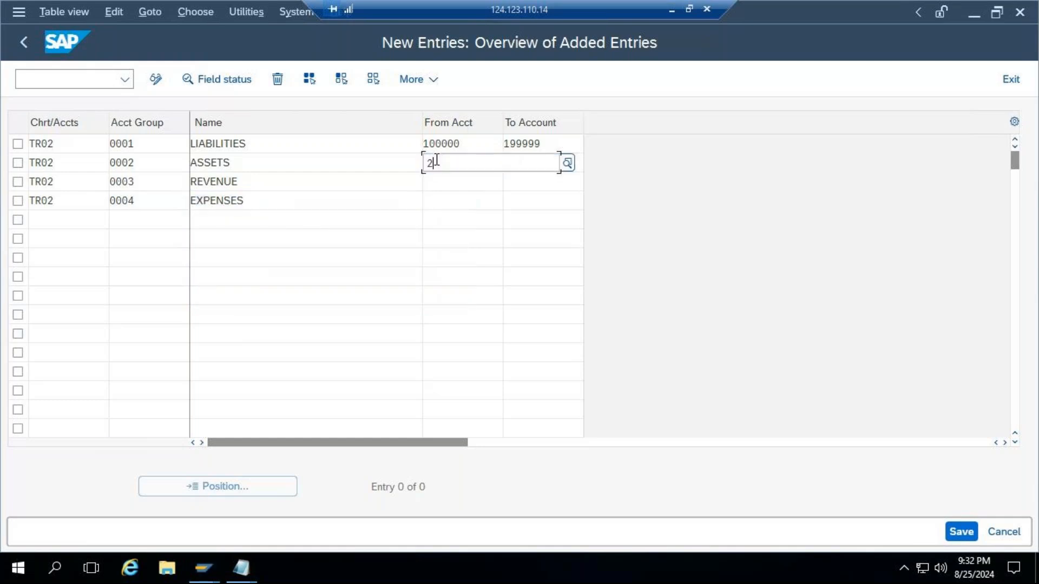
text(00000)
key(Tab)
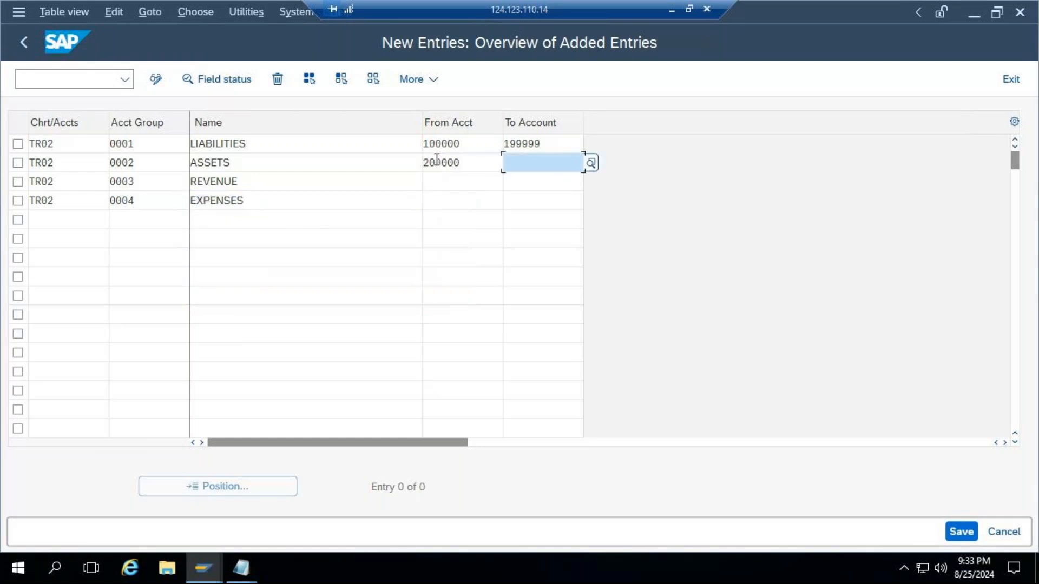
text(299999)
key(Tab)
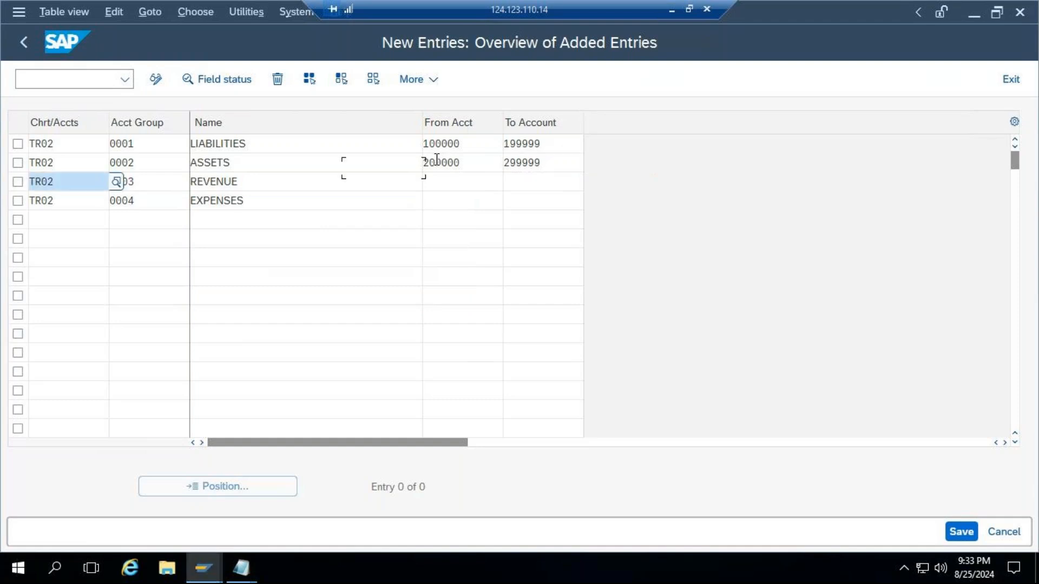
Set the REVENUE account group's number range from 300000 to 399999.
key(Tab)
key(Tab)
key(Tab)
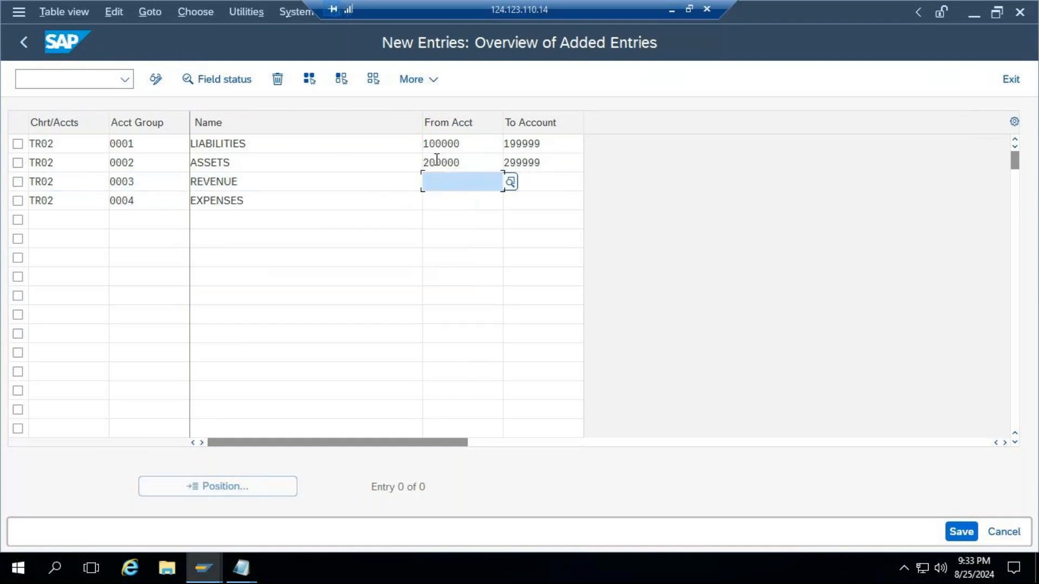
text(300000)
key(Tab)
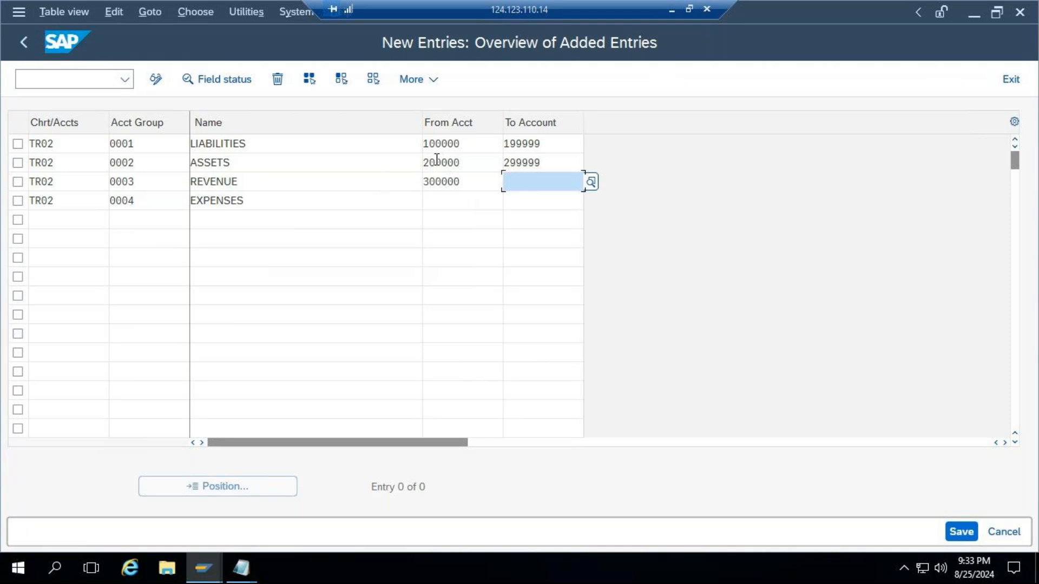
text(399999)
Set the EXPENSES account group's number range from 400000 to 499999 and validate the new entries.
key(Tab)
key(Tab)
key(Tab)
key(Tab)
text(400000)
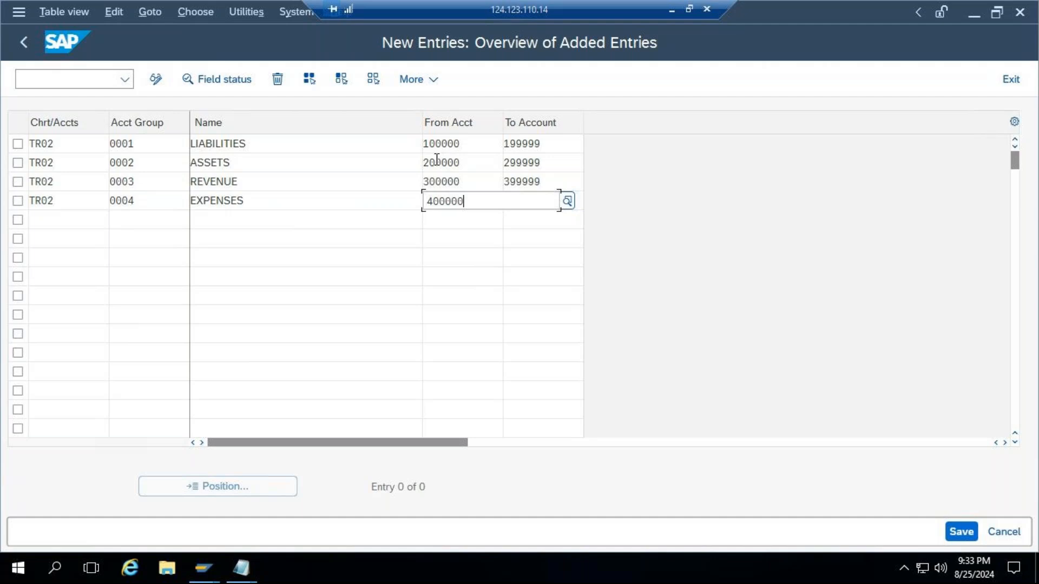
key(Tab)
text(499999)
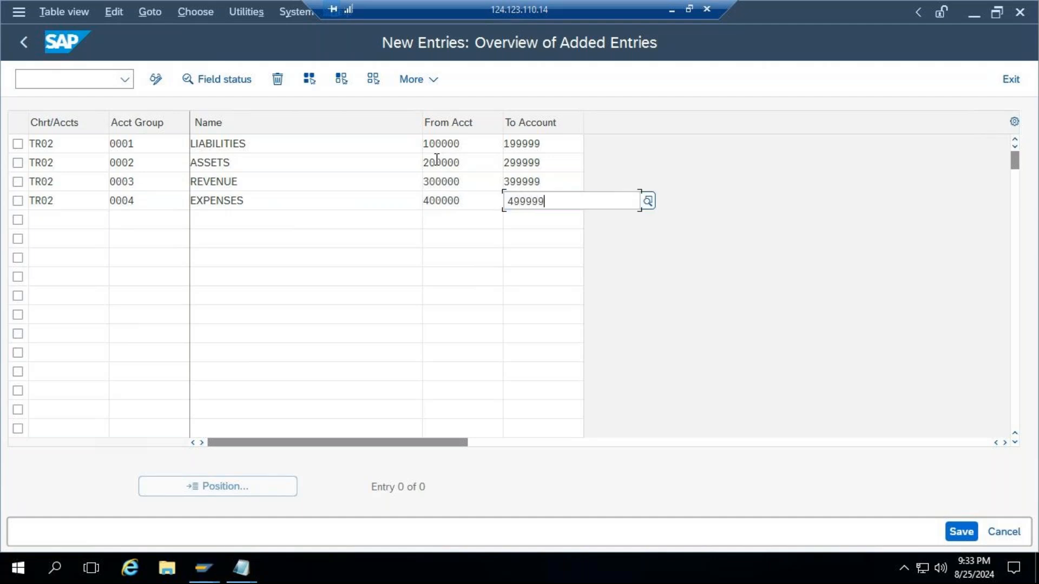
key(Return)
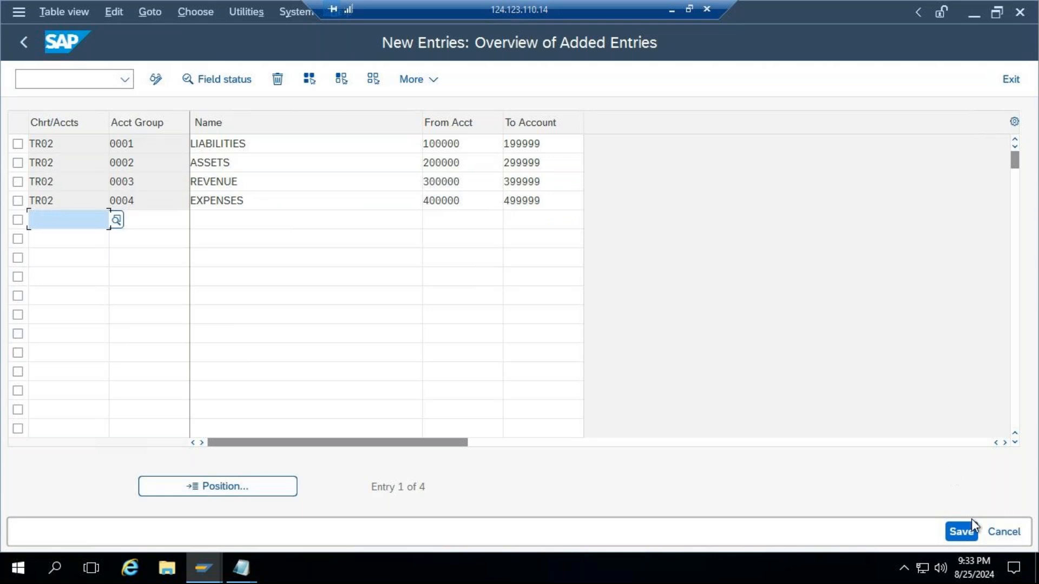
Save the four TR02 account groups under the customizing request "Enterprise Structure of TR02".
click(954, 528)
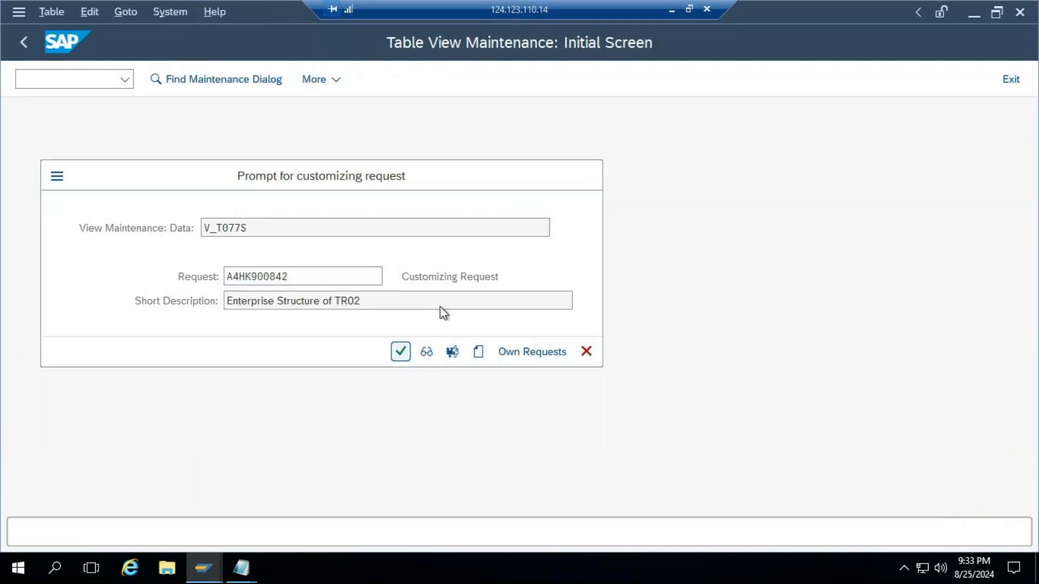
key(Return)
click(267, 144)
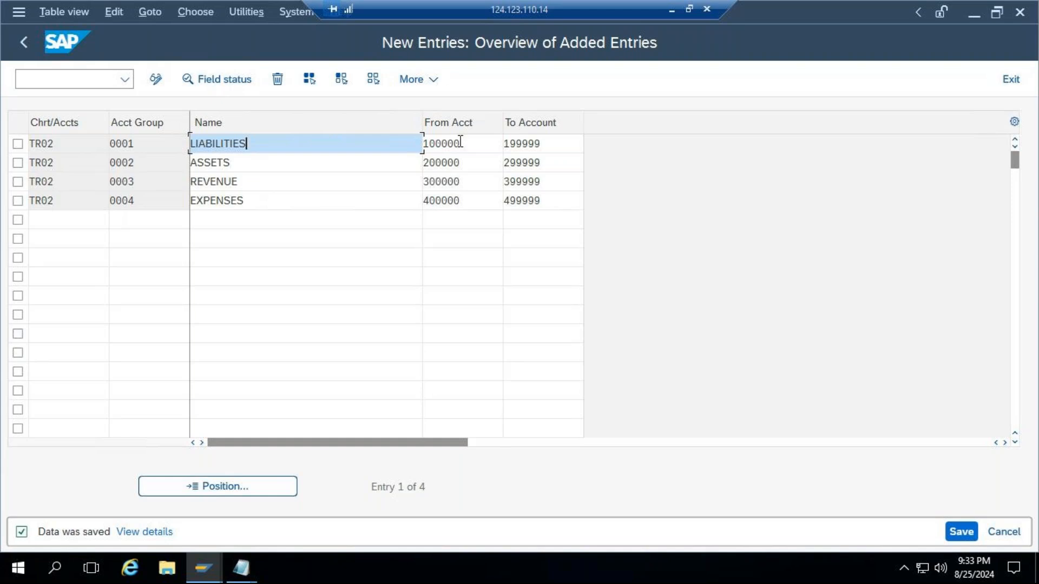
click(469, 202)
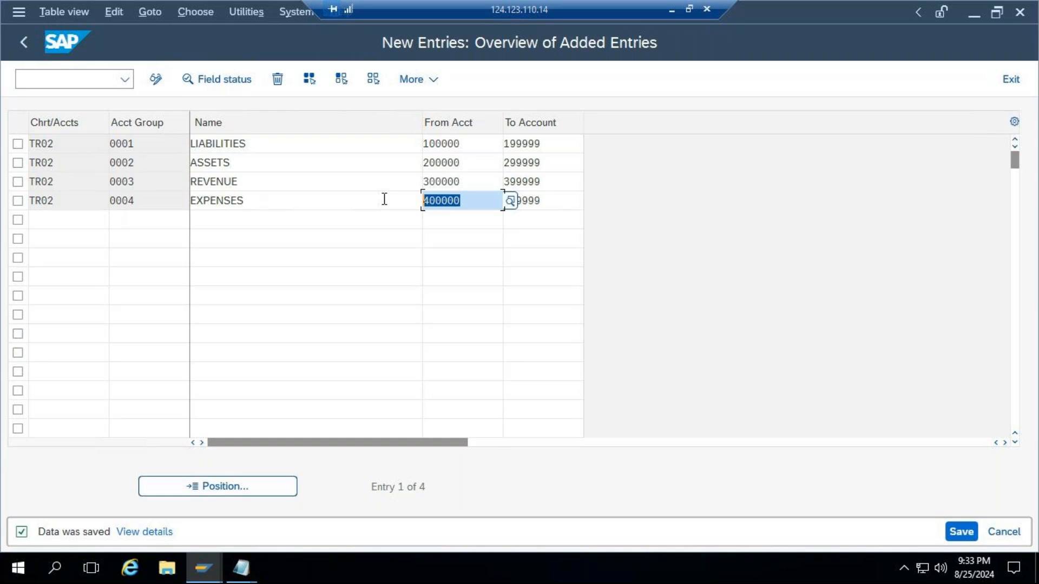
Switch to the central G/L account session and start creating G/L account 100100 in company code TR00.
click(196, 571)
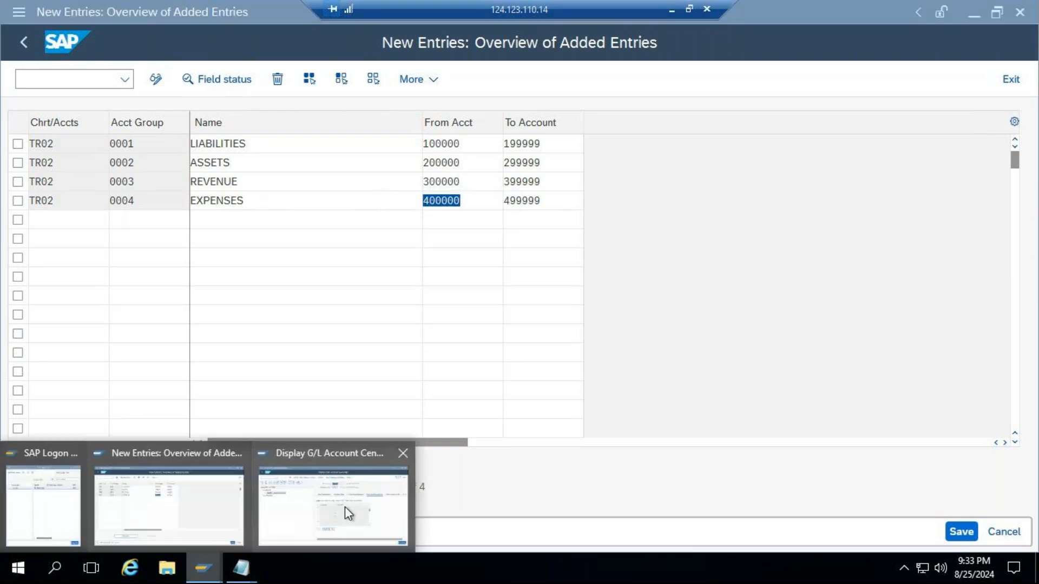
click(346, 511)
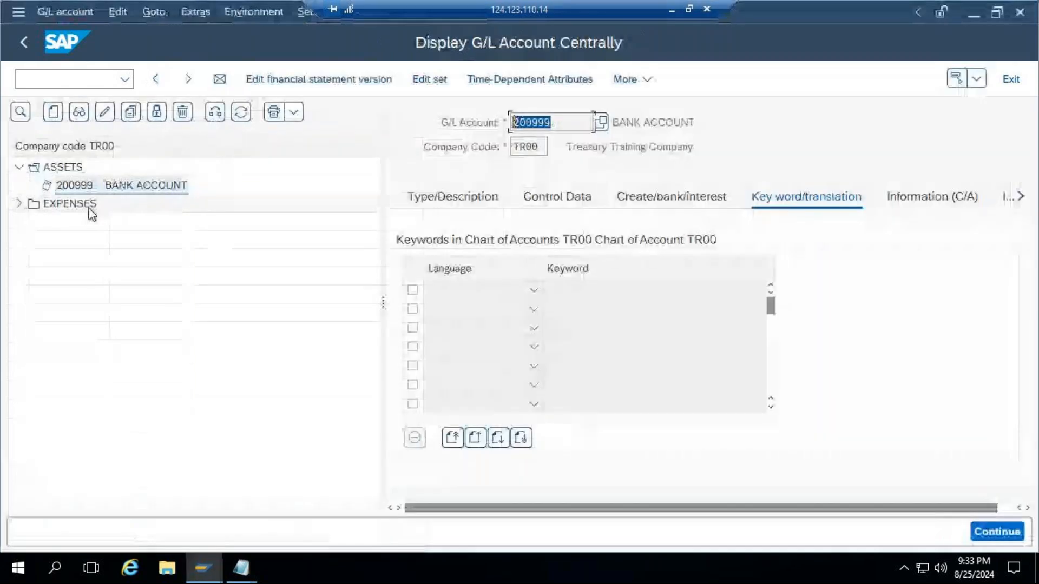
click(53, 112)
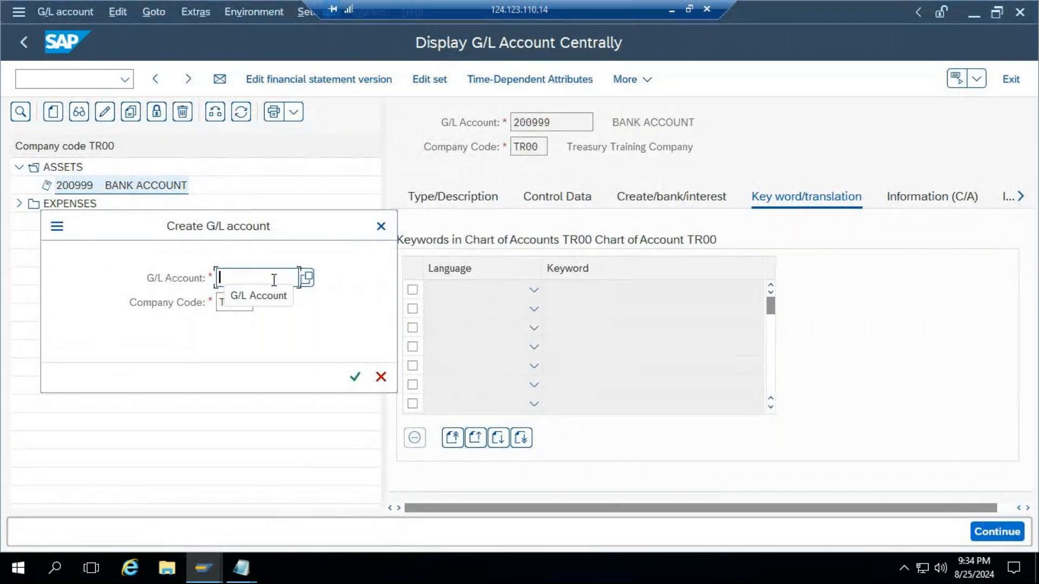
key(alt+Tab)
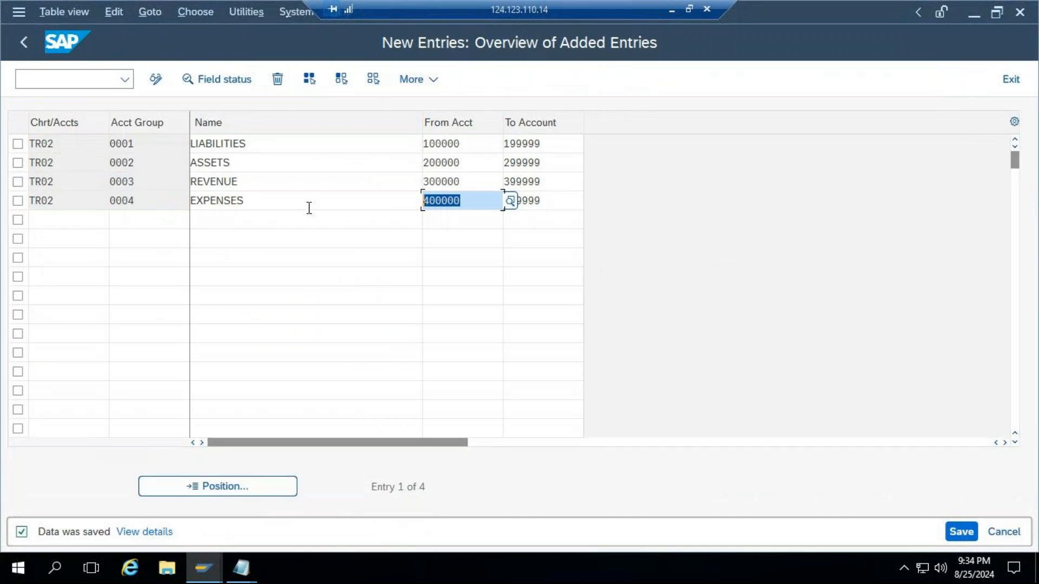
drag(256, 204, 136, 199)
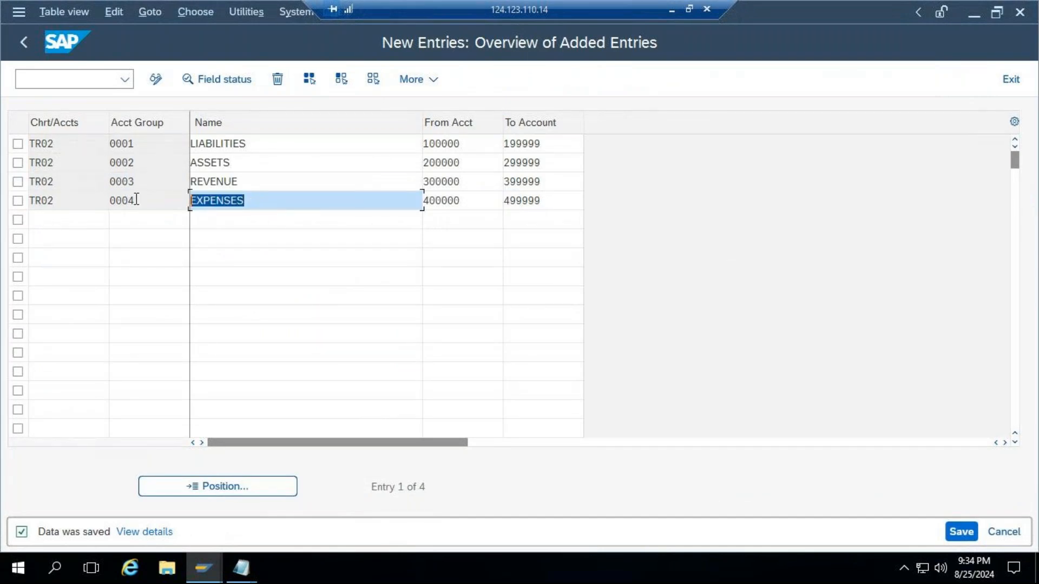
drag(467, 141, 359, 143)
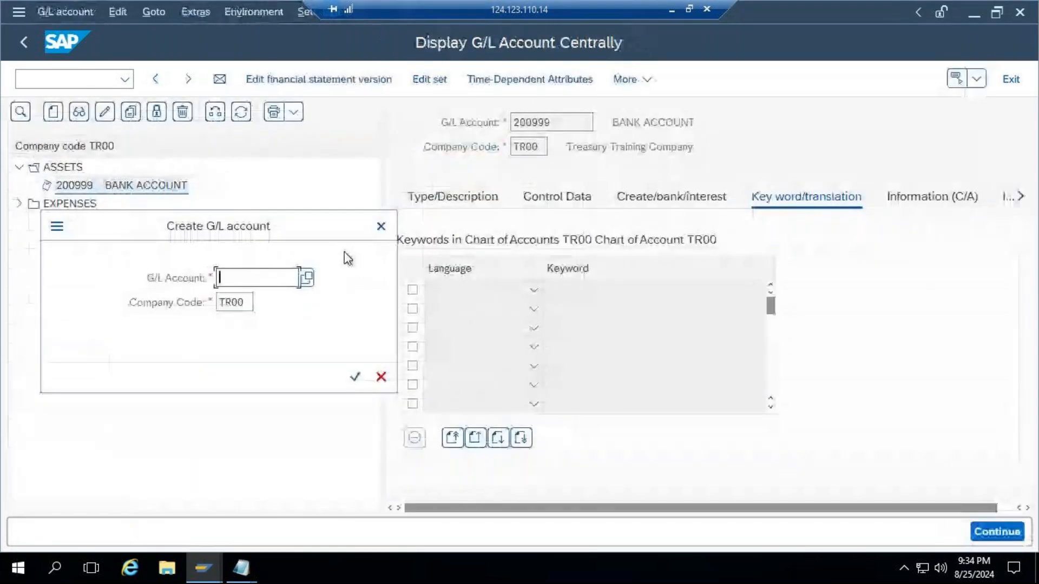
text(00)
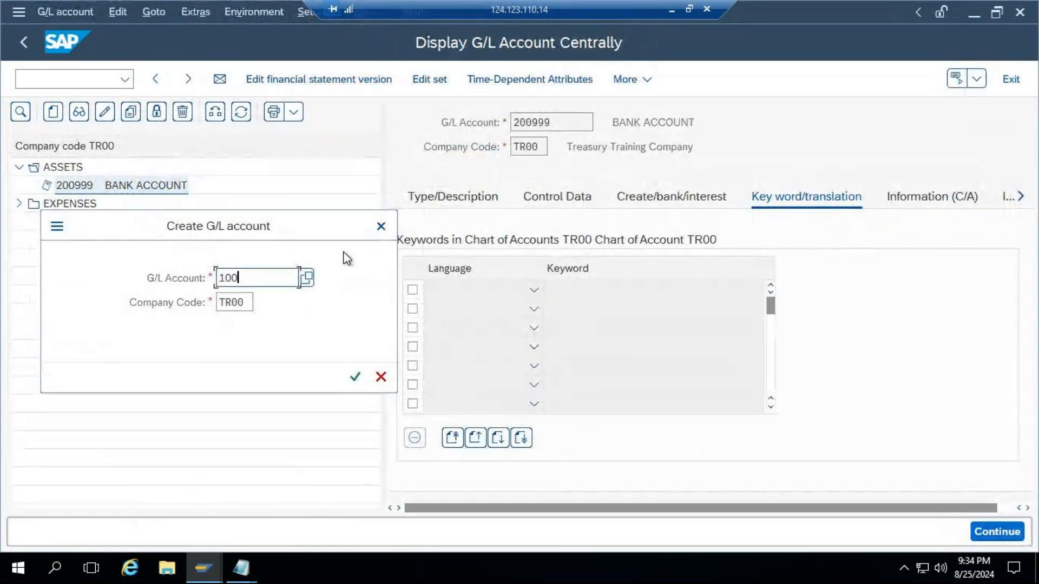
text(100)
key(Return)
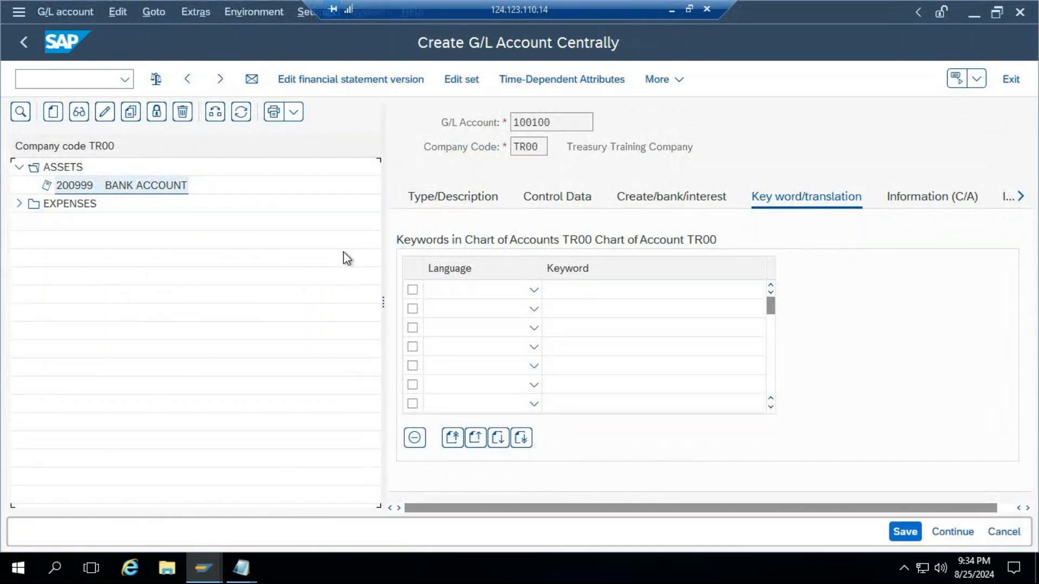
Set account 100100's G/L account type to P Primary Costs or Revenue and try assigning account group 0004 EXPENSES.
click(447, 198)
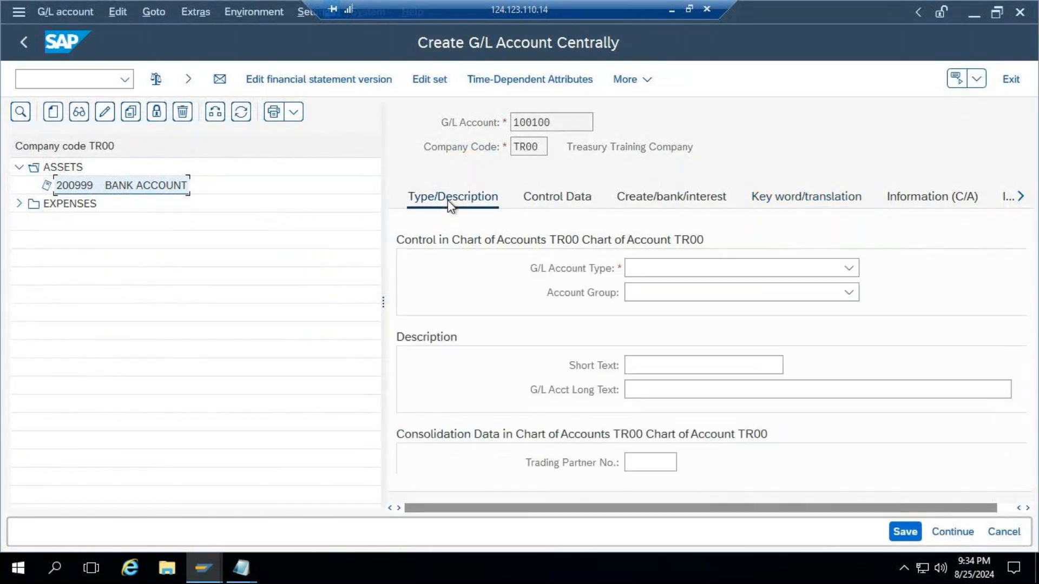
click(848, 268)
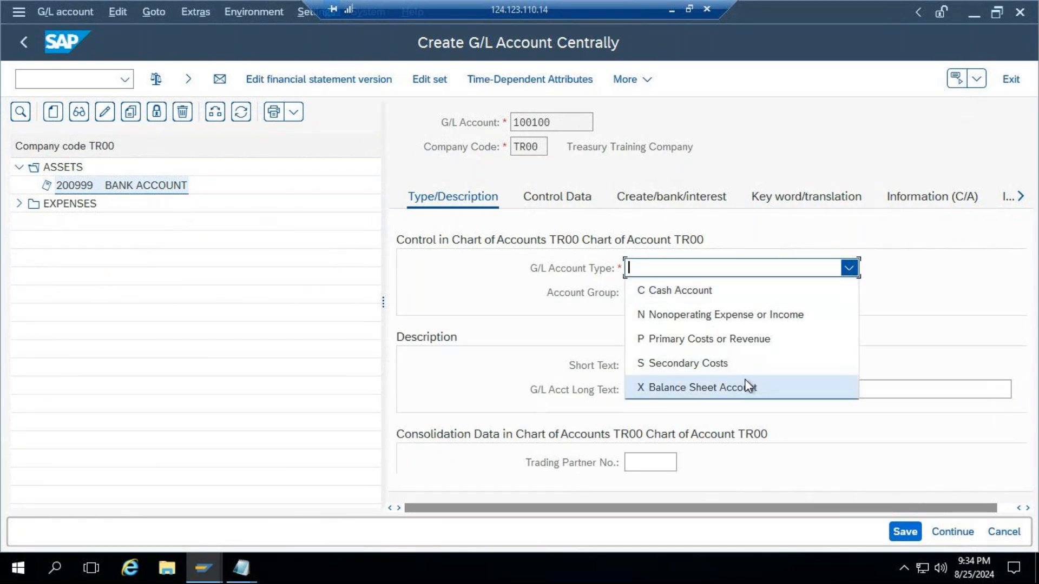
click(722, 338)
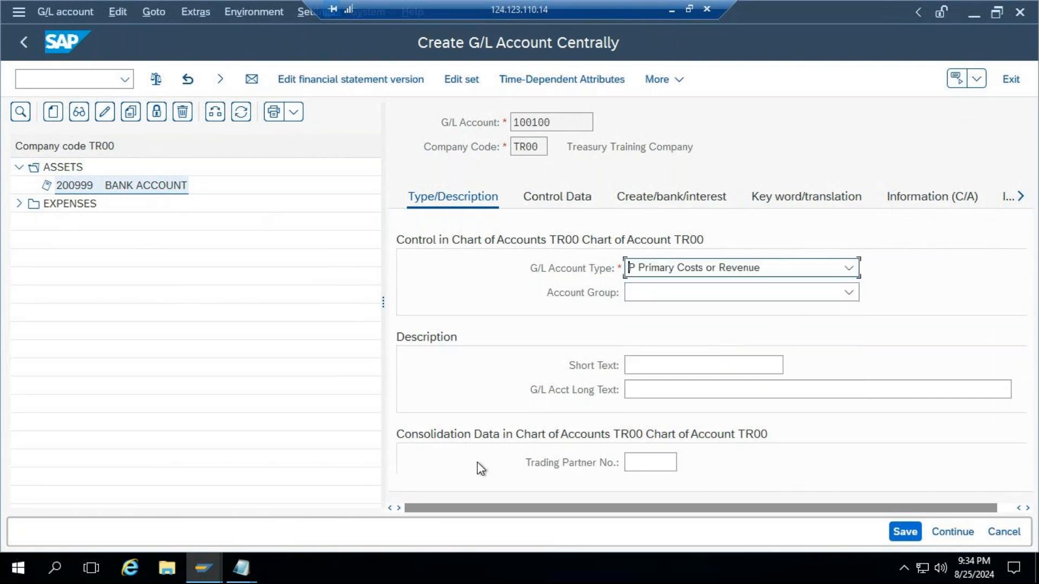
drag(568, 123, 445, 124)
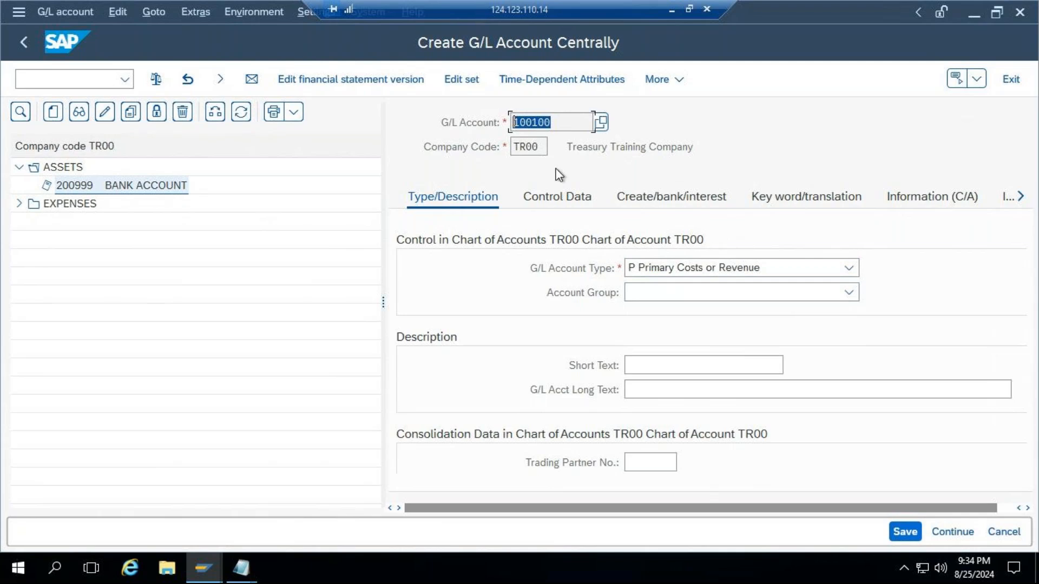
click(823, 289)
click(720, 391)
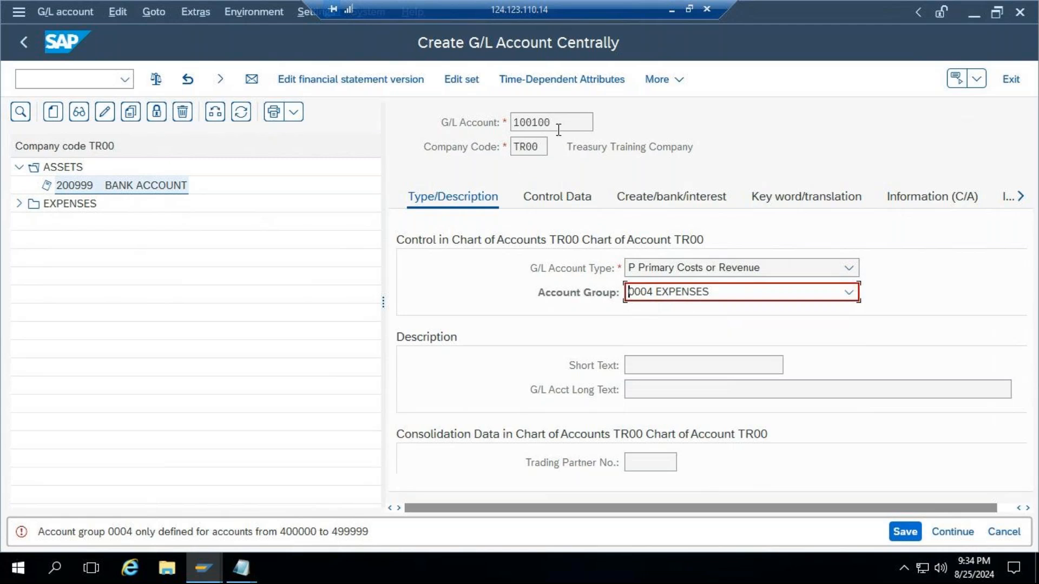
Try to save G/L account 100100 with account group 0004 EXPENSES, and exit its creation without saving.
drag(557, 123, 484, 122)
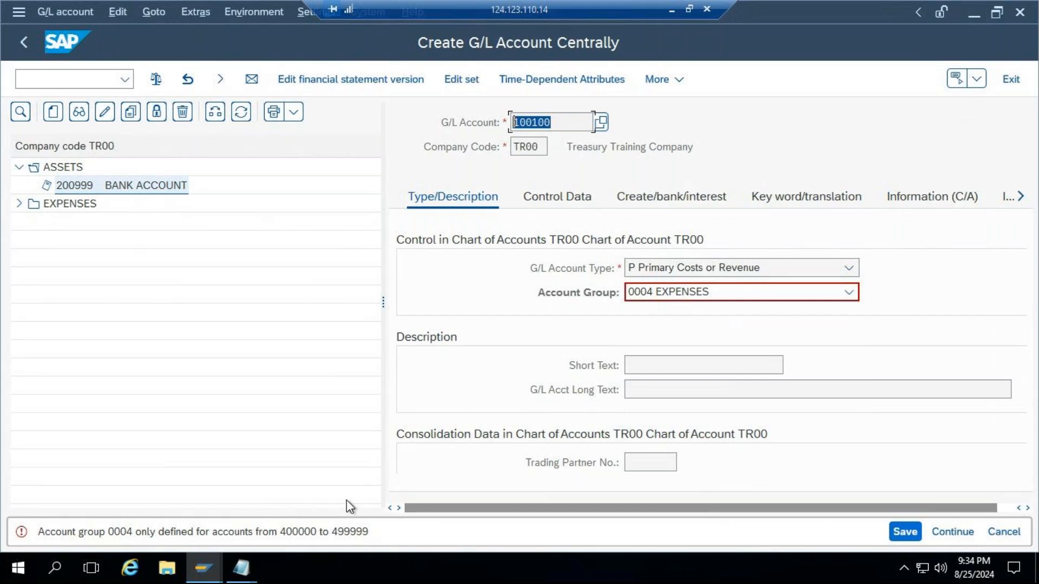
key(alt+Tab)
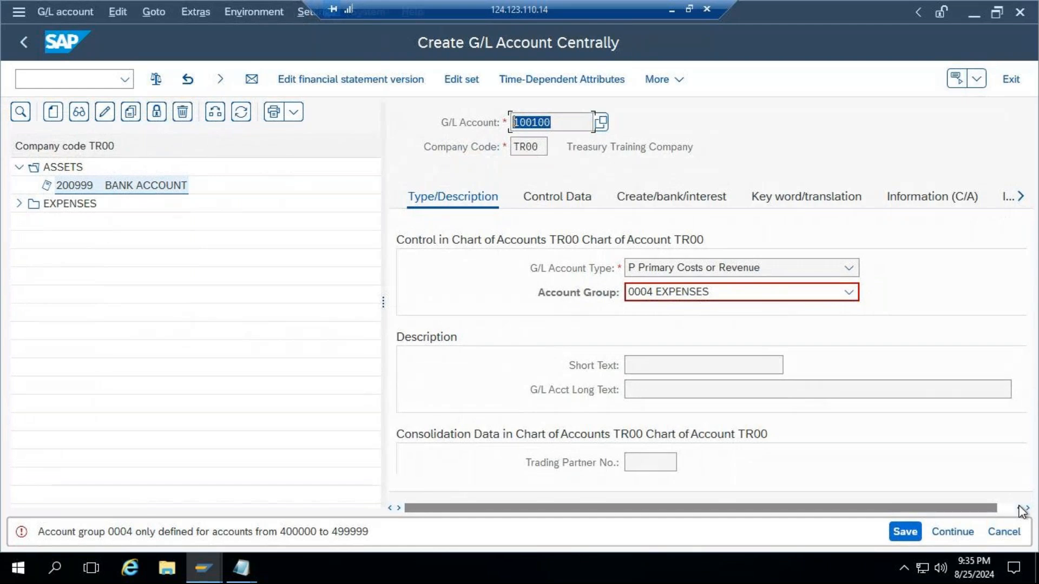
click(952, 531)
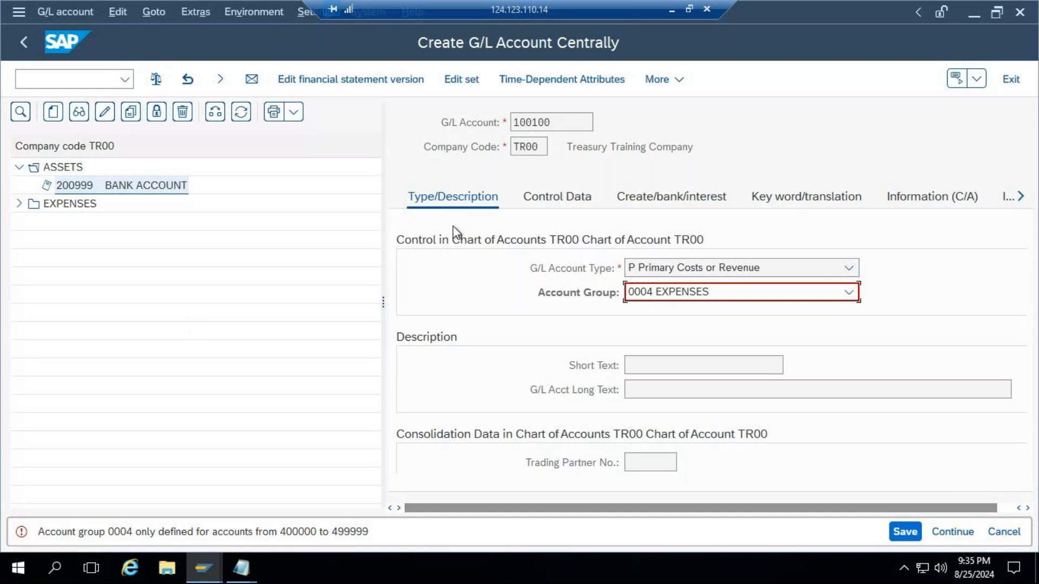
click(1004, 531)
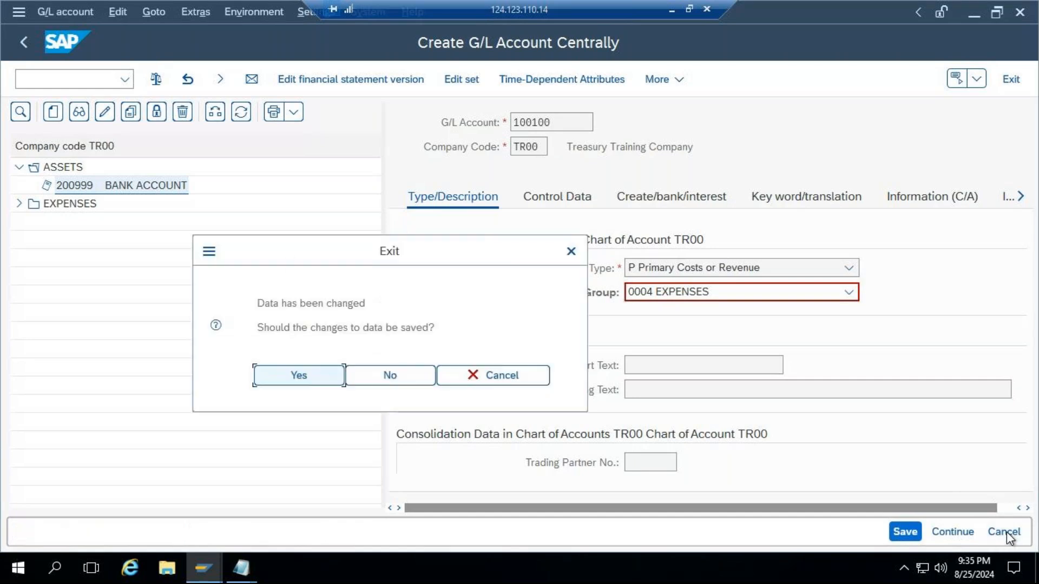
click(313, 376)
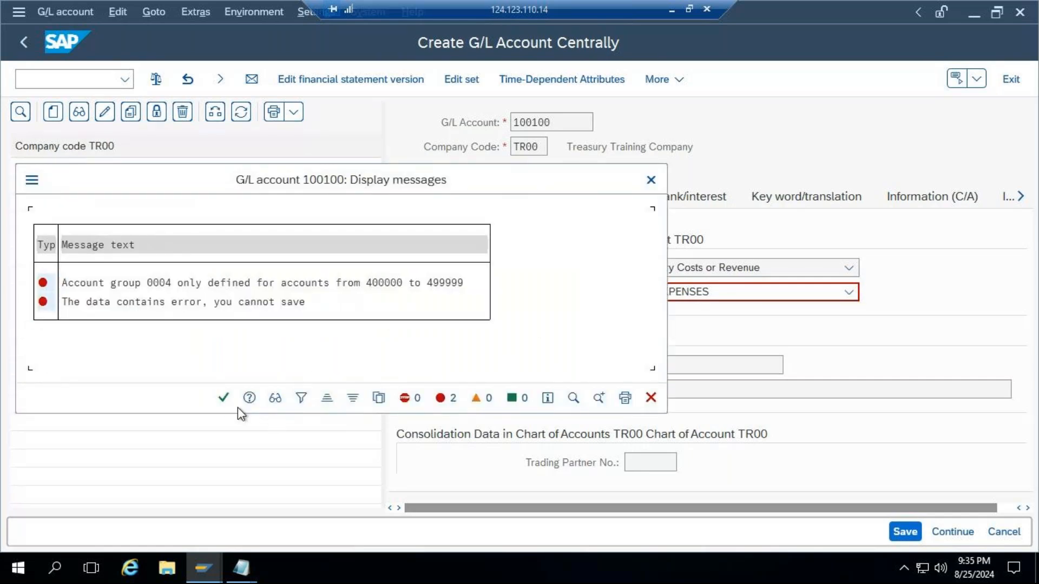
click(223, 399)
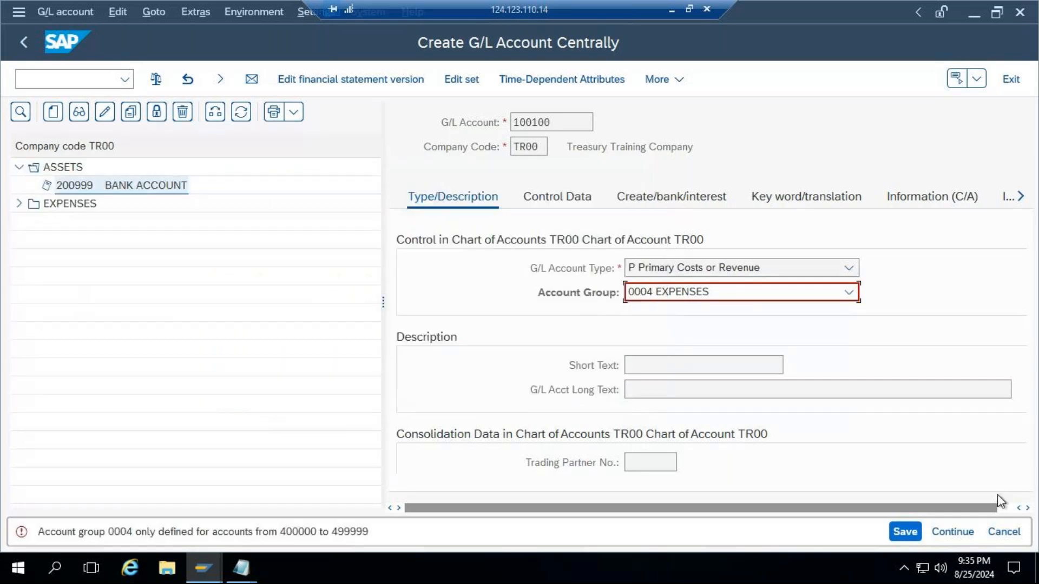
click(1004, 532)
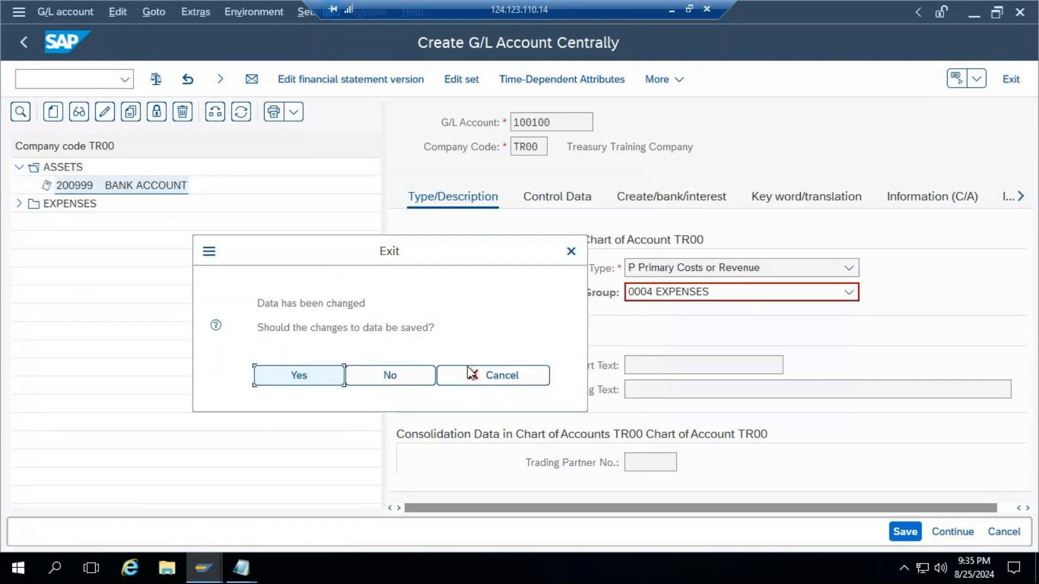
click(389, 377)
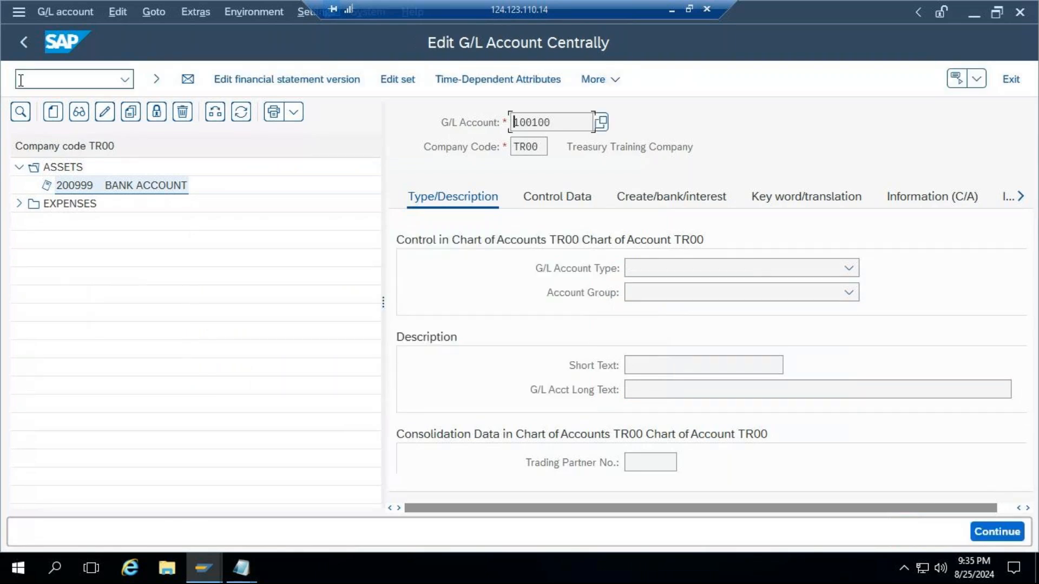
Reopen transaction FS00 and start creating G/L account 400990 in company code TR00.
click(24, 42)
text(FS00)
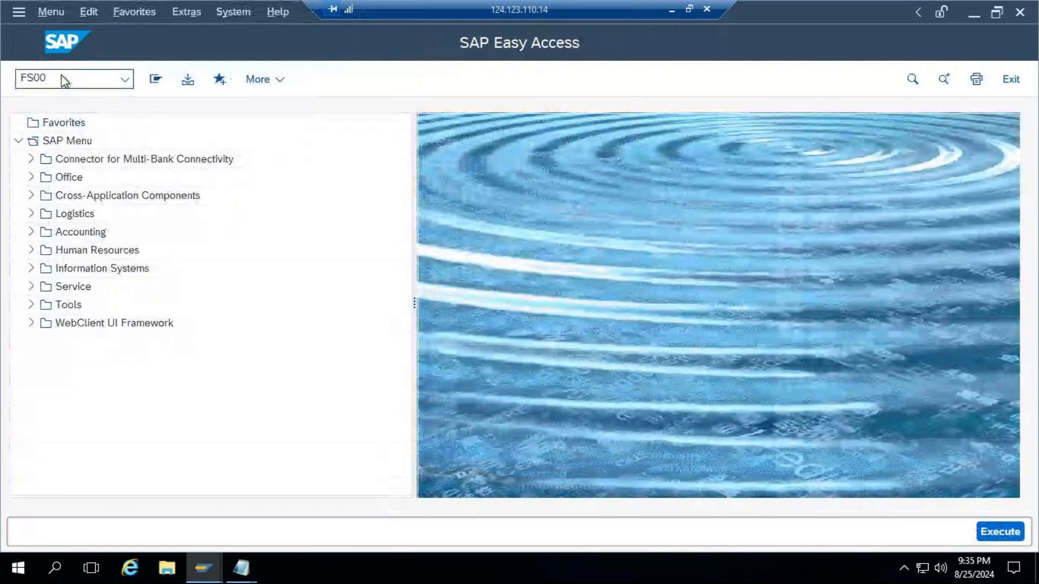
key(Return)
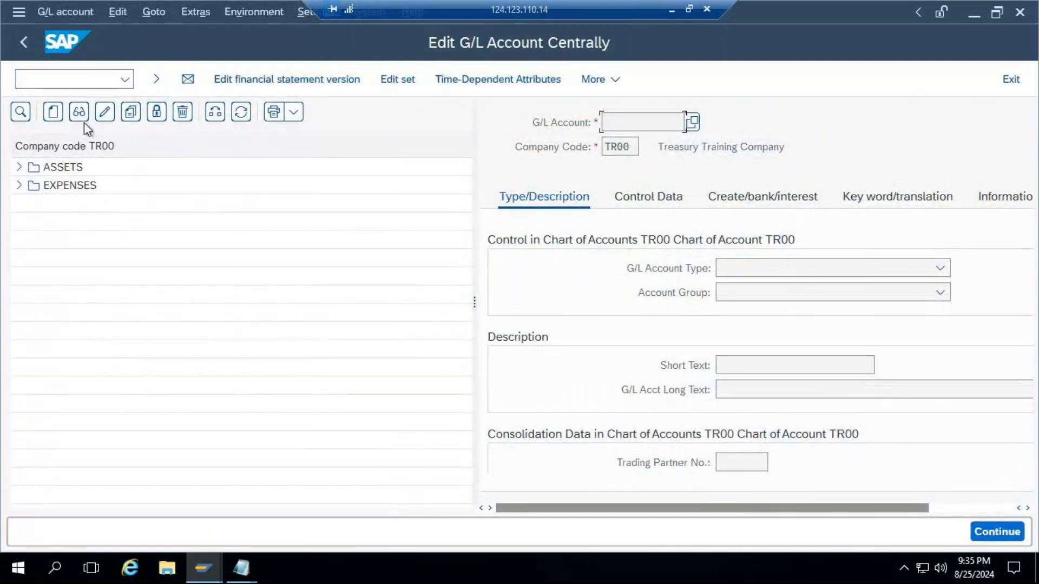
click(53, 112)
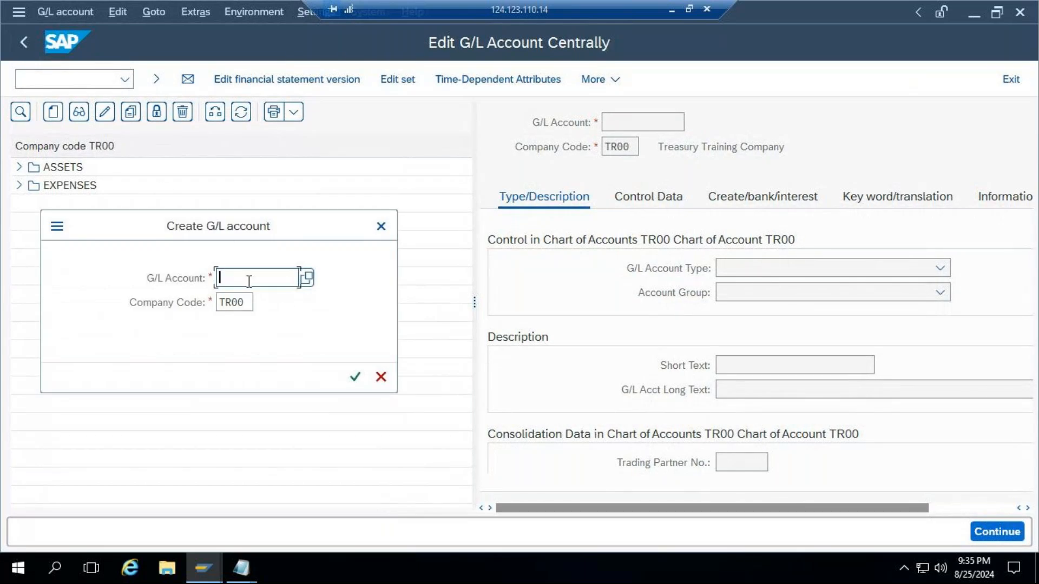
text(40099)
click(354, 377)
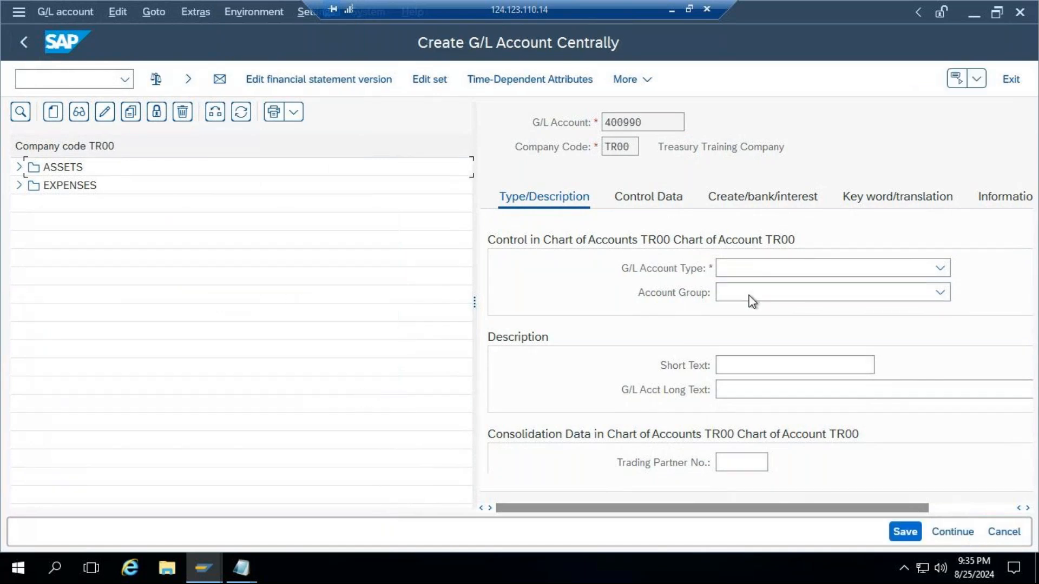
Set account 400990's G/L account type to P Primary Costs or Revenue and its account group to 0004 EXPENSES.
click(744, 271)
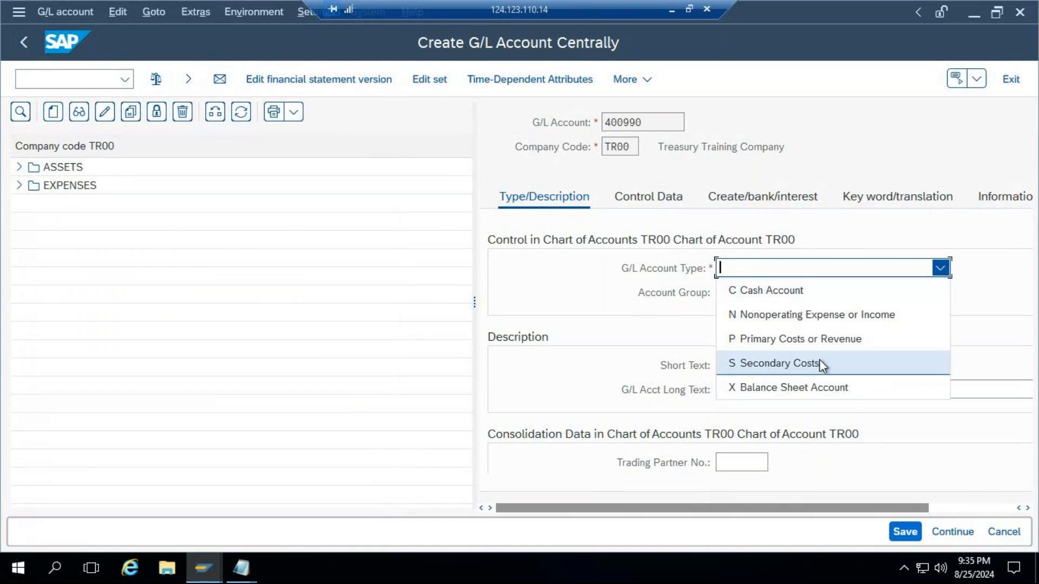
click(823, 340)
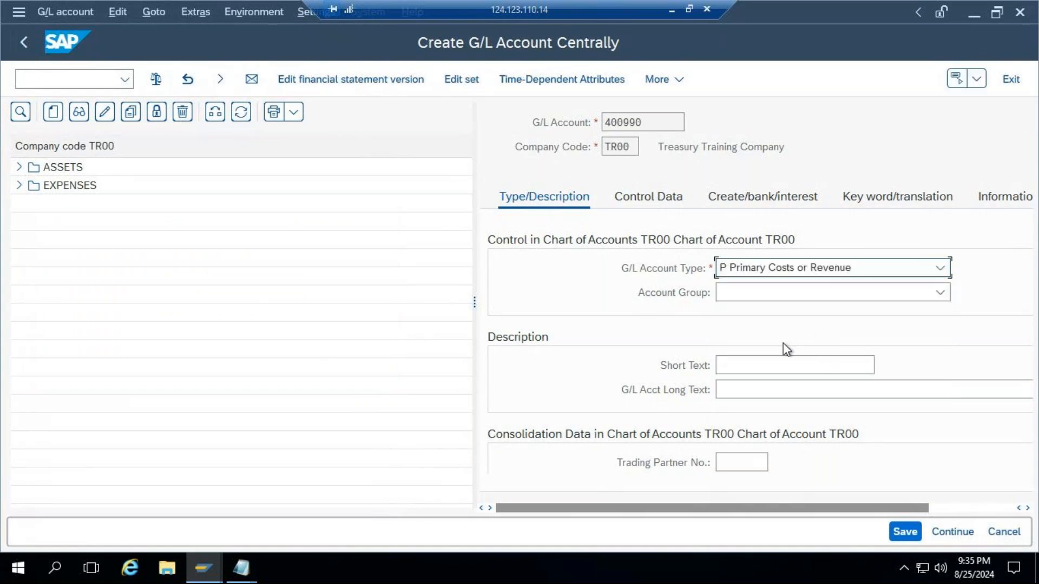
click(762, 297)
click(794, 393)
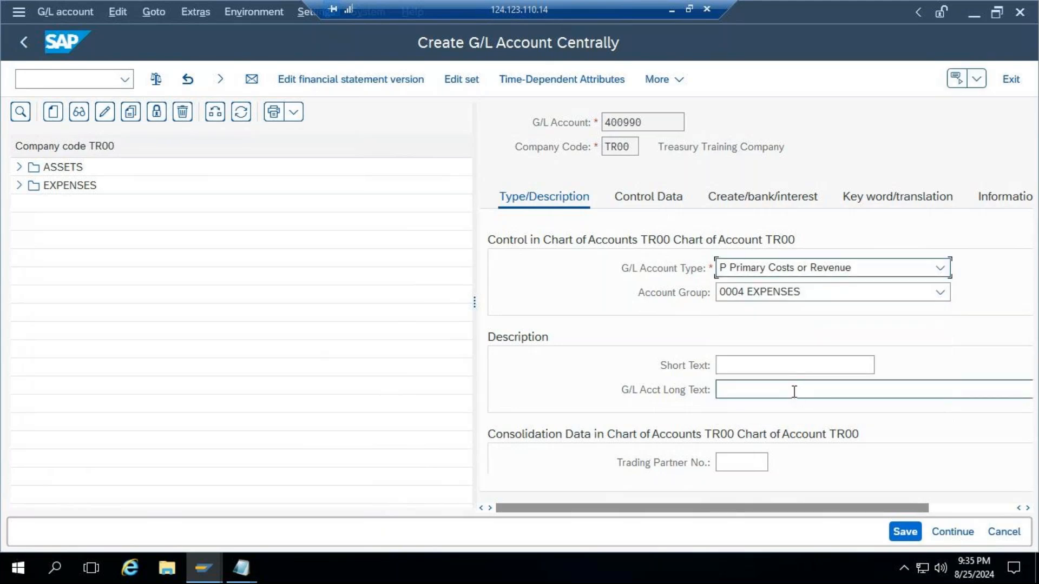
double_click(660, 127)
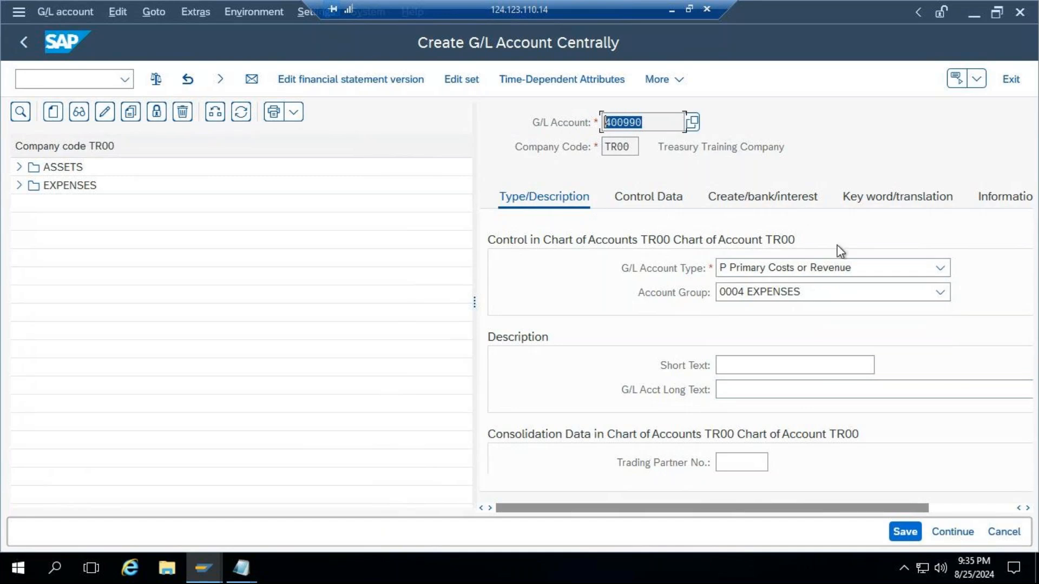
Try assigning account group 0002 ASSETS to account 400990, and set the group back to 0004 EXPENSES.
click(806, 295)
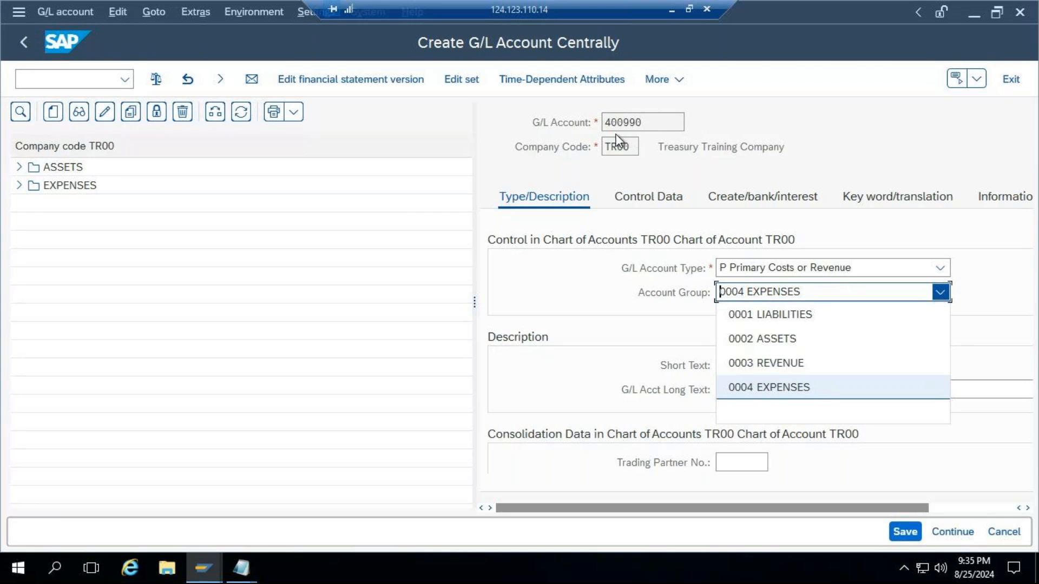
click(793, 340)
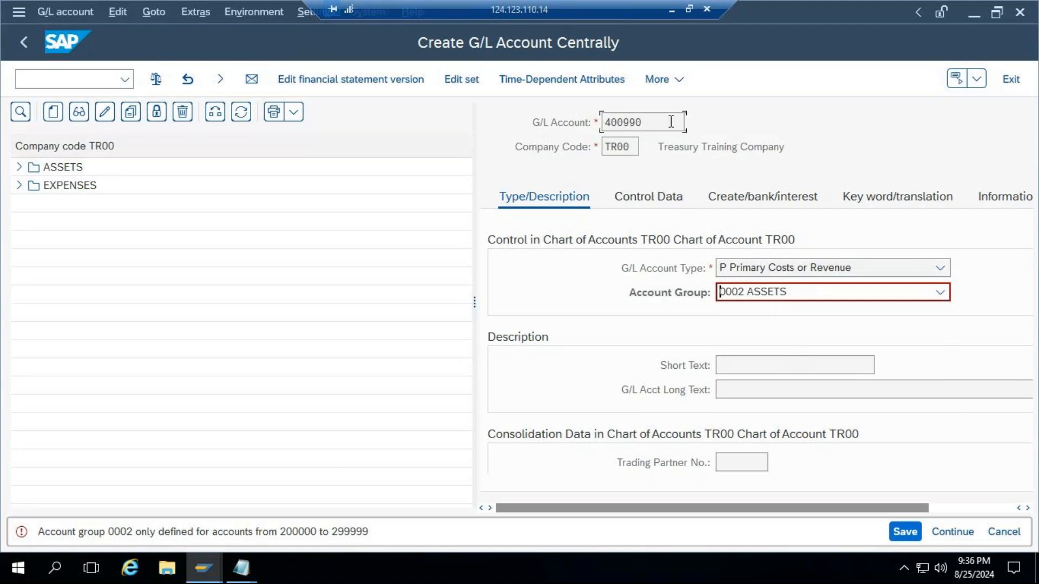
drag(674, 122, 571, 116)
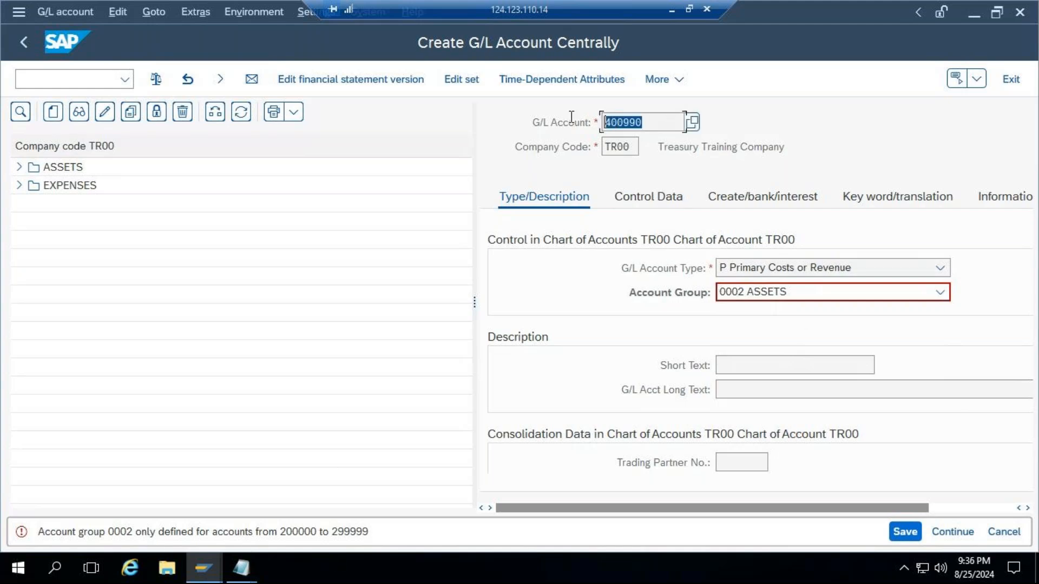
click(797, 298)
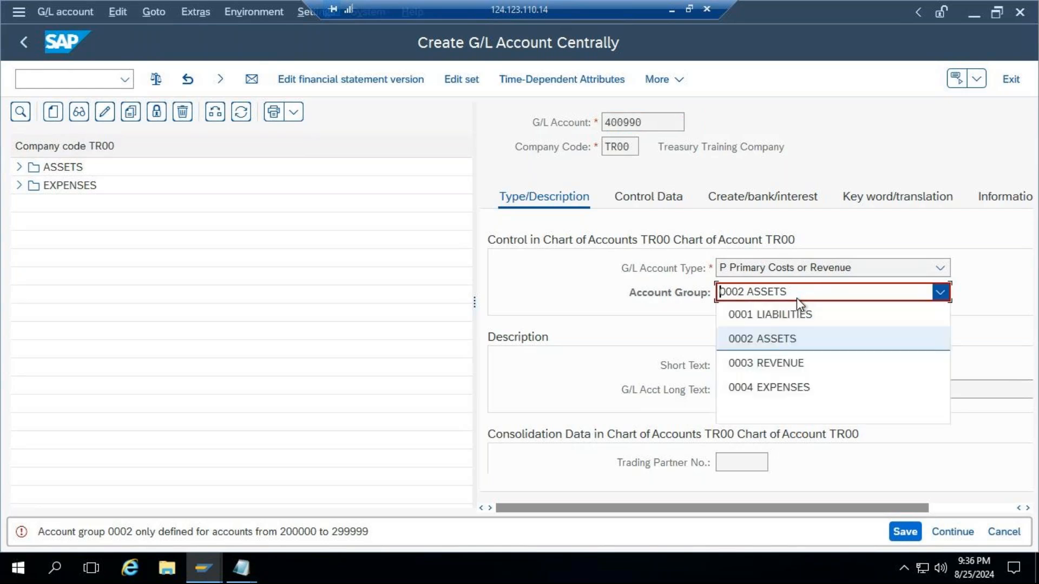
click(797, 382)
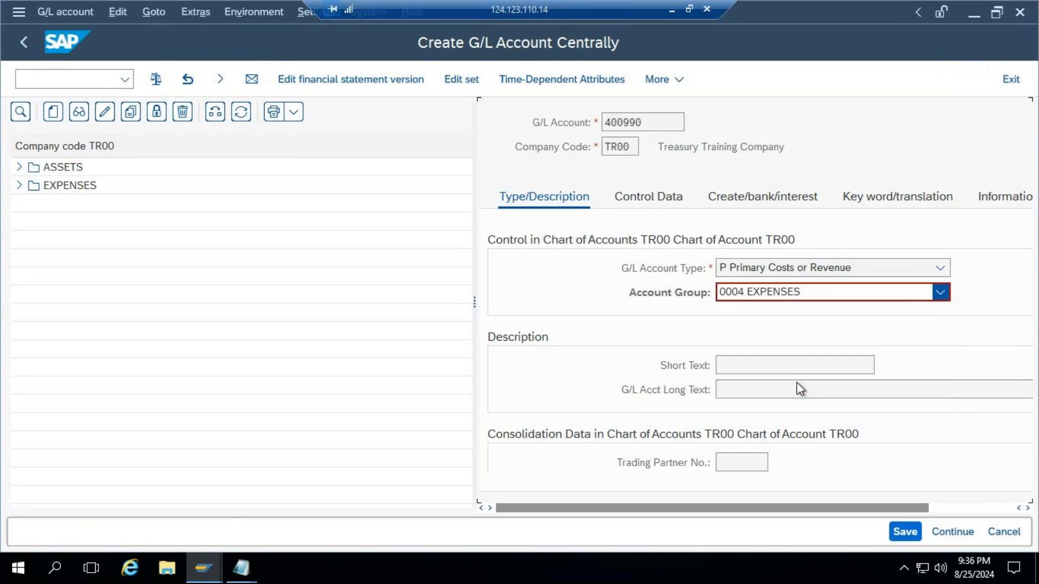
Try to save G/L account 400990 without a description, and exit its creation without saving.
click(1004, 531)
click(328, 373)
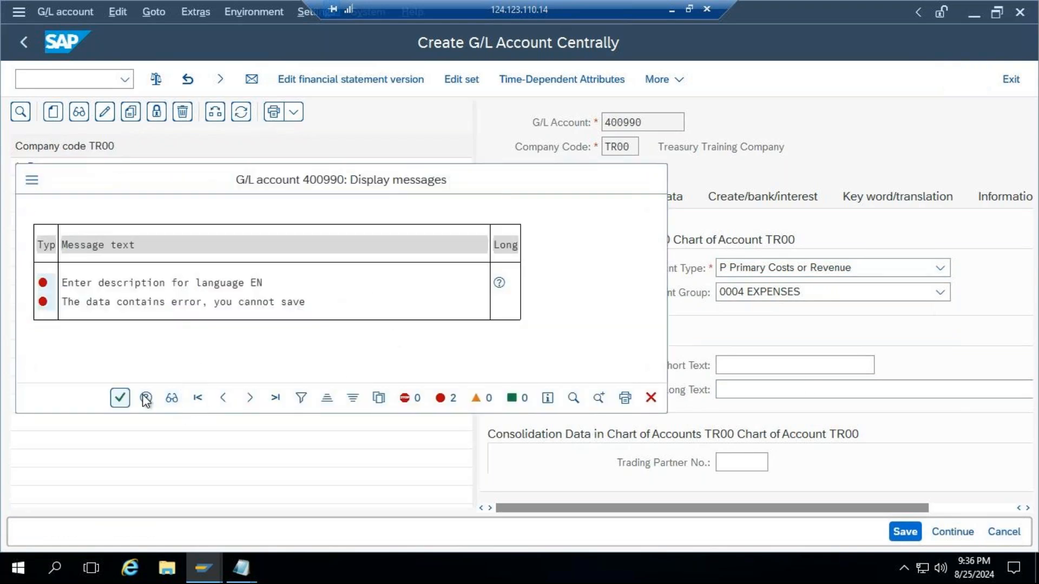
click(120, 398)
click(1004, 531)
click(418, 380)
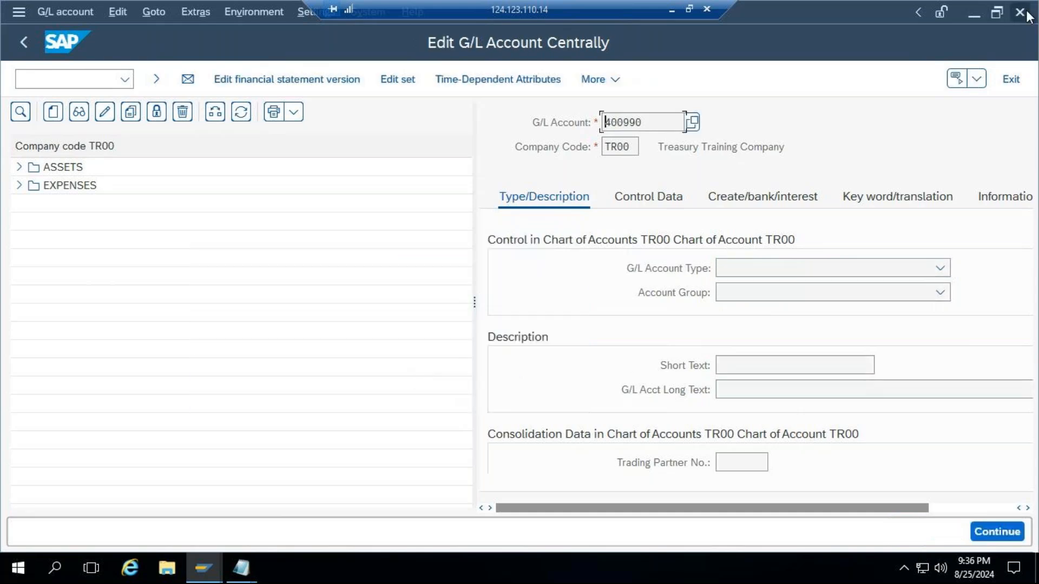
Close the G/L account session and return from the saved TR02 account groups to the implementation guide.
click(1025, 13)
click(820, 240)
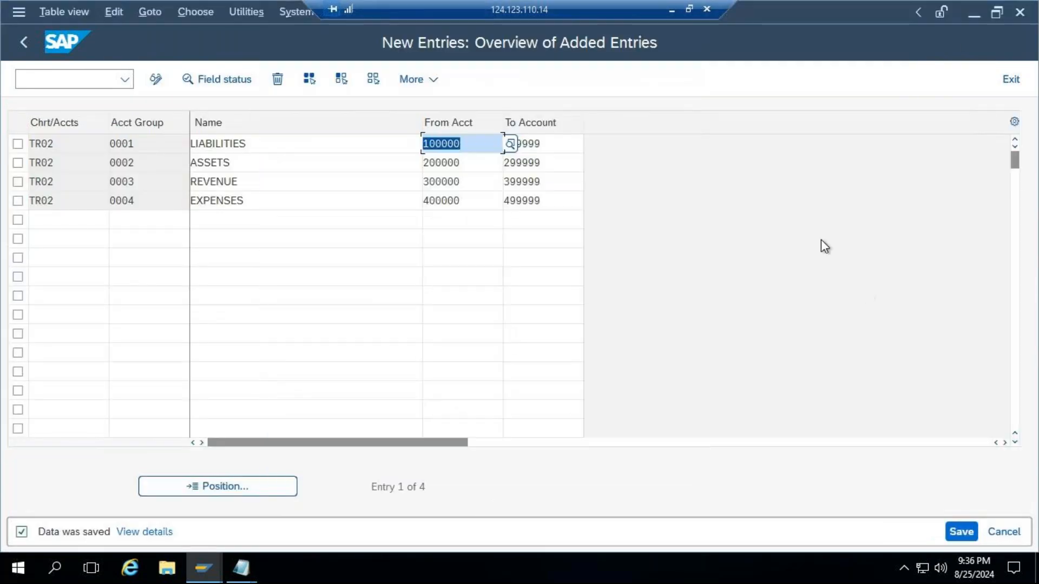
click(960, 531)
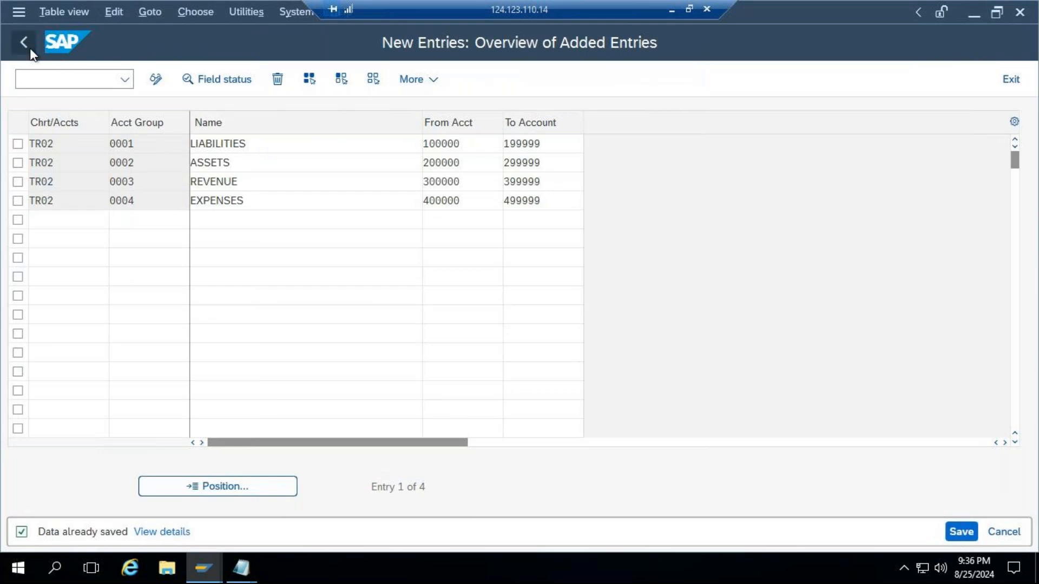
click(30, 47)
click(30, 48)
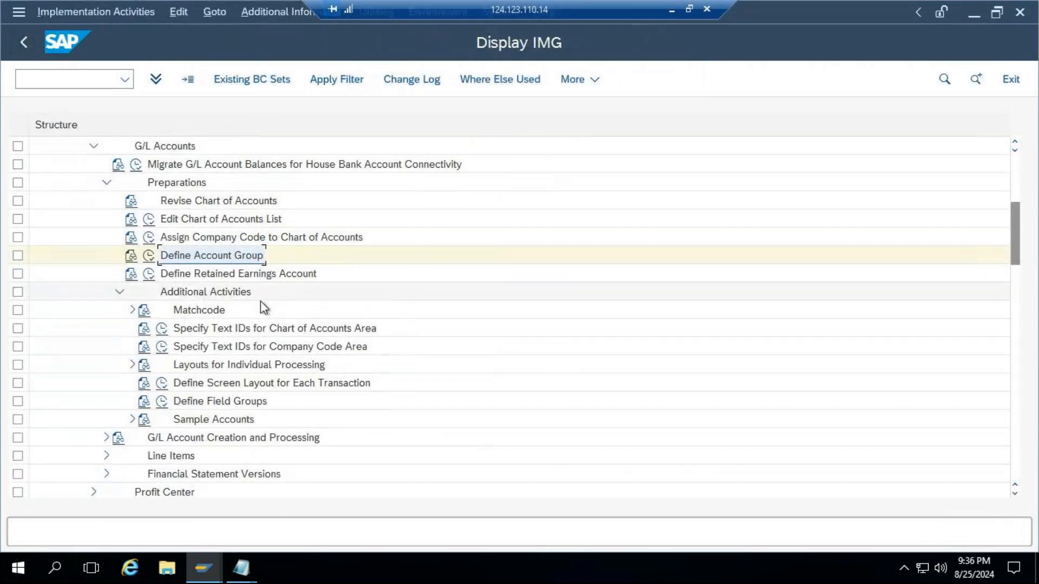
Open Define Retained Earnings Account for chart of accounts TR02.
click(131, 274)
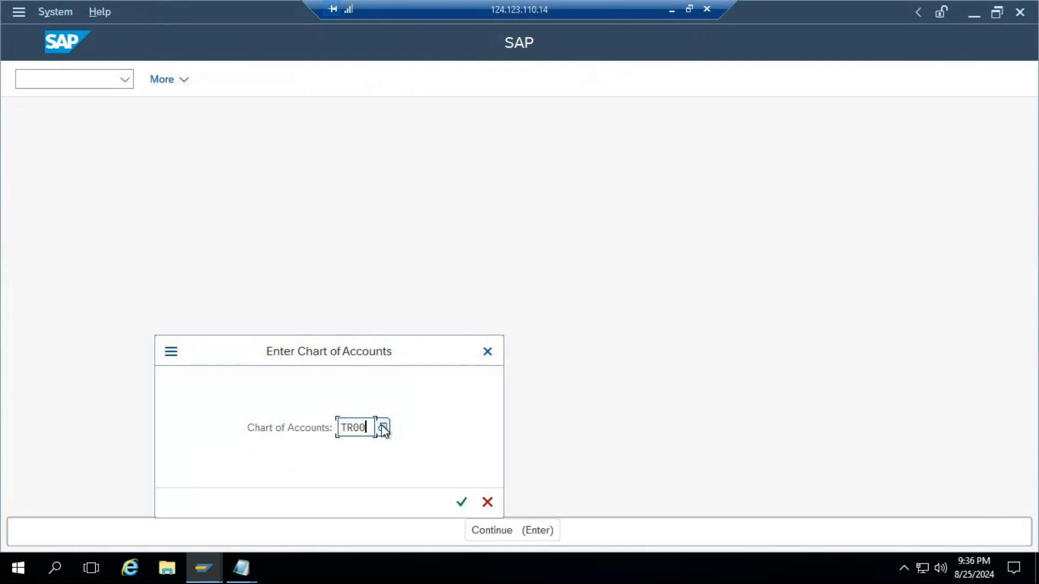
key(BackSpace)
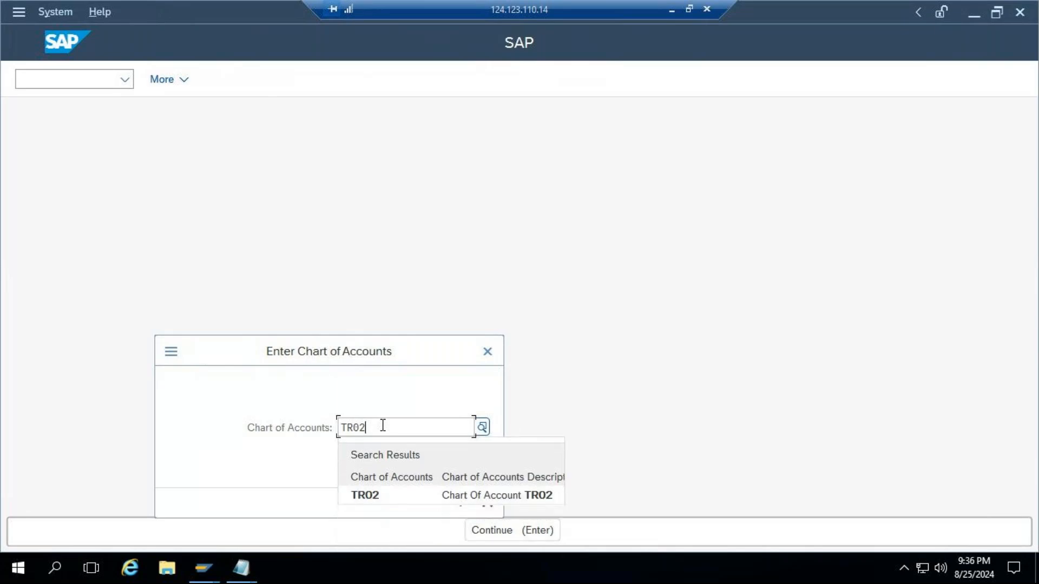
key(Return)
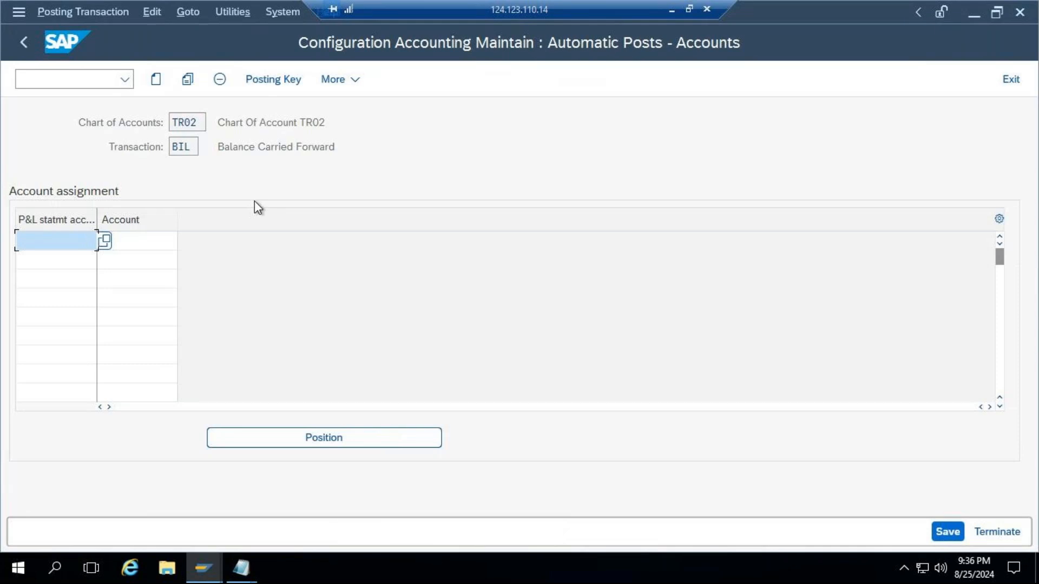
Switch to the Excel workbook of treasury notes and enter the heading INCOME STATEMENT in cell E26 of Sheet1.
click(672, 10)
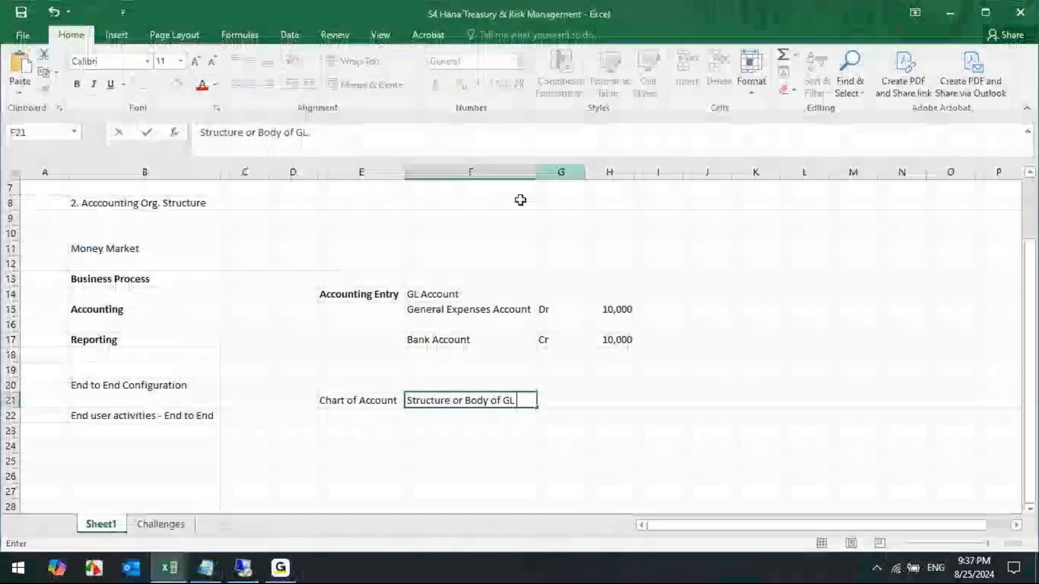
scroll(382, 330, down, 2)
click(176, 399)
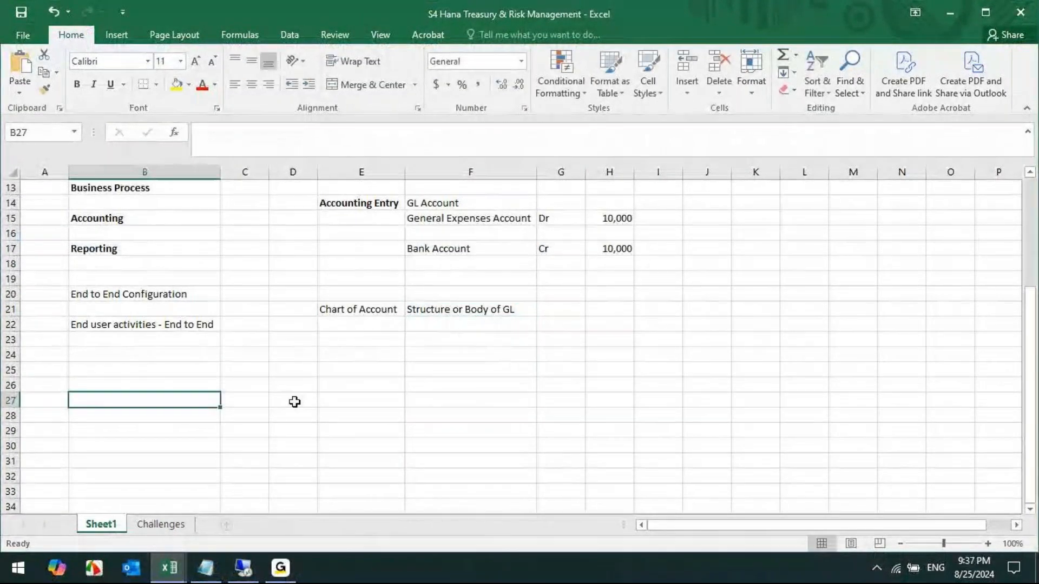
click(349, 389)
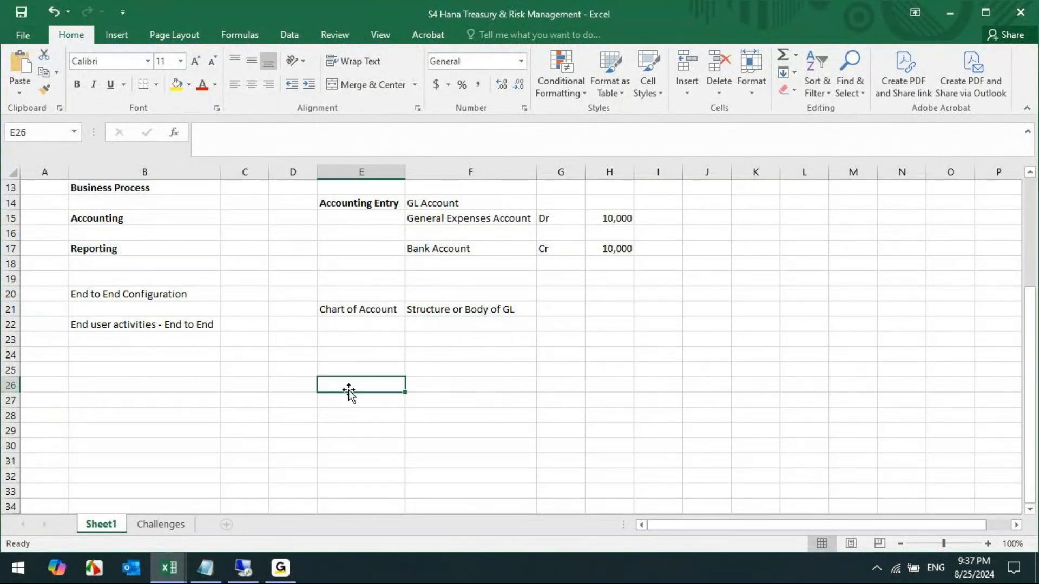
text(inc)
key(BackSpace)
key(BackSpace)
key(BackSpace)
text(inc)
key(BackSpace)
key(BackSpace)
text(INCOME)
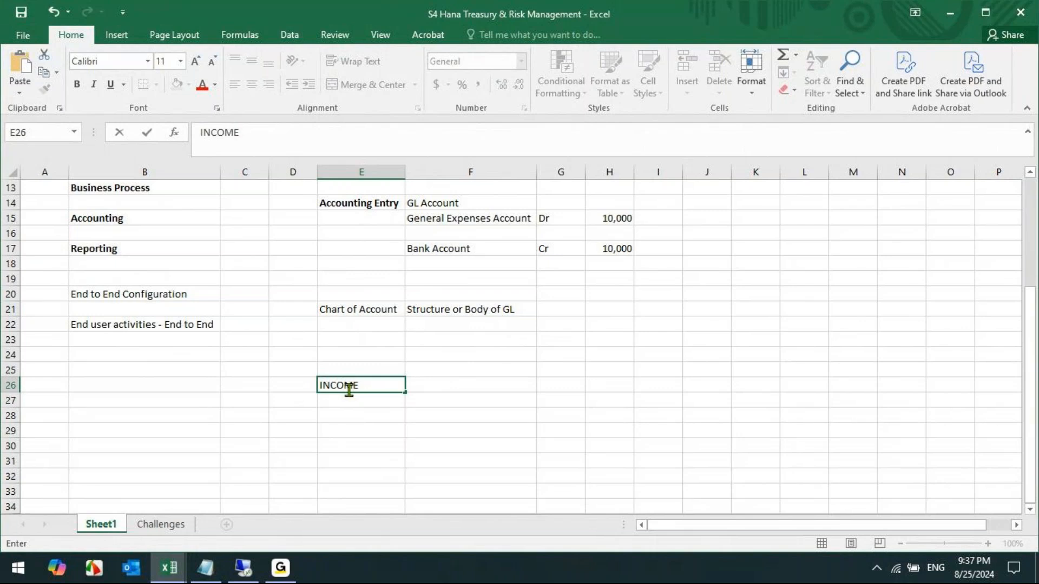
text( STATEMENT)
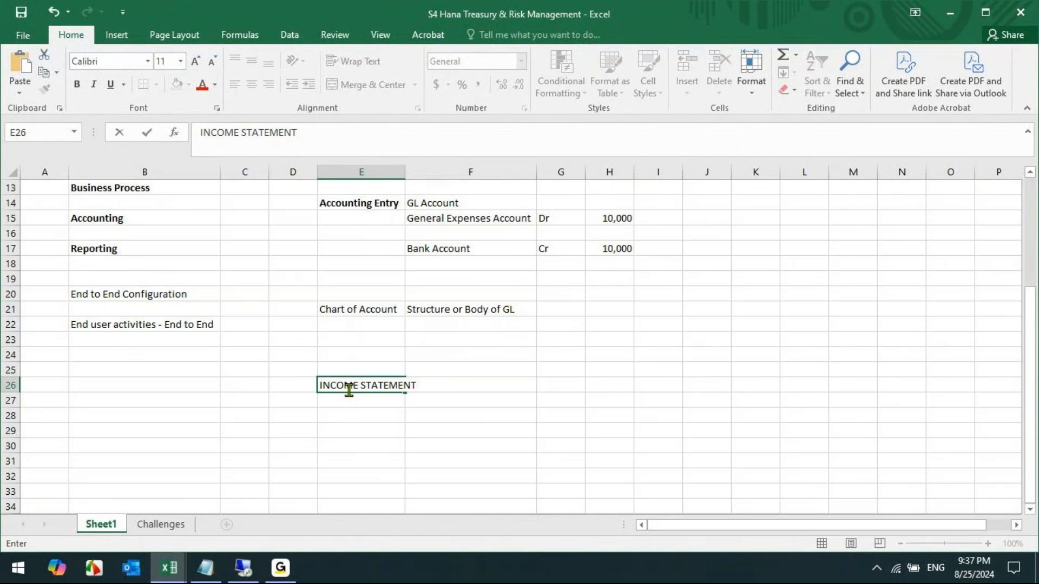
Widen column E to fit the INCOME STATEMENT heading and make cell E26 bold.
click(392, 435)
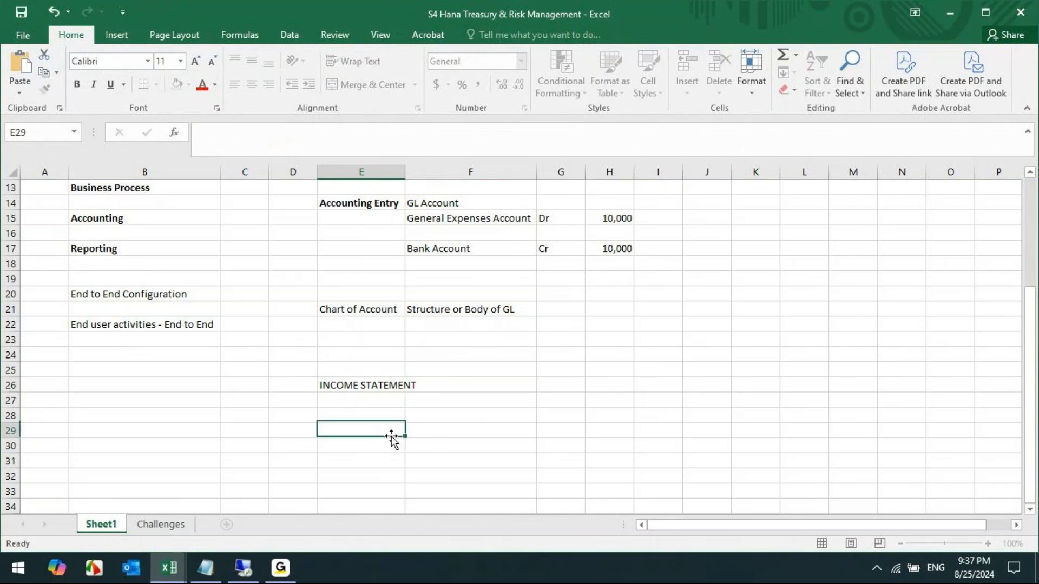
drag(406, 175, 450, 176)
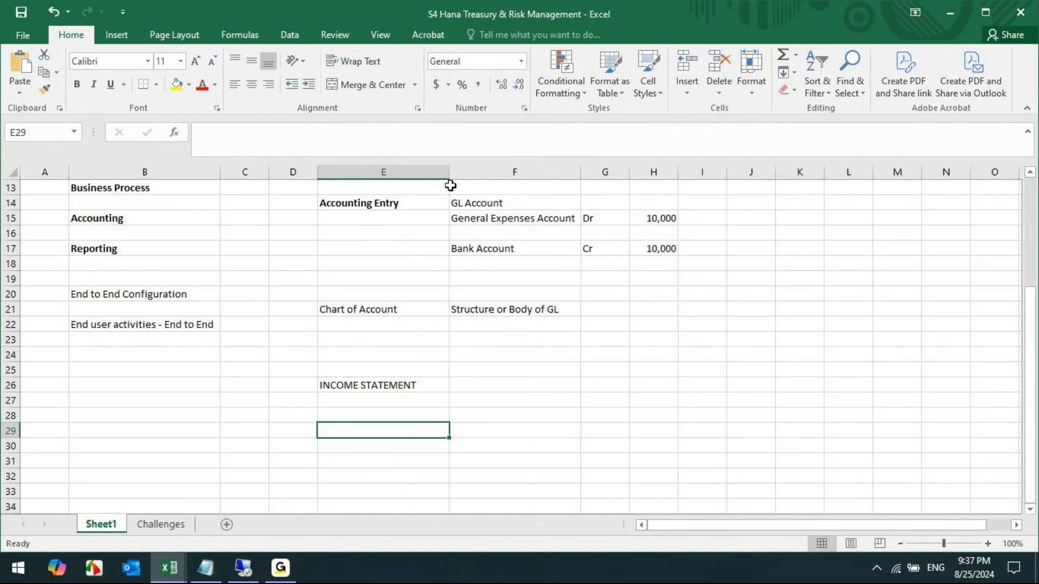
click(357, 384)
key(ctrl+b)
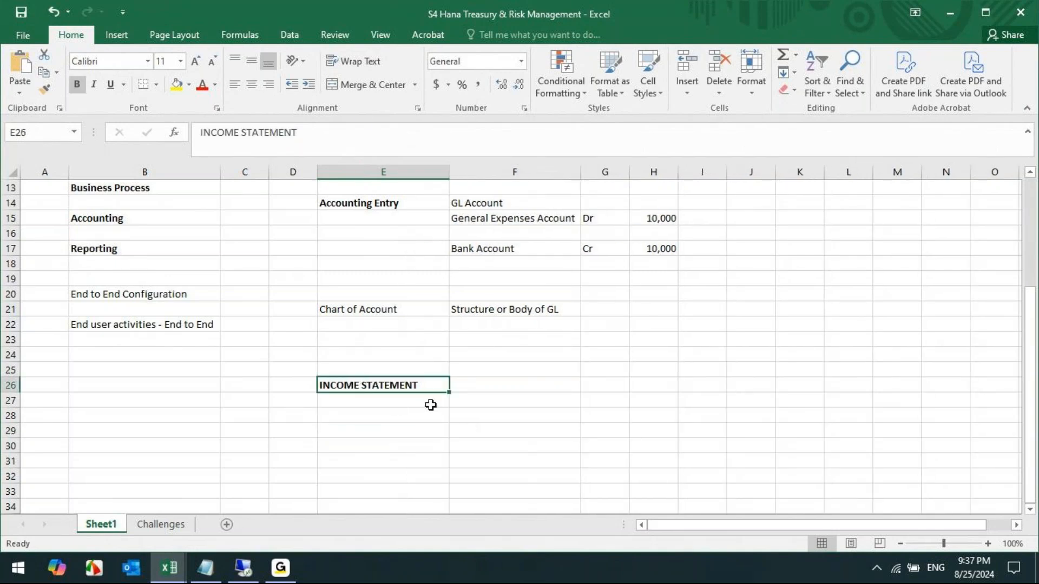
Append "( PROFIT & LOSS" to the INCOME STATEMENT heading in cell E26.
click(337, 136)
text(( p)
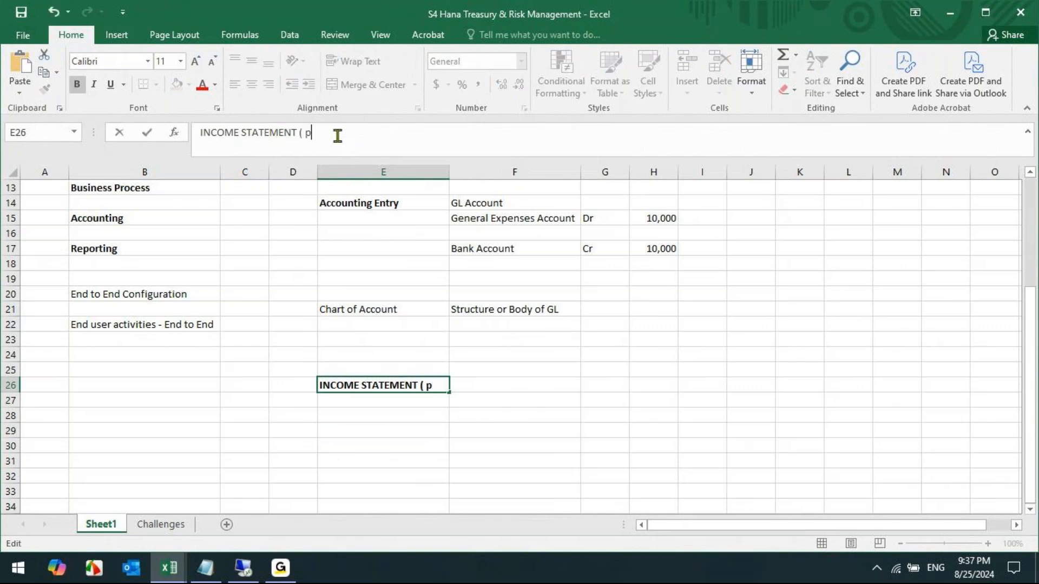
key(BackSpace)
text(PROFIT)
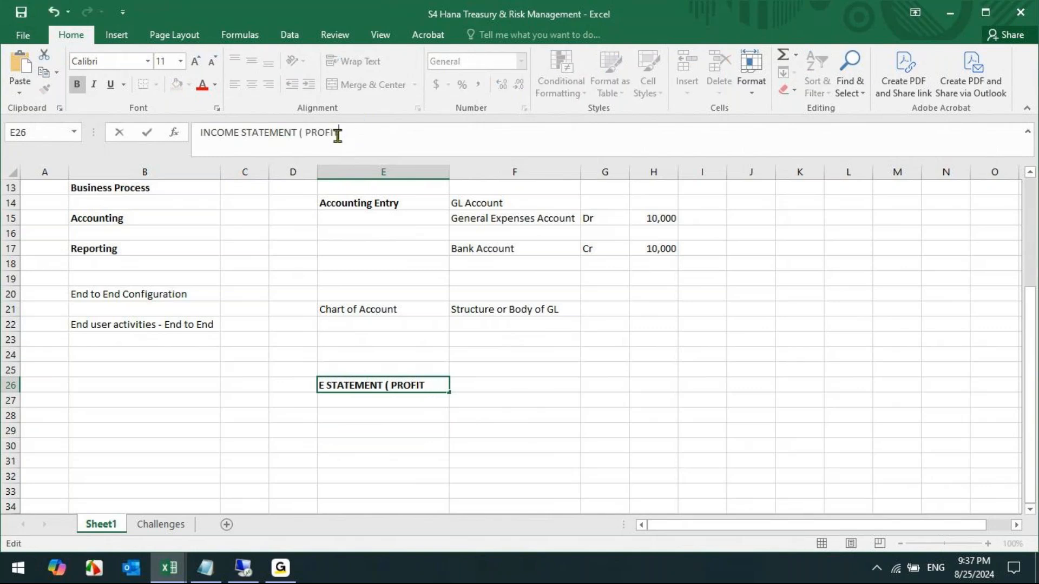
text( & lOSS)
key(BackSpace)
key(BackSpace)
key(BackSpace)
key(BackSpace)
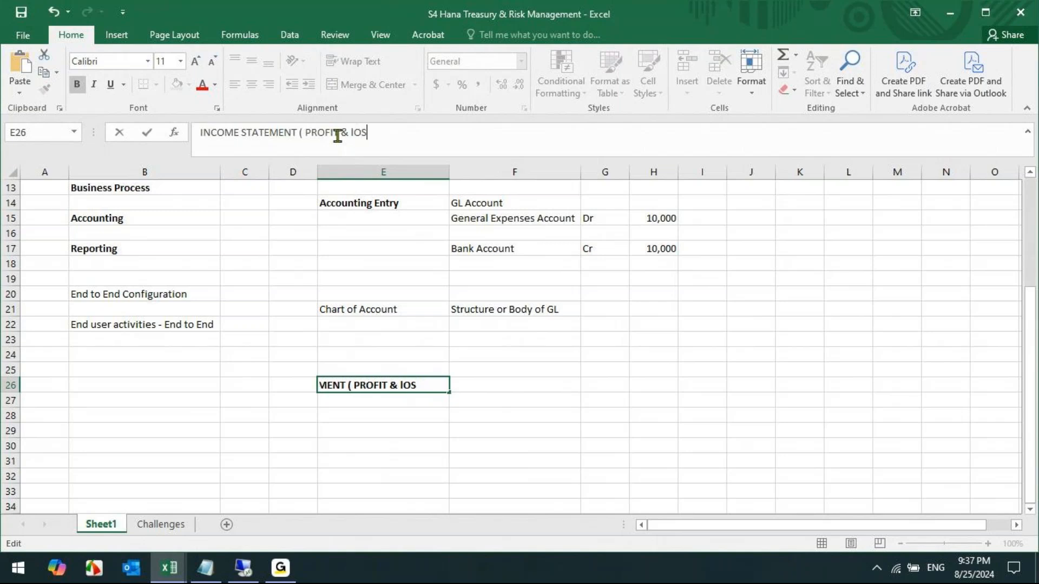
Complete the E26 heading as "INCOME STATEMENT ( PROFIT & LOSS ACCOUNT)" and widen column E to fit it.
text(LOSS ACCOUNT)
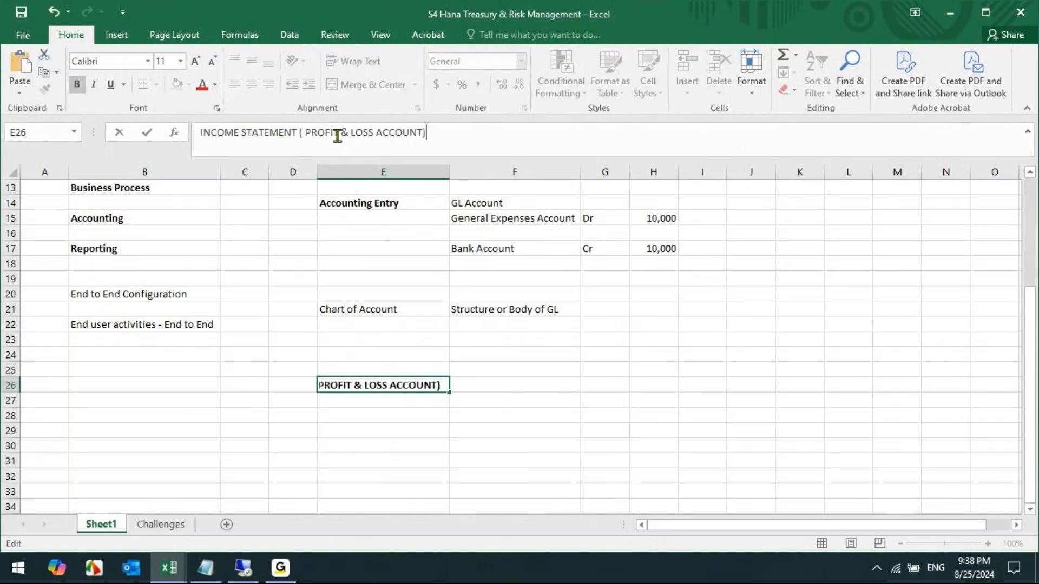
key(Return)
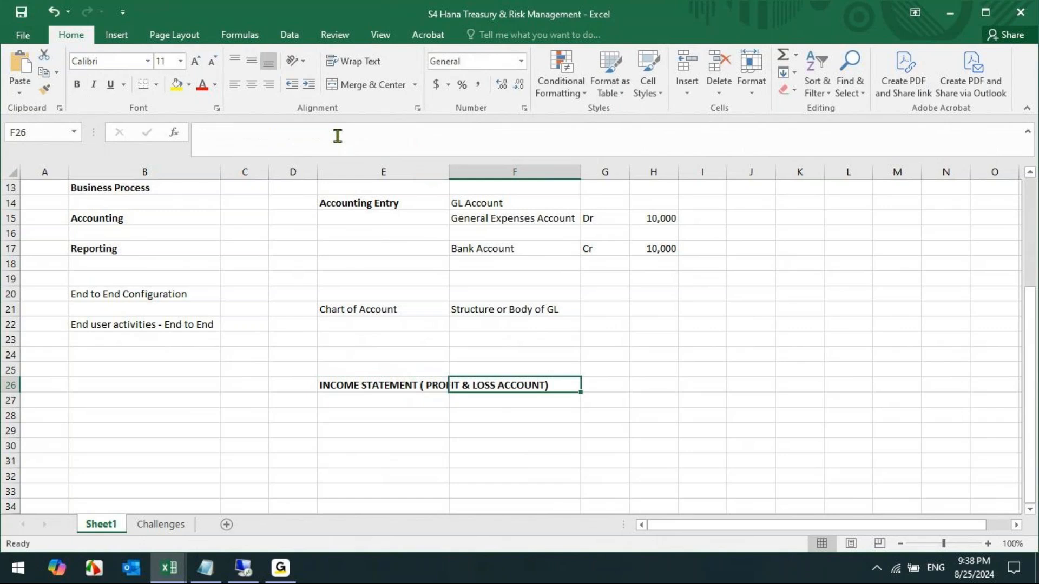
click(398, 382)
double_click(450, 175)
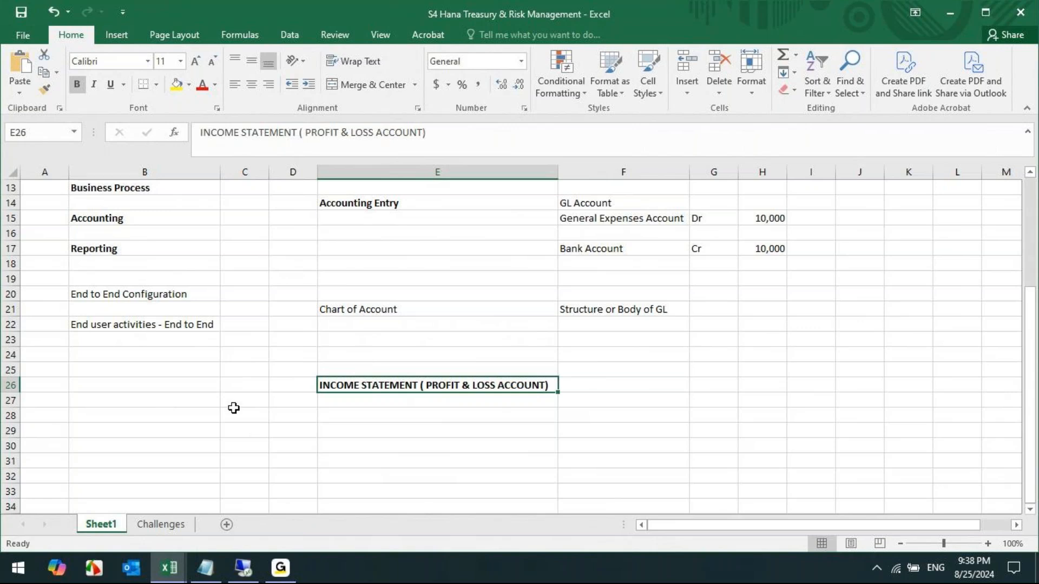
Enter the heading EXPENSES in cell B26, in the same row as the income statement title.
click(145, 428)
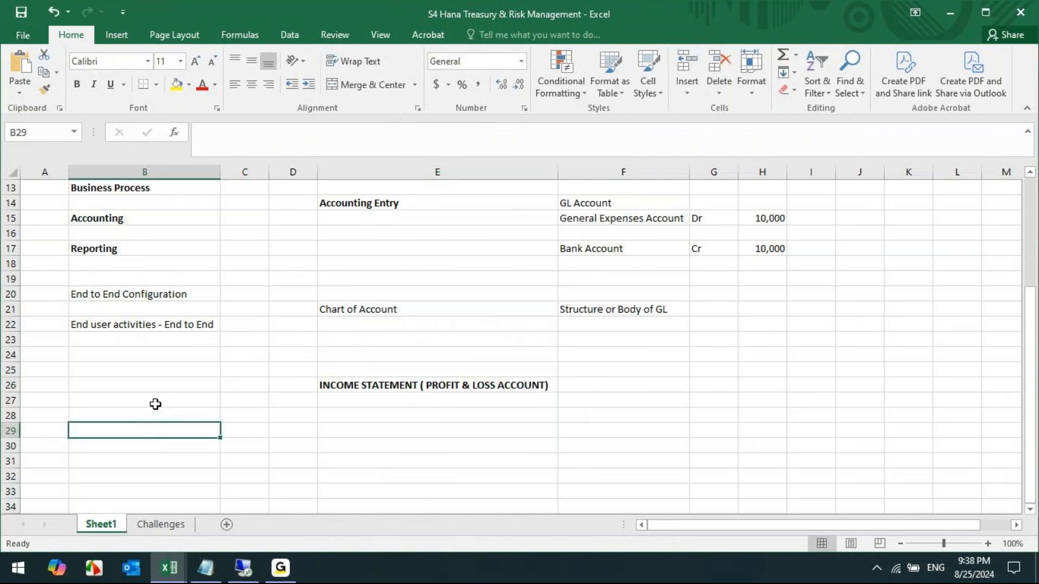
click(143, 398)
text(EX)
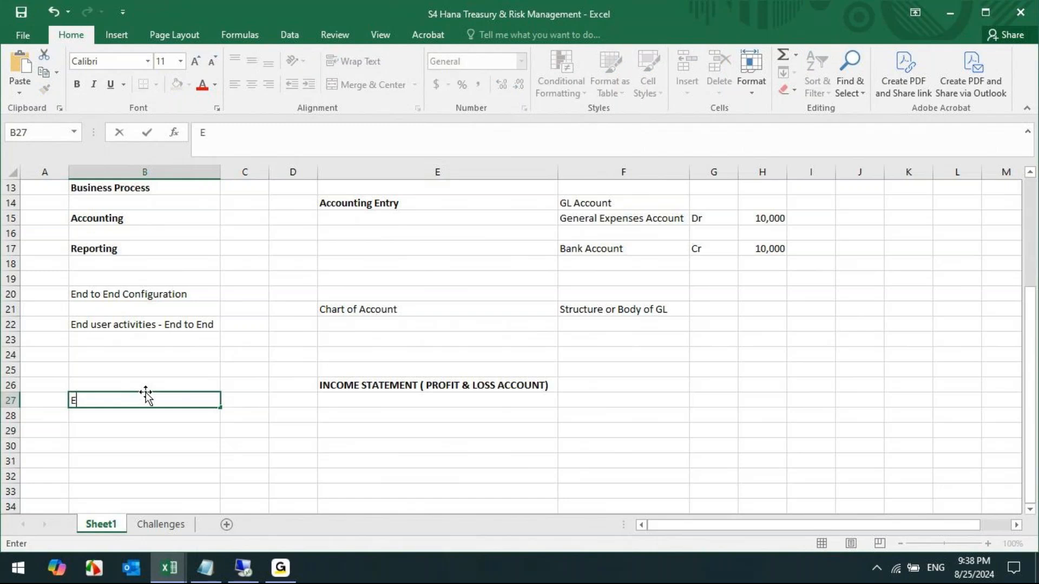
key(BackSpace)
key(BackSpace)
key(Up)
text(EX)
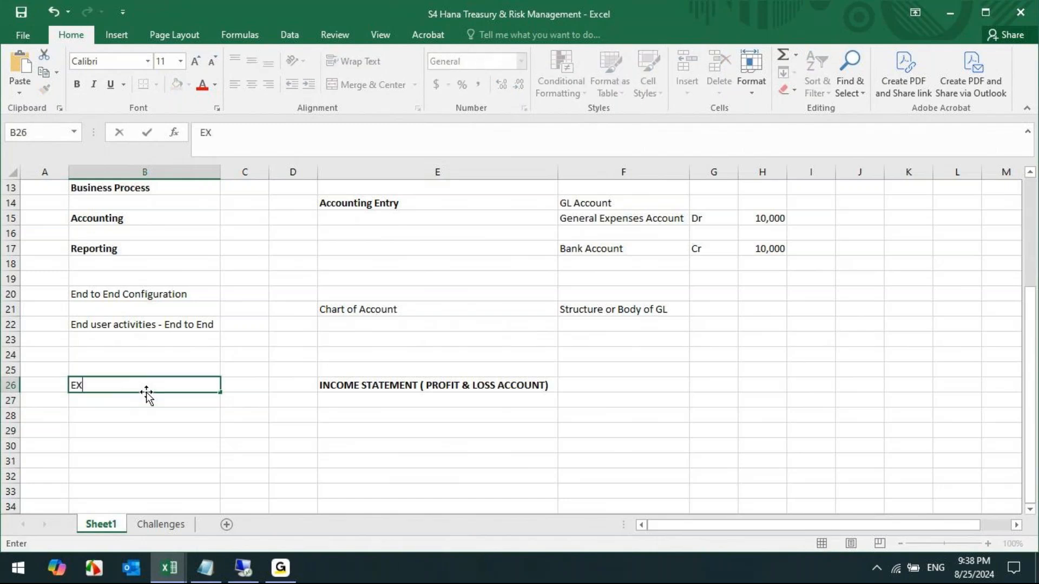
text(PENSES)
Enter the heading INCOME in cell G26, in the same row as the statement title.
key(Right)
key(Right)
key(Right)
key(Right)
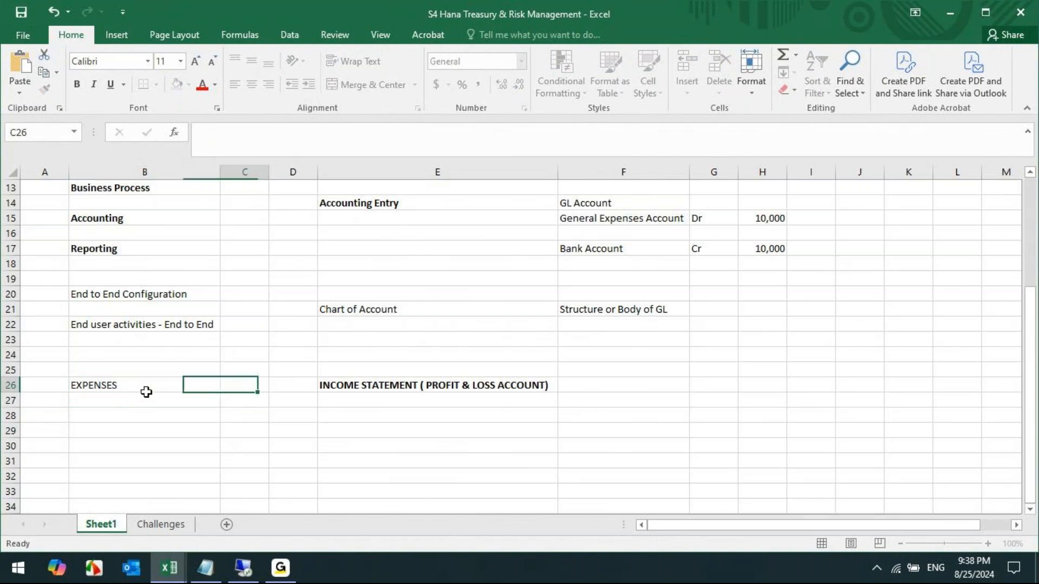
key(Right)
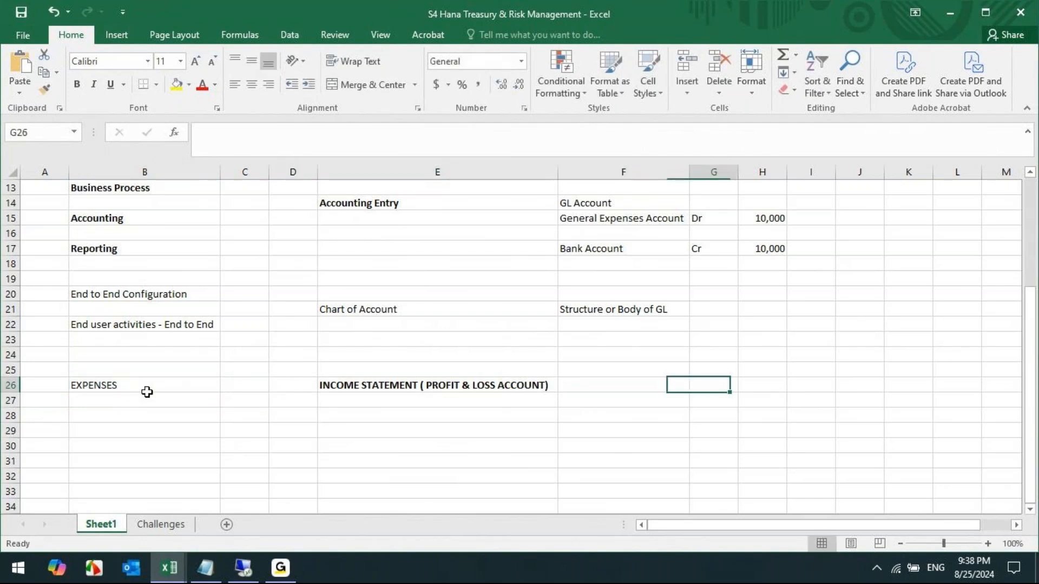
text(INCOME)
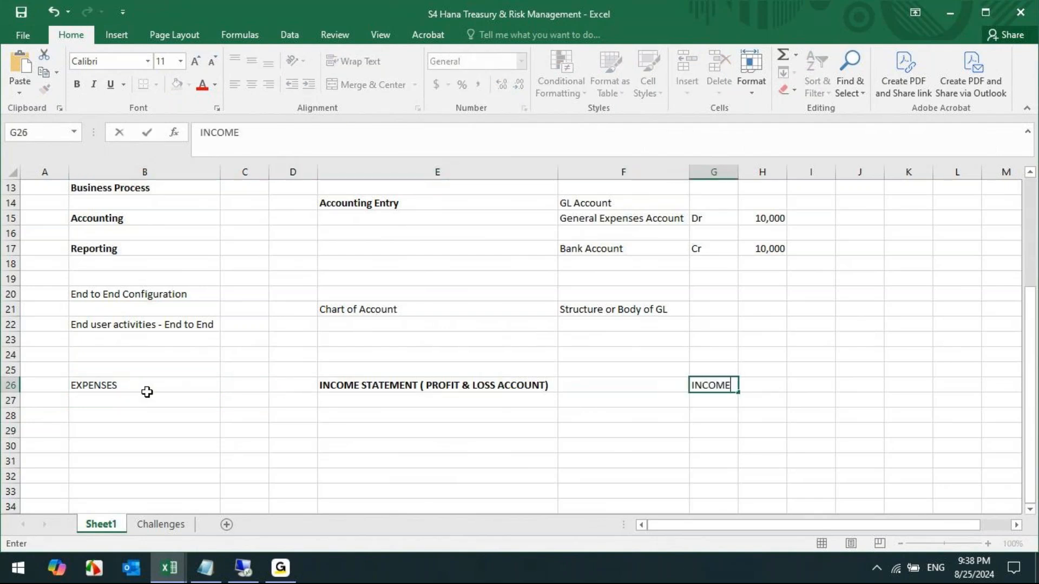
Make the EXPENSES and INCOME headings in row 26 bold.
click(121, 386)
key(ctrl+b)
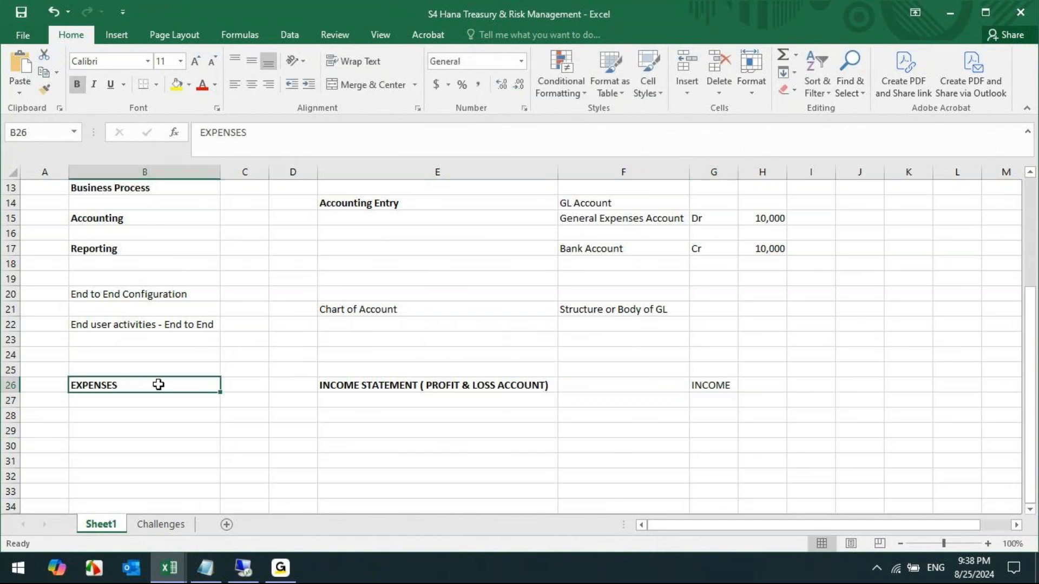
click(707, 385)
key(ctrl+b)
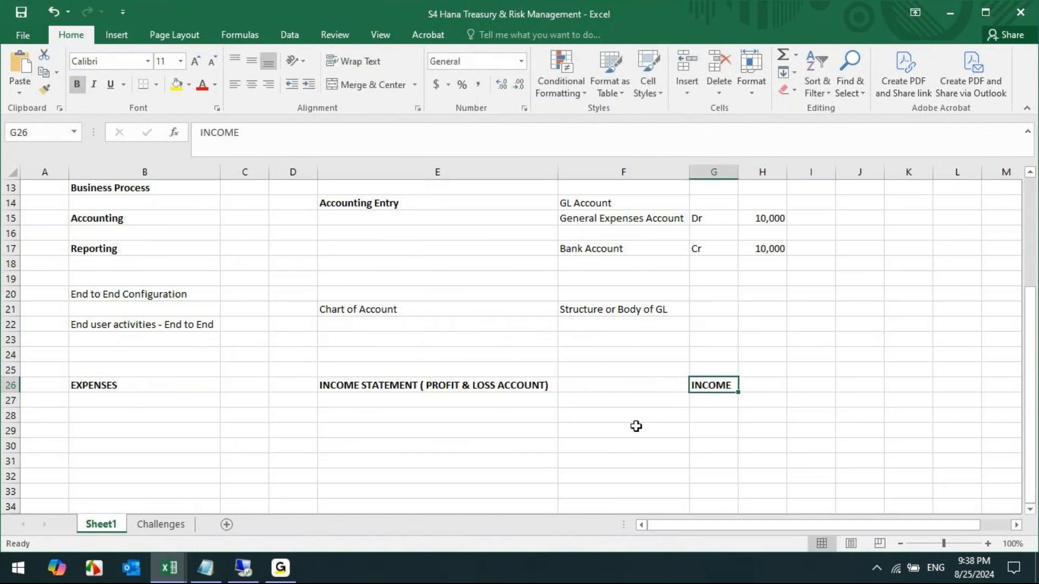
Enter the expense amount 10,00,000 in cell C27, next to the EXPENSES column.
click(162, 415)
click(261, 401)
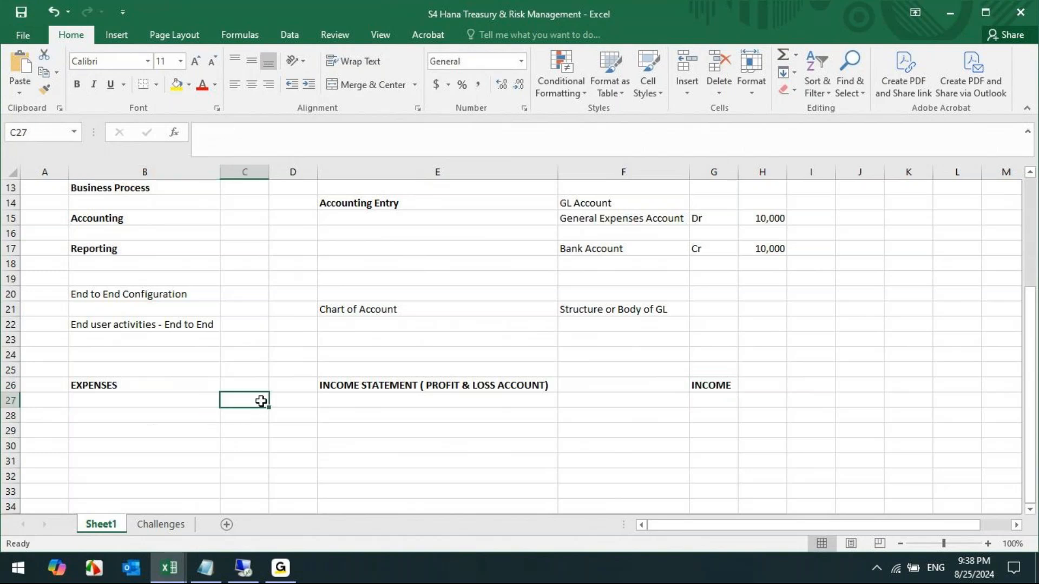
text(10)
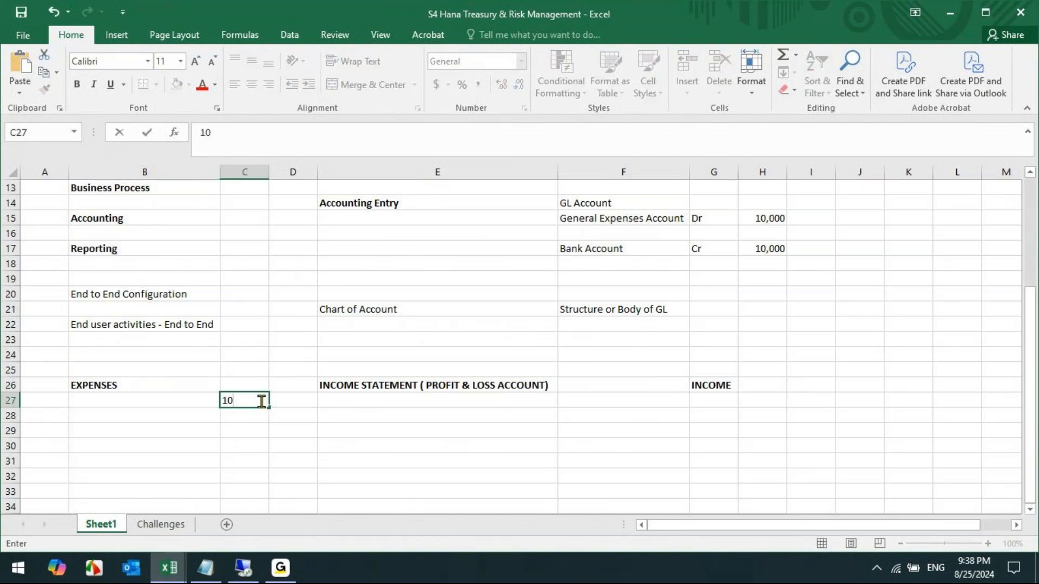
text(,00,000)
key(Tab)
click(263, 400)
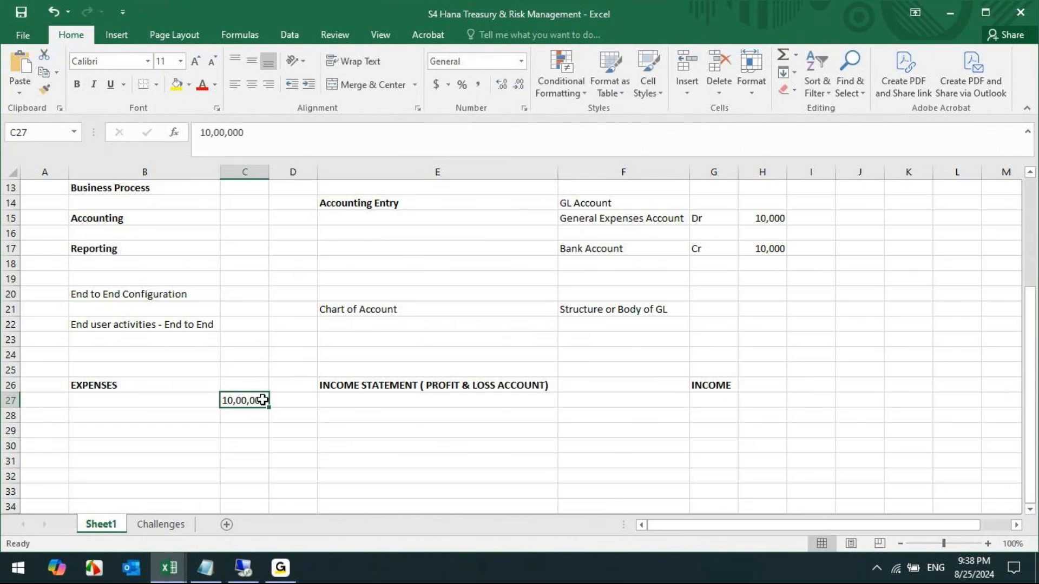
Enter the income amount 20,00,000 in cell H27, next to the INCOME column.
click(715, 401)
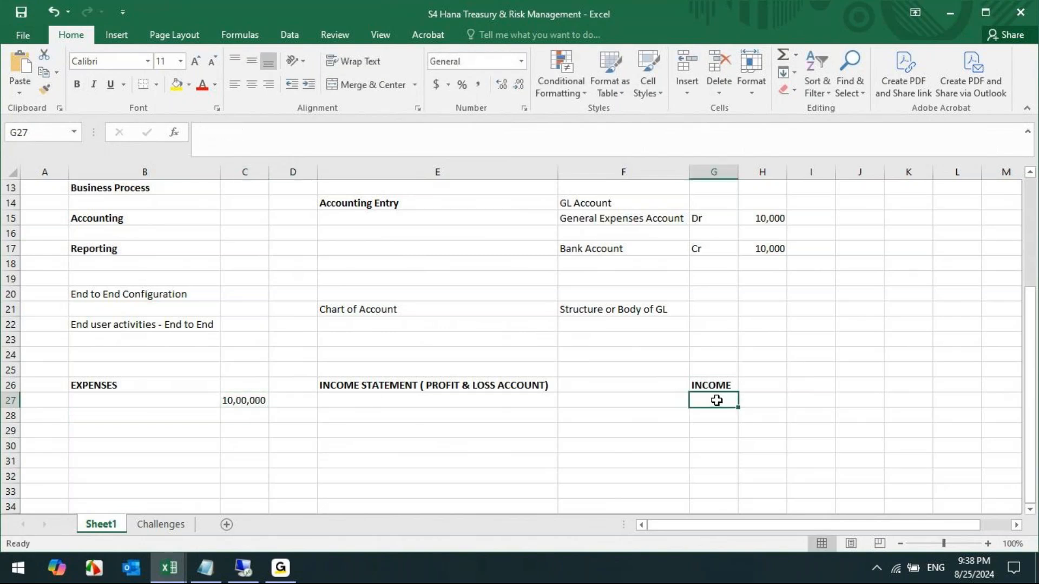
click(771, 399)
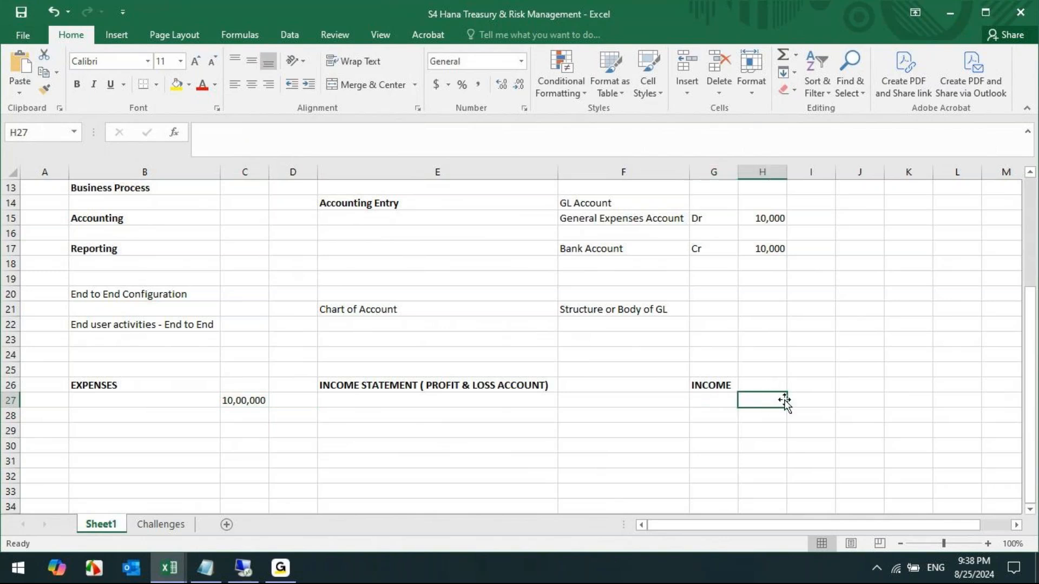
text(20,00,000)
click(788, 401)
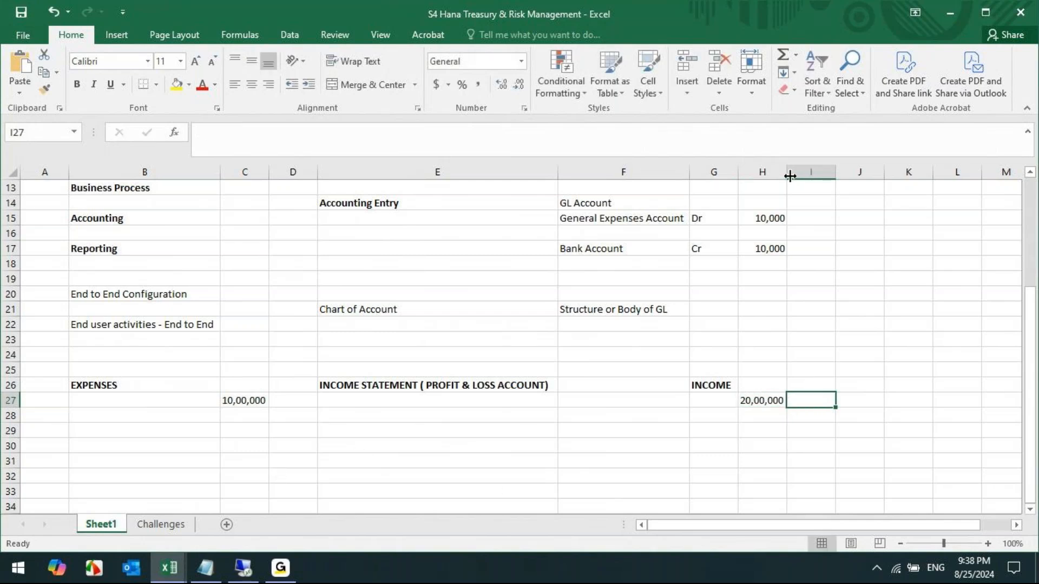
Try to total the income amount in cell H32 with the formula =SUM(H27).
scroll(767, 457, down, 2)
click(752, 387)
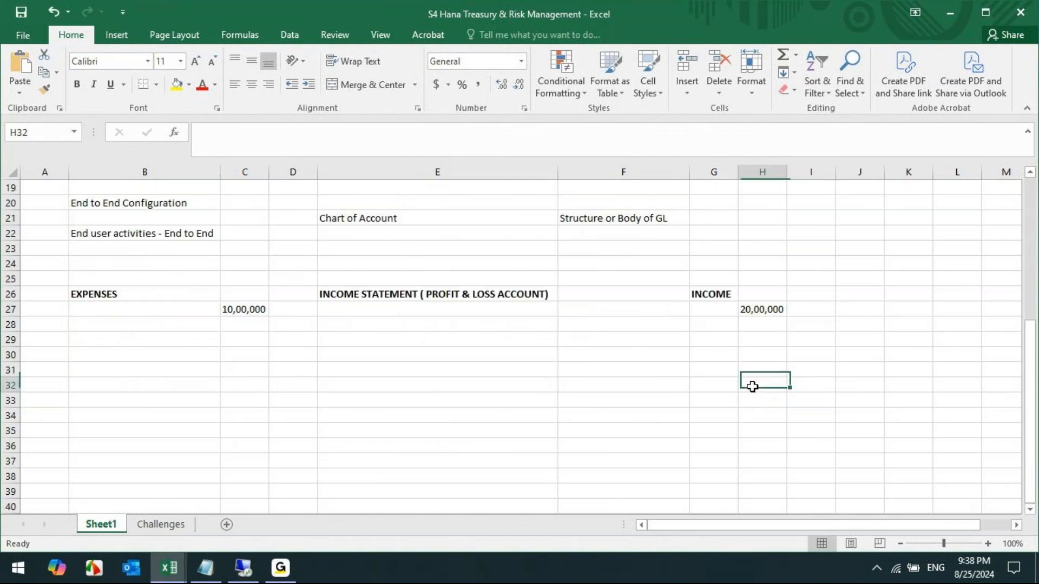
text(=)
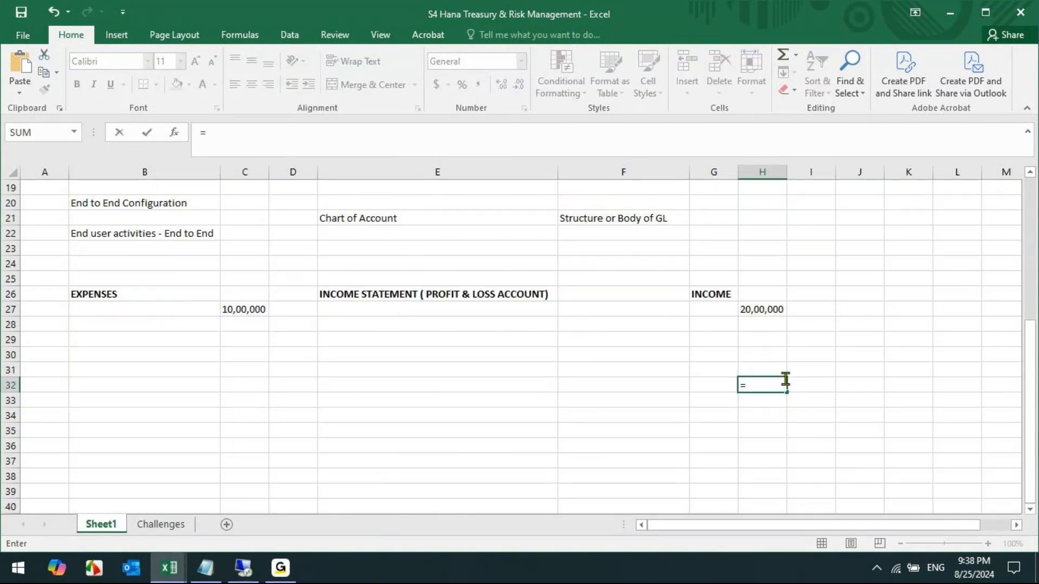
text(sUM)
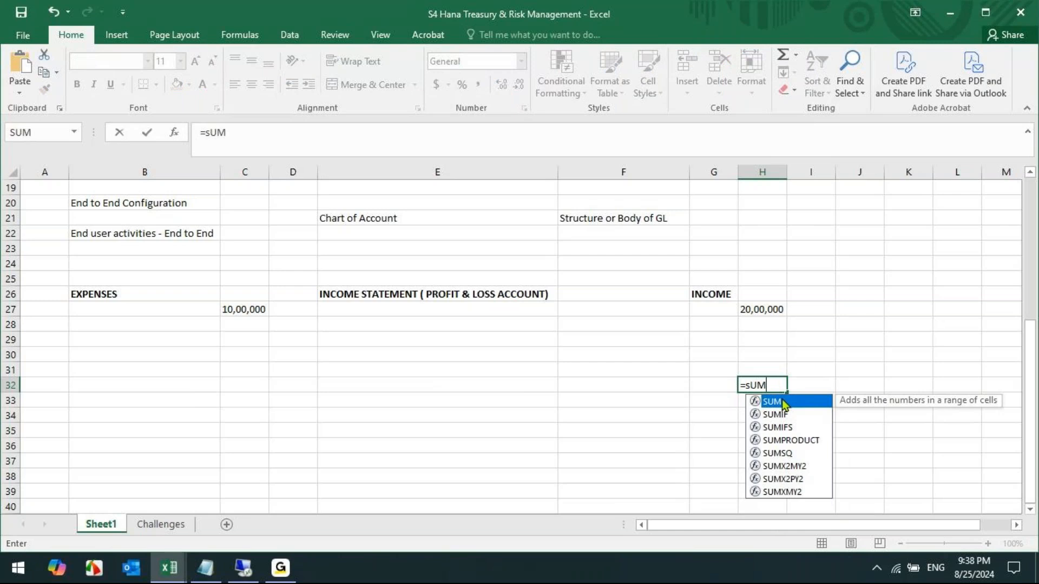
key(Tab)
click(762, 309)
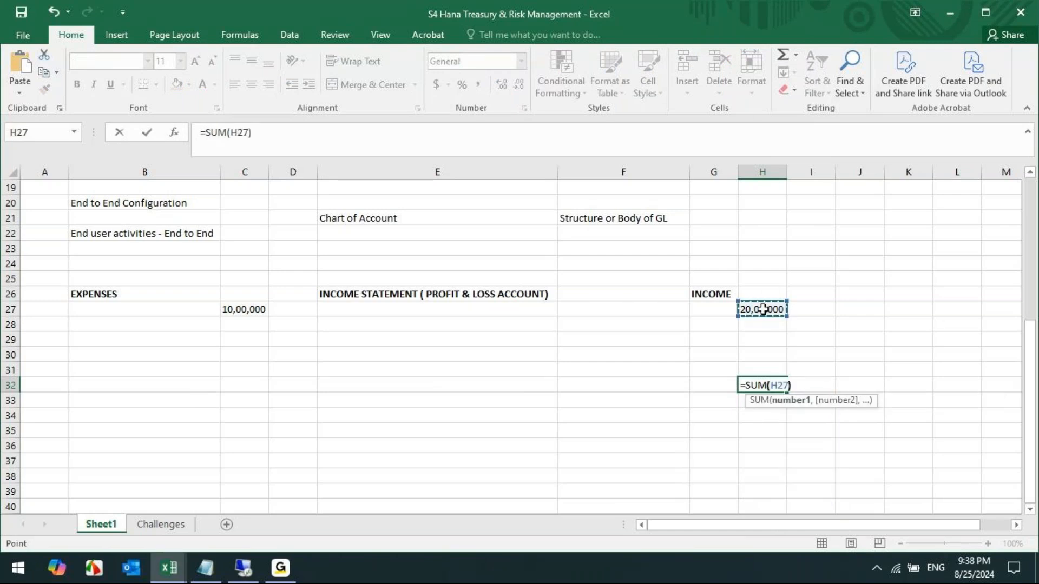
text())
key(ctrl+Return)
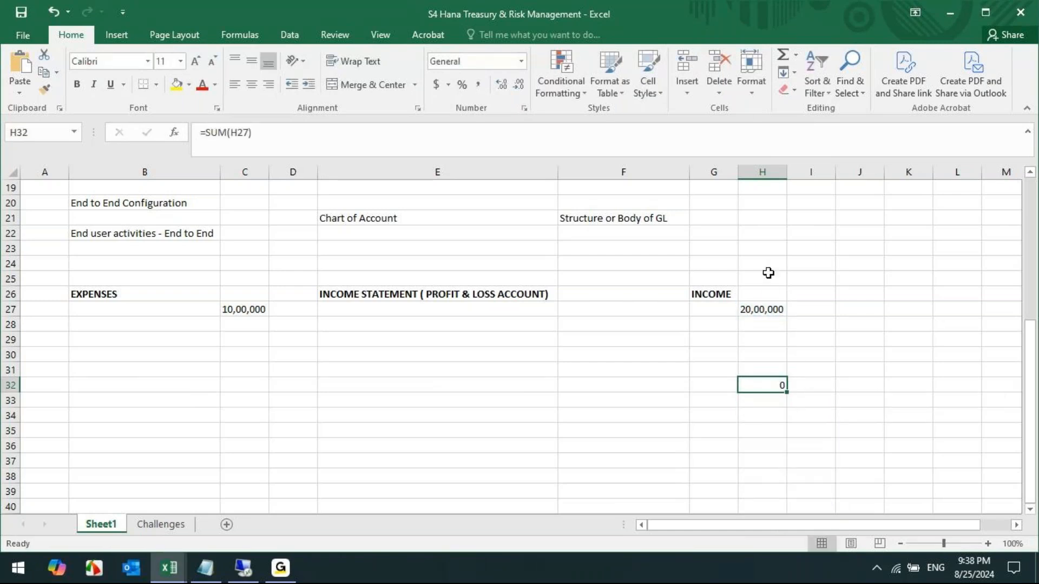
click(752, 312)
text(1)
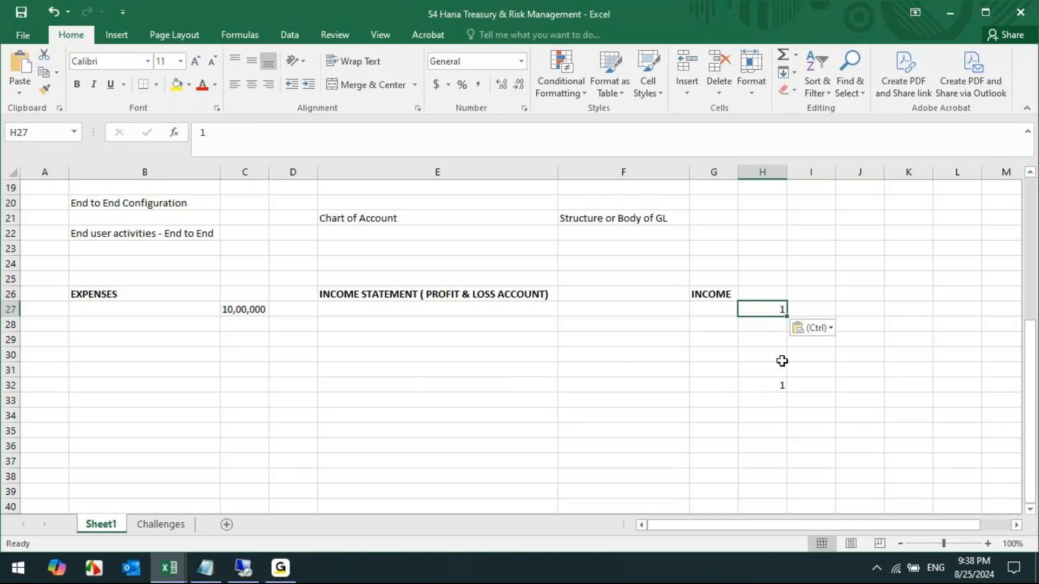
key(ctrl+z)
Copy the income amount 20,00,000 from H27 into the total cells H32 and C32.
key(ctrl+c)
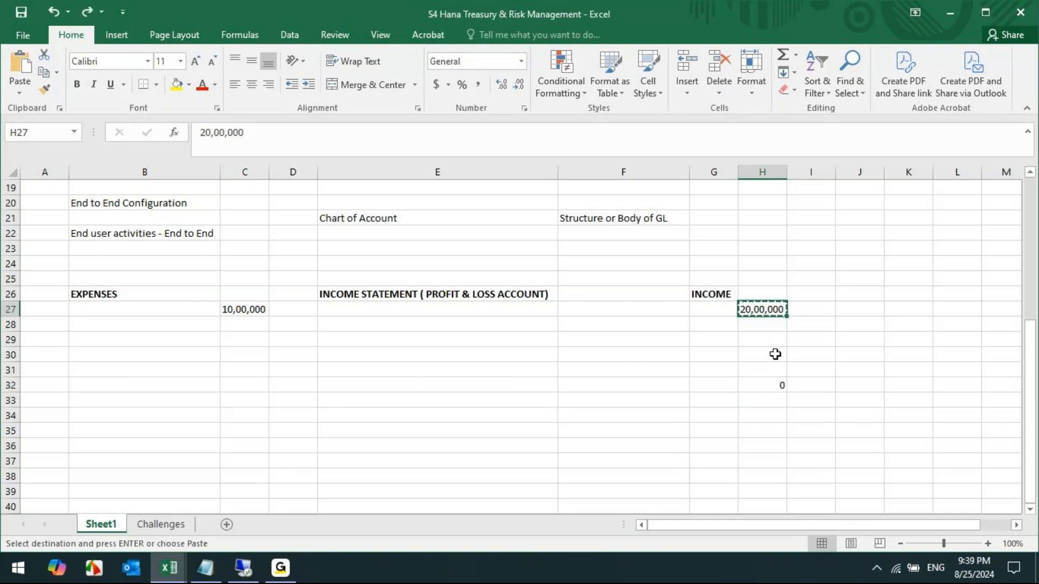
click(774, 389)
key(ctrl+v)
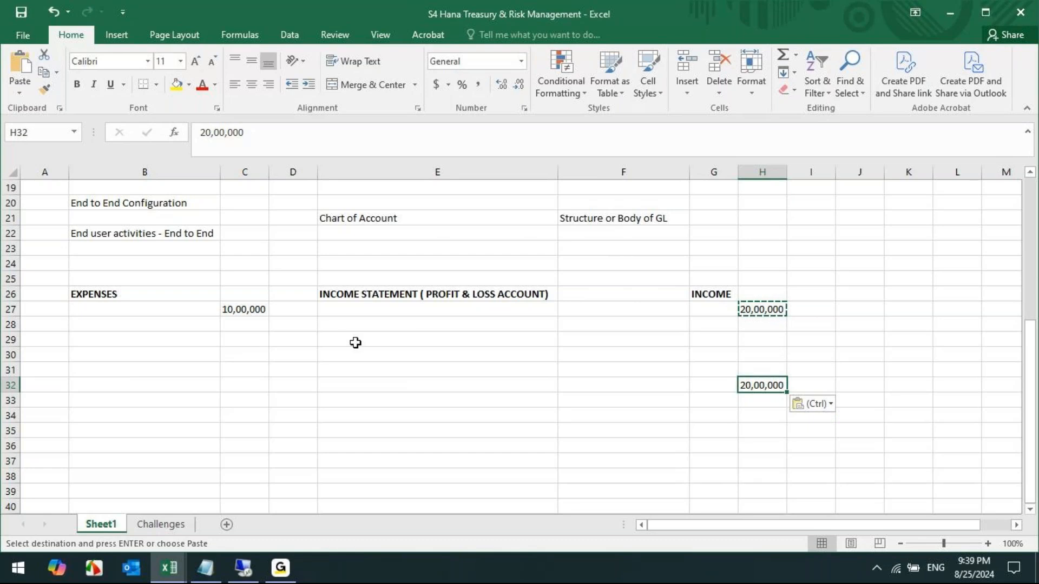
click(249, 309)
click(757, 386)
key(ctrl+c)
click(246, 385)
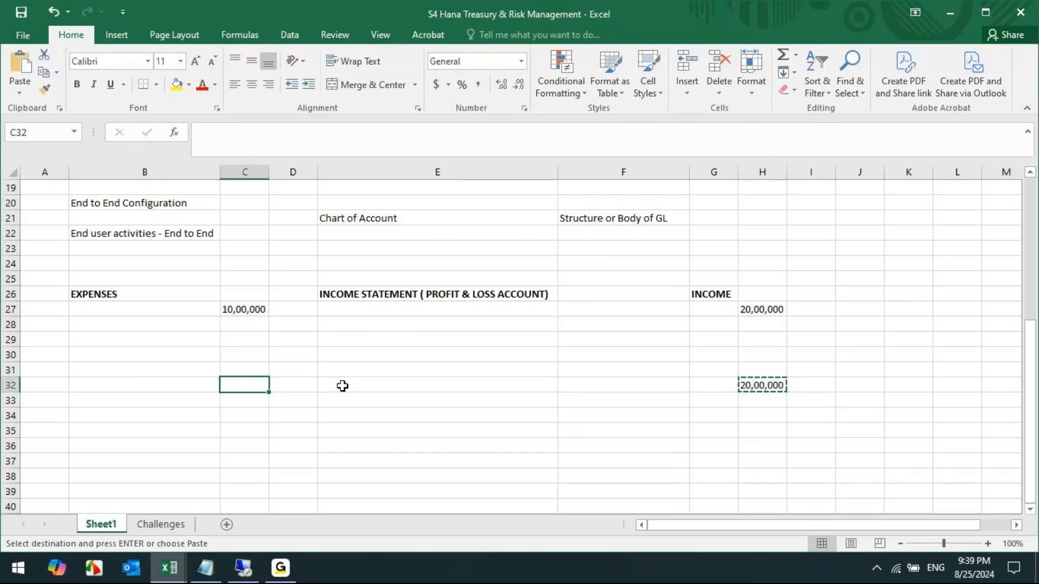
key(ctrl+v)
Enter the label "PROFIT /LOSS" in cell B29 below the expenses.
click(162, 341)
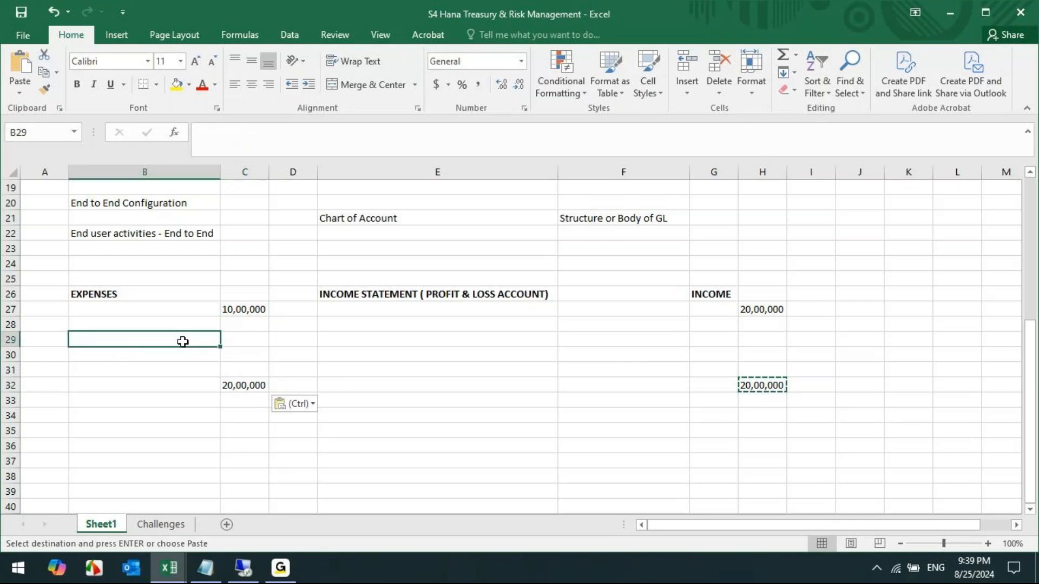
text(PROFIT)
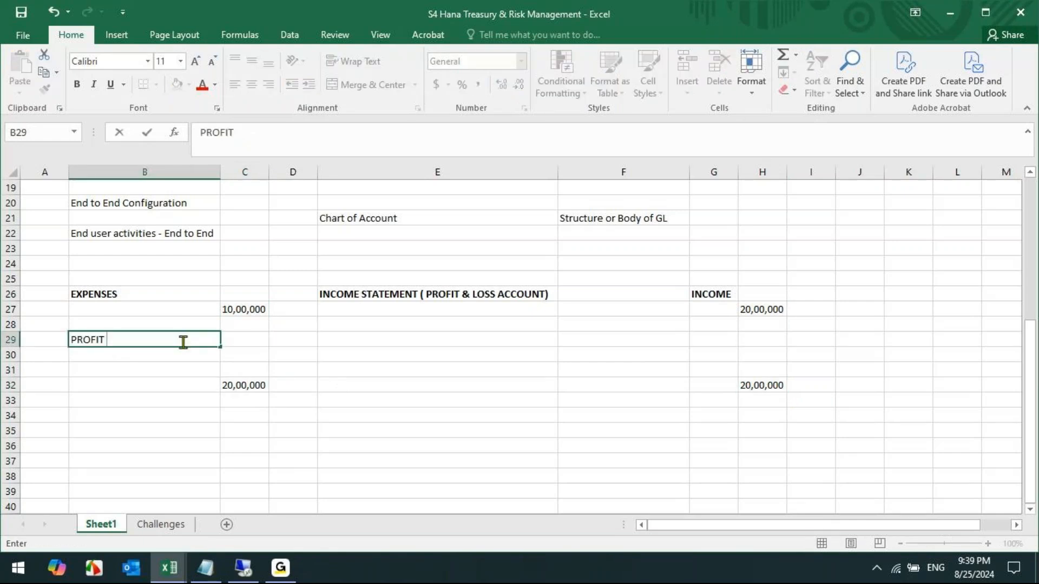
text( / LOSS)
key(Tab)
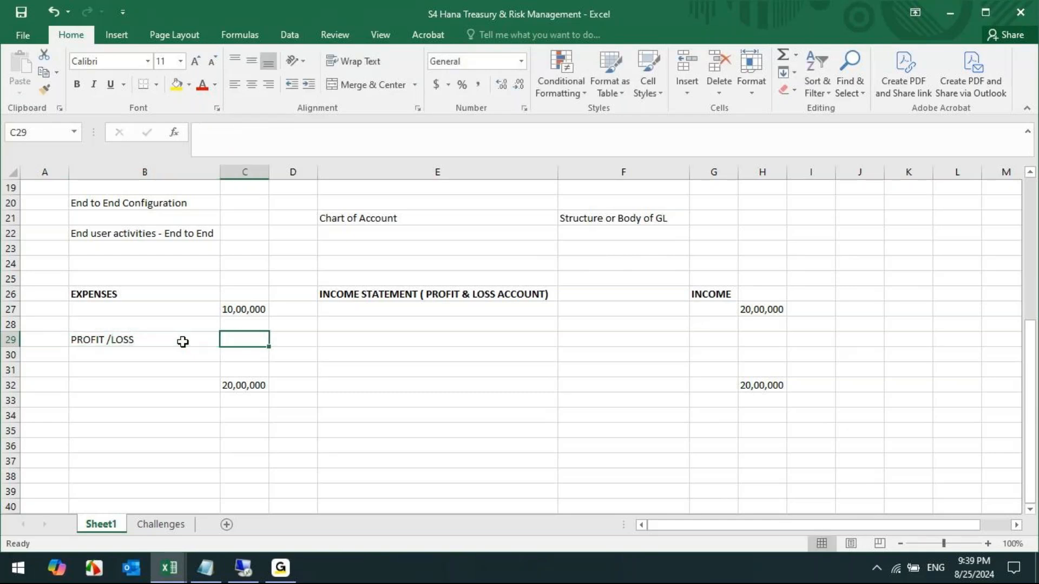
Copy the 10,00,000 amount from C27 into C29 as the profit figure.
click(247, 310)
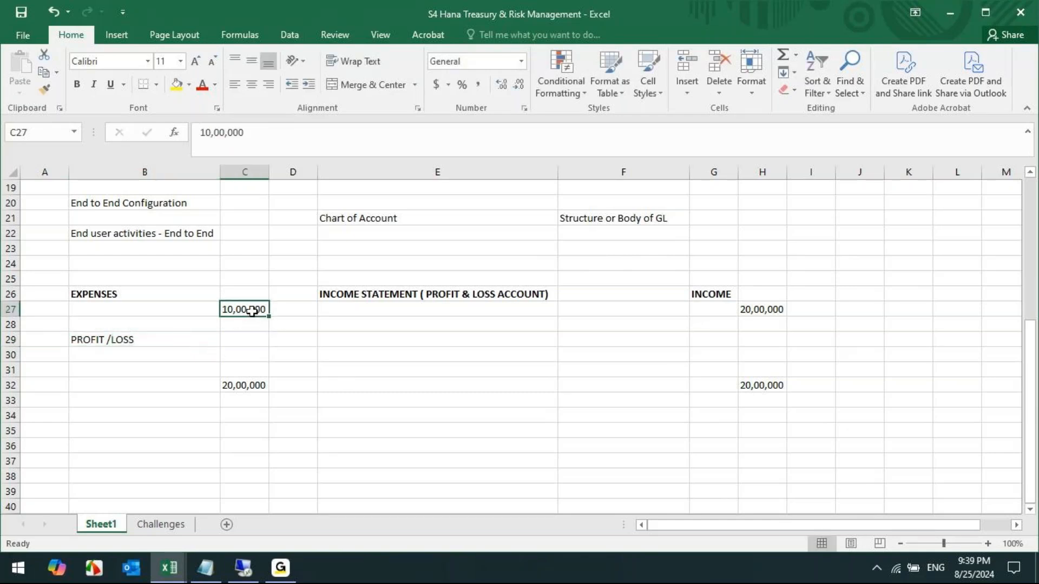
key(ctrl+c)
click(247, 342)
key(ctrl+v)
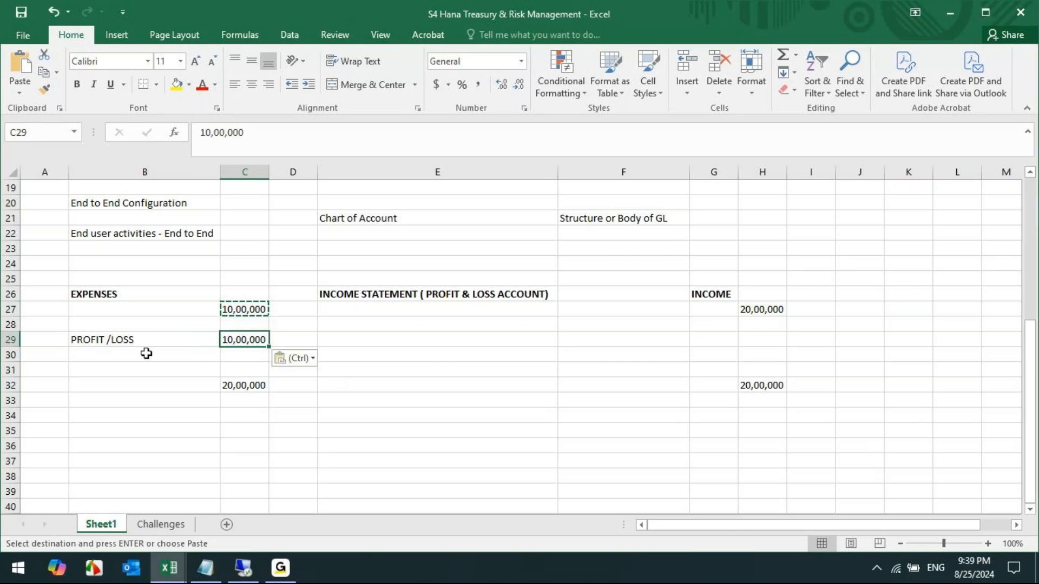
Make the B29 label bold and shorten it to PROFIT by removing "/LOSS".
click(121, 341)
key(ctrl+b)
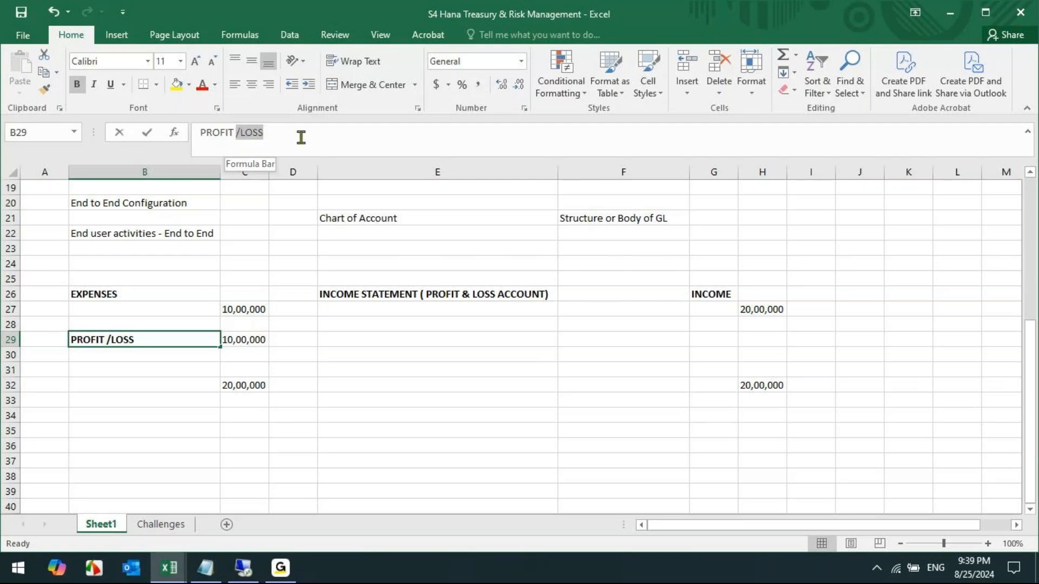
drag(238, 134, 301, 137)
key(BackSpace)
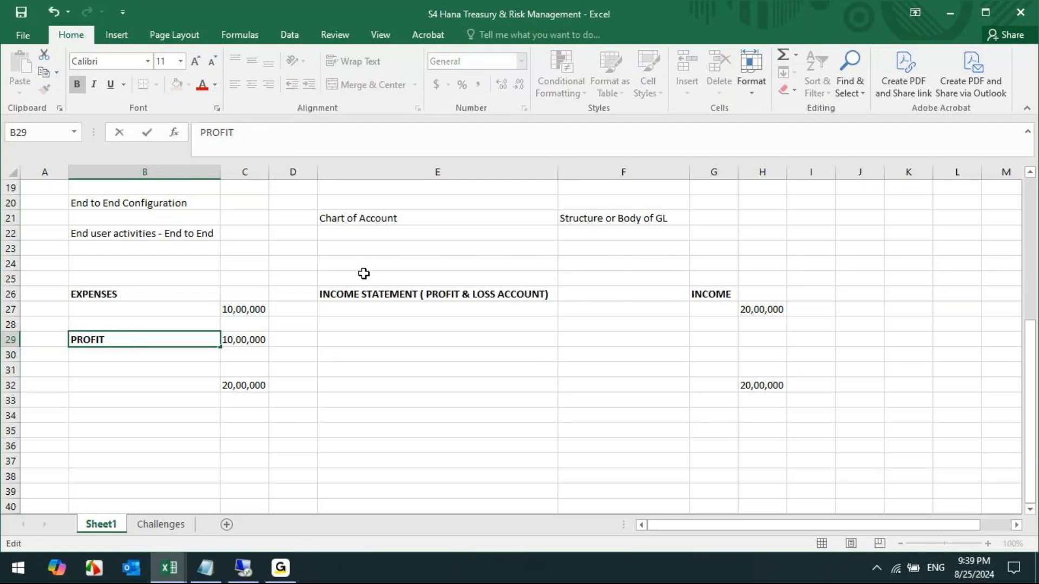
click(199, 413)
click(125, 333)
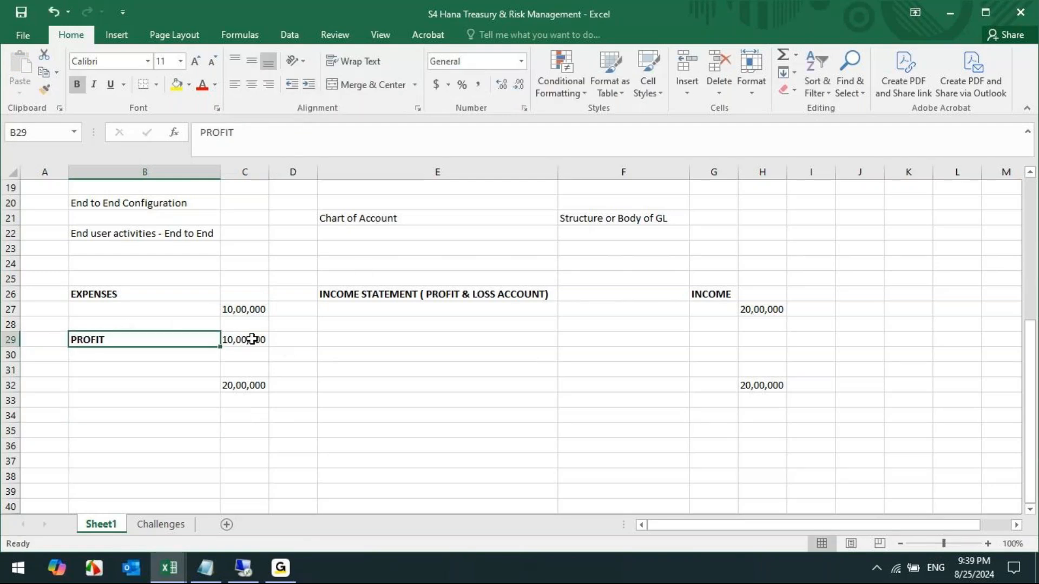
click(257, 341)
scroll(443, 393, down, 2)
scroll(443, 393, up, 1)
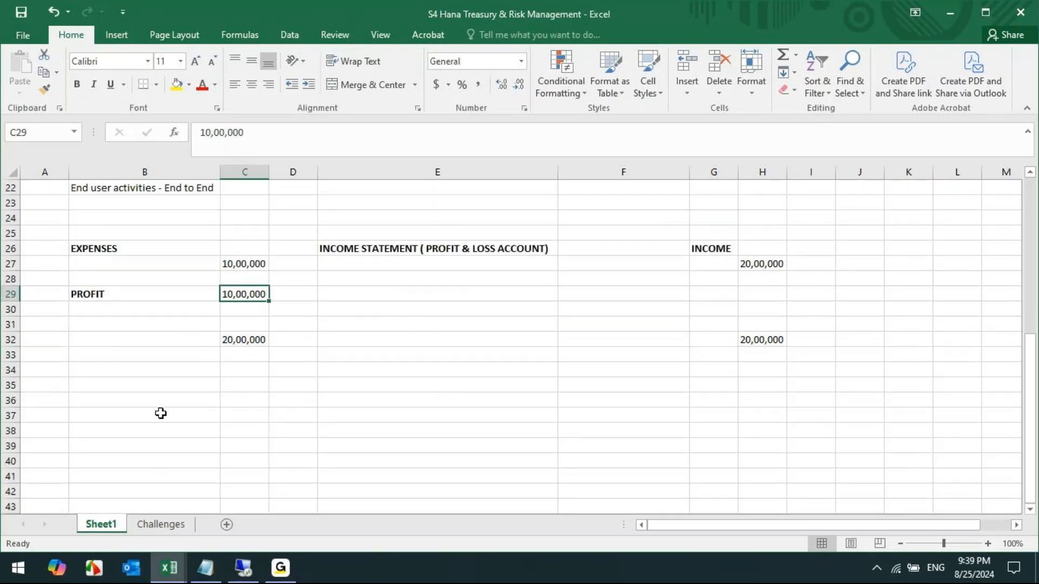
Enter the heading BALANCE SHEET in cell E35 below the income statement.
click(130, 298)
click(346, 390)
text(B)
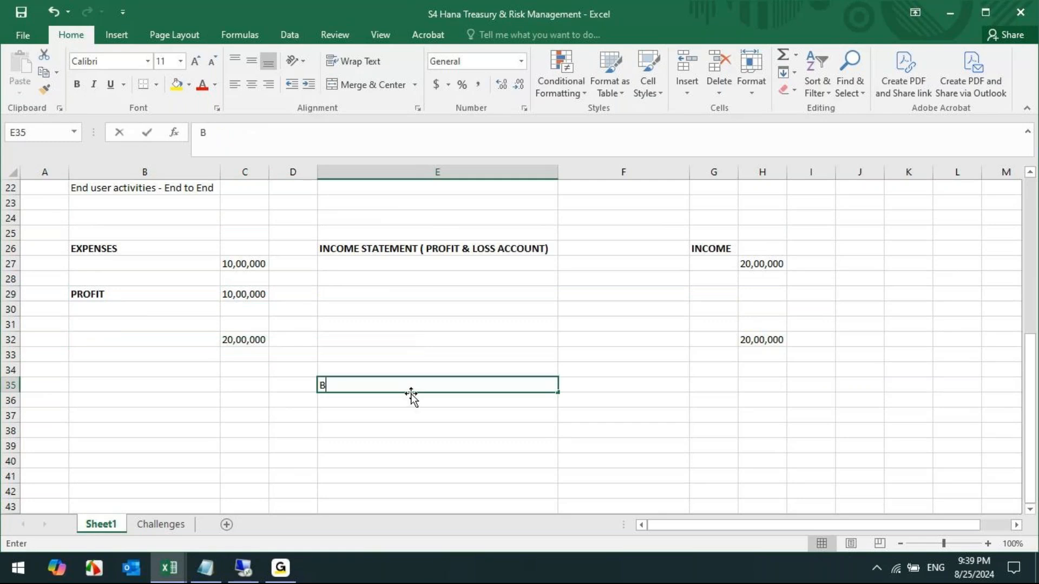
text(ALANCE SHEET)
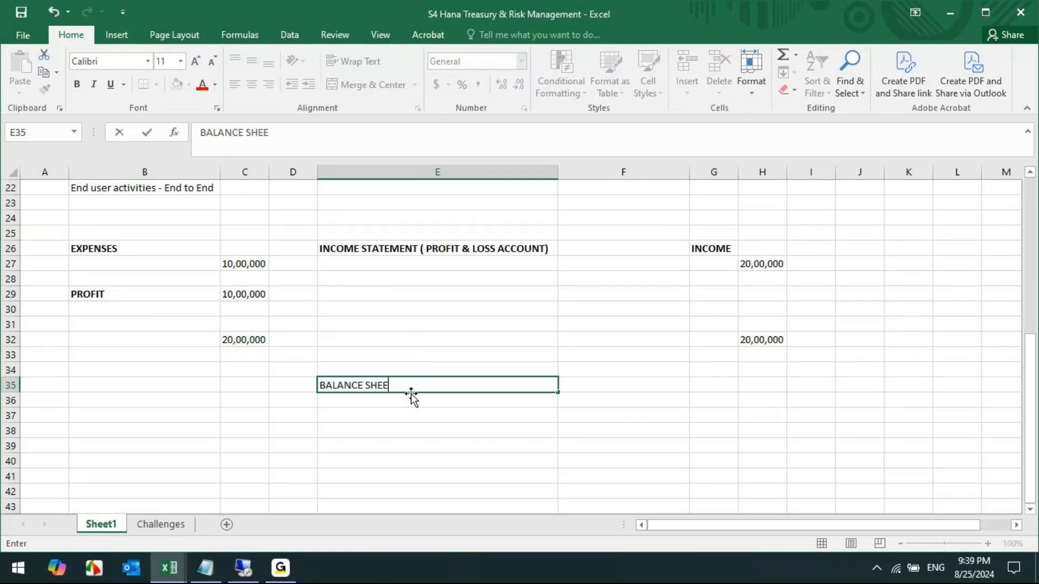
key(Tab)
Enter the label LIABILITIES in cell B35 on the balance sheet heading row.
click(152, 390)
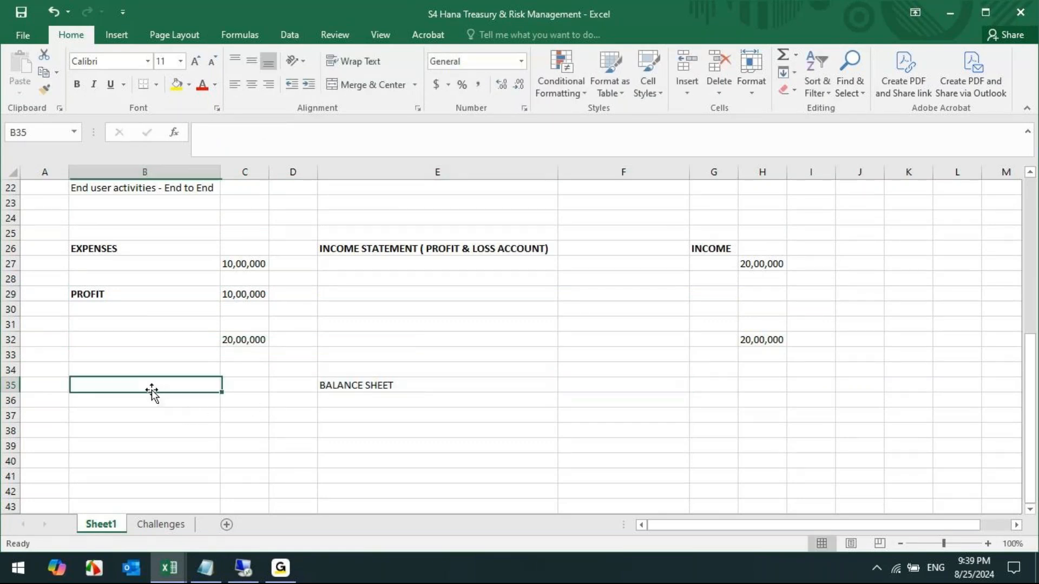
text(LIABILITIES)
key(Tab)
key(Tab)
key(Tab)
key(Tab)
key(Tab)
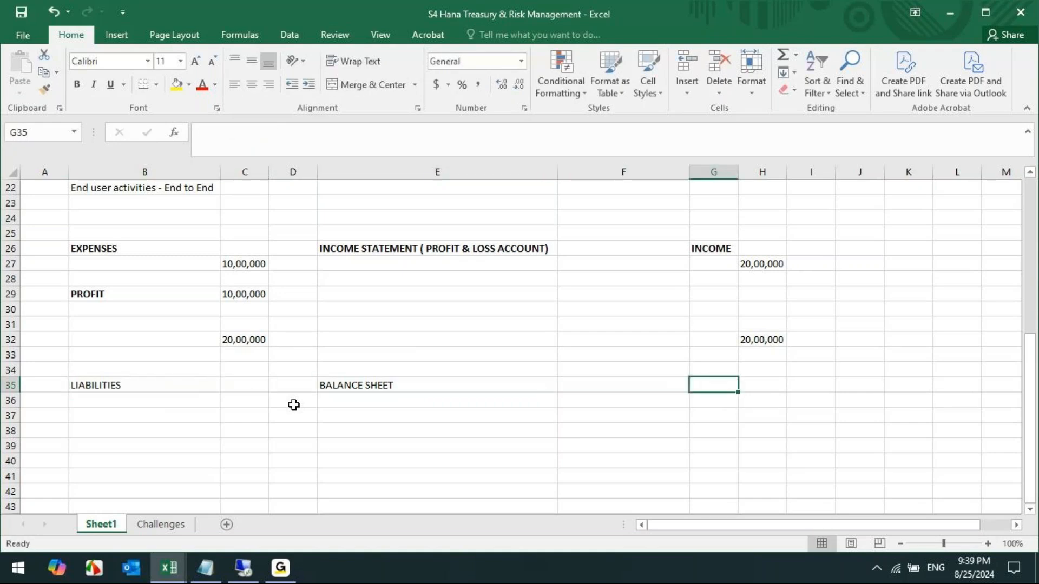
Enter the label ASSETS in cell G35 on the balance sheet heading row.
click(677, 382)
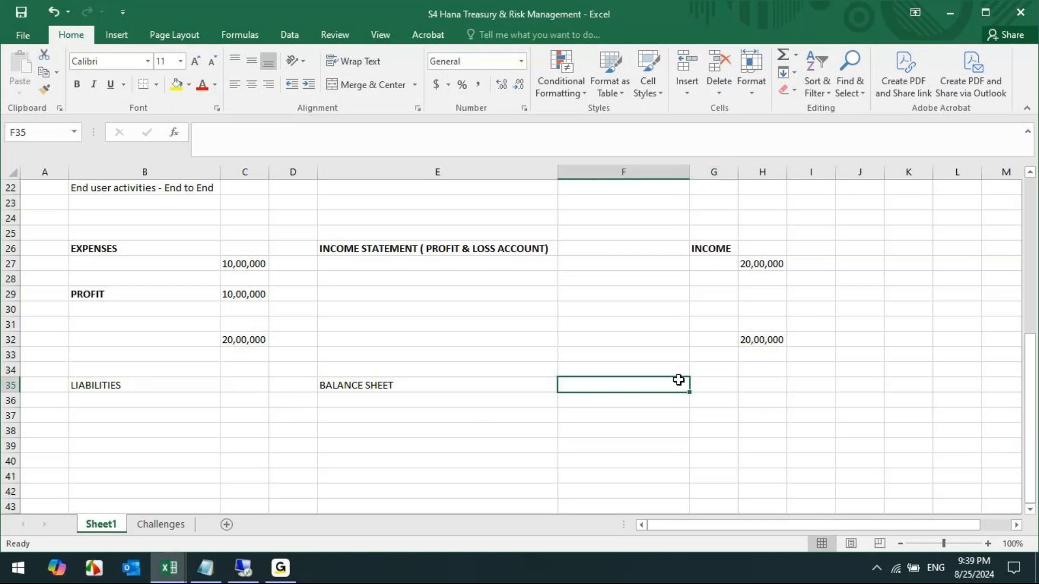
click(718, 383)
text(ASS)
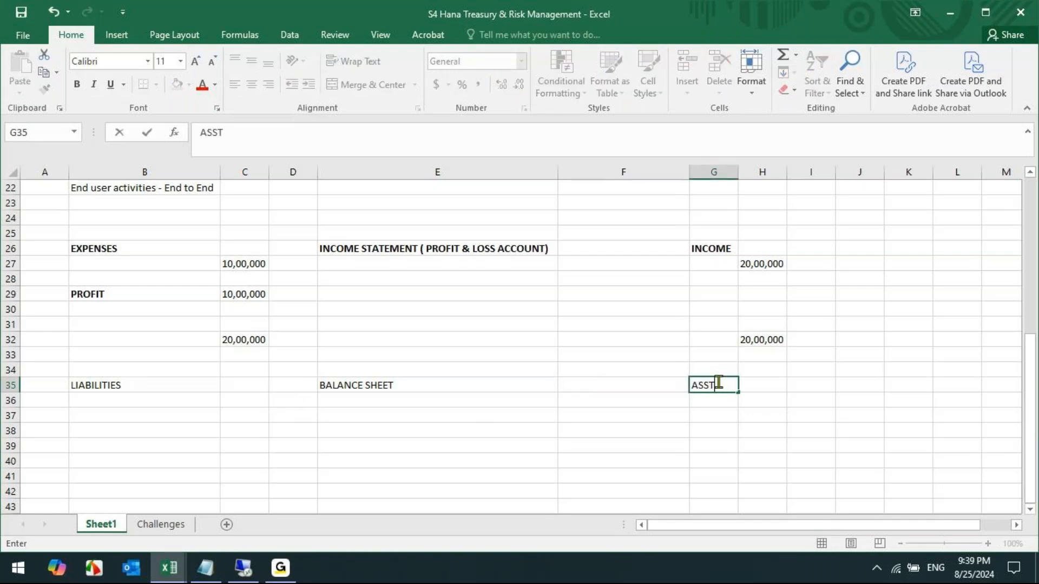
text(ETS)
key(Tab)
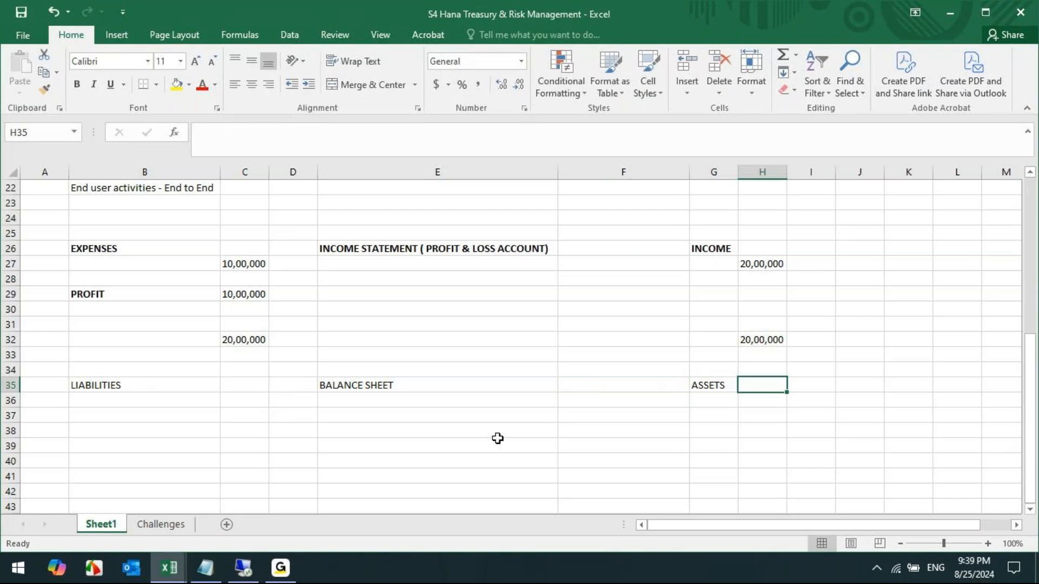
Make the LIABILITIES label in B35 and the ASSETS label in G35 bold.
click(109, 384)
key(ctrl+b)
click(720, 383)
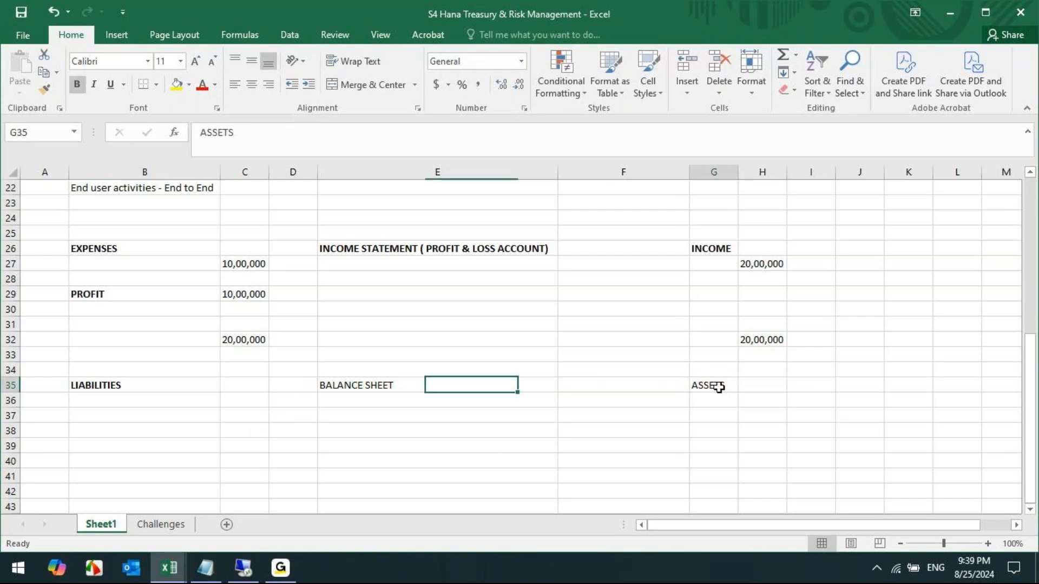
key(ctrl+b)
Enter the label RETAINED EARNINGS in cell B39 under the liabilities.
click(214, 445)
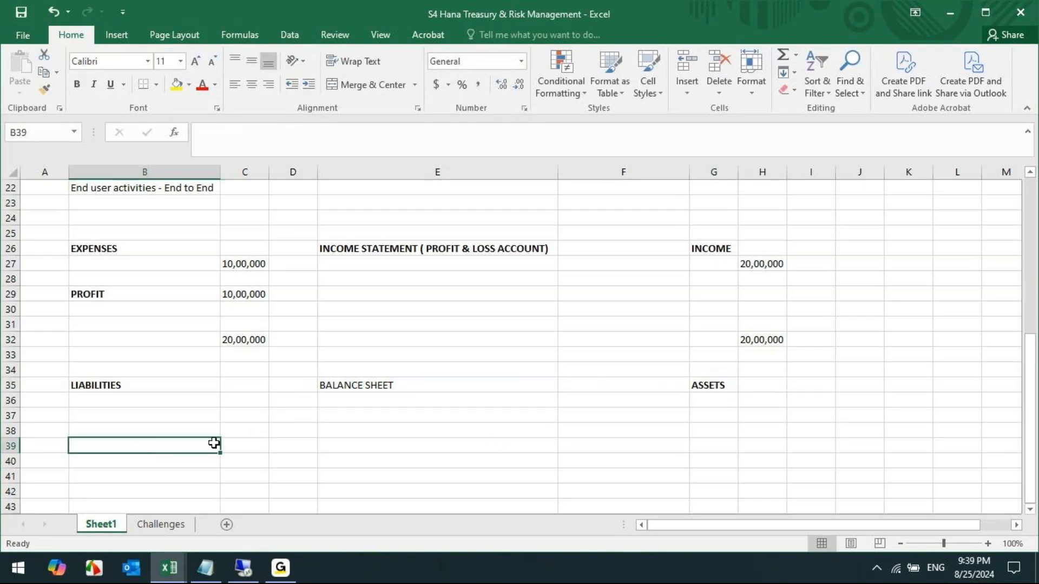
text(RETAIN)
text(ED EA)
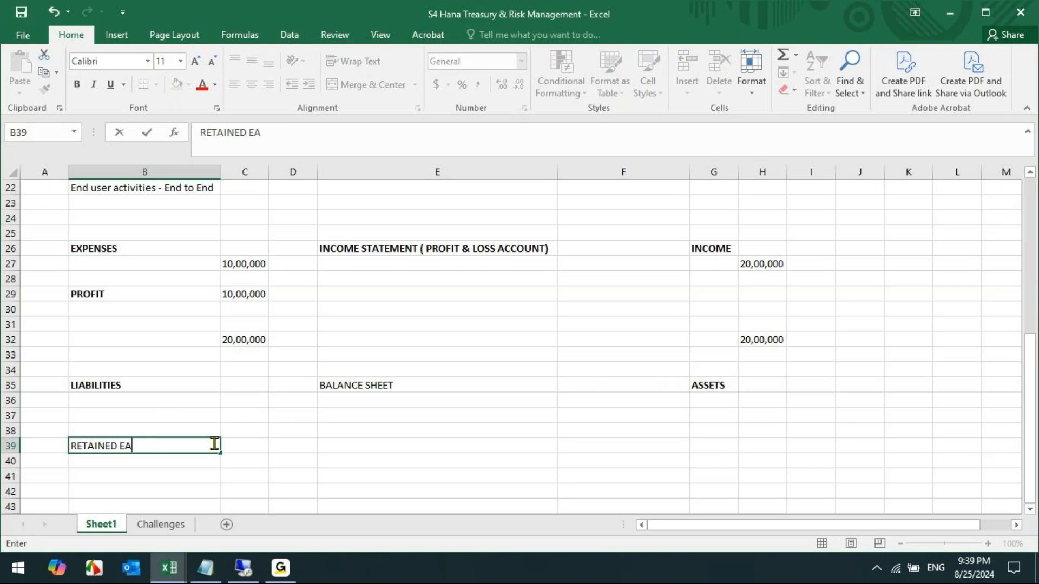
key(BackSpace)
text(ARNINGS)
key(Tab)
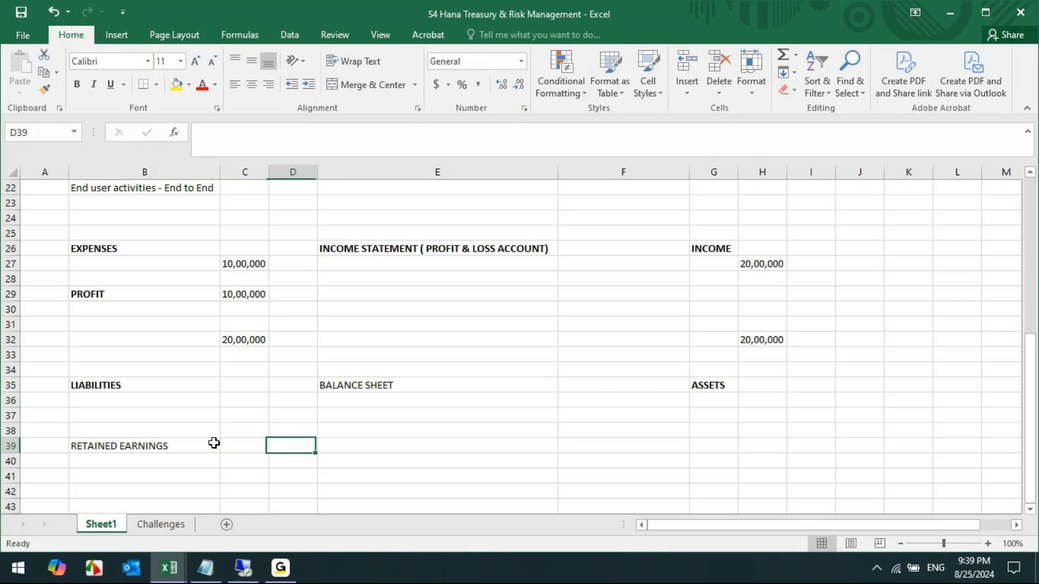
Copy the 10,00,000 profit from C29 into C39 and highlight the RETAINED EARNINGS cell B39 in yellow.
click(242, 291)
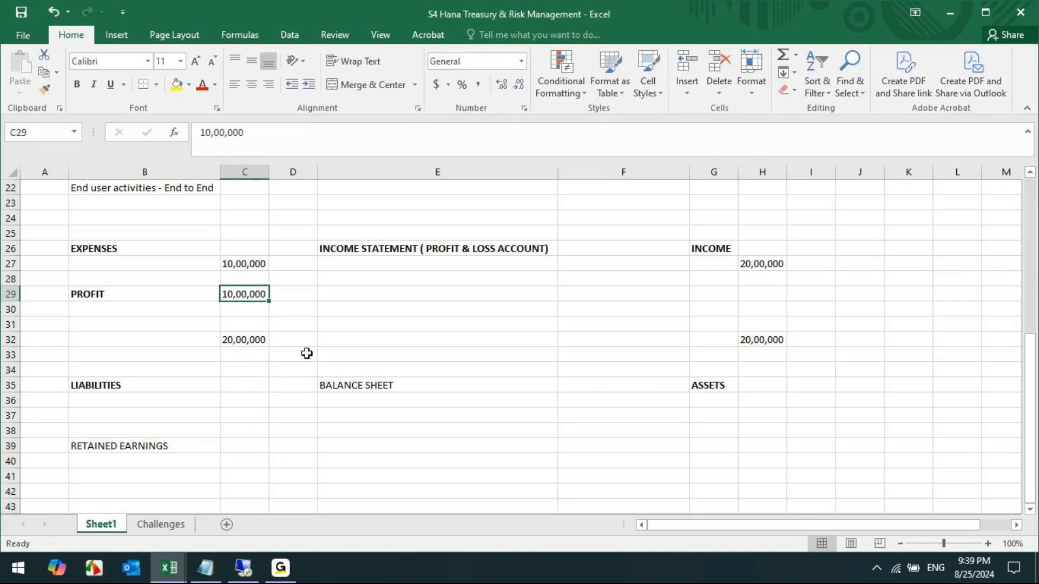
key(ctrl+c)
click(251, 446)
key(ctrl+v)
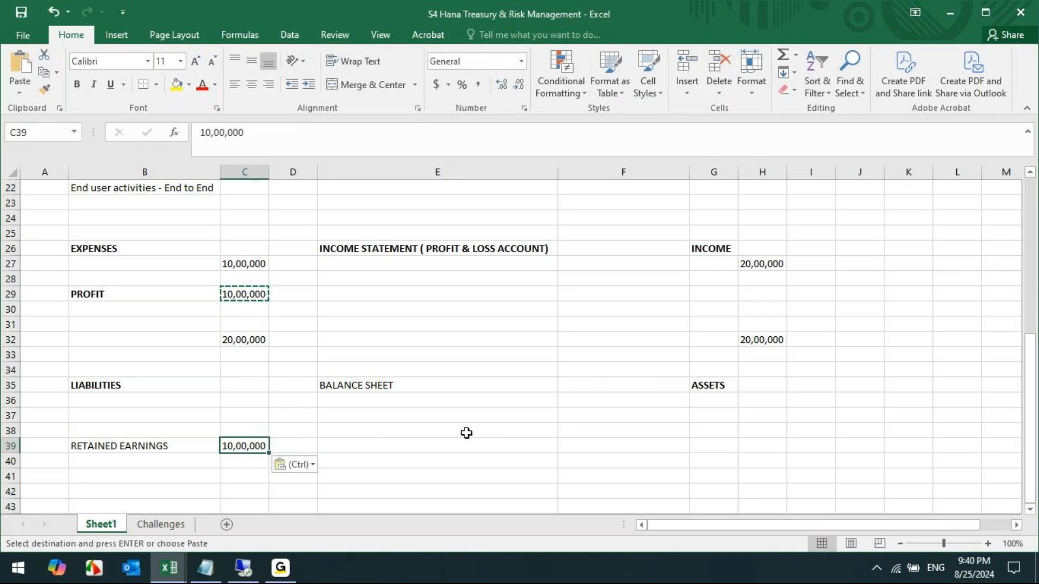
click(111, 447)
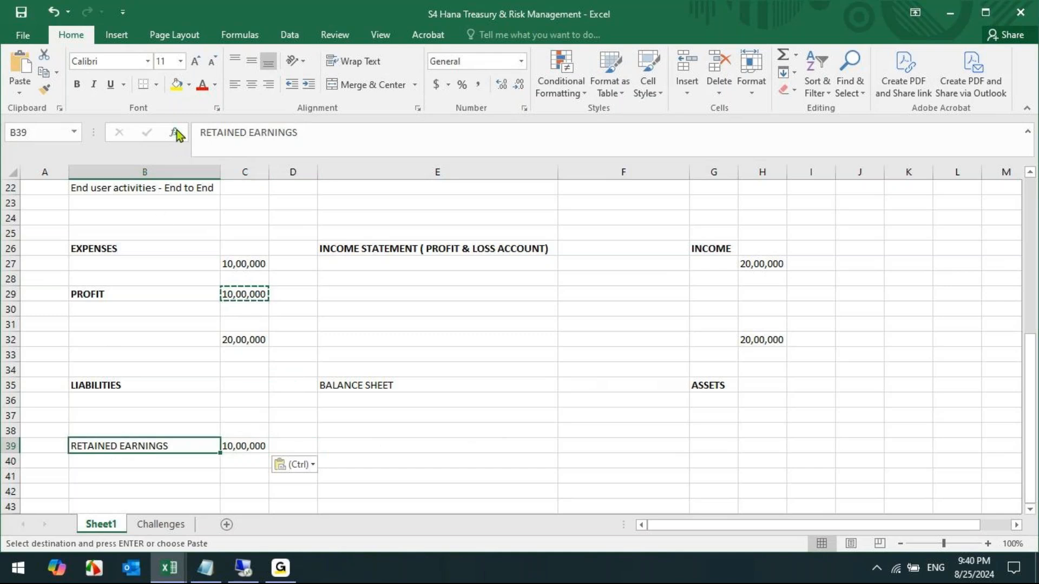
click(176, 85)
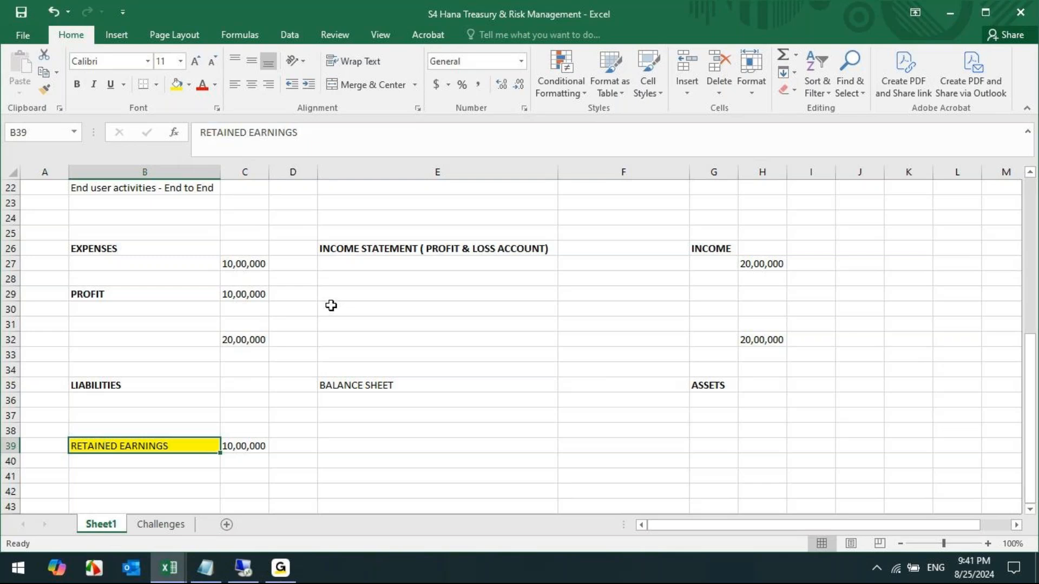
Switch to the SAP session and assign account 101000 to P&L statement account type X for chart of accounts TR02.
click(243, 567)
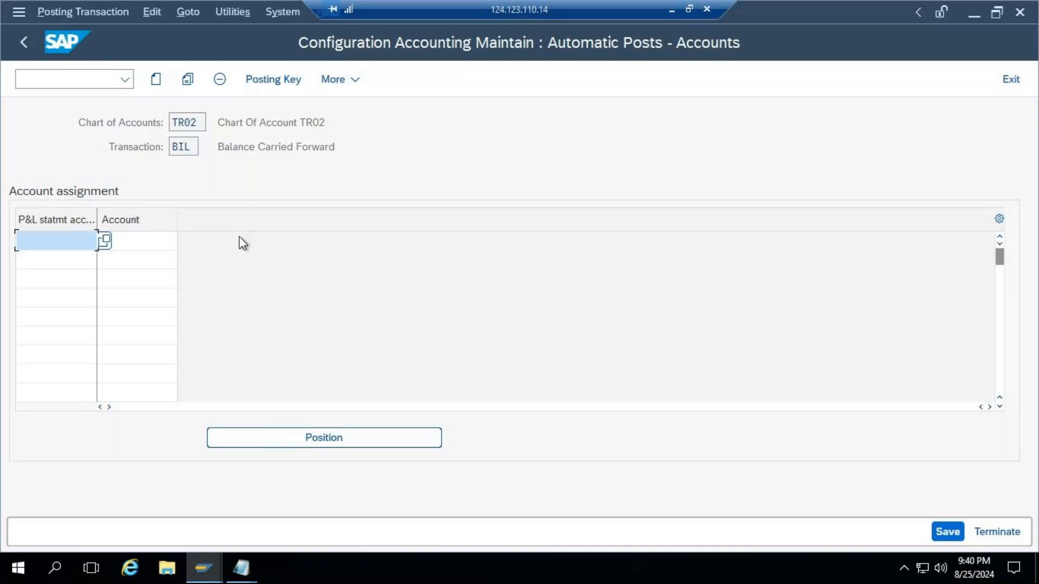
text(x)
click(165, 239)
text(101000)
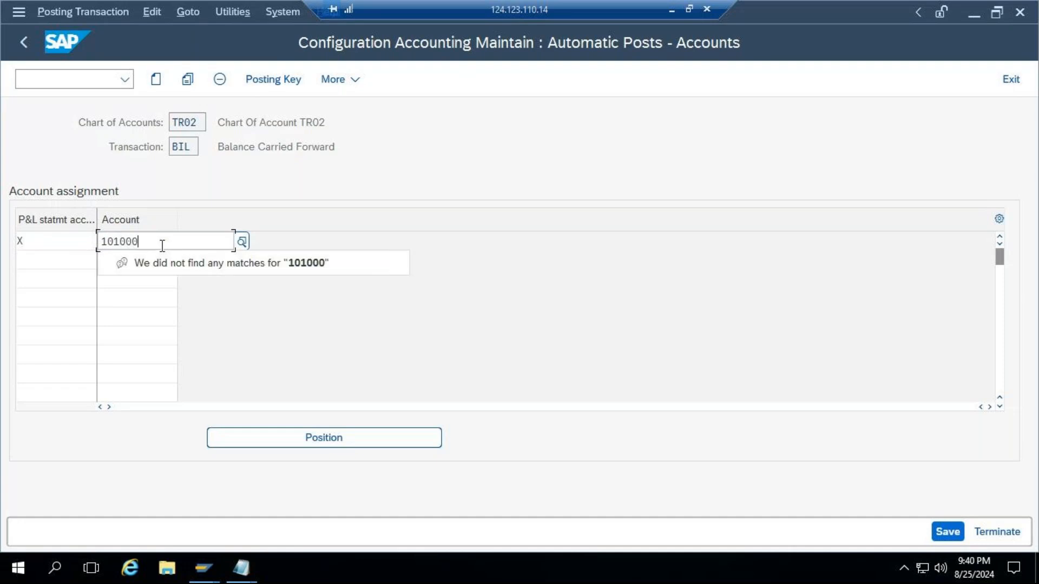
key(Return)
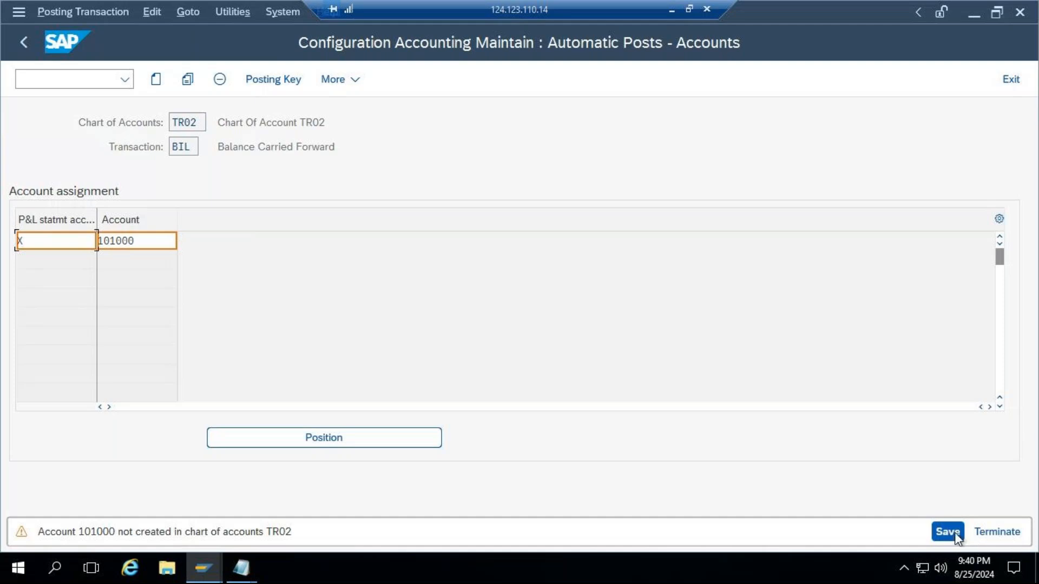
Save the retained earnings account assignment under customizing request A4HK900842.
drag(139, 240, 99, 241)
click(128, 241)
click(945, 532)
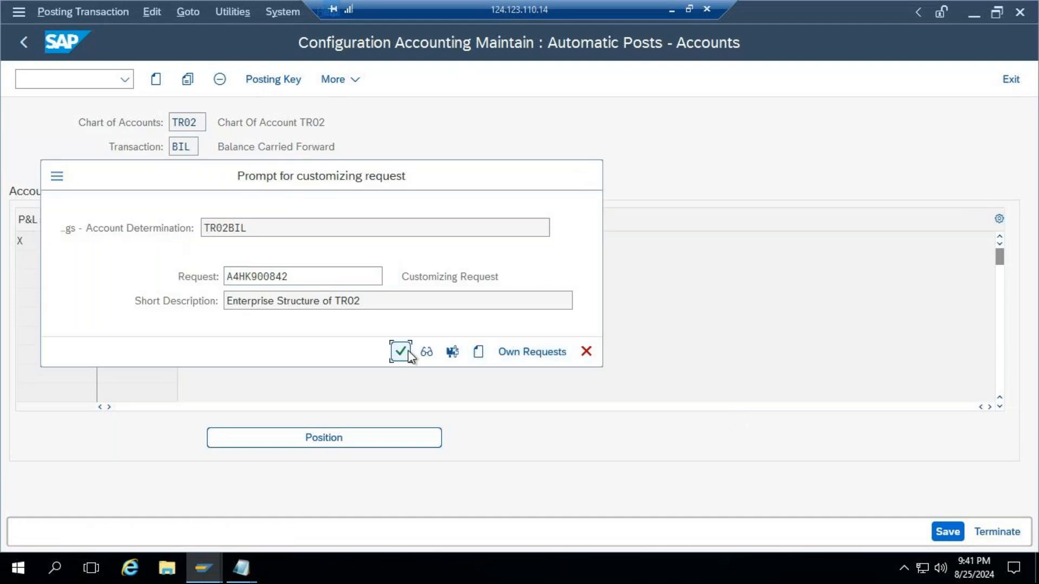
click(401, 352)
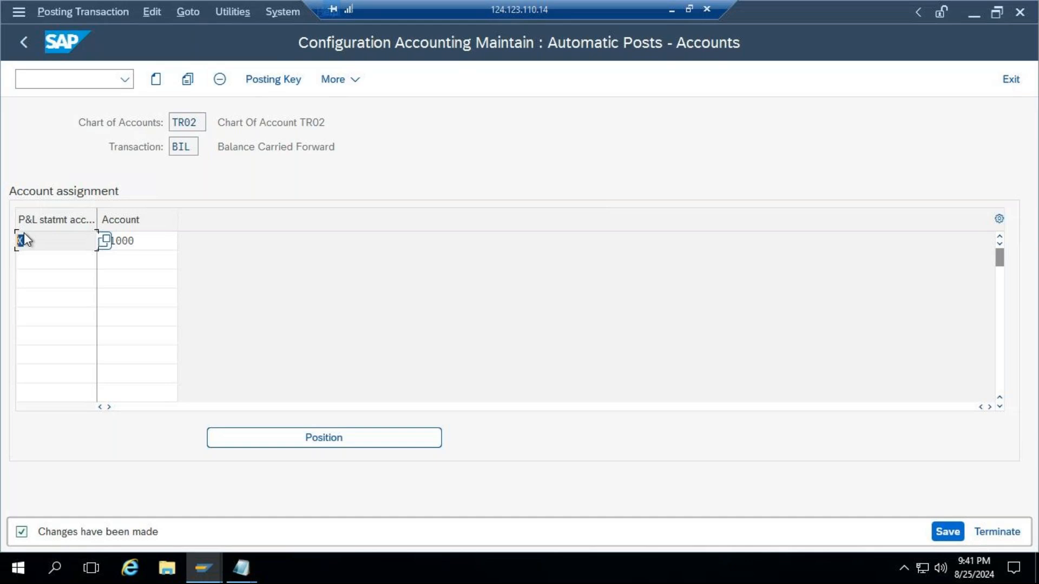
Review the saved P&L statement account type and its assigned account, then return to the implementation guide.
double_click(151, 240)
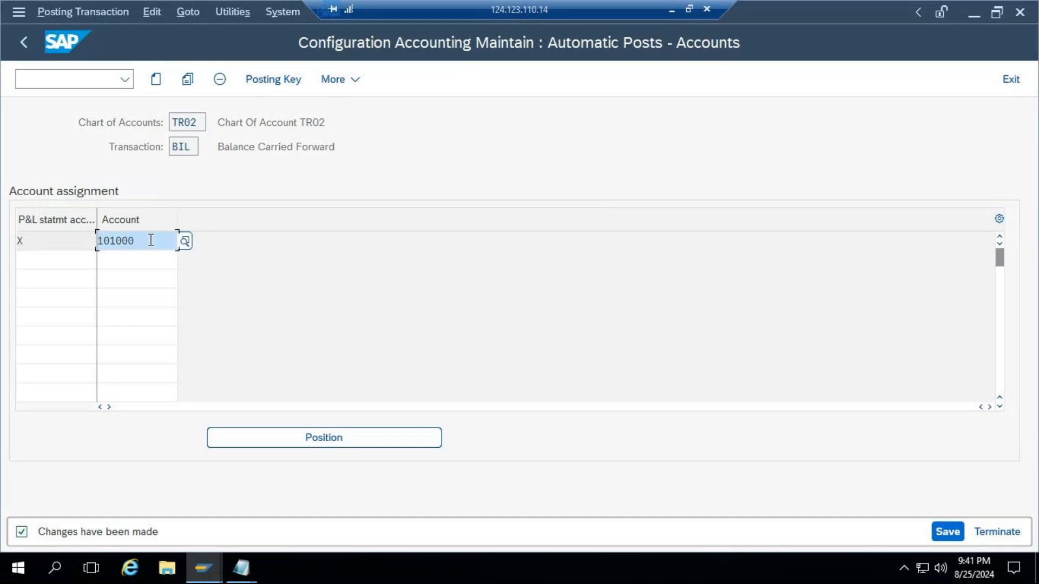
double_click(21, 240)
drag(97, 217, 106, 212)
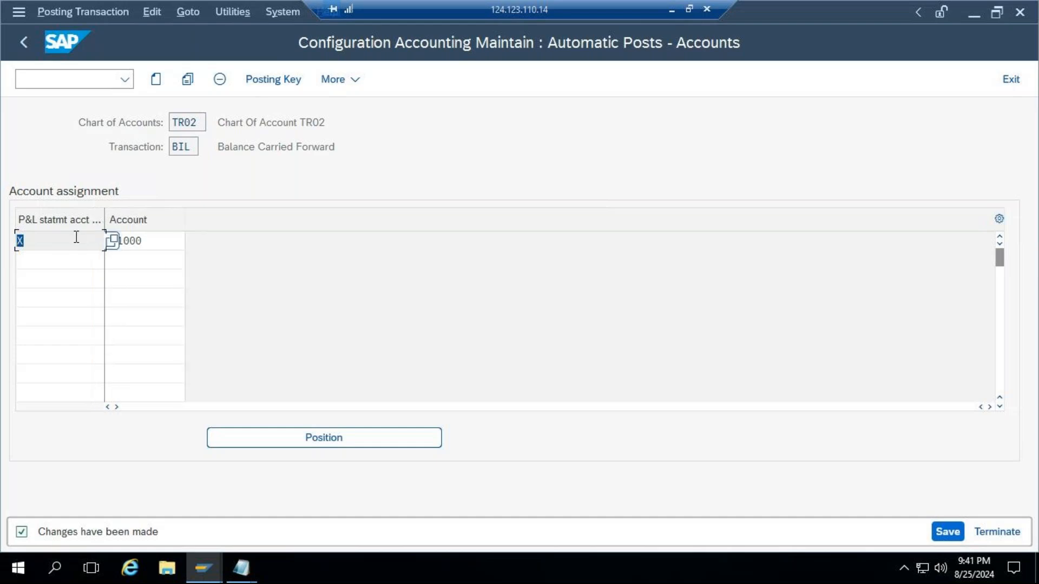
double_click(153, 240)
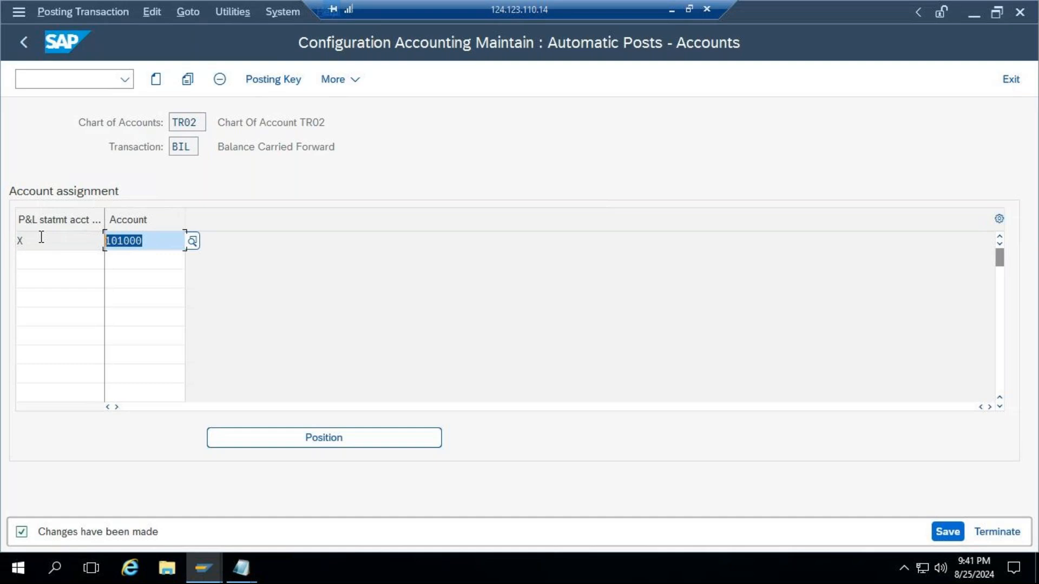
click(41, 237)
click(21, 44)
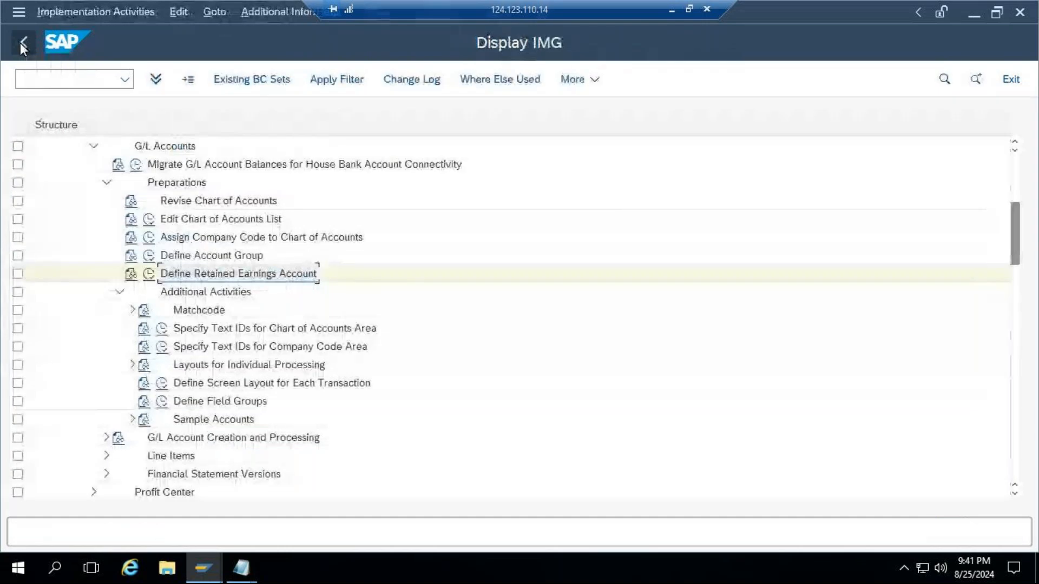
Switch to the FI Org Structure workbook and highlight the Edit Chart of Accounts List heading in B41 in yellow.
click(672, 11)
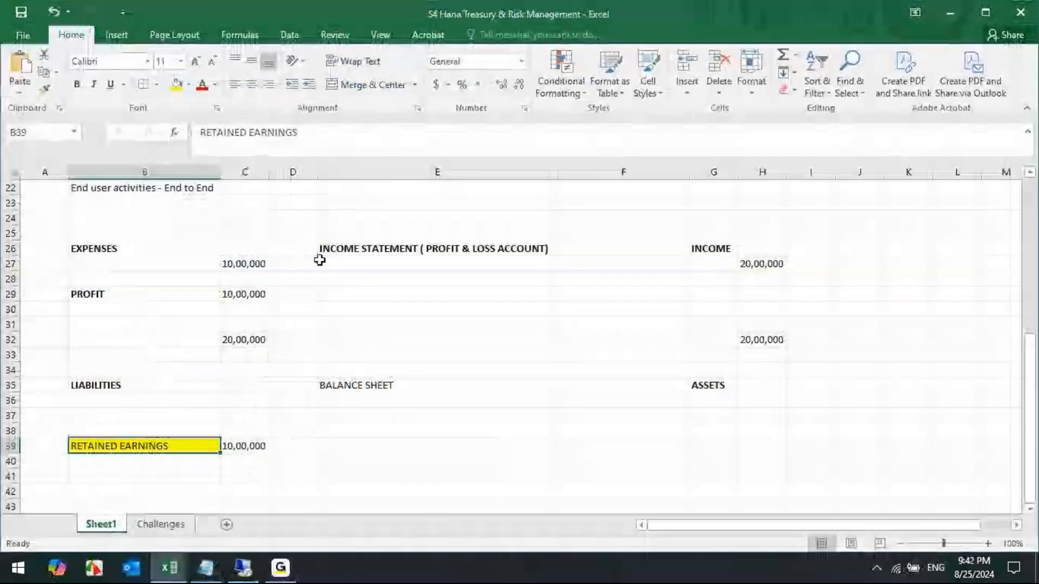
scroll(300, 311, down, 2)
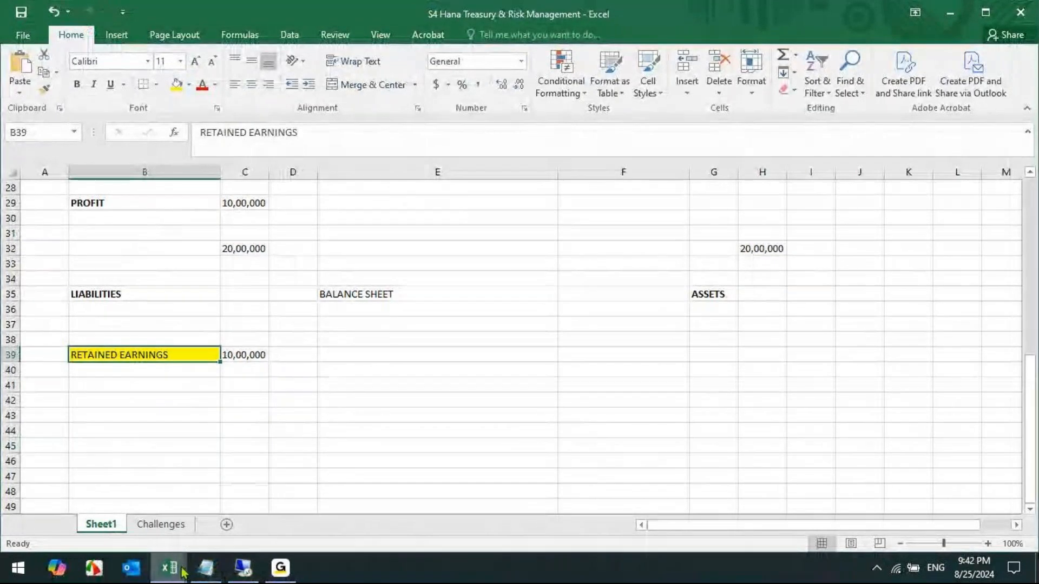
mouse_move(170, 568)
click(244, 490)
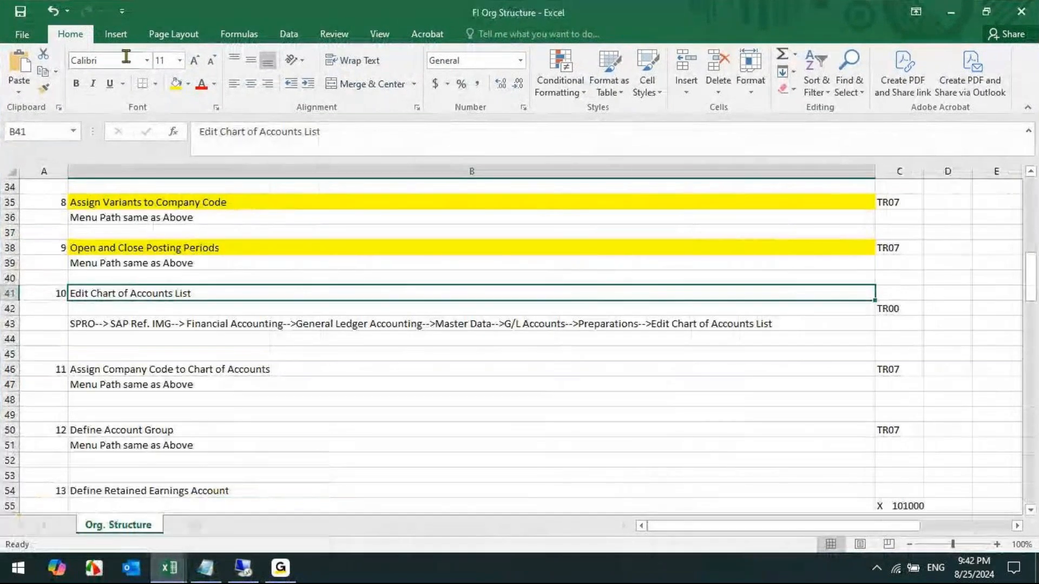
click(176, 85)
Highlight the headings Assign Company Code to Chart of Accounts, Define Account Group and Define Retained Earnings Account in yellow.
key(ctrl+Down)
key(ctrl+Down)
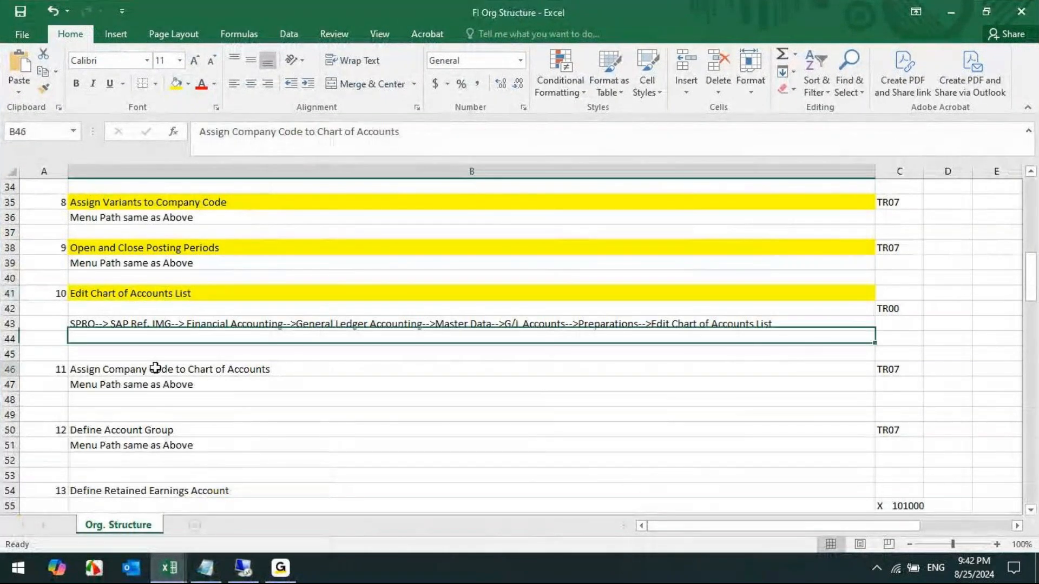
click(179, 95)
scroll(239, 295, down, 3)
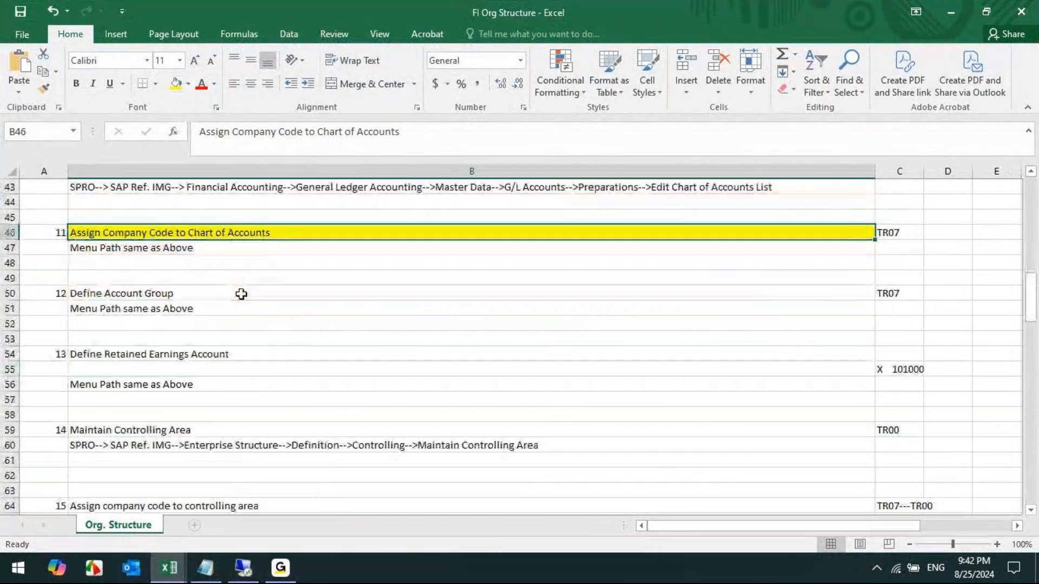
click(168, 297)
click(182, 91)
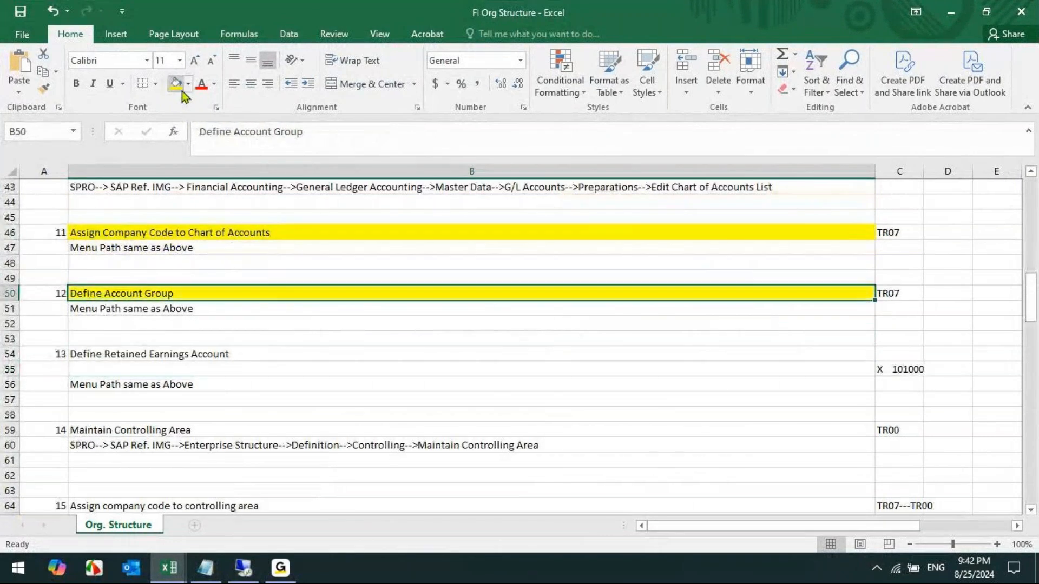
click(167, 352)
click(177, 90)
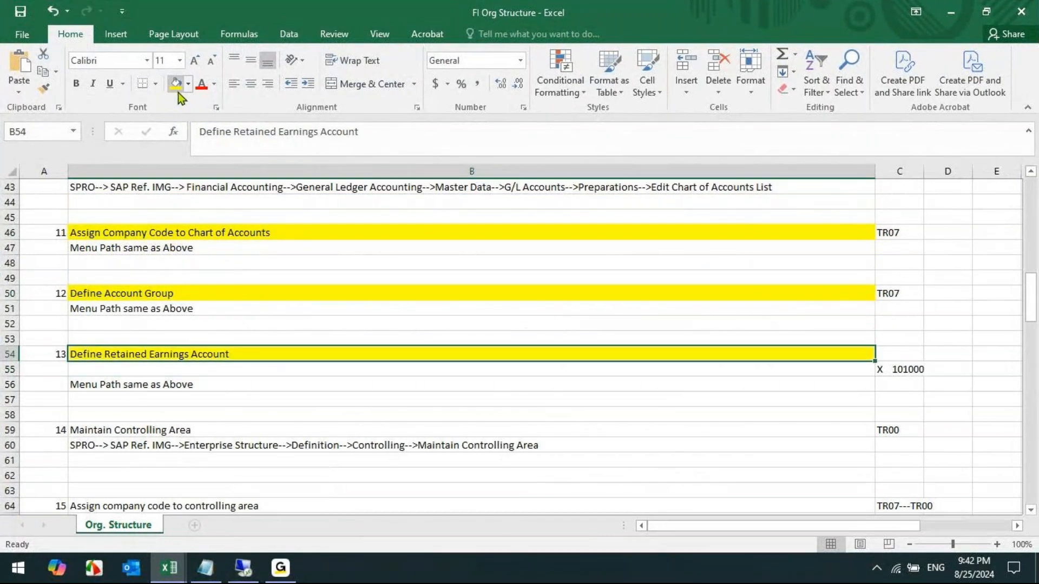
Look up the Maintain Controlling Area entry in B59, then switch to SAP and collapse the Financial Accounting node.
scroll(249, 363, down, 2)
click(190, 341)
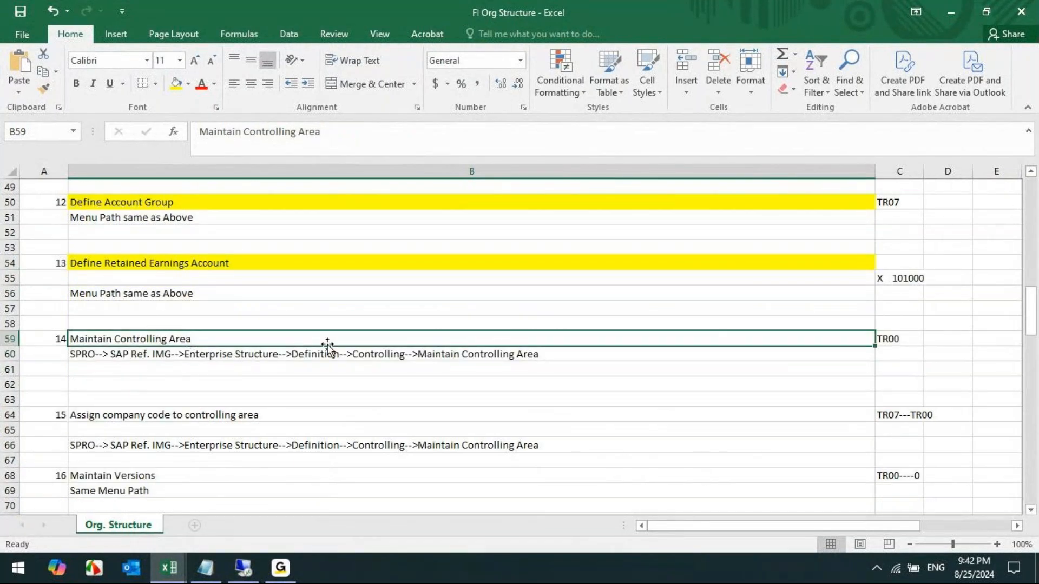
click(243, 568)
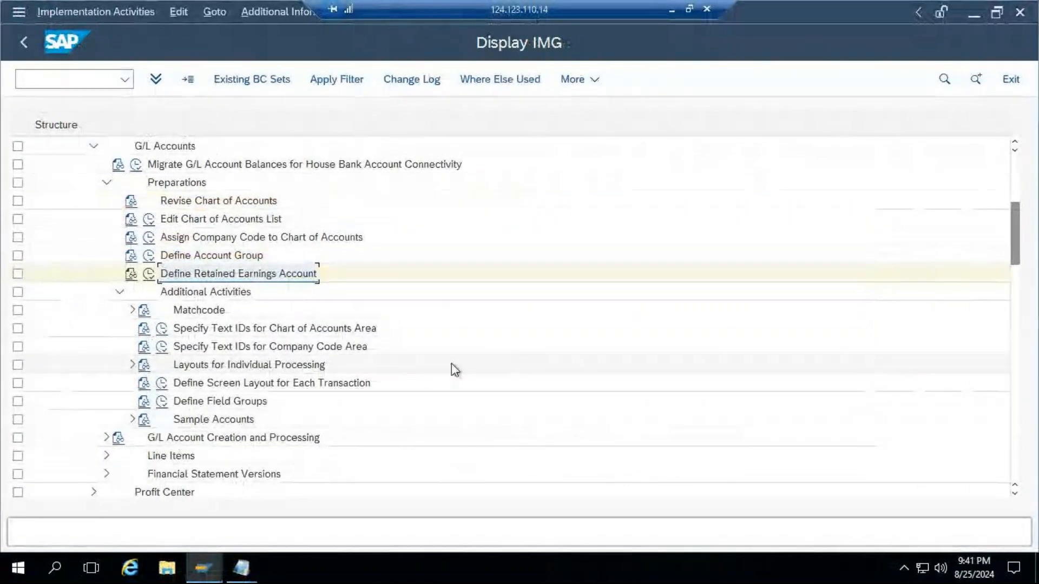
scroll(452, 368, up, 3)
scroll(456, 370, up, 3)
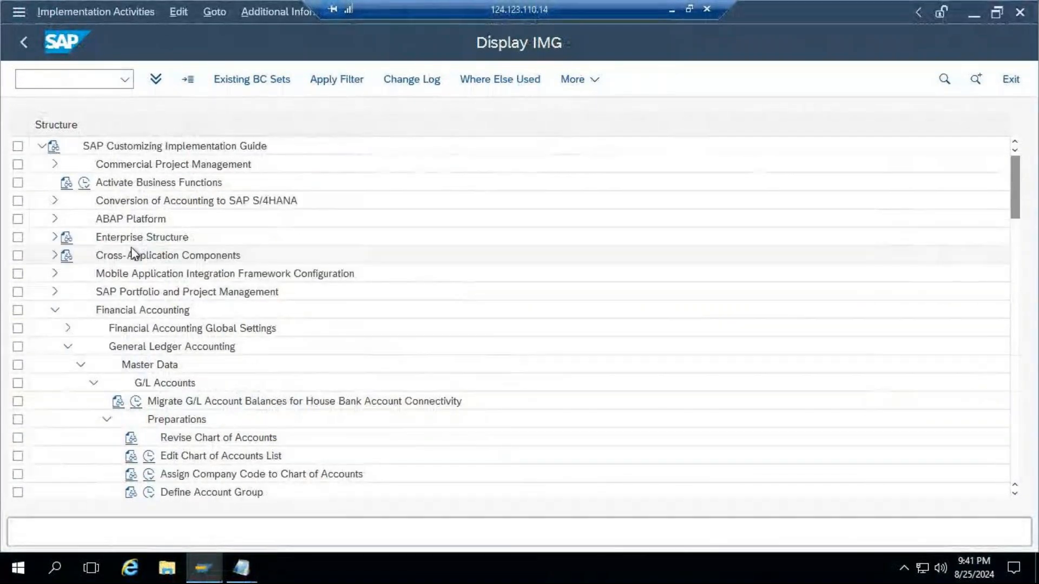
click(55, 309)
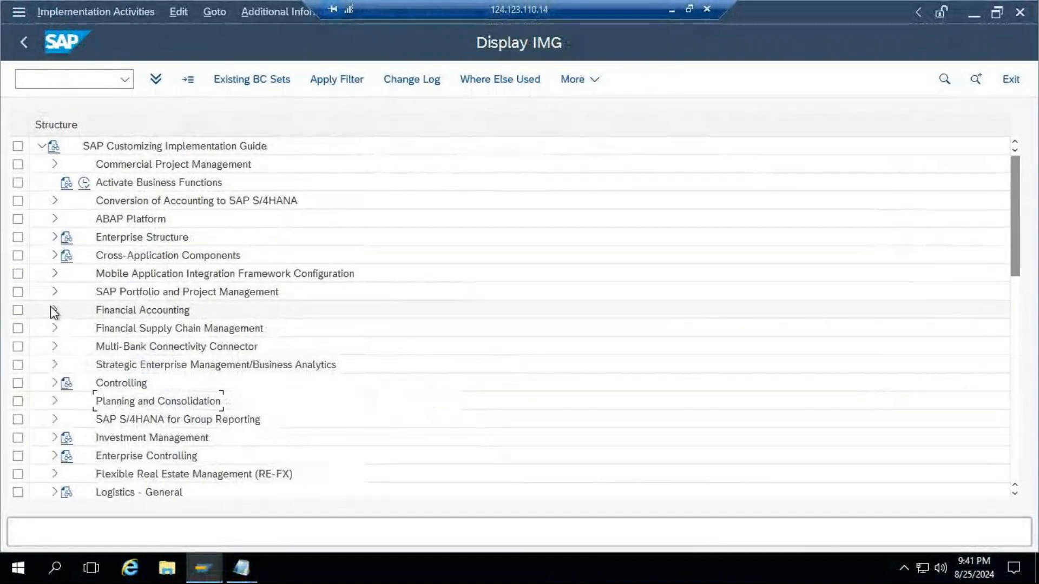
Open the Maintain Controlling Area activity under Enterprise Structure, Definition, Controlling in the implementation guide.
click(53, 238)
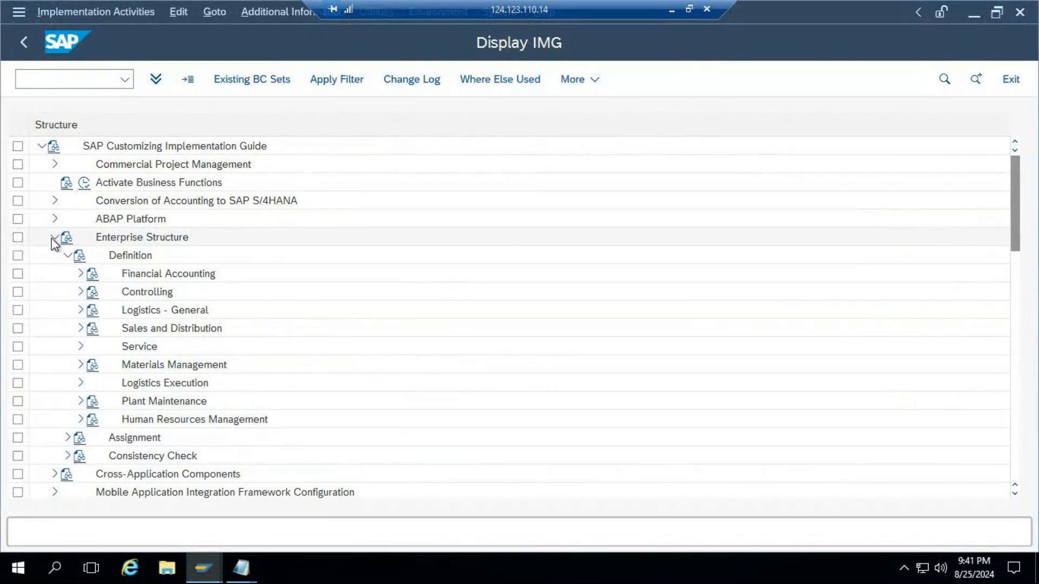
click(79, 291)
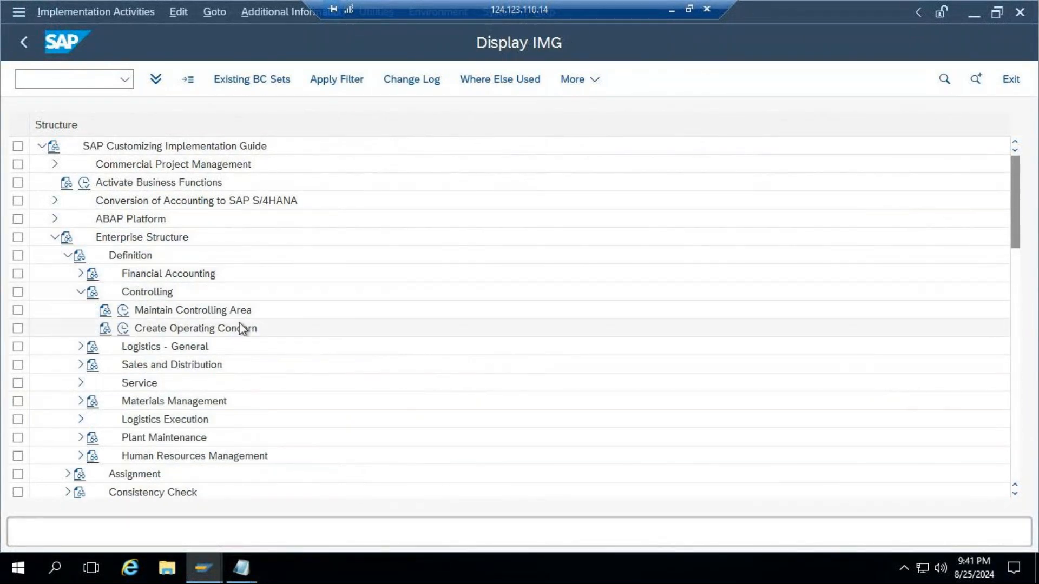
click(123, 310)
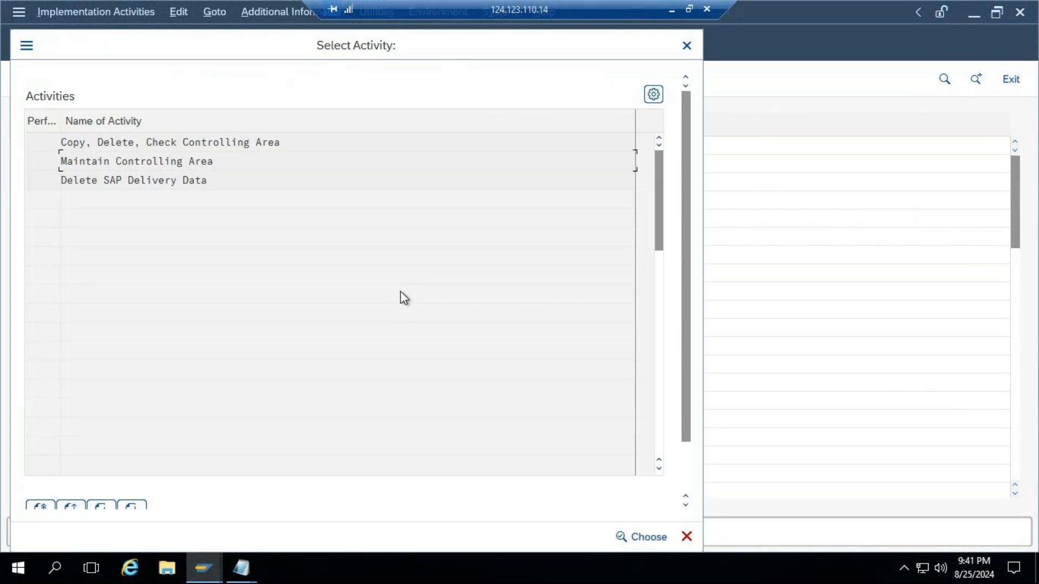
double_click(216, 161)
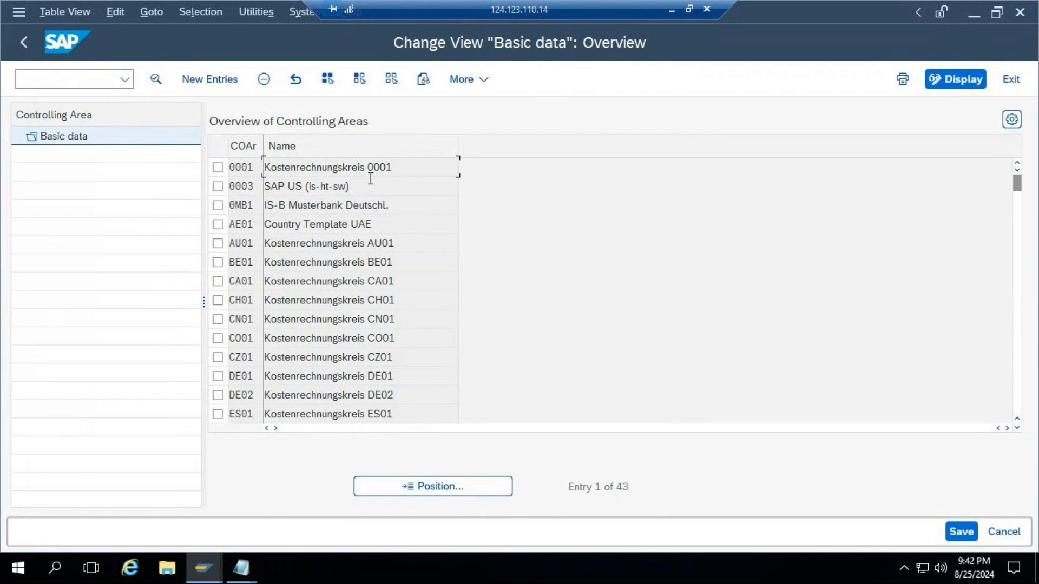
click(200, 80)
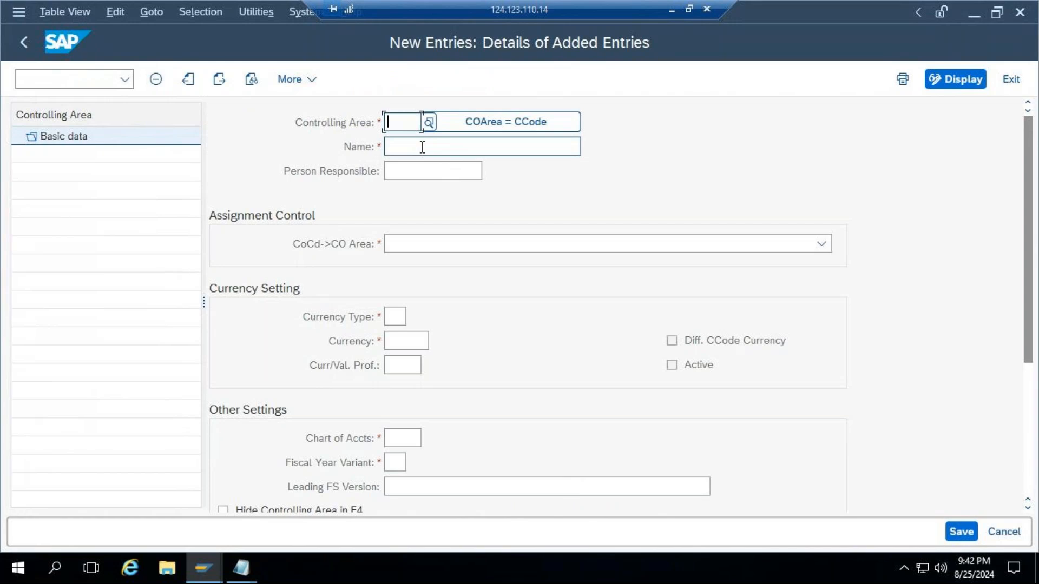
text(TR02)
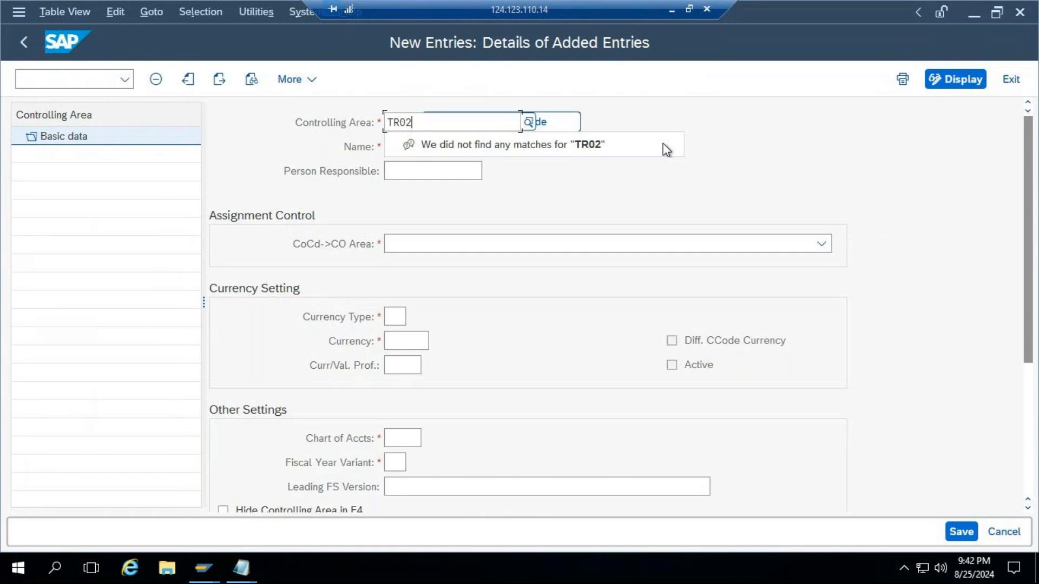
click(1008, 538)
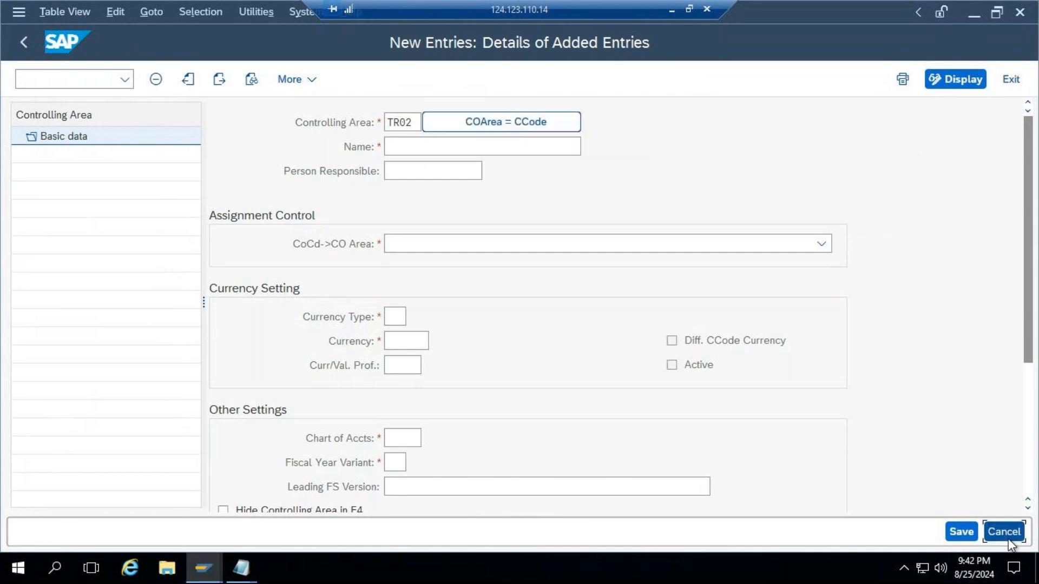
click(331, 379)
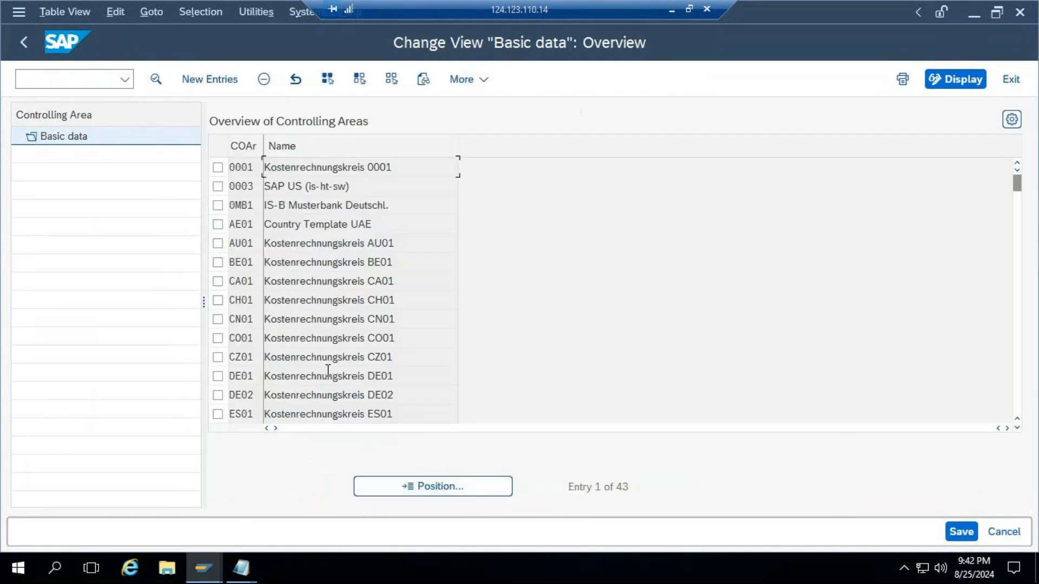
click(428, 489)
text(TR)
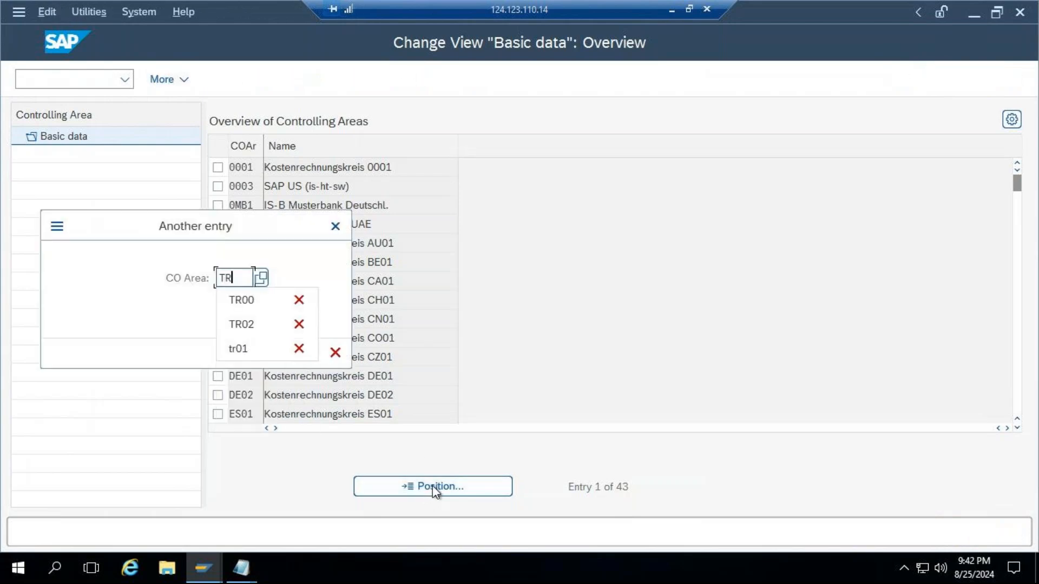
text(00)
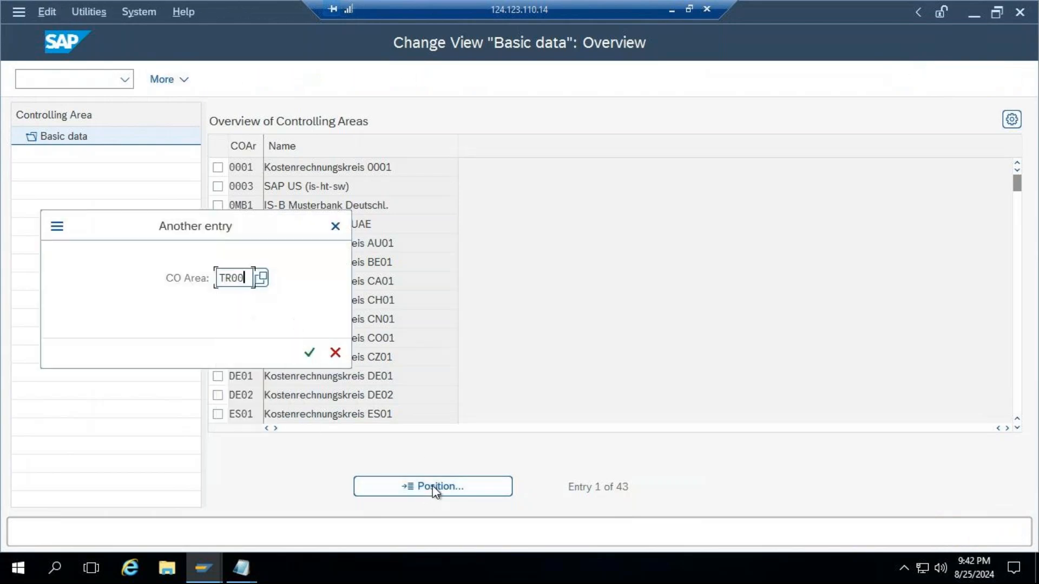
click(335, 226)
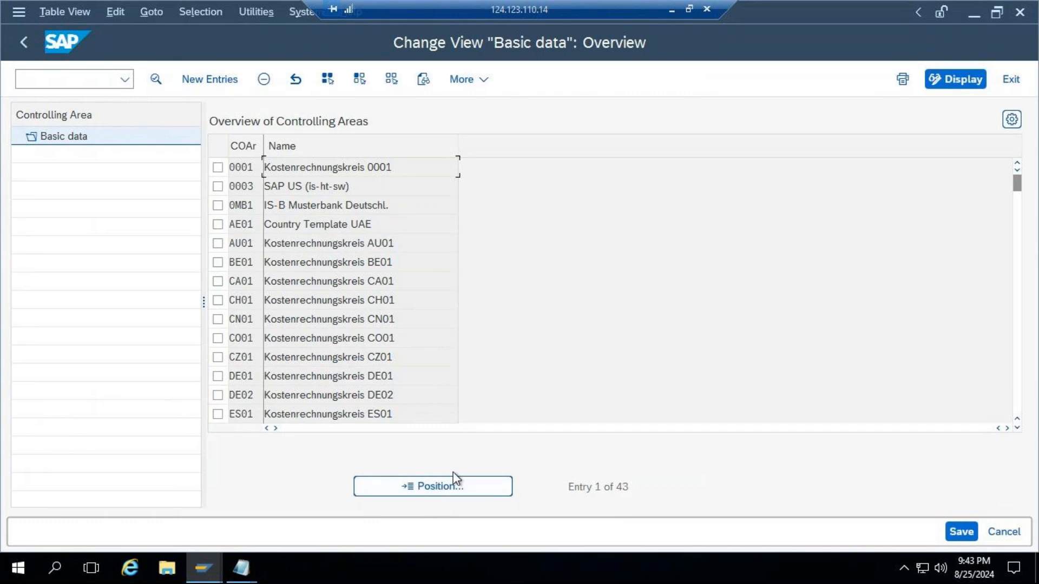
Try the codes TR02 and TR00 in a new controlling area entry and discard the entry.
click(209, 79)
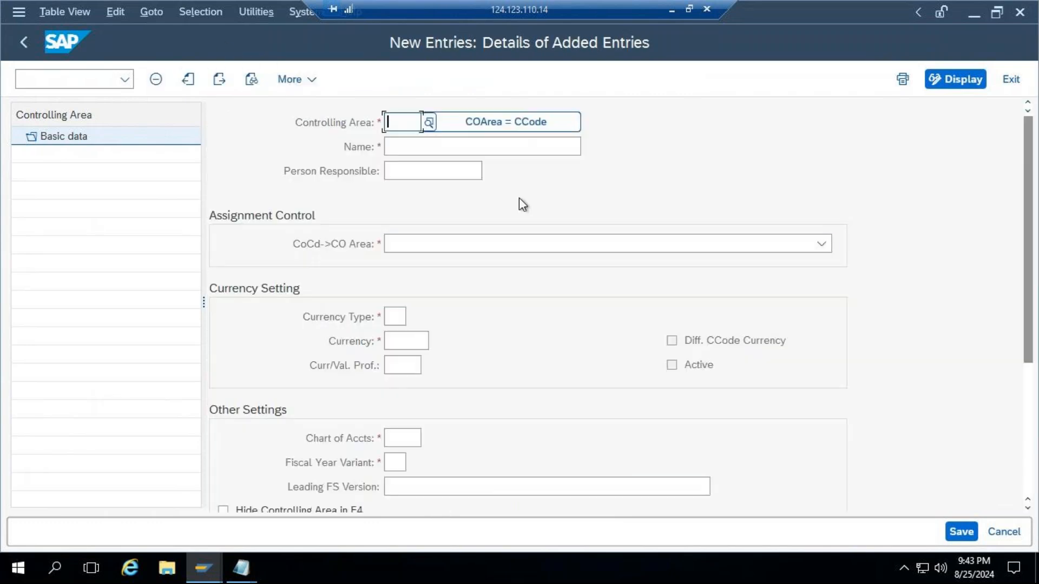
text(T)
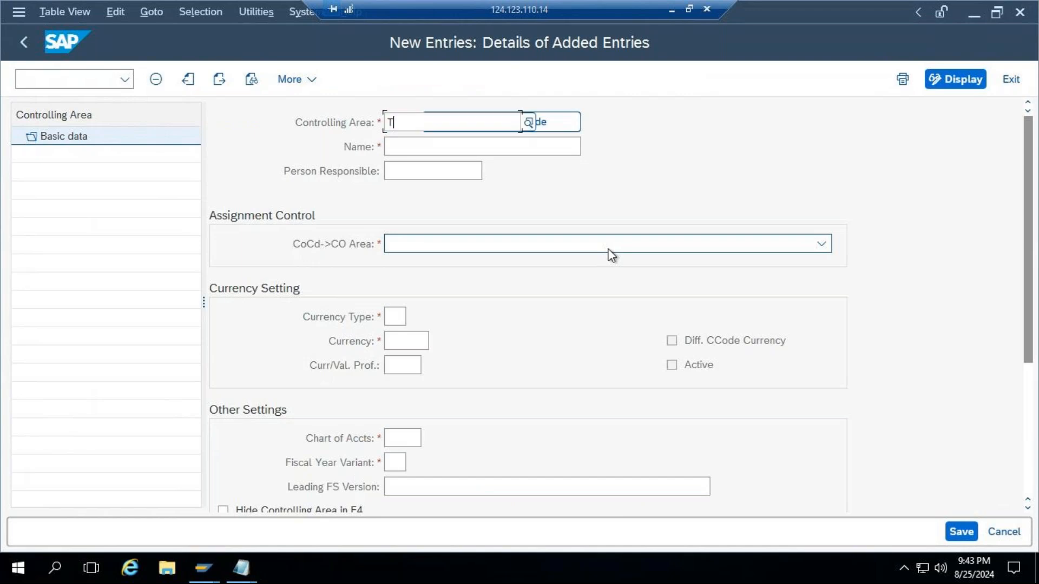
text(R0)
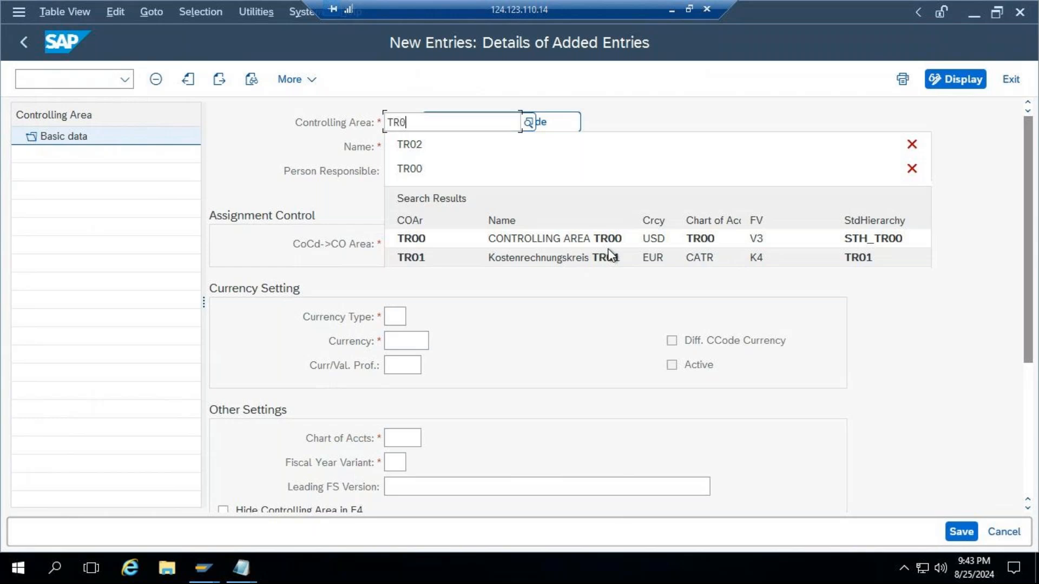
text(2)
key(Tab)
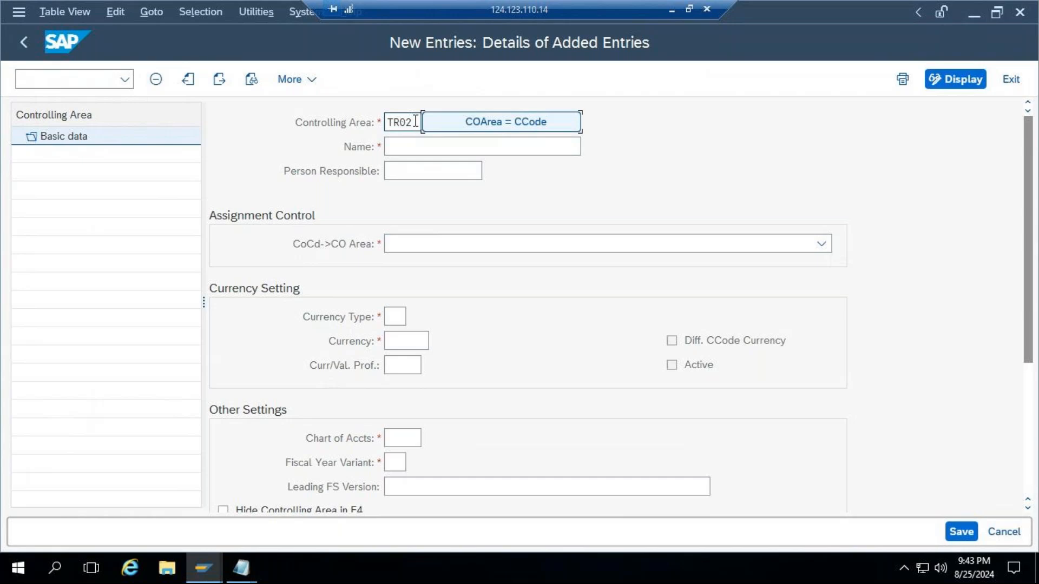
click(415, 121)
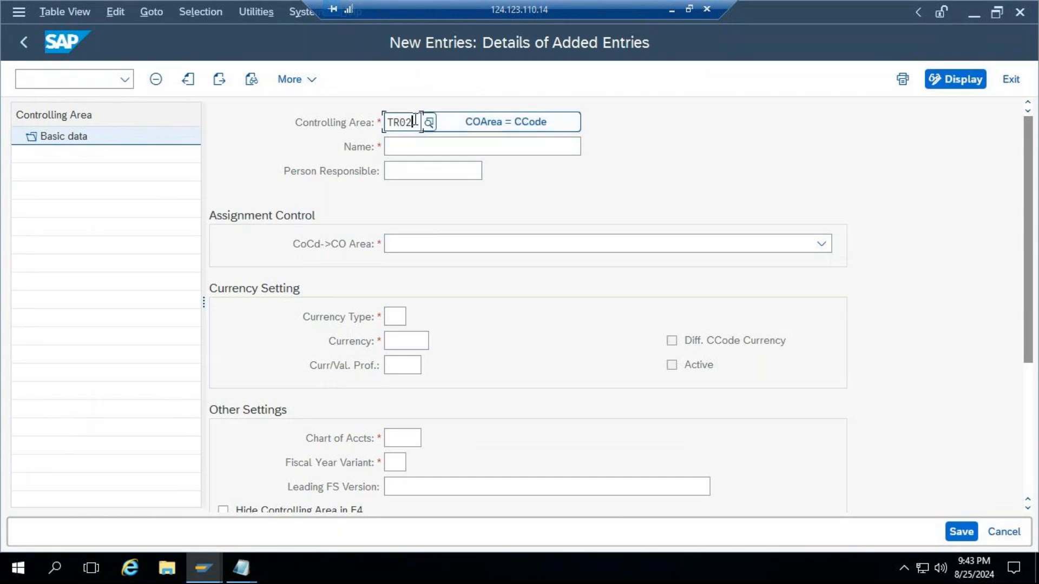
key(BackSpace)
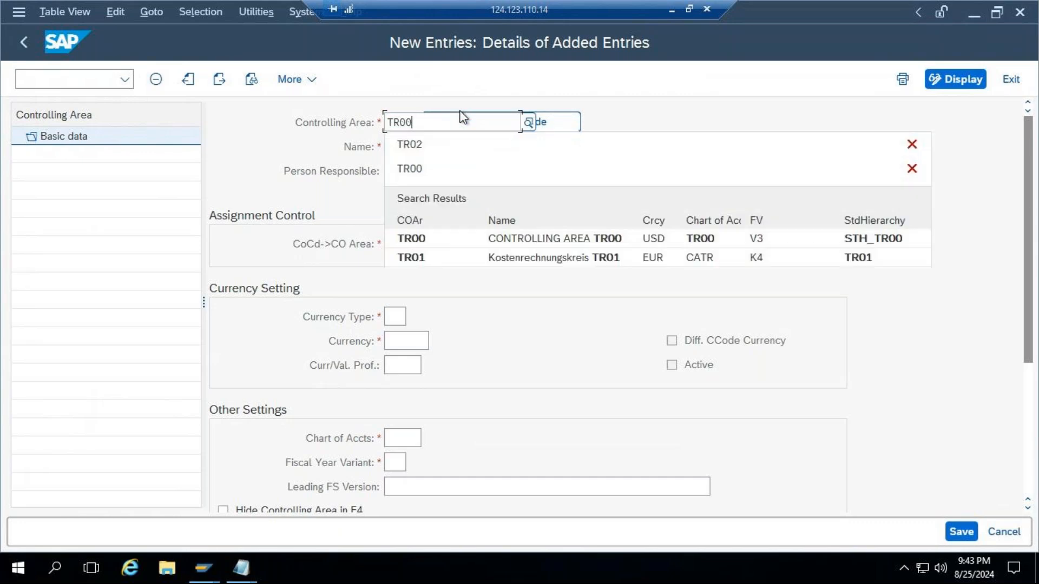
text(0)
click(632, 217)
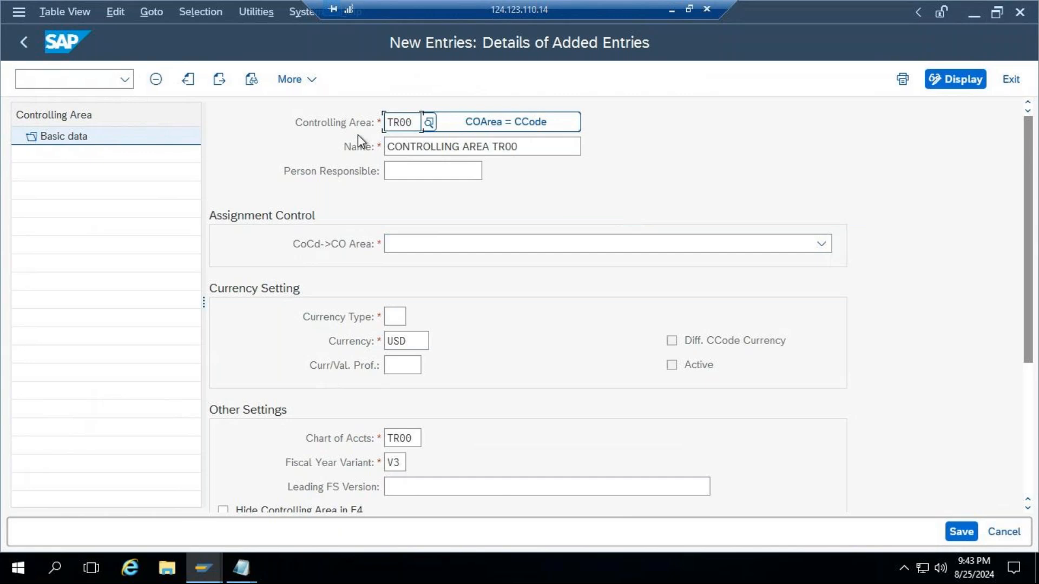
click(1004, 531)
click(334, 378)
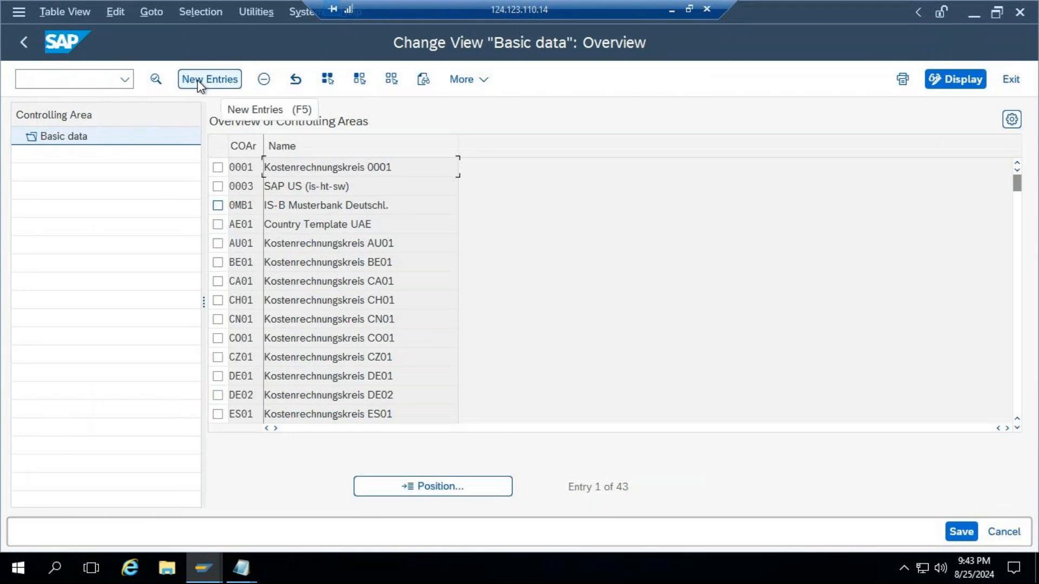
Locate controlling area TR00 in the overview and open its basic data details.
click(433, 485)
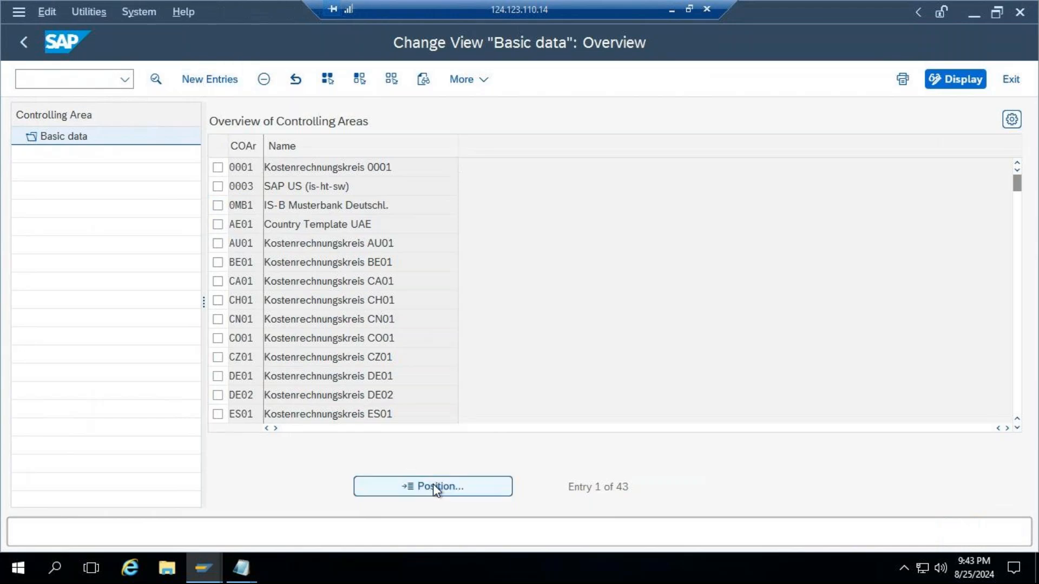
text(TR00)
key(Return)
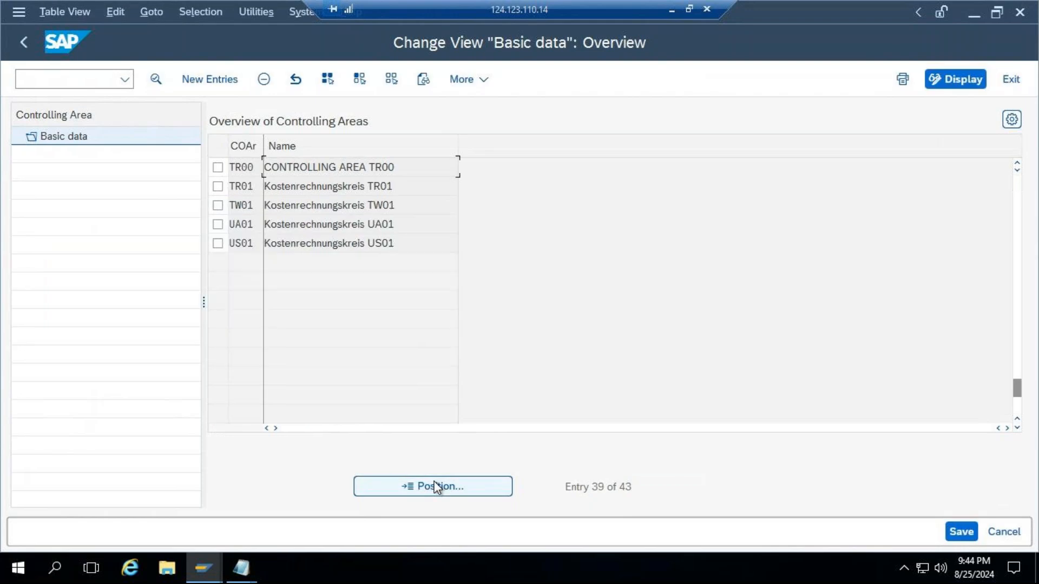
click(218, 167)
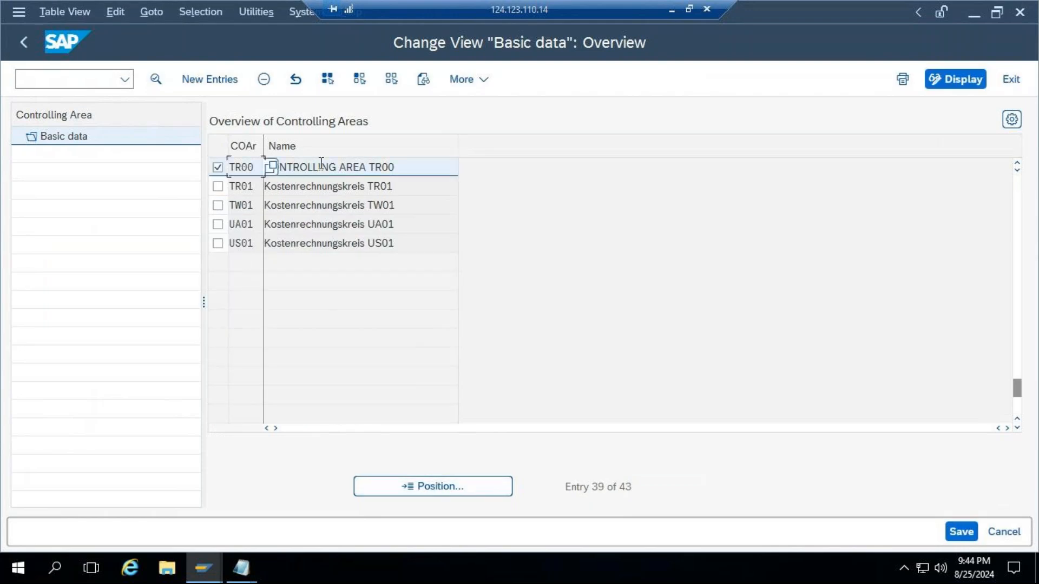
double_click(382, 169)
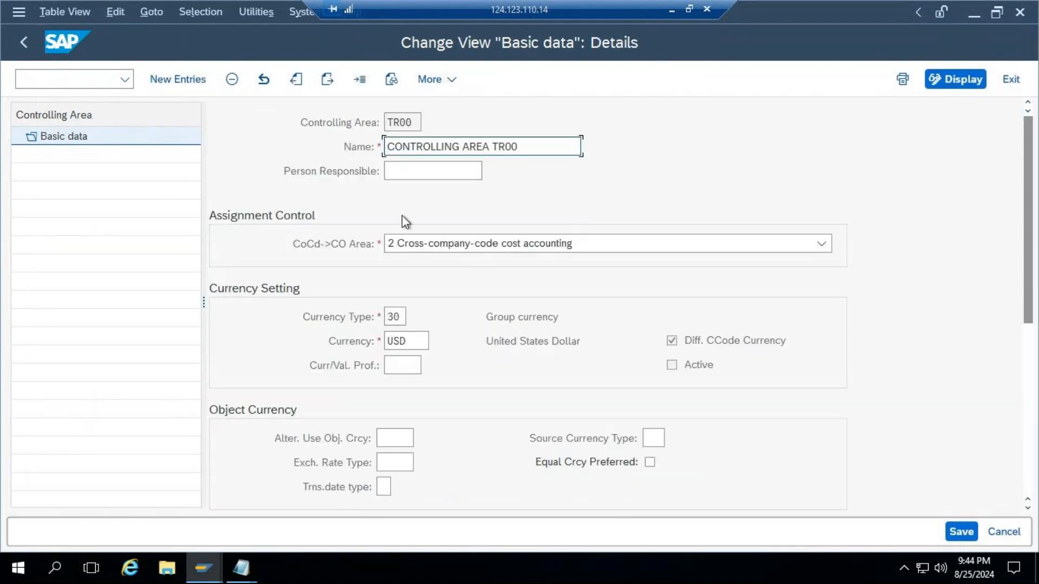
Examine the code and name of controlling area TR00 and the available CoCd->CO Area assignment options.
drag(526, 143, 357, 145)
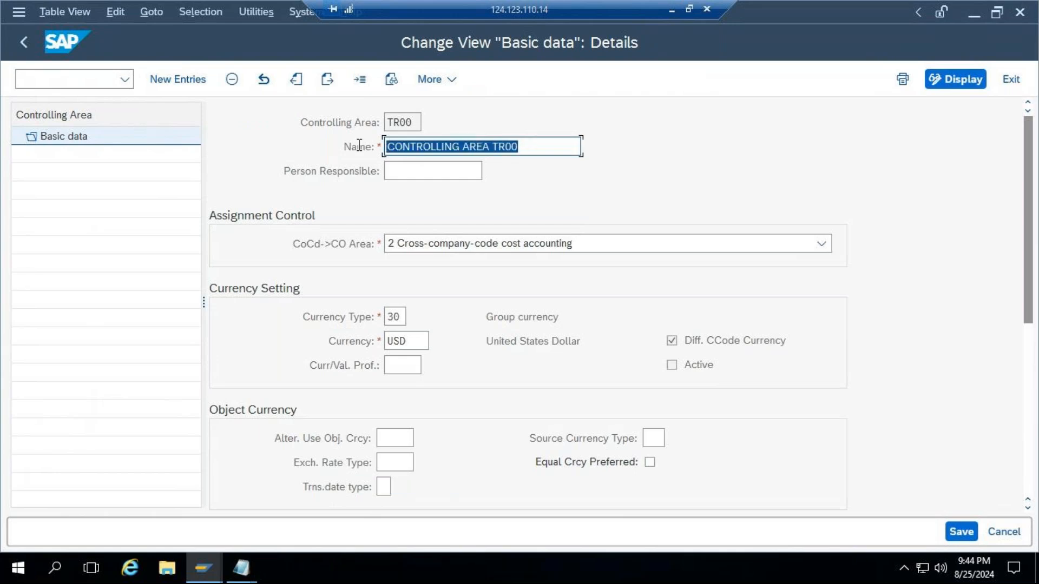
drag(413, 123, 359, 124)
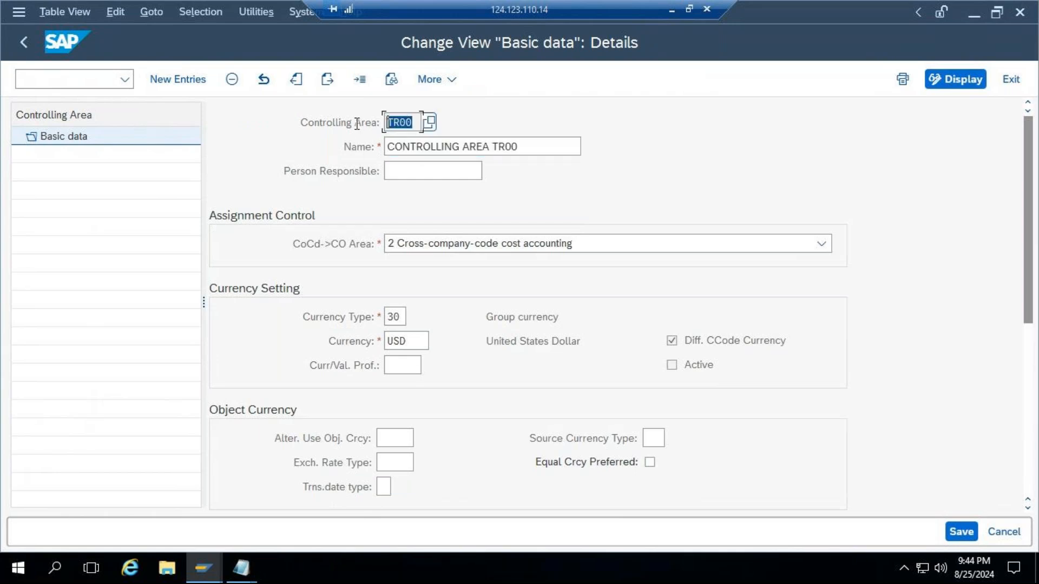
click(461, 247)
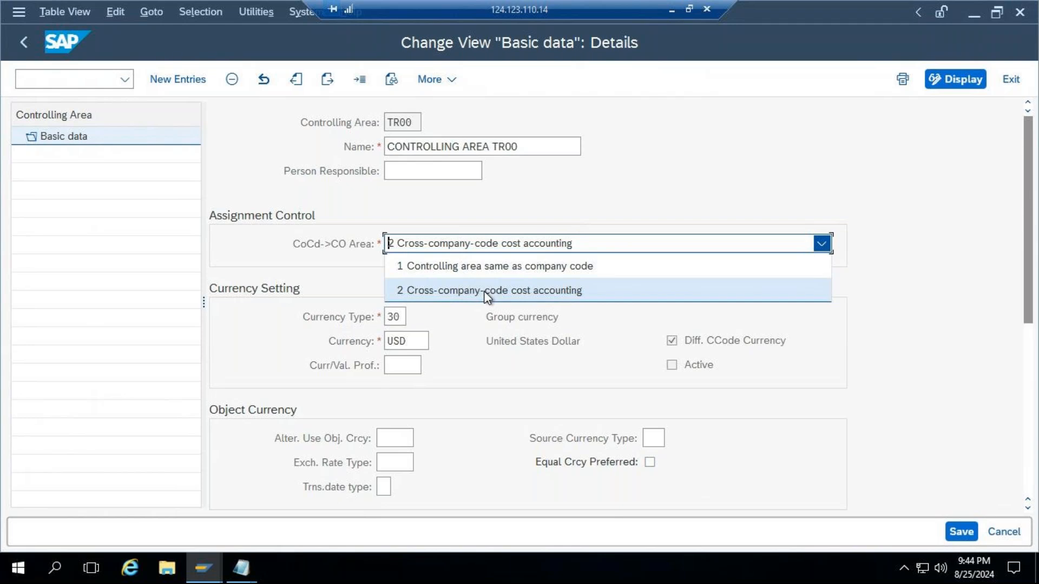
click(308, 290)
click(492, 248)
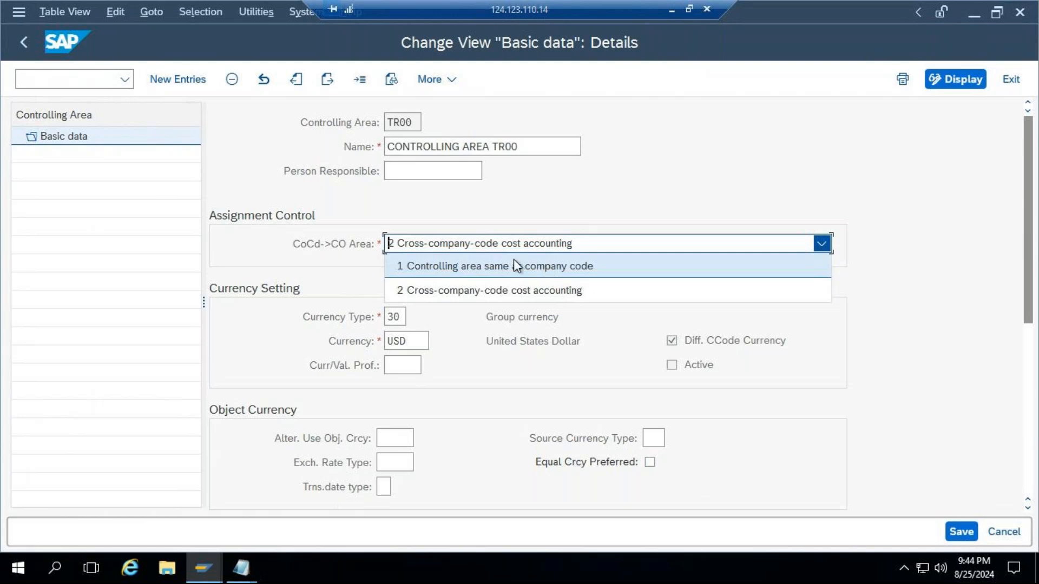
Switch to the S4 Hana Treasury & Risk Management workbook in Excel and enter TR01 in cell B42.
click(672, 10)
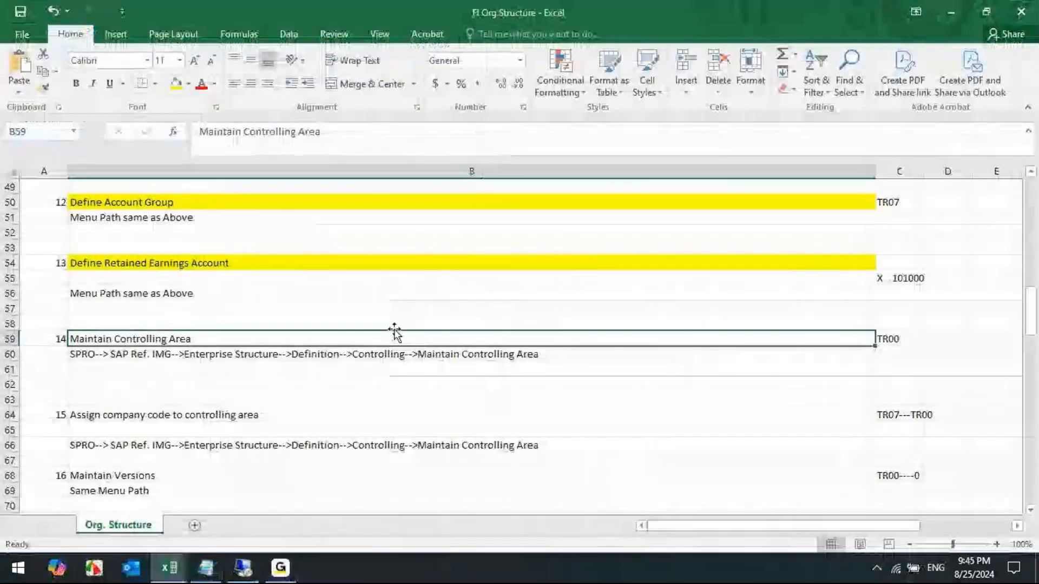
click(169, 567)
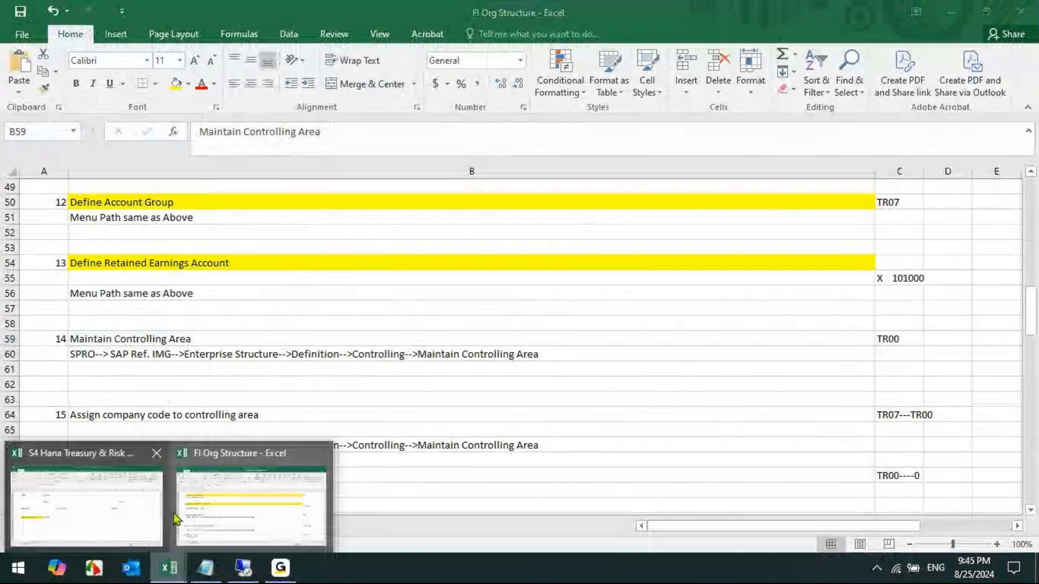
click(142, 508)
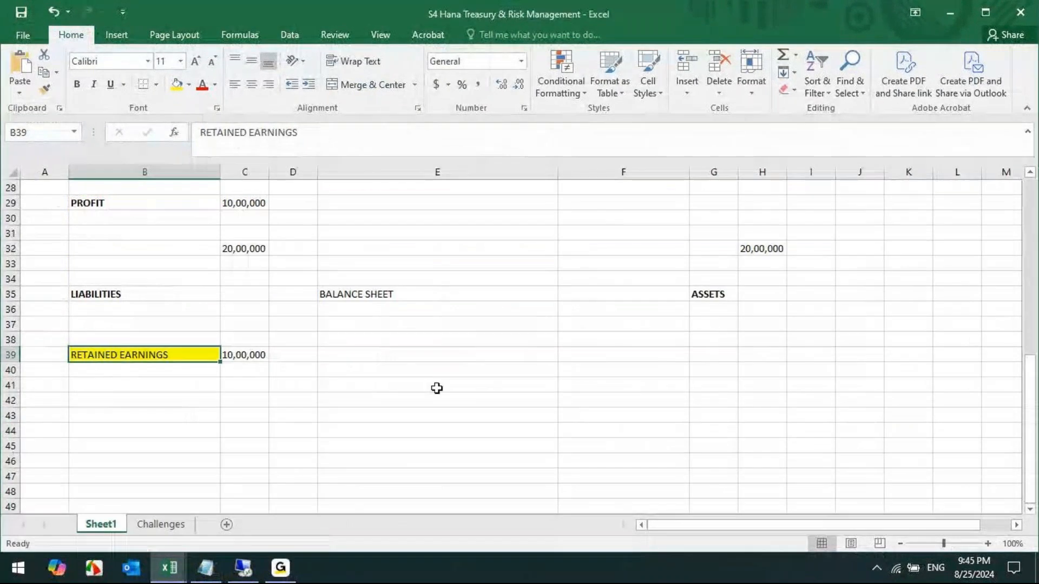
click(147, 401)
text(TR)
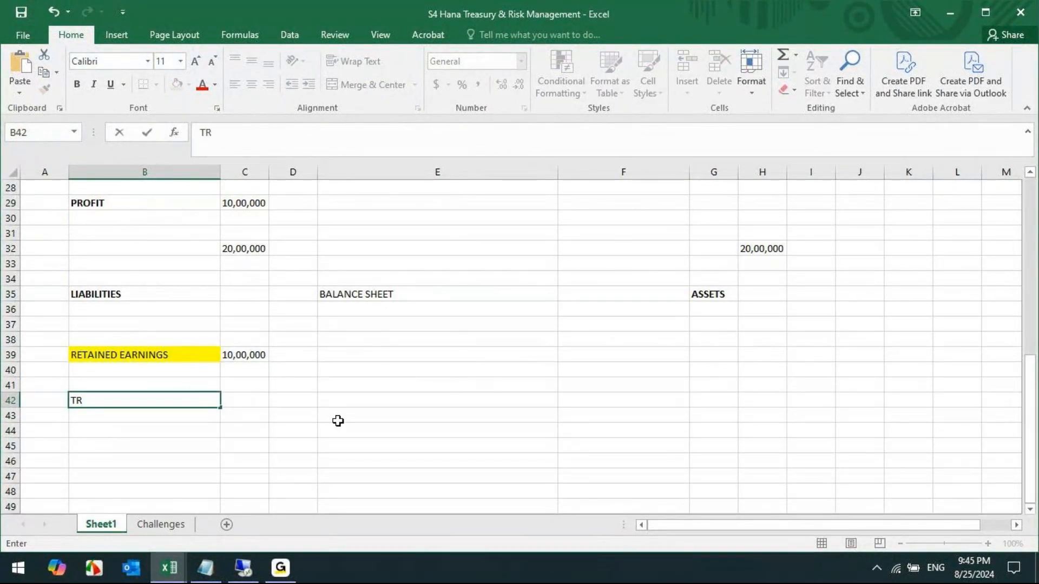
text(01)
key(Tab)
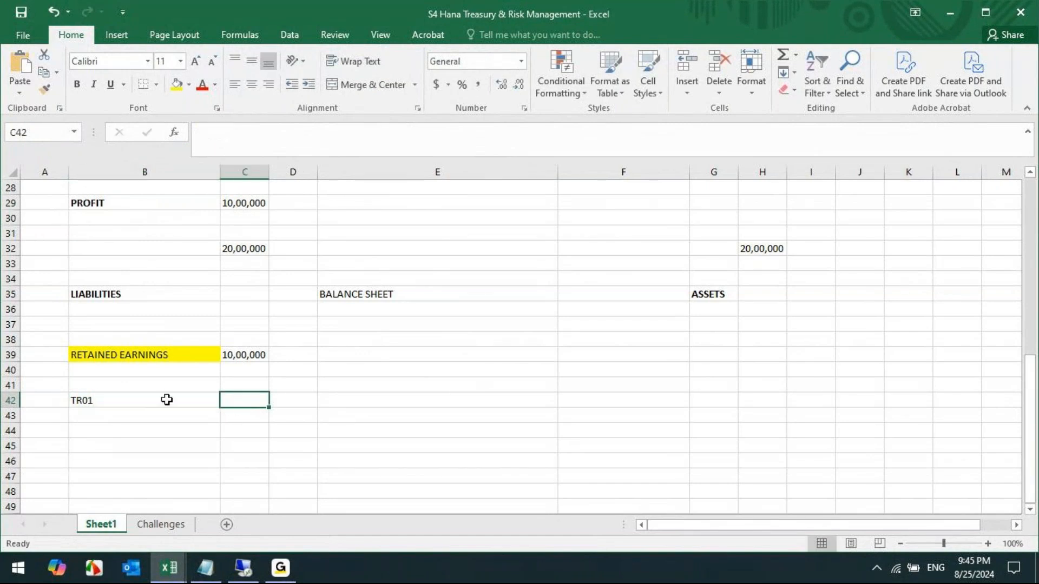
Label cell B41 as CO CODE and cell C41 as CO. AREA above the TR01 row.
click(125, 385)
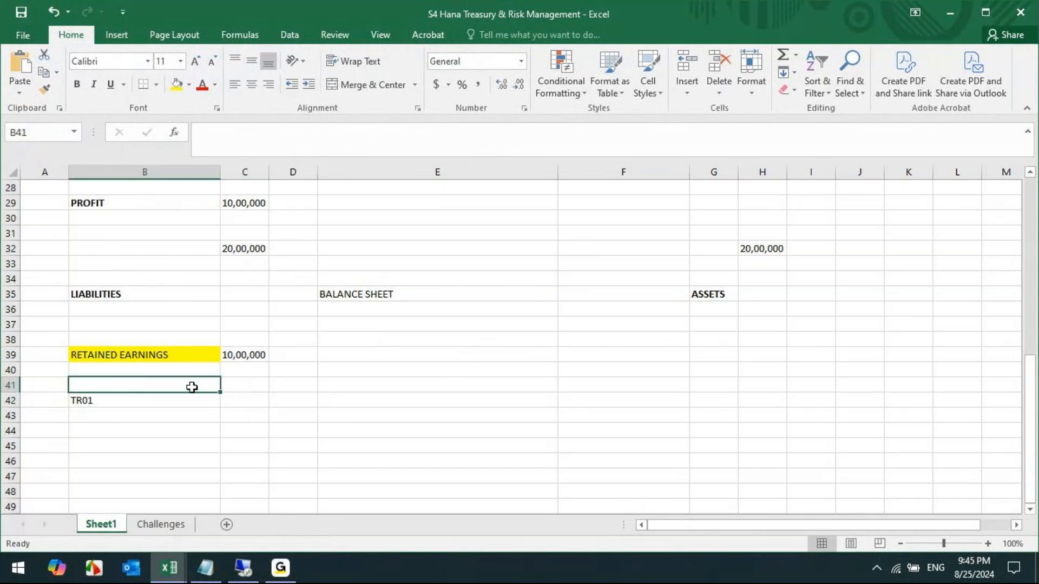
click(251, 403)
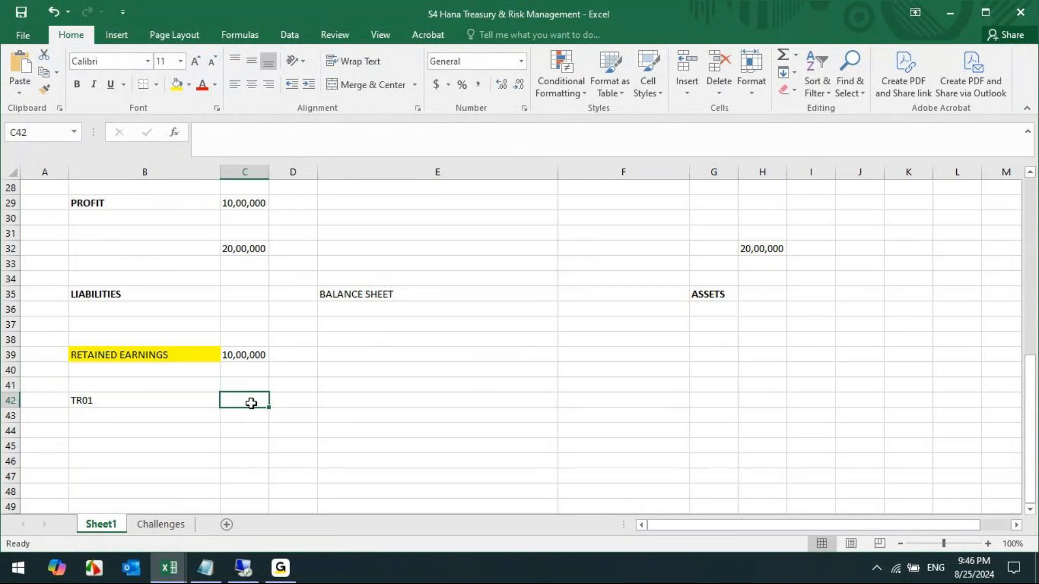
click(98, 385)
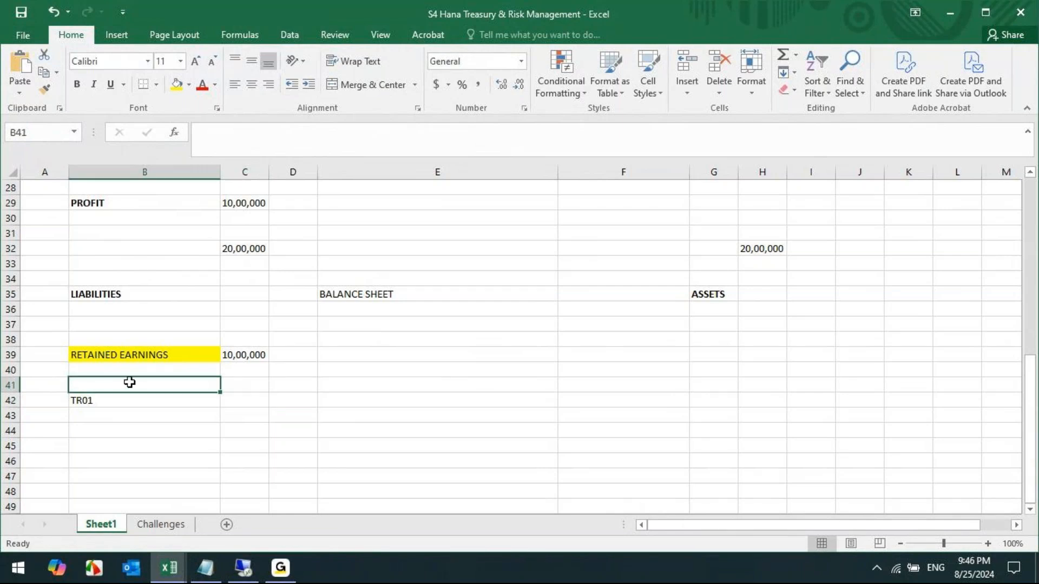
text(CO CODE)
key(Tab)
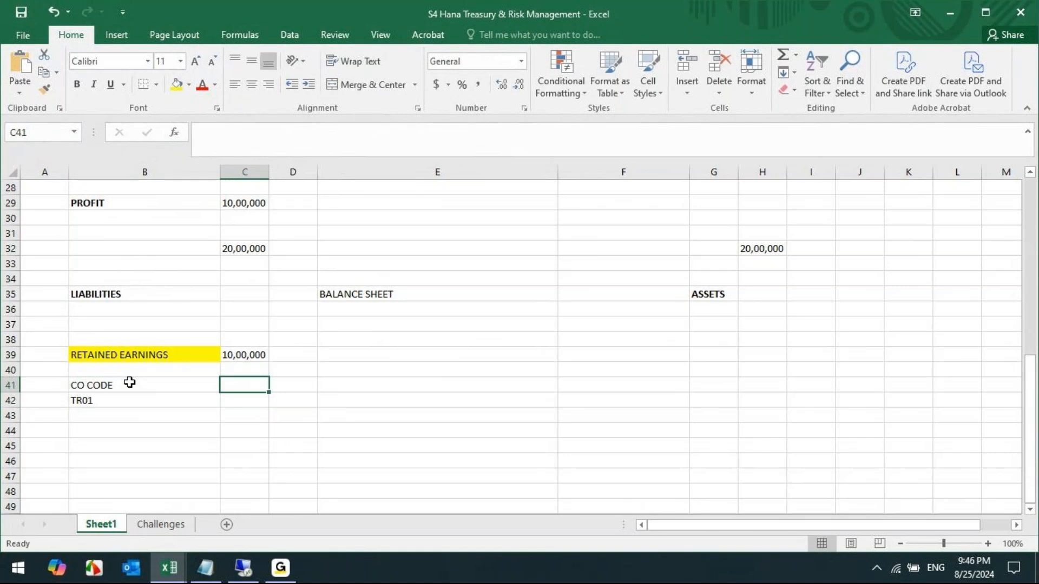
text(CO)
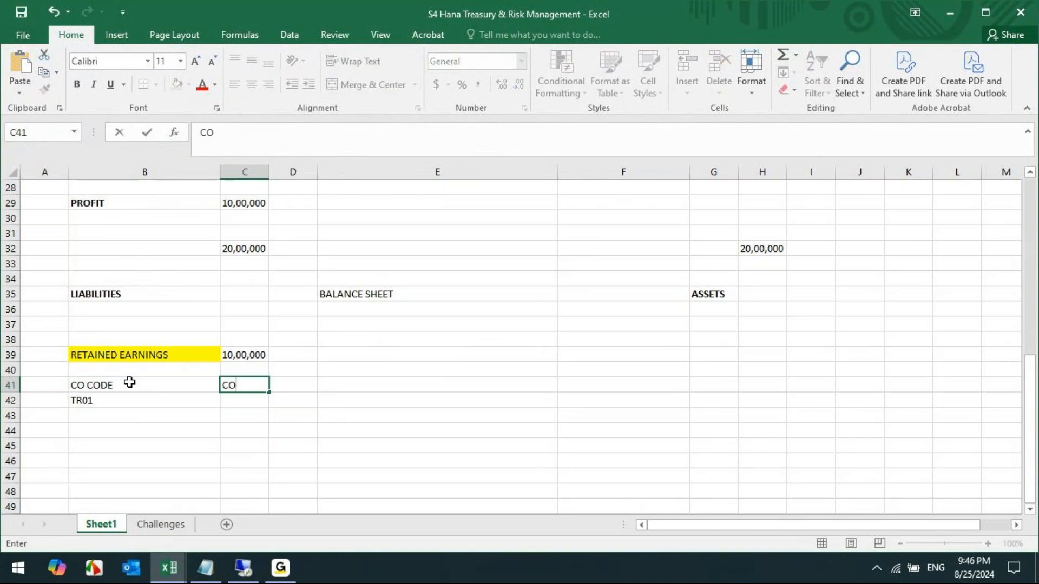
text(. AREA)
Enter TR01 in cell C42 as the controlling area for company code TR01.
click(244, 402)
text(TR)
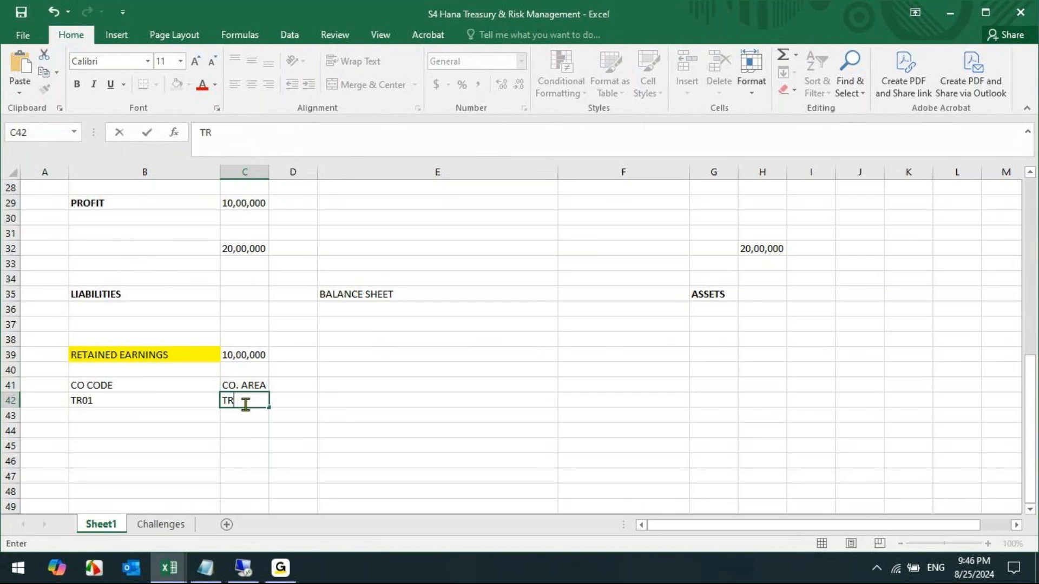
text(01)
key(Tab)
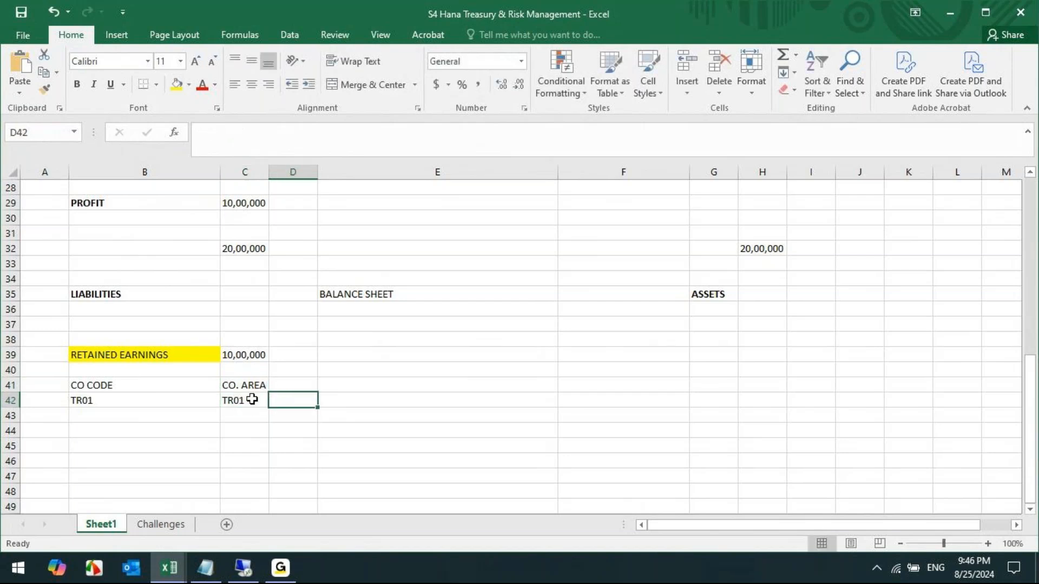
click(152, 400)
click(253, 399)
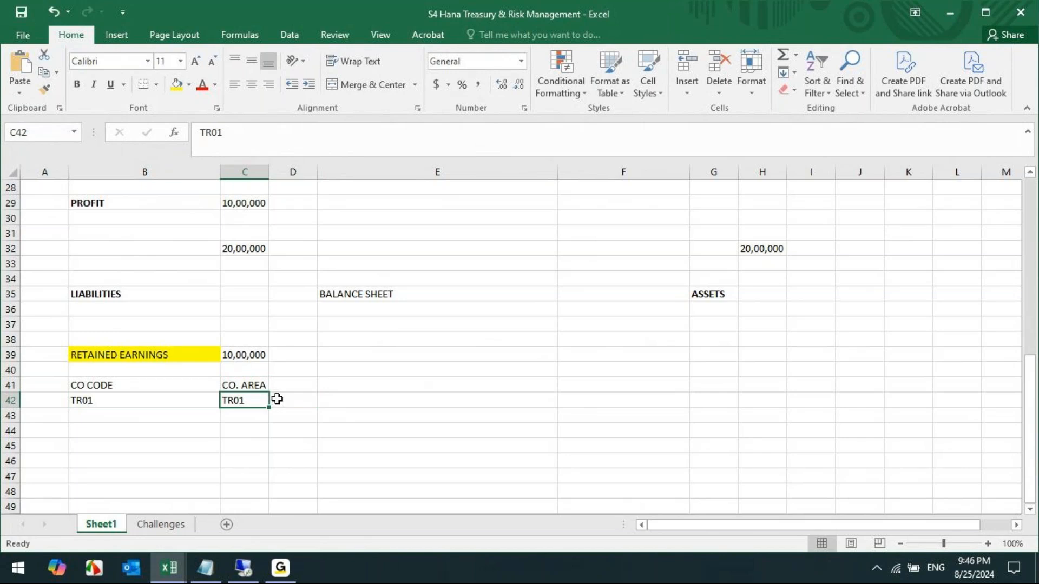
Enter TR02 in cell B43 as the second example company code.
key(Return)
key(Left)
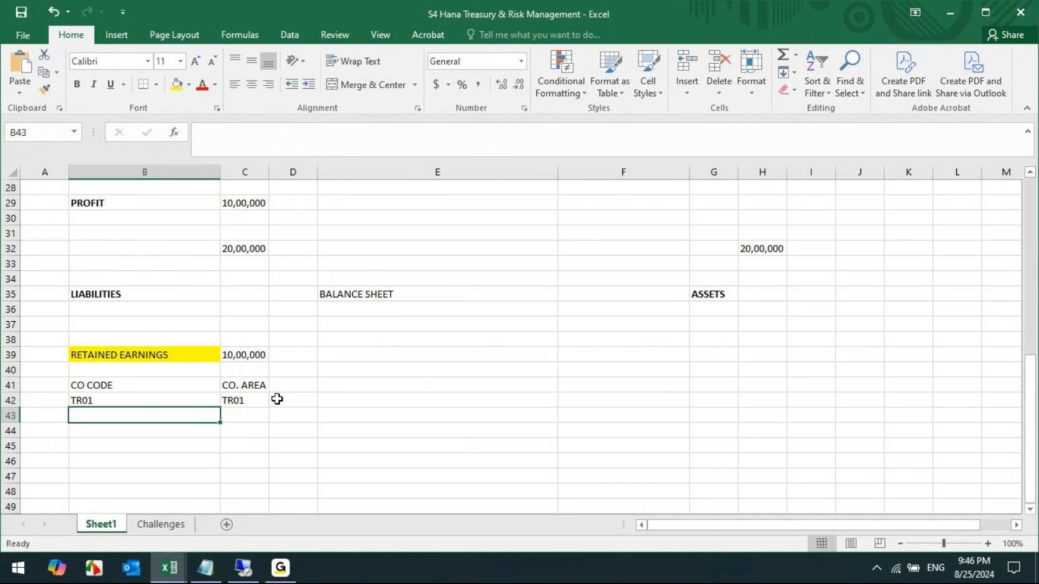
text(TR01)
text(02)
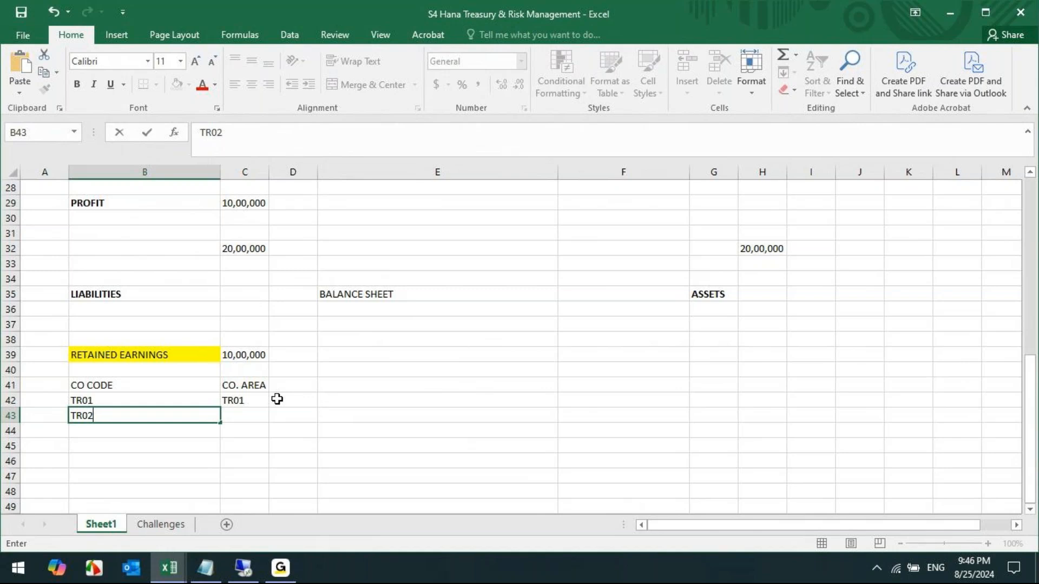
click(255, 400)
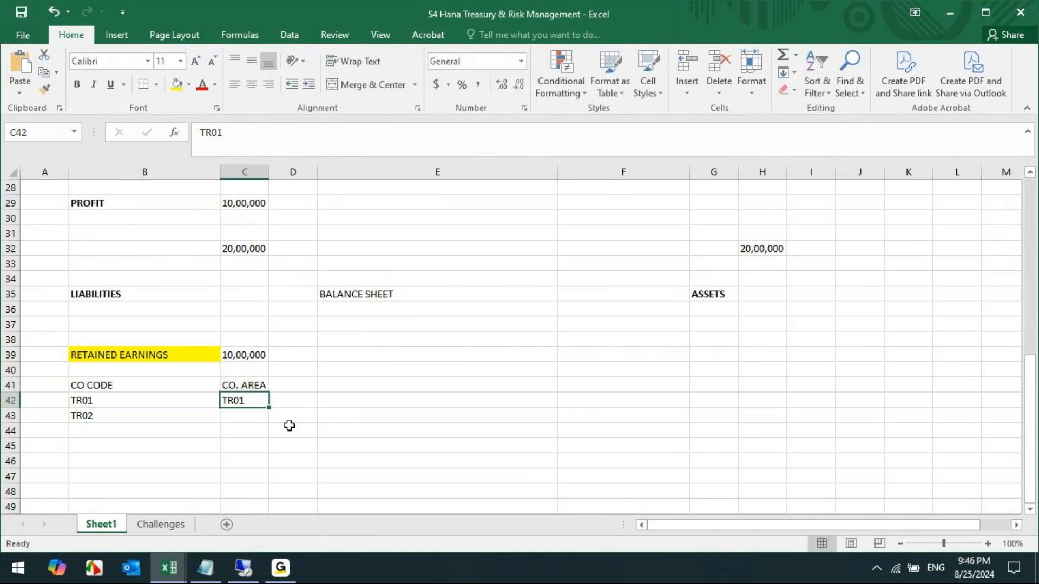
Compare the TR01 pairing in row 42 and enter TR02 in cell C43 as the controlling area for company code TR02.
click(87, 399)
click(246, 400)
click(100, 419)
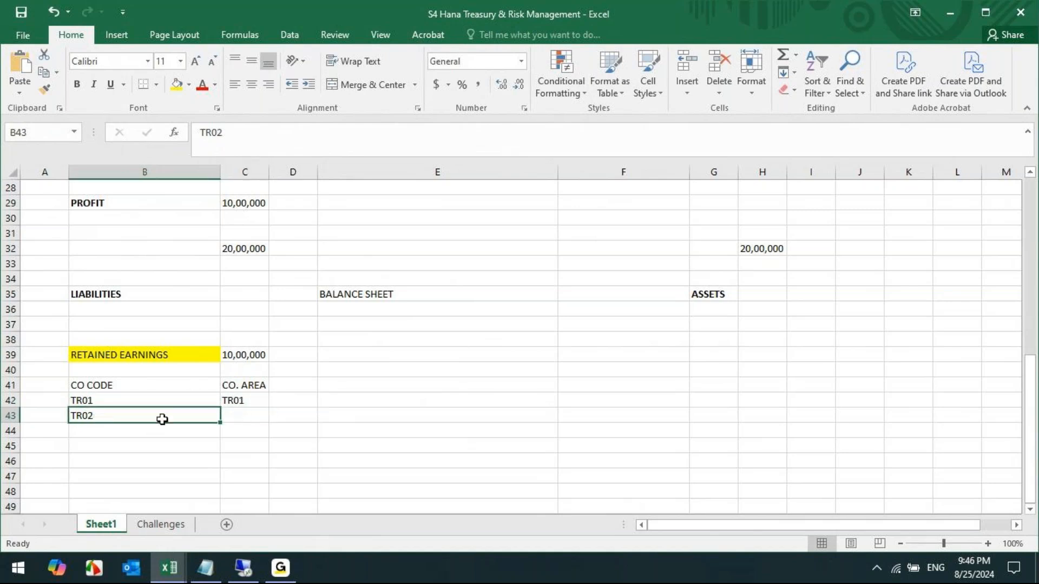
click(255, 418)
text(TR01)
key(BackSpace)
text(2)
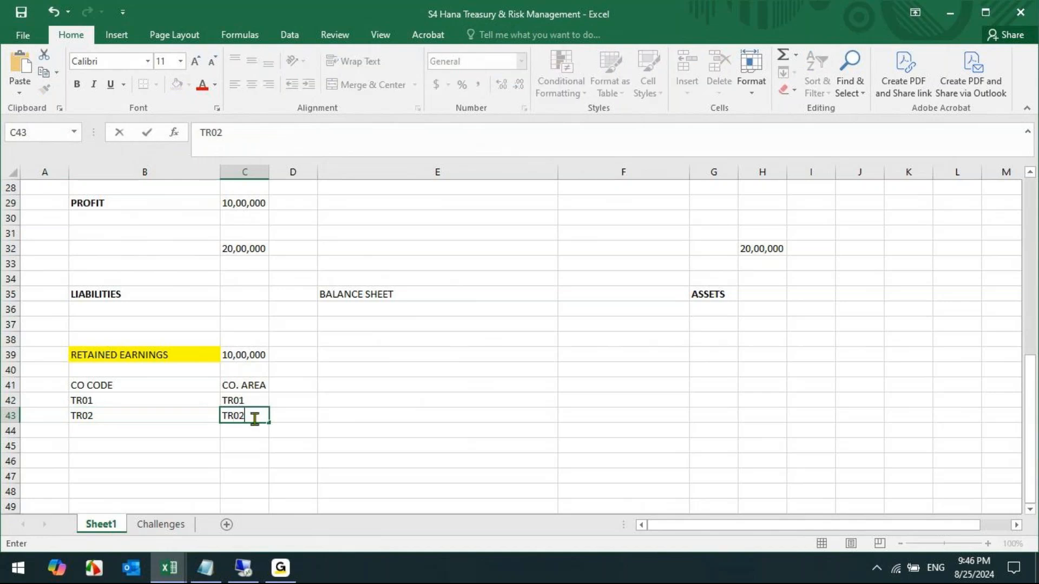
key(Tab)
Switch to SAP, try CoCd->CO Area option 1 Controlling area same as company code, and reselect 2 Cross-company-code cost accounting.
key(alt+Tab)
click(243, 568)
click(517, 242)
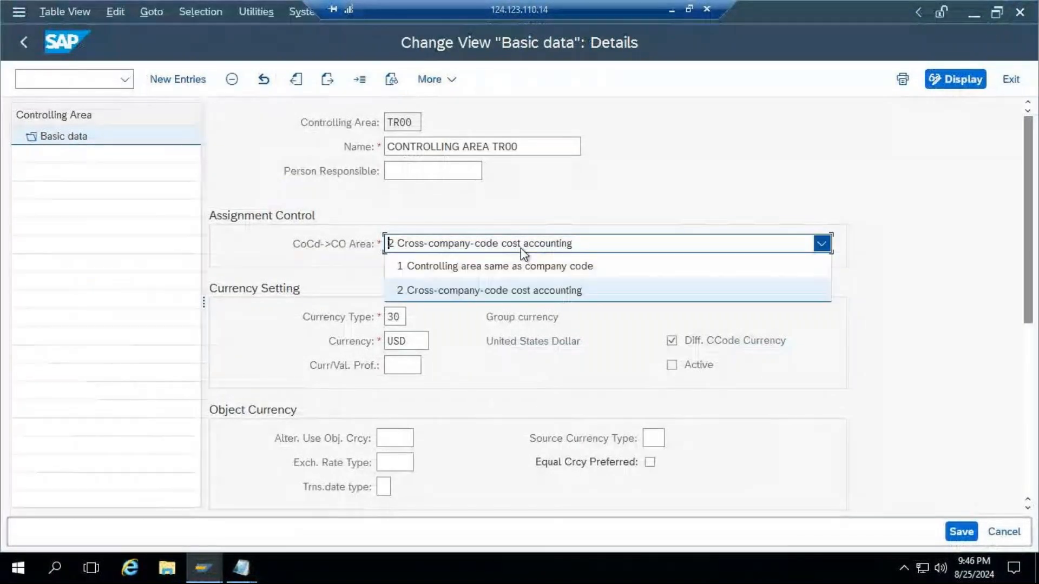
click(511, 267)
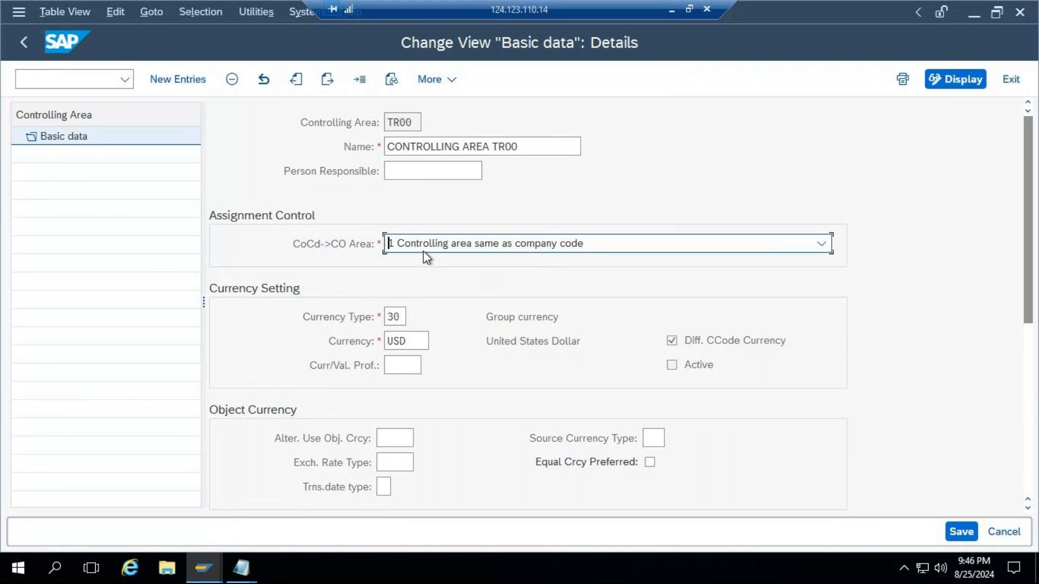
click(475, 251)
click(463, 290)
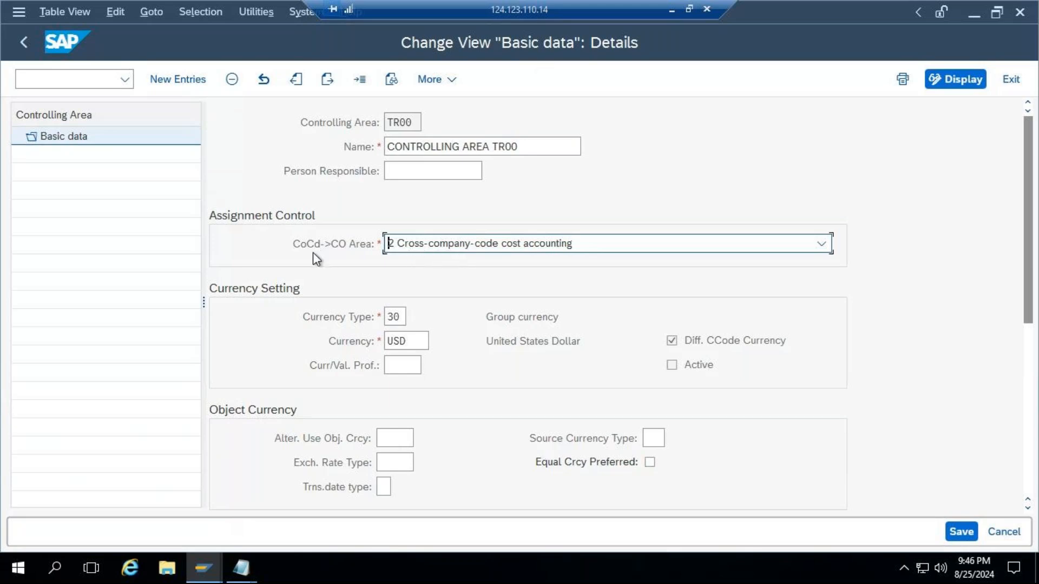
click(455, 248)
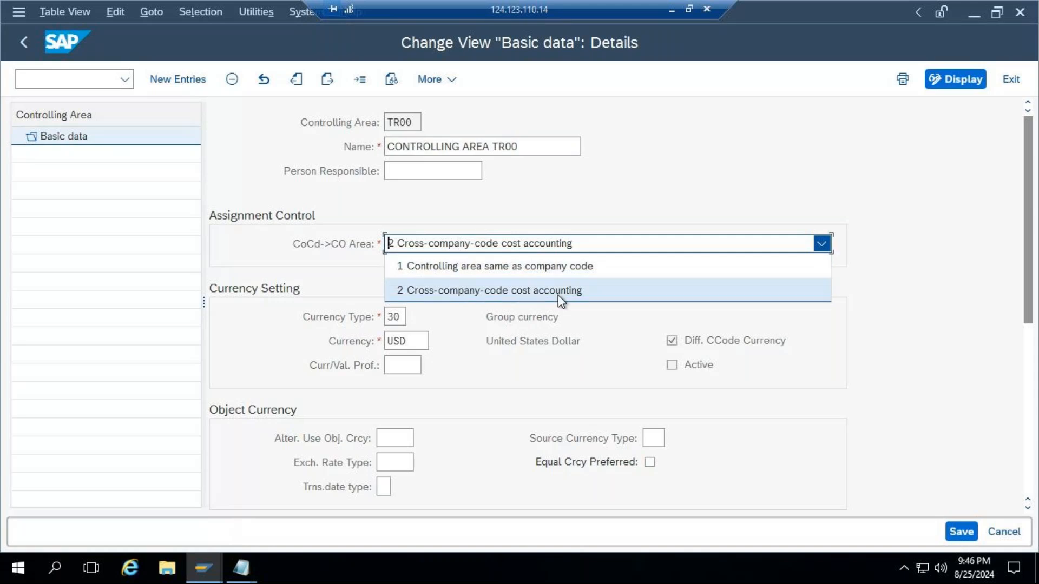
click(580, 298)
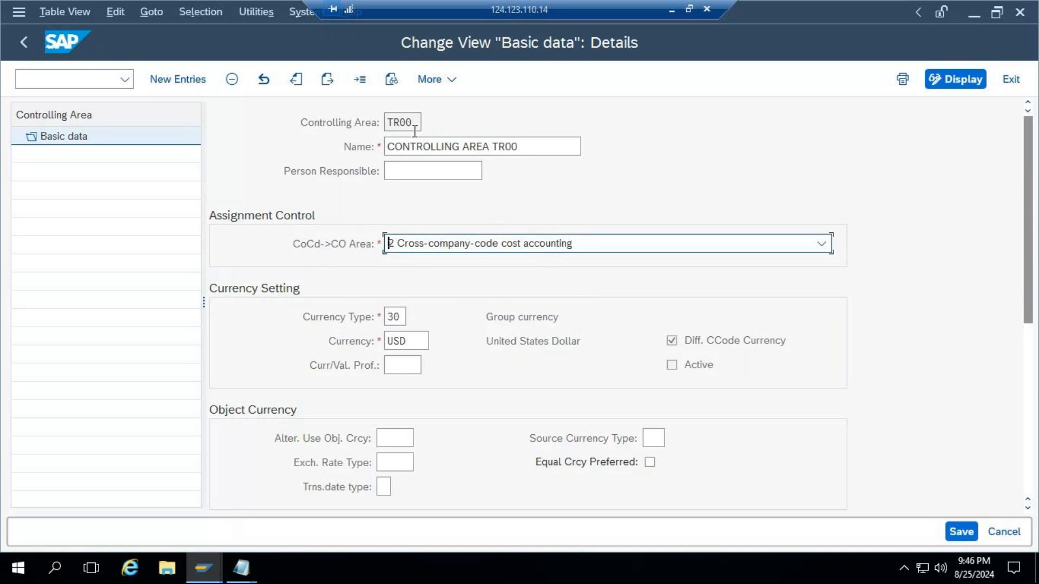
Examine the controlling area code and the currency types available for the Currency Type field of TR00.
drag(418, 130, 336, 124)
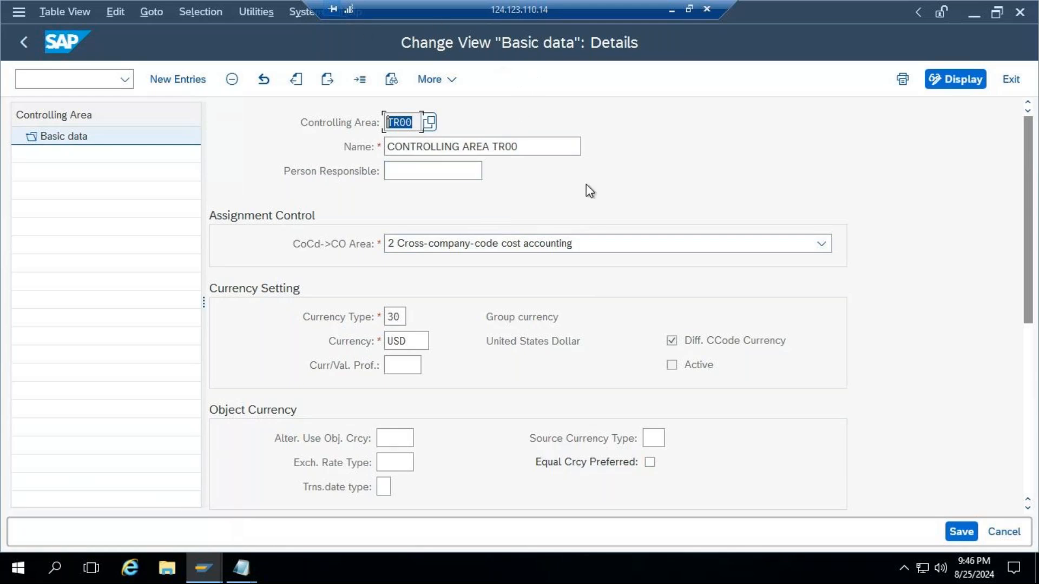
drag(399, 317, 359, 316)
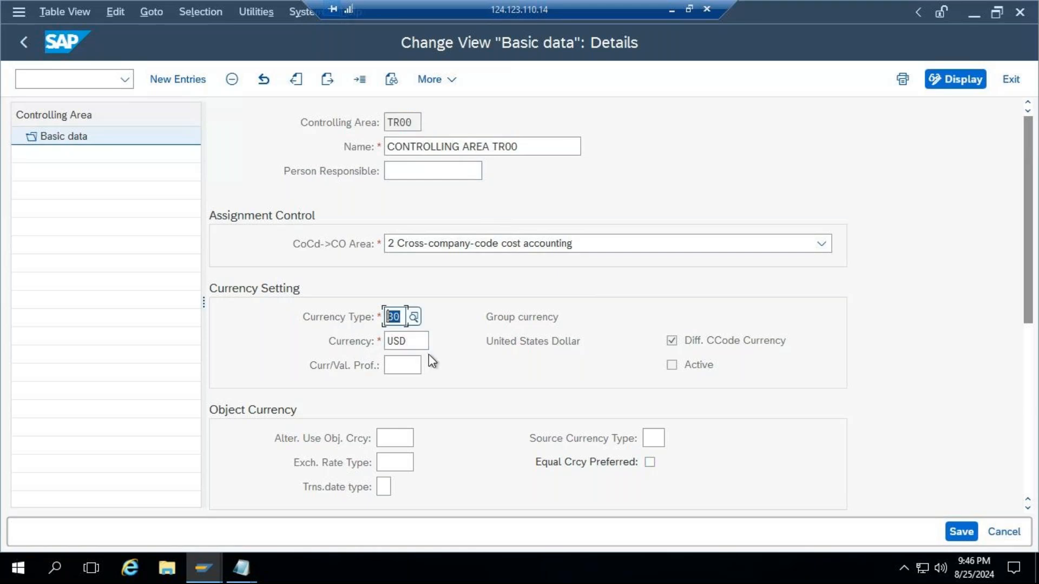
click(416, 317)
drag(223, 29, 480, 108)
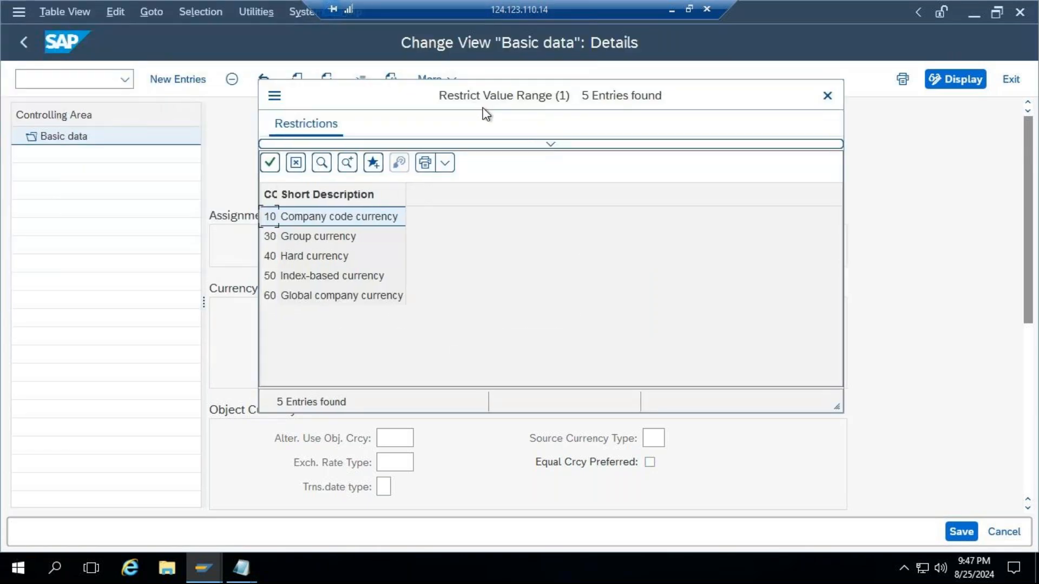
click(827, 97)
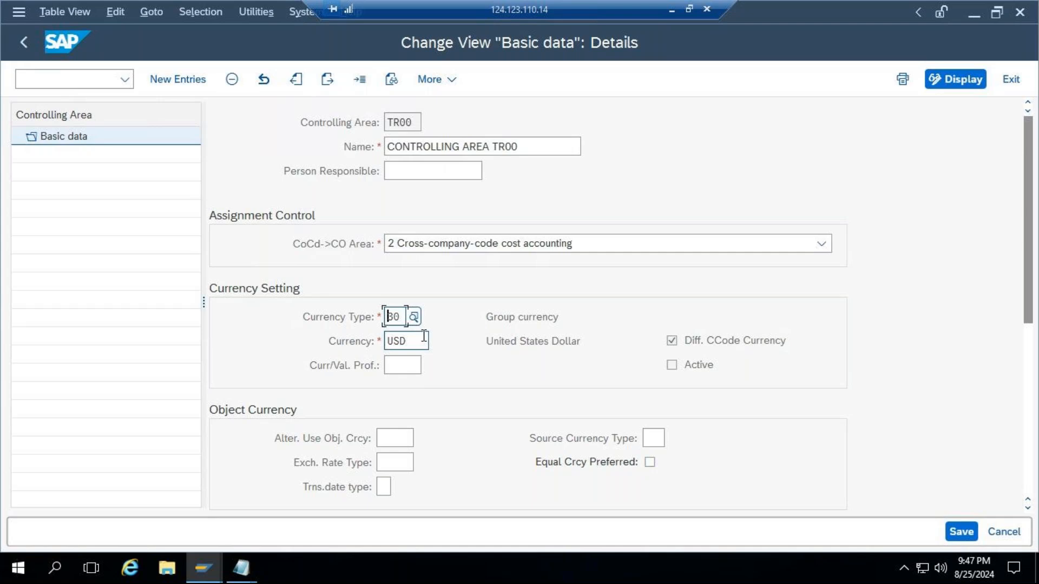
key(F4)
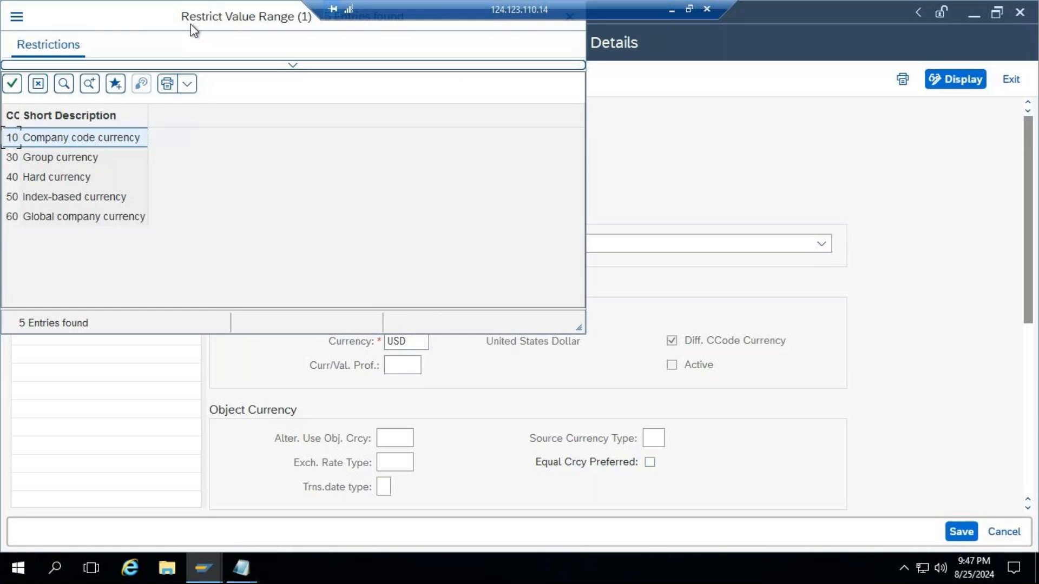
drag(195, 25, 369, 139)
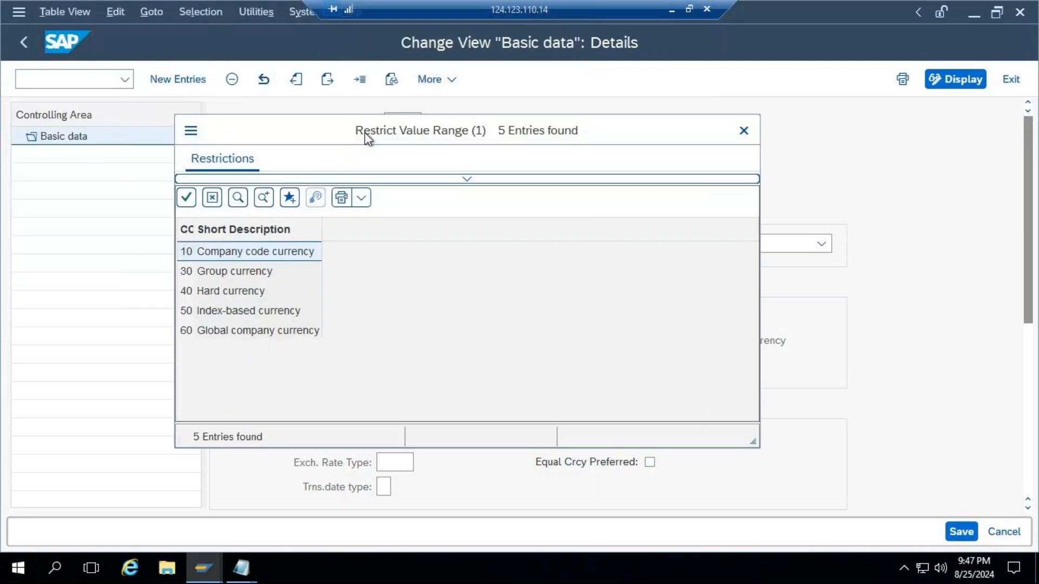
click(744, 131)
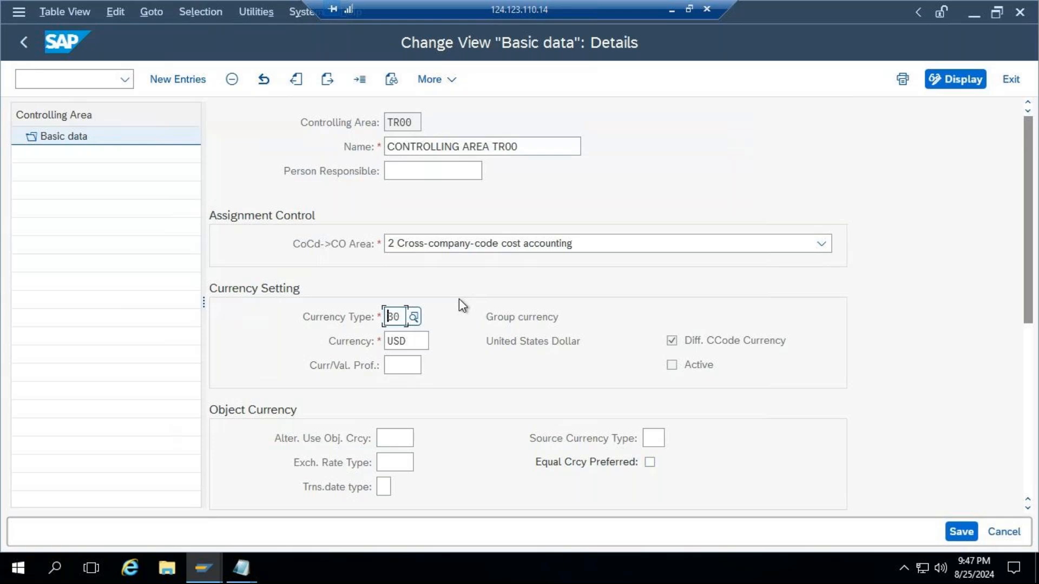
click(419, 317)
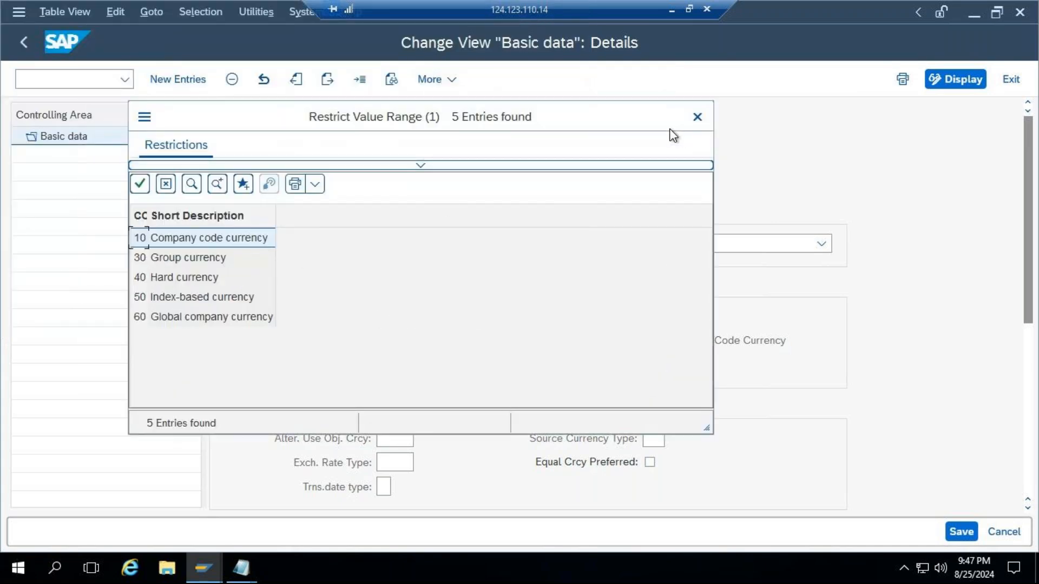
click(697, 117)
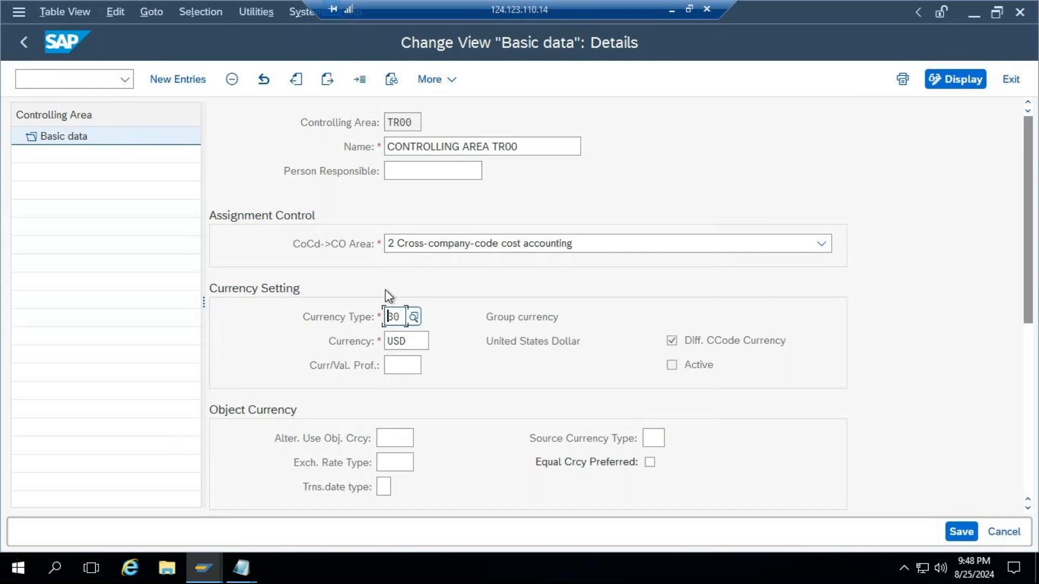
click(415, 317)
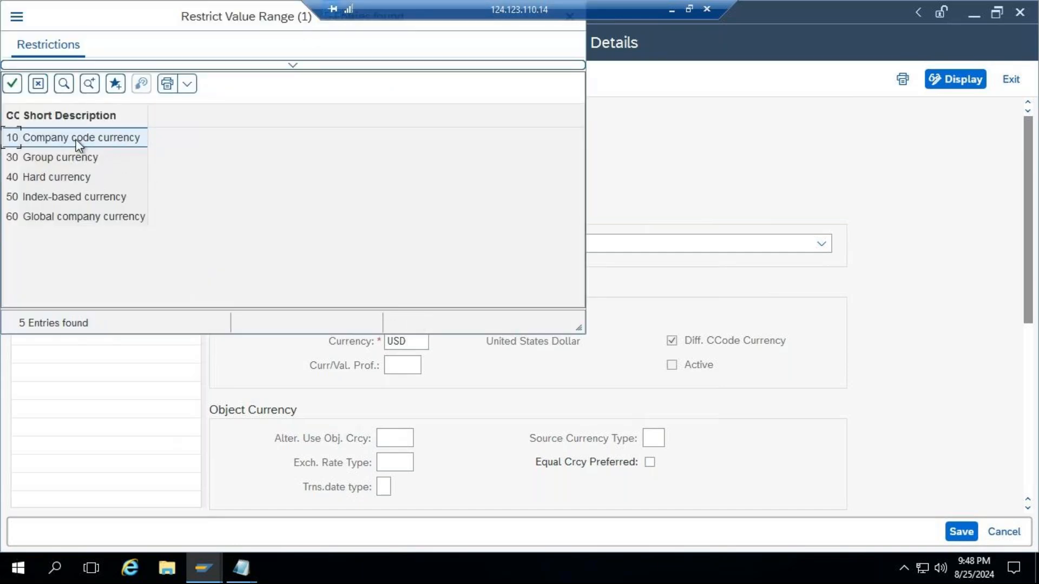
drag(256, 38, 468, 102)
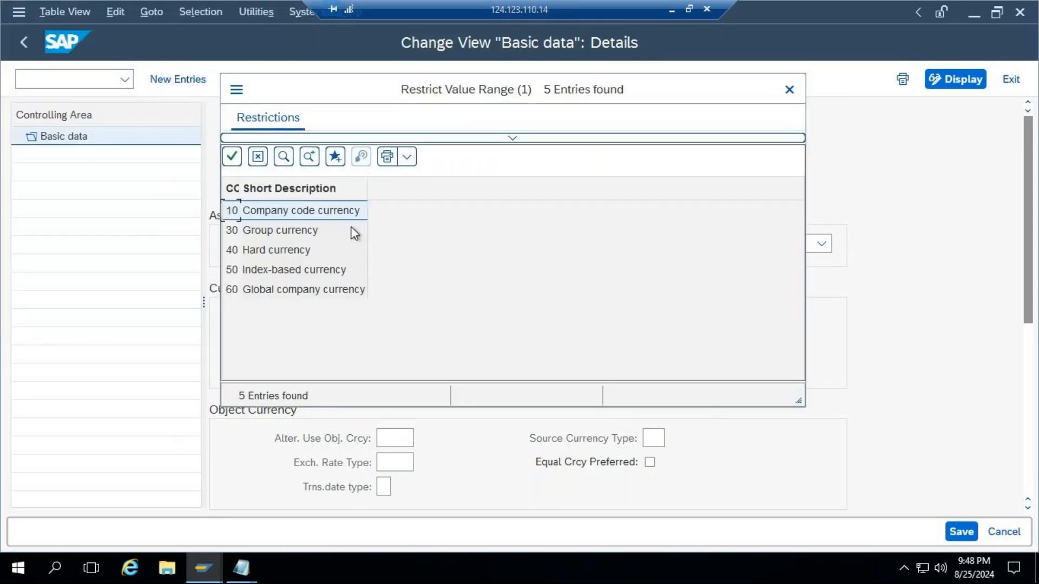
click(791, 89)
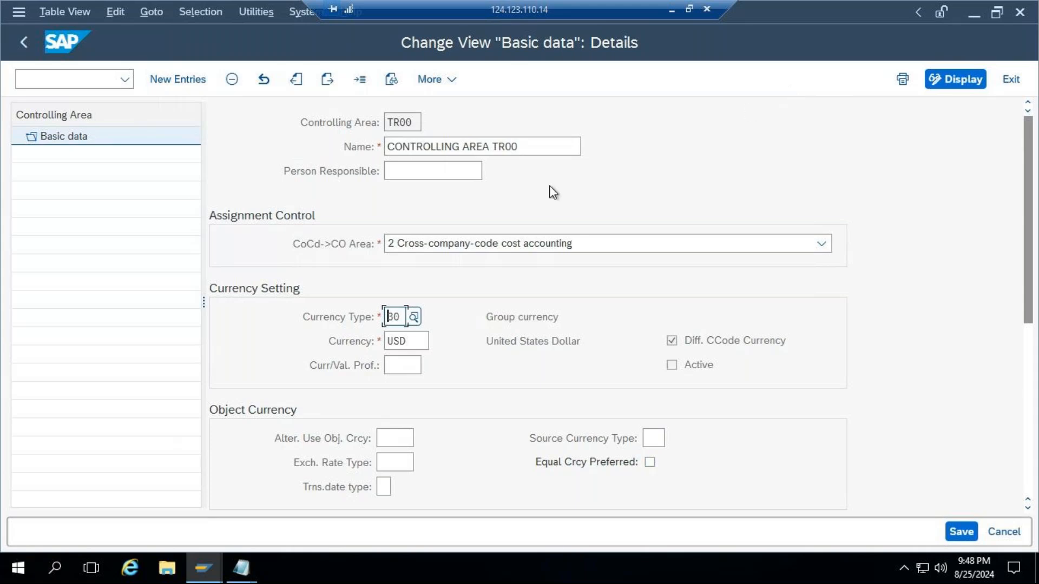
Check the Currency field of TR00 against the currency type list, widening the list's code column to read it.
drag(425, 341, 367, 342)
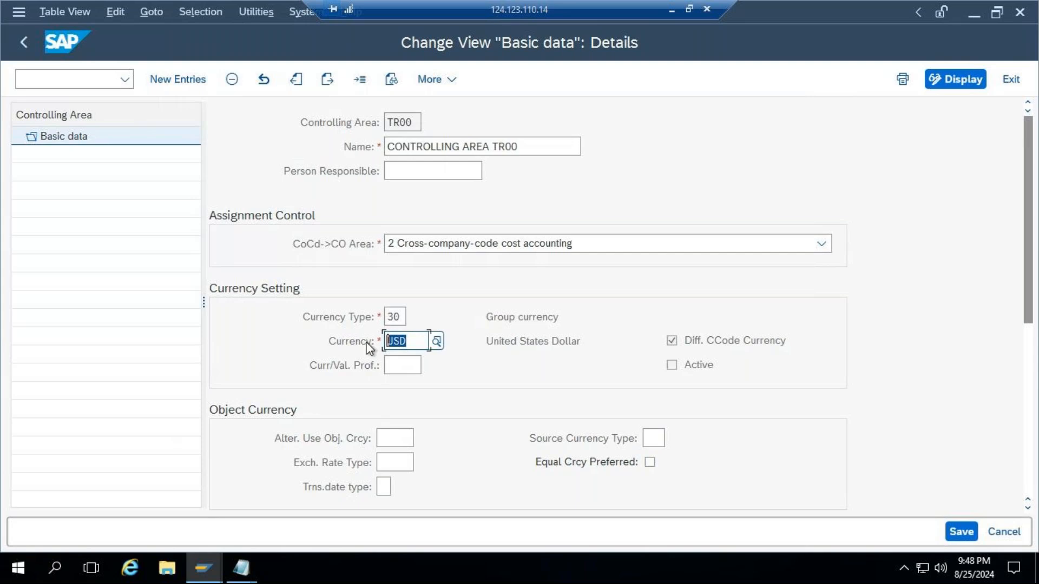
click(407, 316)
click(414, 317)
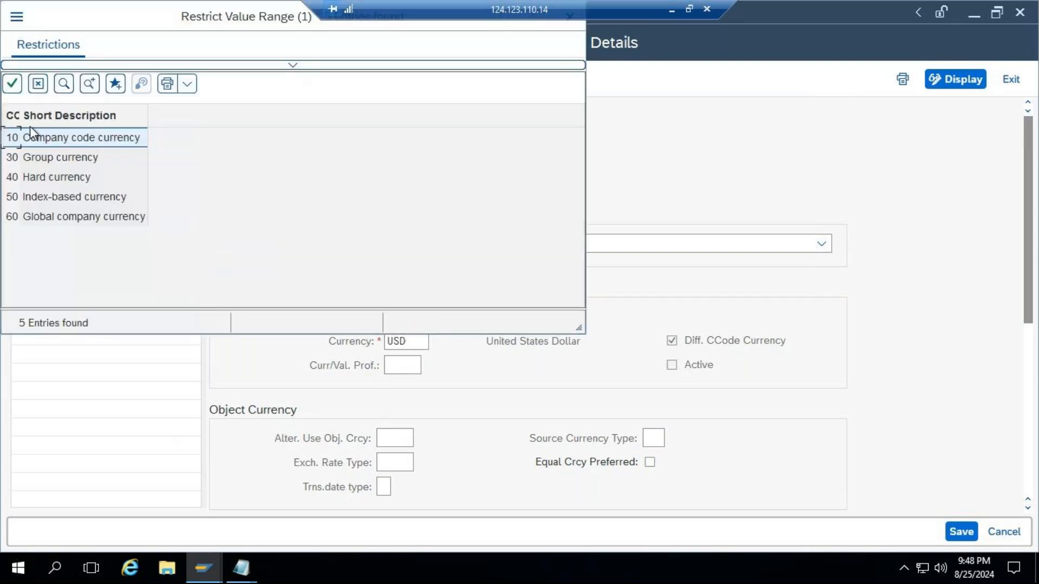
drag(22, 114, 62, 111)
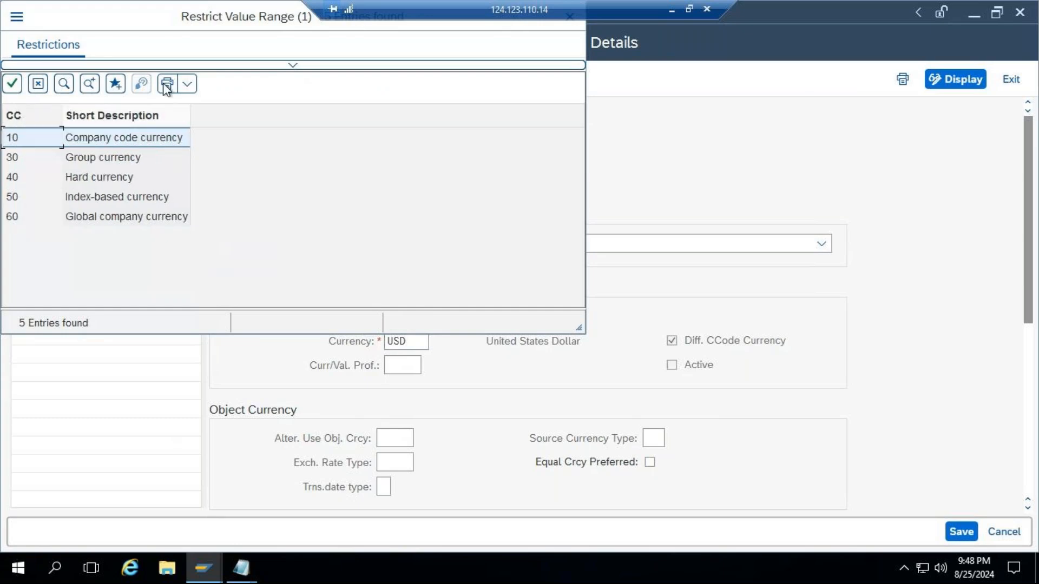
drag(255, 22, 682, 136)
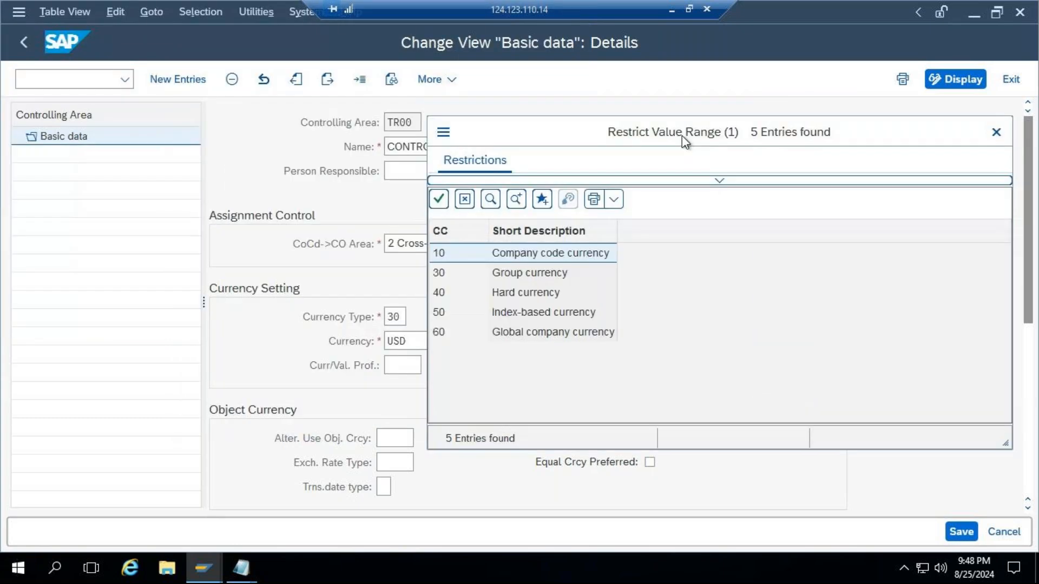
click(997, 132)
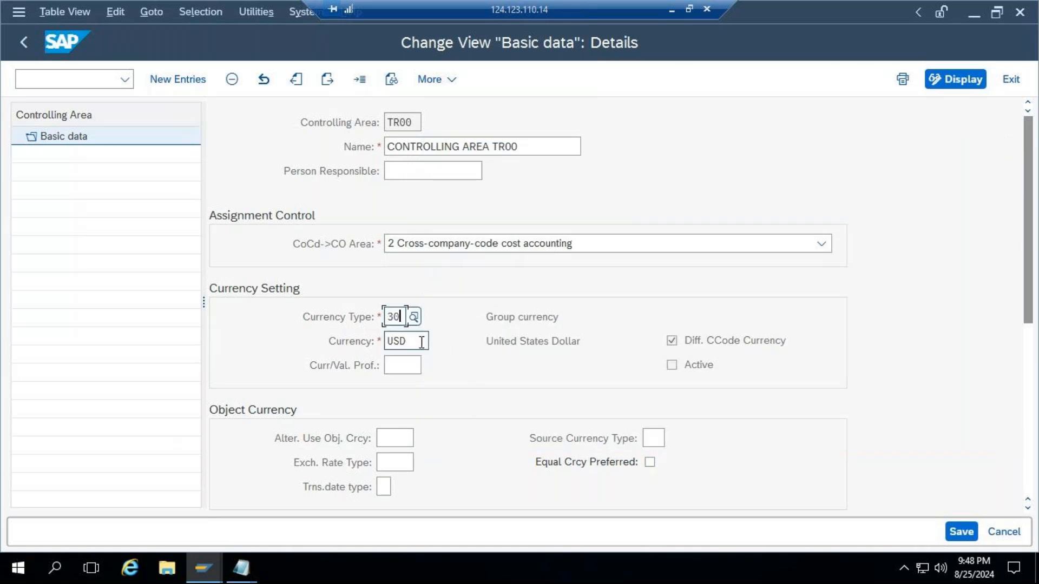
Examine the Currency, Chart of Accts and remaining Basic data settings of controlling area TR00.
key(Tab)
drag(1032, 285, 1028, 360)
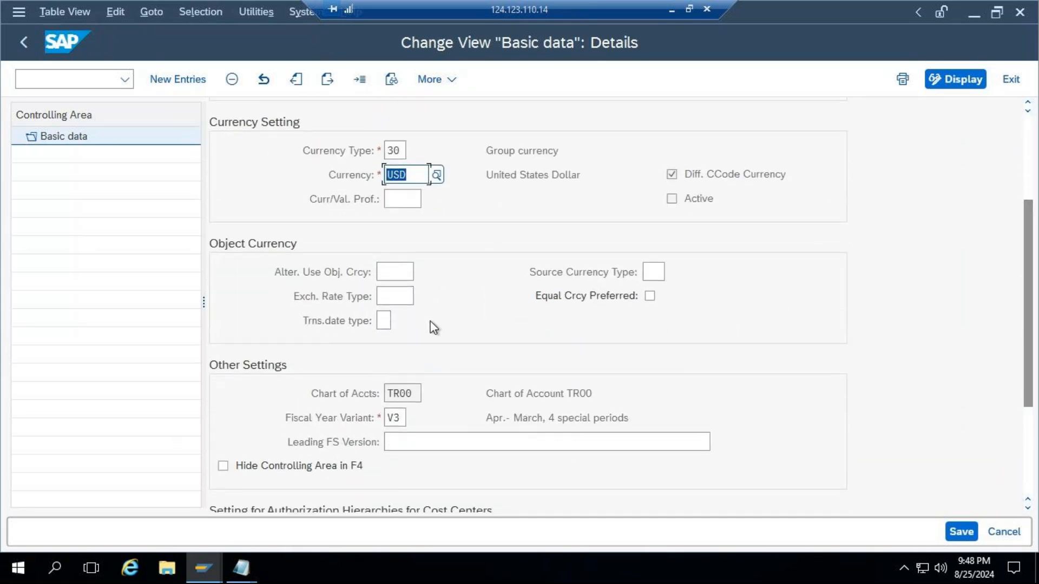
drag(387, 394, 431, 394)
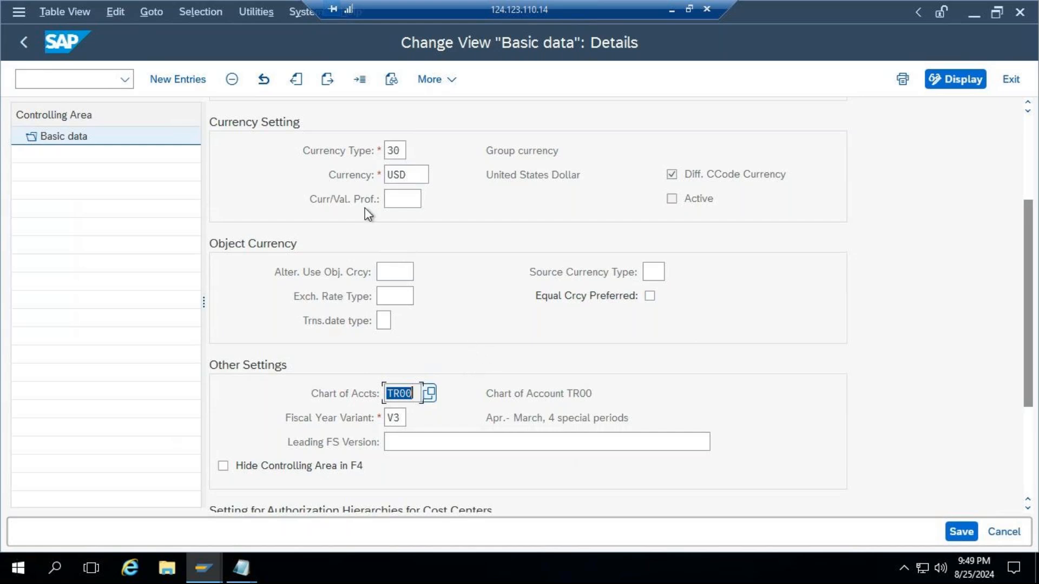
scroll(545, 389, up, 1)
scroll(537, 375, up, 3)
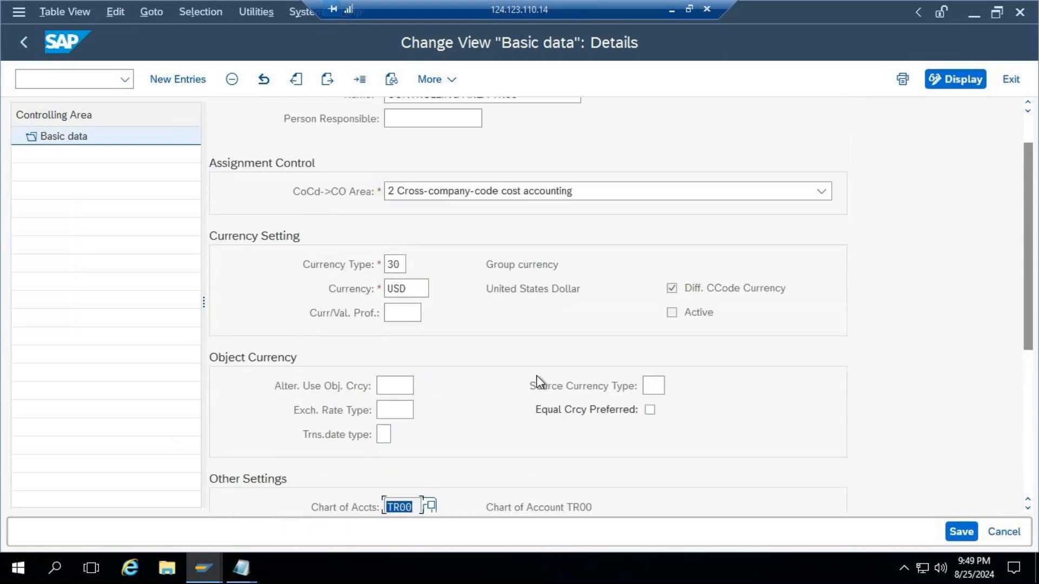
scroll(534, 374, down, 4)
scroll(535, 376, down, 2)
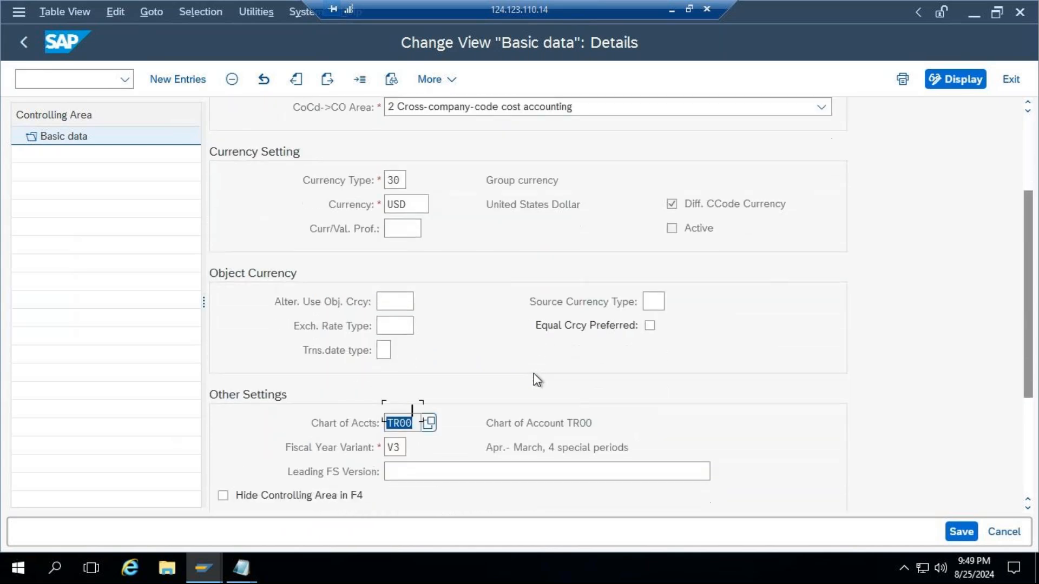
Switch to the S4 Hana Treasury & Risk Management workbook in Excel and move the CO. AREA list from C41:C43 to E41:E43.
click(673, 13)
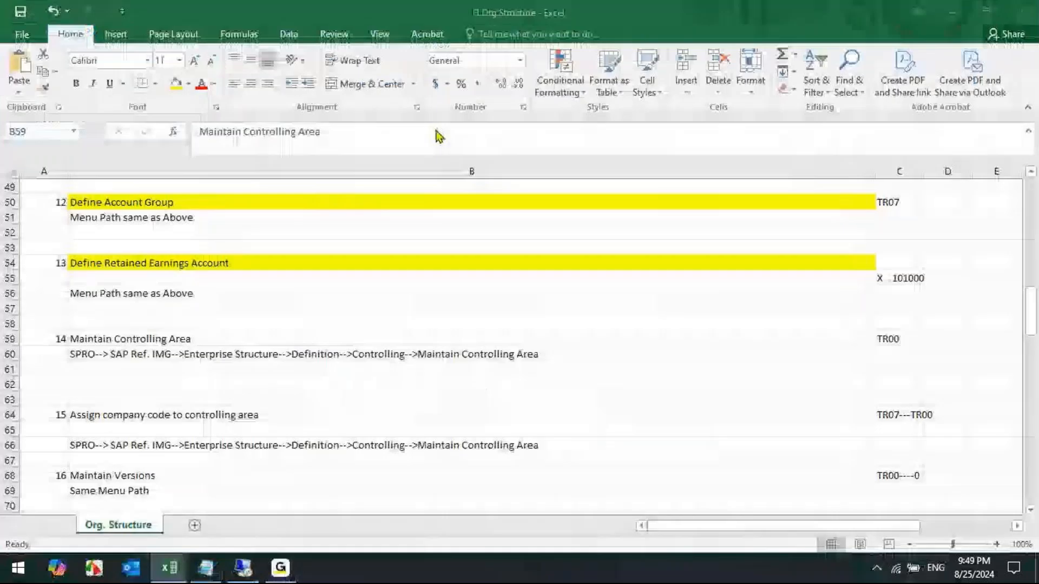
mouse_move(184, 574)
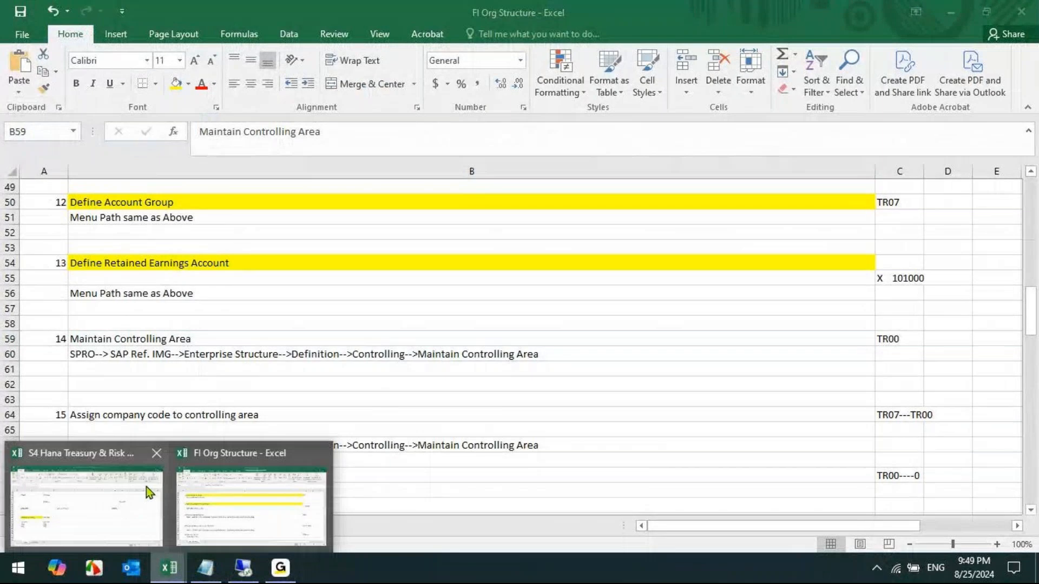
click(147, 491)
click(112, 441)
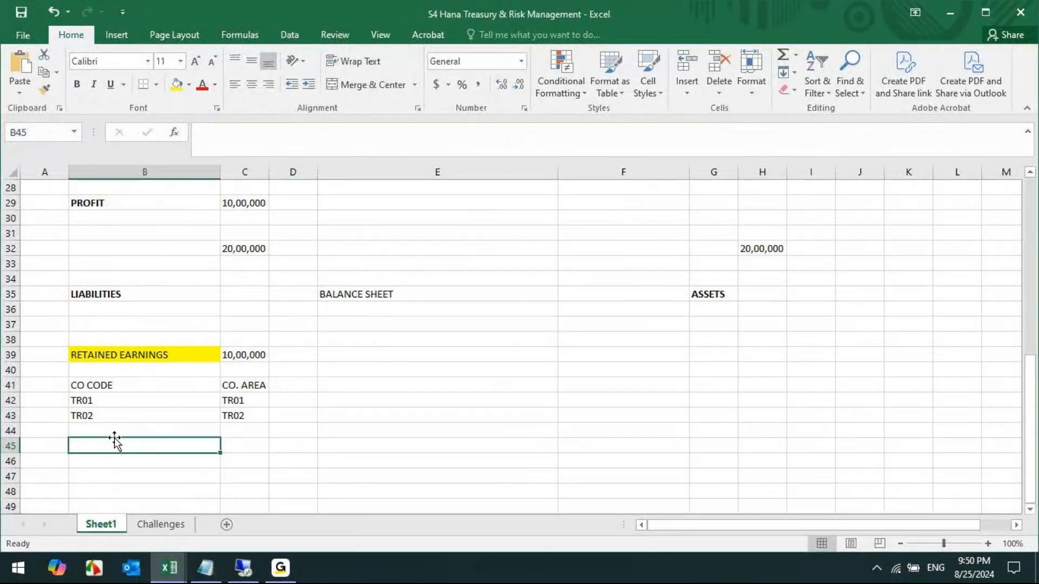
drag(249, 384, 248, 418)
key(ctrl+c)
click(334, 380)
key(ctrl+v)
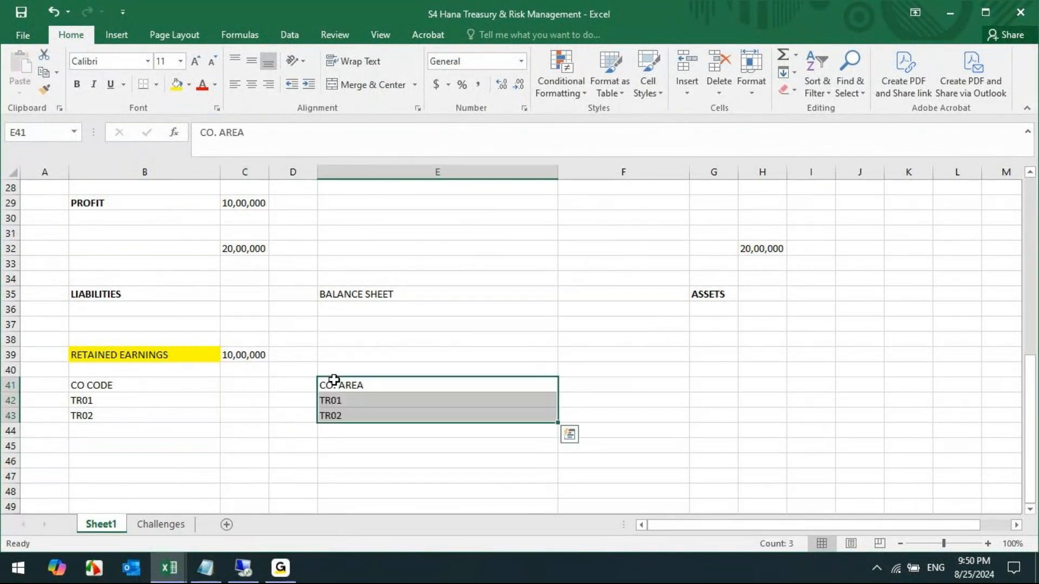
Add TR03 as a third company code in cell B44 under CO CODE.
click(93, 428)
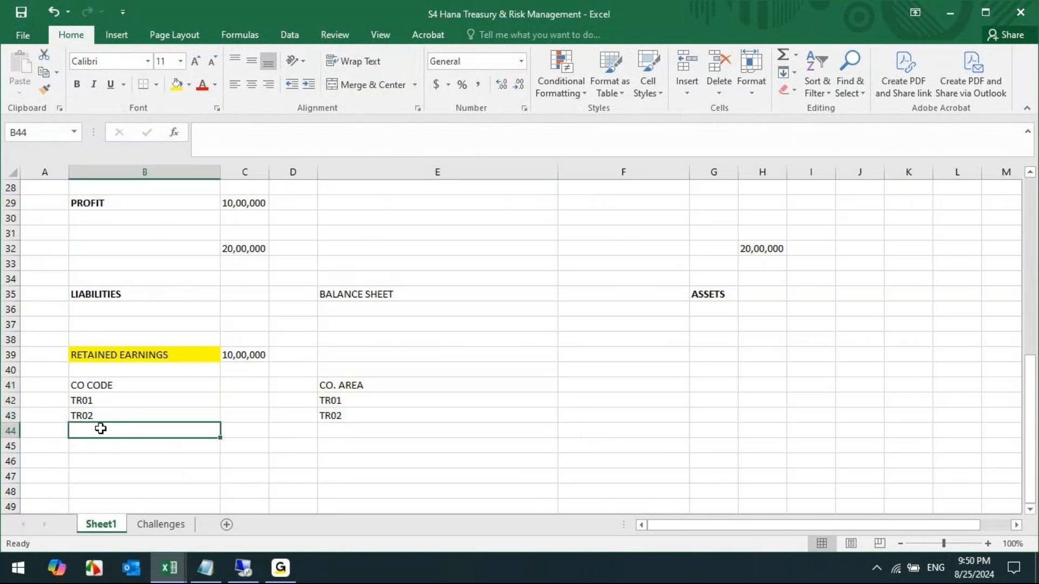
text(tr)
key(BackSpace)
key(BackSpace)
text(TR02)
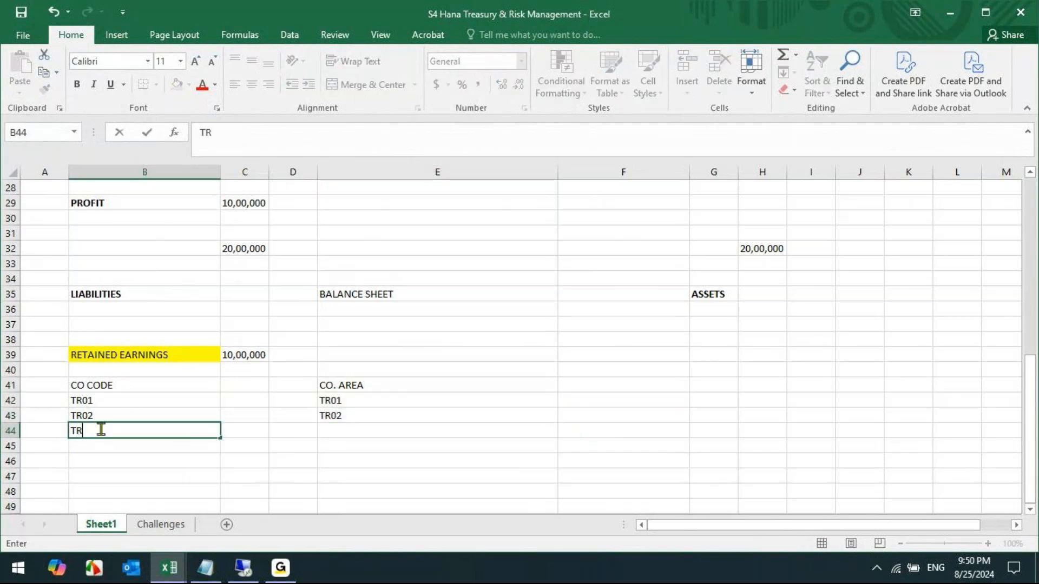
key(Tab)
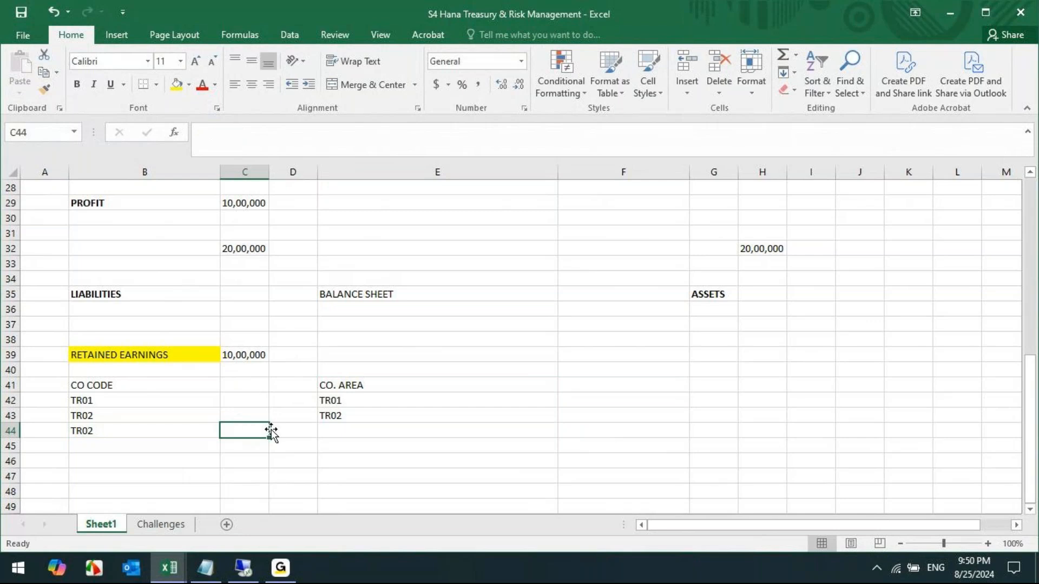
click(104, 427)
click(247, 131)
key(BackSpace)
text(3)
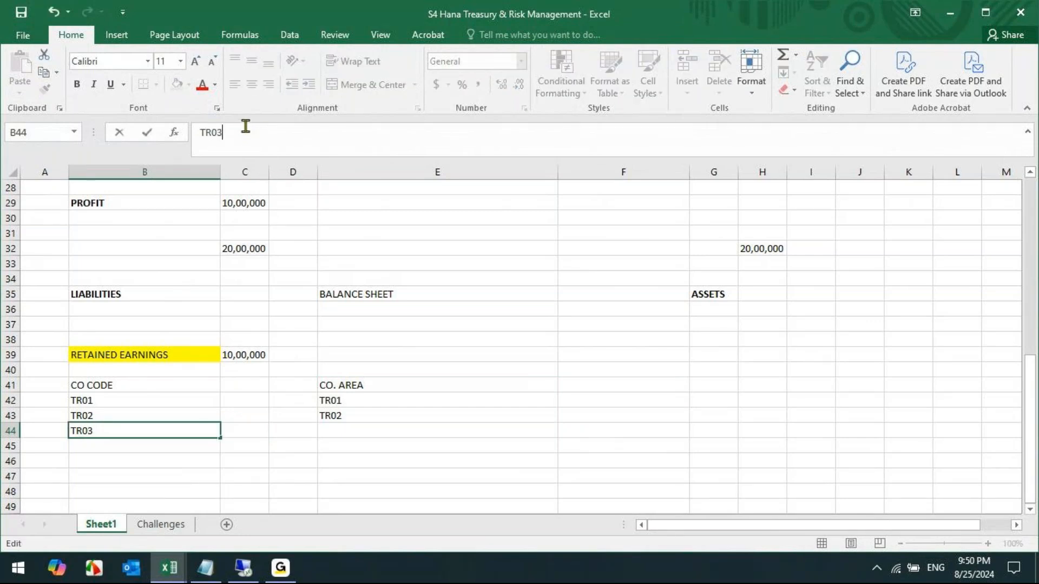
key(Tab)
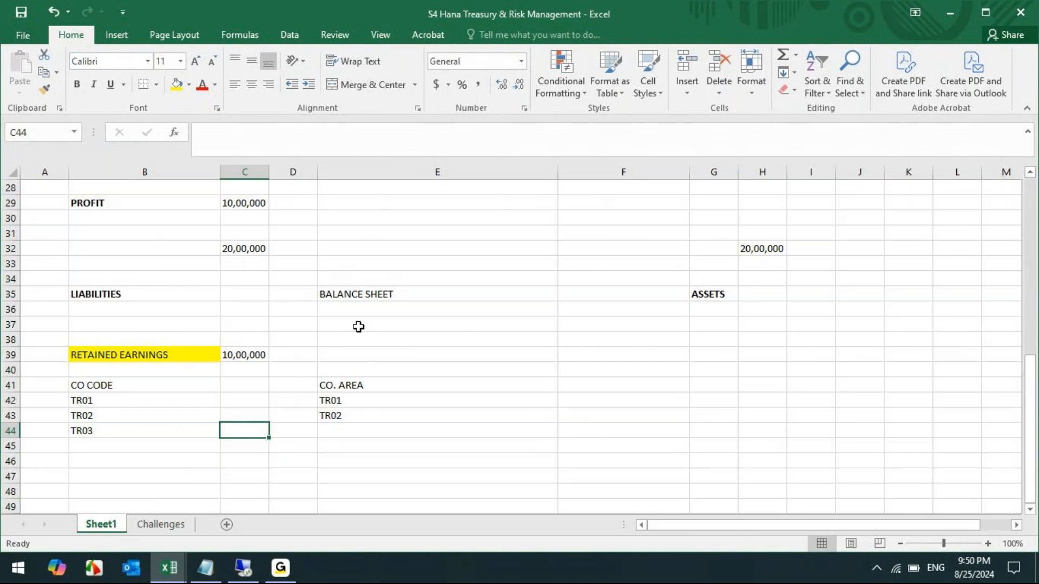
Switch to SAP, exit controlling area maintenance without saving the changes, and collapse the Definition node in the IMG.
click(243, 569)
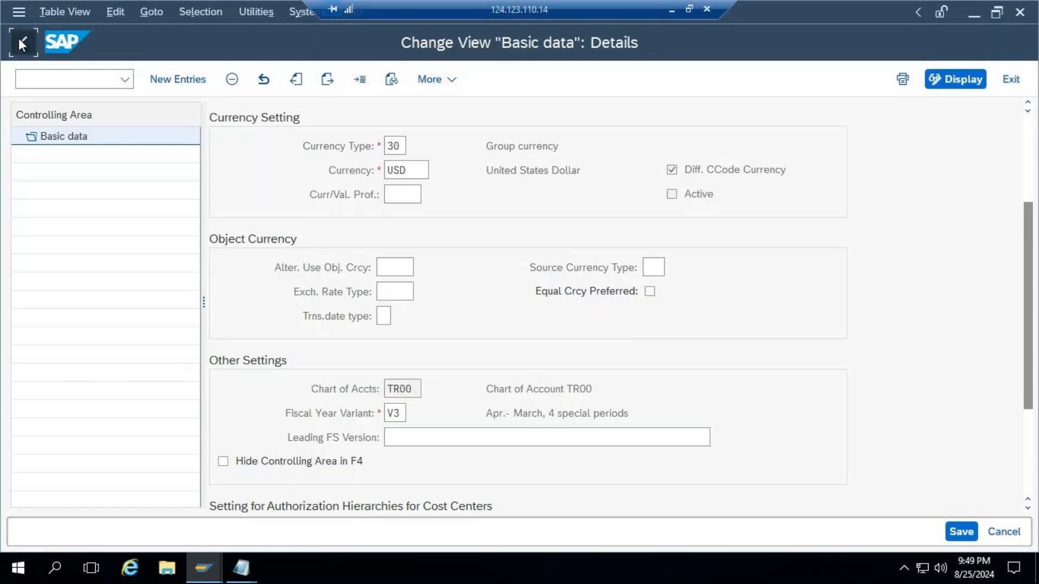
click(22, 42)
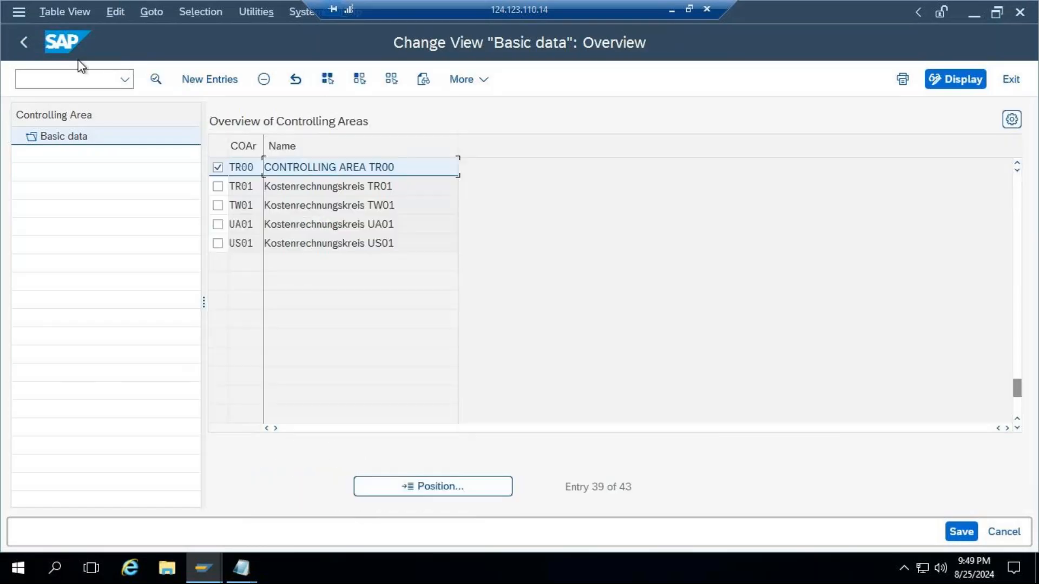
click(23, 44)
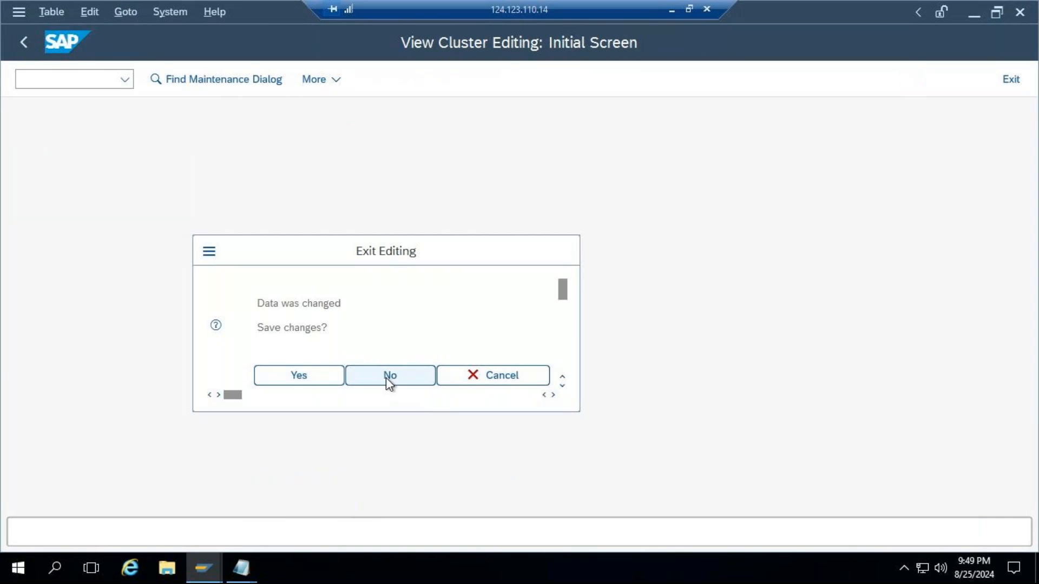
click(386, 378)
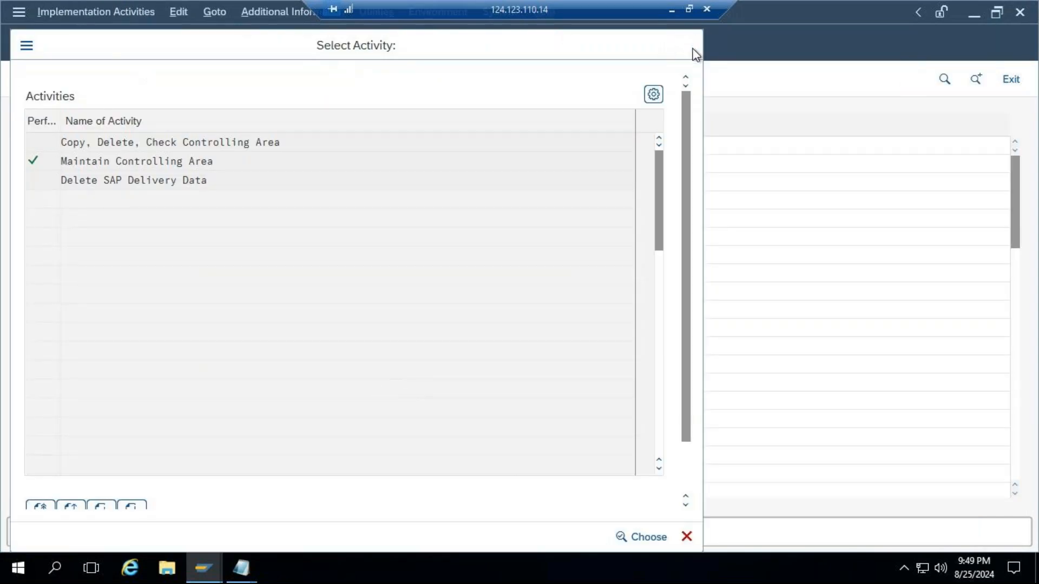
click(691, 50)
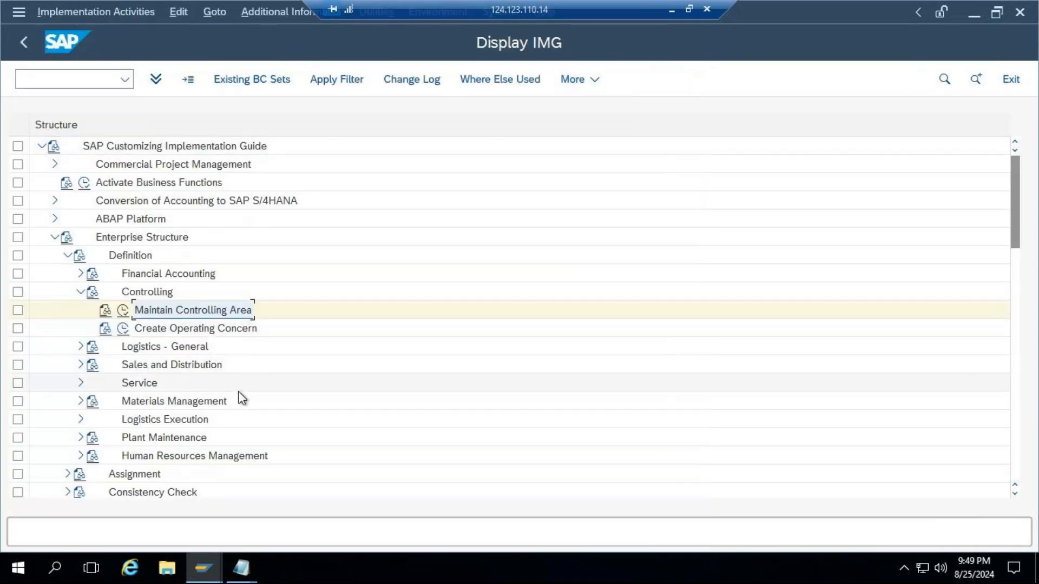
click(67, 256)
Switch to Excel and make the CO CODE and CO. AREA headings in row 41 bold.
click(672, 10)
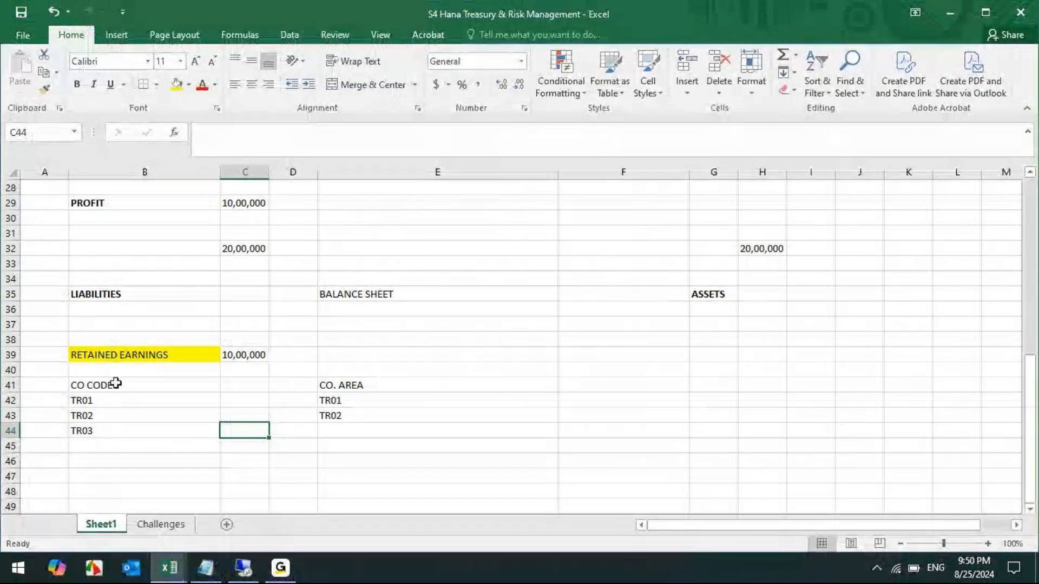
click(214, 383)
key(ctrl+b)
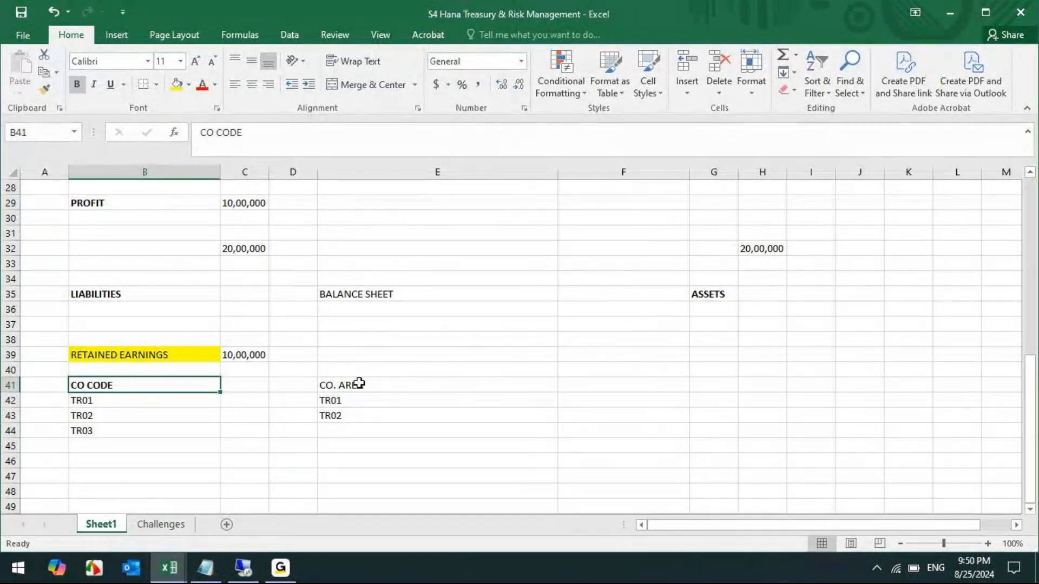
click(358, 383)
key(ctrl+b)
Enter the heading COA in cell C41 and TR00 in cell C42 as the chart of accounts for the company codes.
drag(88, 402, 93, 432)
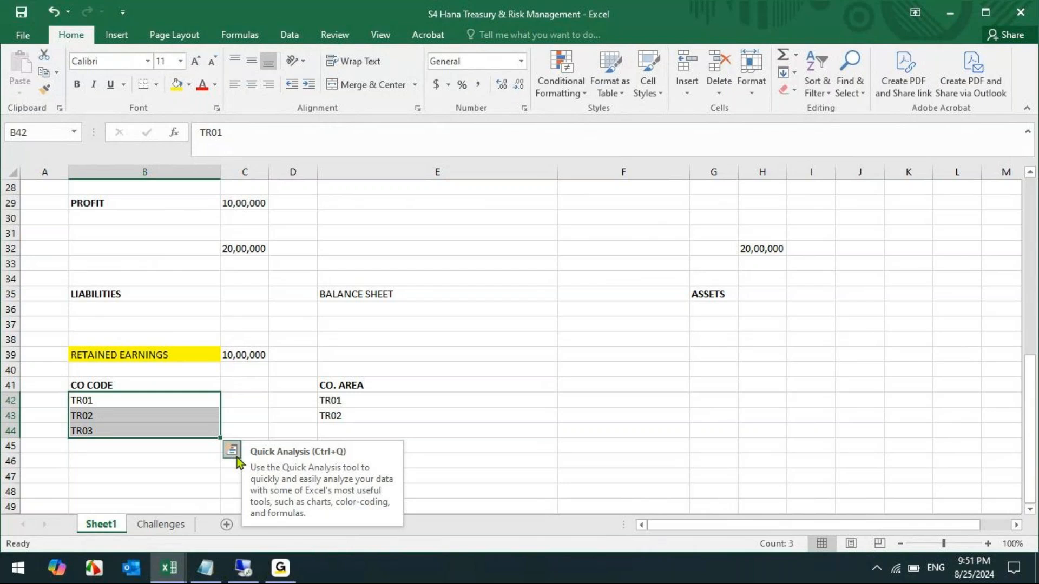
click(232, 385)
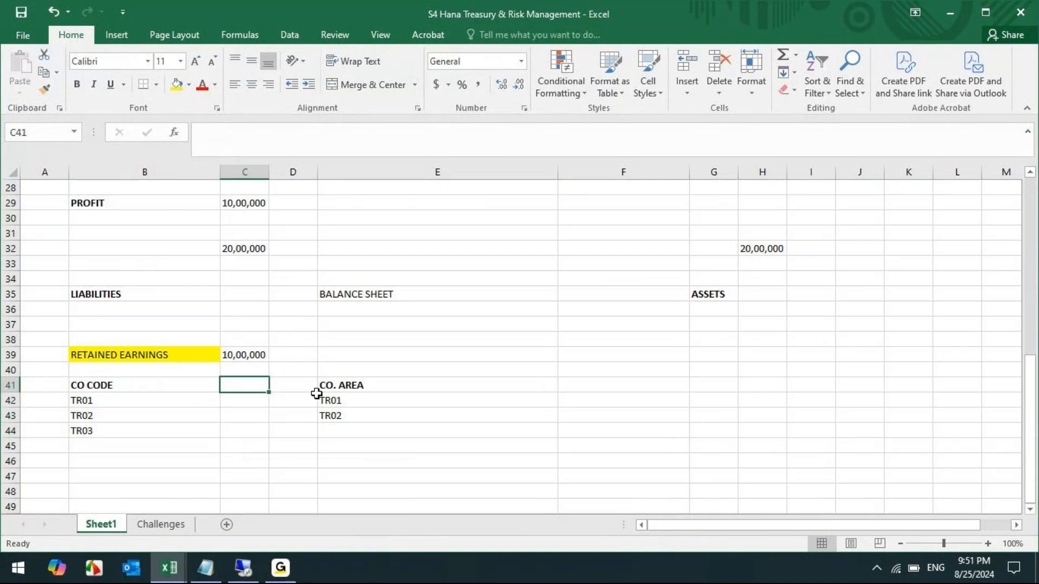
text(COA)
click(254, 401)
text(TR00)
key(Tab)
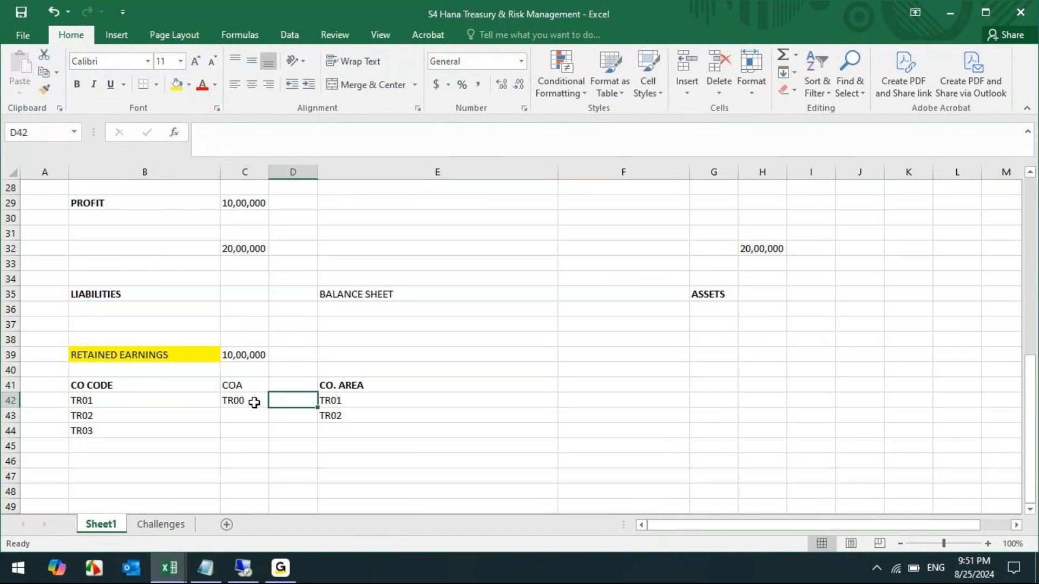
Replace the TR01 and TR02 entries under CO. AREA with a single TR00 in cell E42.
click(280, 388)
drag(357, 401, 354, 419)
key(Delete)
text(TR00)
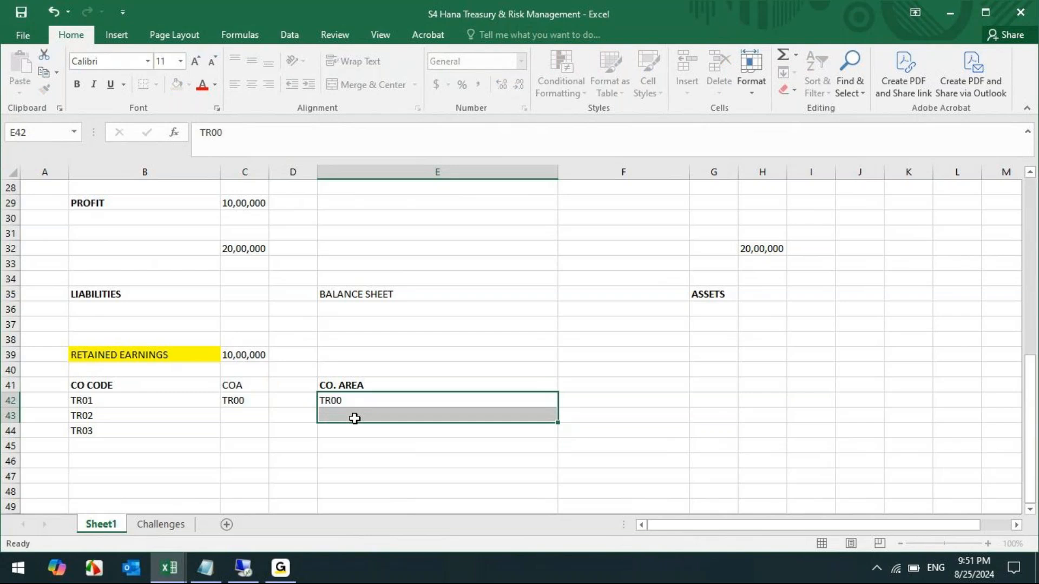
key(Return)
Review company codes TR01 to TR03 against the shared chart of accounts and controlling area TR00 in the Excel example.
key(alt+Tab)
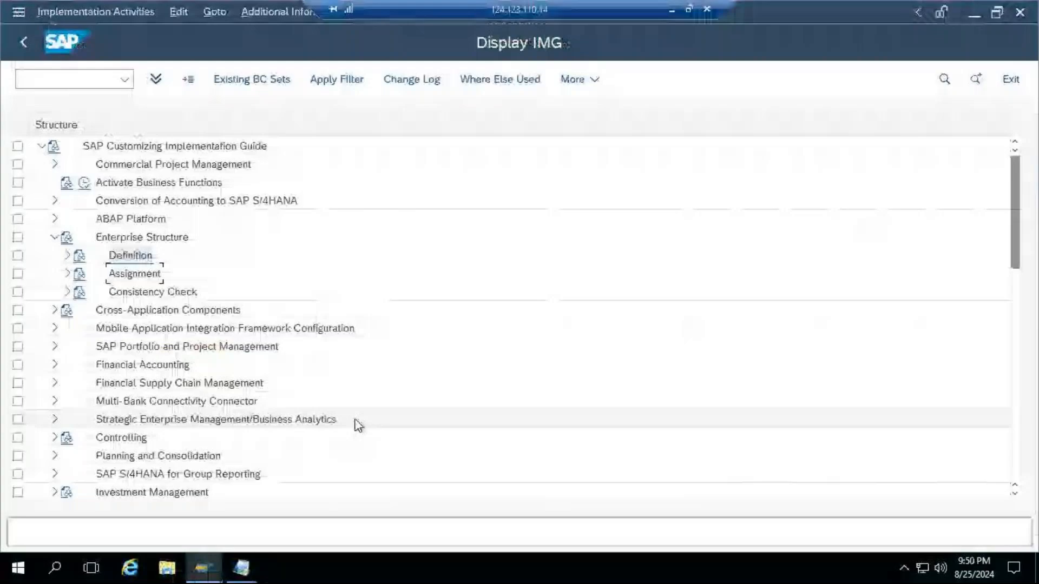
click(670, 11)
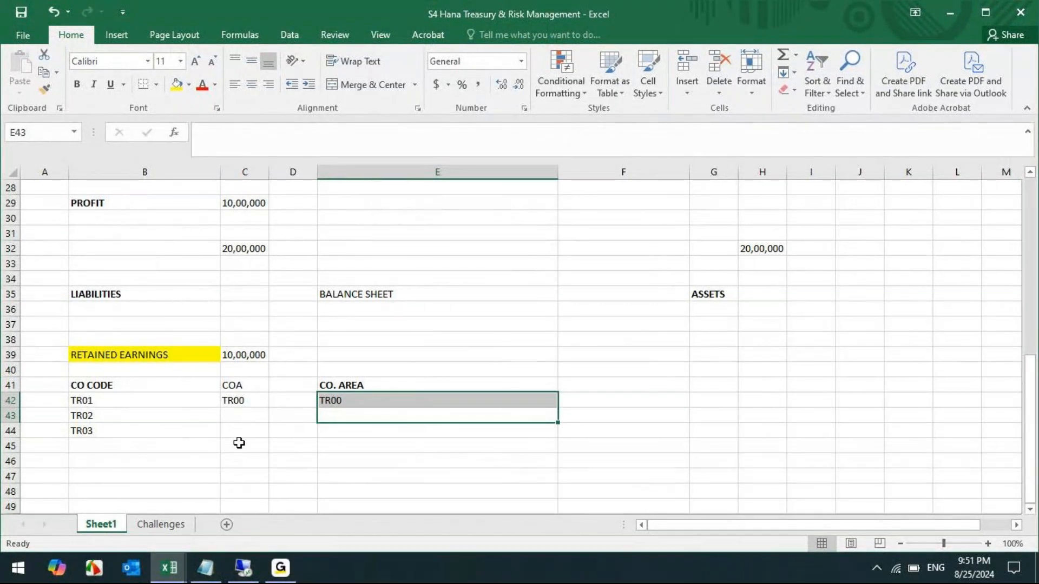
drag(81, 400, 89, 431)
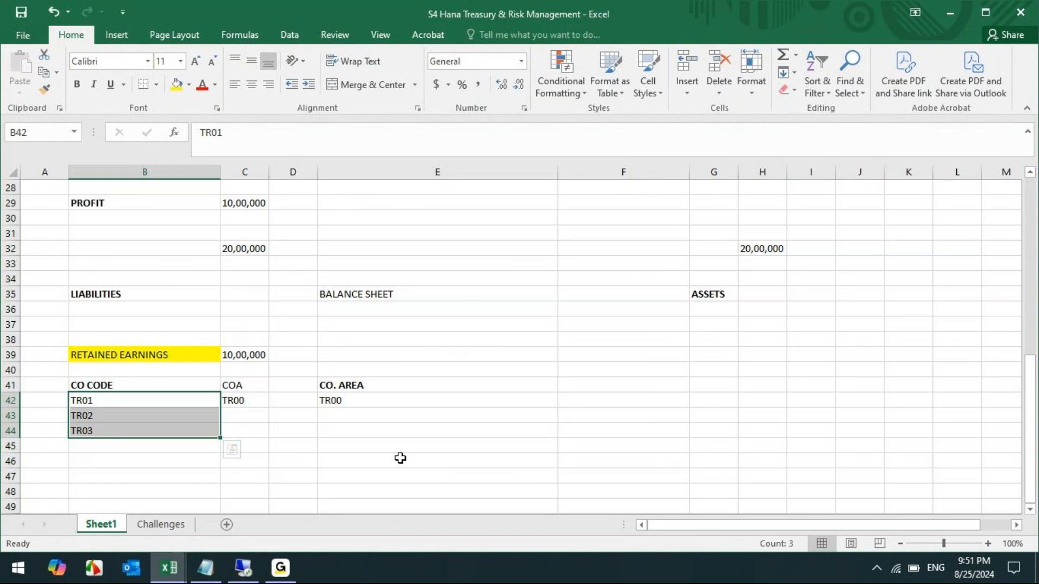
Switch to SAP, collapse Enterprise Structure, and view Assign Company Code to Chart of Accounts under Financial Accounting.
click(259, 572)
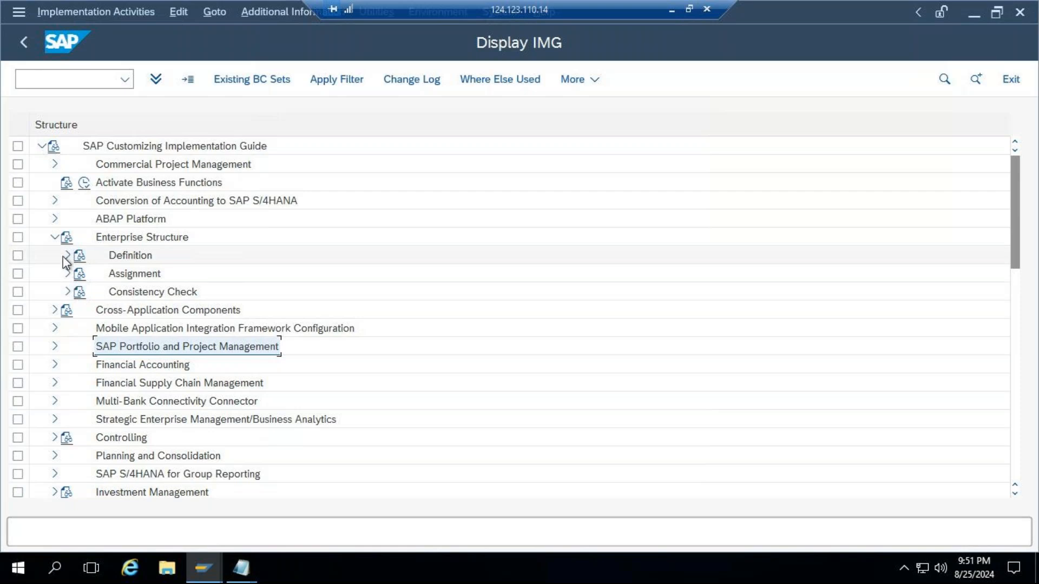
click(56, 238)
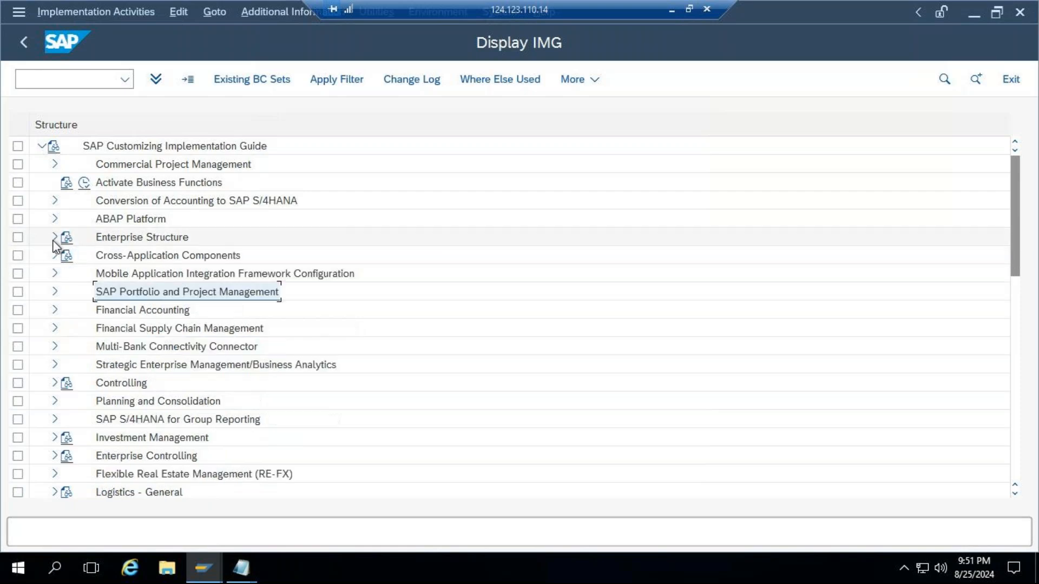
click(56, 310)
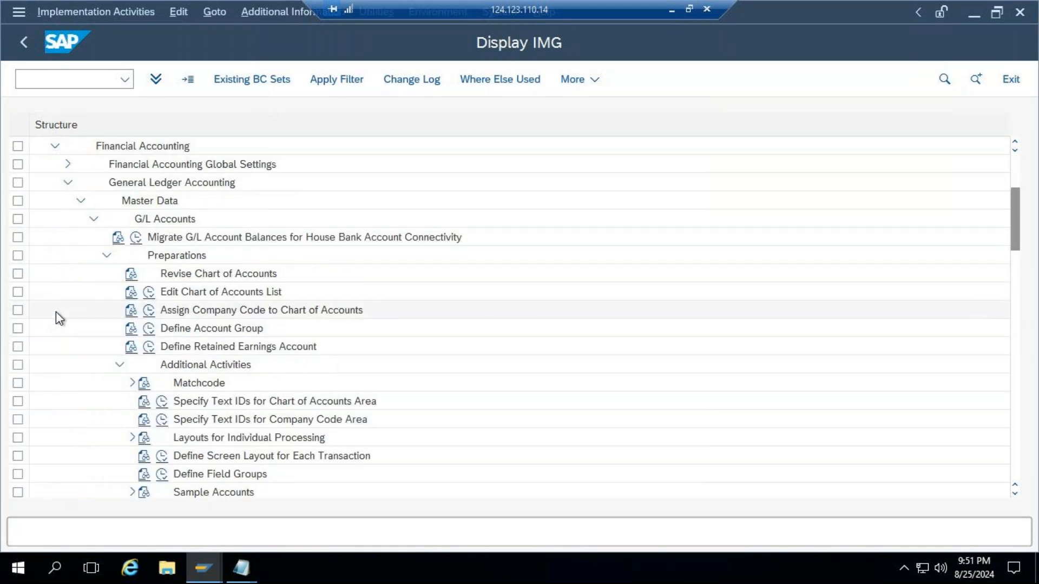
click(150, 310)
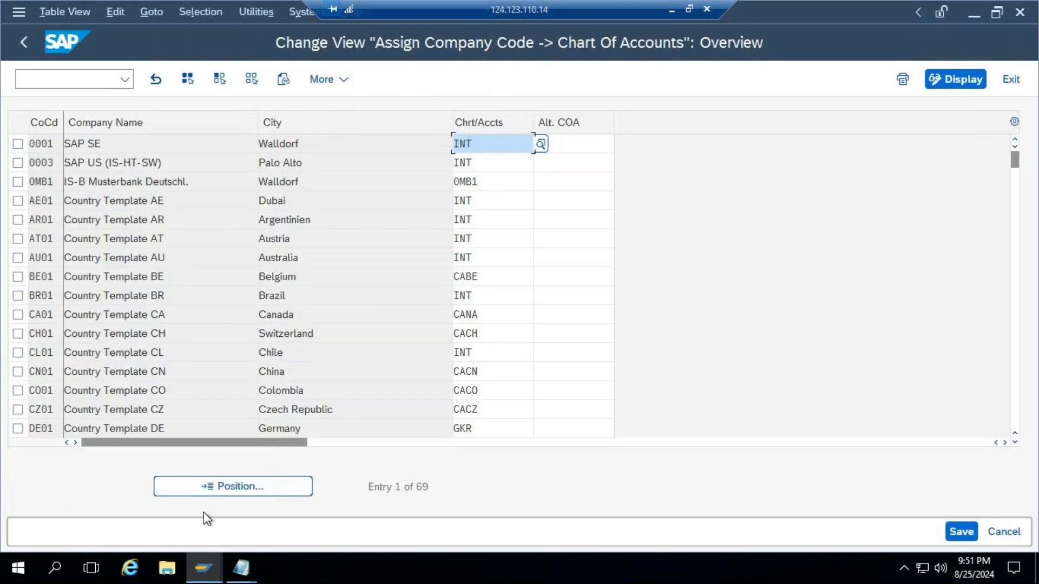
click(20, 37)
Locate TR00 in the Edit Chart of Accounts List activity and display its details.
click(148, 293)
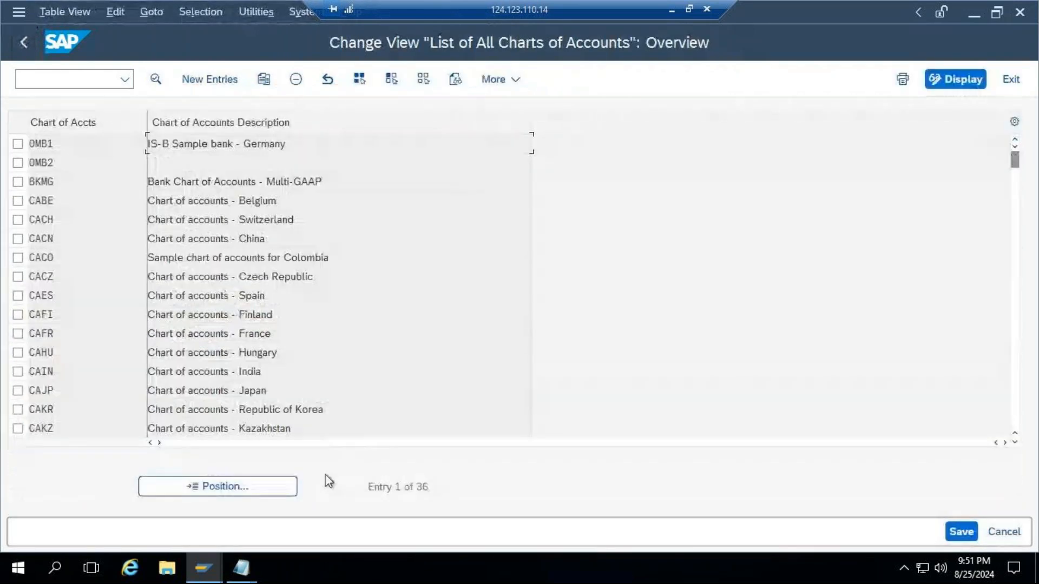
click(249, 490)
text(TR0)
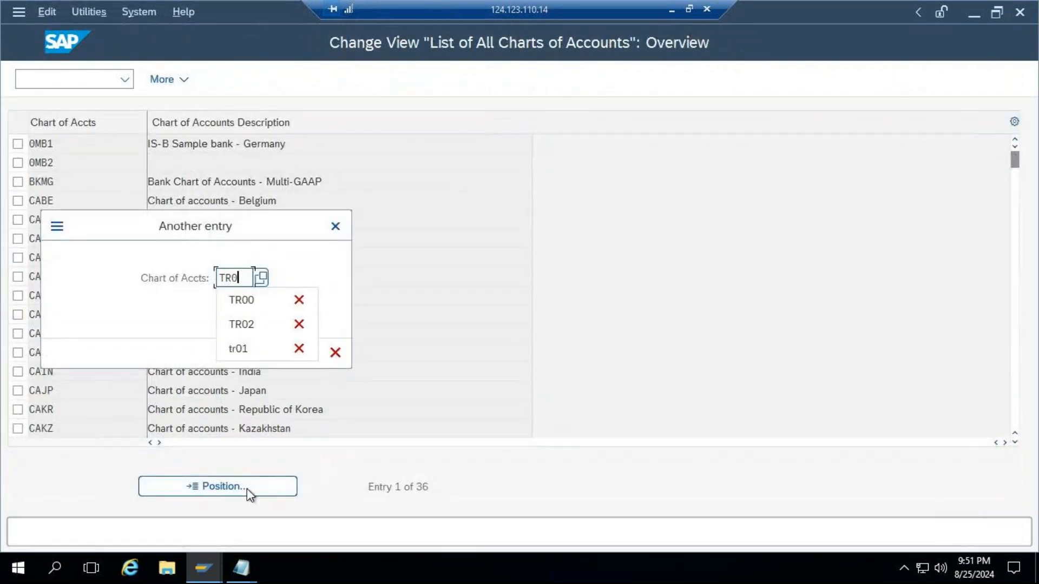
key(Return)
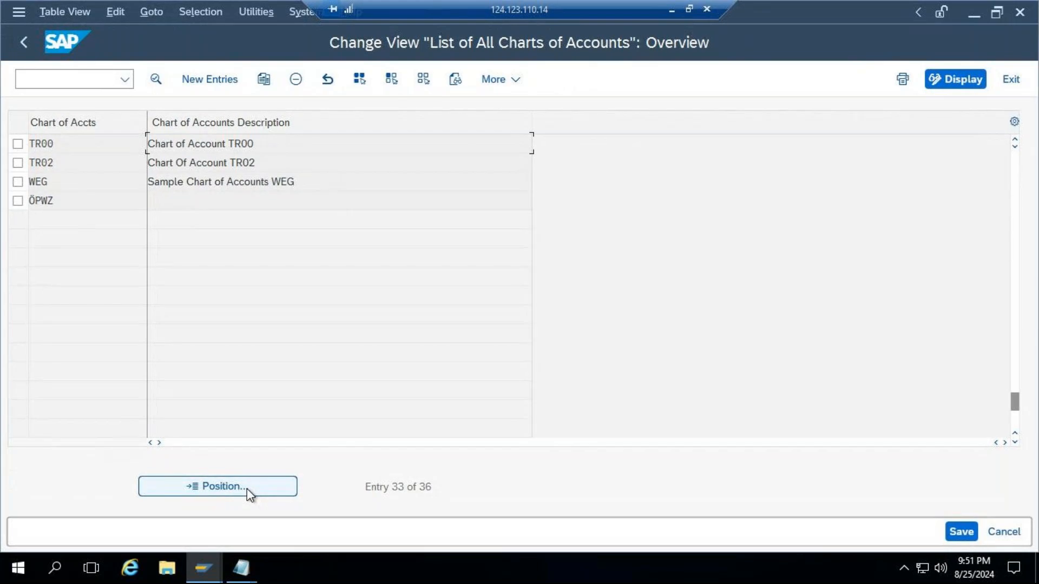
double_click(235, 145)
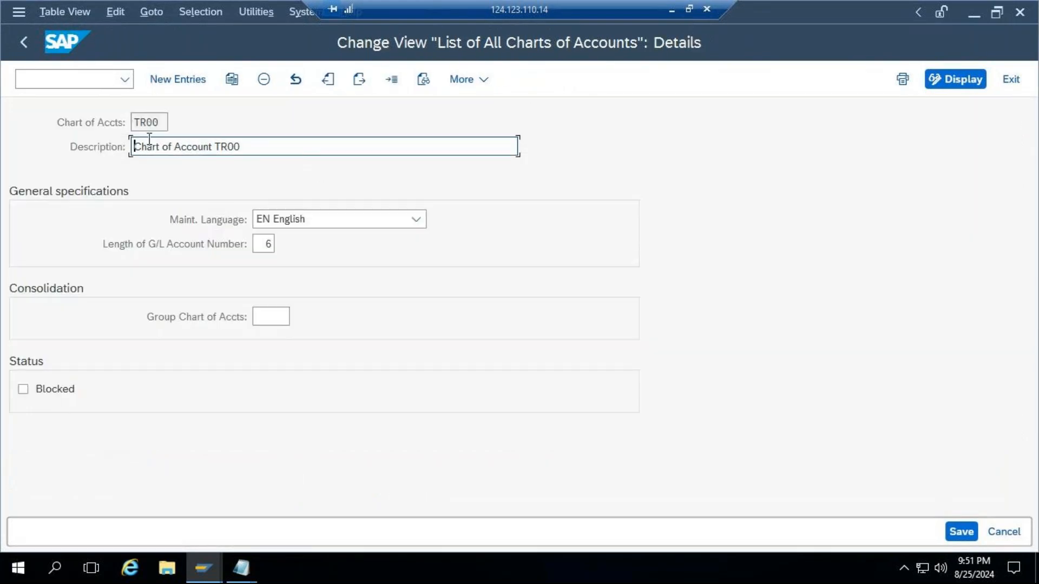
Change the description of chart of accounts TR00 to "Common Char of Account TR00" and save it to the proposed customizing request.
key(Delete)
key(Delete)
key(Delete)
key(Delete)
key(Delete)
text(common Char of Account TR00)
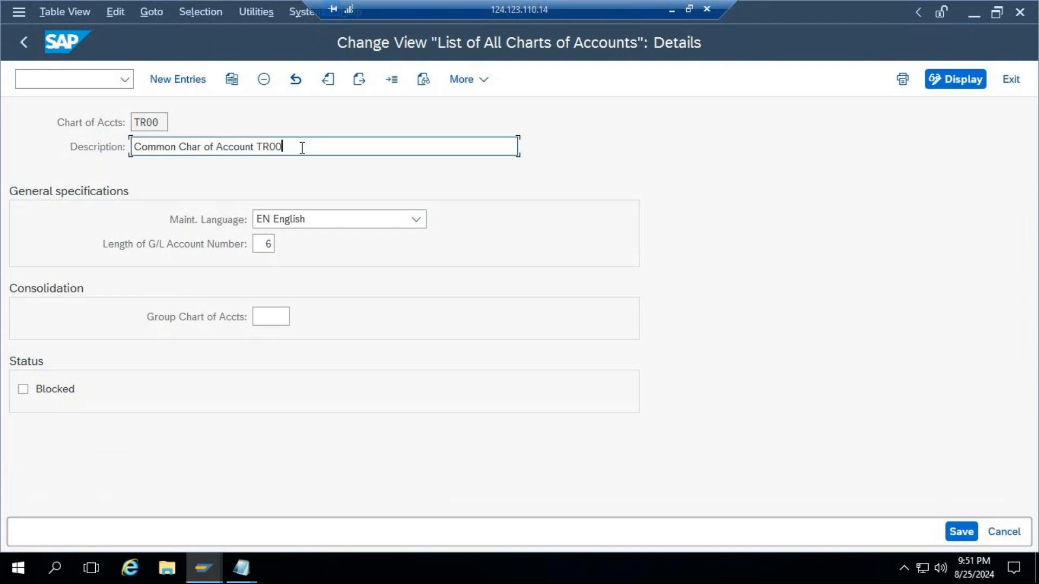
click(961, 532)
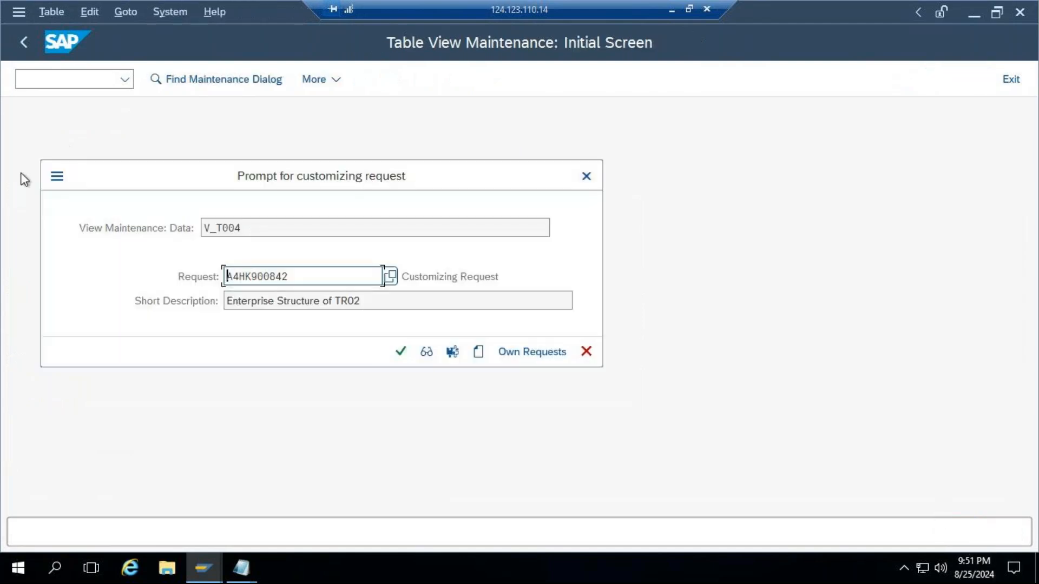
click(399, 350)
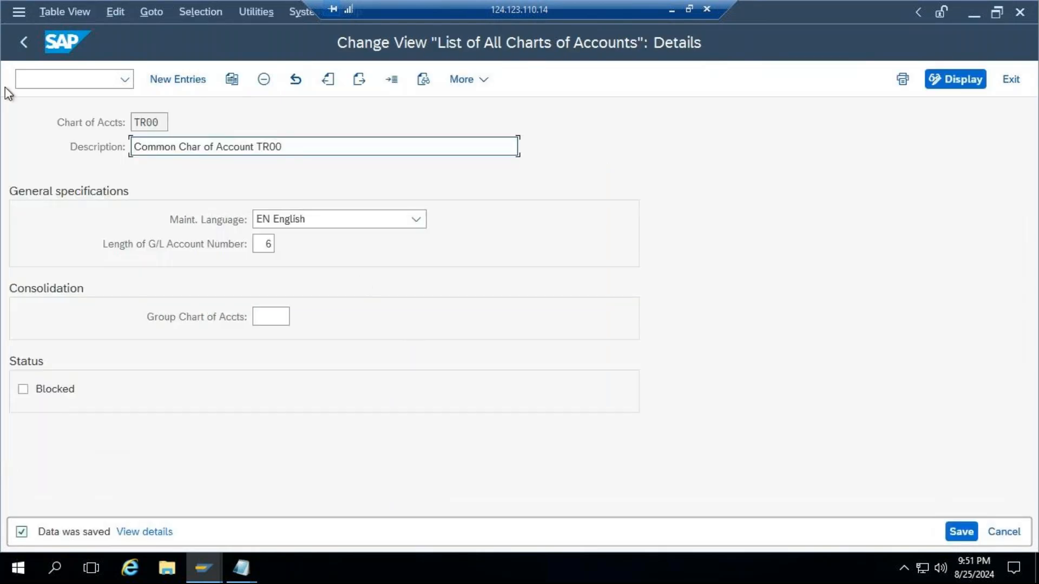
click(25, 42)
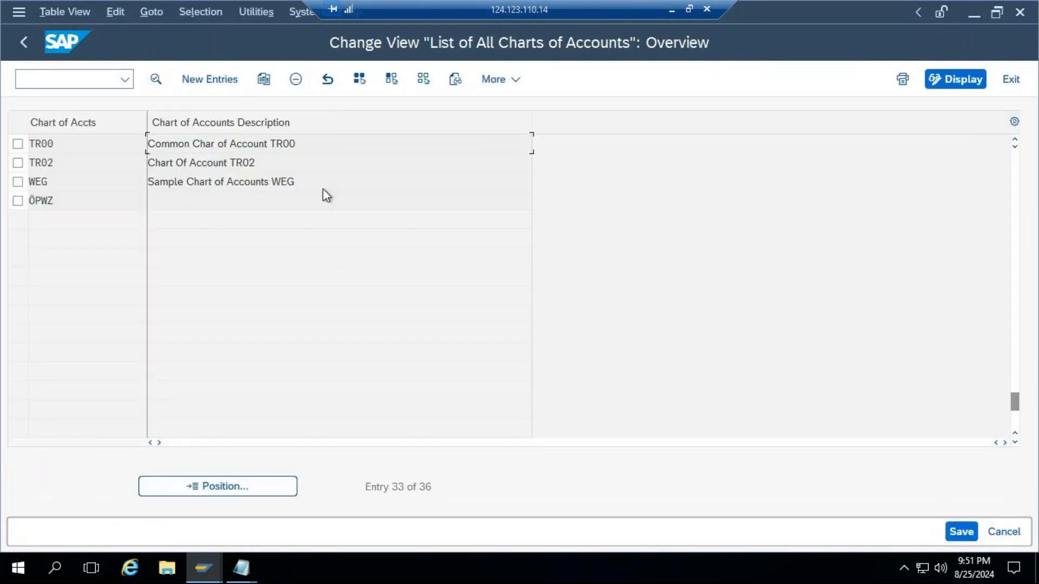
click(25, 43)
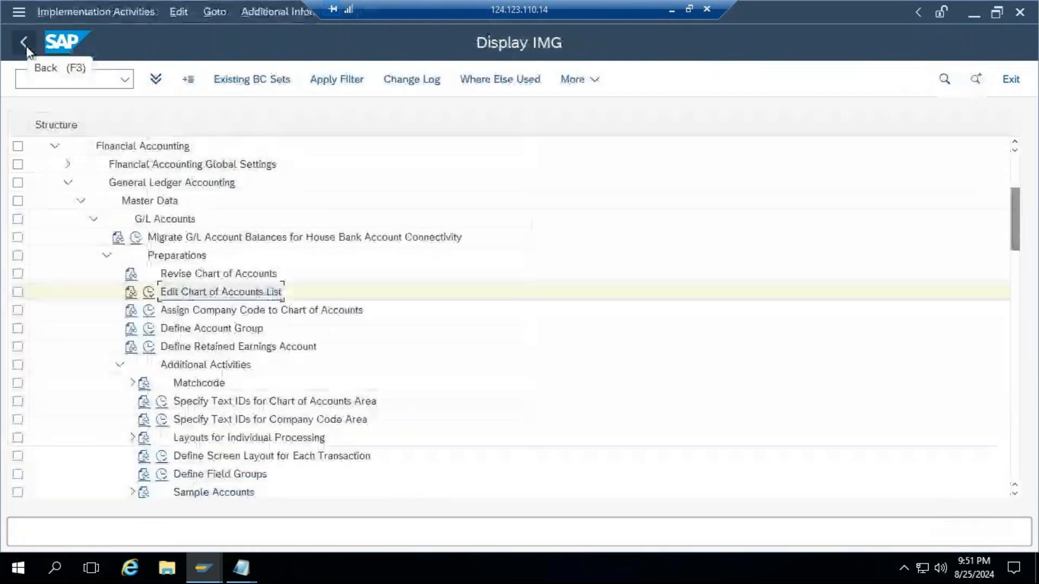
Assign company code TR02 to chart of accounts TR00 and save it to the proposed customizing request.
click(149, 310)
click(238, 485)
text(tr02)
key(Return)
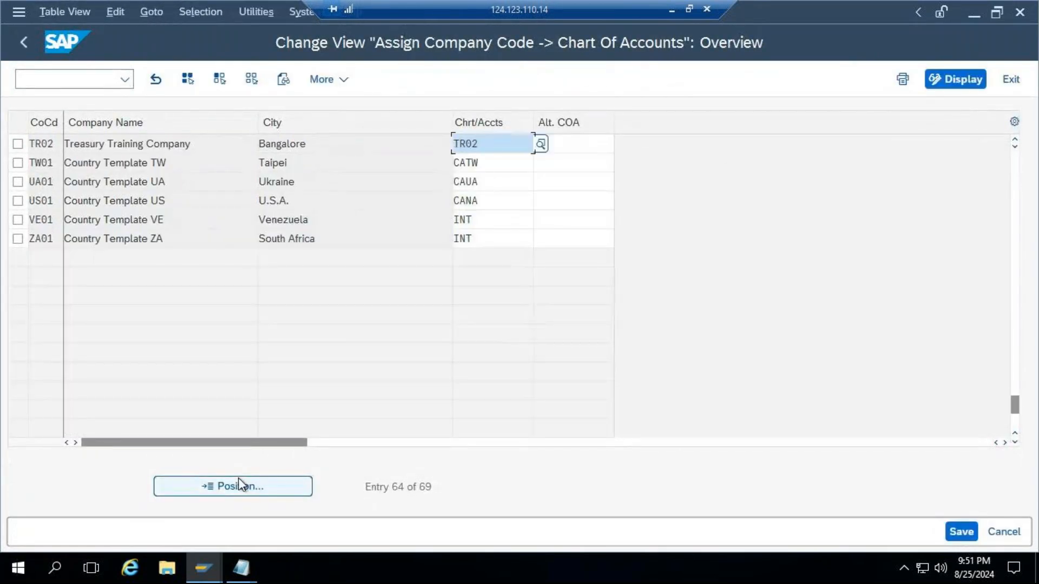
drag(511, 147, 411, 139)
text(tr00)
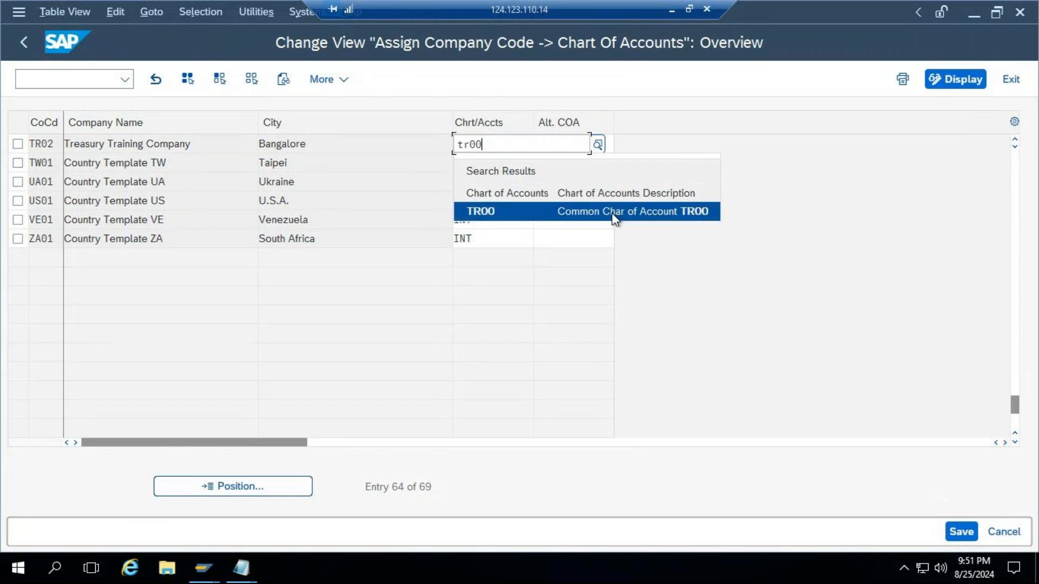
click(613, 212)
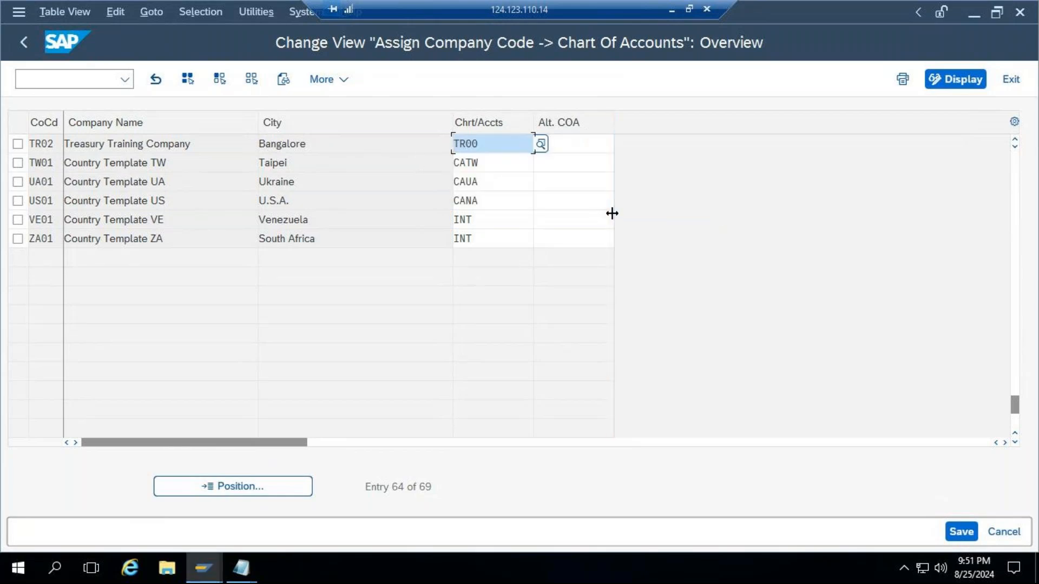
click(960, 533)
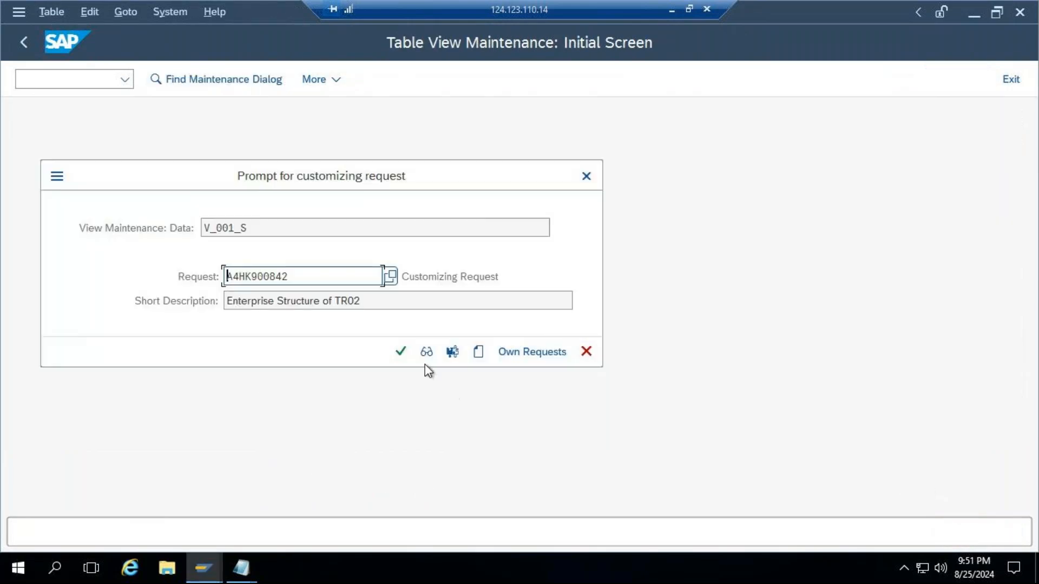
click(401, 352)
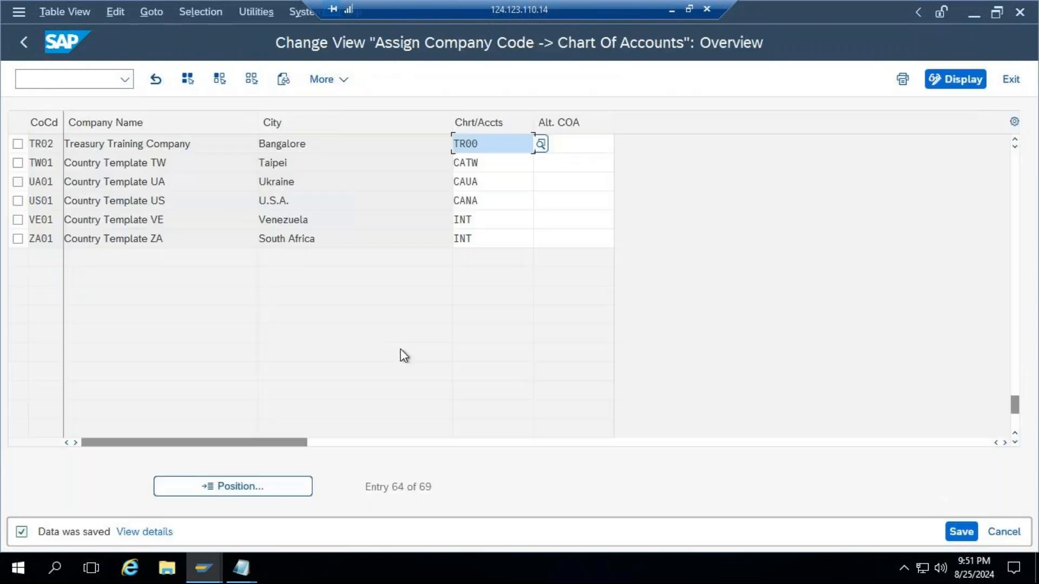
click(22, 44)
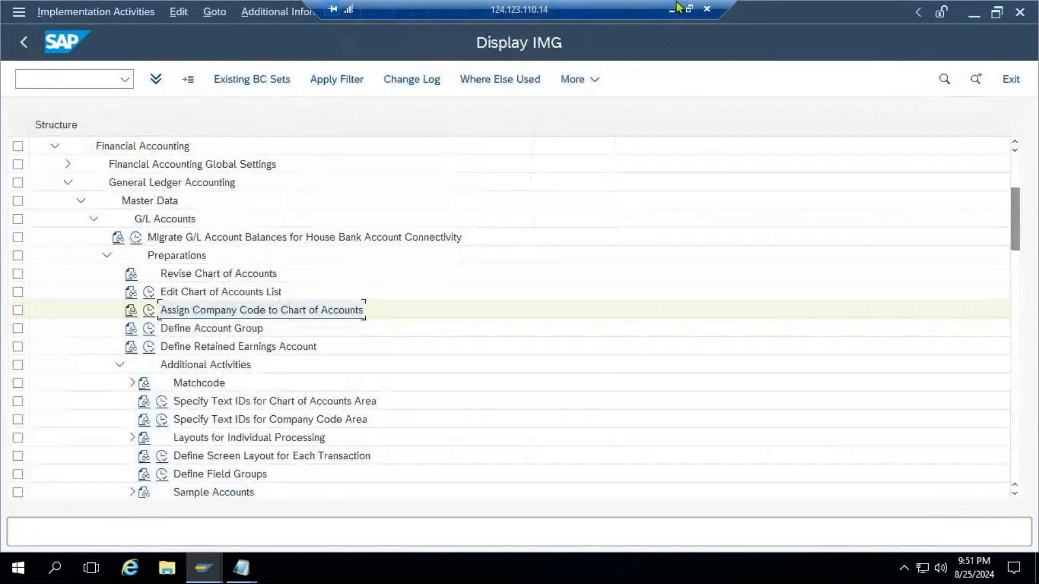
Switch to the Excel example and highlight company codes TR01 to TR03 to compare them with the shared TR00 entries.
click(672, 9)
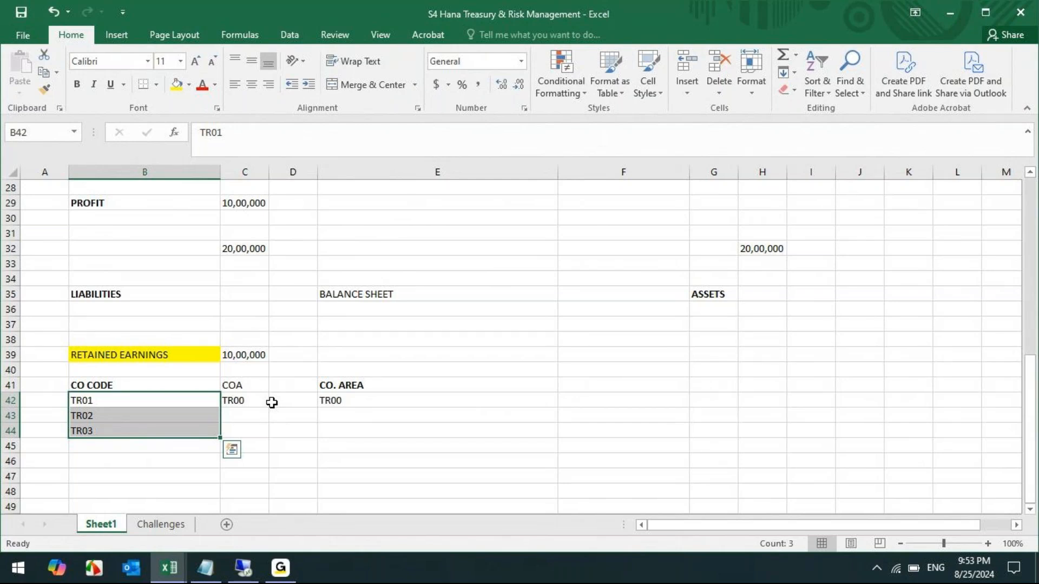
click(108, 402)
drag(108, 402, 109, 435)
Return to SAP and collapse the Preparations and General Ledger Accounting nodes in the implementation guide.
key(alt+Tab)
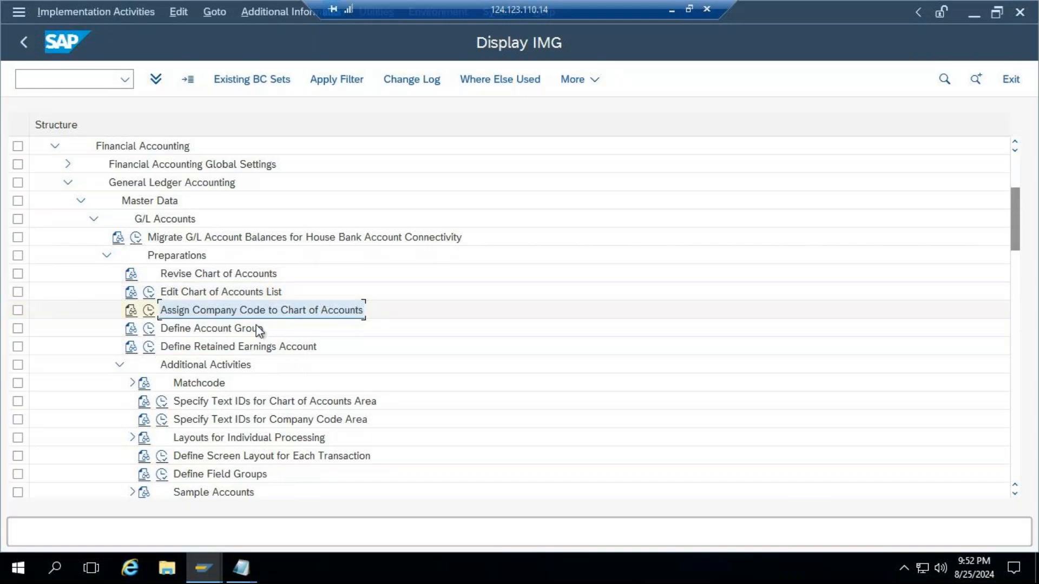
scroll(406, 352, down, 1)
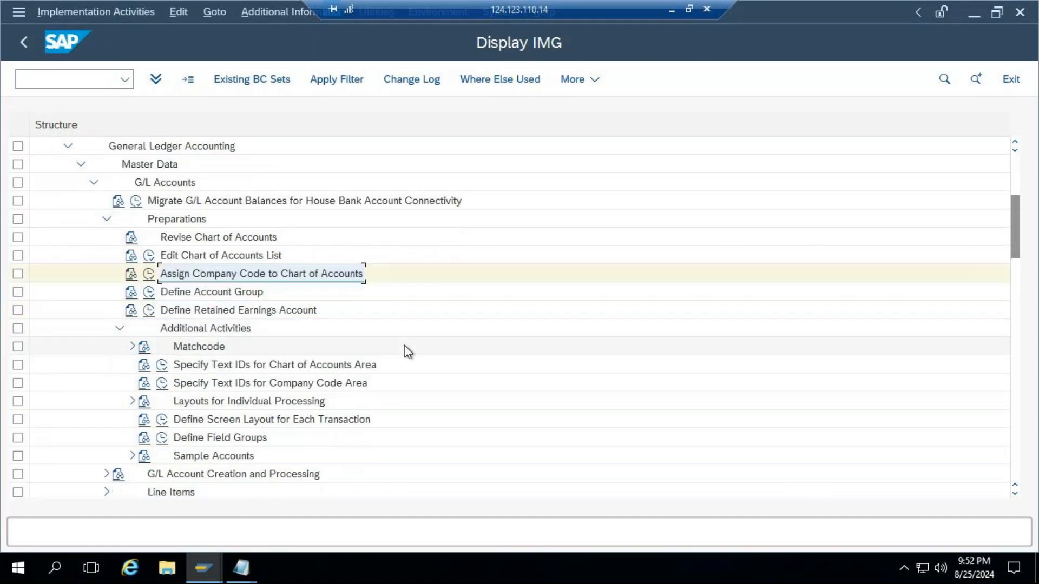
click(107, 220)
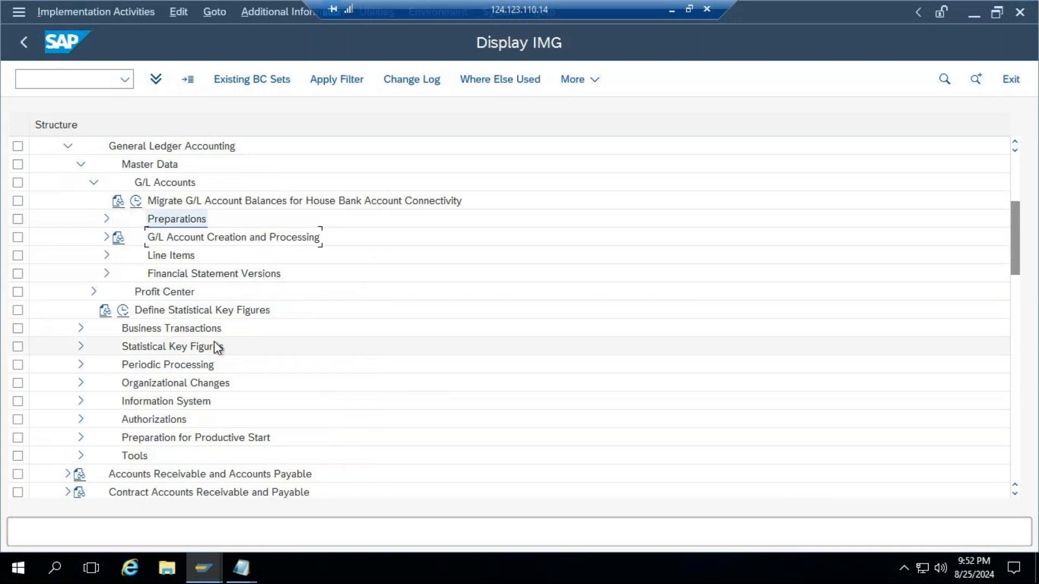
scroll(216, 348, up, 2)
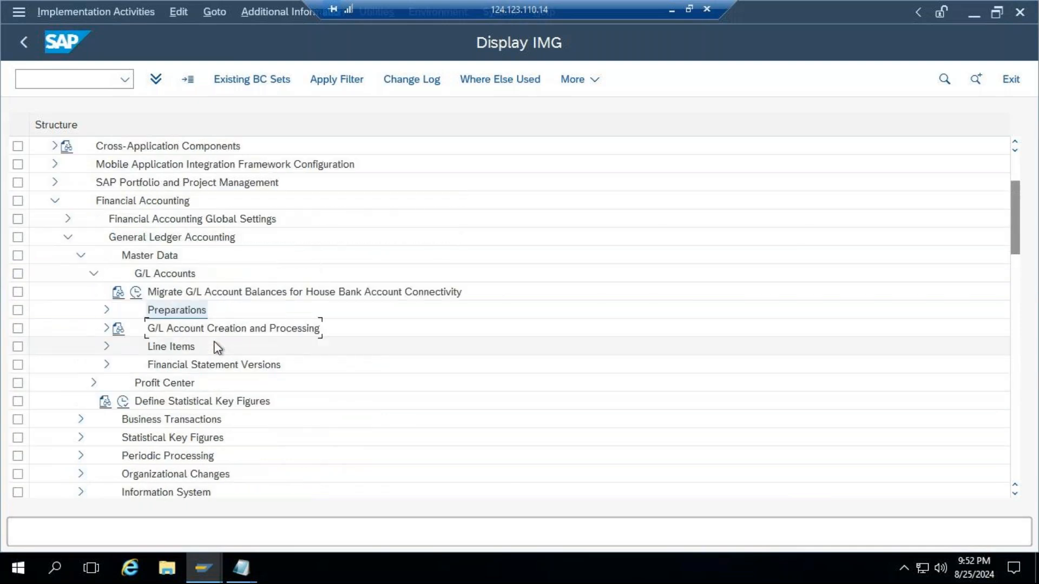
click(66, 240)
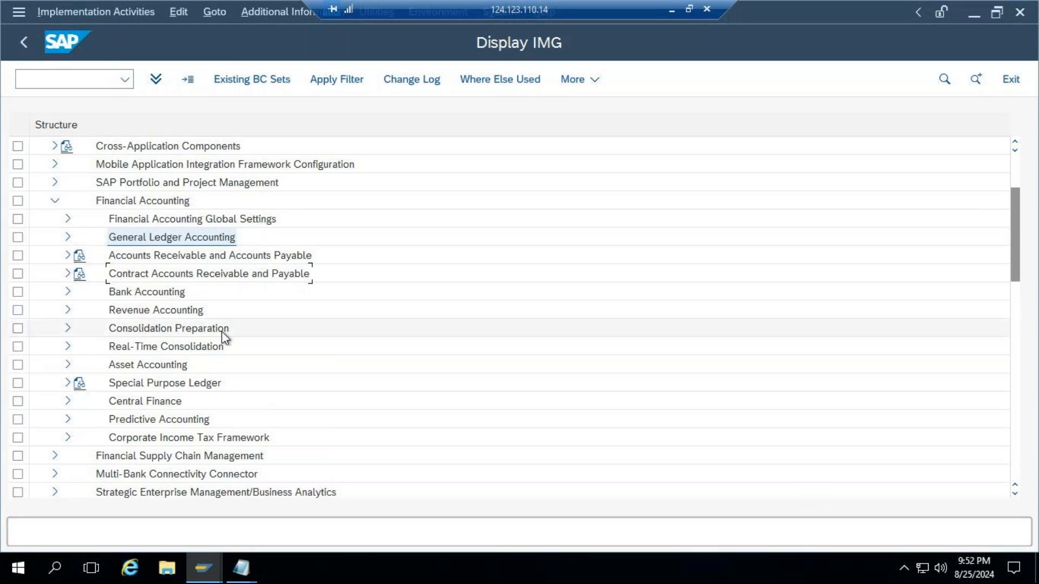
scroll(222, 339, up, 2)
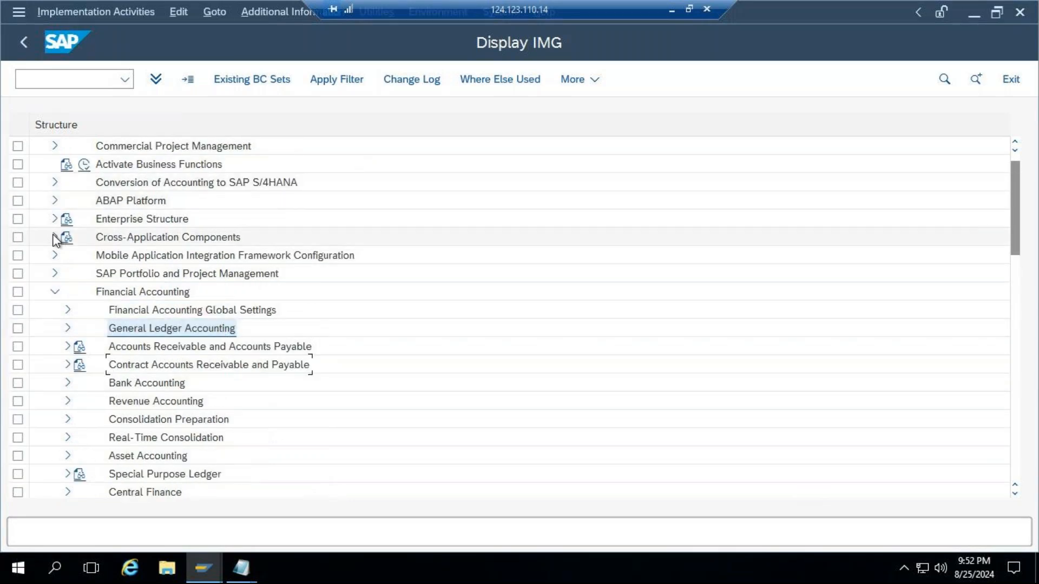
scroll(115, 310, up, 1)
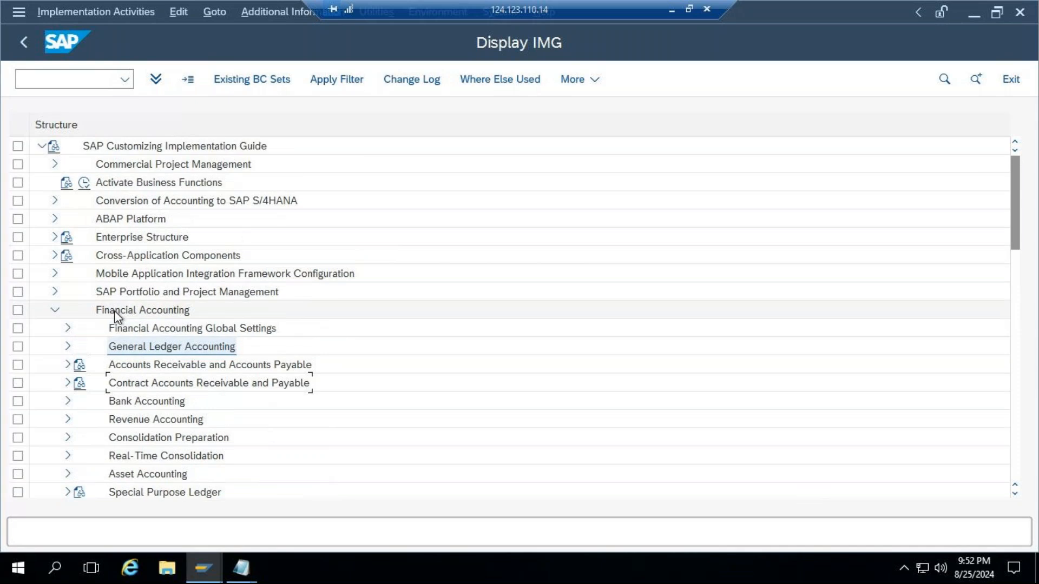
Open Maintain Controlling Area under Enterprise Structure, Definition, Controlling, and display the details of controlling area TR00.
click(54, 238)
click(67, 258)
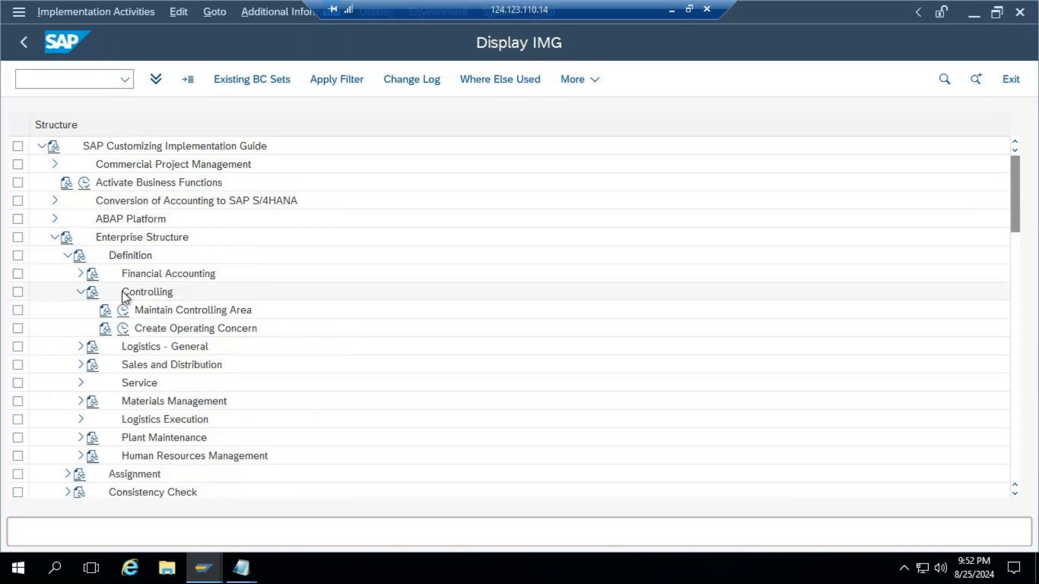
click(122, 310)
double_click(182, 162)
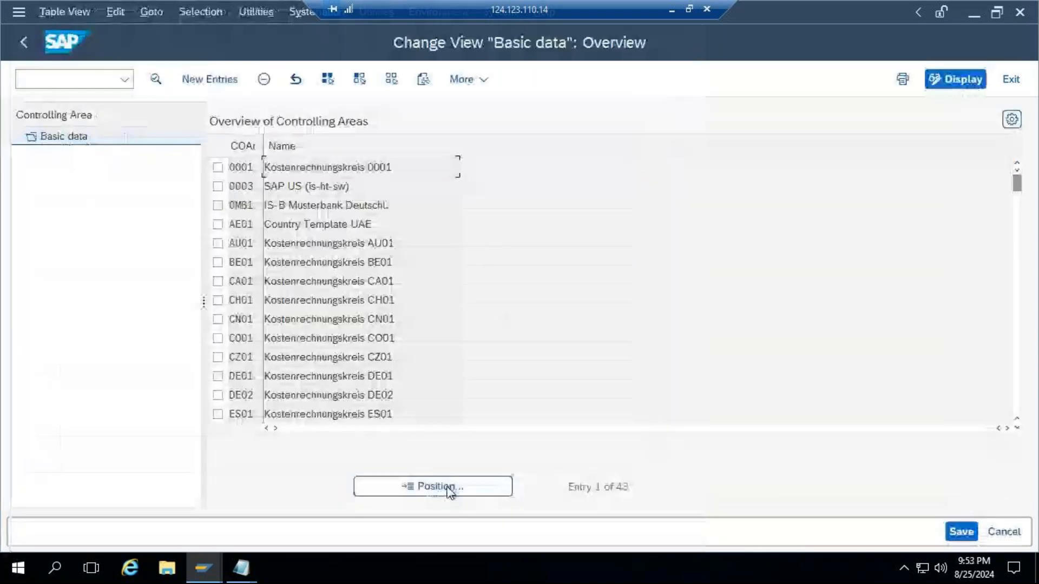
click(440, 488)
text(tr00)
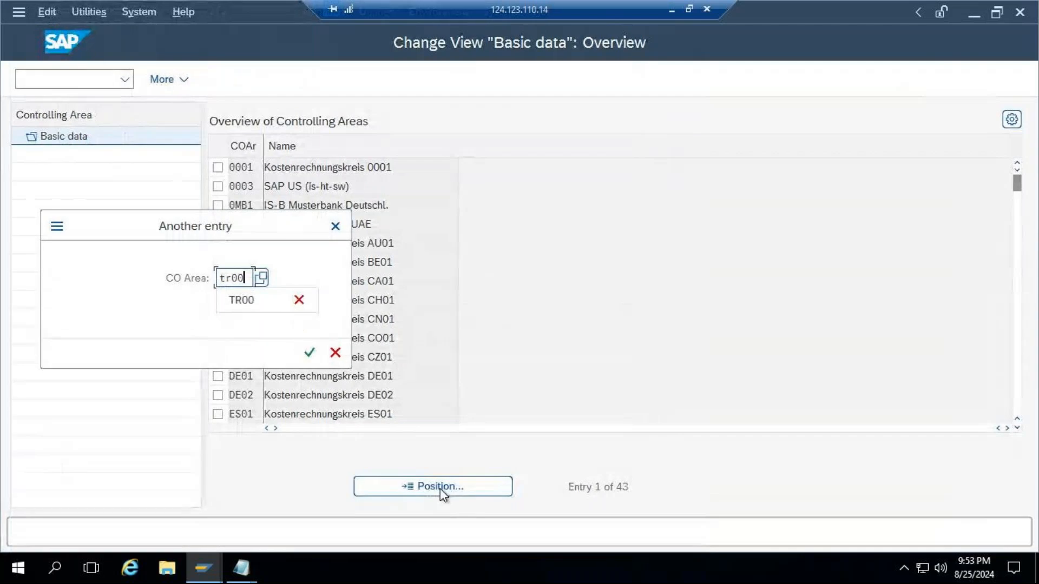
key(Return)
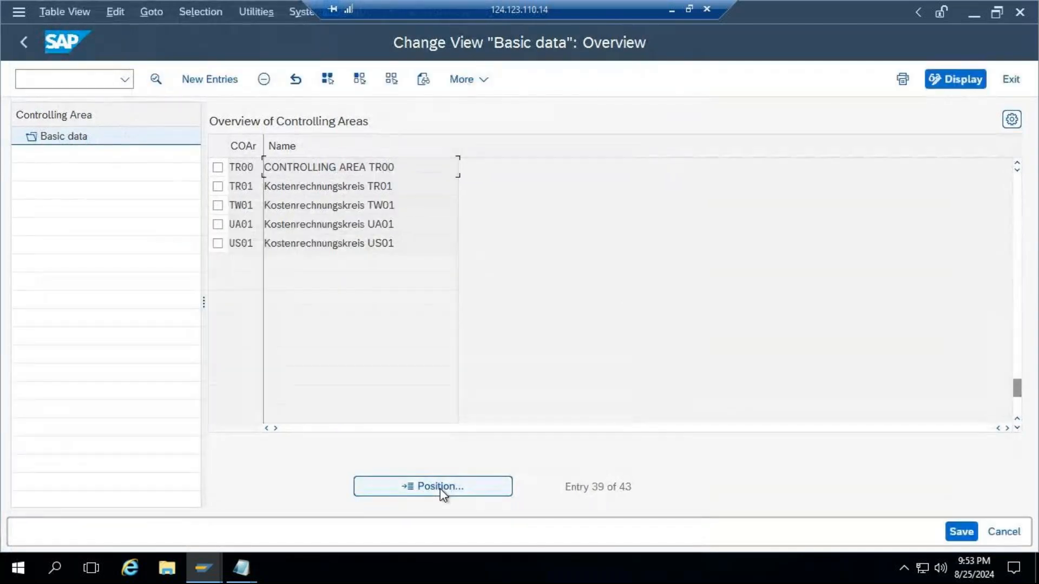
double_click(249, 168)
Examine controlling area TR00's name, assignment control, currency settings, chart of accounts and fiscal year variant.
scroll(526, 343, down, 3)
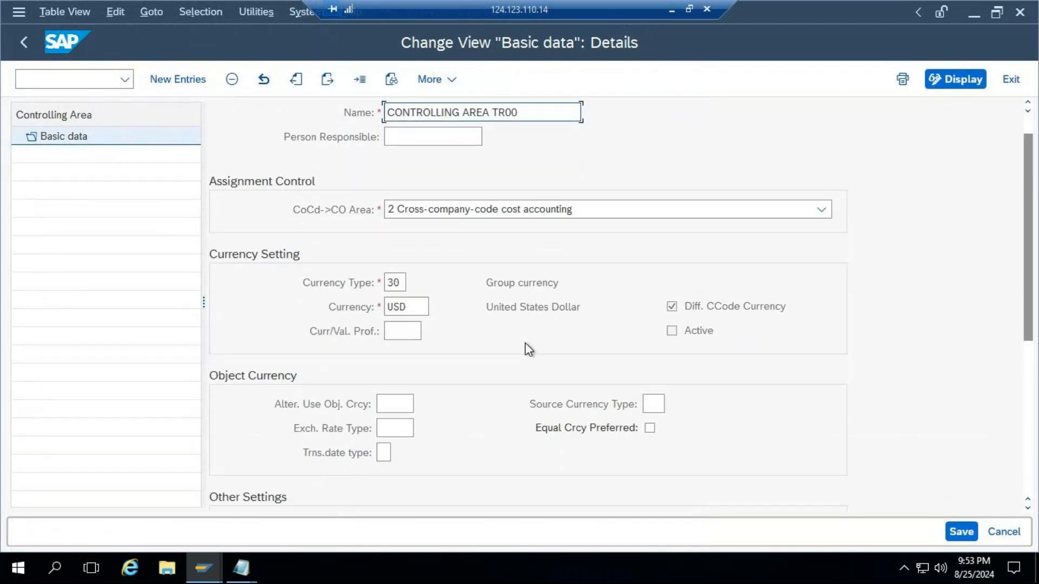
scroll(525, 343, down, 3)
scroll(525, 343, down, 1)
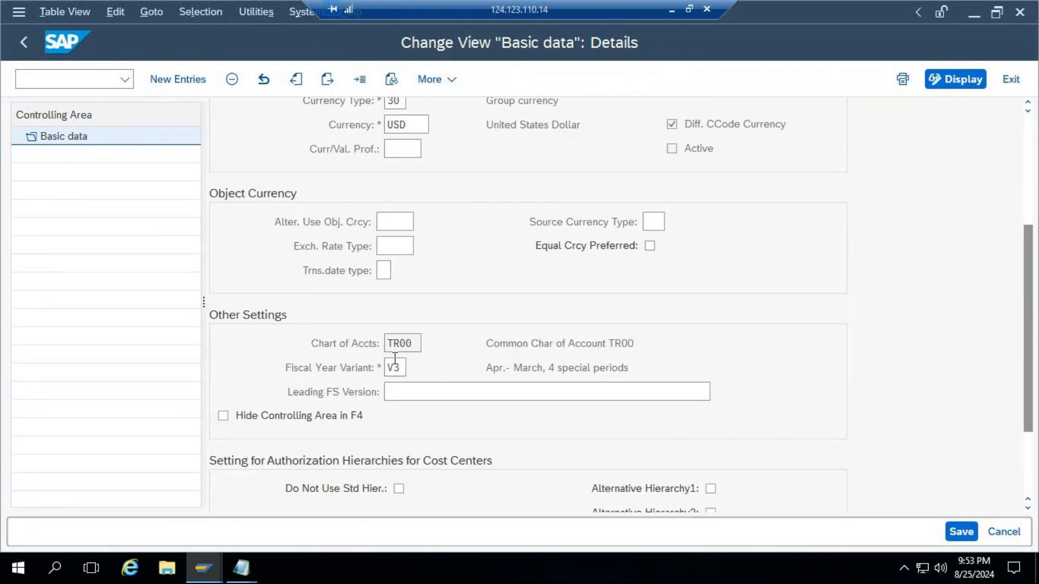
drag(388, 344, 438, 342)
click(401, 369)
scroll(680, 224, up, 3)
scroll(703, 233, up, 2)
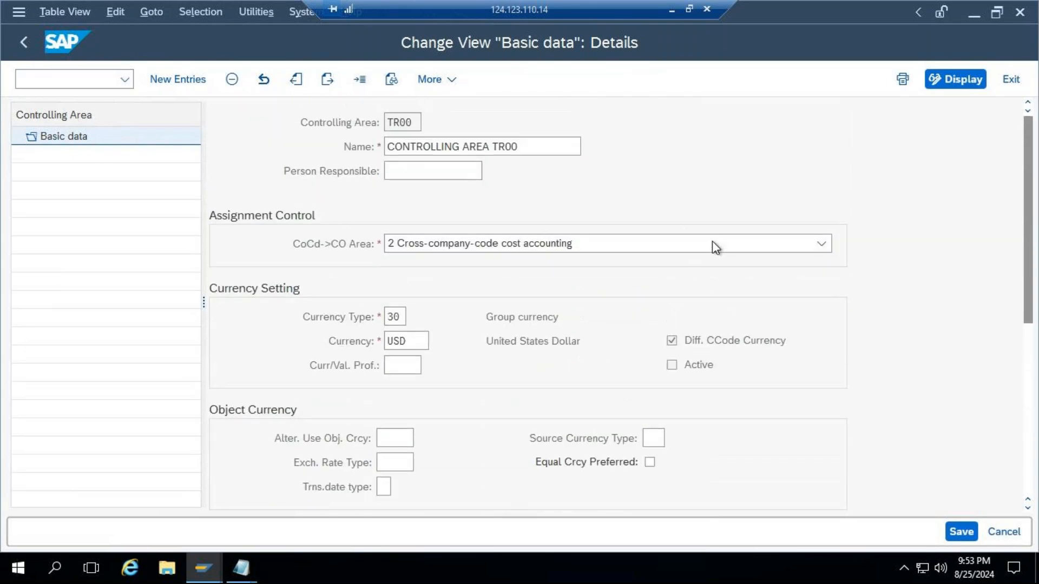
click(415, 125)
double_click(415, 124)
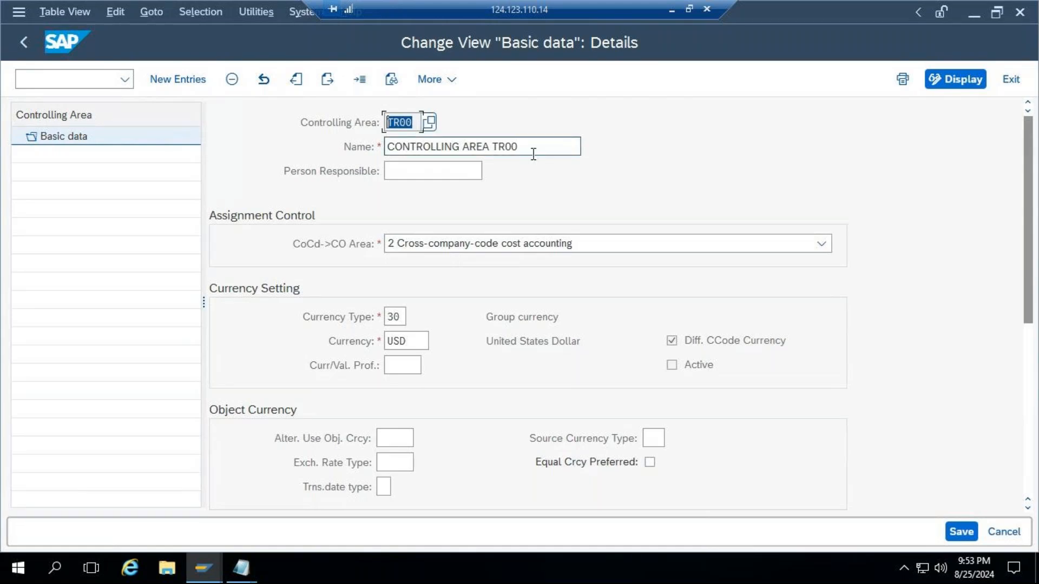
drag(536, 148, 395, 147)
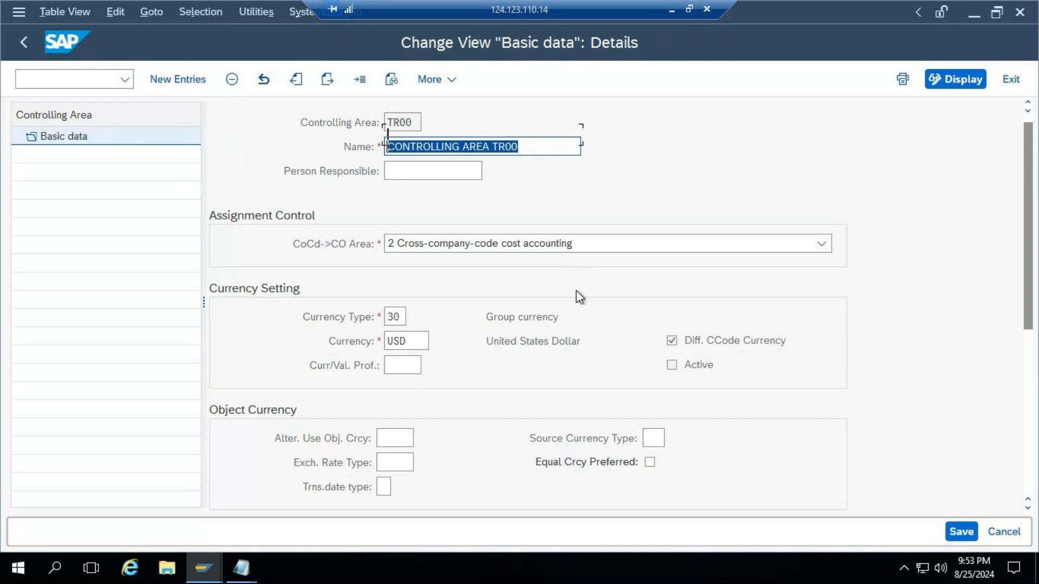
scroll(575, 294, down, 1)
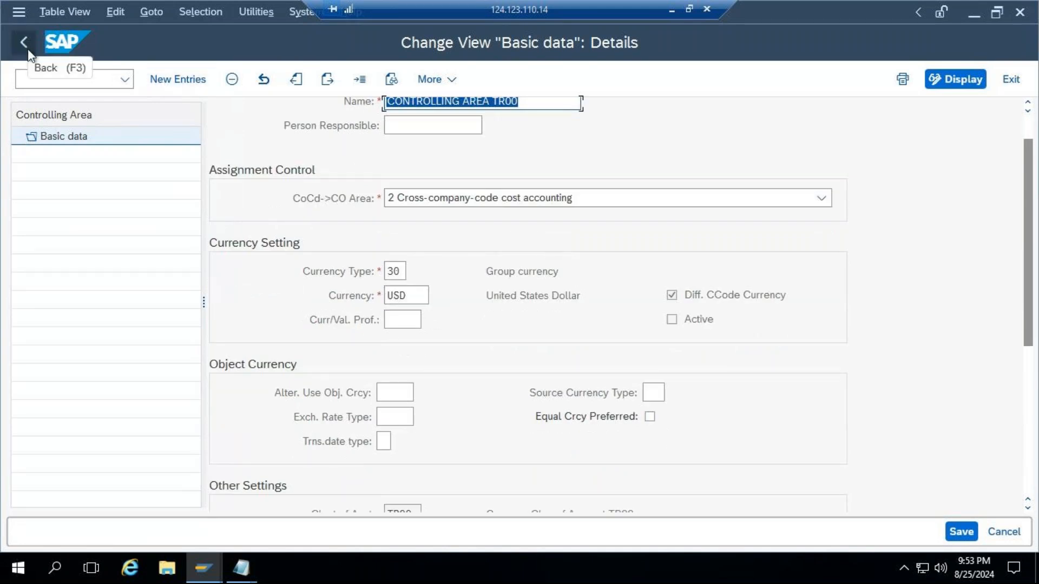
scroll(503, 323, down, 2)
scroll(497, 332, down, 2)
drag(414, 367, 354, 366)
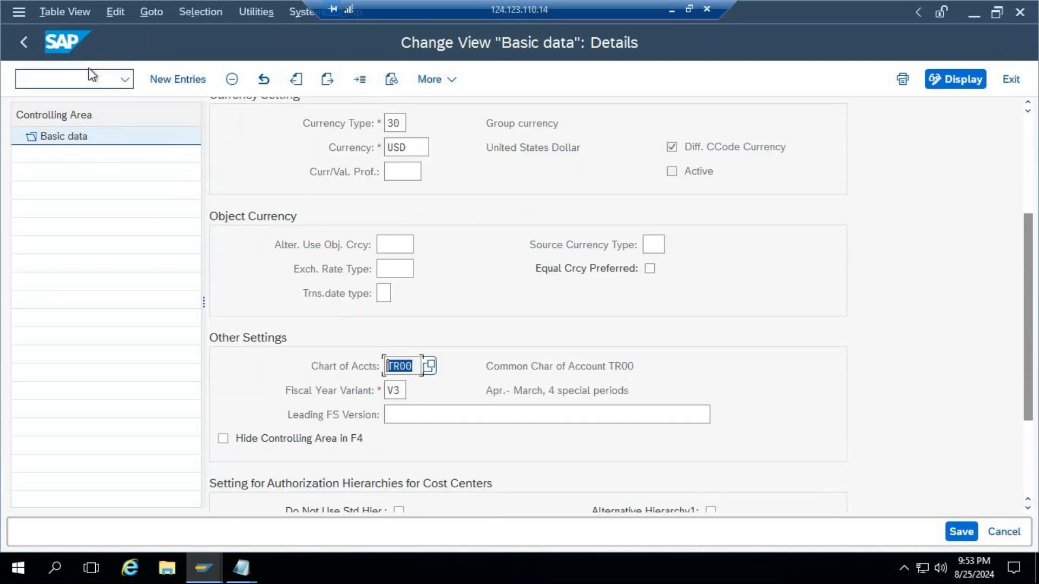
Exit controlling area maintenance, saving the changes to the proposed customizing request, and switch back to the Excel example.
click(28, 43)
click(29, 42)
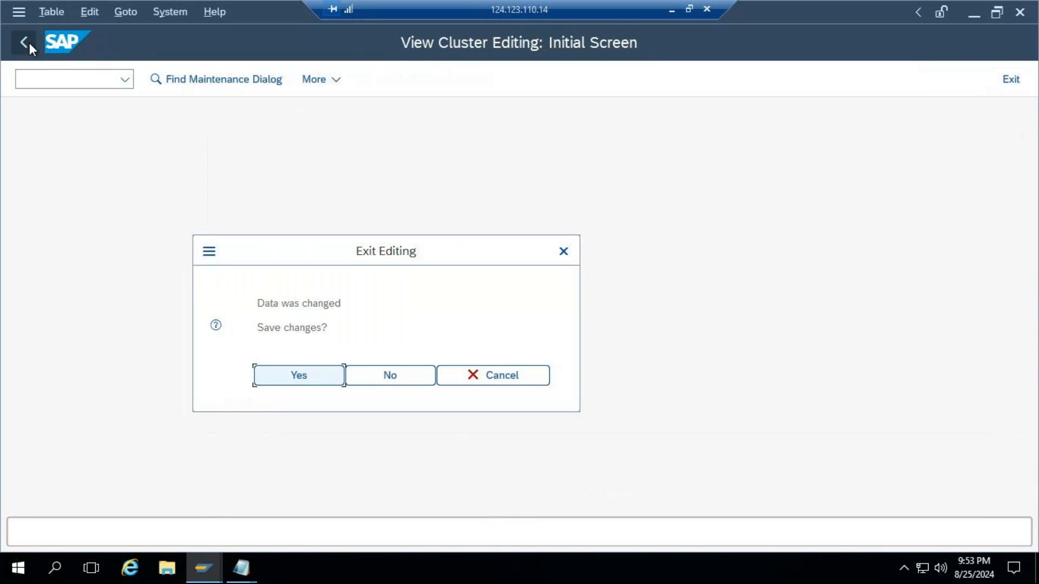
click(287, 375)
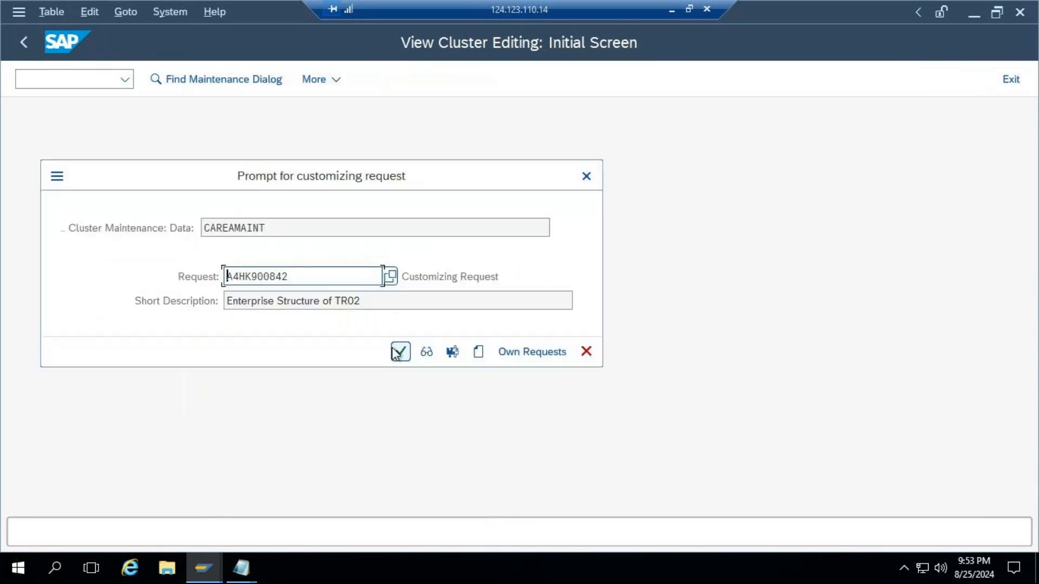
click(400, 352)
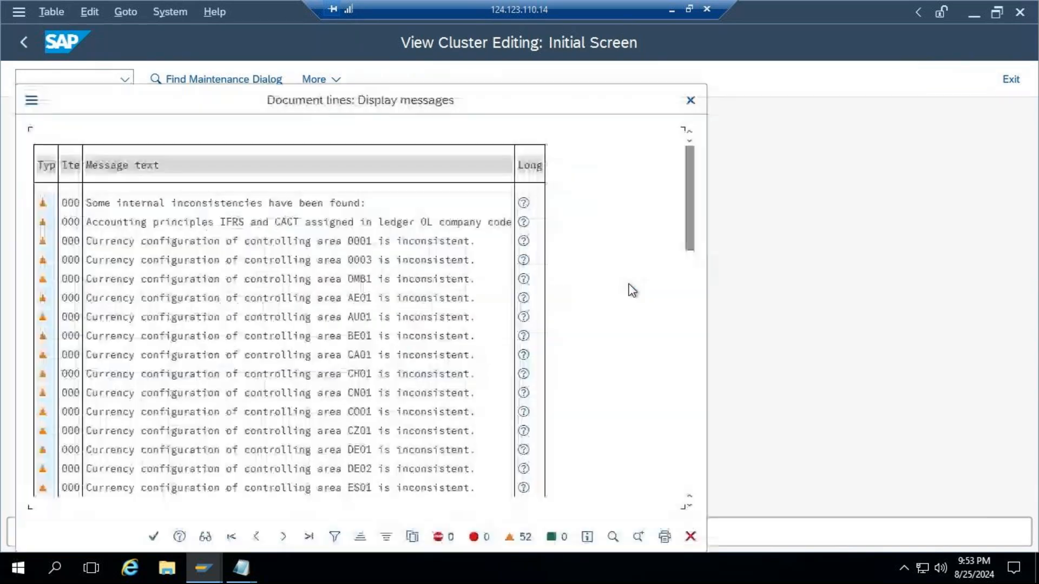
click(162, 536)
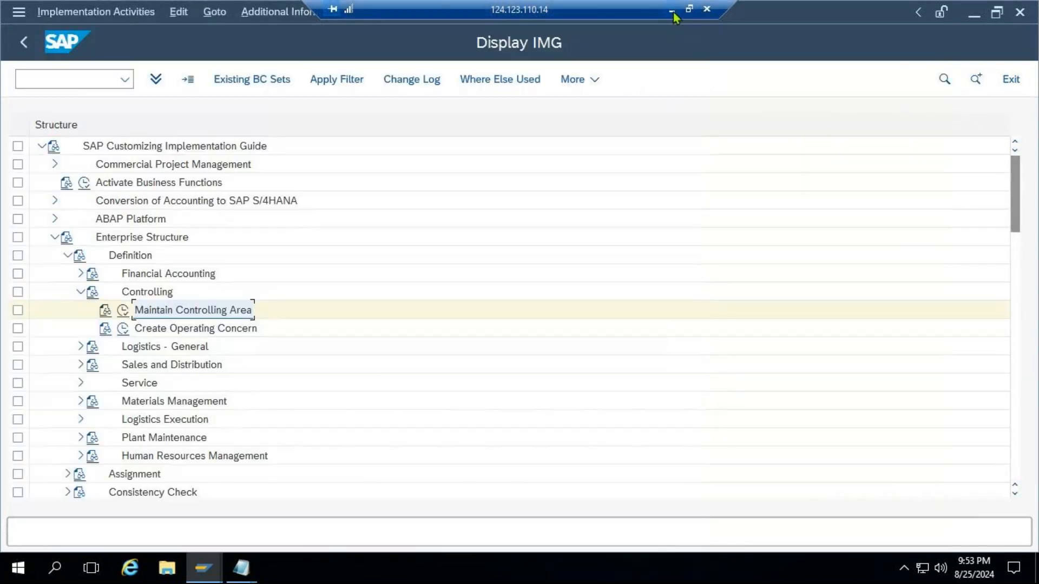
click(672, 9)
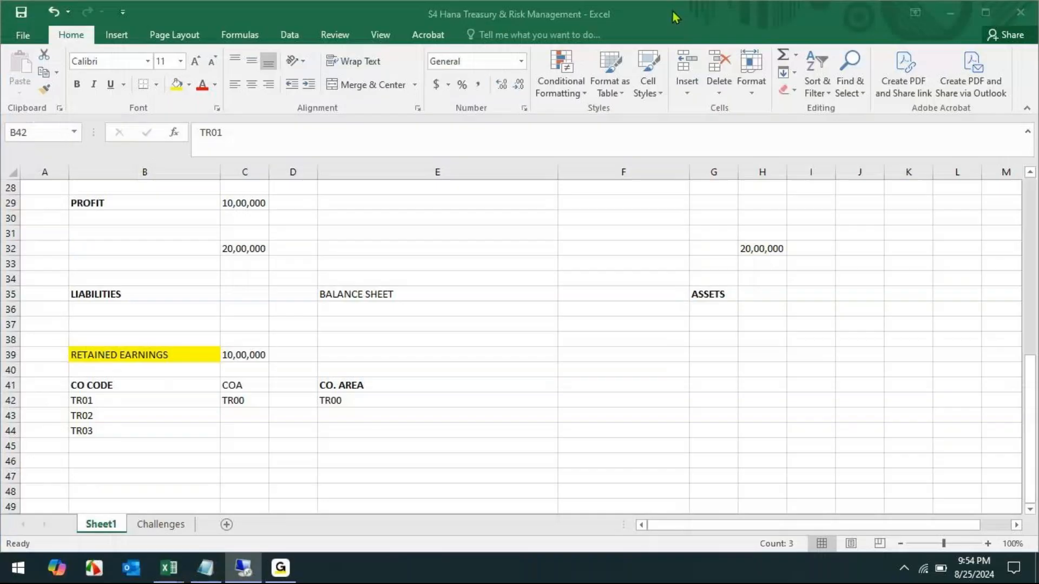
Return to SAP and open Assign company code to controlling area under Enterprise Structure, Assignment, Controlling.
click(243, 567)
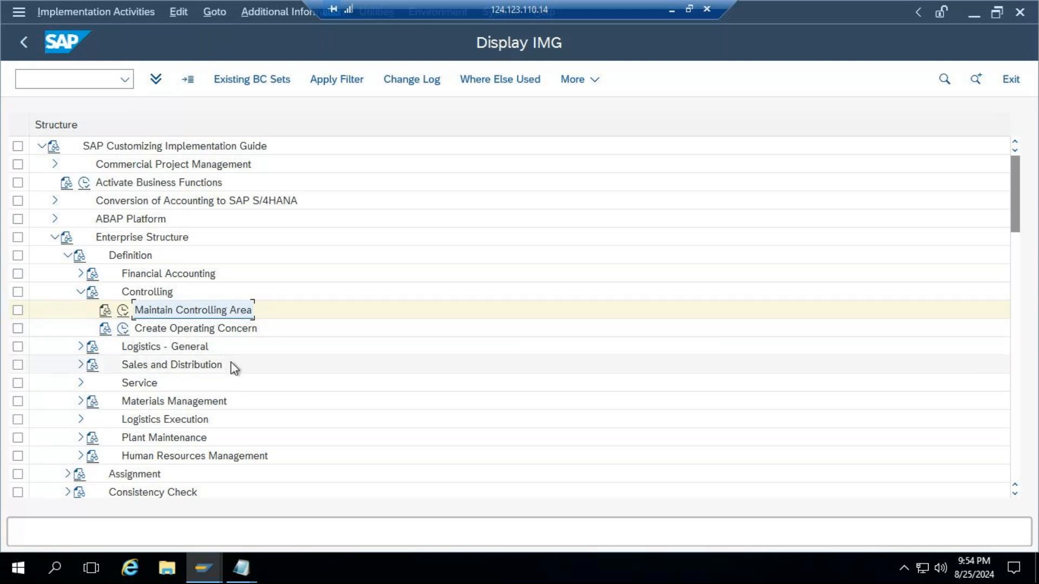
click(81, 294)
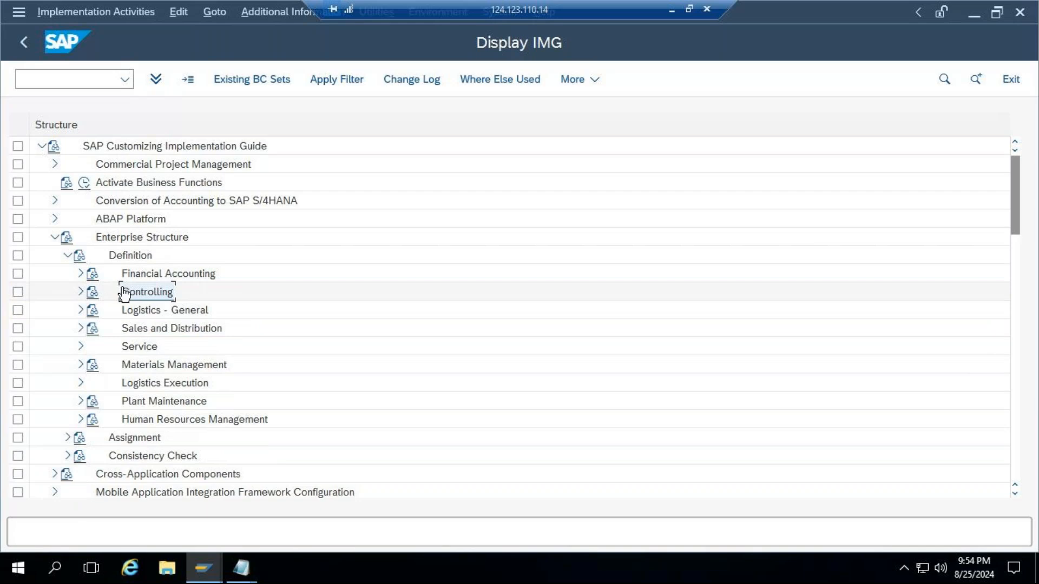
scroll(248, 294, down, 2)
scroll(245, 290, down, 1)
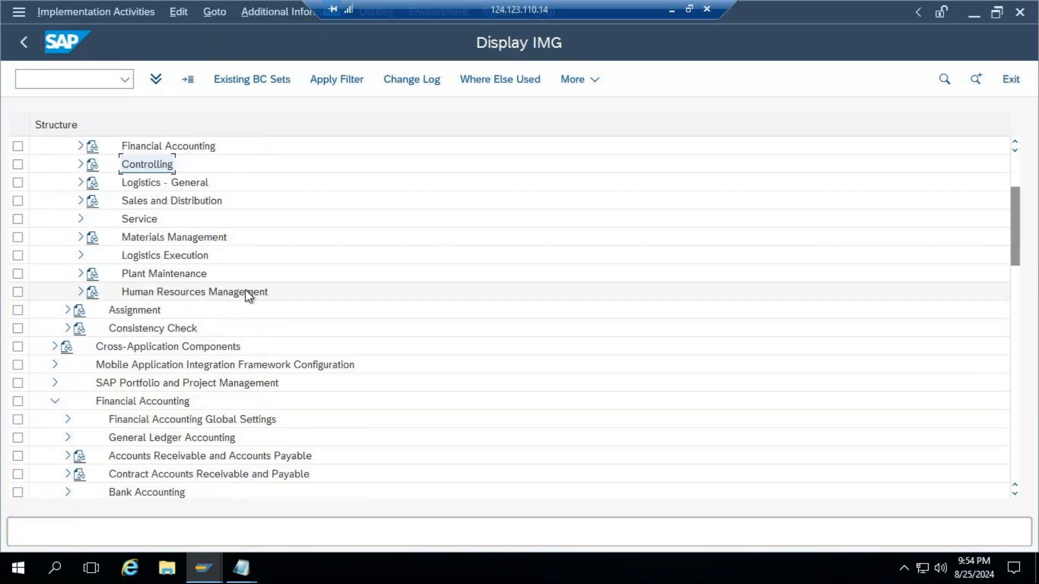
click(68, 311)
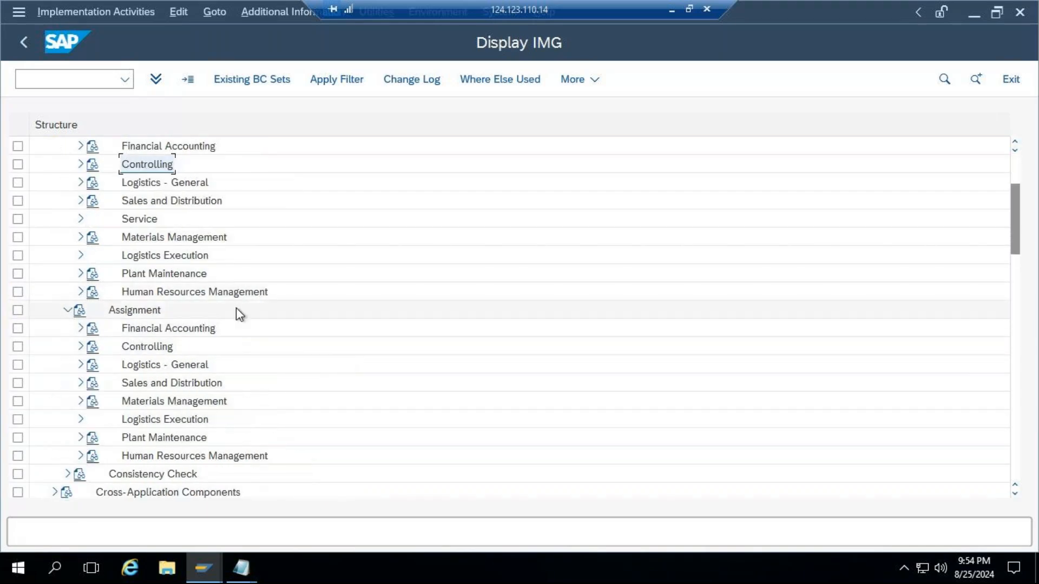
click(80, 347)
click(286, 370)
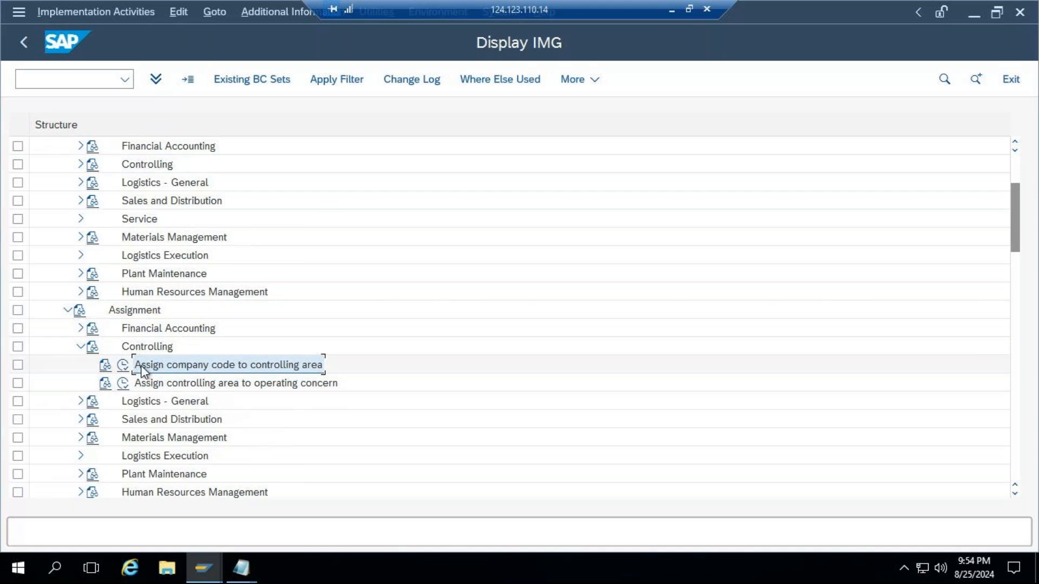
click(123, 367)
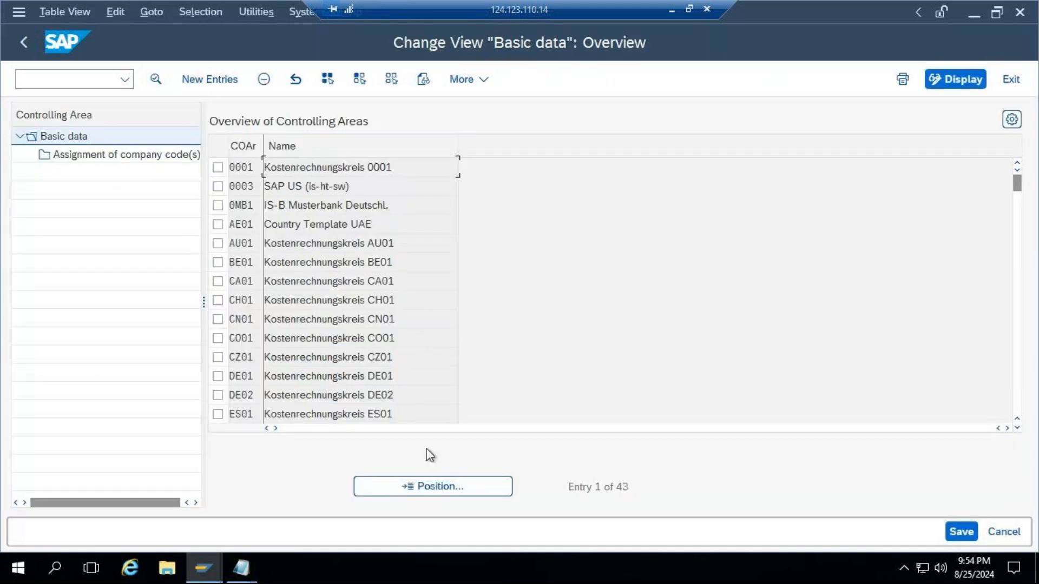
Position the overview on controlling area TR00, select it and open its assignment of company codes.
click(442, 492)
text(tr00)
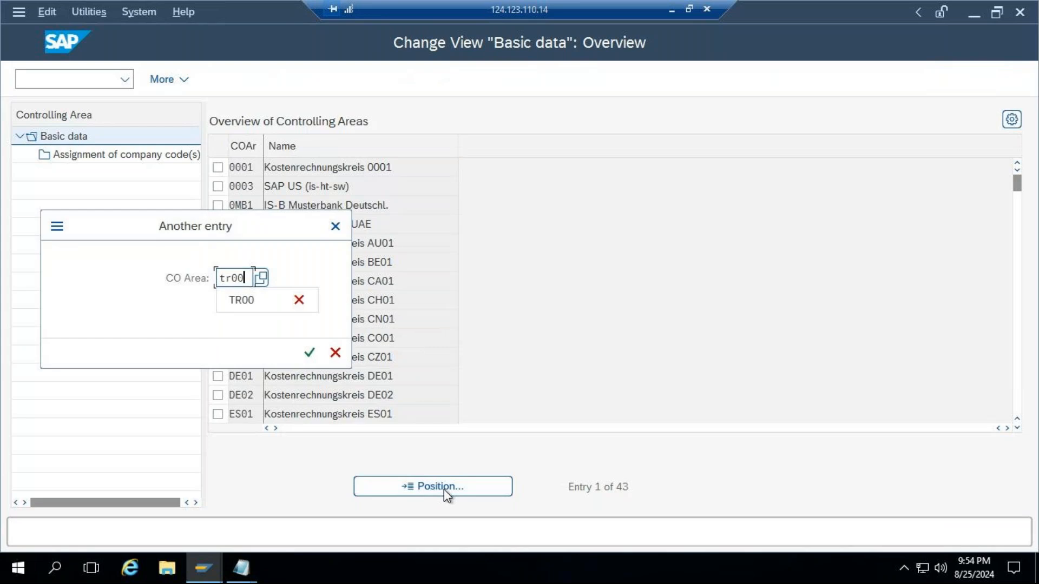
key(Return)
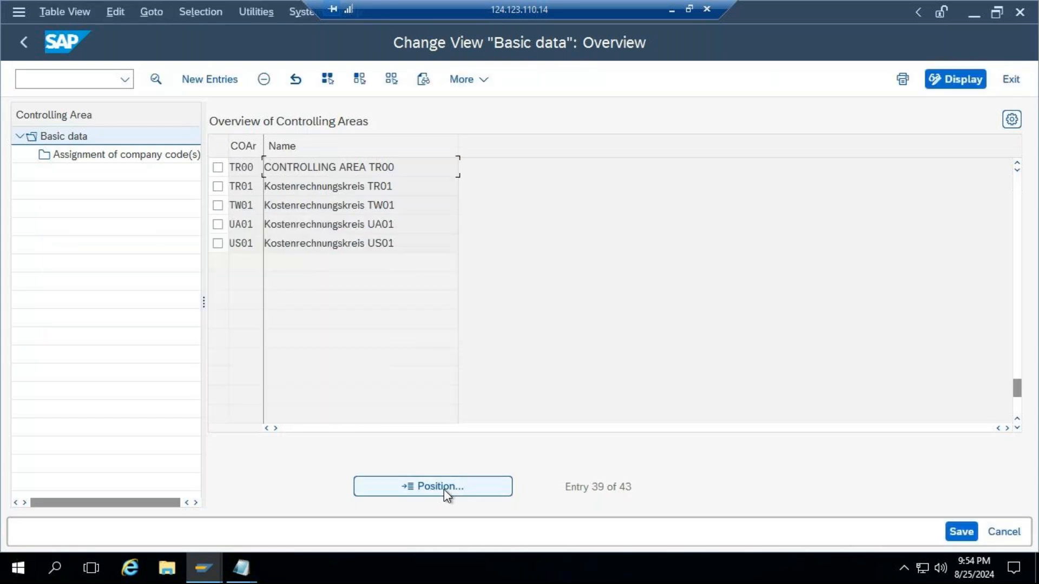
click(219, 169)
double_click(102, 155)
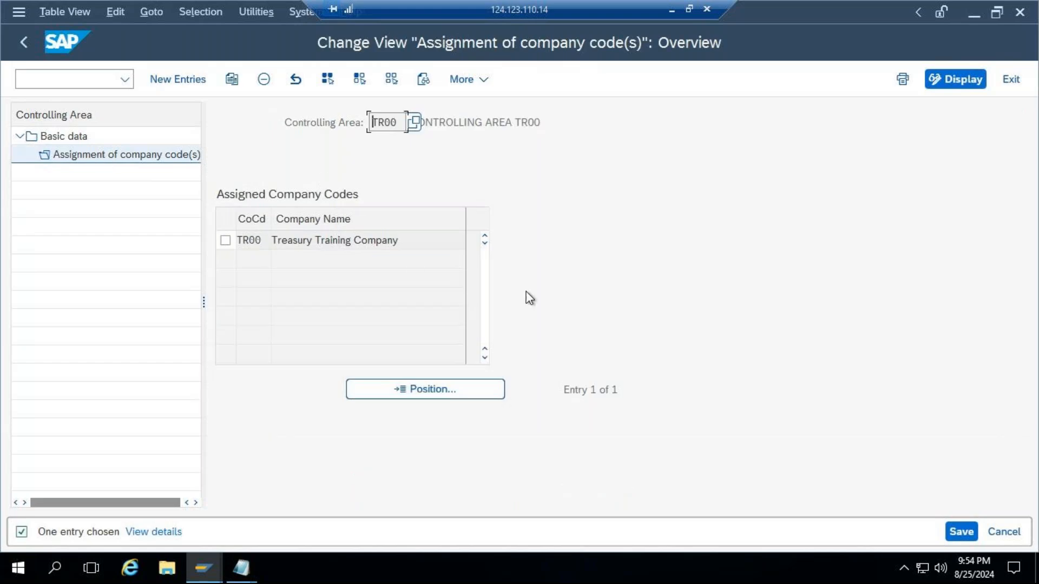
Add company code TR02 as a new entry for controlling area TR00 and save it to the proposed customizing request.
click(181, 80)
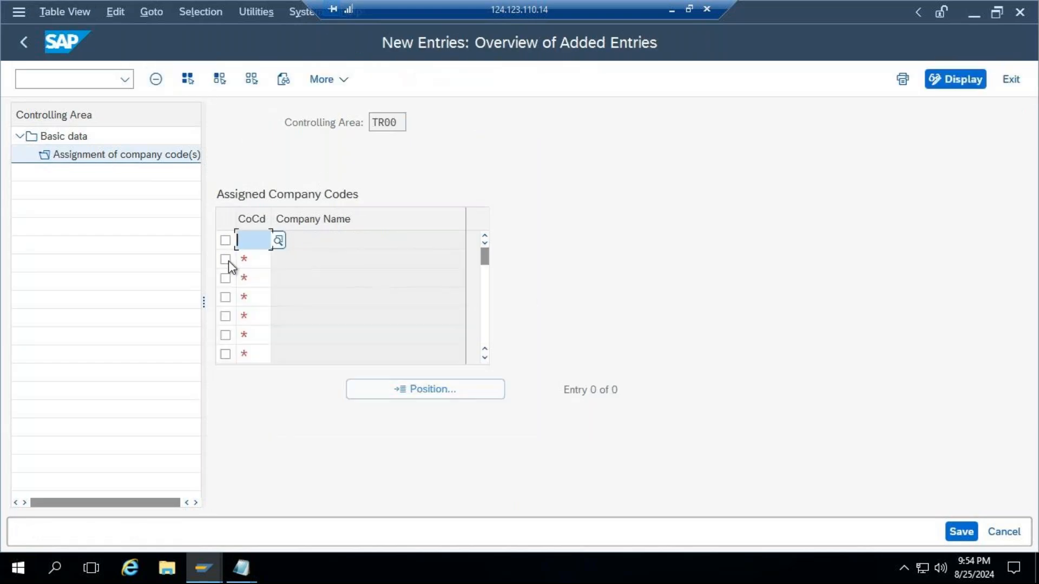
text(tr00)
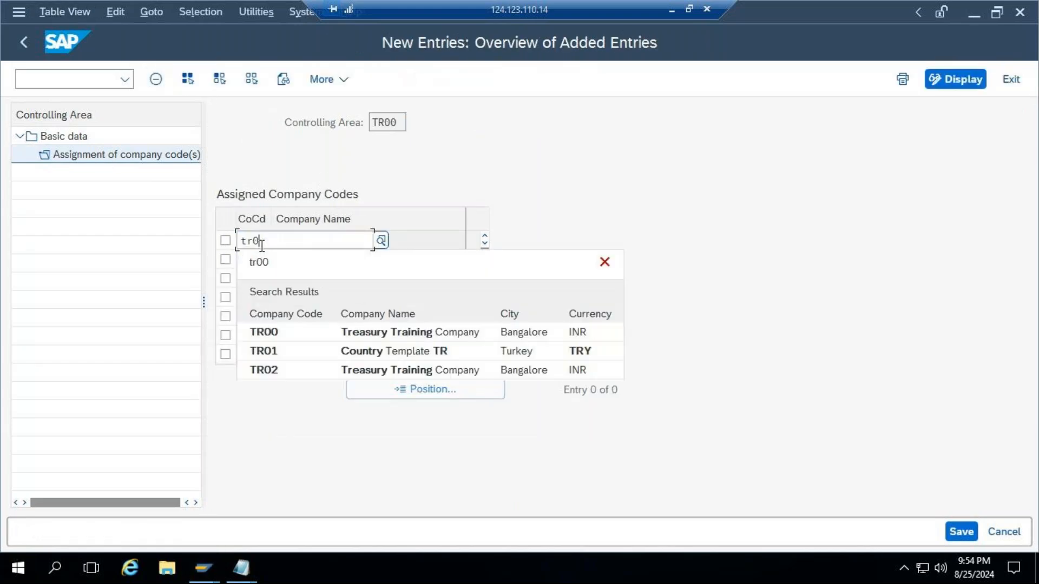
text(2)
click(355, 306)
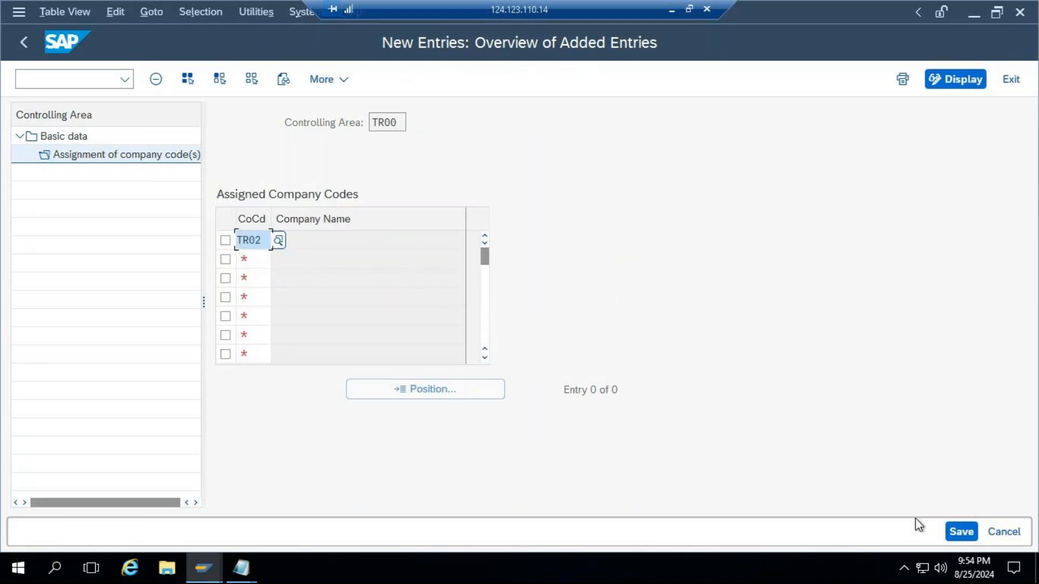
click(957, 529)
click(401, 353)
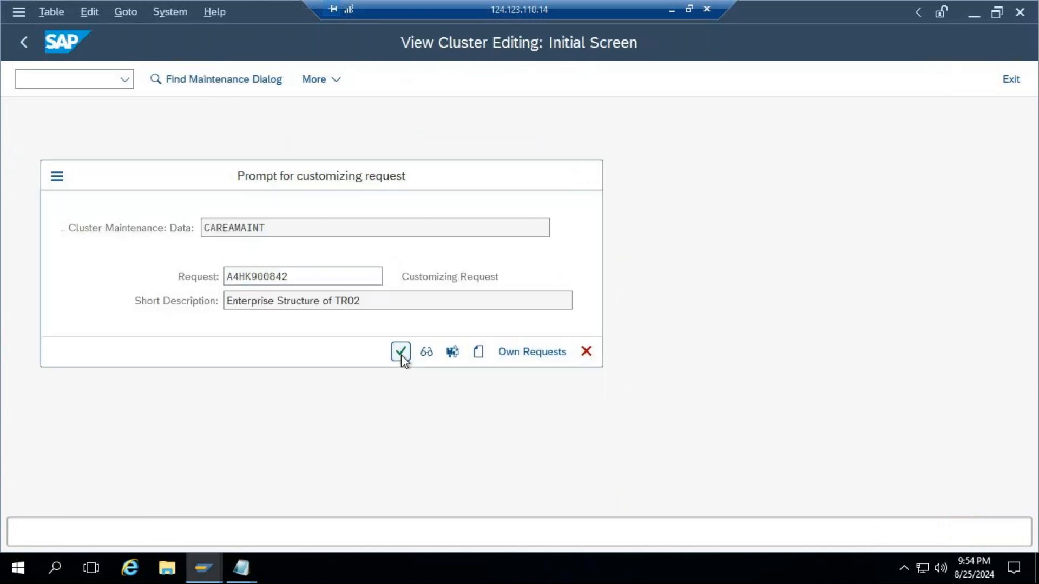
click(153, 536)
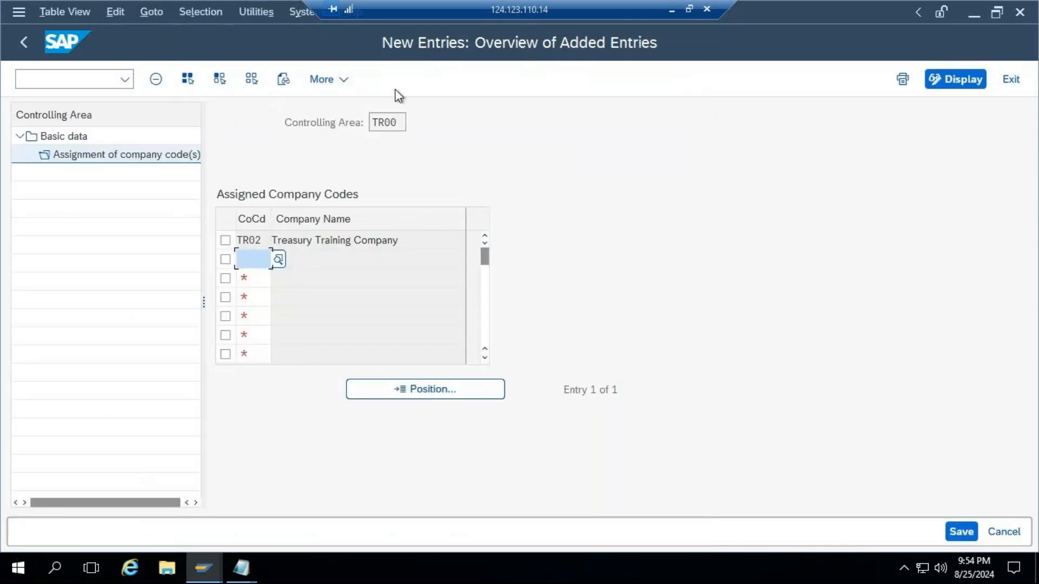
Check the company codes assigned to controlling area TR00, and return to the implementation guide.
drag(399, 123, 332, 119)
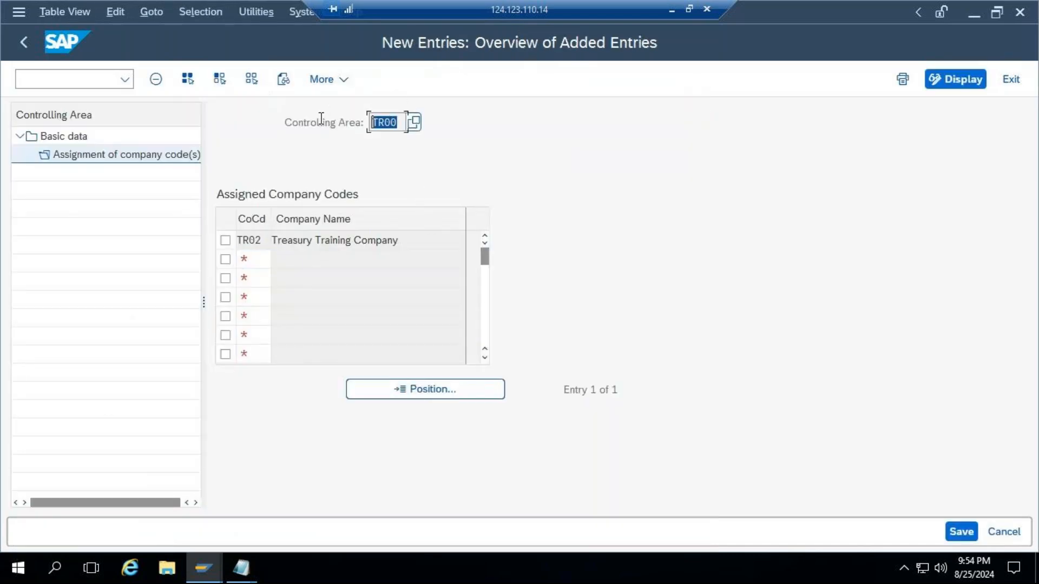
click(31, 41)
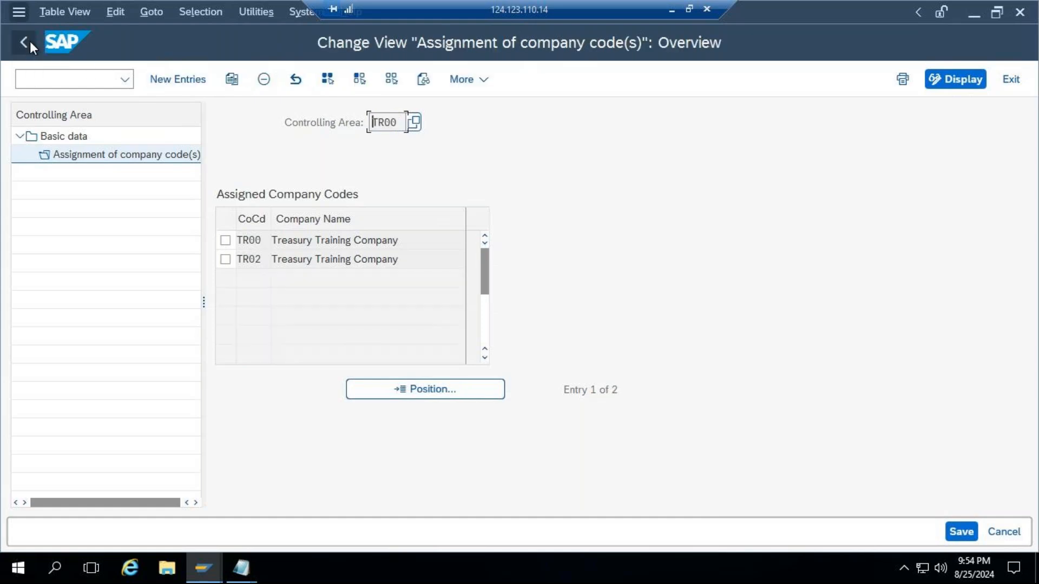
click(30, 41)
click(31, 41)
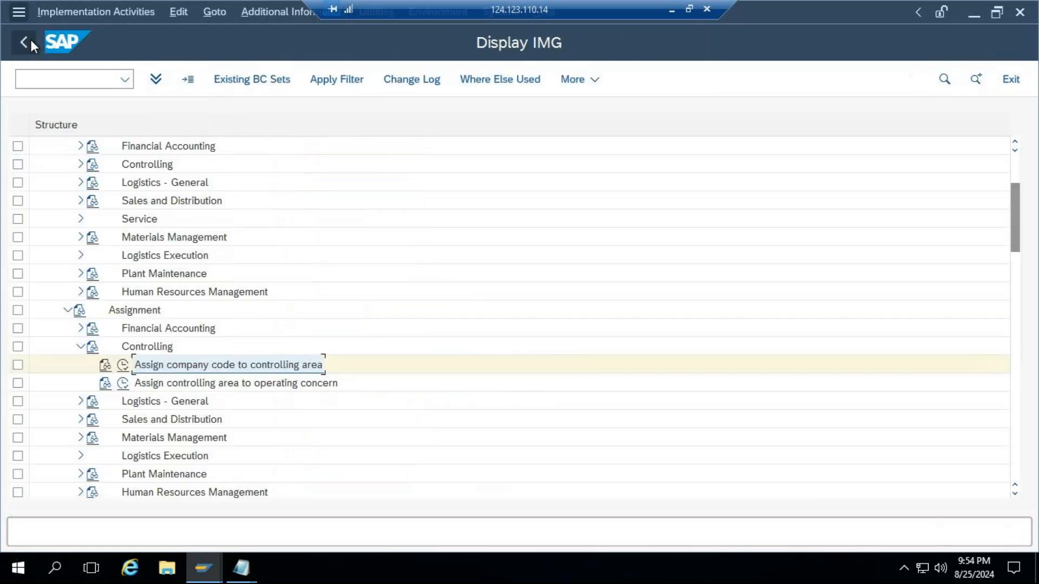
scroll(250, 339, down, 2)
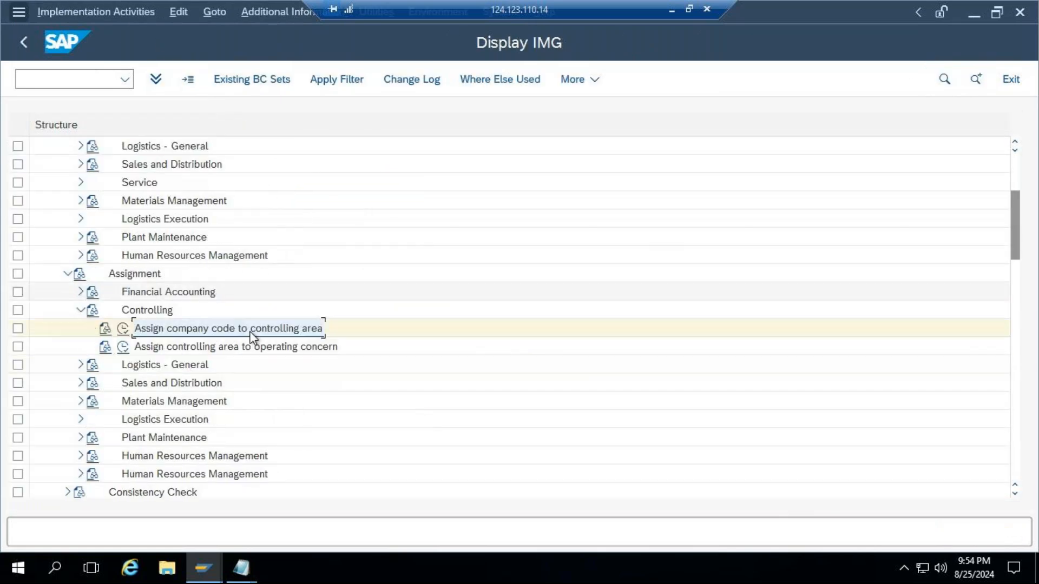
Switch to the FI Org Structure workbook in Excel and fill item 15, Assign company code to controlling area, with yellow.
click(671, 14)
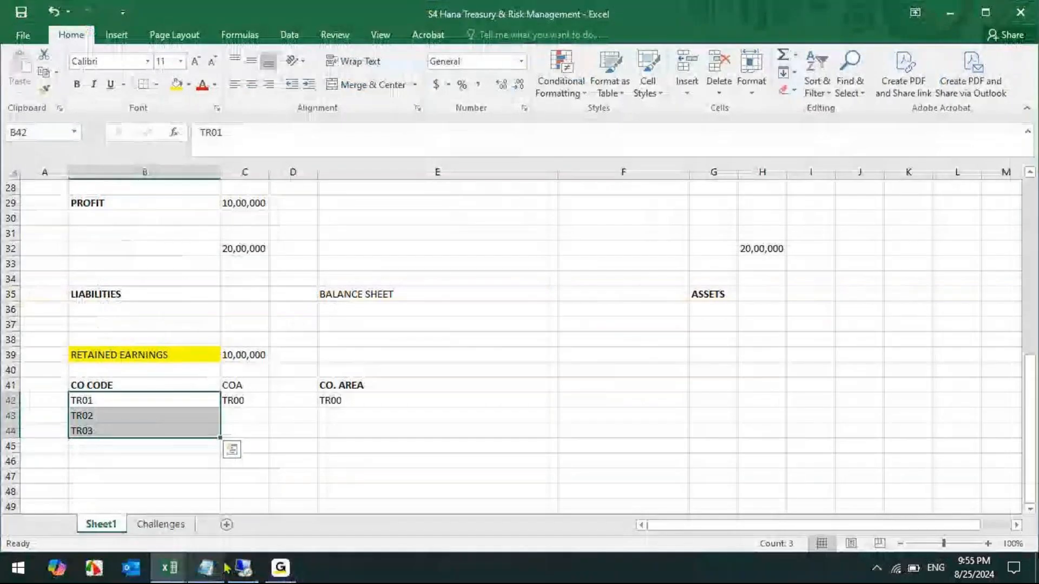
mouse_move(184, 553)
click(81, 489)
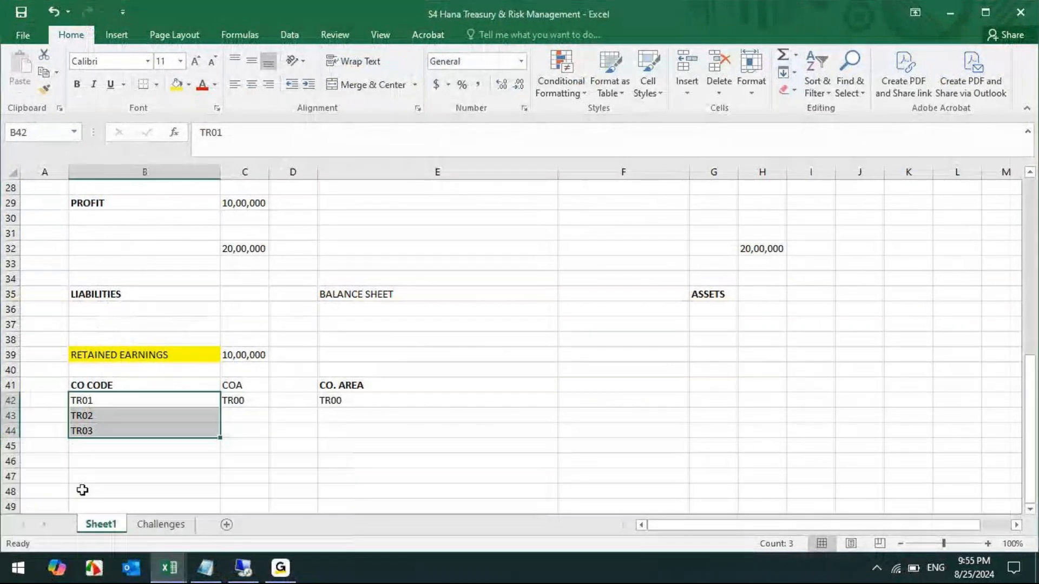
click(178, 571)
click(252, 490)
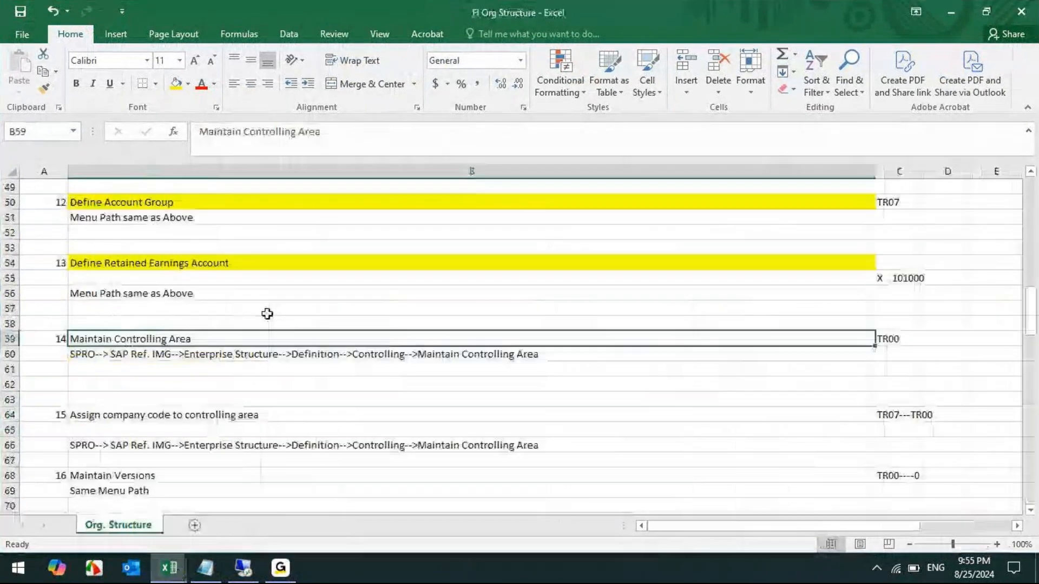
scroll(263, 322, down, 2)
click(193, 327)
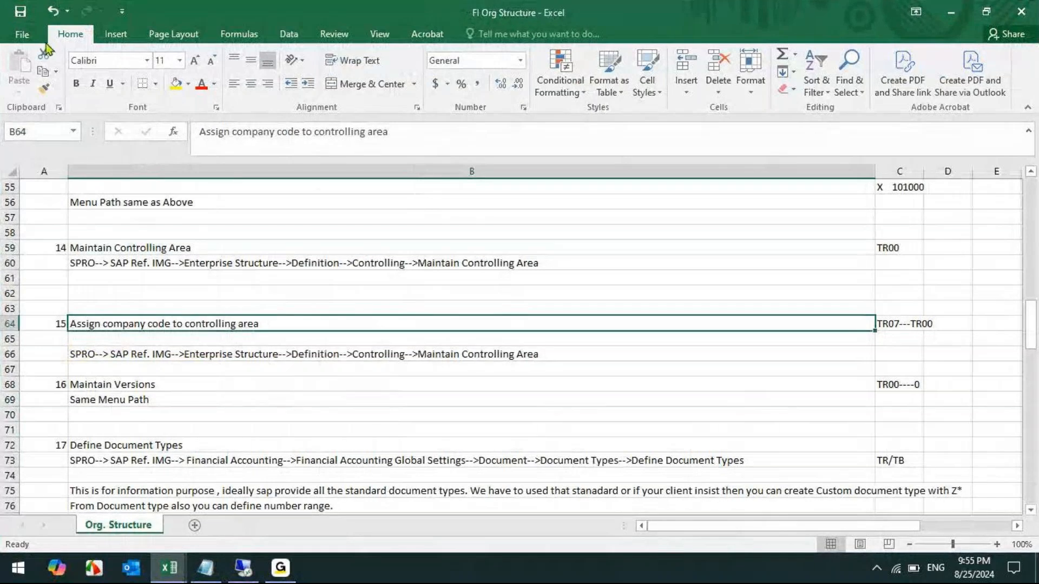
click(175, 85)
scroll(204, 371, down, 1)
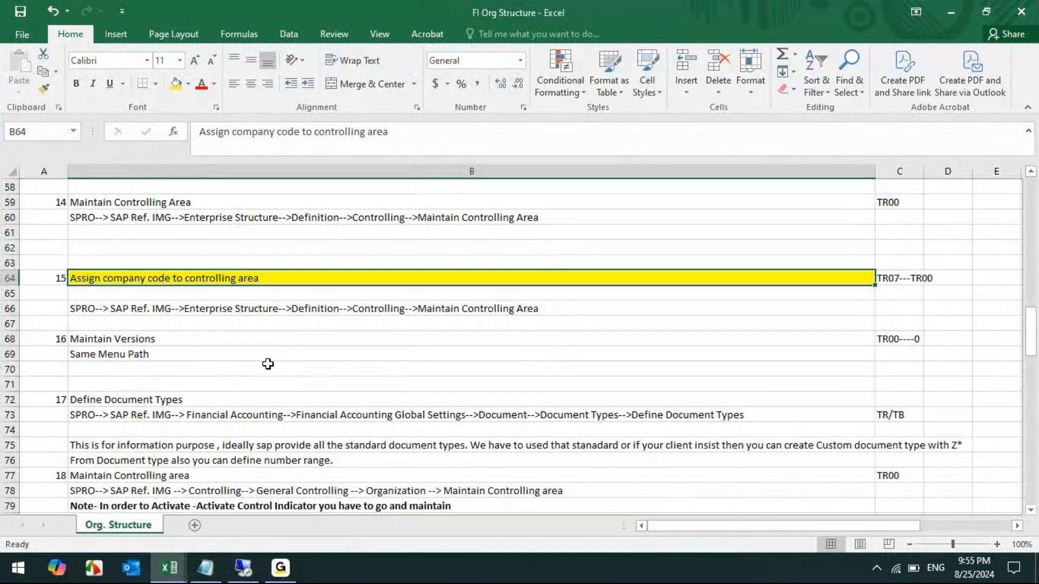
Fill item 14, Maintain Controlling Area, in cell B59 with yellow.
scroll(267, 364, up, 3)
click(167, 340)
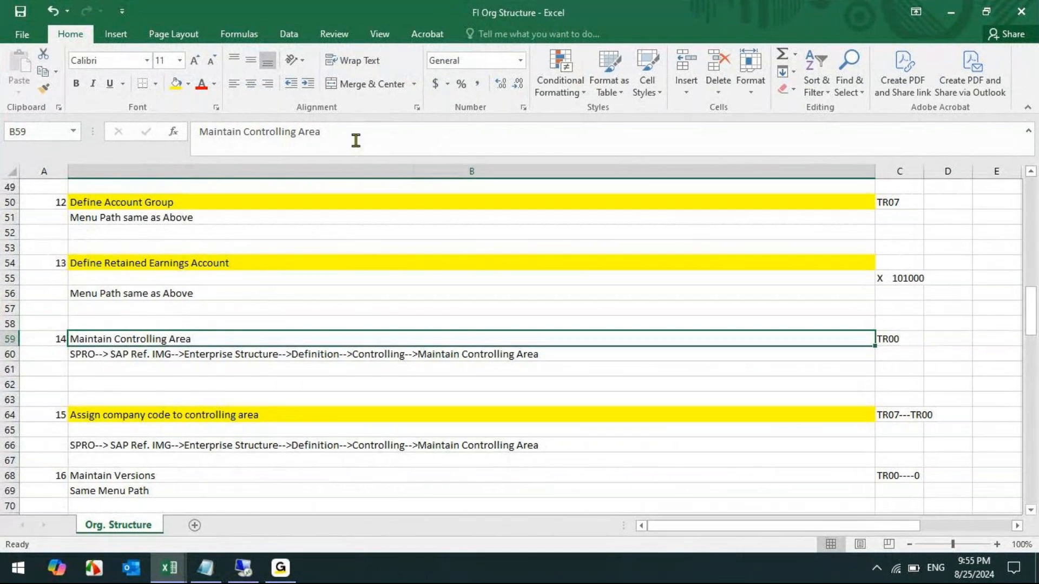
click(176, 83)
Select item 18, Maintain Controlling area, in the checklist and switch back to SAP.
scroll(303, 428, down, 3)
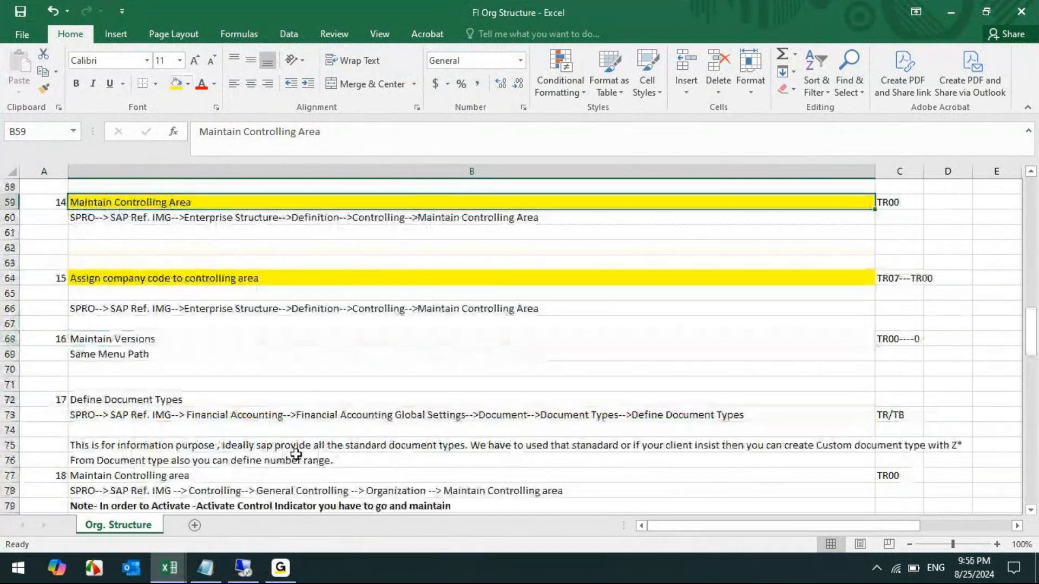
scroll(296, 453, down, 2)
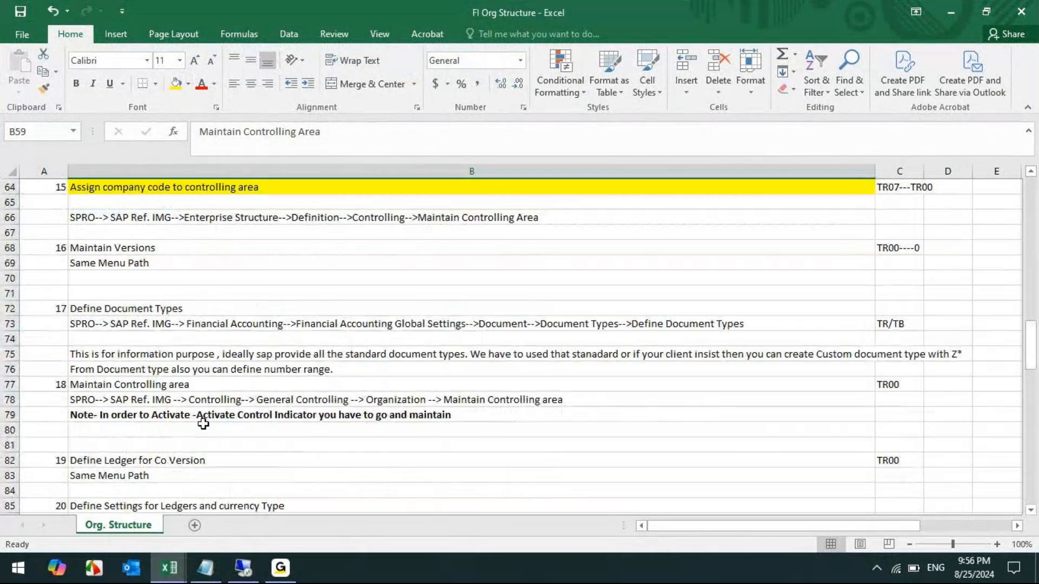
click(163, 387)
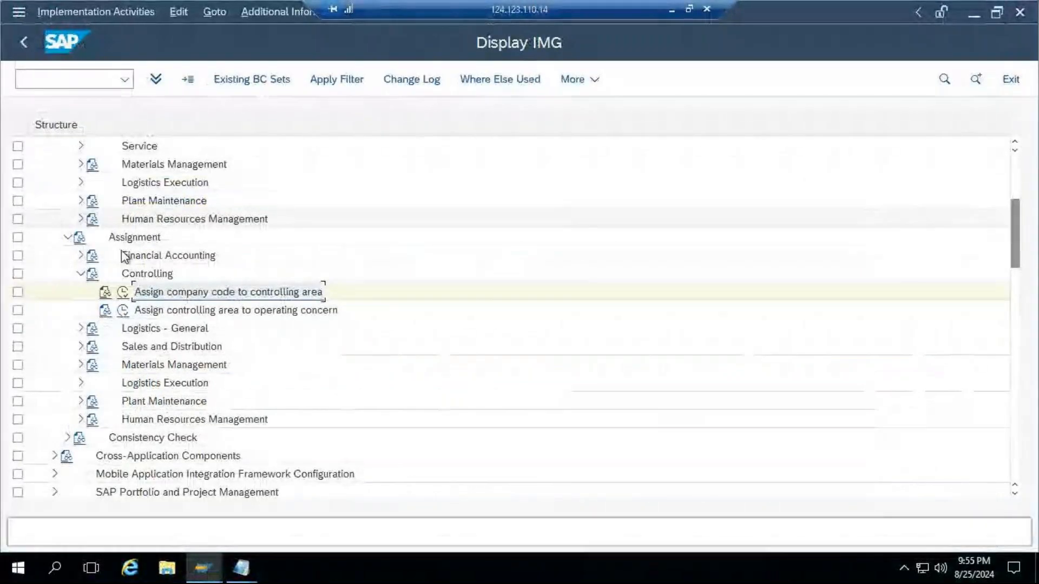
Collapse the Enterprise Structure and Financial Accounting nodes in the implementation guide.
scroll(196, 309, up, 4)
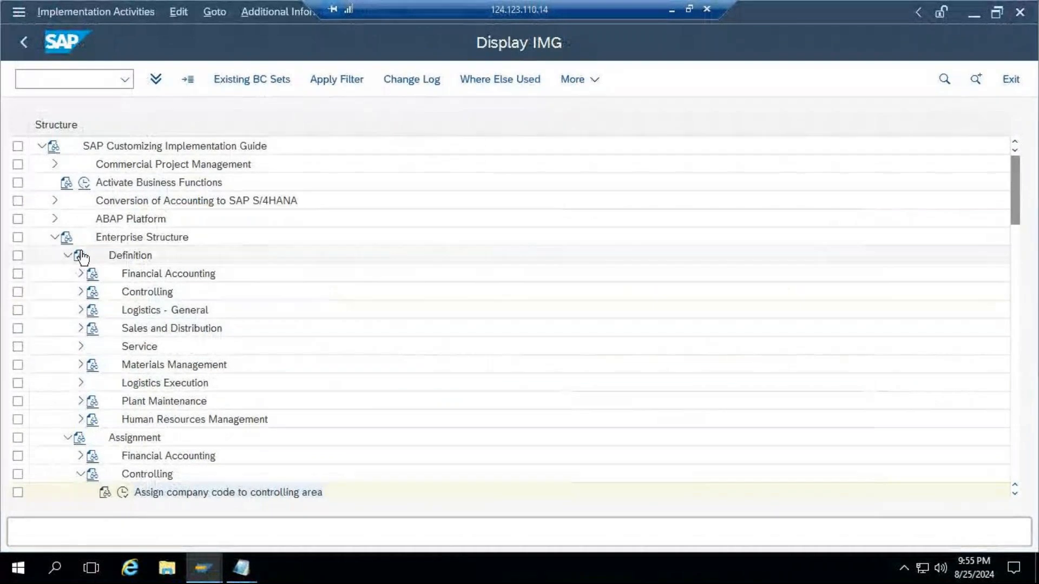
click(56, 238)
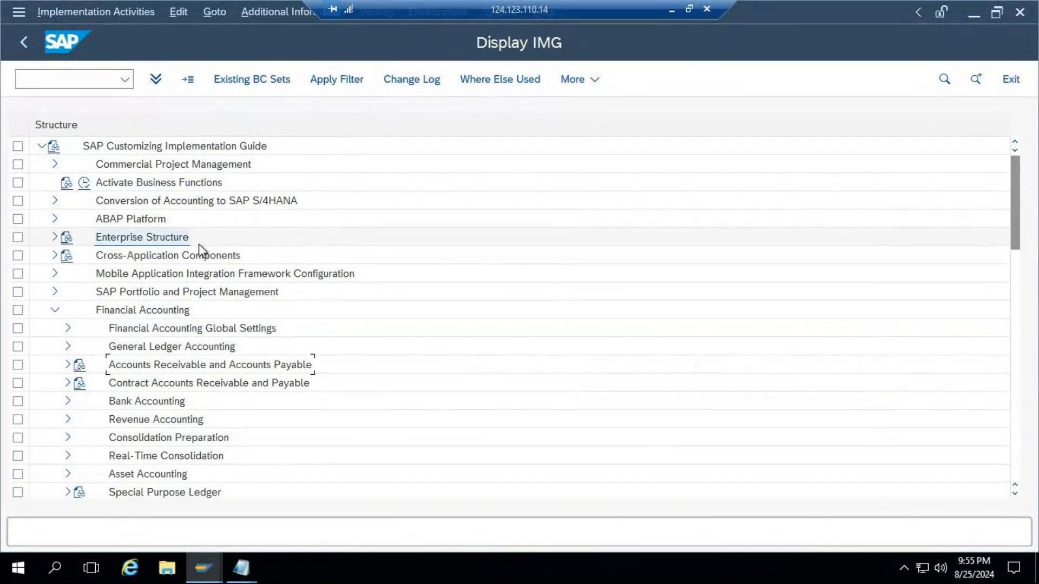
scroll(200, 245, down, 1)
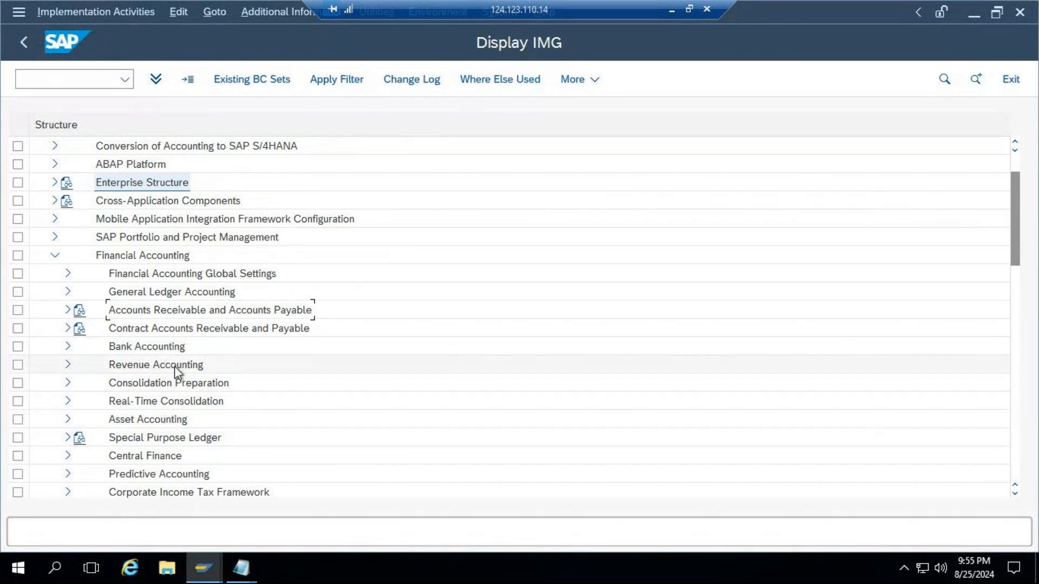
click(50, 260)
Expand Controlling, General Controlling and Organization in the implementation guide, and select Maintain Controlling Area.
click(126, 331)
click(55, 328)
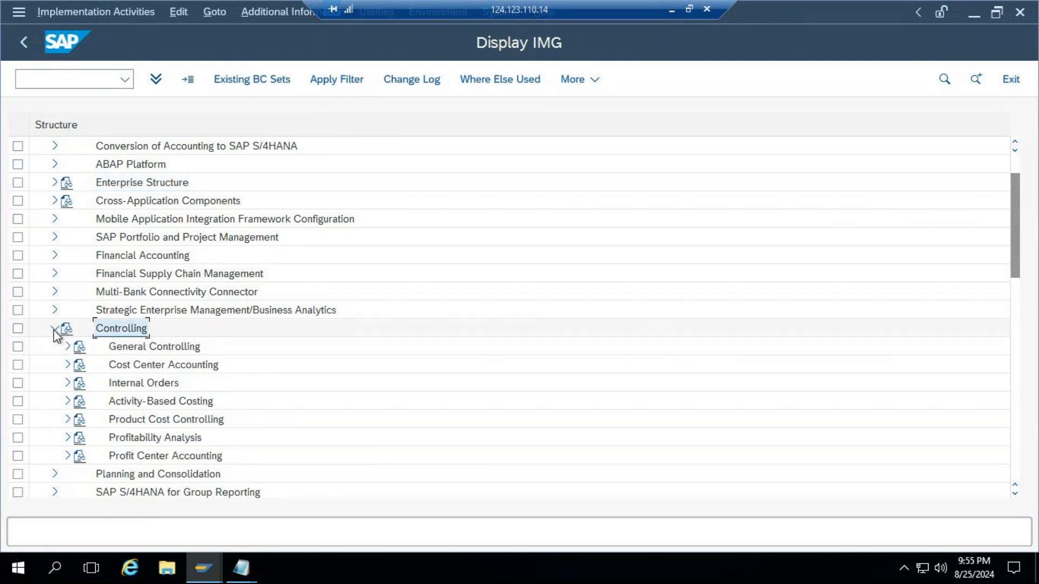
click(67, 346)
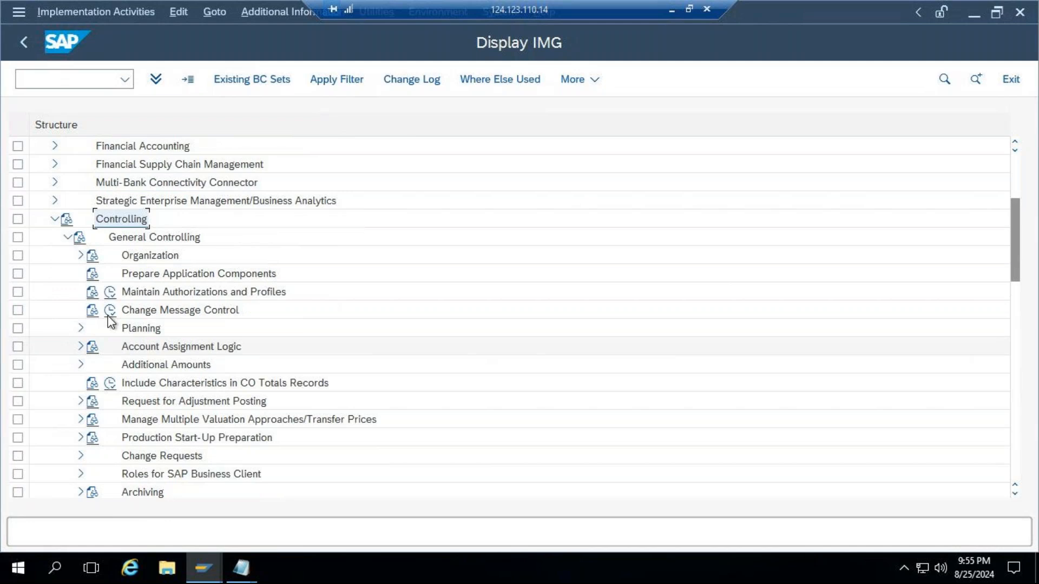
click(82, 257)
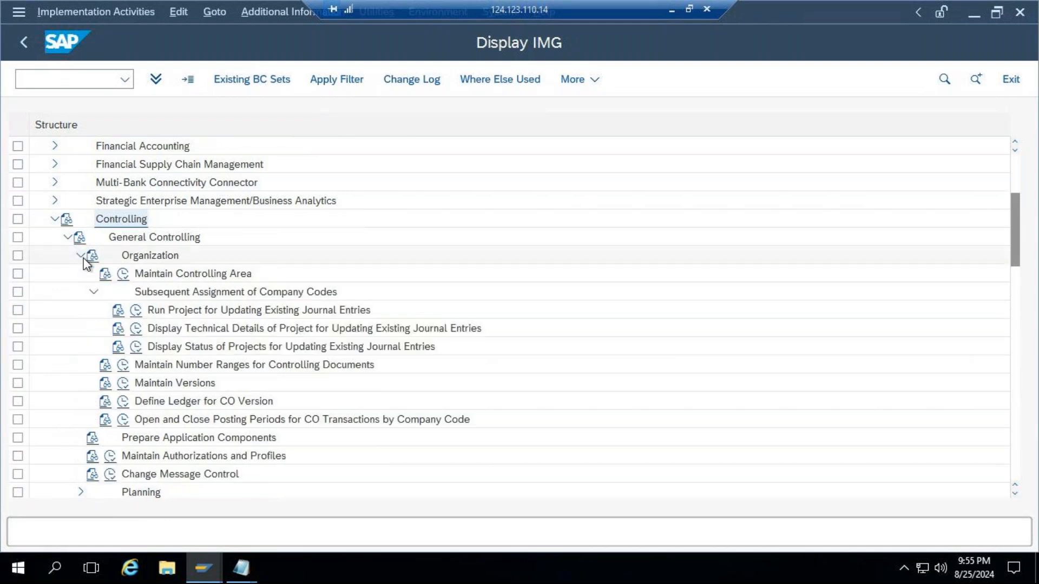
click(208, 274)
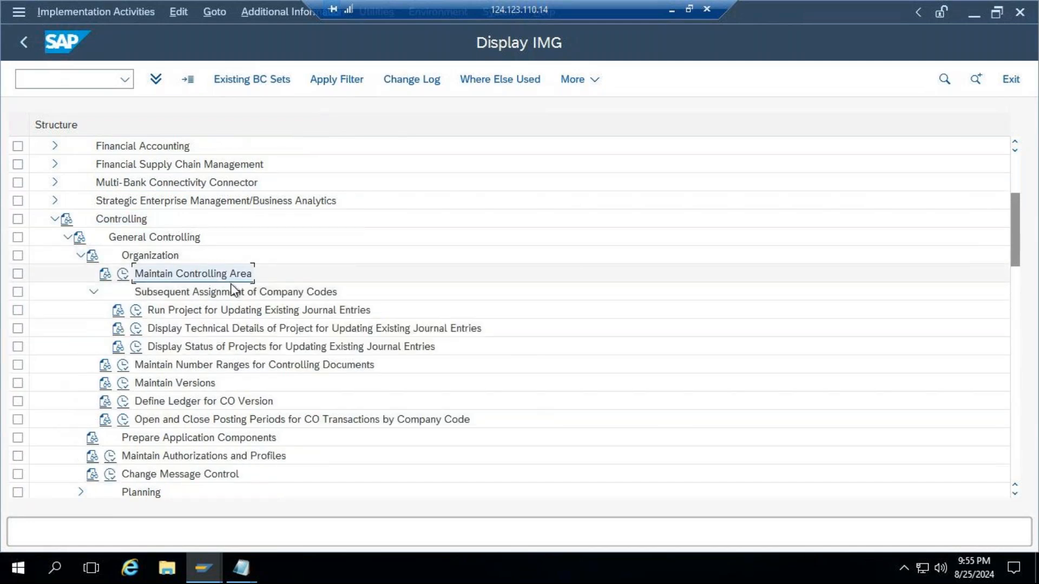
scroll(232, 291, up, 2)
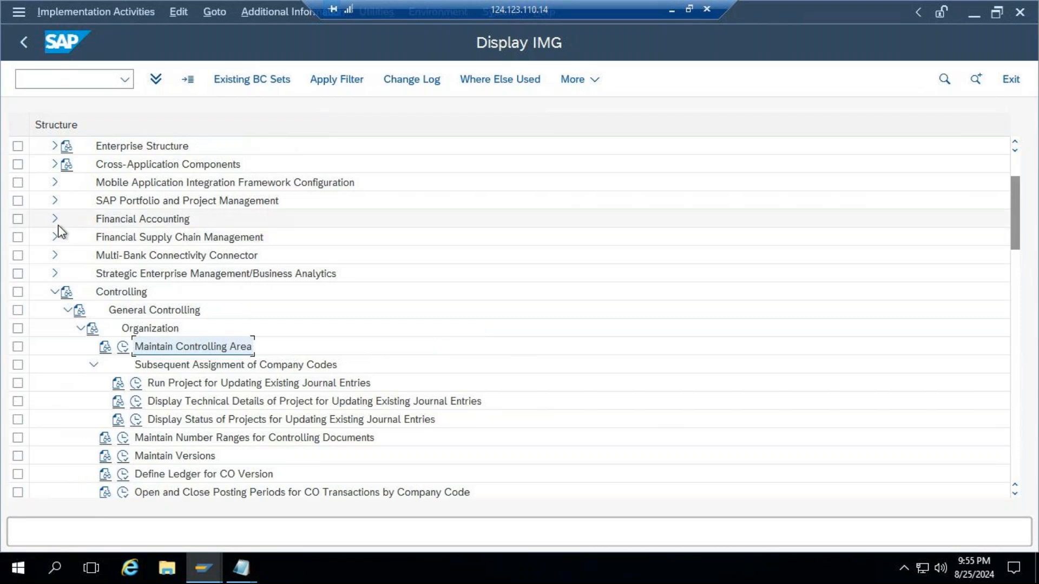
Expand Enterprise Structure in the implementation guide and open the activity Assign company code to controlling area.
scroll(218, 301, up, 1)
click(56, 166)
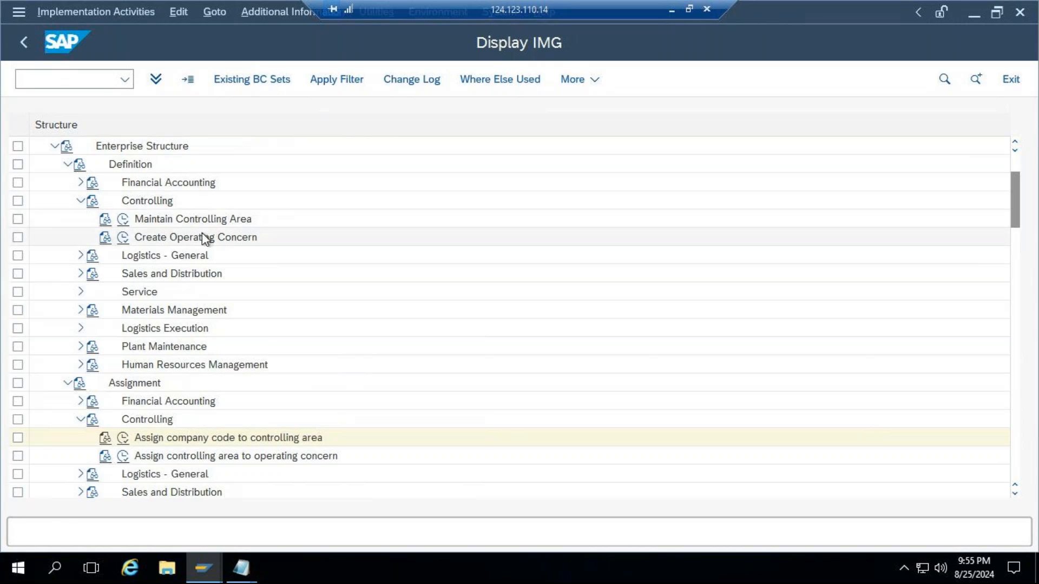
scroll(248, 316, down, 2)
click(122, 328)
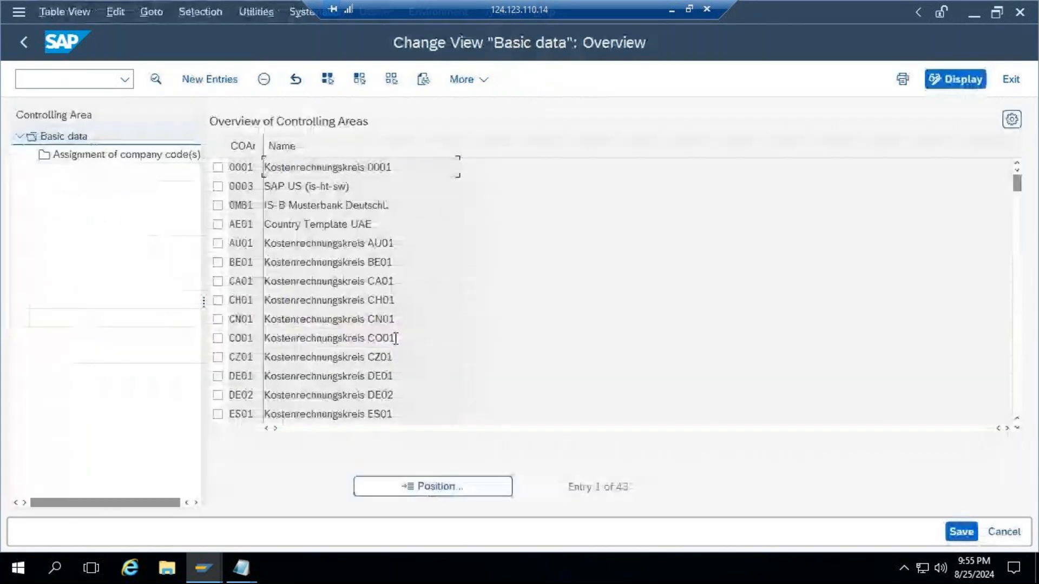
Locate controlling area TR00 in the overview and open its basic data details.
click(444, 495)
text(tr)
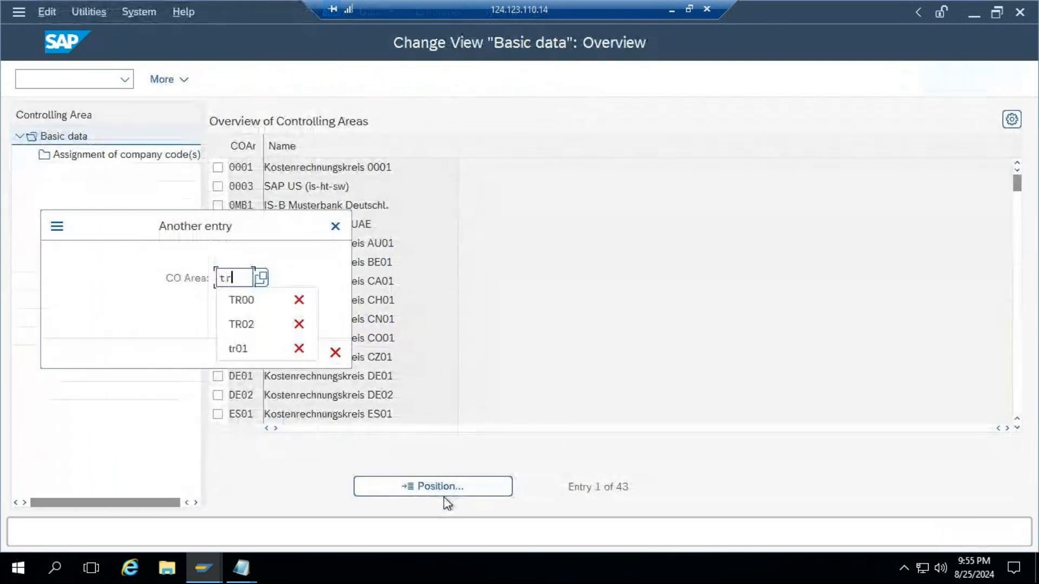
text(00)
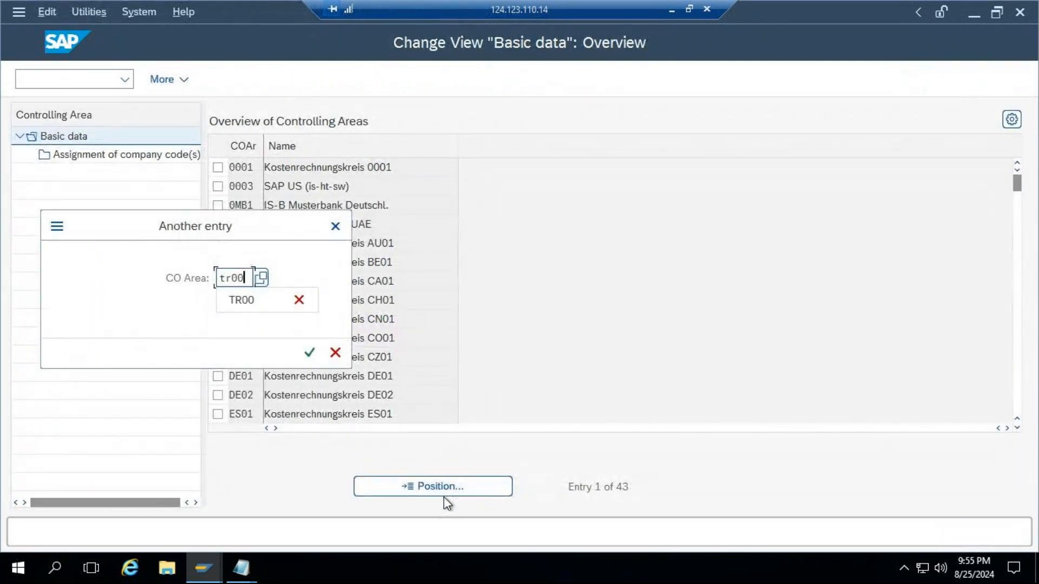
key(Return)
double_click(352, 167)
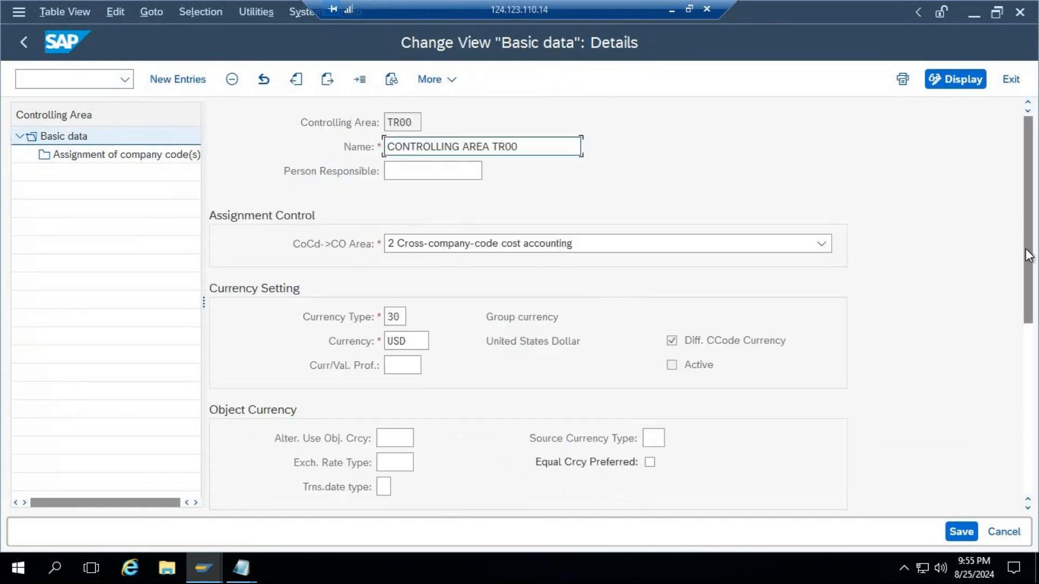
Examine TR00's currency, chart of accounts and fiscal year variant settings, and leave the activity for the implementation guide.
drag(1028, 273, 1037, 432)
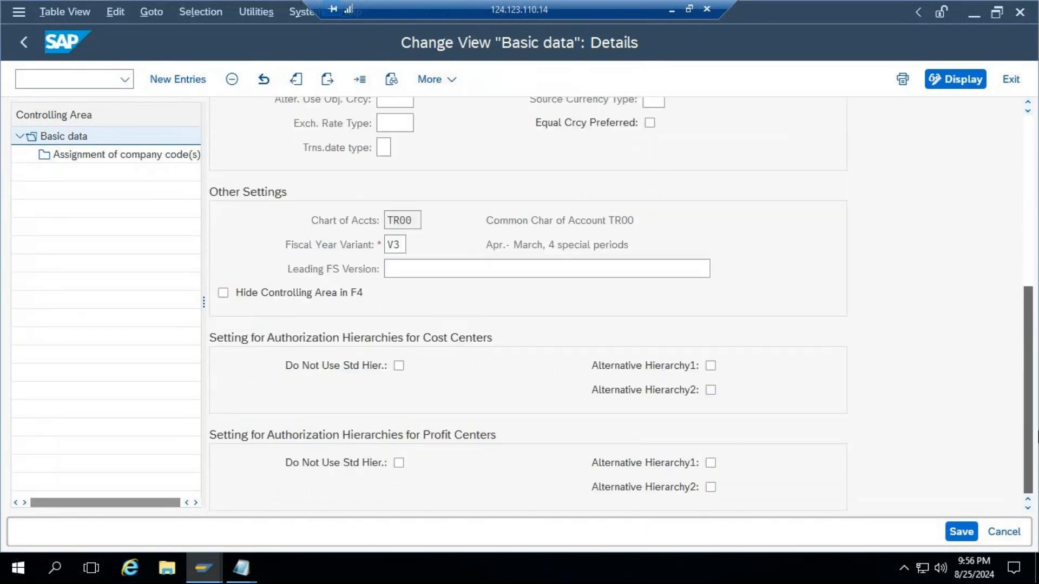
drag(1037, 424, 1030, 254)
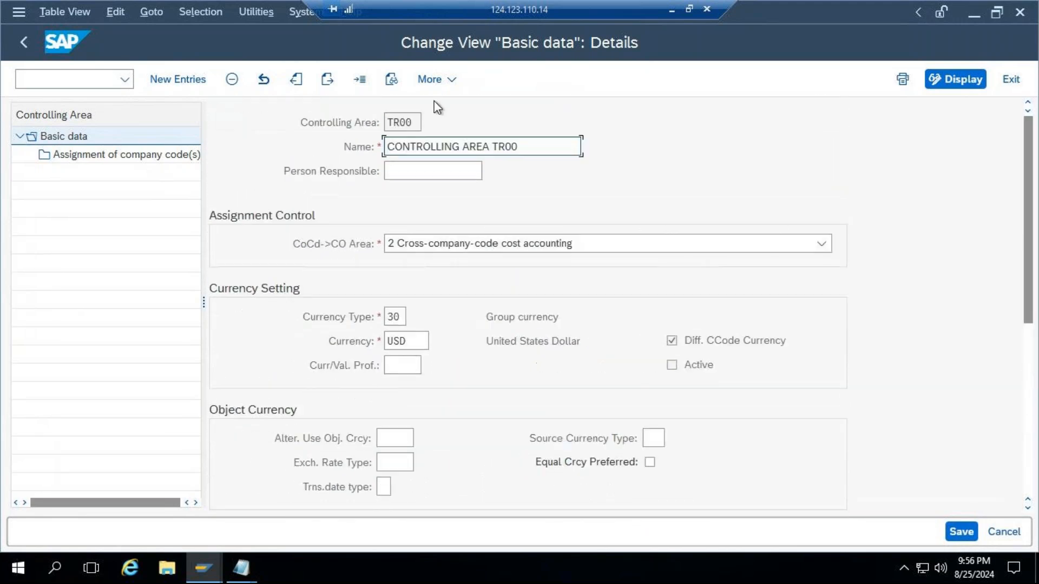
click(28, 38)
click(30, 38)
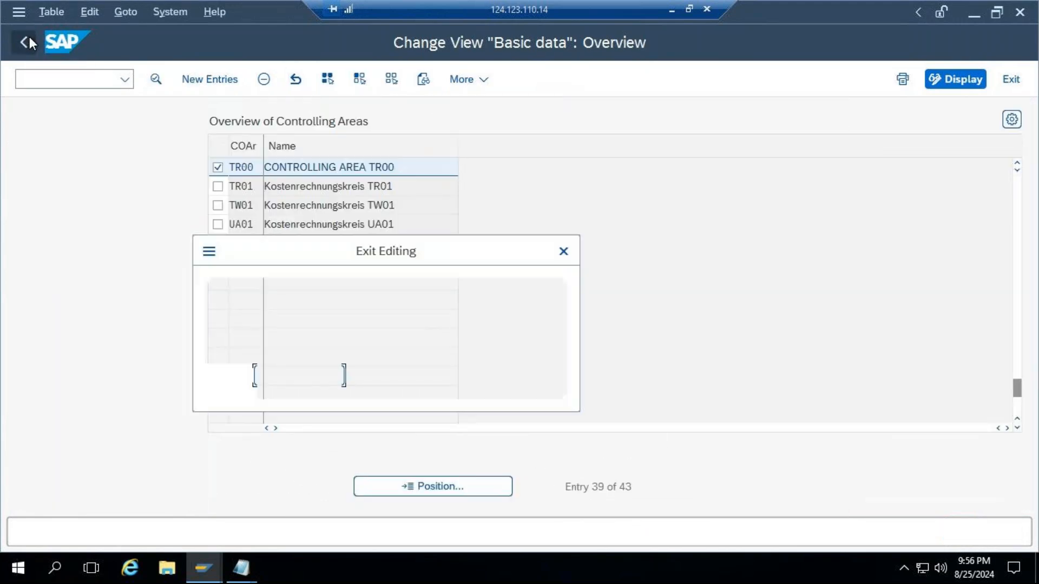
click(366, 375)
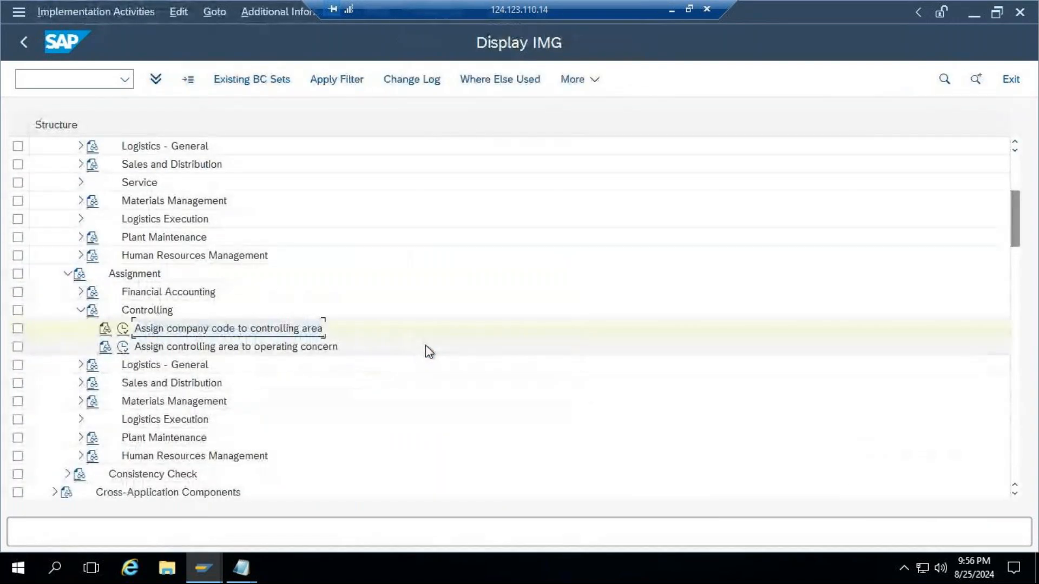
Collapse the Assignment node and open Maintain Controlling Area under Controlling, General Controlling, Organization.
click(68, 274)
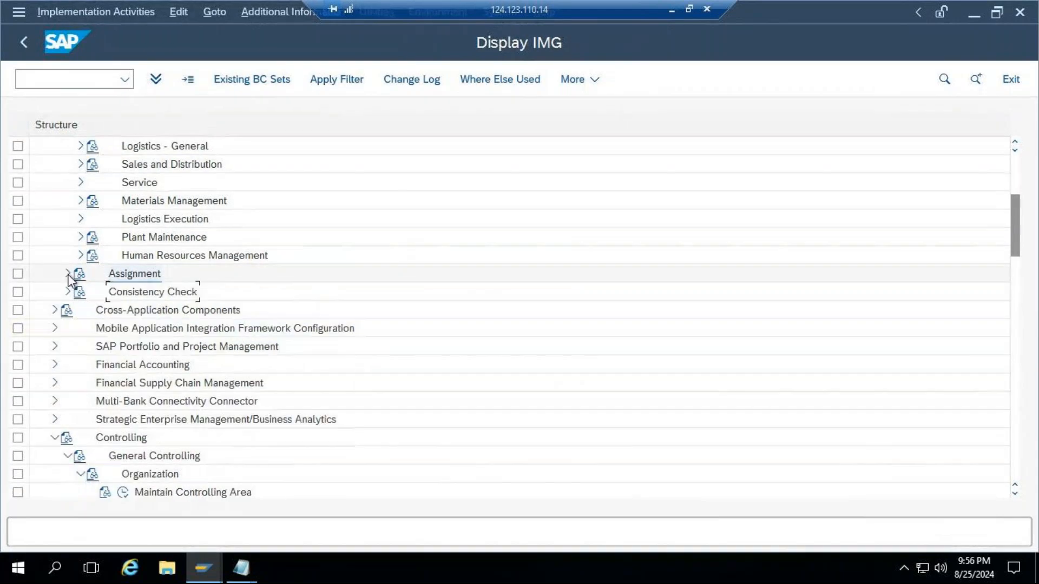
scroll(301, 295, down, 4)
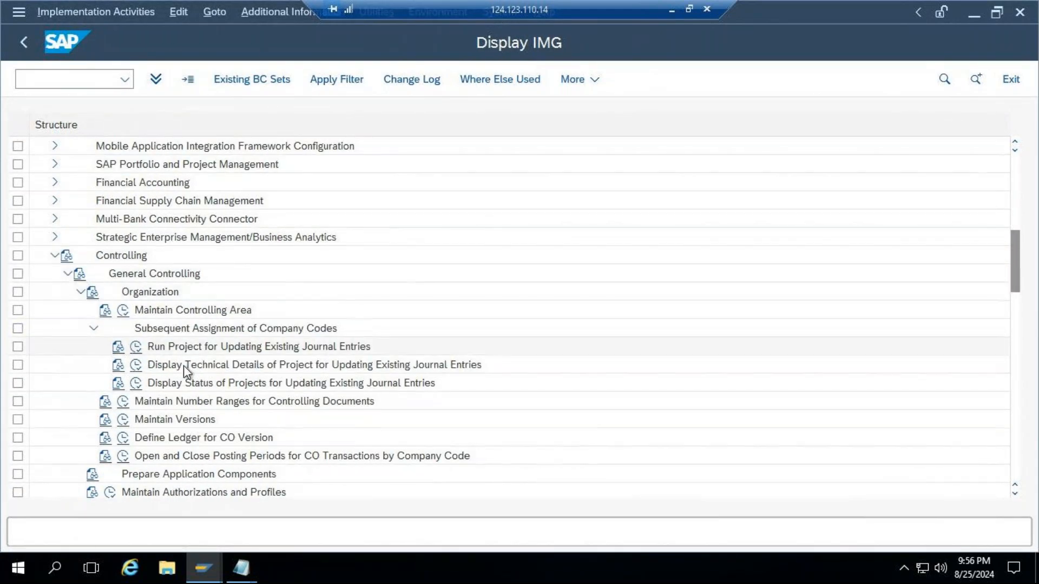
click(124, 310)
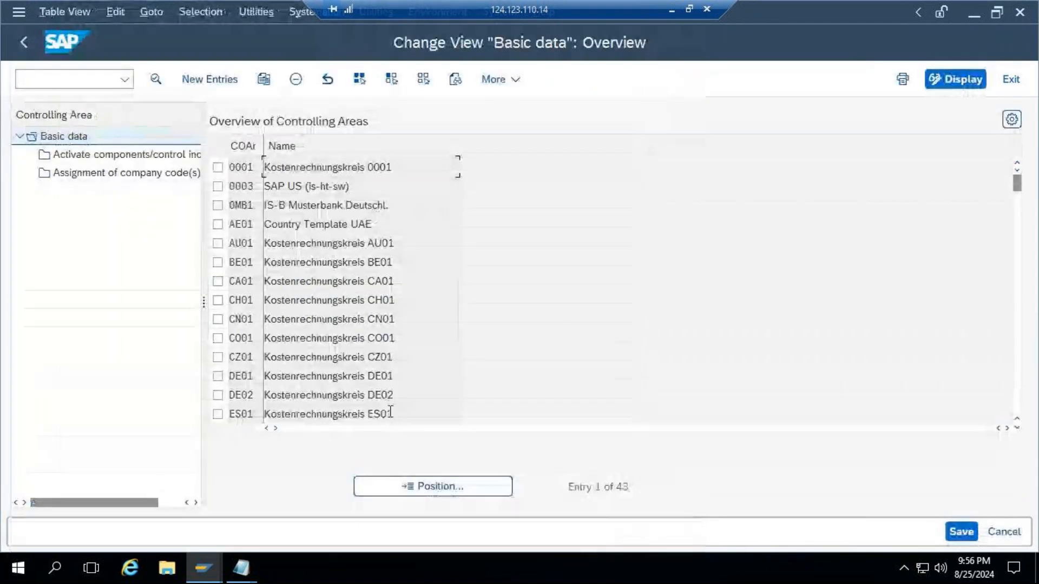
Position the controlling area list at TR00 and widen the navigation tree to fit its full node names.
click(436, 486)
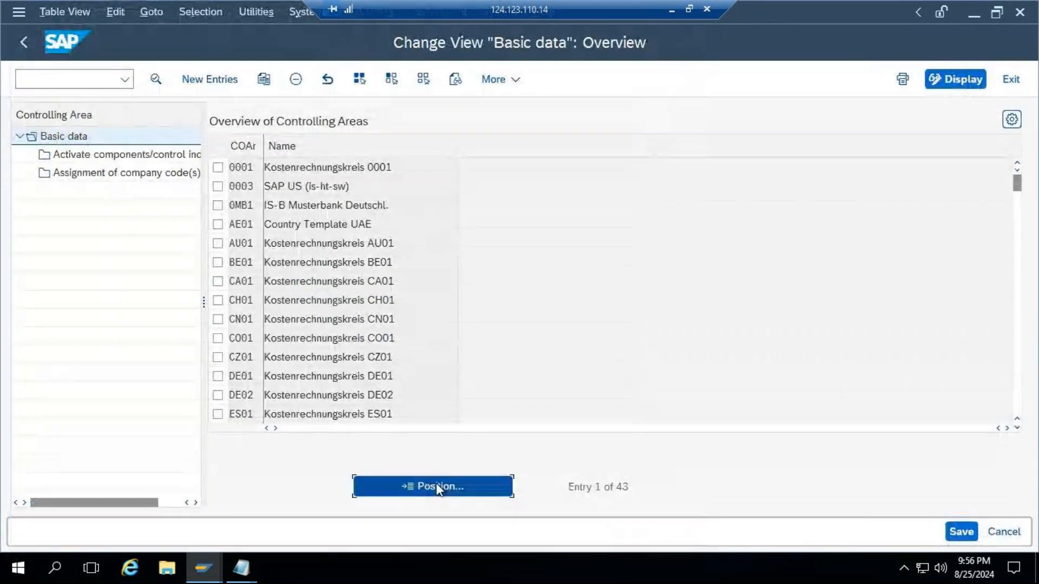
text(tr00)
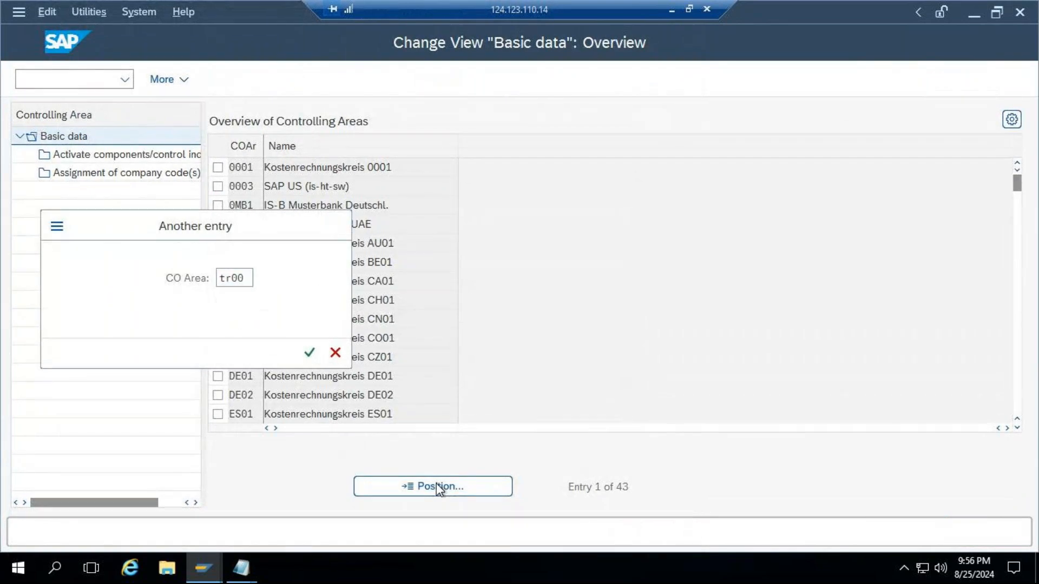
key(Return)
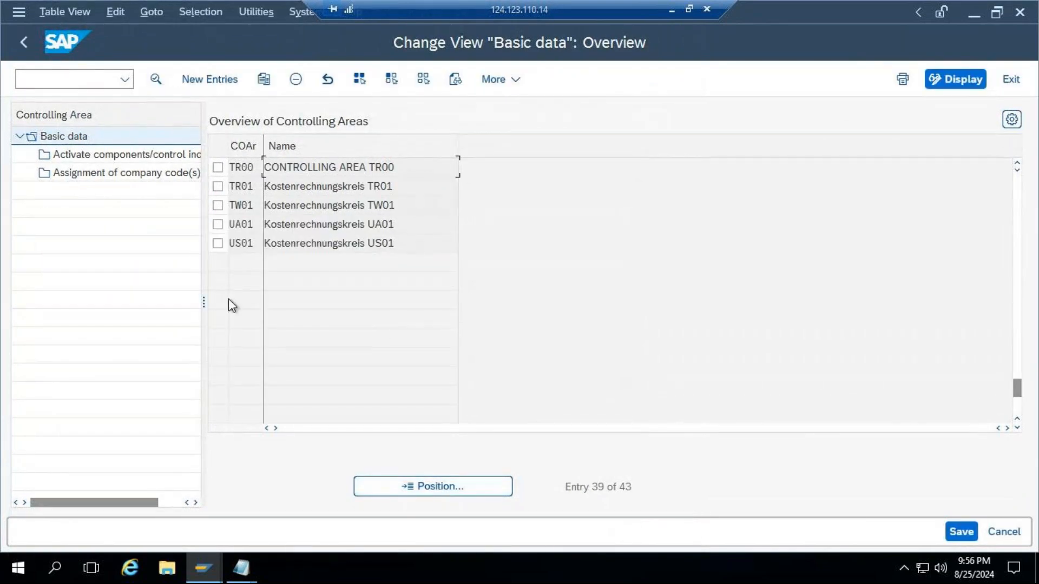
drag(203, 303, 341, 320)
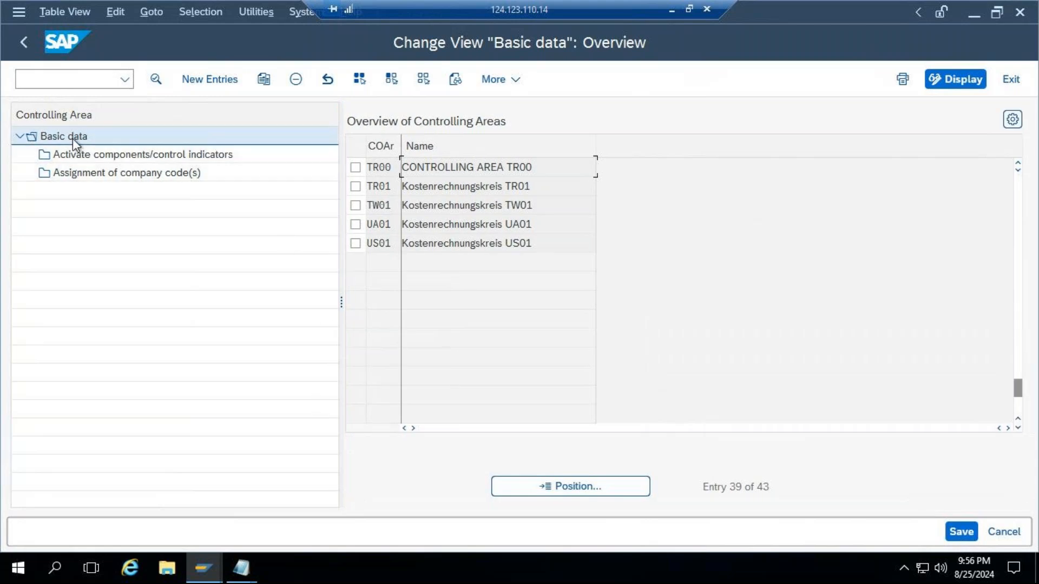
Select the TR00 row and open its basic data details.
click(120, 158)
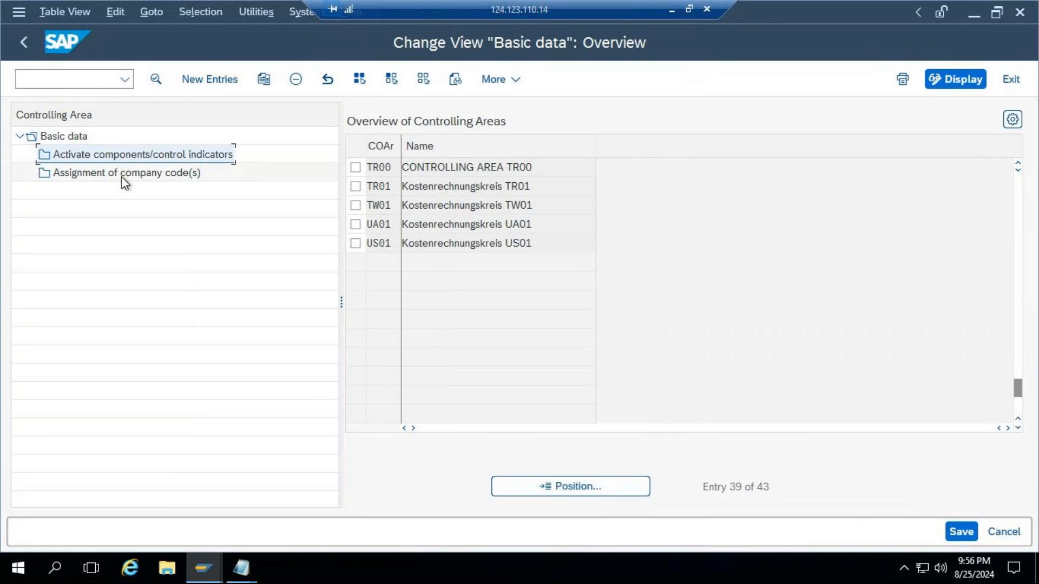
click(122, 177)
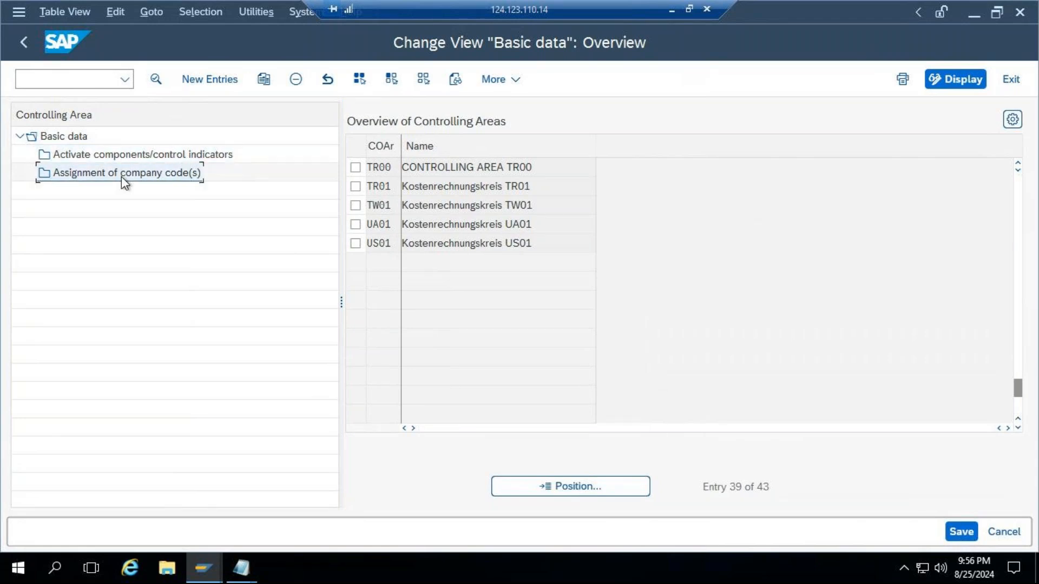
click(353, 171)
double_click(483, 170)
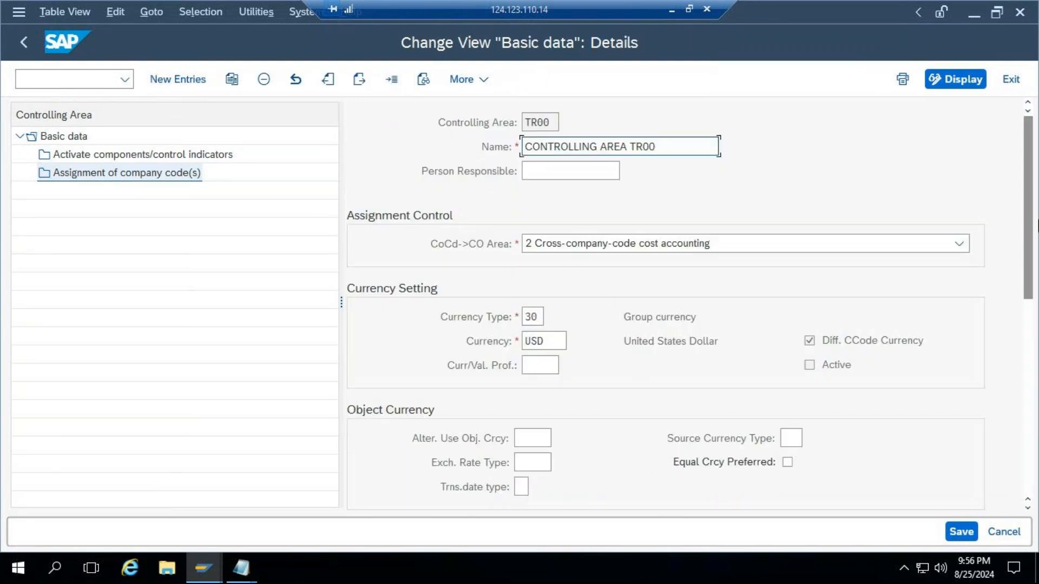
Examine the cost center standard hierarchy entered in TR00's Other Settings.
drag(1028, 225, 1028, 331)
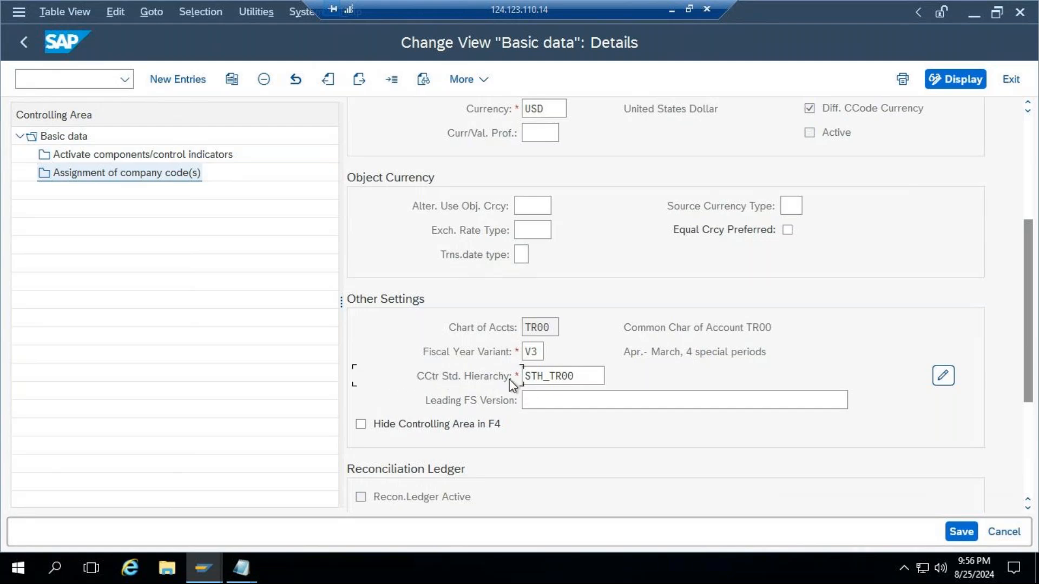
click(591, 376)
drag(587, 376, 516, 373)
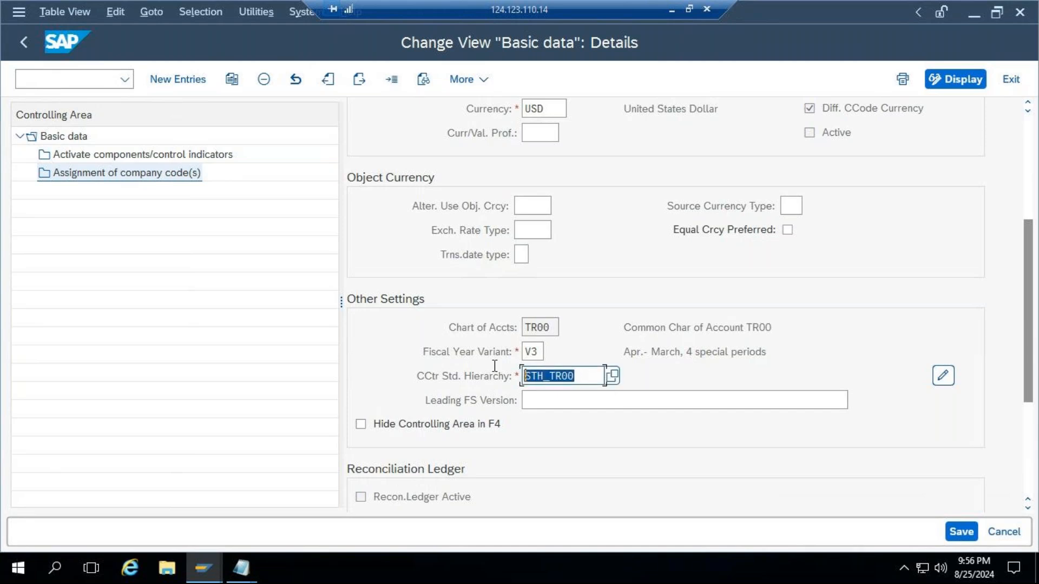
click(533, 369)
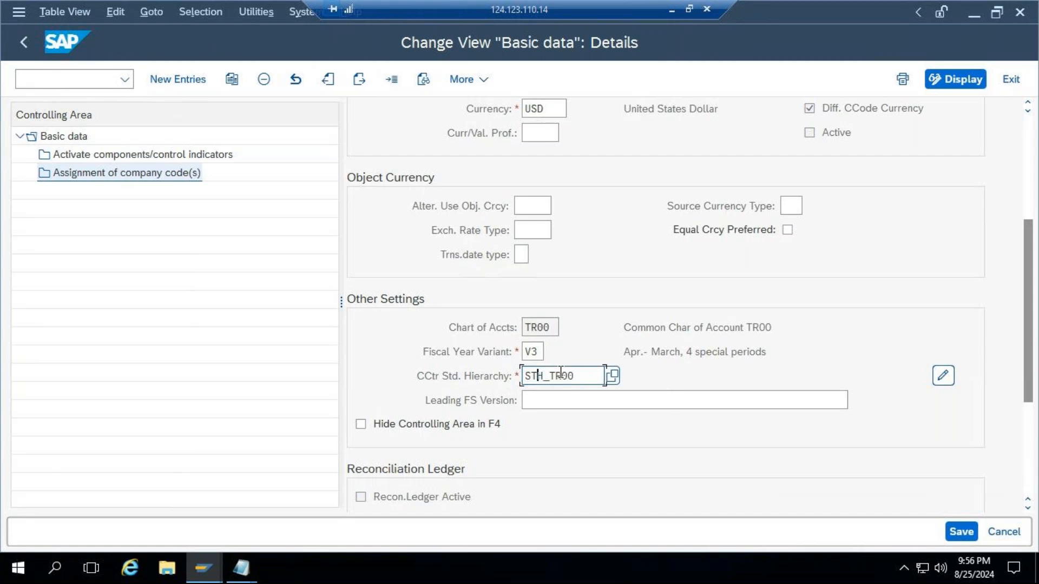
drag(594, 375, 482, 379)
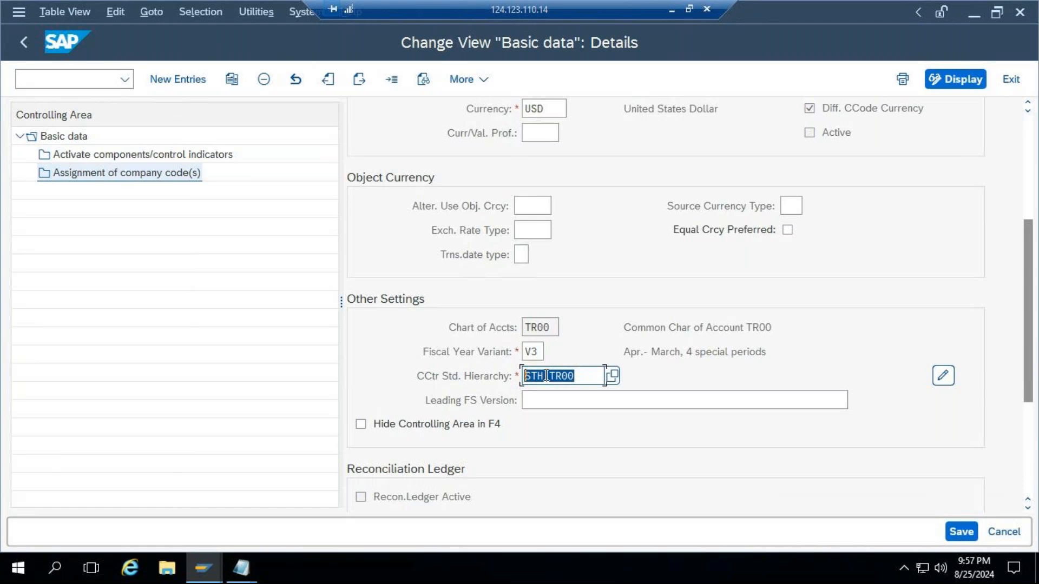
drag(544, 375, 502, 376)
drag(583, 376, 507, 373)
Describe the standard hierarchy STH_TR00 as "Cost Center Group TR00", save it, and return to the controlling areas overview.
click(943, 376)
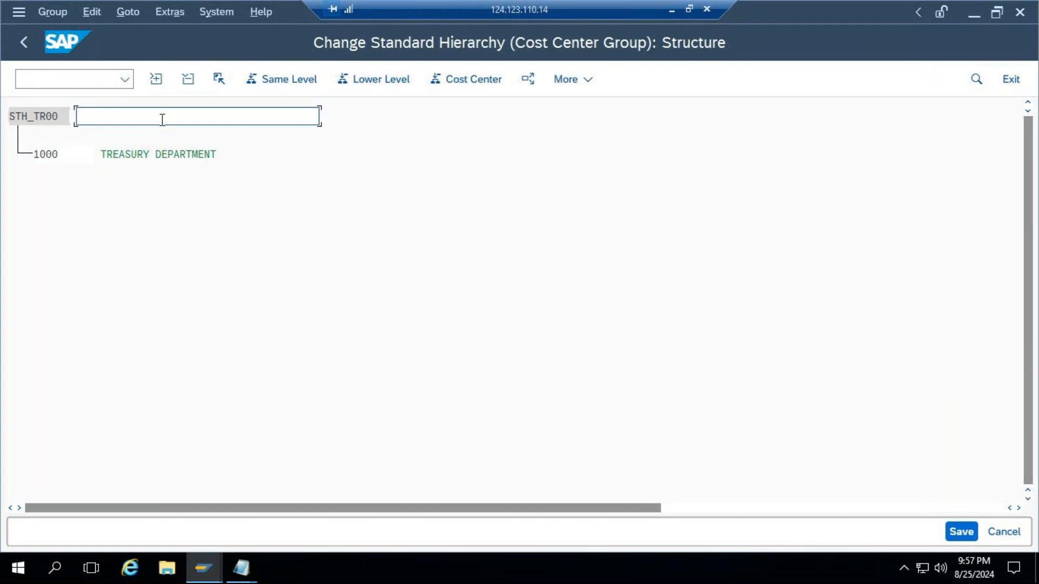
text(Cost Center Group TR00)
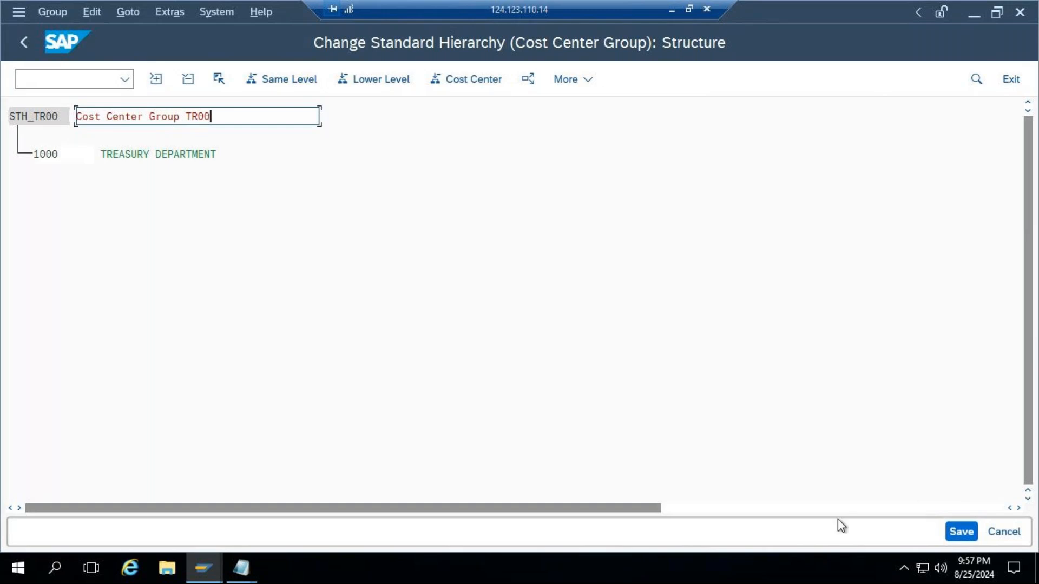
click(975, 536)
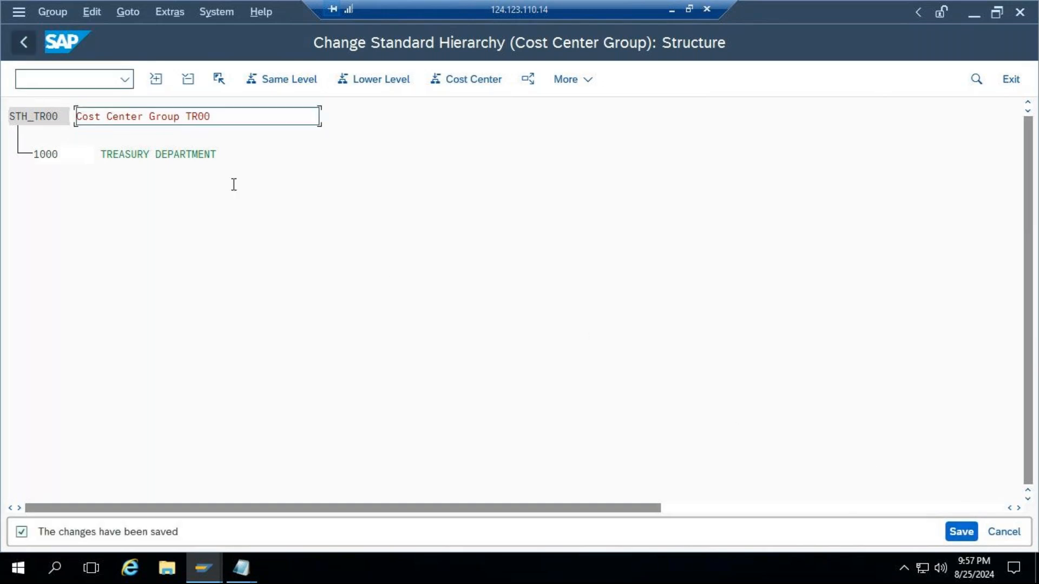
click(25, 45)
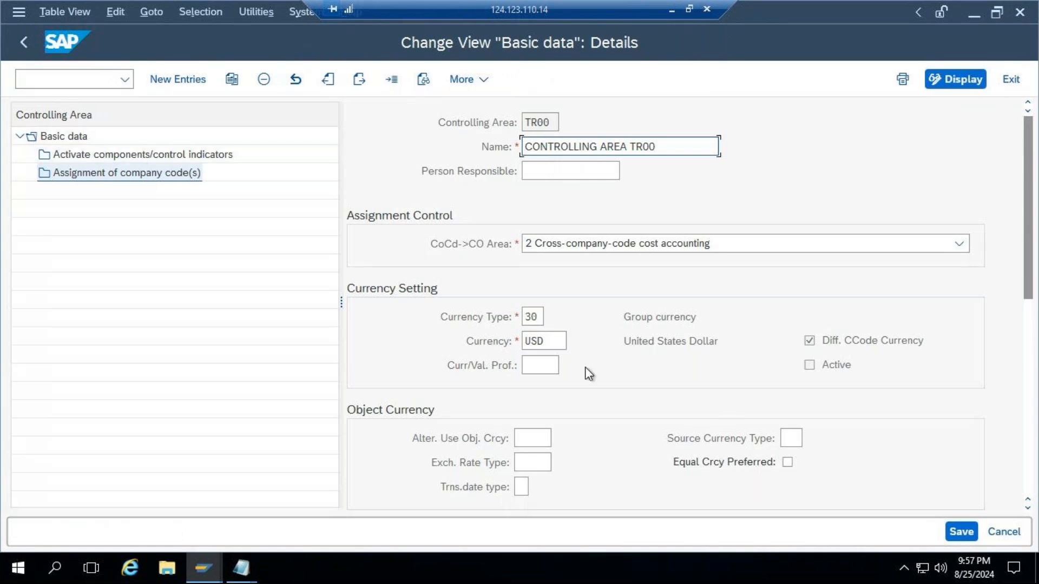
scroll(586, 373, down, 1)
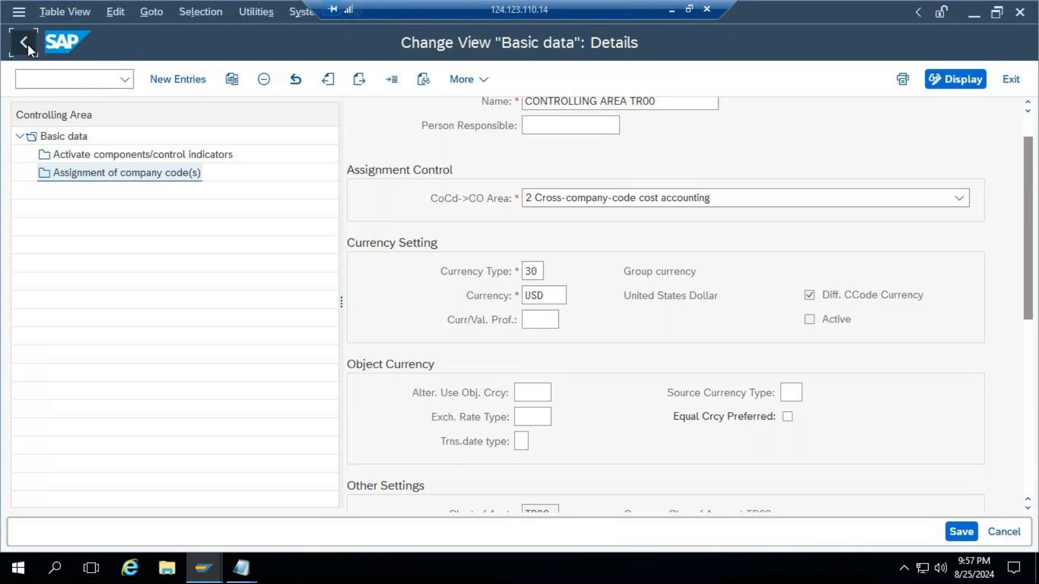
click(27, 44)
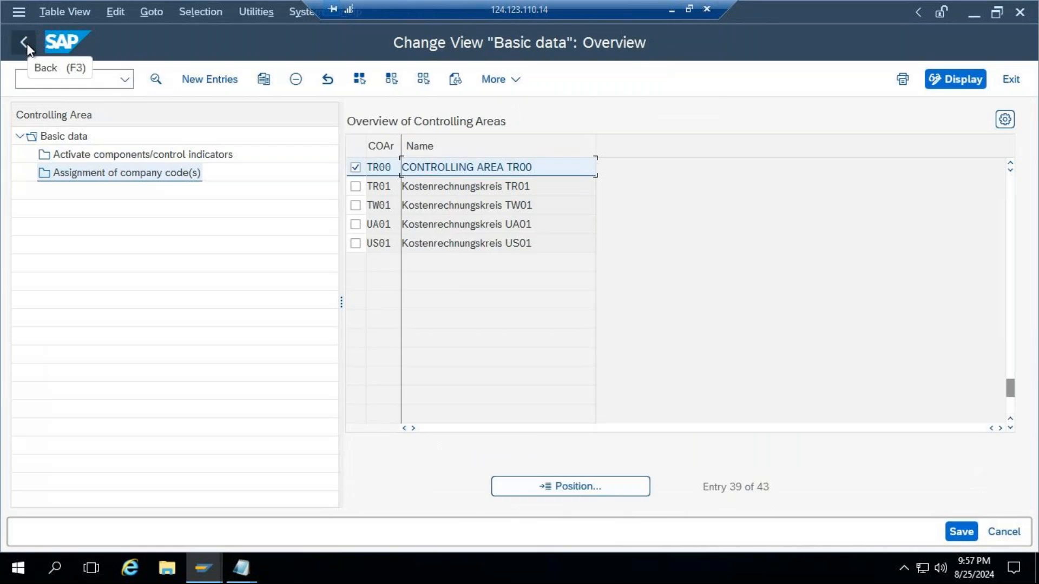
Open Activate components/control indicators for controlling area TR00 and start a new entry.
double_click(96, 156)
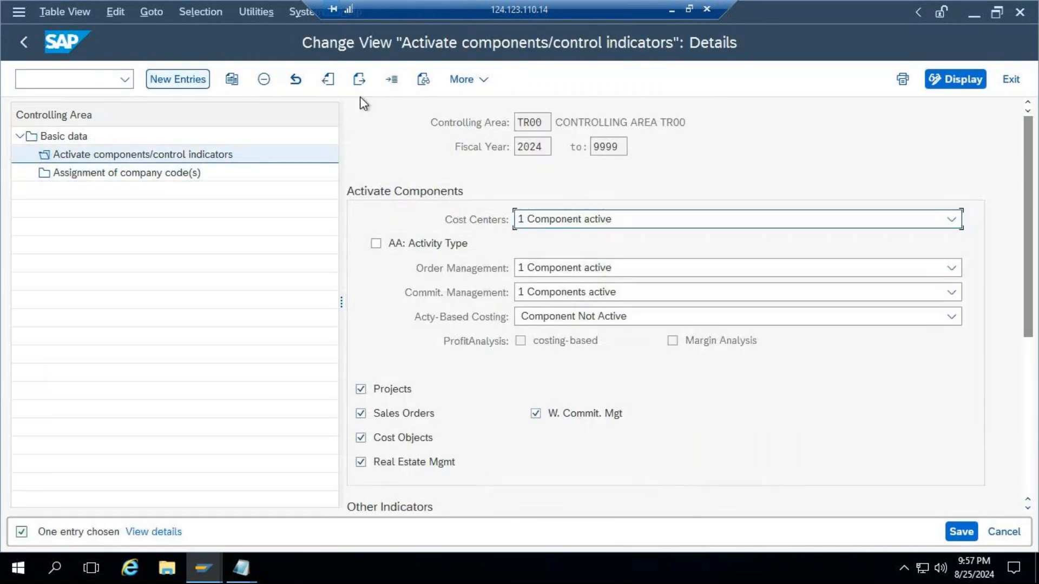
click(264, 79)
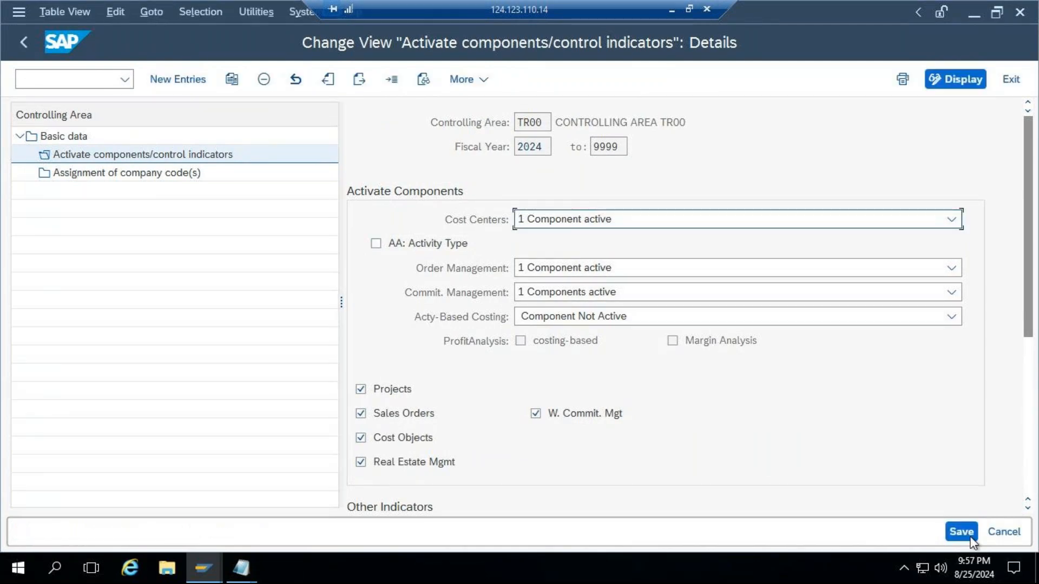
click(962, 530)
click(154, 537)
click(203, 81)
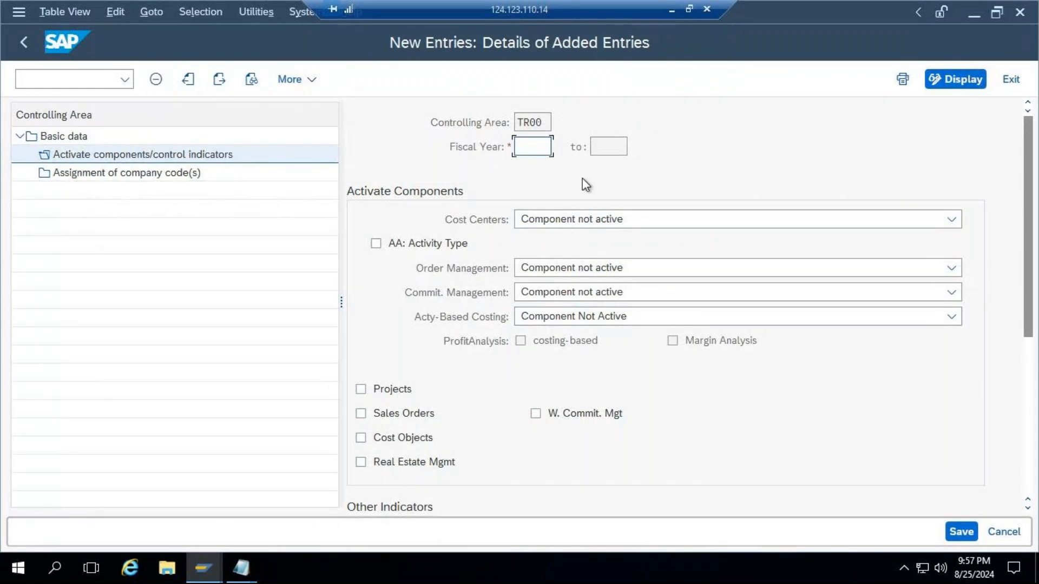
Set the new component entry's starting fiscal year to 2025.
text(225)
key(Return)
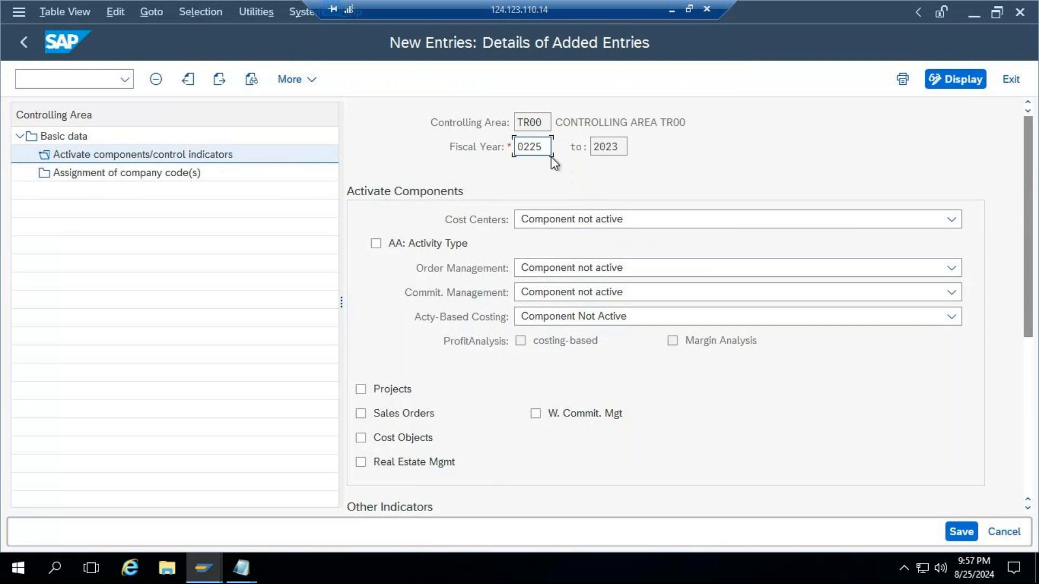
drag(550, 152, 437, 158)
text(2025)
key(Return)
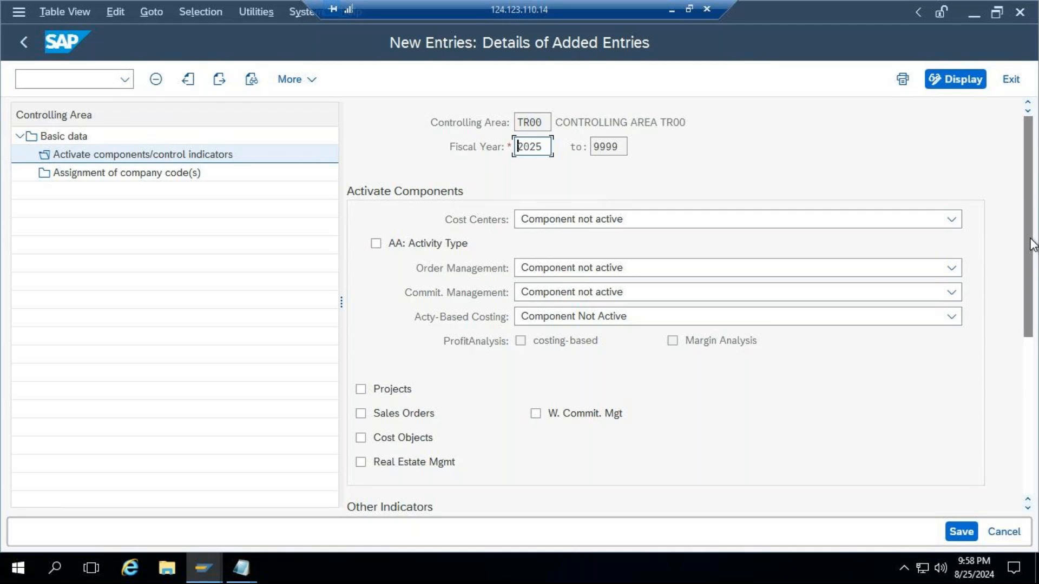
scroll(1032, 245, down, 1)
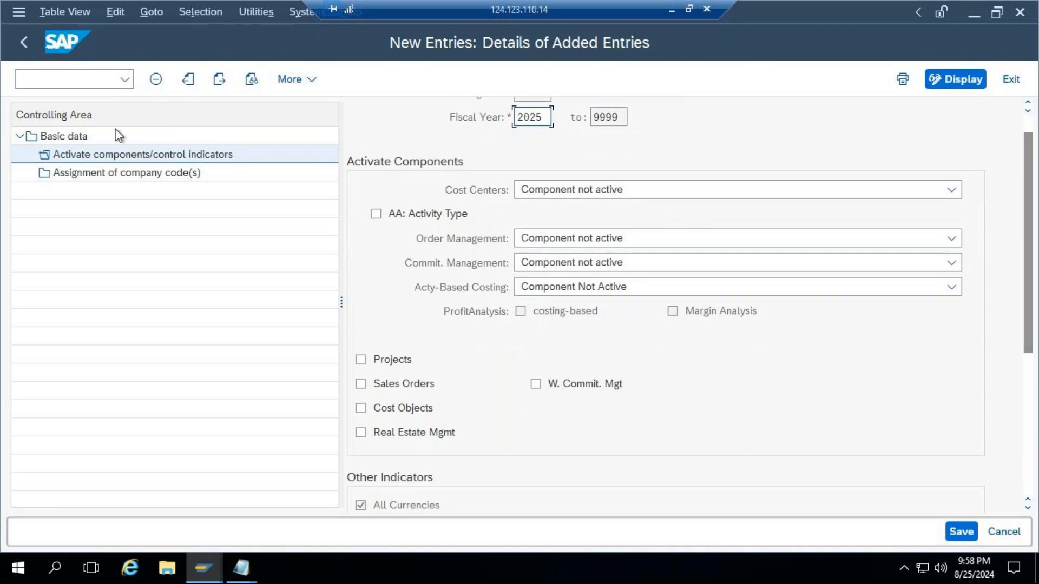
Activate Cost Centers, AA: Activity Type, Order Management and Commitment Management in the new TR00 component entry.
scroll(656, 301, up, 1)
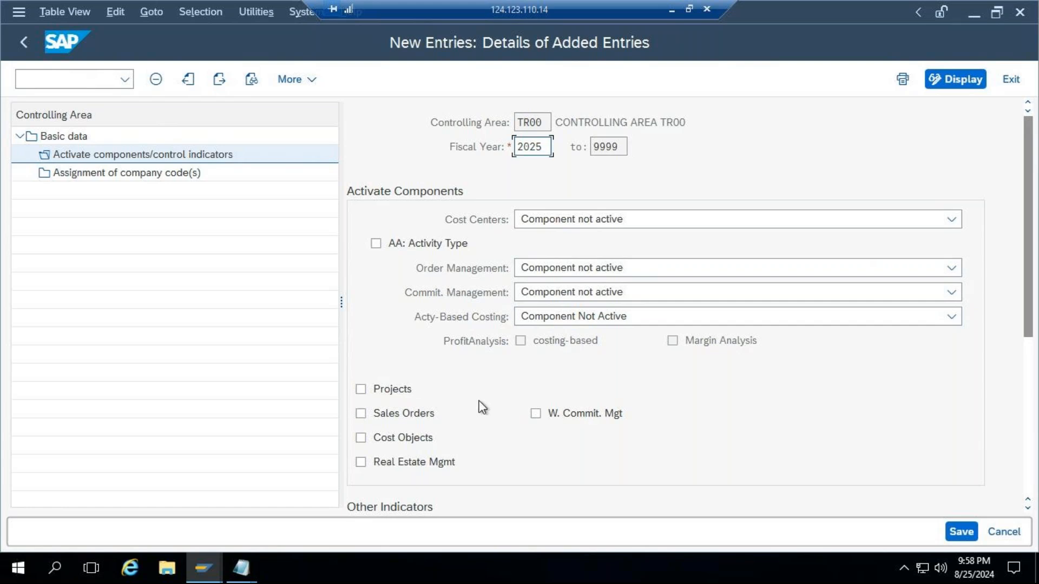
scroll(479, 401, down, 2)
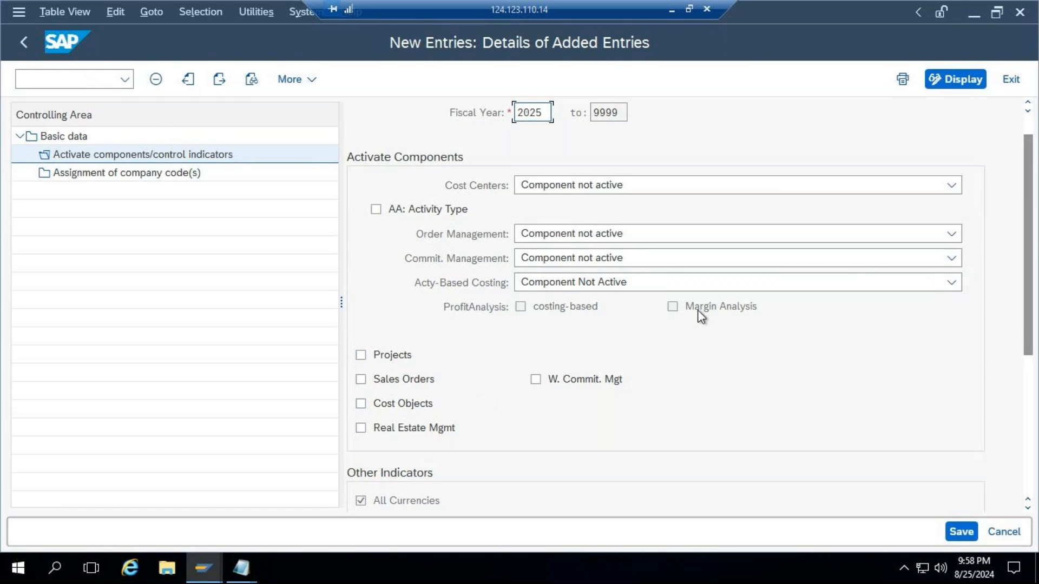
scroll(652, 287, up, 2)
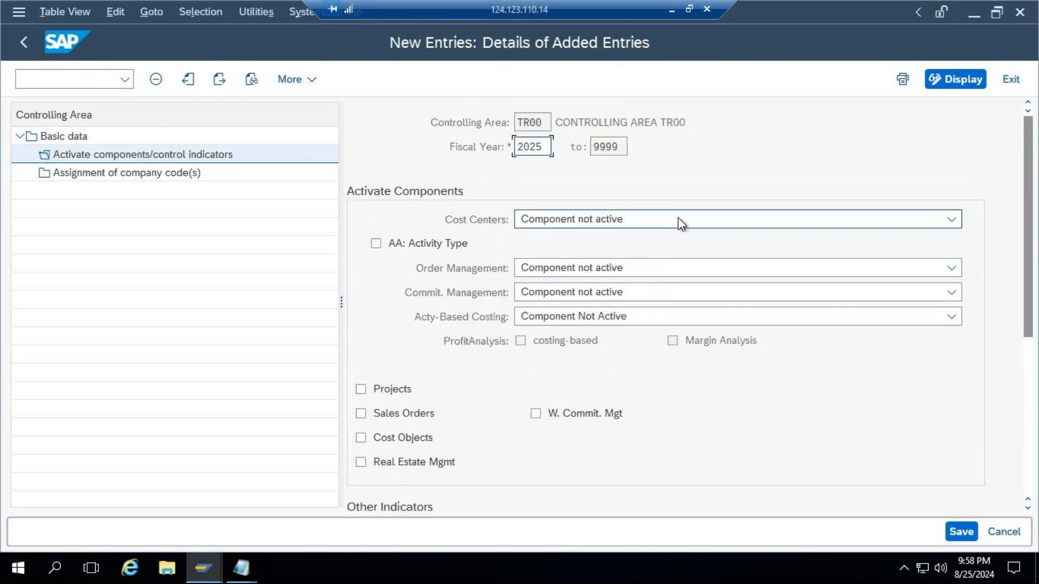
click(679, 219)
click(617, 268)
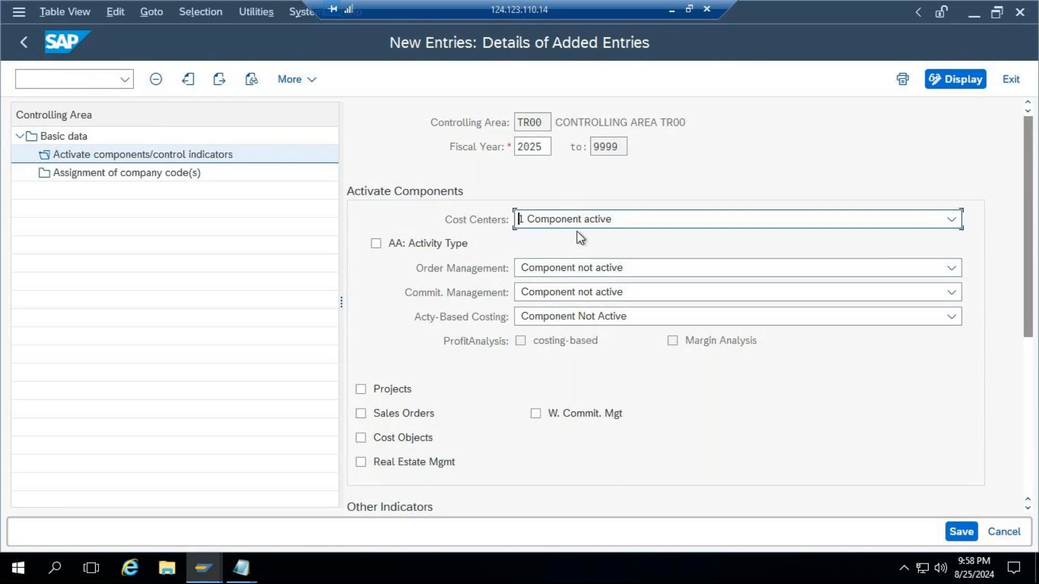
click(374, 245)
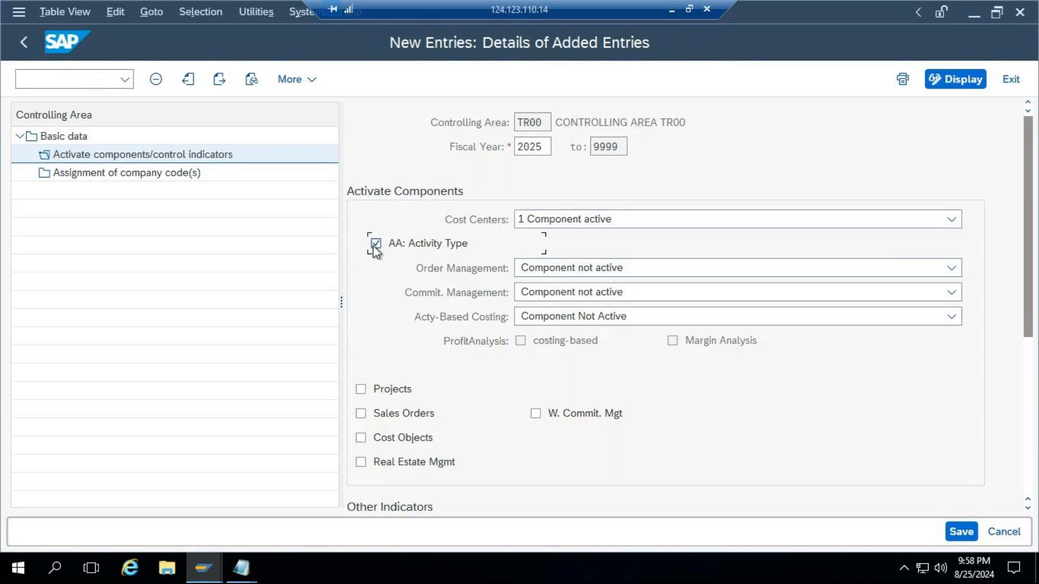
click(599, 270)
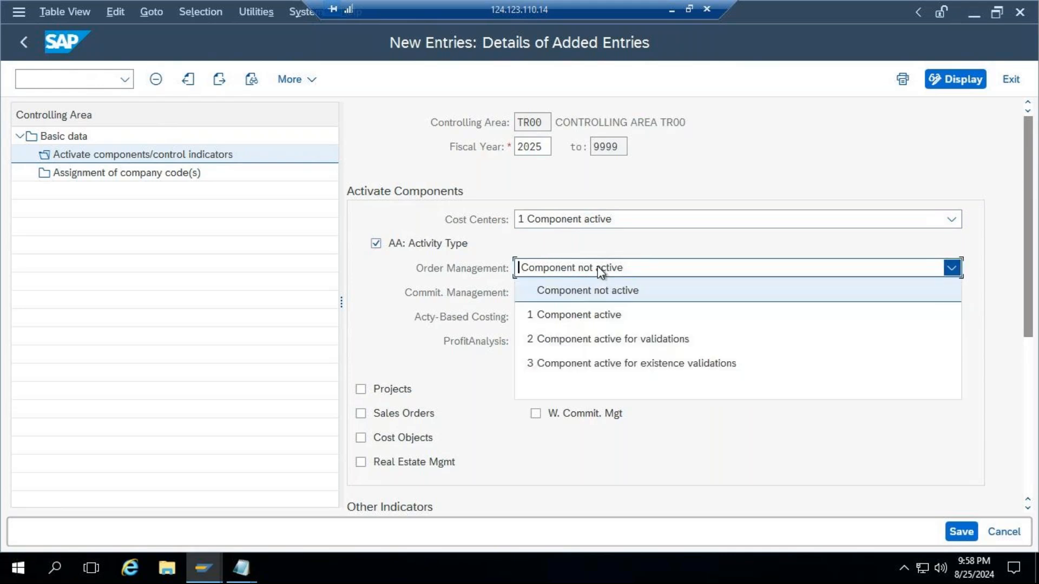
click(589, 313)
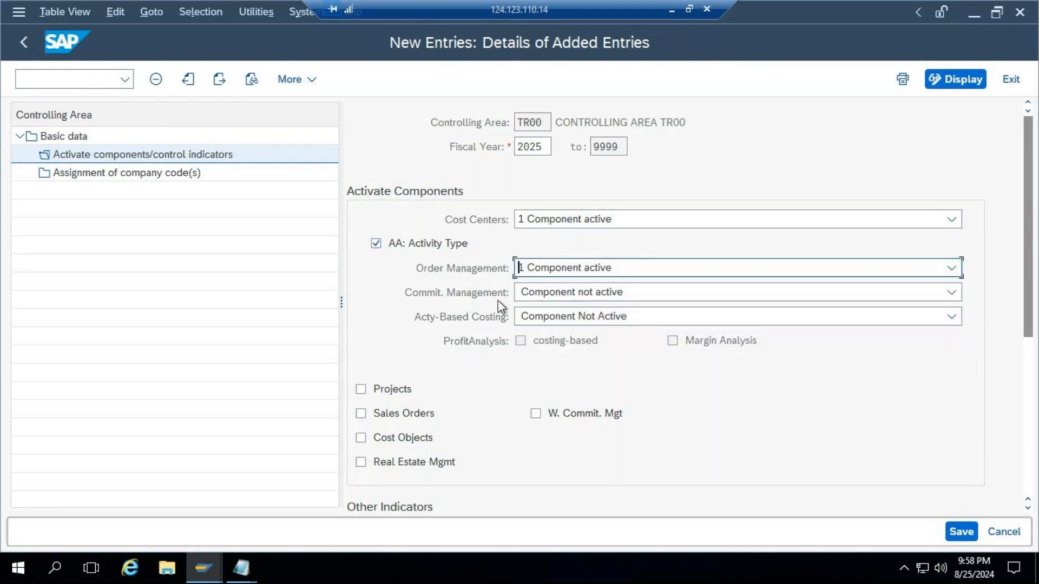
click(590, 292)
click(590, 341)
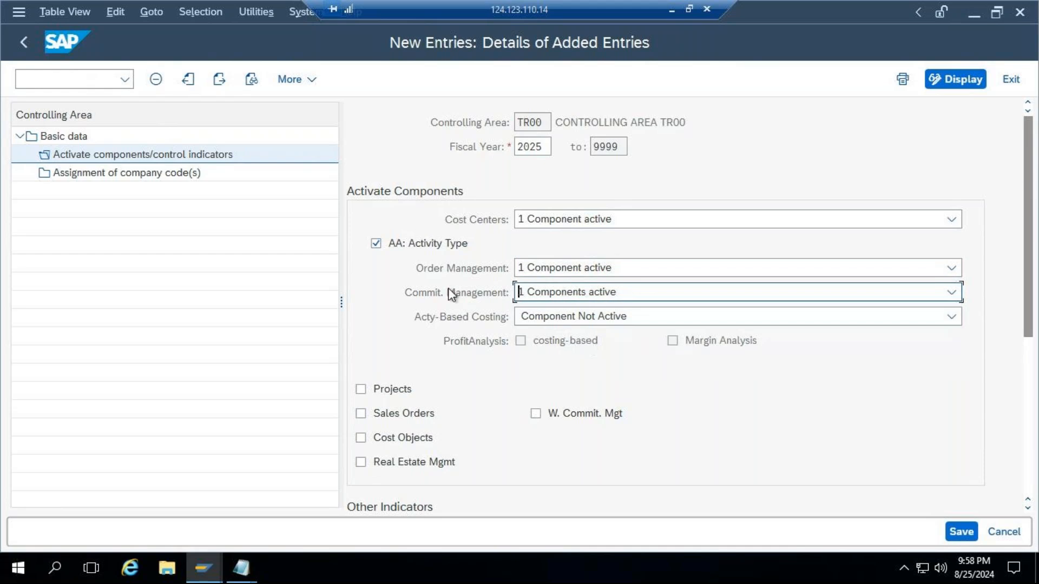
Activate Projects, Sales Orders and W. Commit. Mgt, and exit the new entry without saving it.
click(361, 389)
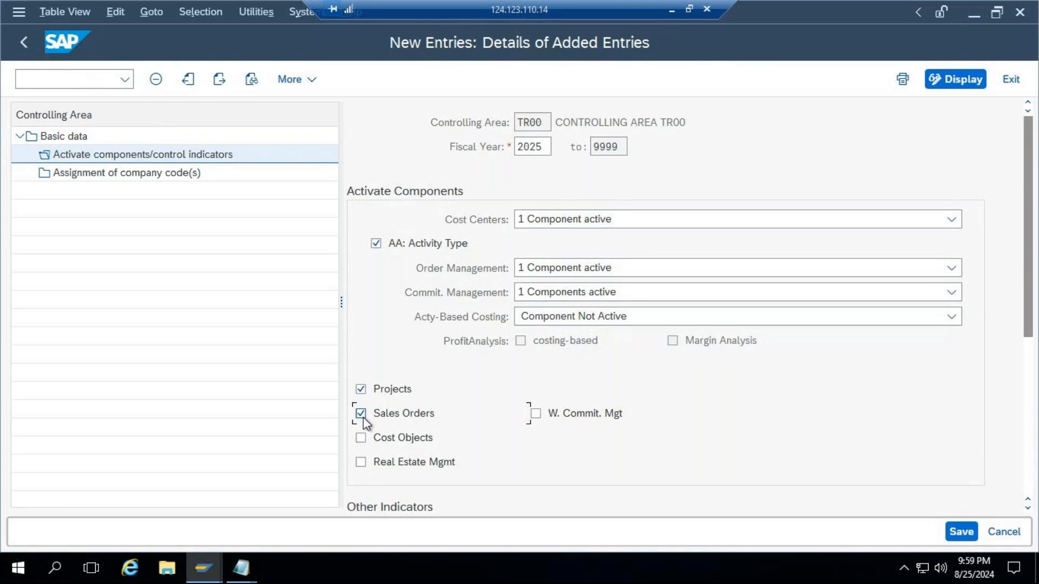
click(536, 414)
click(1013, 81)
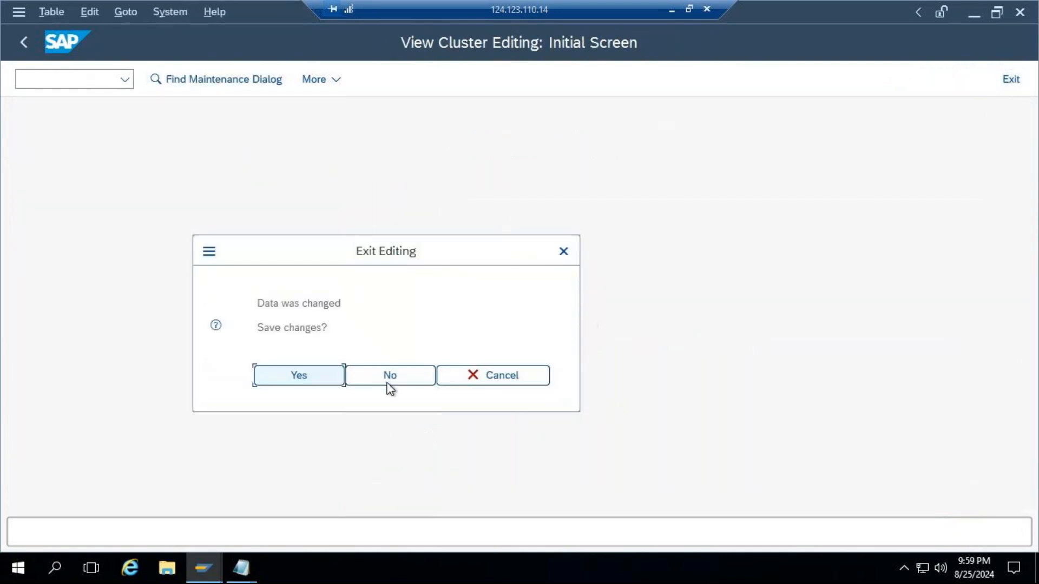
click(381, 376)
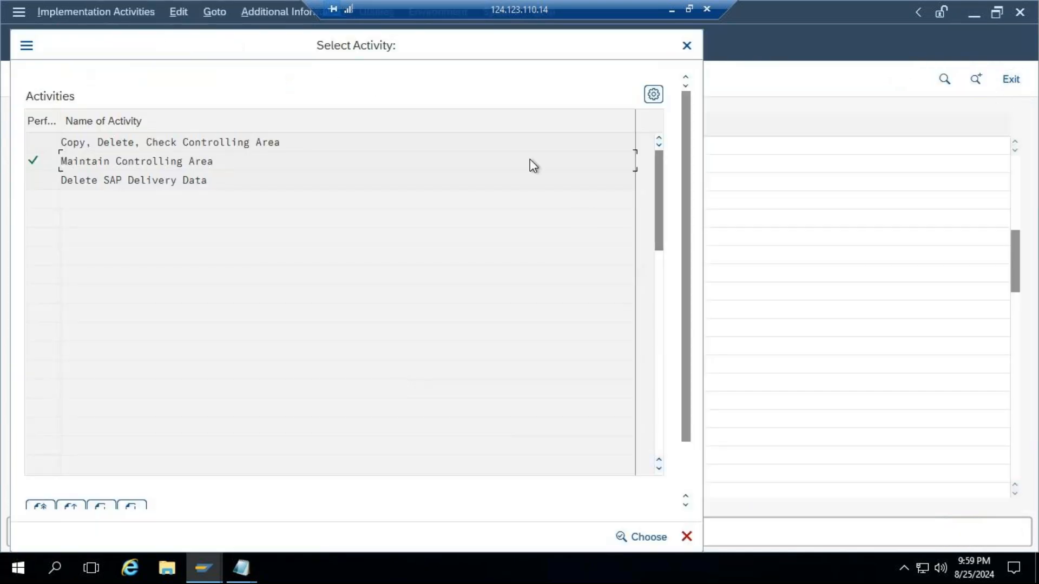
Reopen Maintain Controlling Area, locate TR00, and view its existing activated components and control indicators.
double_click(176, 162)
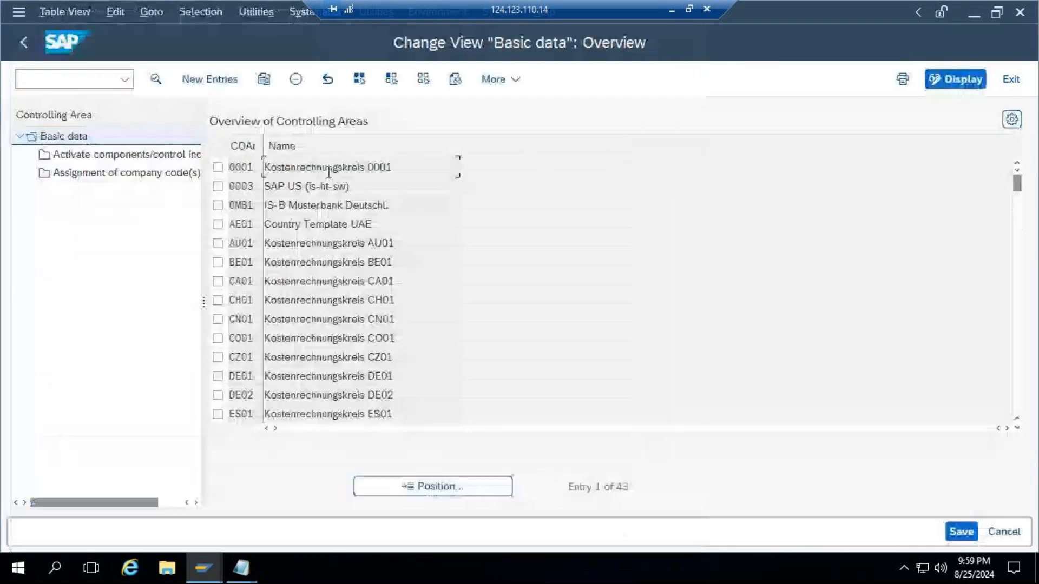
click(453, 486)
text(tr)
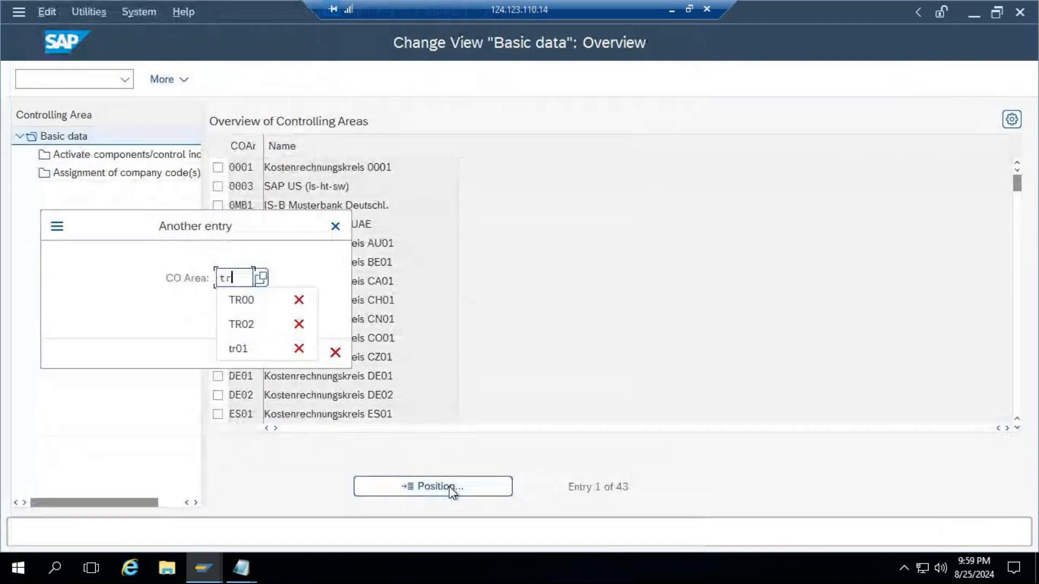
text(00)
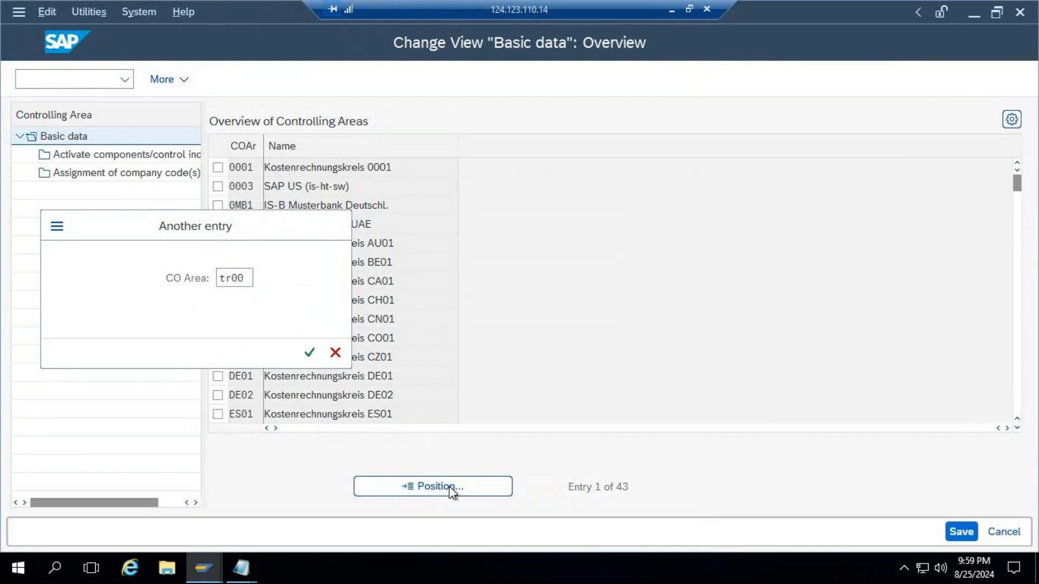
key(Return)
click(218, 168)
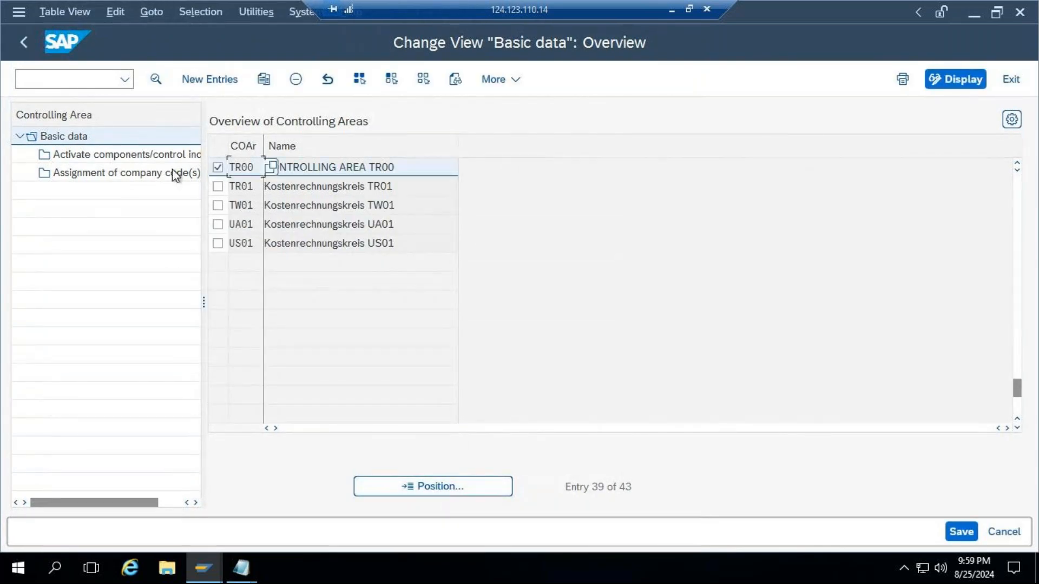
double_click(104, 155)
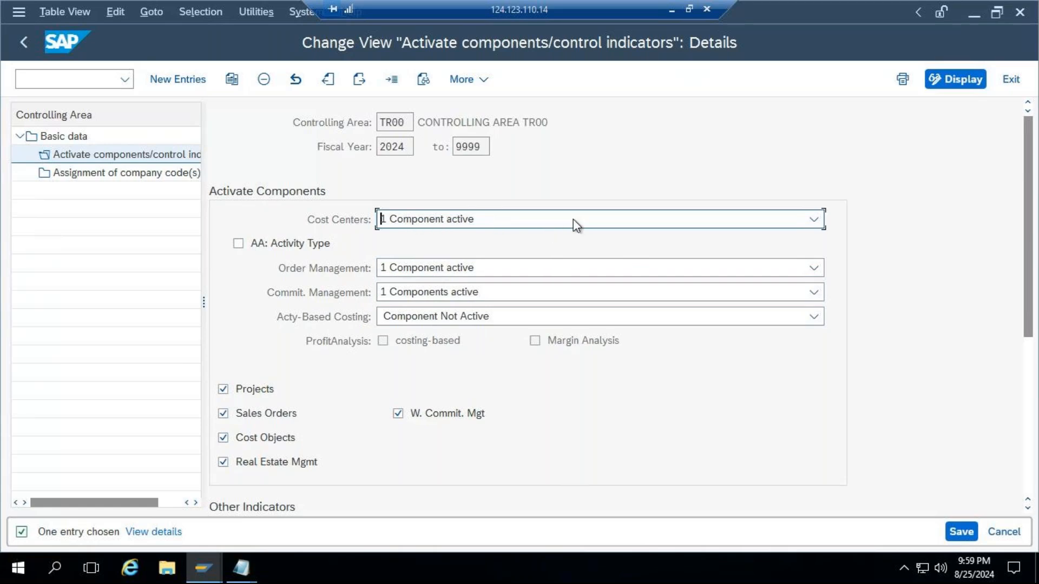
Leave controlling area maintenance and close the activity selection to return to the IMG structure.
click(27, 44)
click(28, 45)
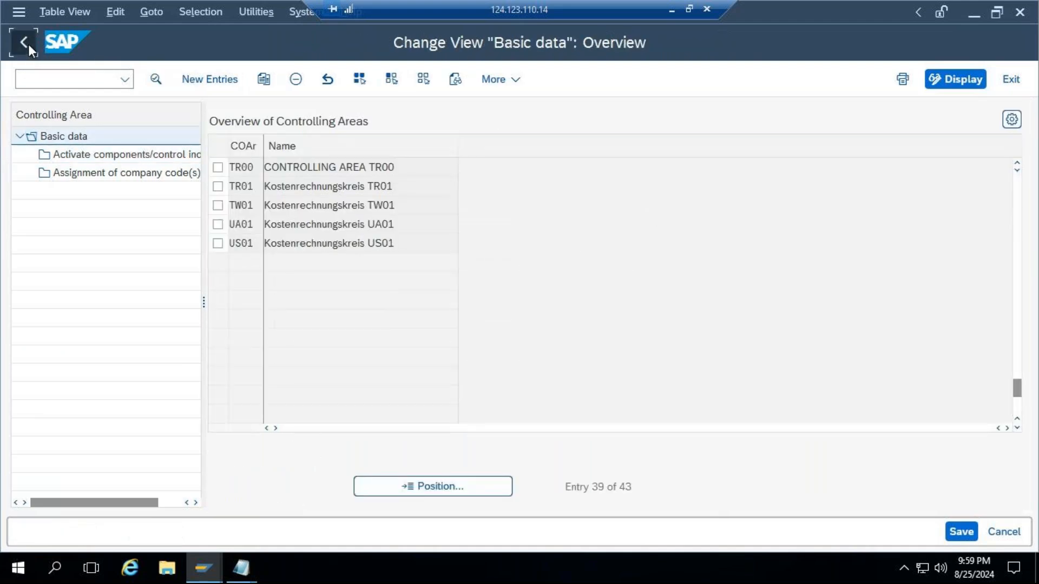
click(29, 45)
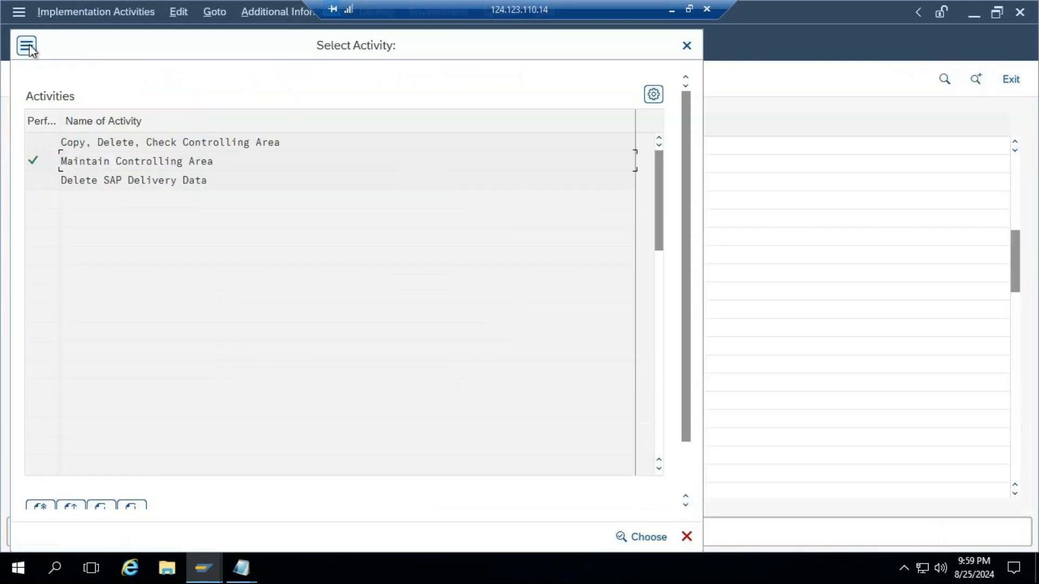
click(686, 45)
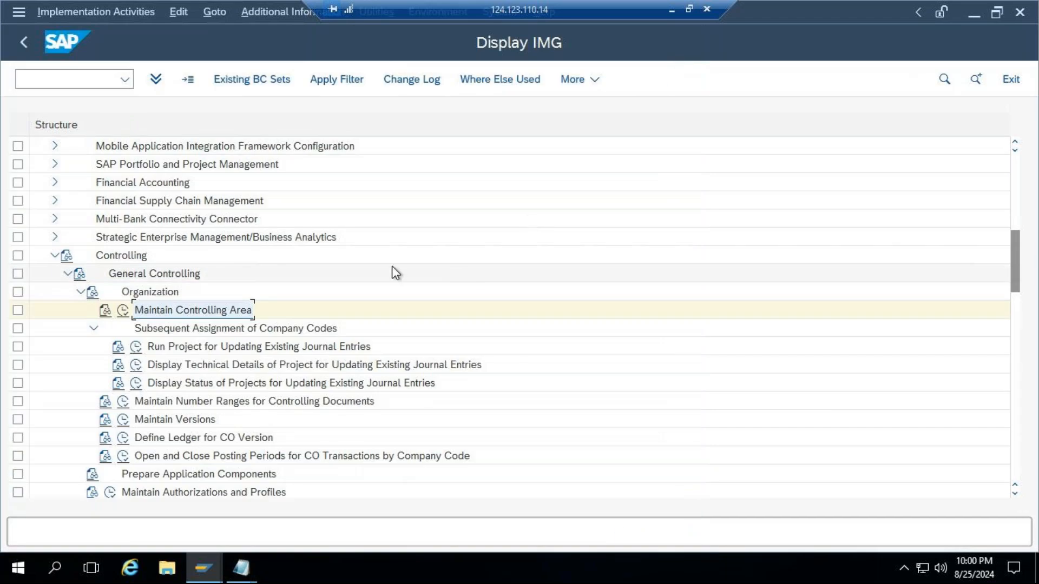
Check the Define Document Types item in the Excel checklist and open Maintain Number Ranges for Controlling Documents in SAP.
click(674, 12)
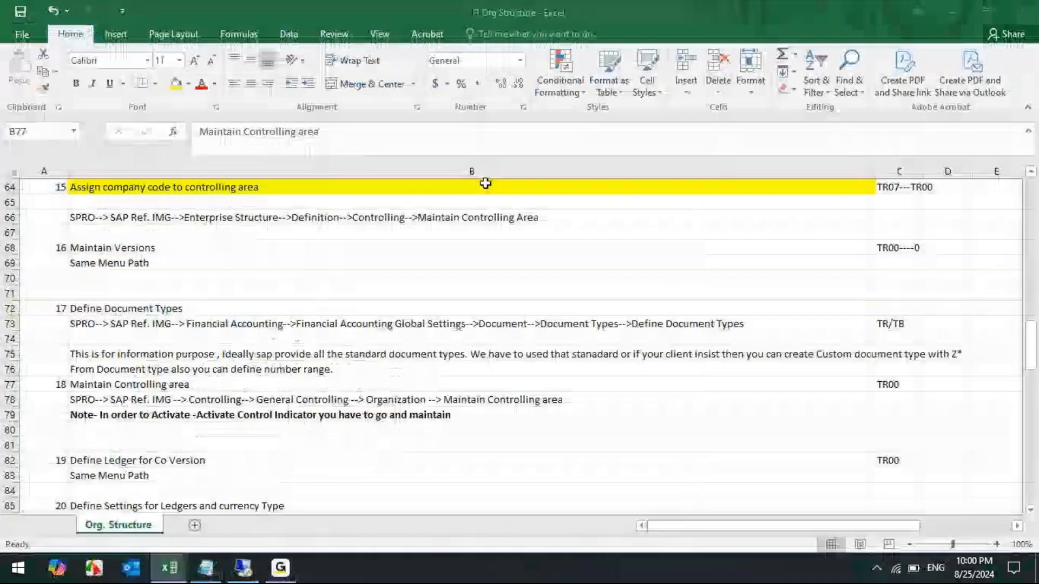
click(194, 312)
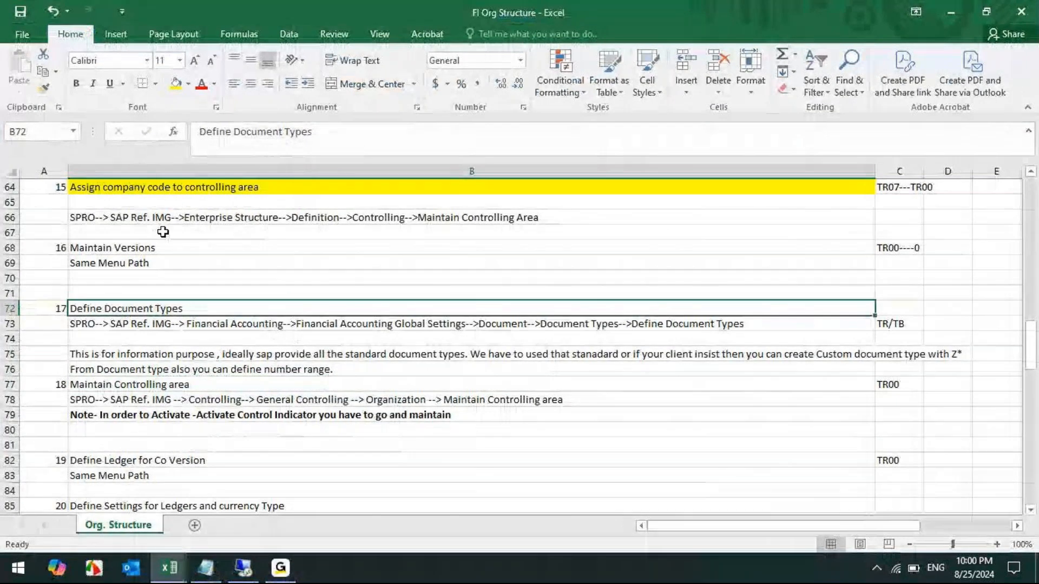
click(243, 567)
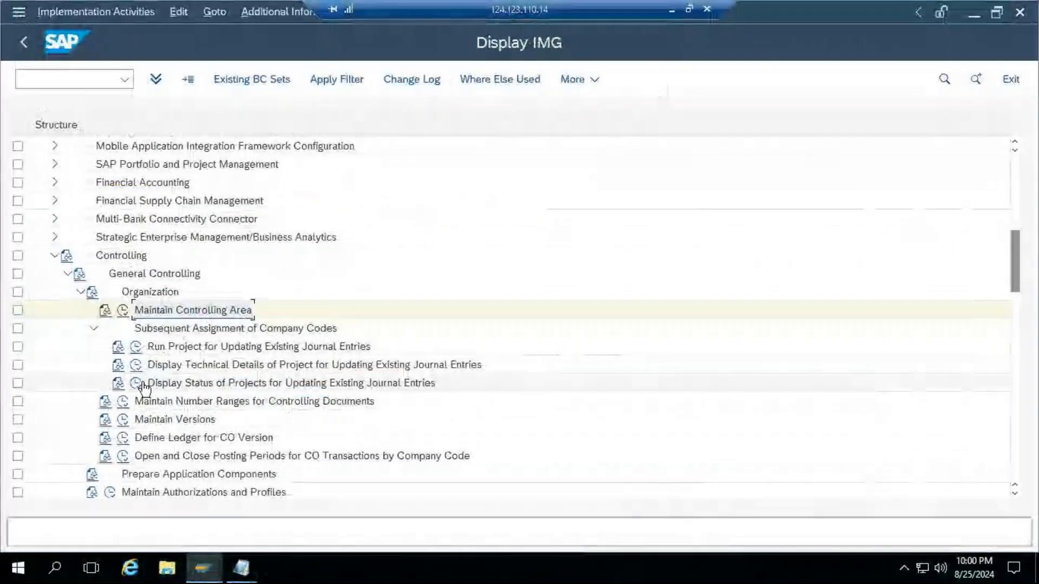
scroll(254, 406, down, 1)
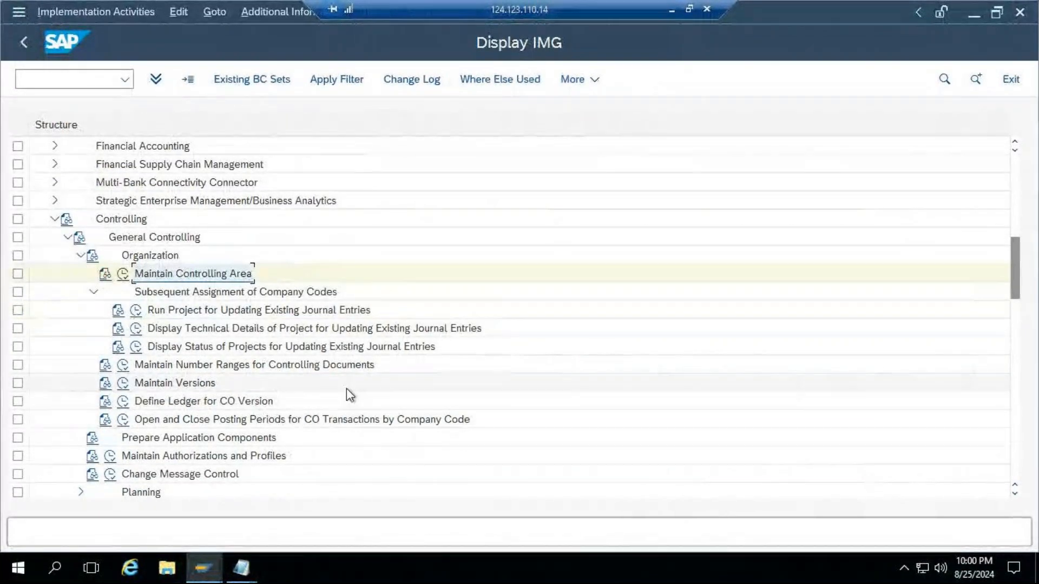
click(123, 366)
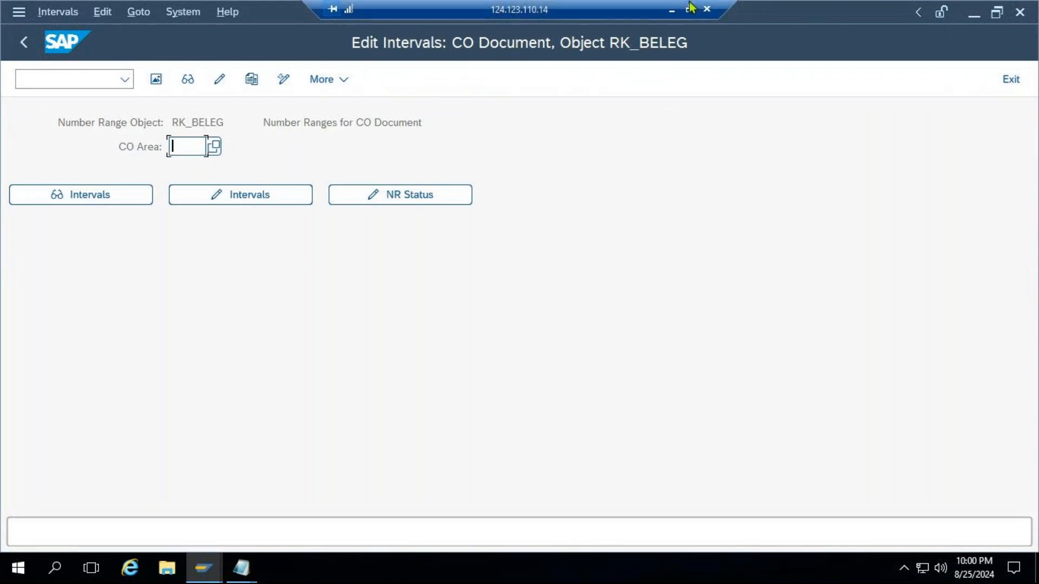
Switch to the FI Org Structure workbook and review the highlighted checklist items above Define Document Types.
click(671, 9)
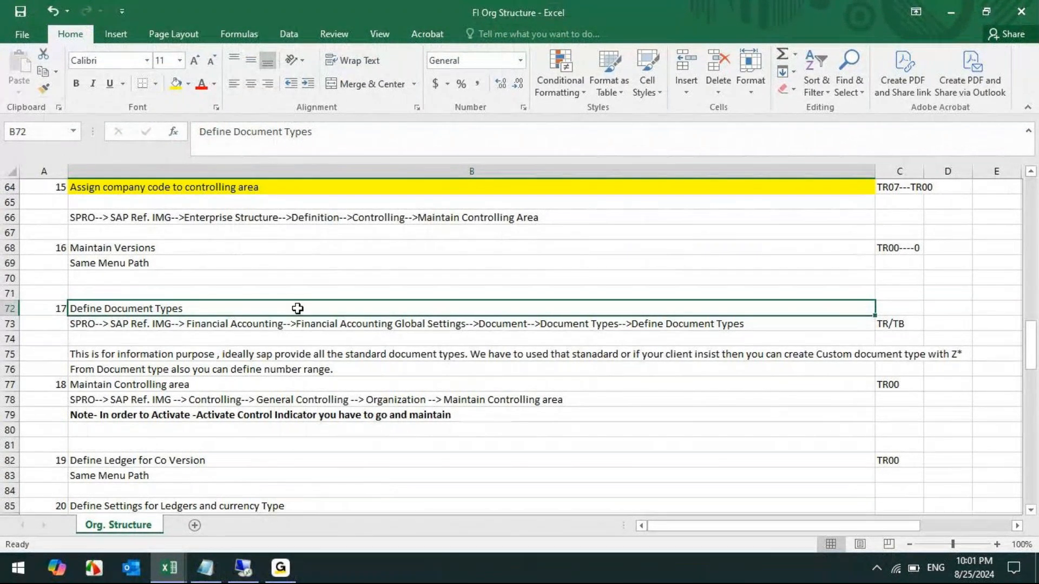
scroll(297, 309, up, 5)
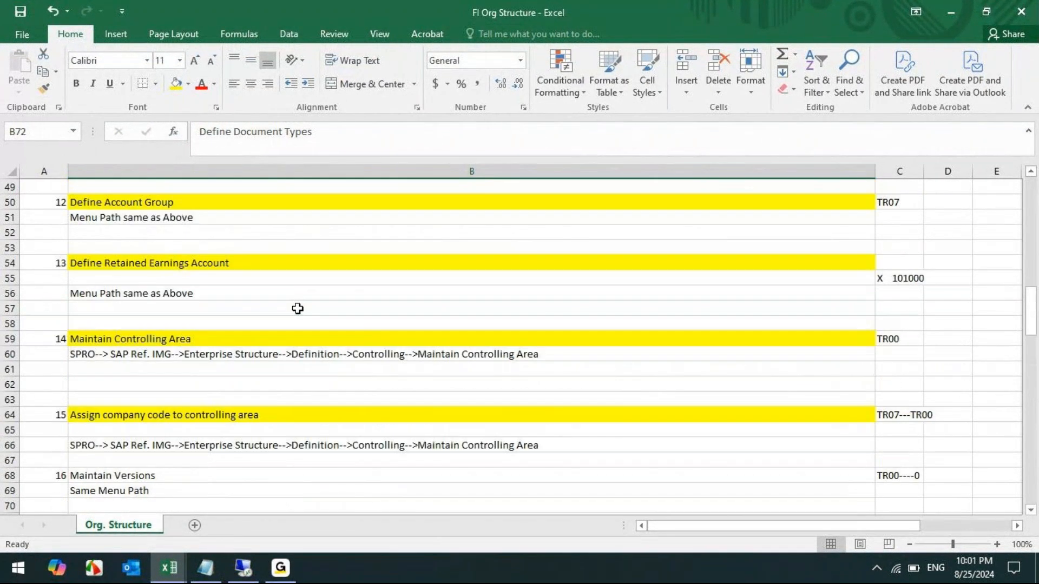
click(281, 569)
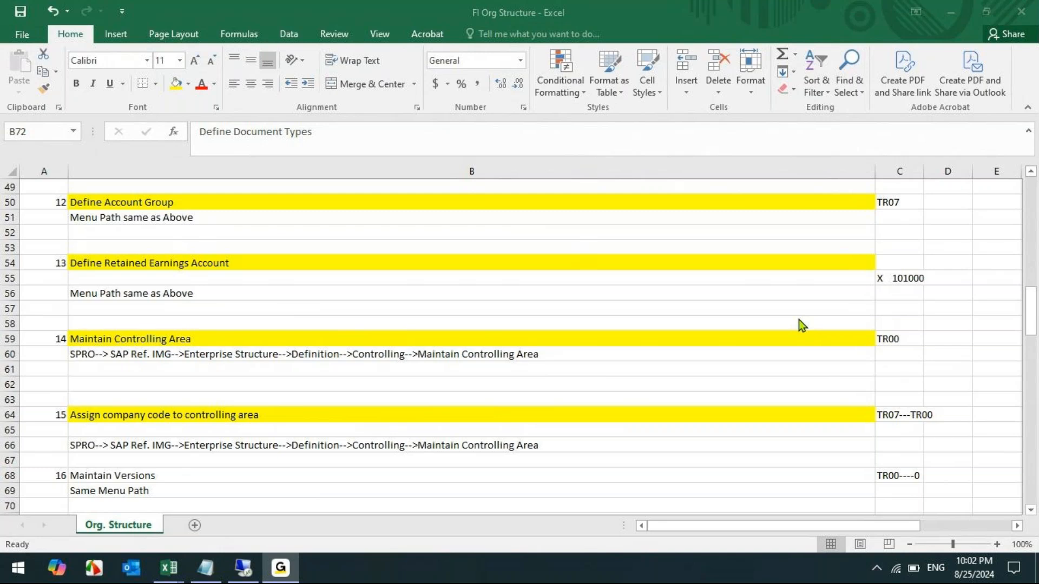
click(945, 8)
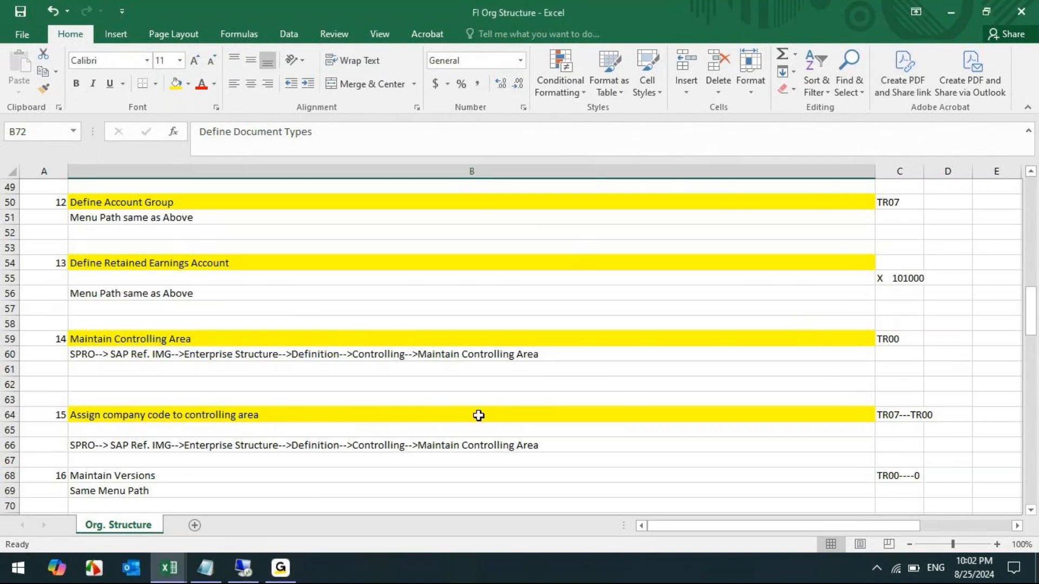
Switch to the S4 Hana Treasury & Risk Management workbook and enter US in cell B51 of Sheet1.
mouse_move(168, 568)
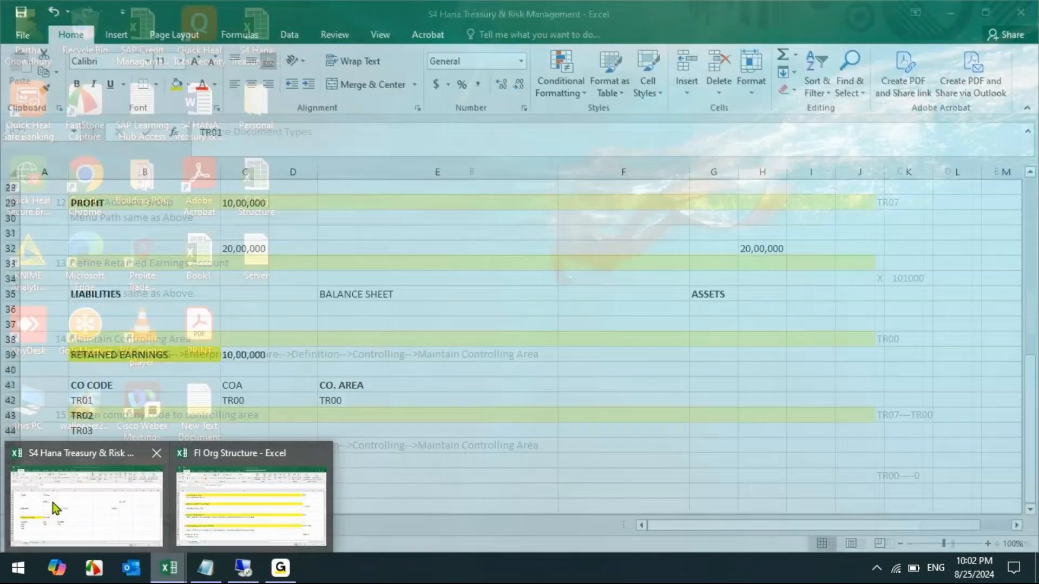
click(53, 502)
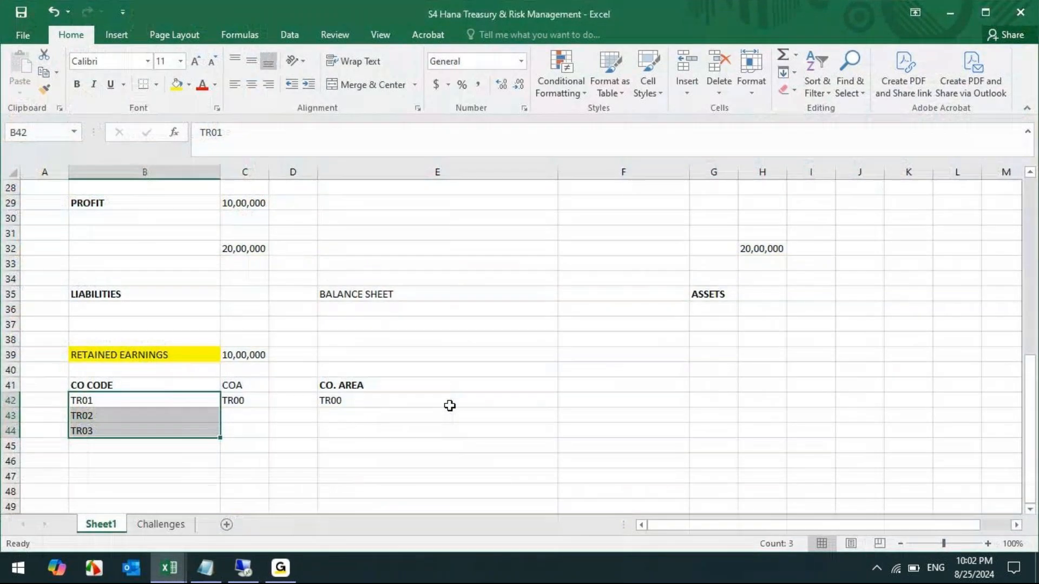
scroll(123, 375, down, 3)
click(143, 399)
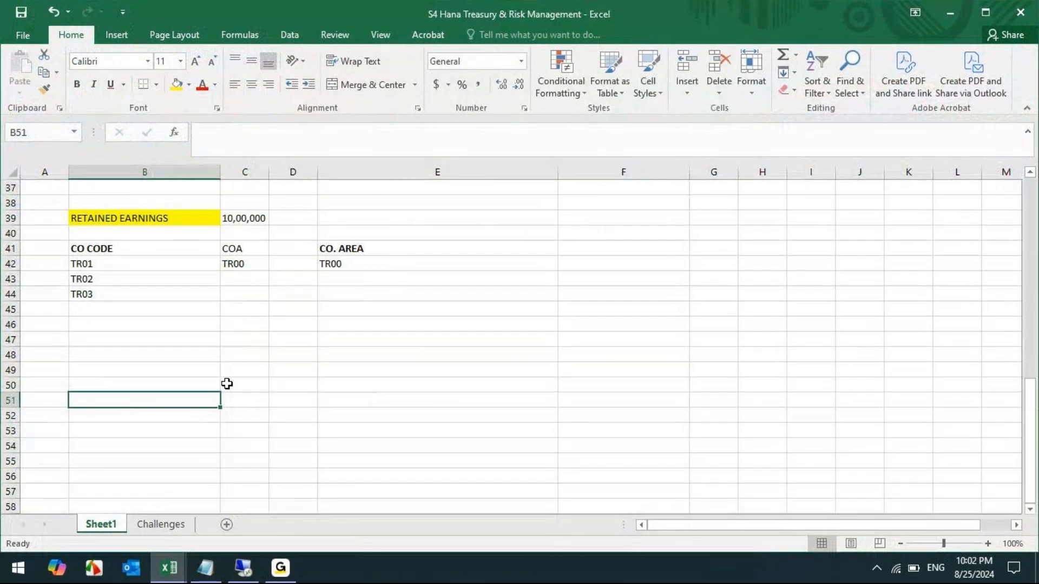
text(us)
key(BackSpace)
key(BackSpace)
text(US)
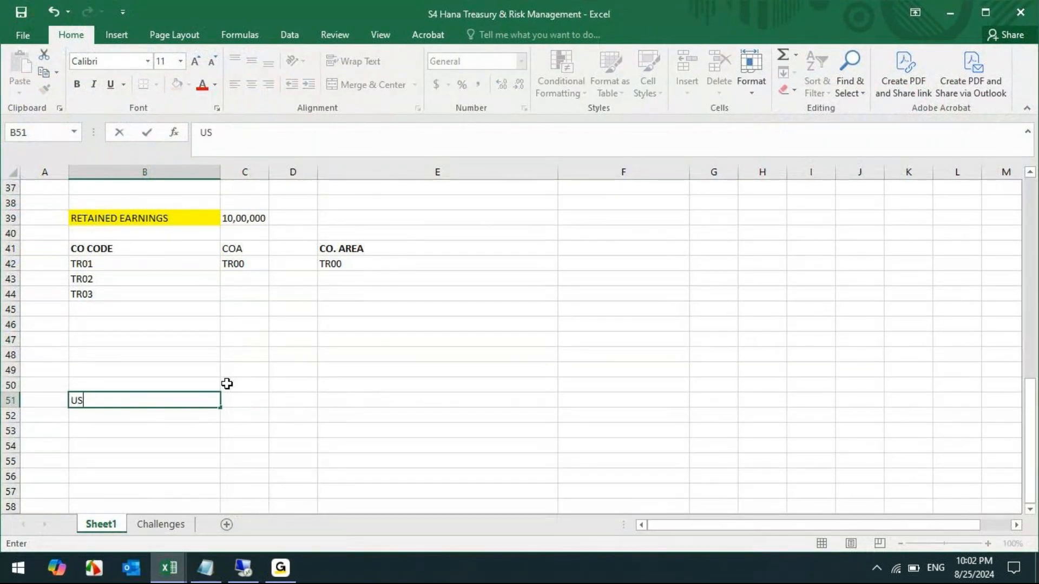
key(Tab)
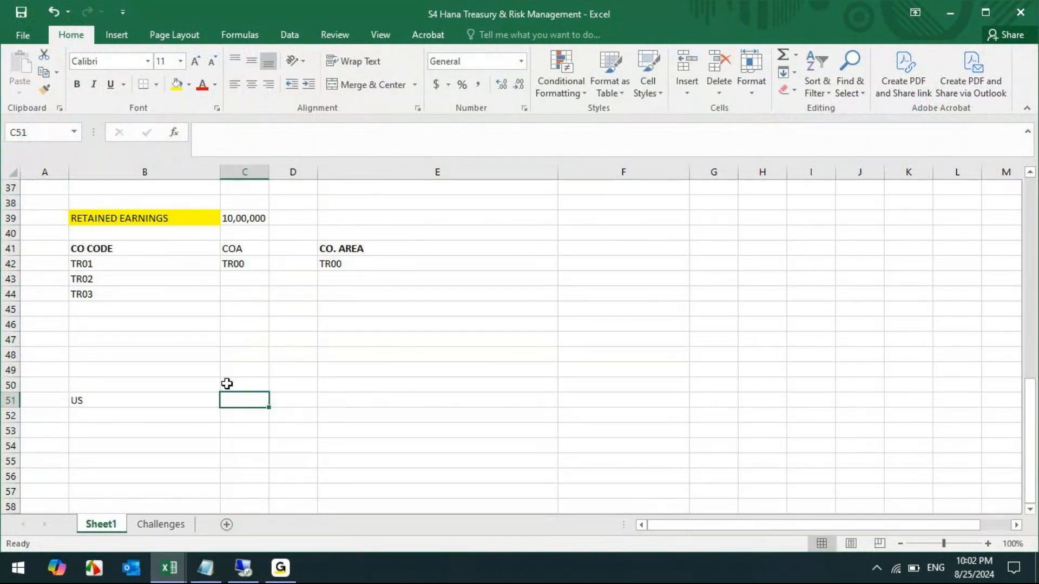
Enter UK in D51 and GERMANY in E51, and make the country headings in B51:E51 bold.
click(295, 399)
text(UK)
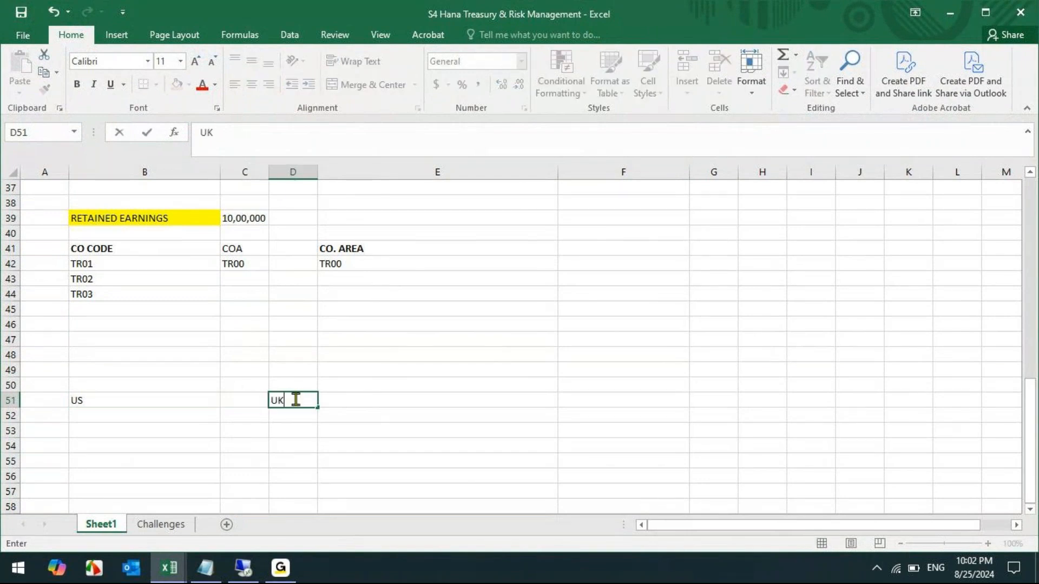
key(Tab)
text(GE)
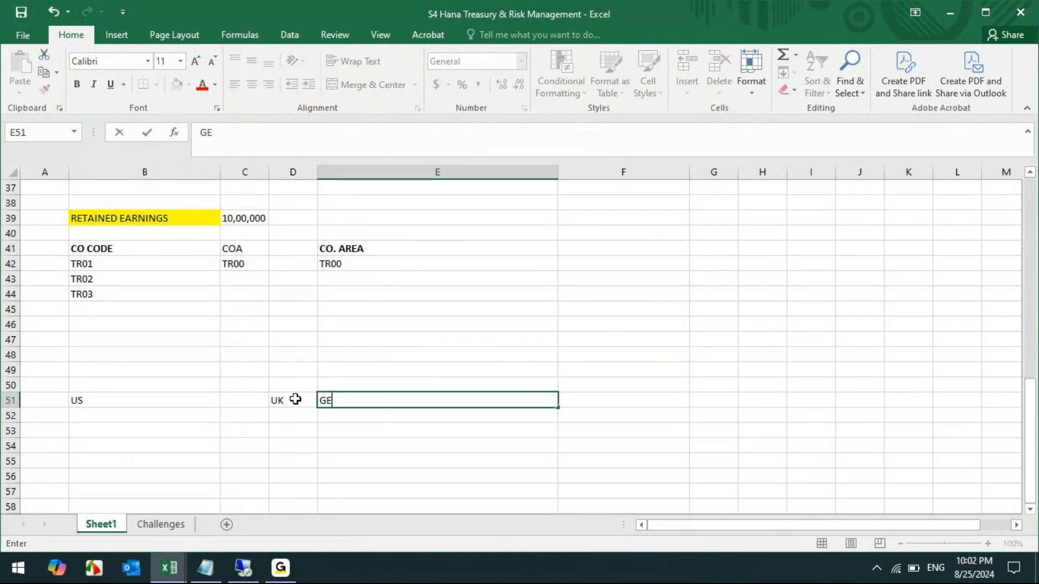
text(RMANY)
drag(100, 396, 369, 396)
key(ctrl+b)
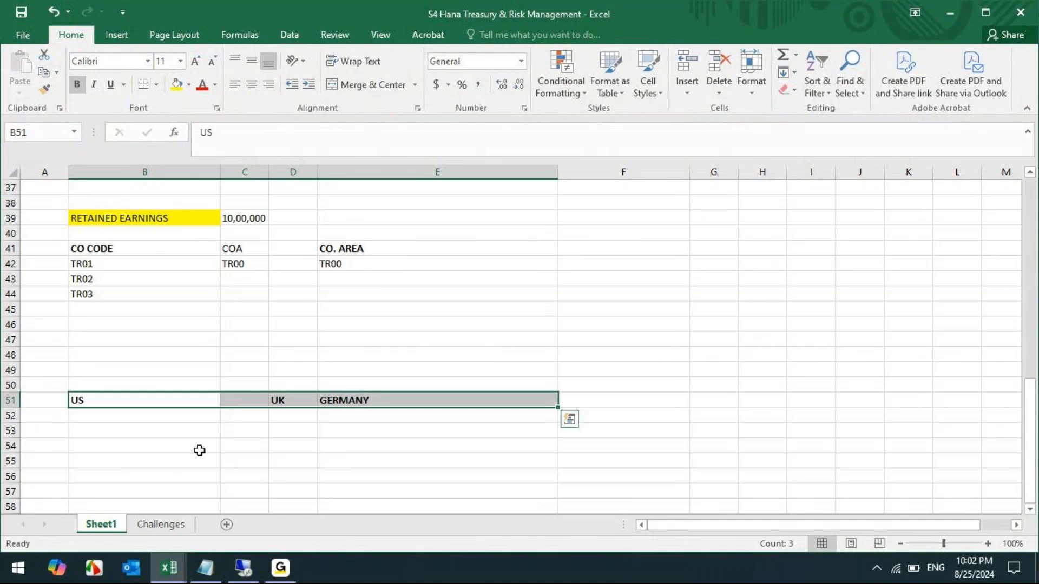
Move the UK and GERMANY headings into C51:D51, directly beside the US heading.
click(180, 445)
drag(277, 395, 390, 401)
key(ctrl+c)
click(252, 401)
key(Escape)
key(ctrl+c)
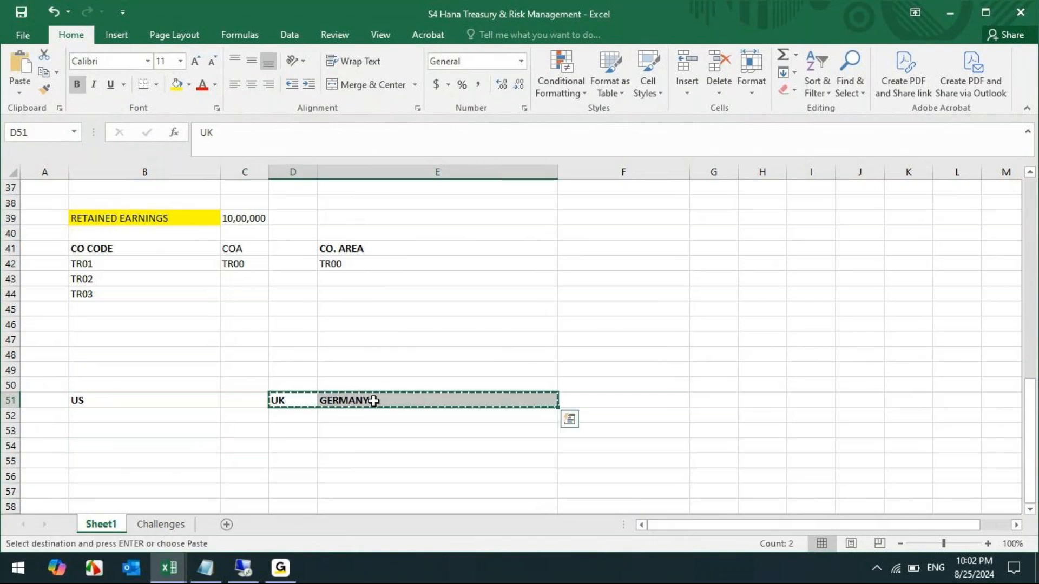
click(233, 401)
key(Return)
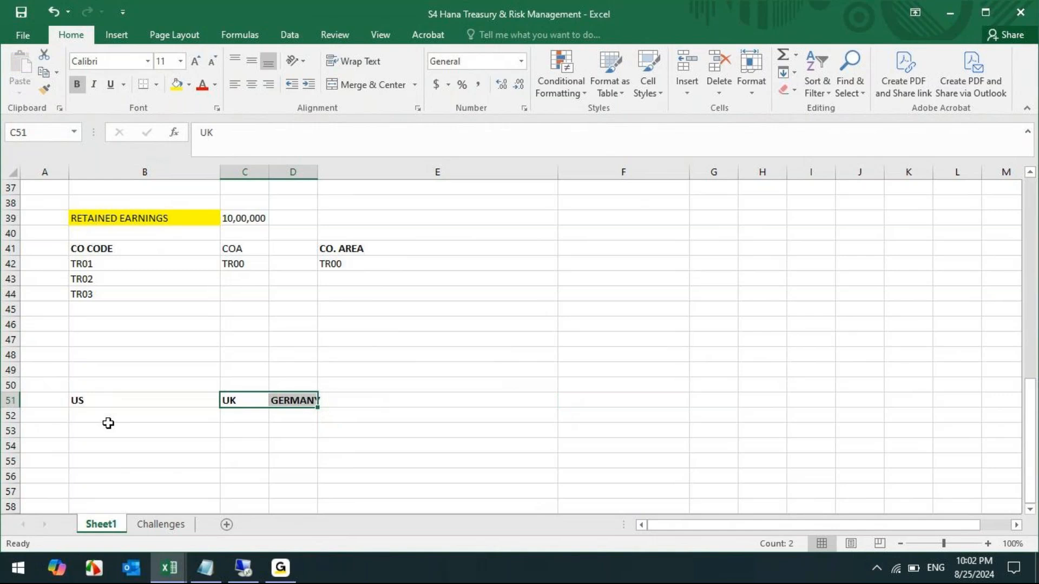
Enter 0L- K4 ( JAN TO DEC) in B53 under the US heading.
click(112, 426)
click(111, 400)
click(134, 432)
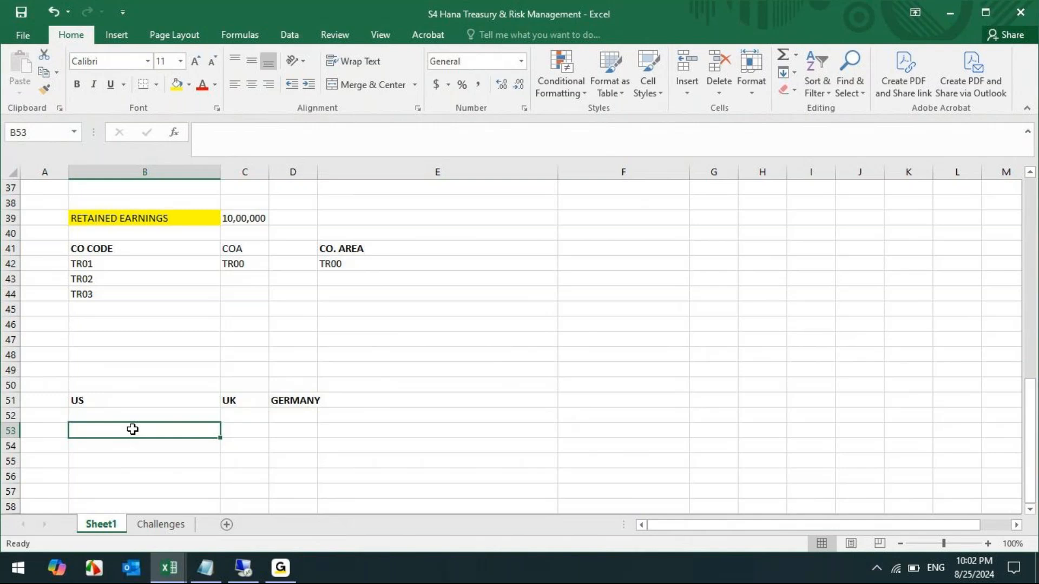
text(OL)
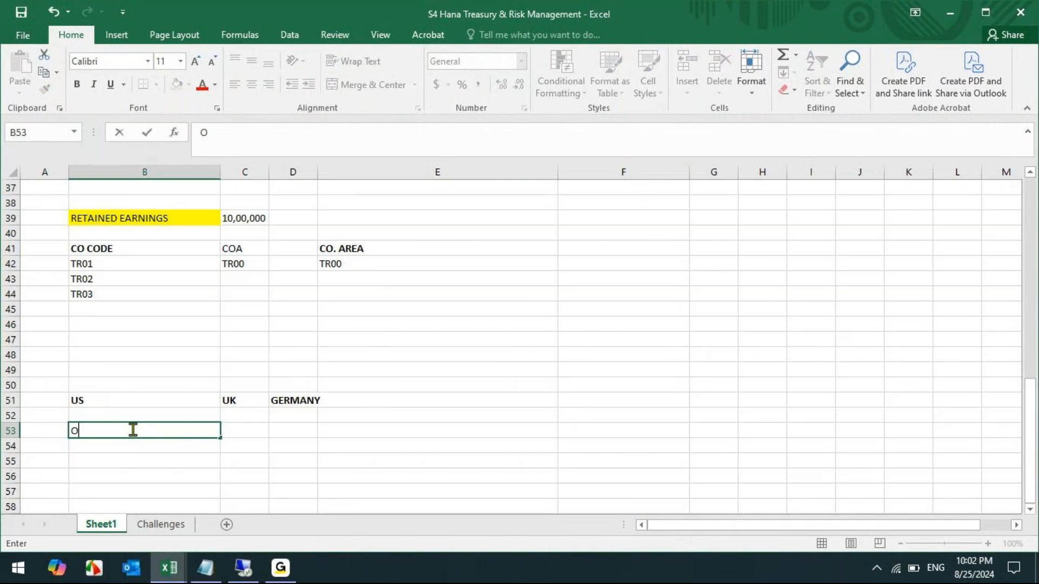
key(BackSpace)
key(BackSpace)
text(0L-)
text( K4 ()
text( USD)
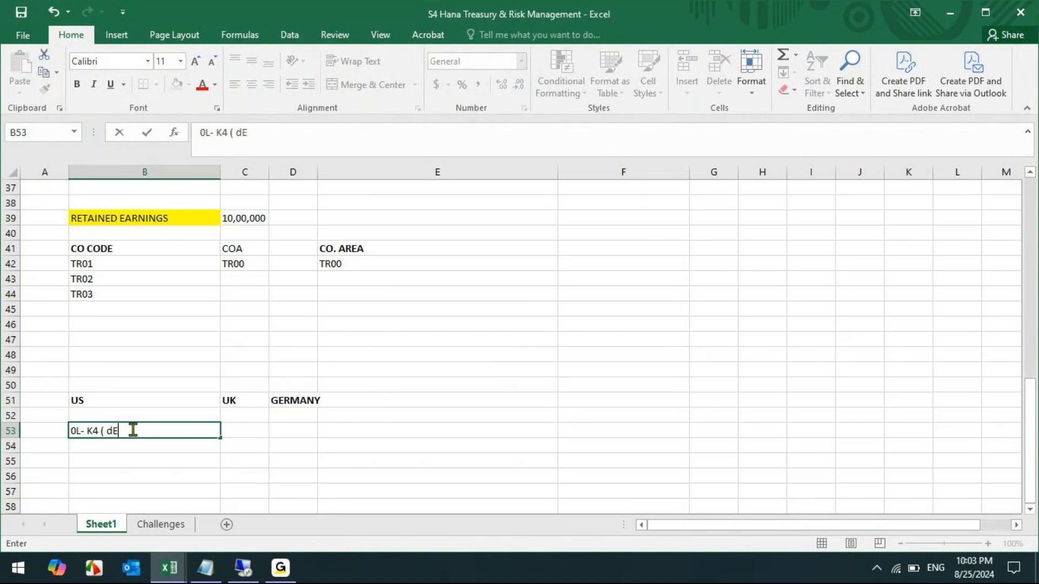
key(BackSpace)
key(BackSpace)
key(BackSpace)
text(JAN TO DC)
key(BackSpace)
text(EC))
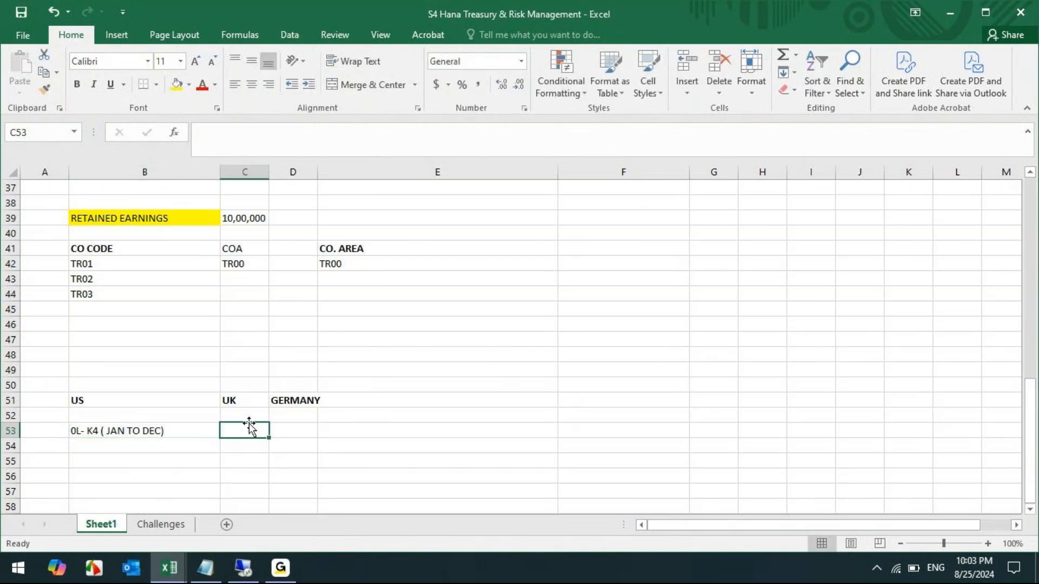
Copy the US ledger entry in B53 to C53 and D53, and autofit the widths of columns C and D.
click(103, 432)
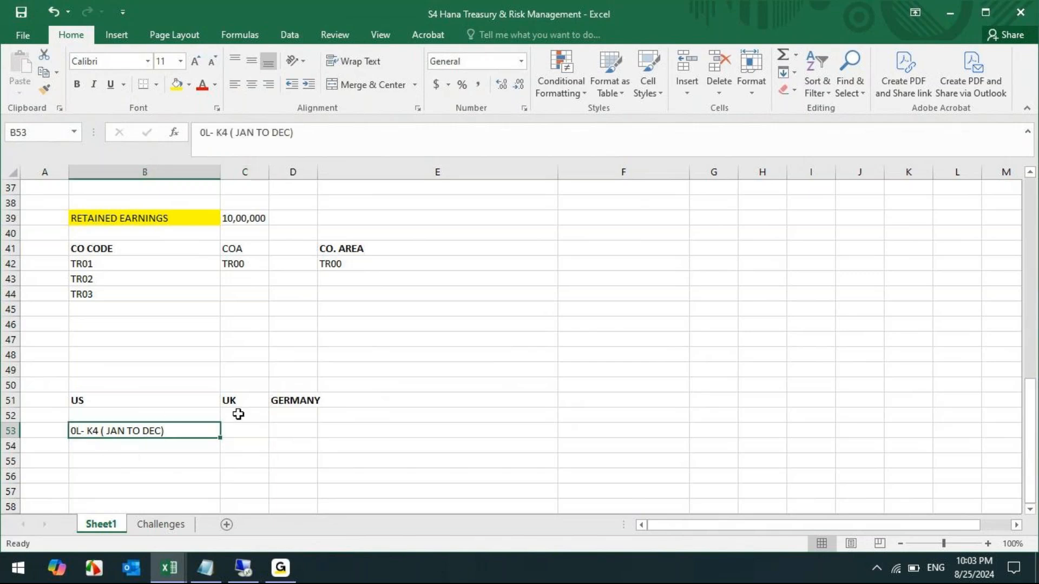
key(ctrl+c)
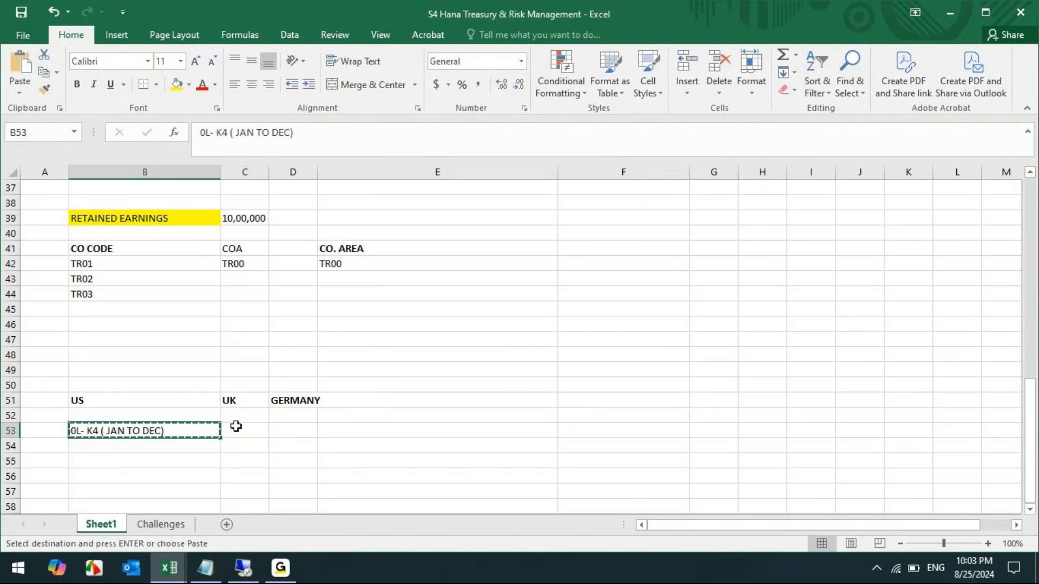
click(244, 428)
key(ctrl+v)
click(308, 429)
key(ctrl+v)
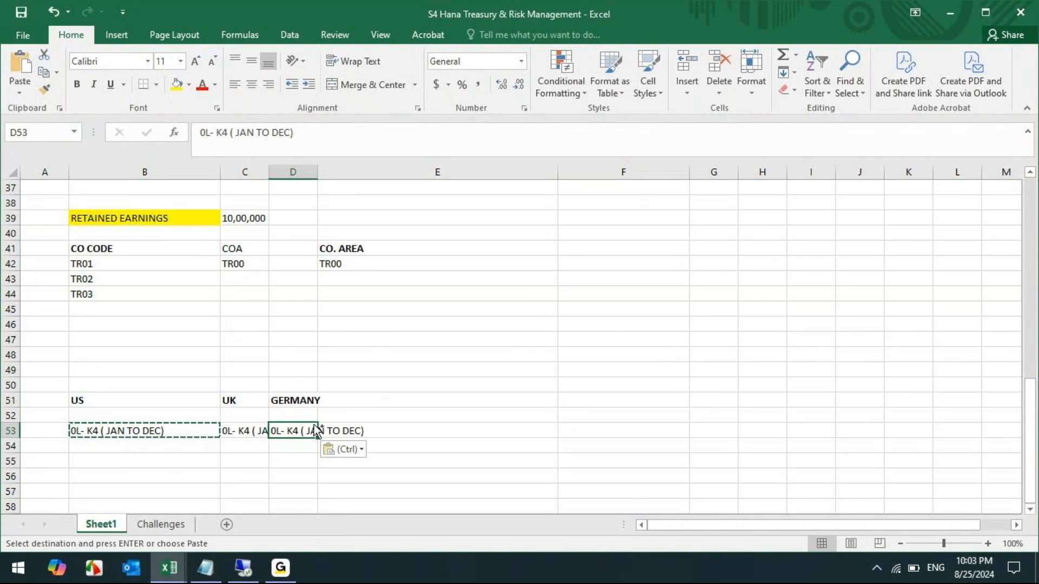
double_click(318, 172)
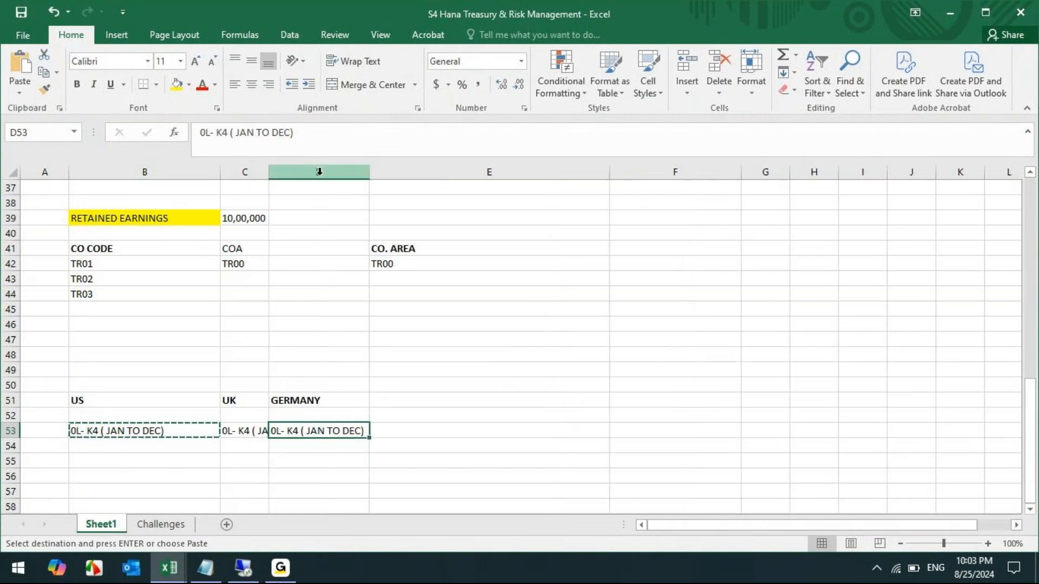
double_click(269, 173)
Enter L1- LOCAL GAAP in C55 under the UK heading.
click(109, 459)
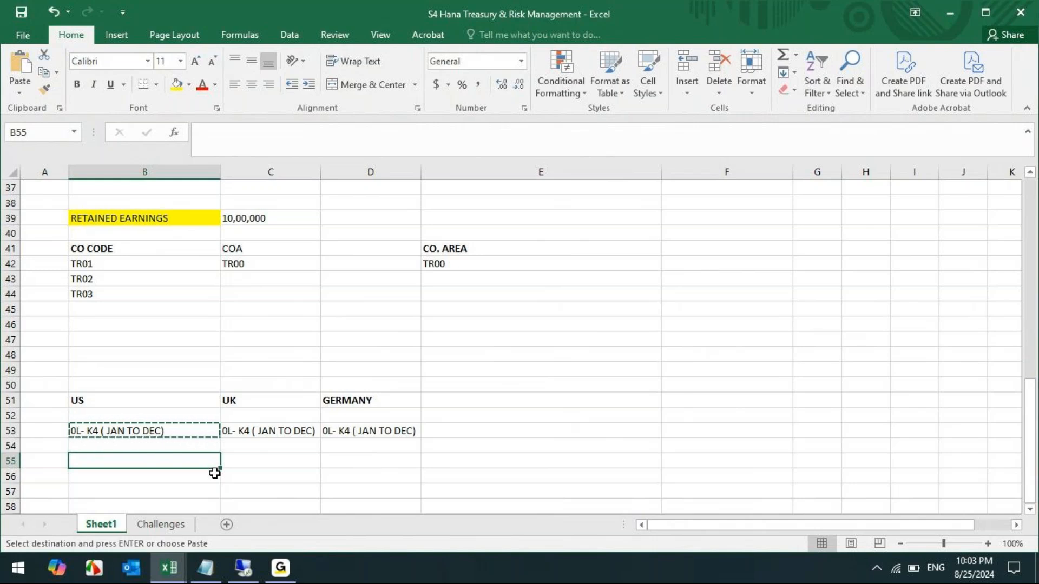
key(Right)
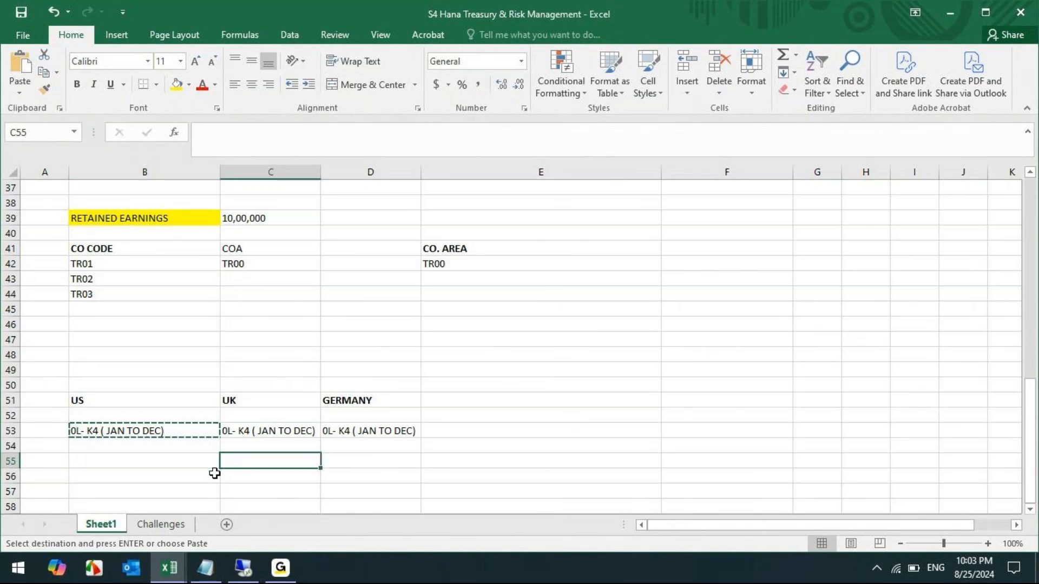
text(I1)
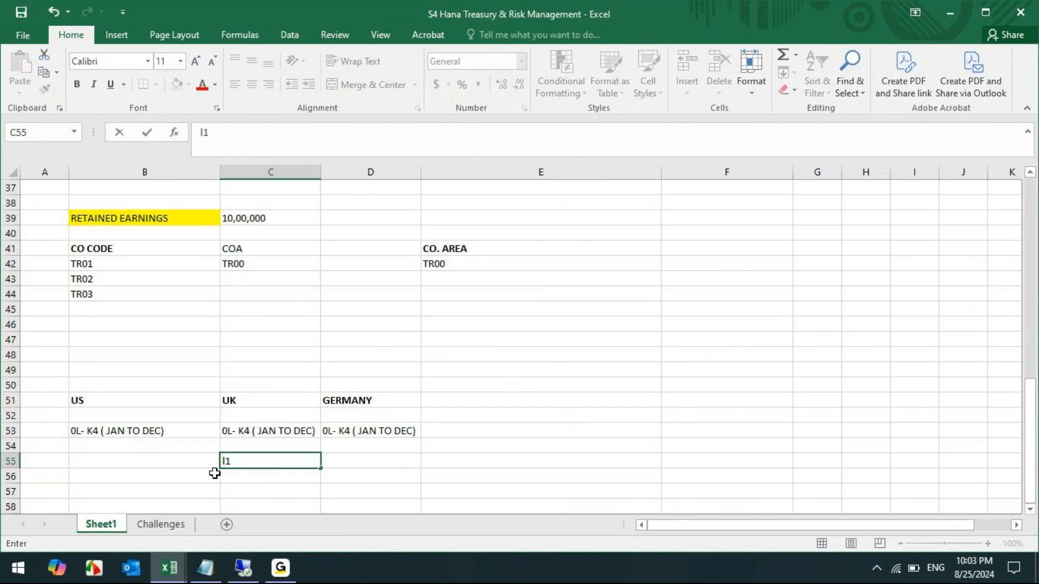
key(BackSpace)
key(BackSpace)
text(I1)
key(BackSpace)
key(BackSpace)
text(I1)
key(BackSpace)
key(BackSpace)
key(BackSpace)
text(L1- LOCAL GAAP)
key(Tab)
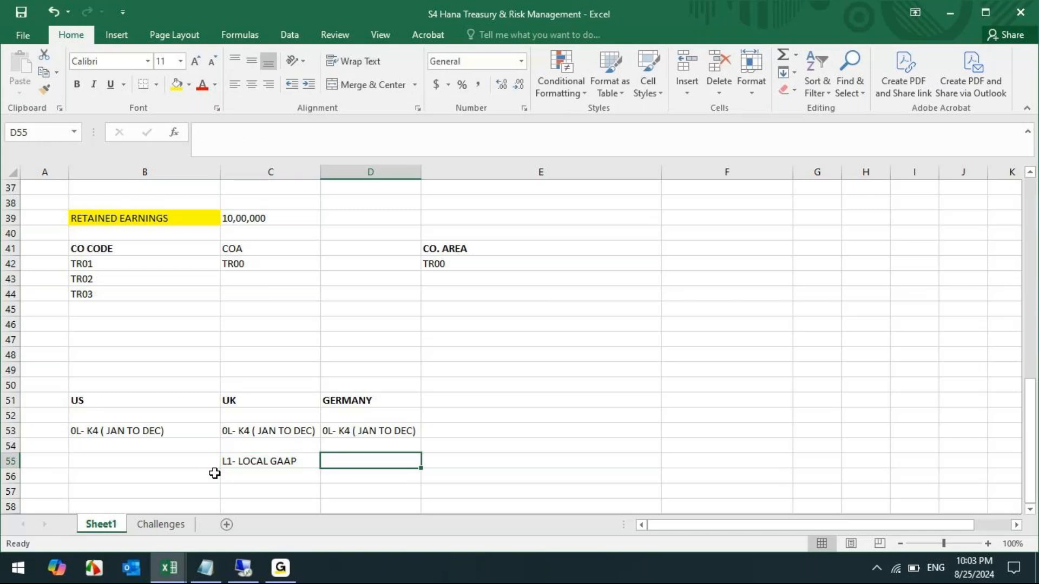
Copy the L1- LOCAL GAAP entry from C55 to D55 under the GERMANY heading.
click(260, 461)
key(ctrl+c)
click(355, 457)
key(ctrl+v)
key(ctrl)
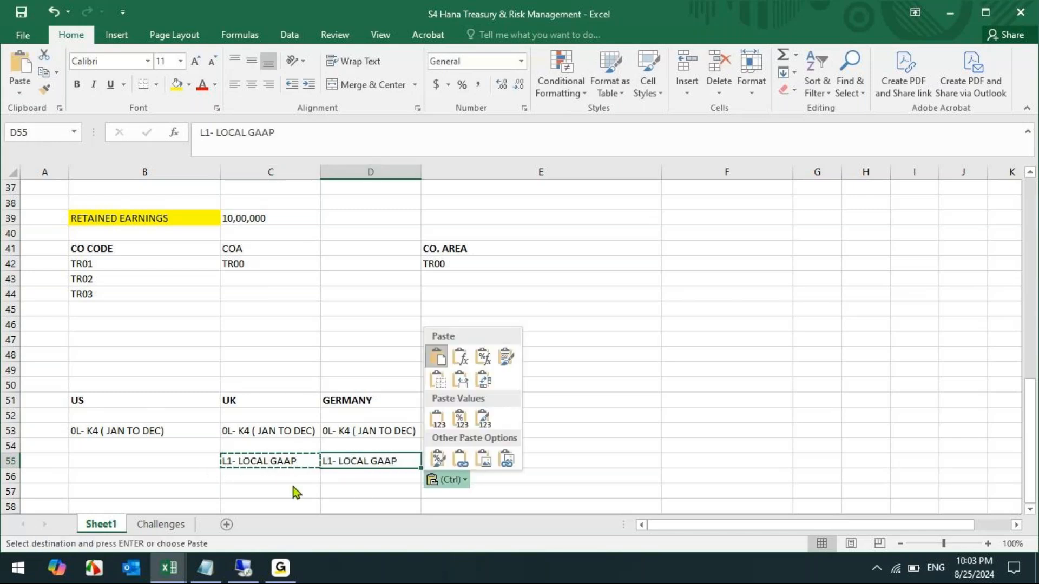
Enter JULY TO JUNE in C56 below the UK local GAAP entry and copy it to D56 for Germany.
click(265, 477)
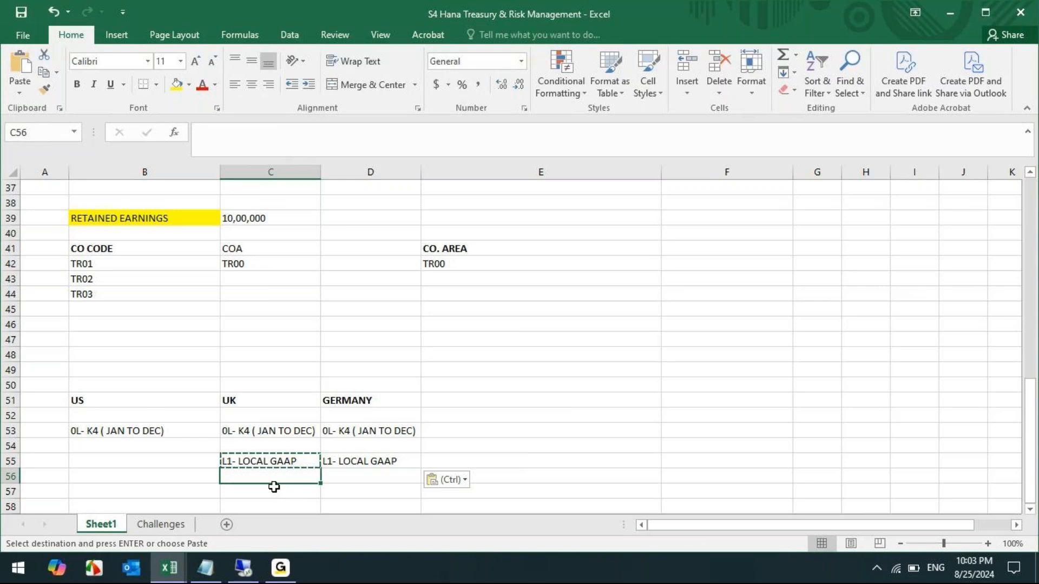
text(JULY TO JUNE)
key(Tab)
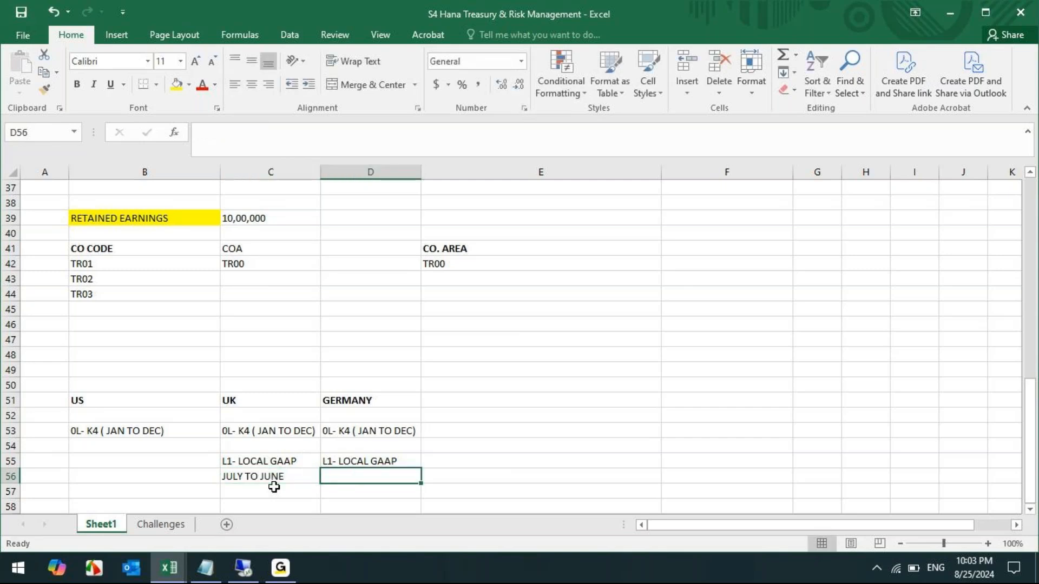
click(287, 475)
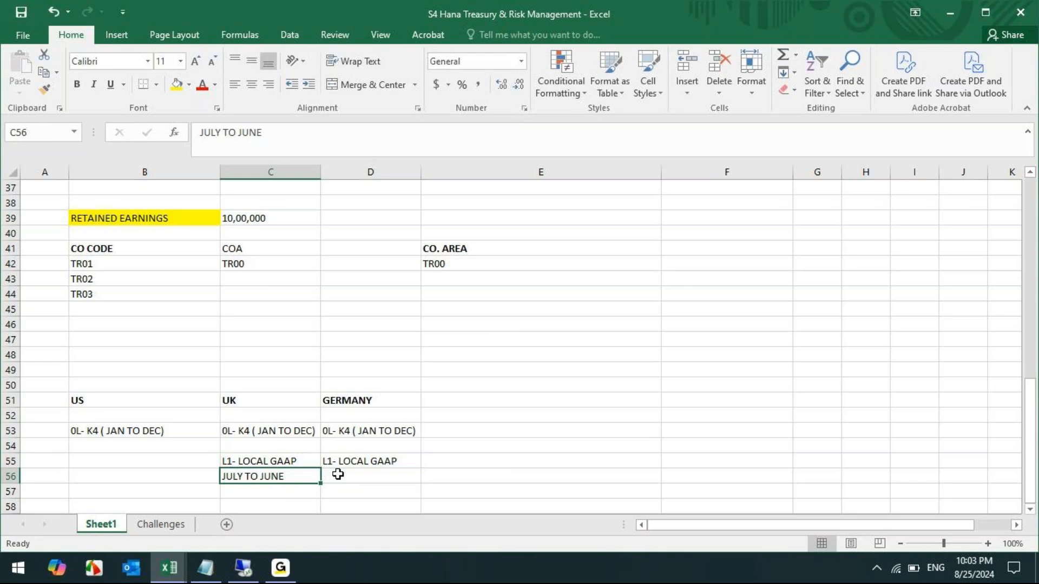
key(ctrl+c)
click(374, 475)
key(ctrl+v)
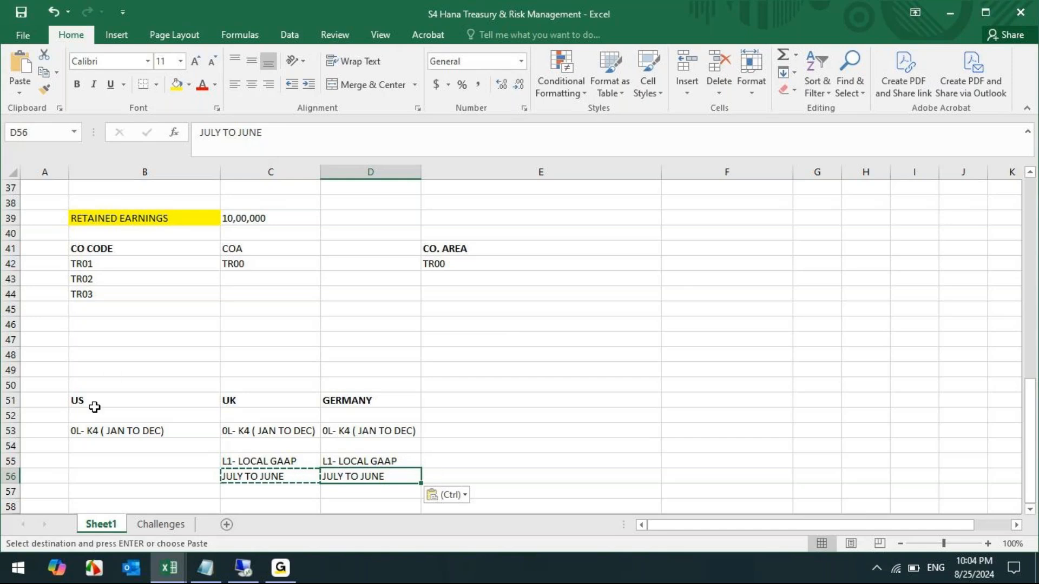
Select cell A53 beside the 0L ledger entries in row 53.
click(95, 432)
drag(173, 439, 368, 436)
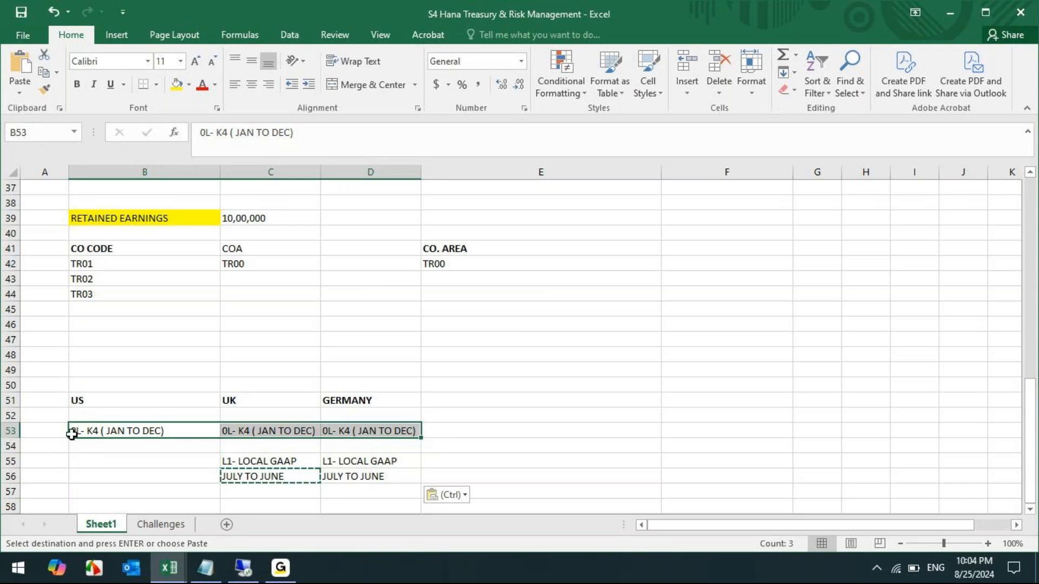
click(50, 432)
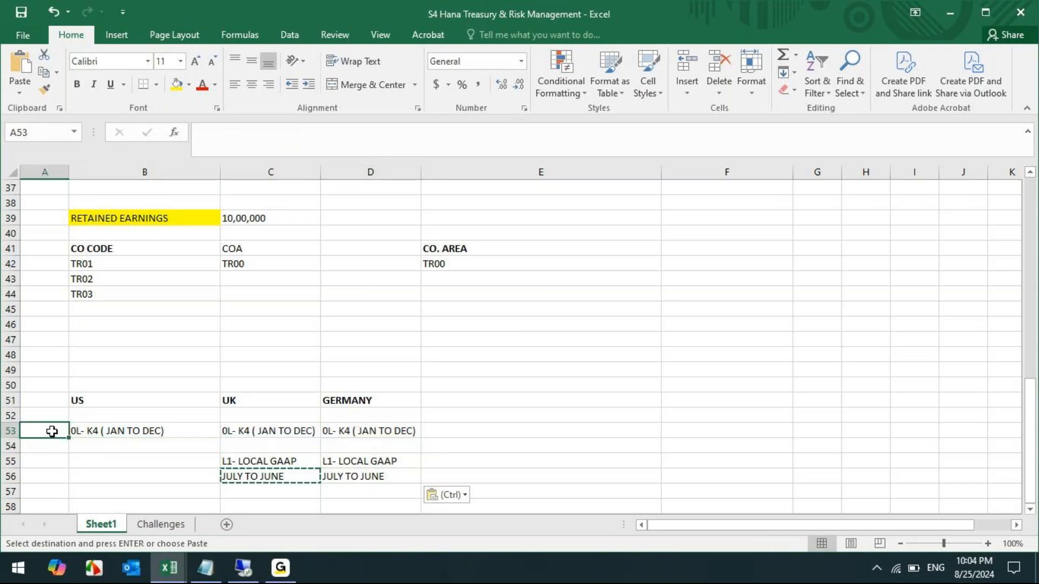